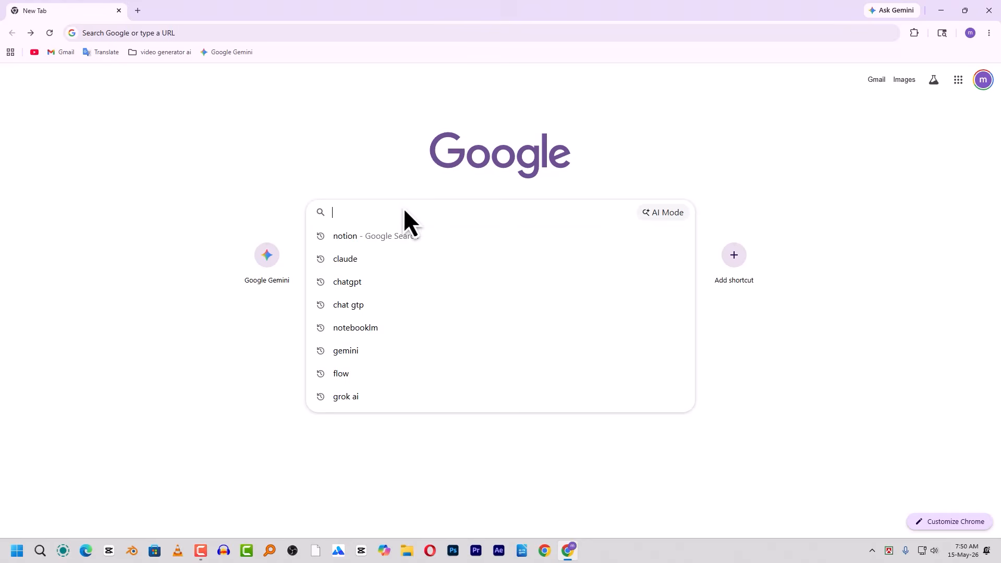
- Search Google for 'notion', open the official notion.com site, and go to its Log in page
{"action": "key", "text": "Return"}
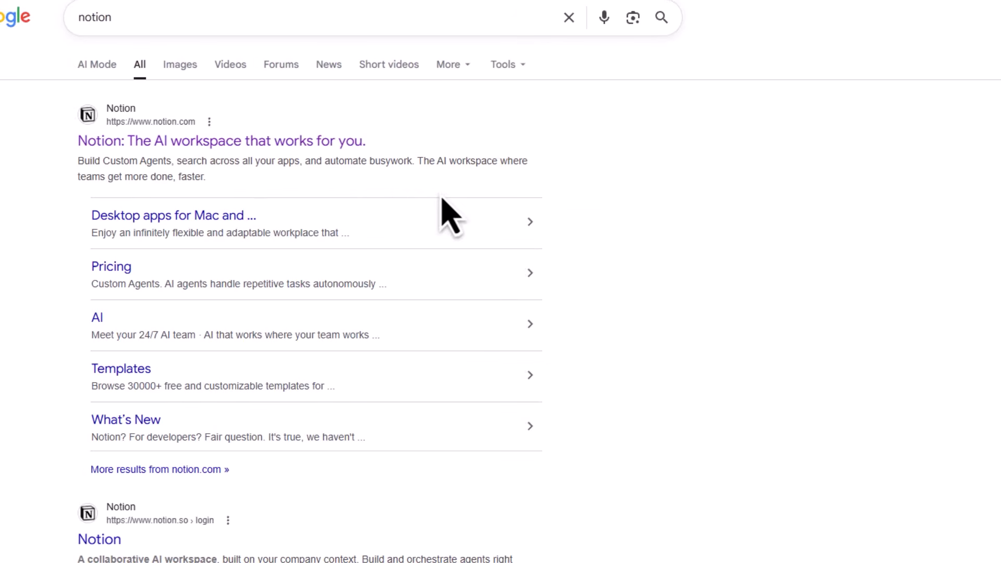
{"action": "left_click", "coordinate": [306, 142]}
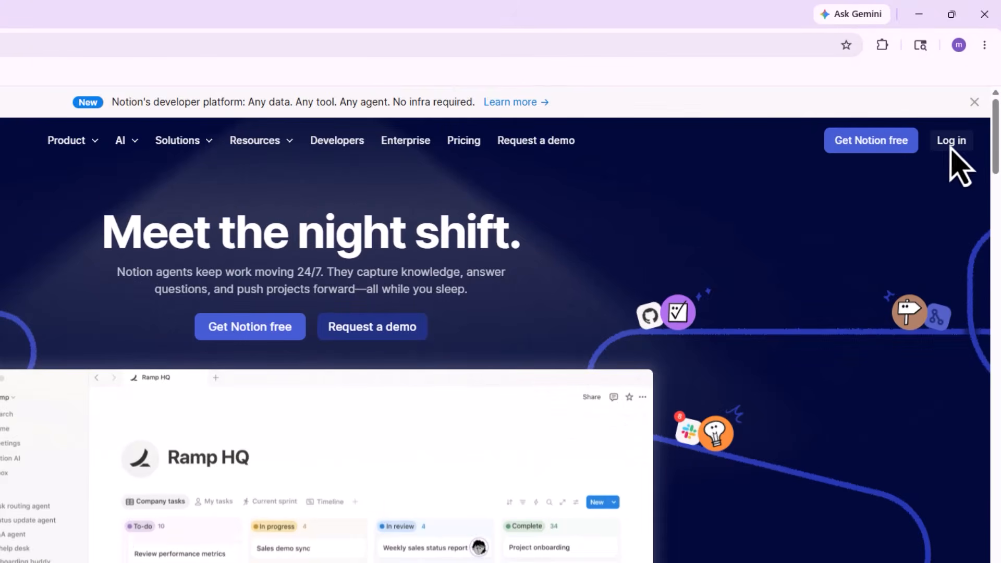
{"action": "left_click", "coordinate": [952, 141]}
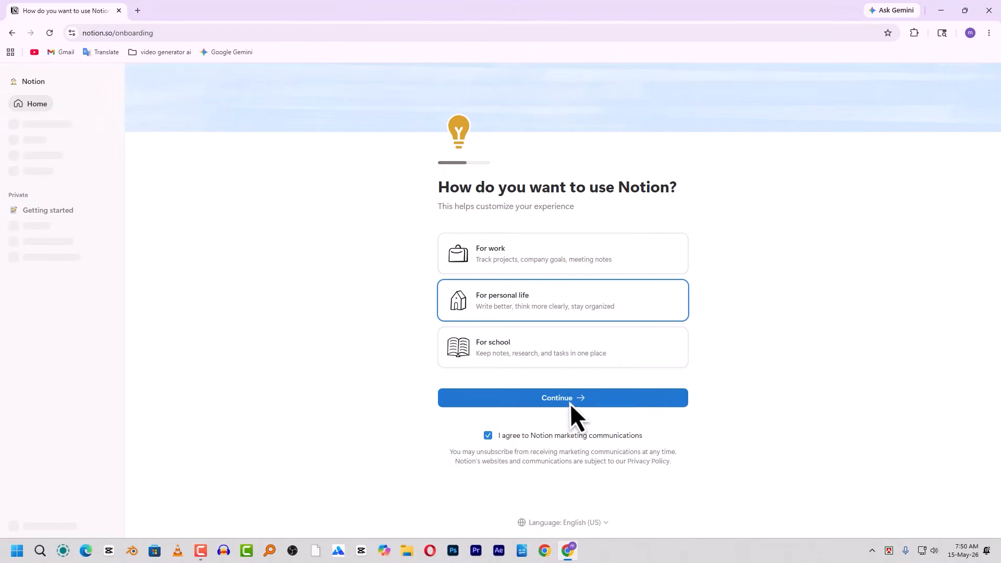
- Continue past the usage question, start the desktop app download, and skip into the workspace
{"action": "left_click", "coordinate": [568, 402]}
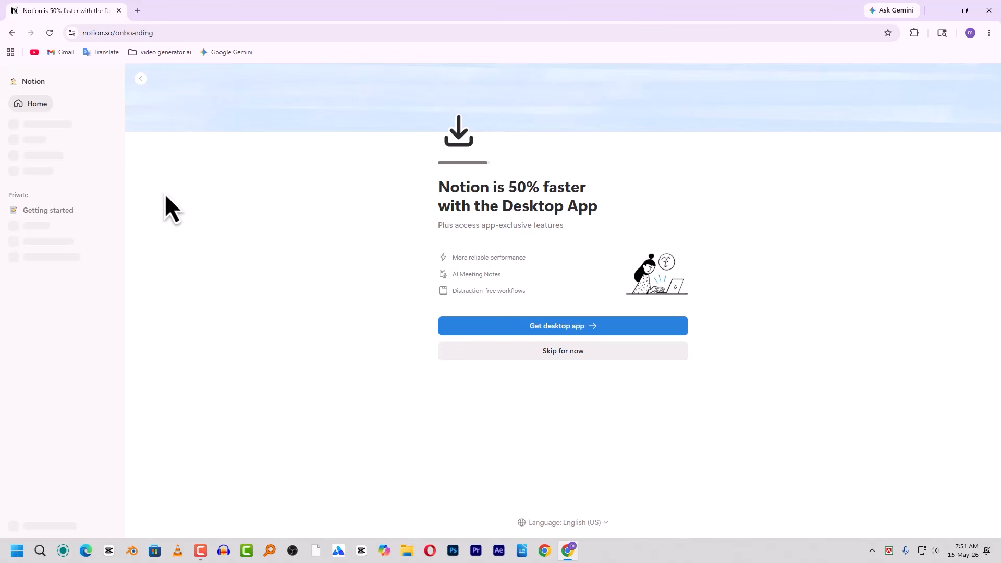
{"action": "left_click", "coordinate": [609, 329]}
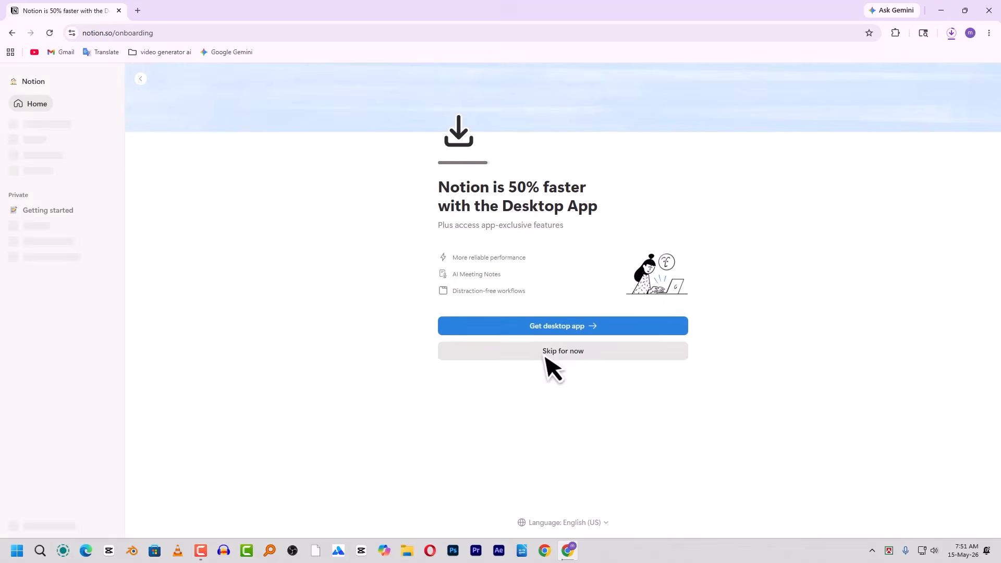
{"action": "left_click", "coordinate": [557, 357]}
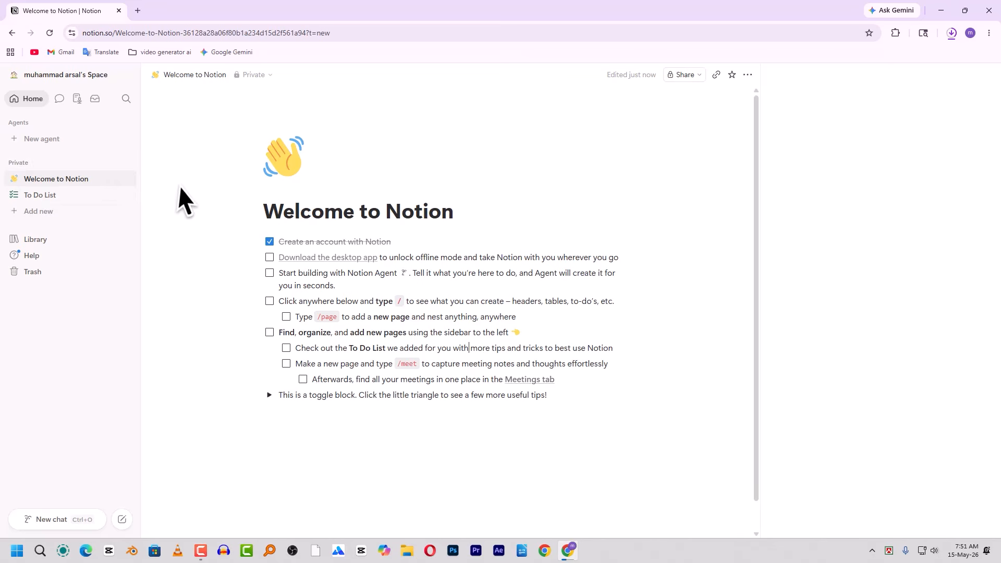
- Locate the downloaded installer in its folder and run Notion Setup
{"action": "left_click", "coordinate": [952, 34]}
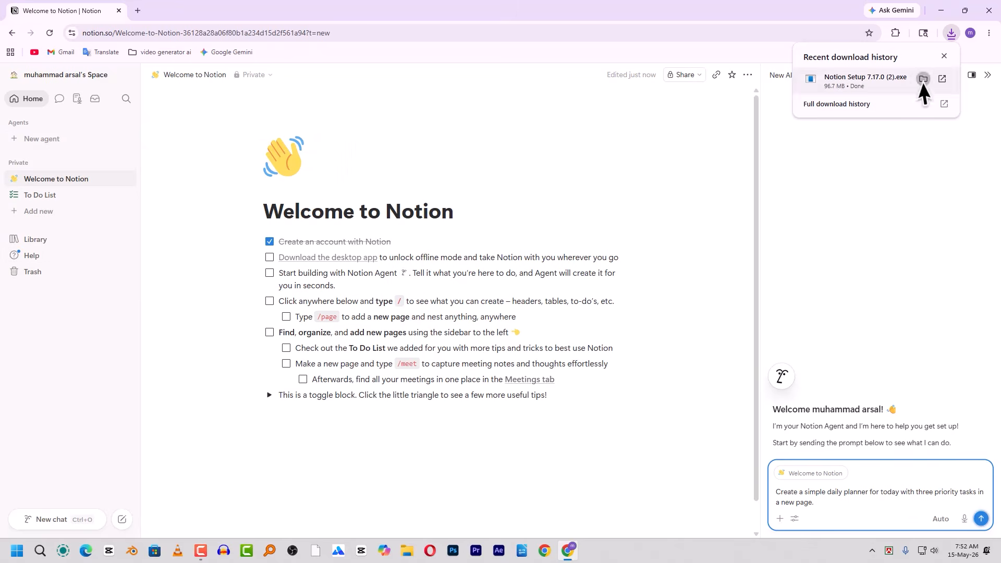
{"action": "left_click", "coordinate": [923, 80]}
{"action": "double_click", "coordinate": [280, 446]}
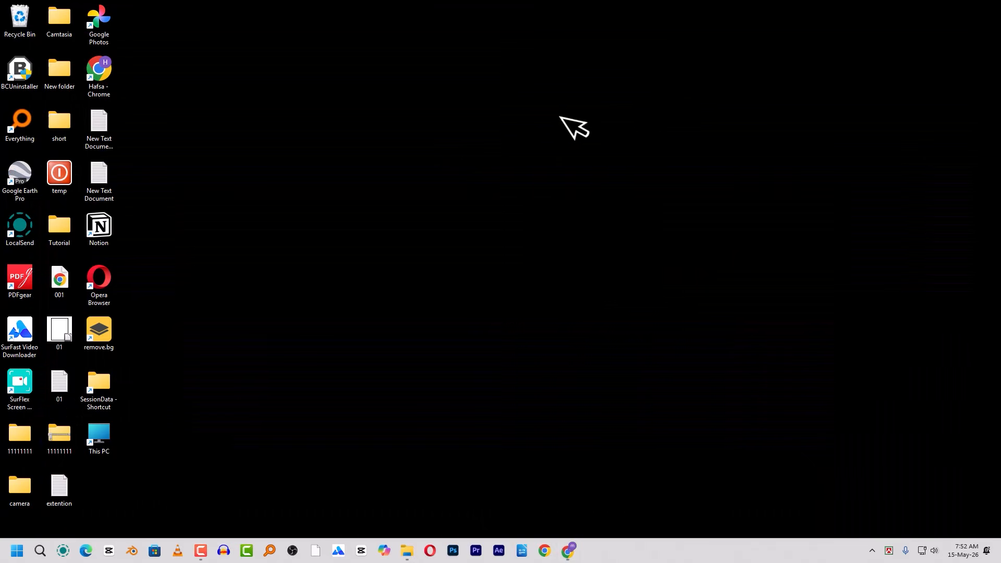
- Launch the Notion desktop app and sign in with the Google account
{"action": "double_click", "coordinate": [99, 227]}
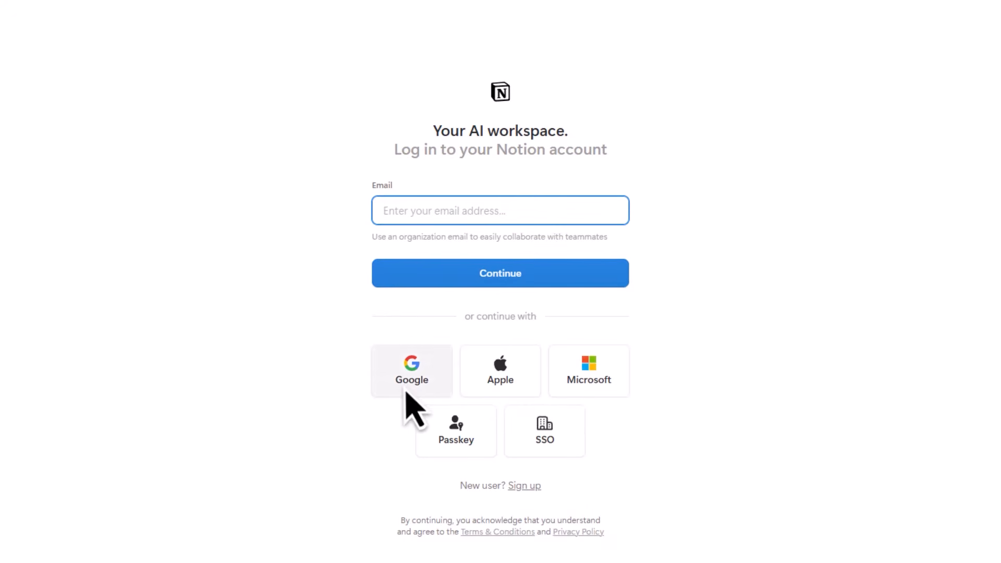
{"action": "left_click", "coordinate": [430, 380]}
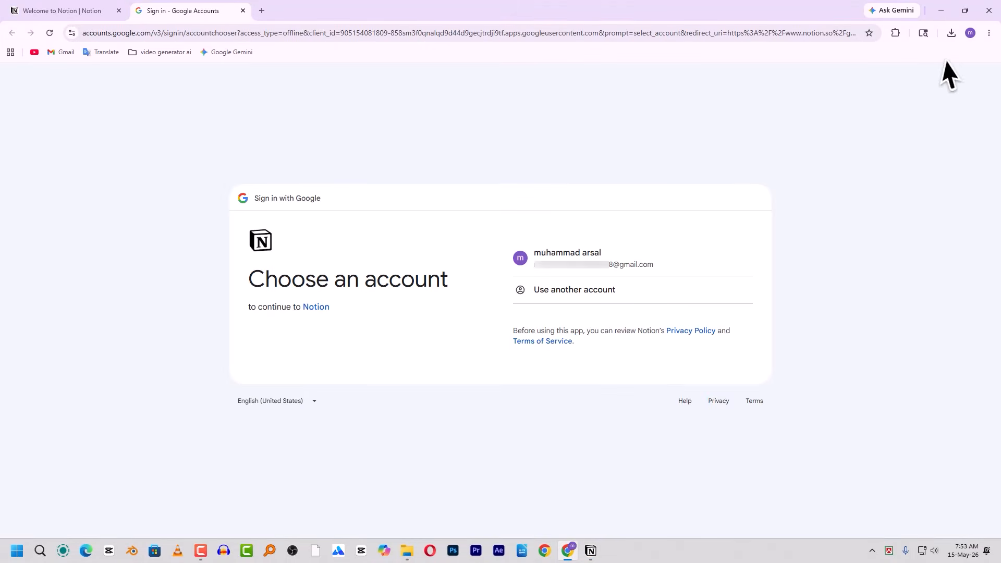
{"action": "left_click", "coordinate": [610, 261]}
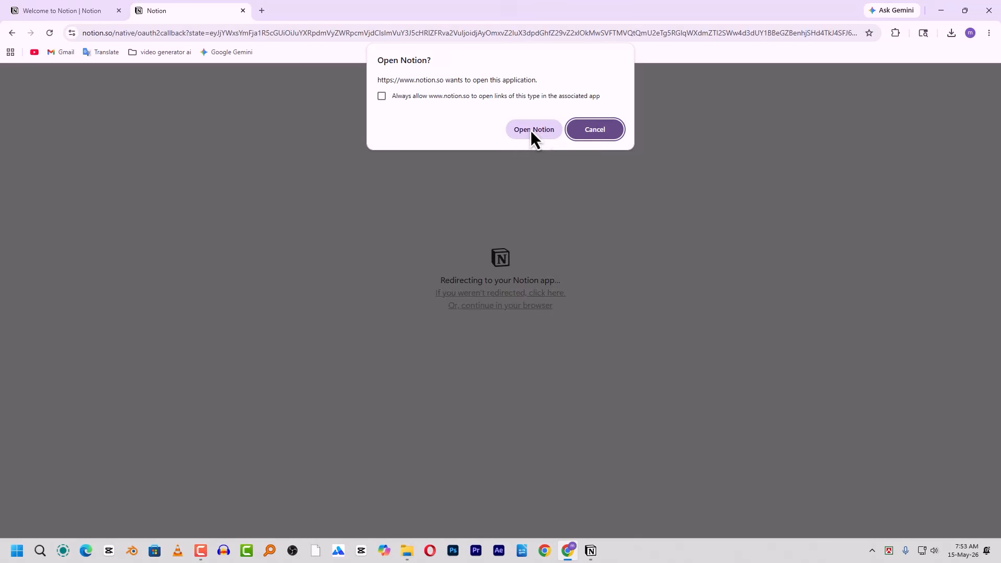
{"action": "left_click", "coordinate": [530, 130]}
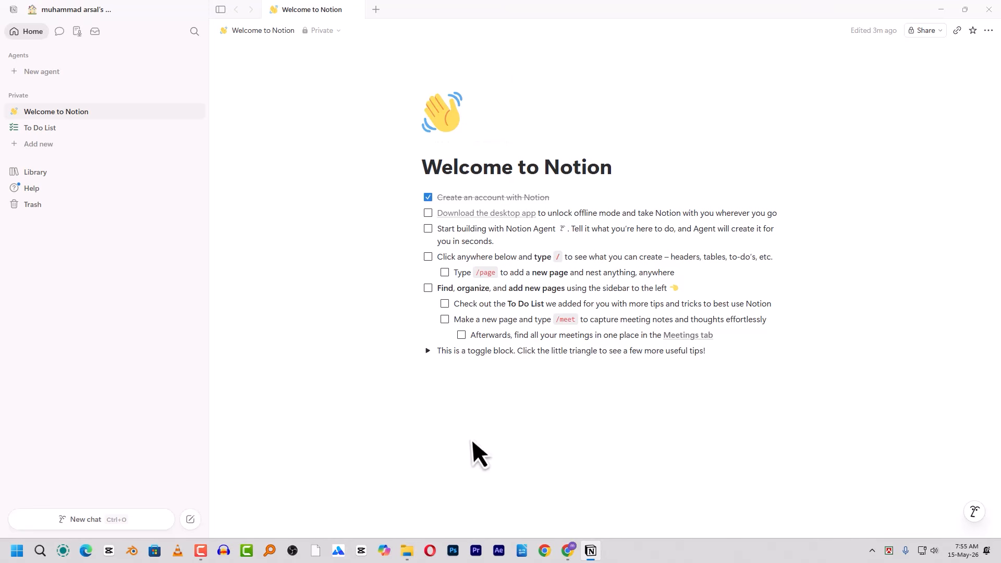
- On Local Disk (F:), create a folder keeping the default name New folder (2)
{"action": "left_click", "coordinate": [407, 550]}
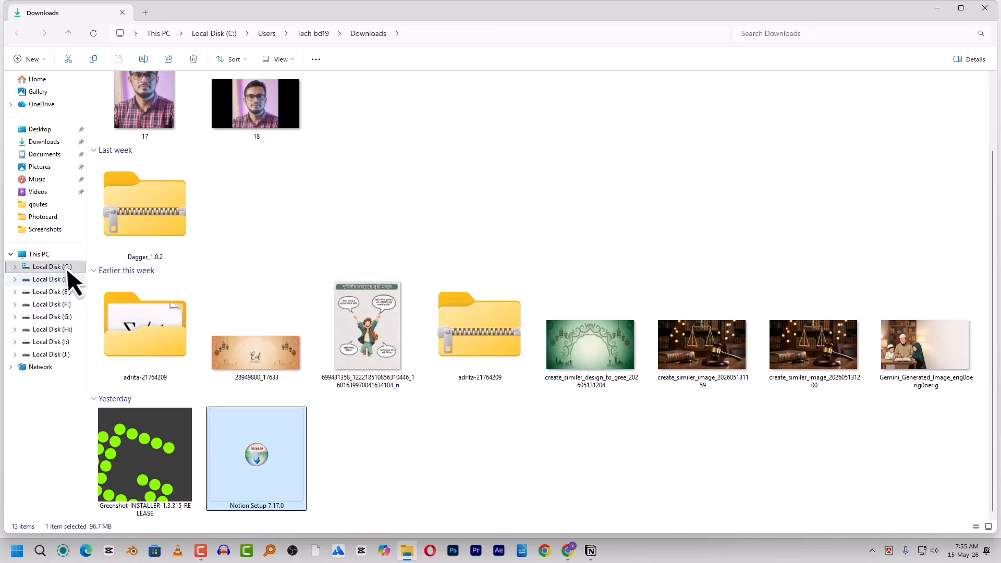
{"action": "left_click", "coordinate": [51, 304]}
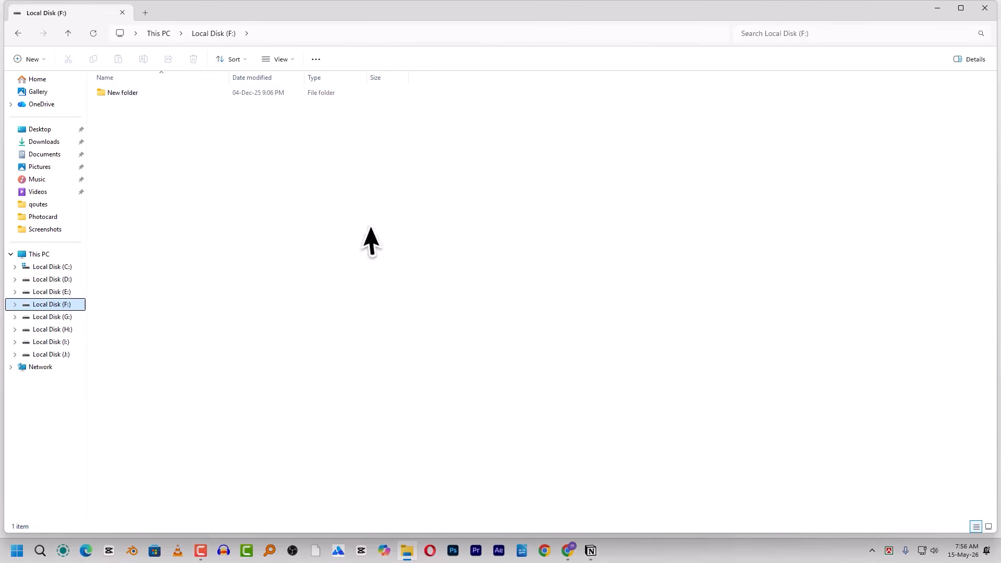
{"action": "right_click", "coordinate": [349, 202]}
{"action": "mouse_move", "coordinate": [409, 281]}
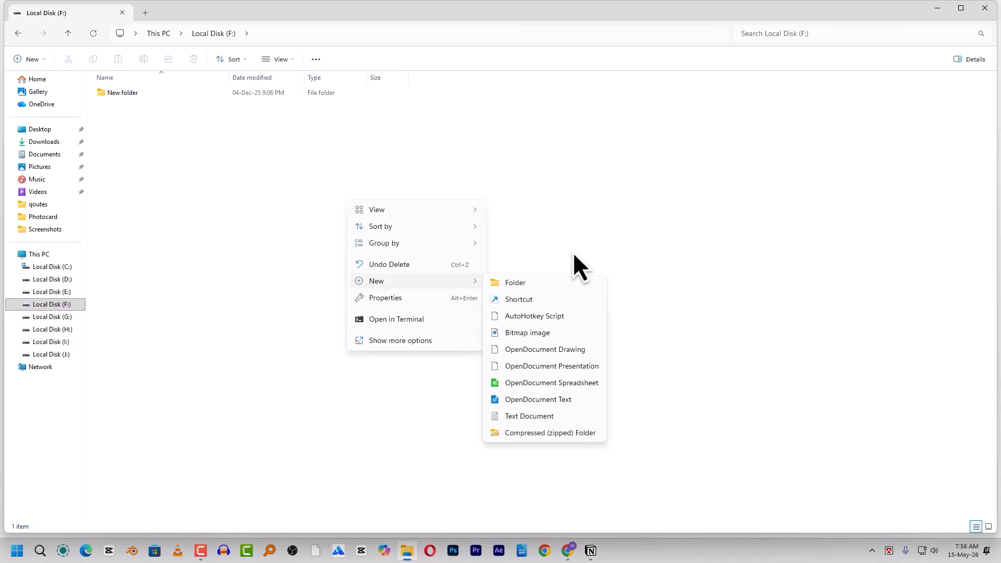
{"action": "left_click", "coordinate": [524, 283]}
{"action": "left_click", "coordinate": [247, 190]}
- Open New folder (2) and create a blank text document inside it
{"action": "left_click", "coordinate": [159, 104]}
{"action": "double_click", "coordinate": [159, 104]}
{"action": "left_click", "coordinate": [17, 33]}
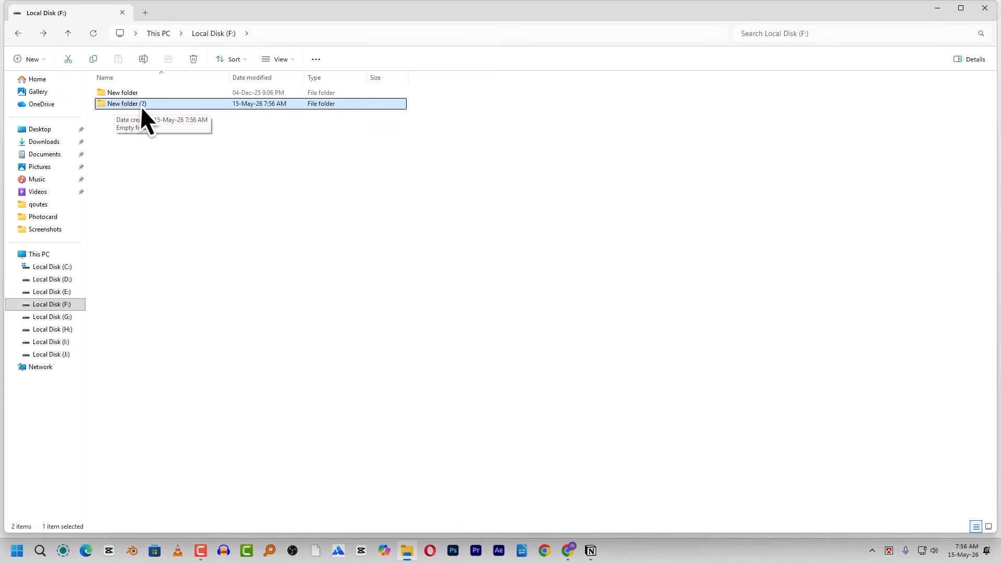
{"action": "double_click", "coordinate": [140, 104]}
{"action": "right_click", "coordinate": [220, 135]}
{"action": "mouse_move", "coordinate": [250, 216]}
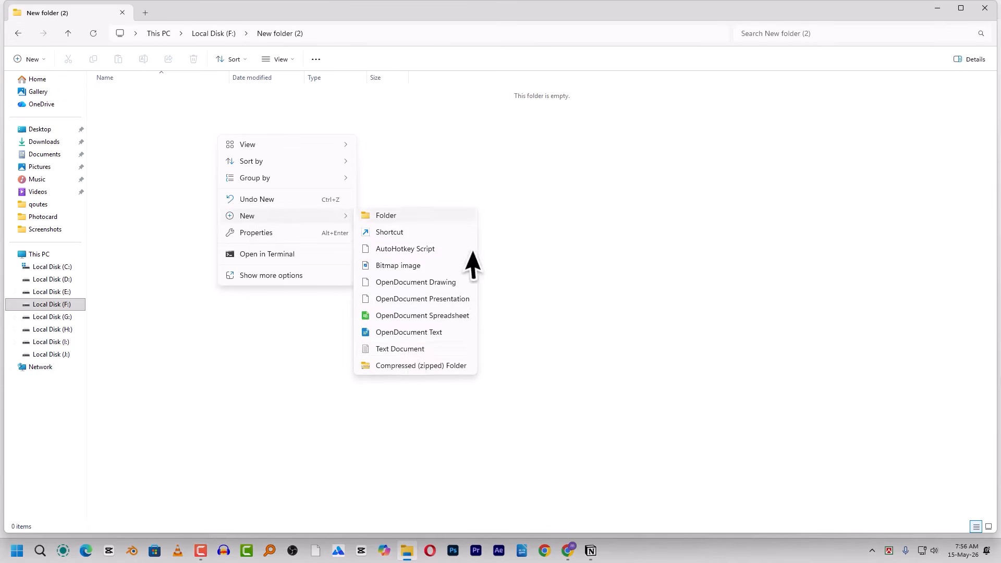
{"action": "left_click", "coordinate": [406, 349]}
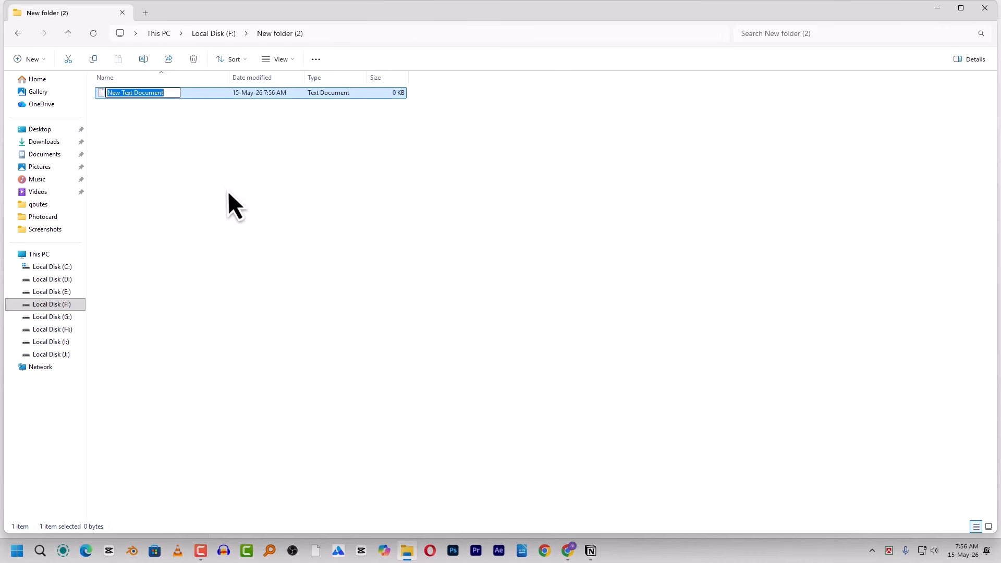
- Back on Local Disk (F:), add New folder (3), then switch back to Notion
{"action": "left_click", "coordinate": [17, 33]}
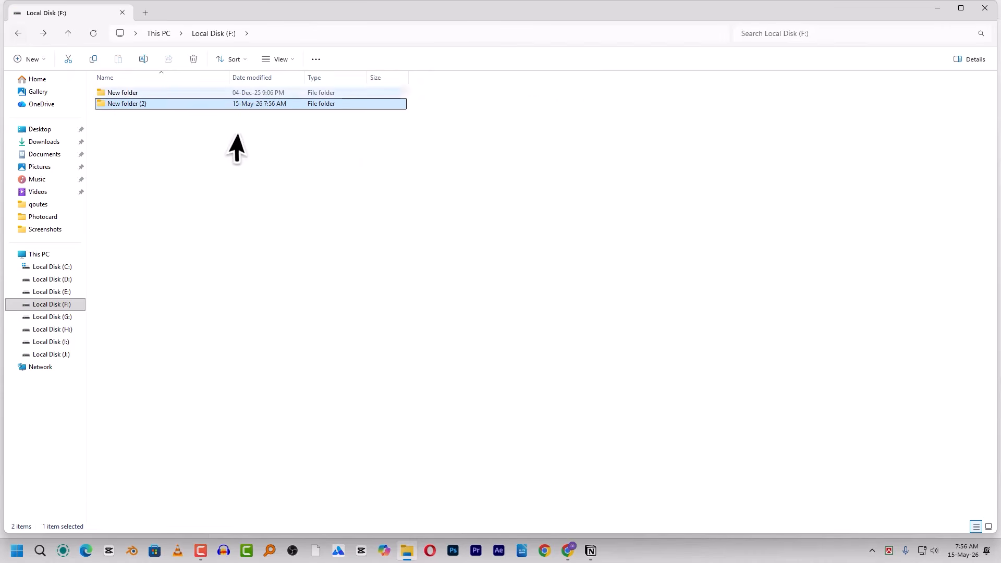
{"action": "right_click", "coordinate": [162, 148]}
{"action": "mouse_move", "coordinate": [233, 229]}
{"action": "left_click", "coordinate": [323, 233]}
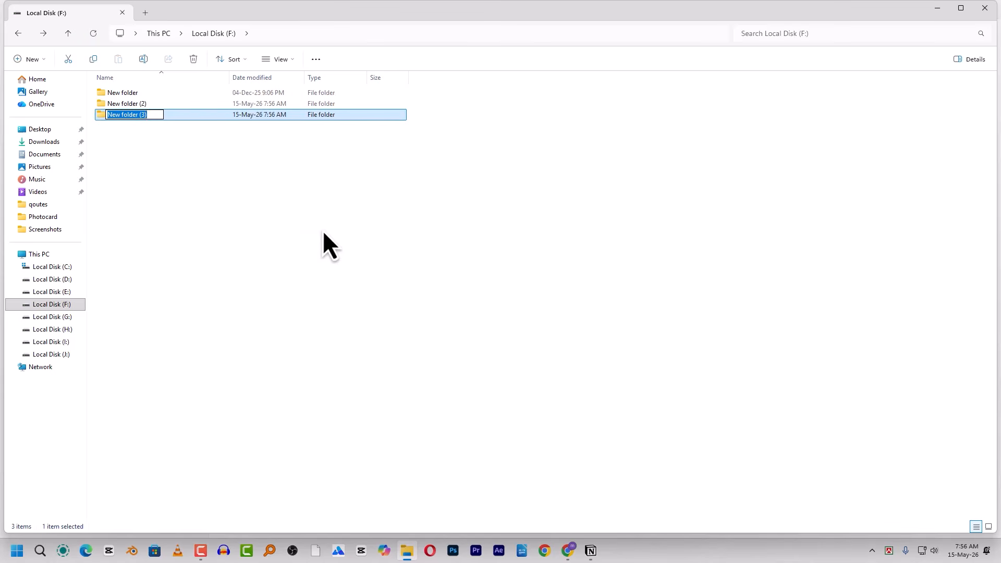
{"action": "left_click", "coordinate": [173, 141]}
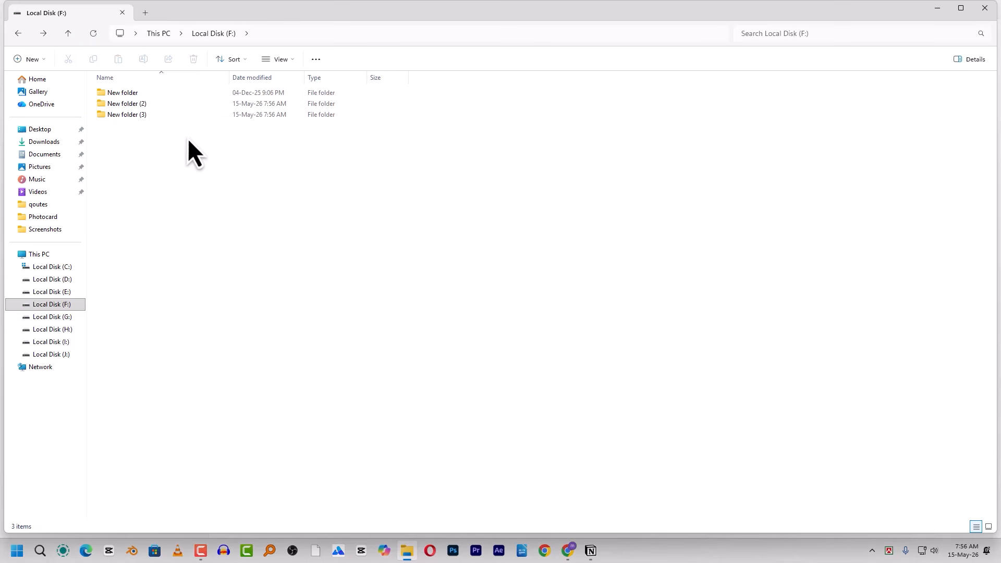
{"action": "mouse_move", "coordinate": [590, 548]}
{"action": "left_click", "coordinate": [592, 551]}
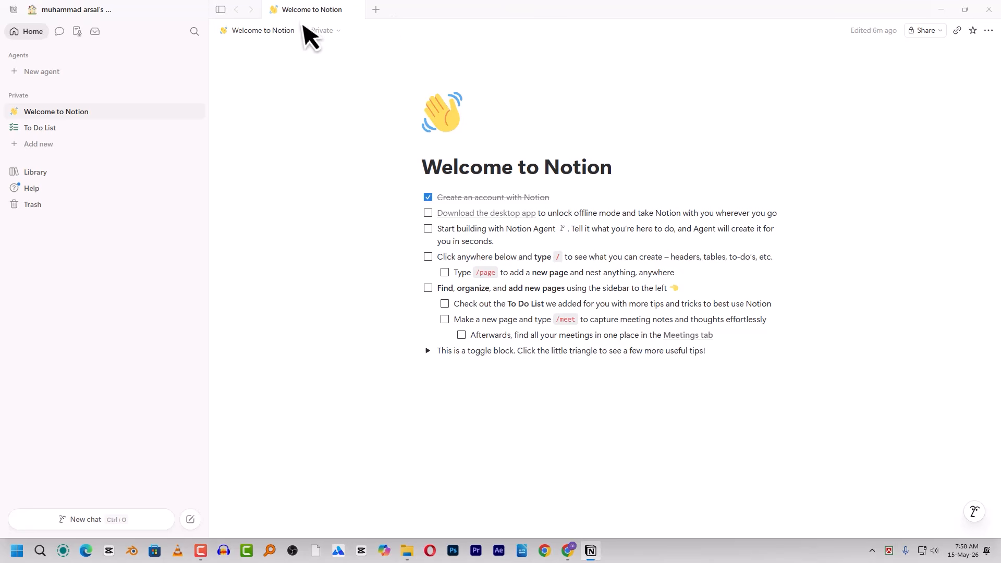
- Open and close the Notion workspace menu a few times
{"action": "left_click", "coordinate": [51, 10]}
{"action": "left_click", "coordinate": [58, 9]}
{"action": "left_click", "coordinate": [67, 9]}
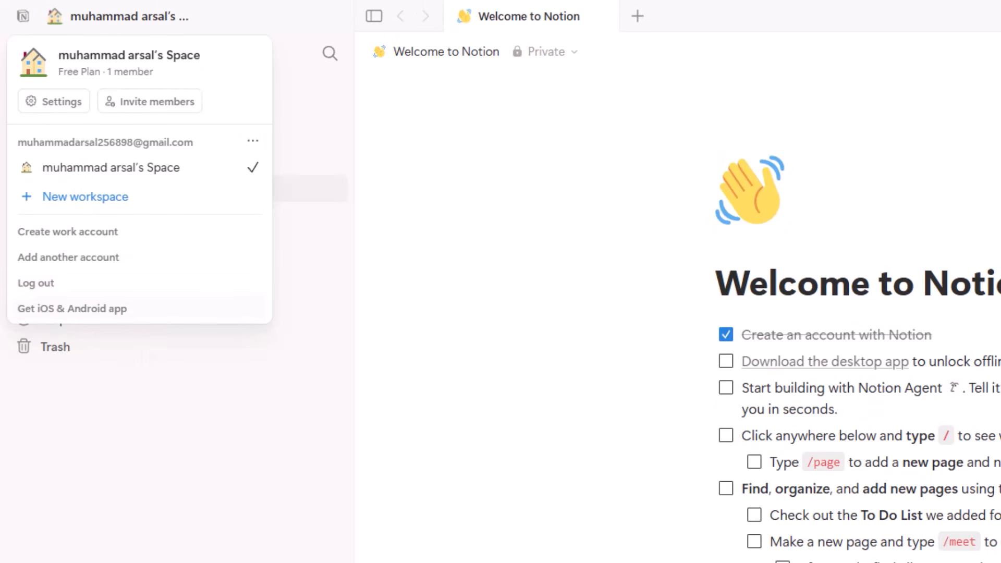
{"action": "left_click", "coordinate": [148, 356]}
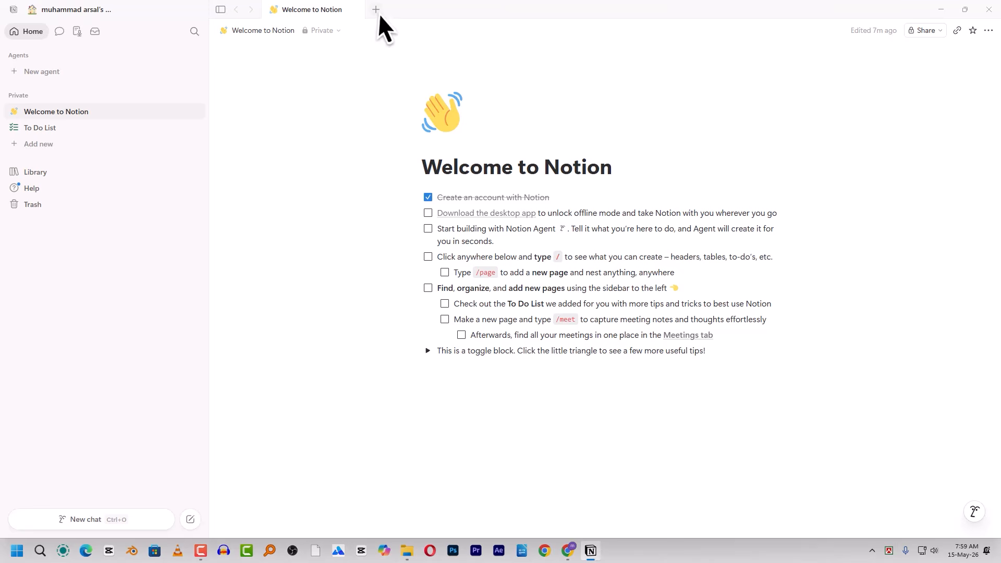
- Switch File Explorer to its Home tab, minimize it, and open Notion's new-tab page search
{"action": "left_click", "coordinate": [407, 551]}
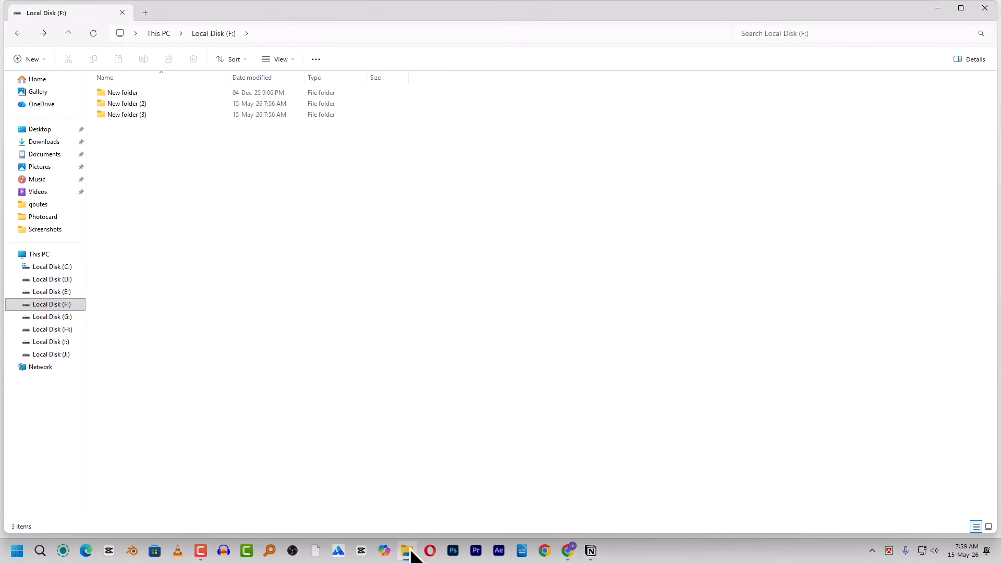
{"action": "left_click", "coordinate": [147, 14]}
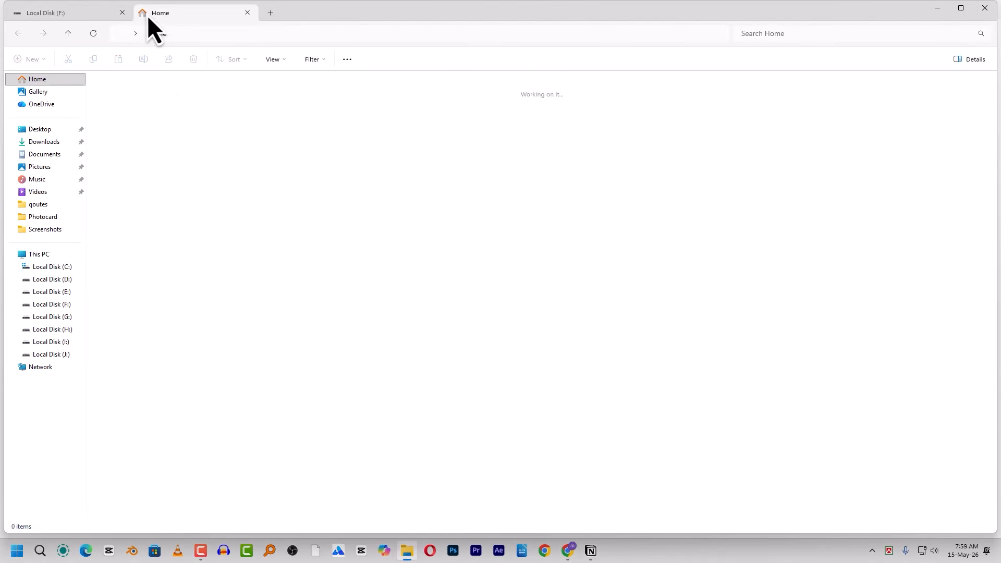
{"action": "left_click", "coordinate": [69, 14]}
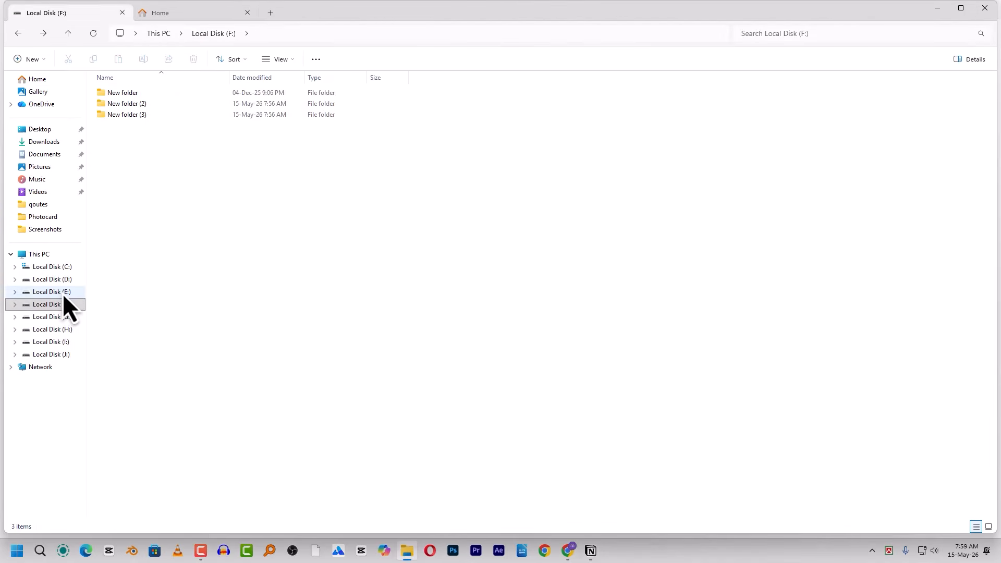
{"action": "left_click", "coordinate": [181, 12]}
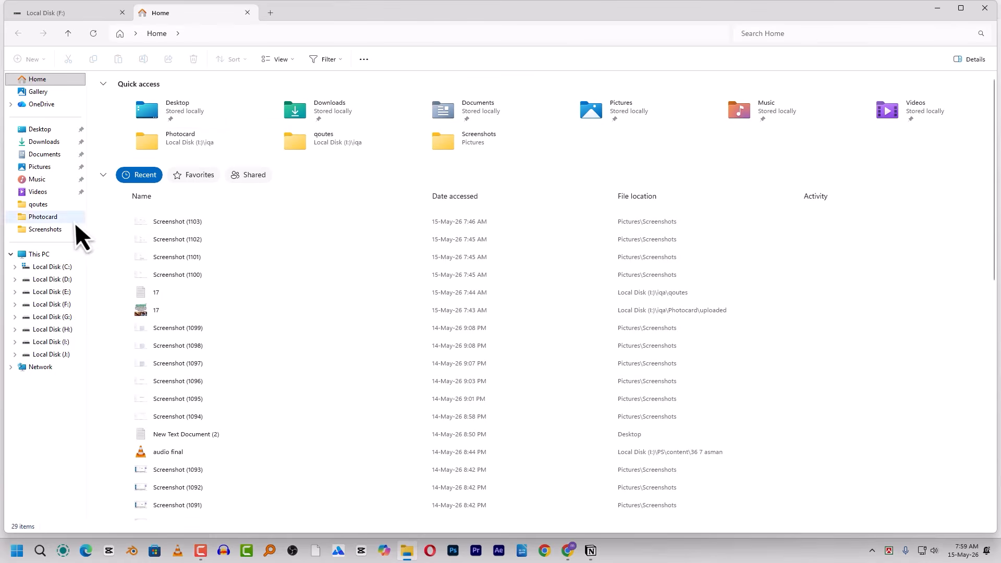
{"action": "left_click", "coordinate": [937, 8]}
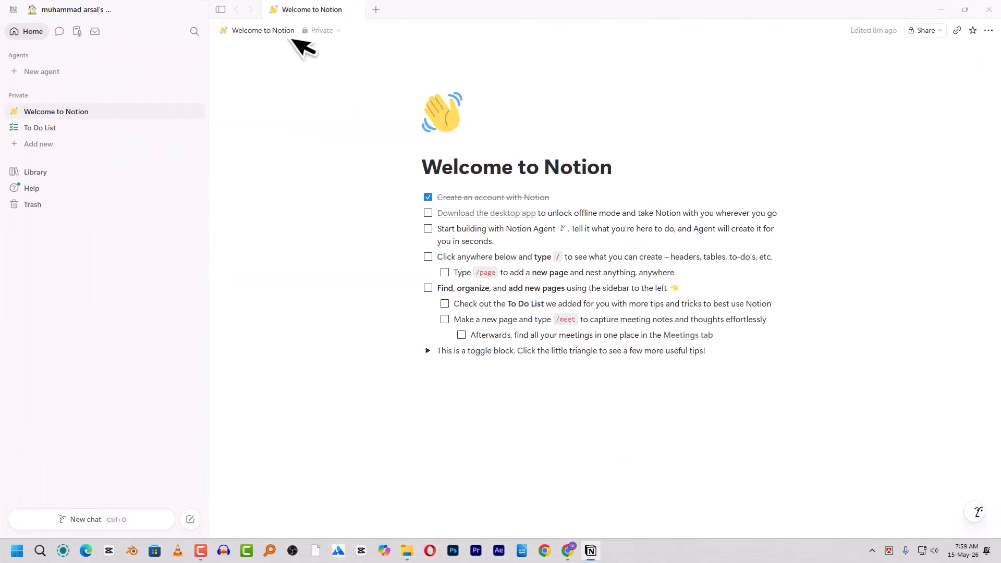
{"action": "left_click", "coordinate": [376, 10]}
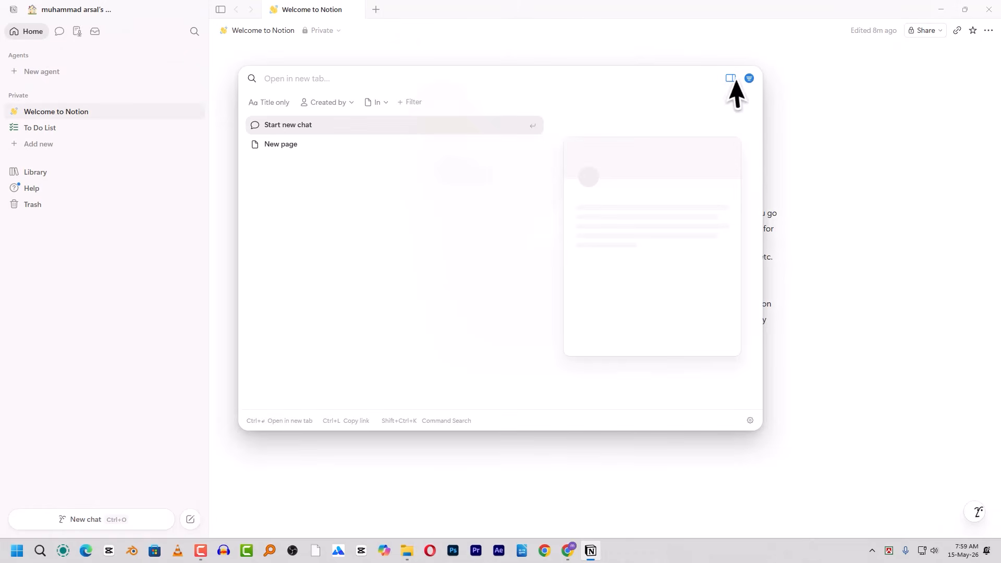
- Dismiss the 'Open in new tab' dialog by clicking outside it
{"action": "left_click", "coordinate": [602, 49]}
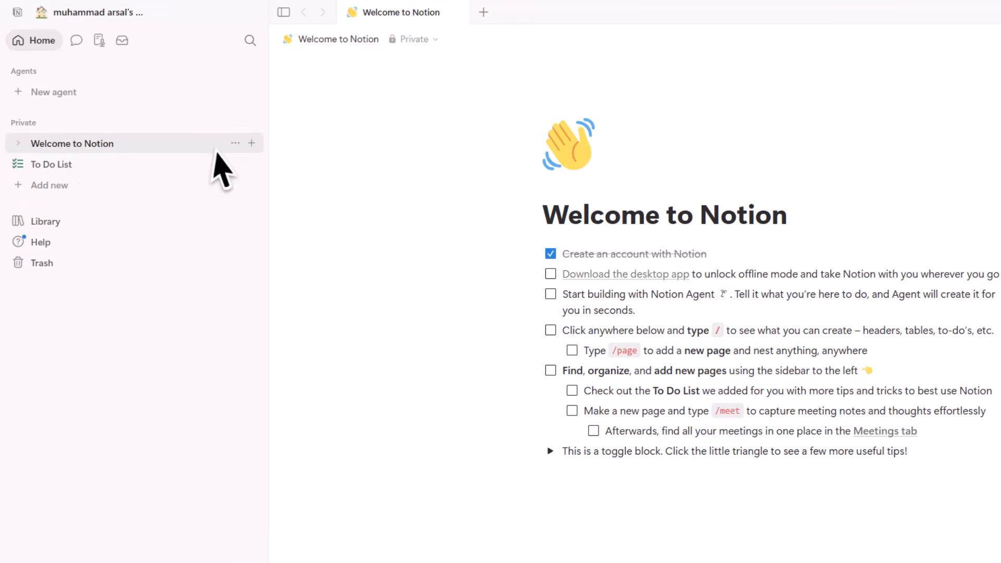
- Move the Welcome to Notion and To Do List pages to Trash
{"action": "left_click", "coordinate": [236, 143]}
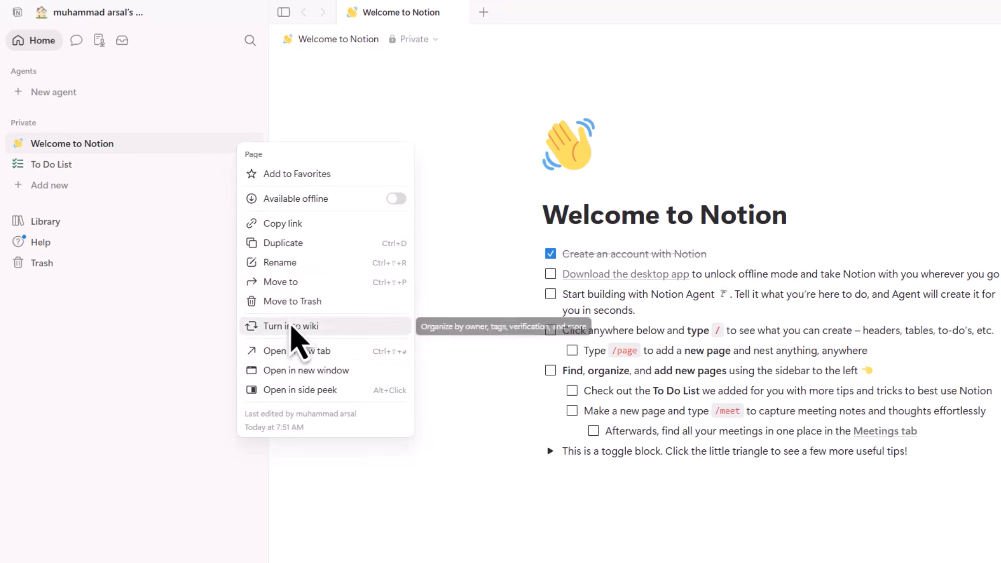
{"action": "left_click", "coordinate": [335, 303]}
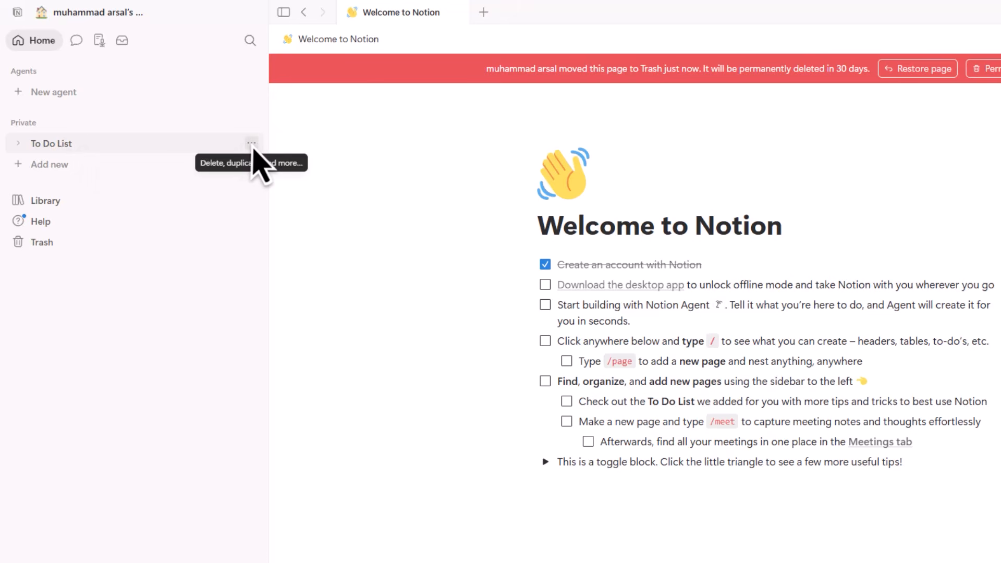
{"action": "left_click", "coordinate": [253, 146]}
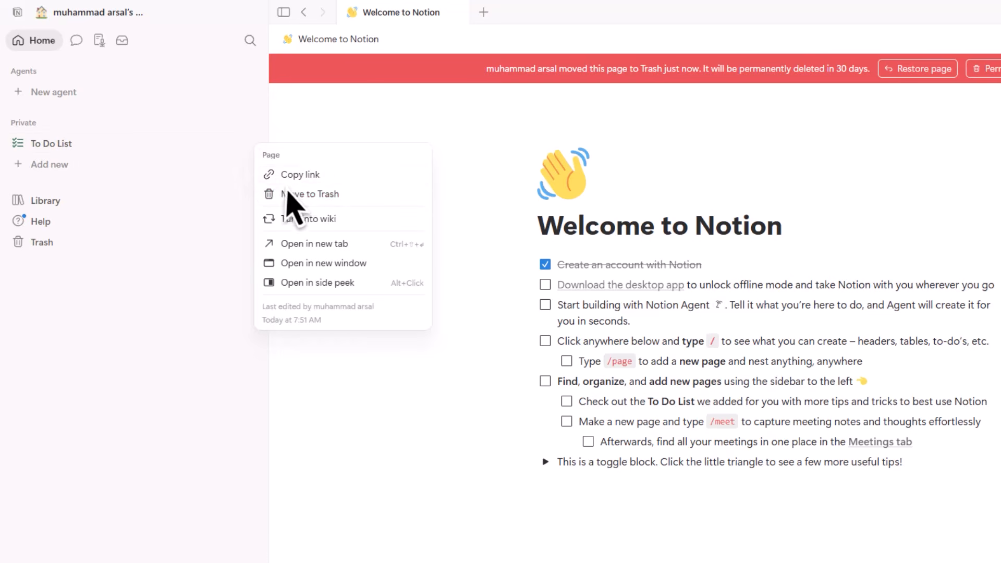
{"action": "left_click", "coordinate": [321, 194]}
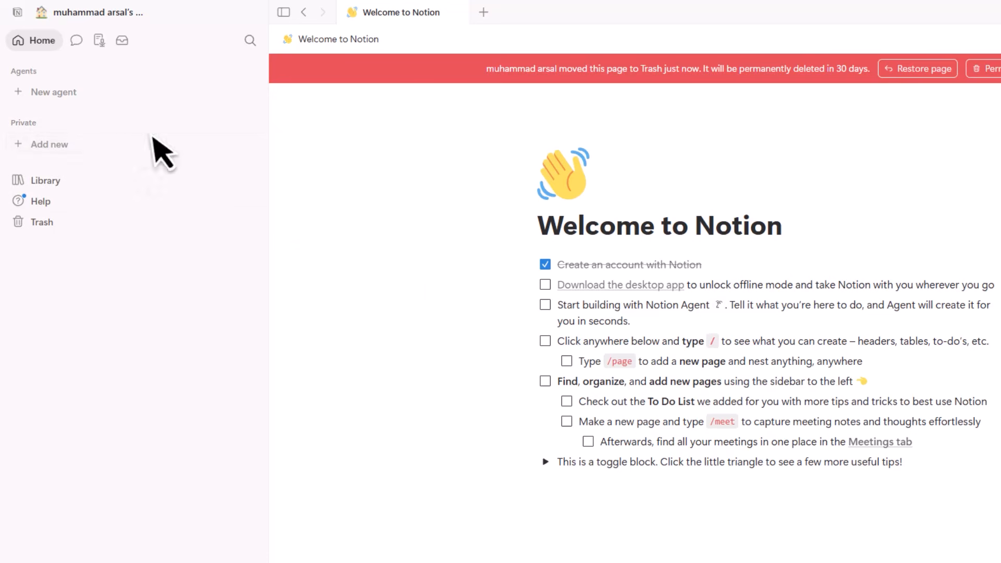
- Collapse and re-expand the Private section, then close File Explorer to return to Notion
{"action": "left_click", "coordinate": [42, 125]}
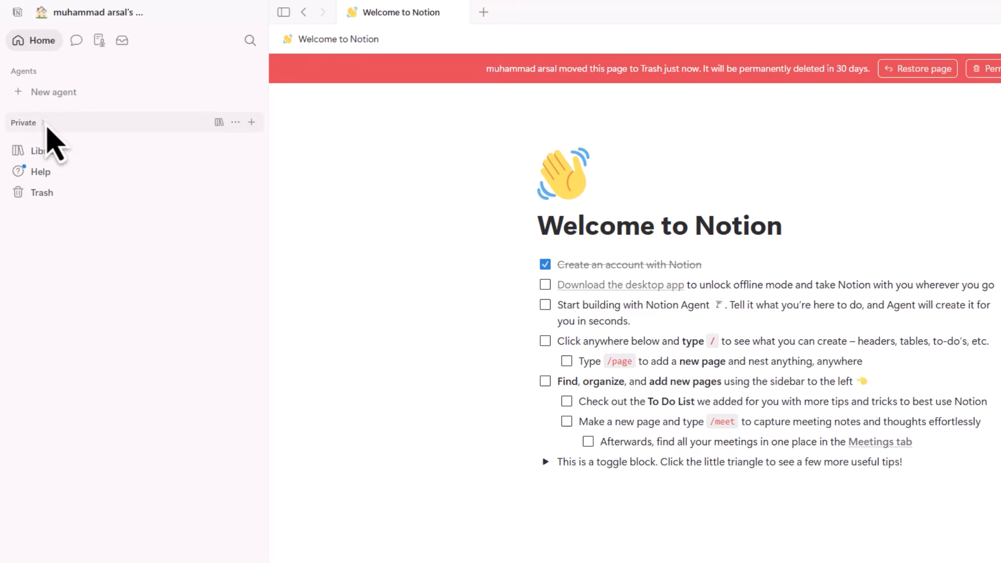
{"action": "left_click", "coordinate": [42, 125]}
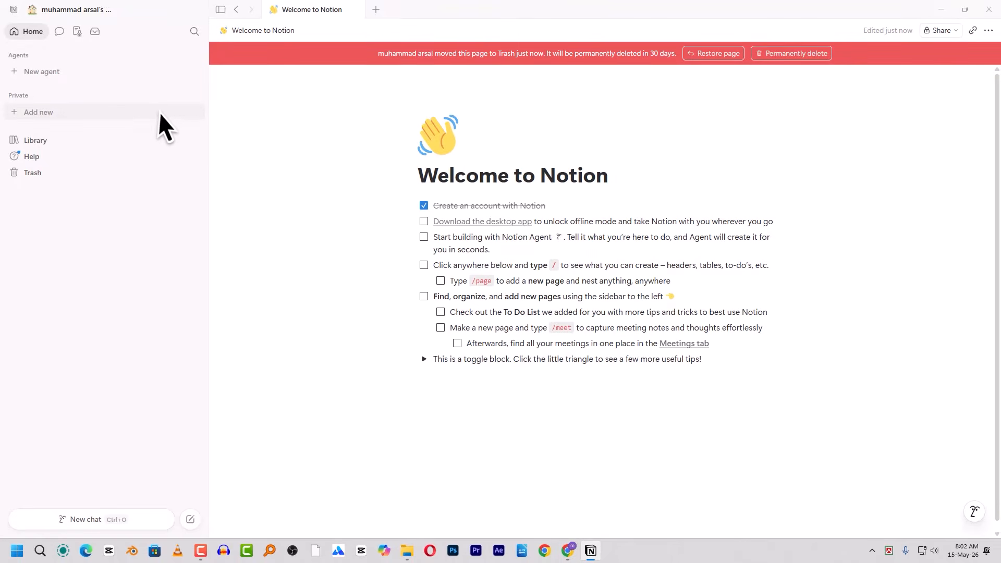
{"action": "left_click", "coordinate": [407, 551]}
{"action": "left_click", "coordinate": [985, 8]}
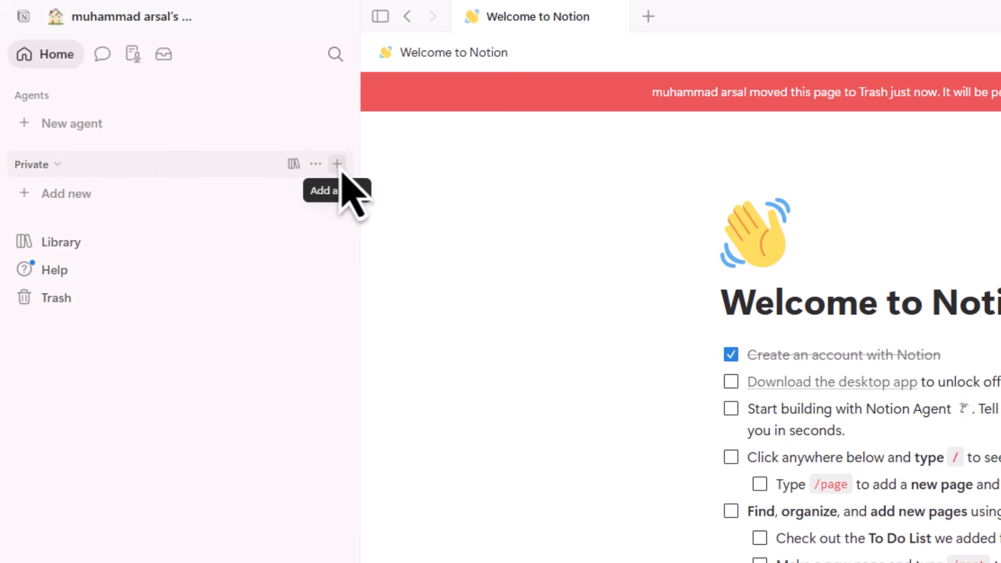
- Add an untitled page under Private and open its actions menu
{"action": "left_click", "coordinate": [337, 163]}
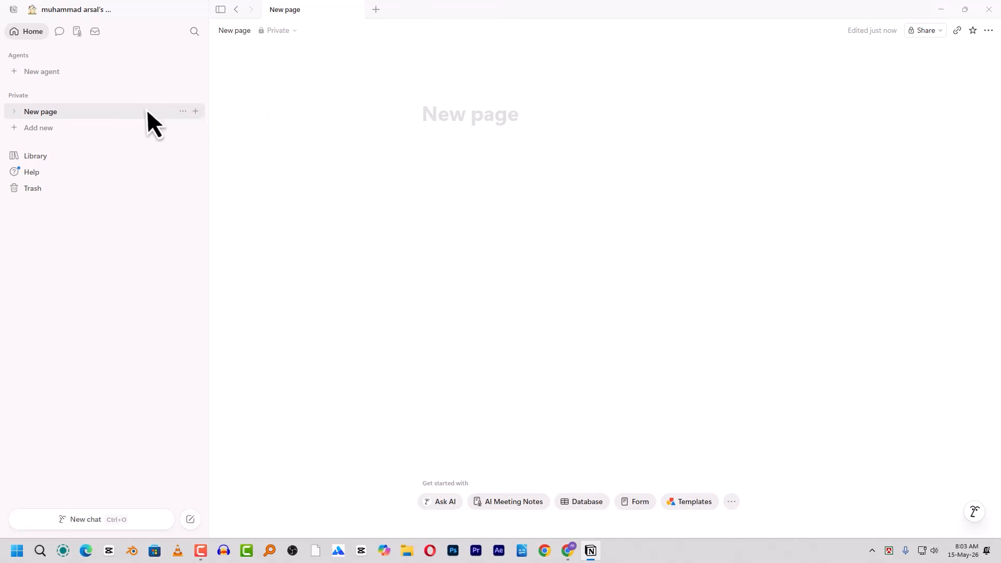
{"action": "left_click", "coordinate": [183, 111]}
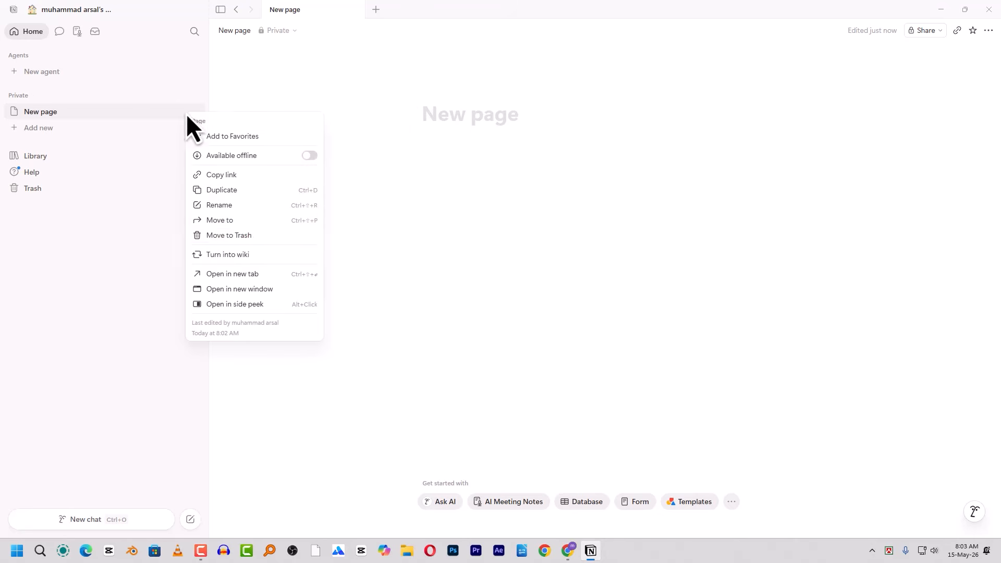
- Trash the untitled page, start adding a new private page, and switch to File Explorer
{"action": "left_click", "coordinate": [220, 238]}
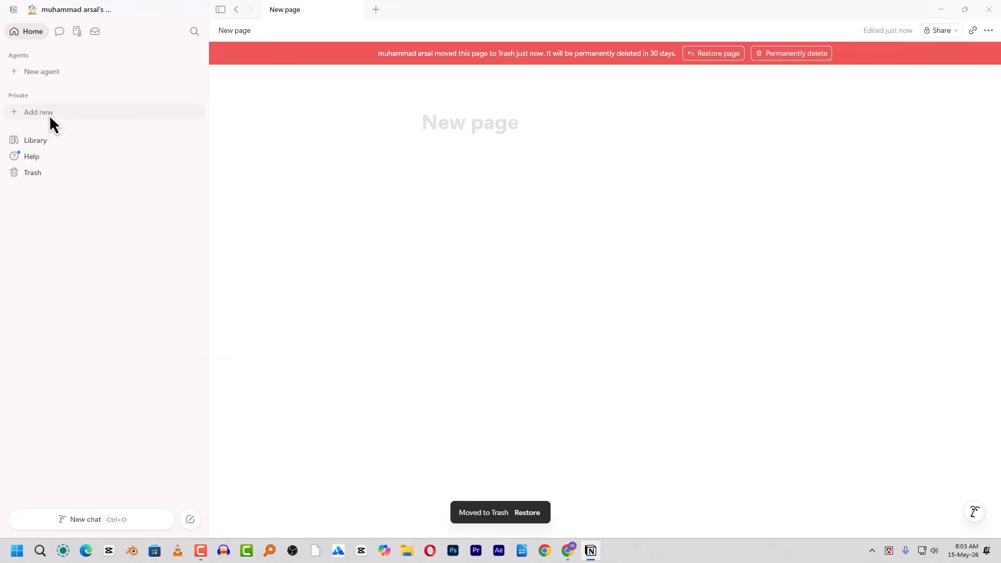
{"action": "left_click", "coordinate": [49, 113]}
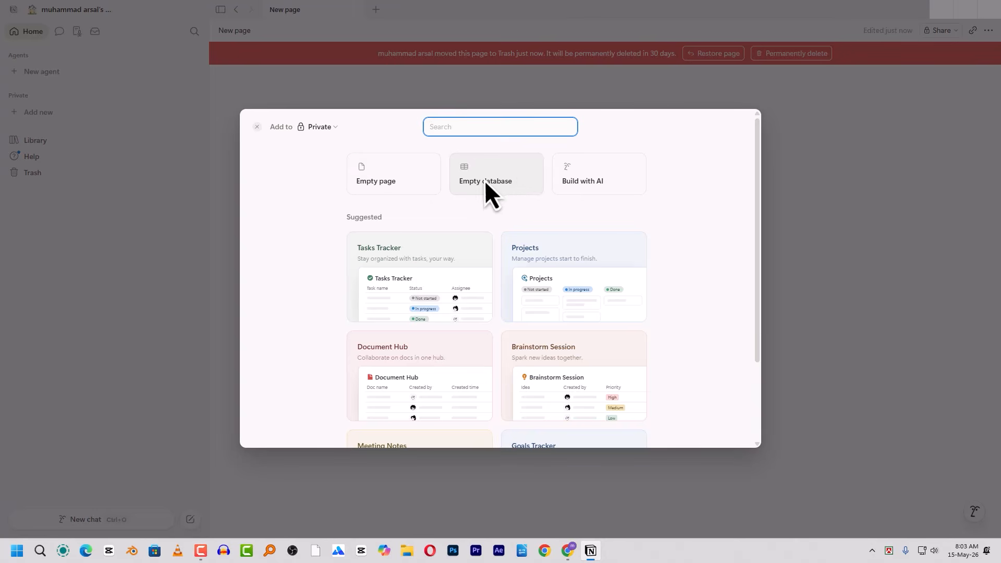
{"action": "left_click", "coordinate": [407, 552]}
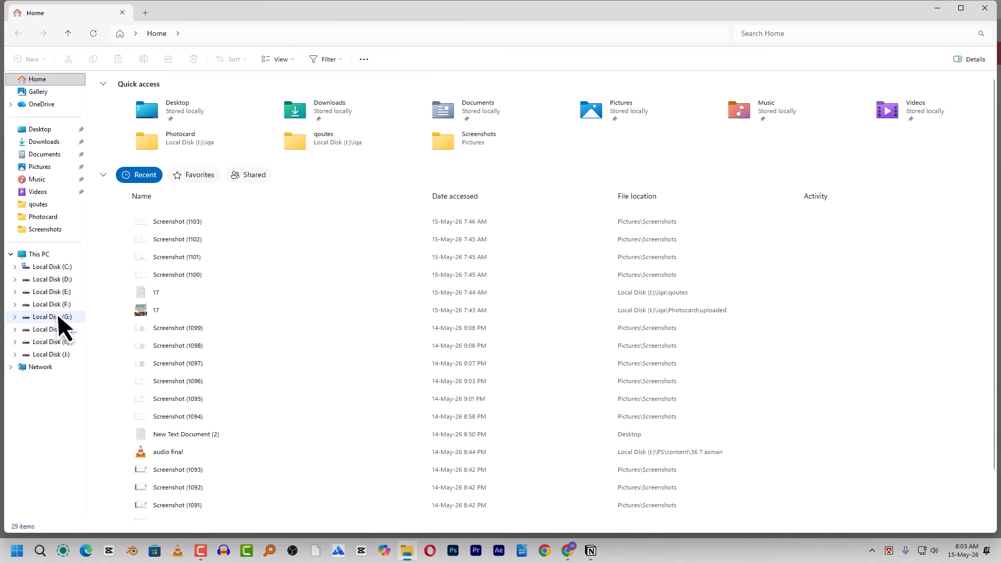
{"action": "left_click", "coordinate": [59, 306]}
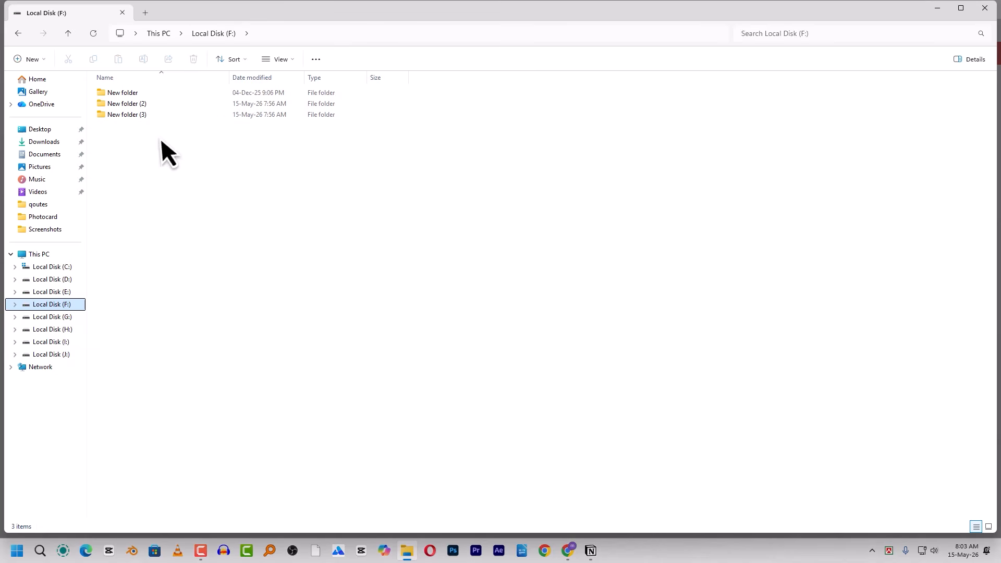
{"action": "right_click", "coordinate": [252, 159]}
{"action": "left_click", "coordinate": [445, 224]}
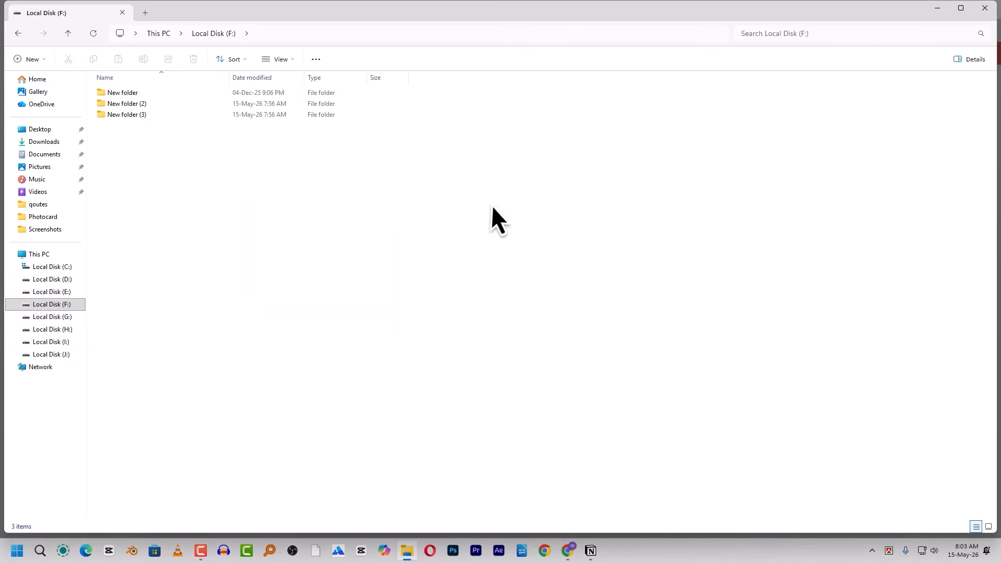
{"action": "key", "text": "alt+Tab"}
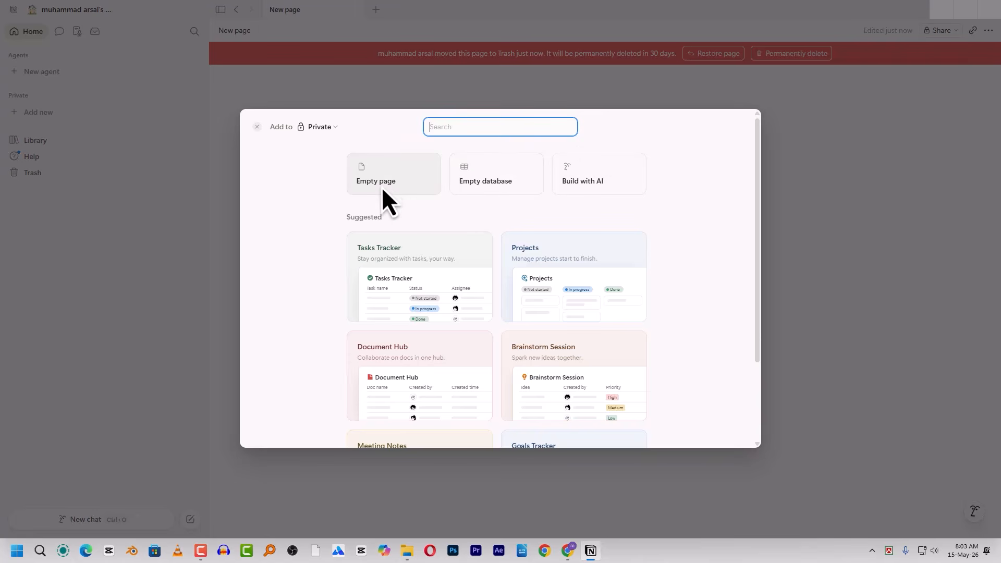
- Close the template chooser, create a private page titled 'My workspace', and add an icon
{"action": "left_click", "coordinate": [438, 98]}
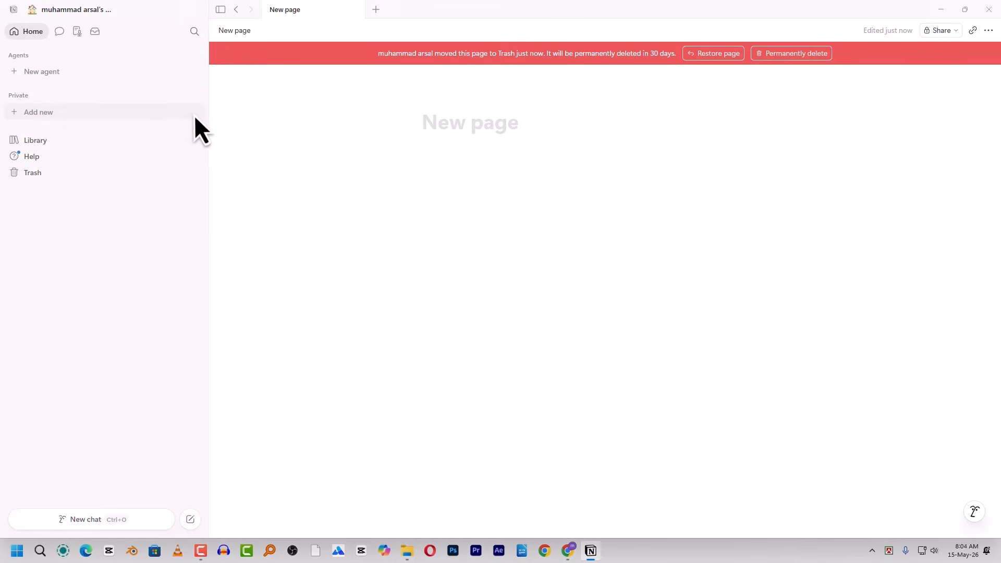
{"action": "left_click", "coordinate": [195, 96]}
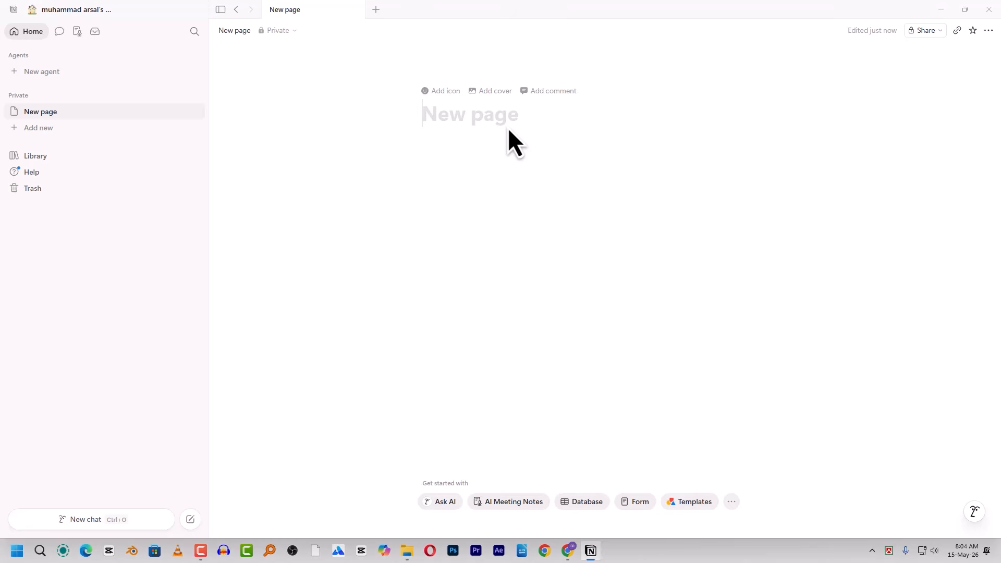
{"action": "type", "text": "M"}
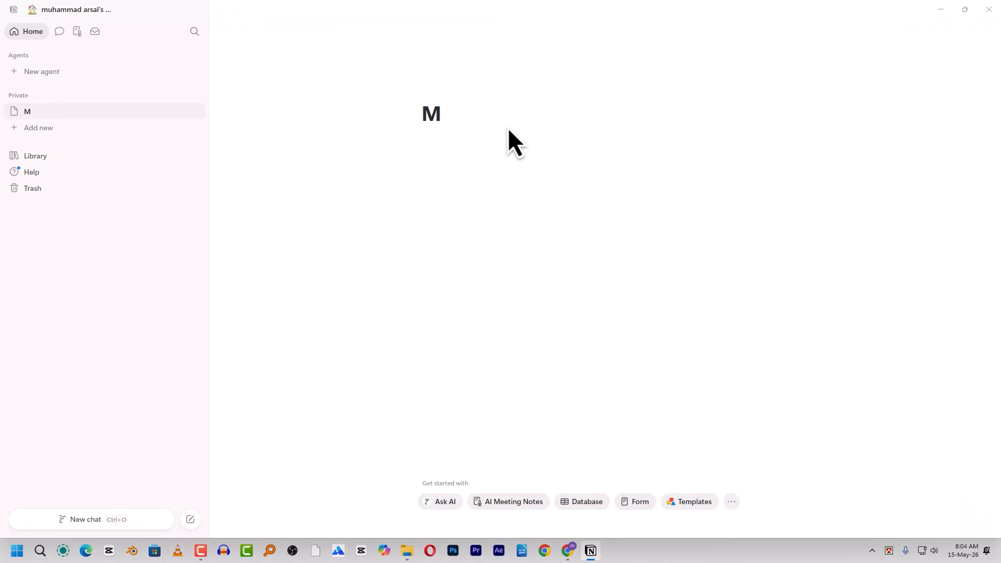
{"action": "type", "text": "y workspace"}
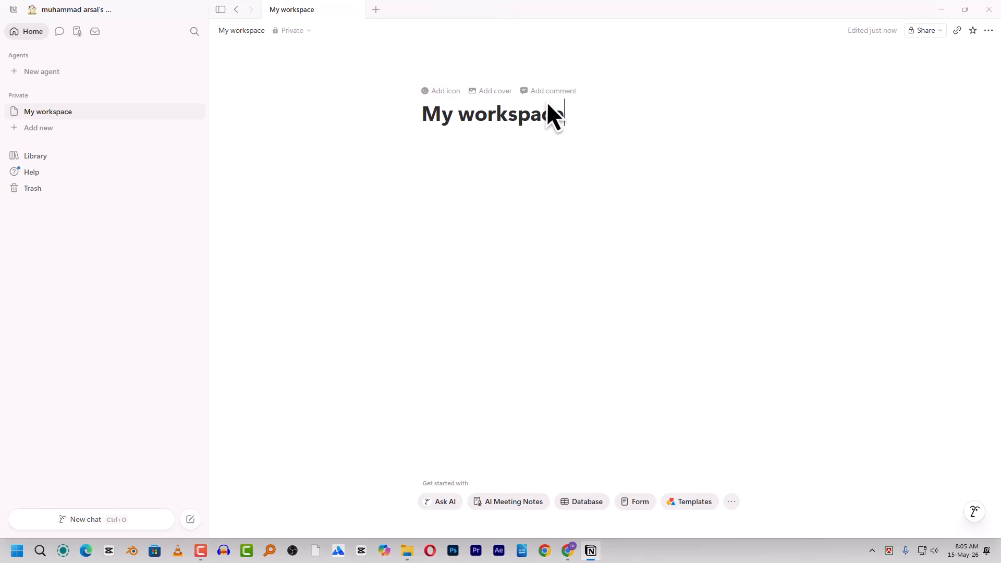
{"action": "left_click", "coordinate": [442, 96]}
- Replace the folder icon with the portrait photo uploaded from Downloads as the My workspace page icon
{"action": "left_click", "coordinate": [441, 99]}
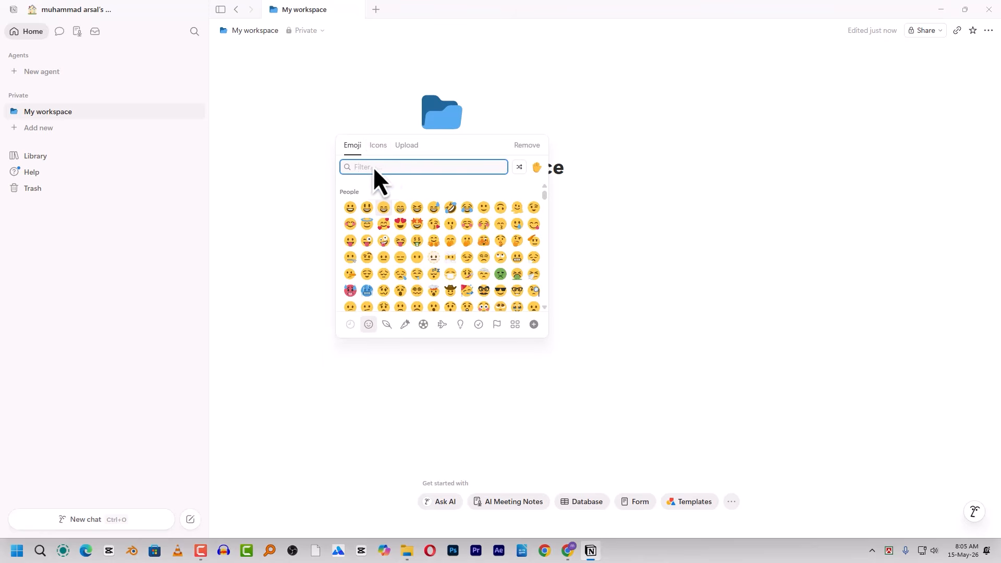
{"action": "left_click", "coordinate": [378, 145]}
{"action": "type", "text": "home"}
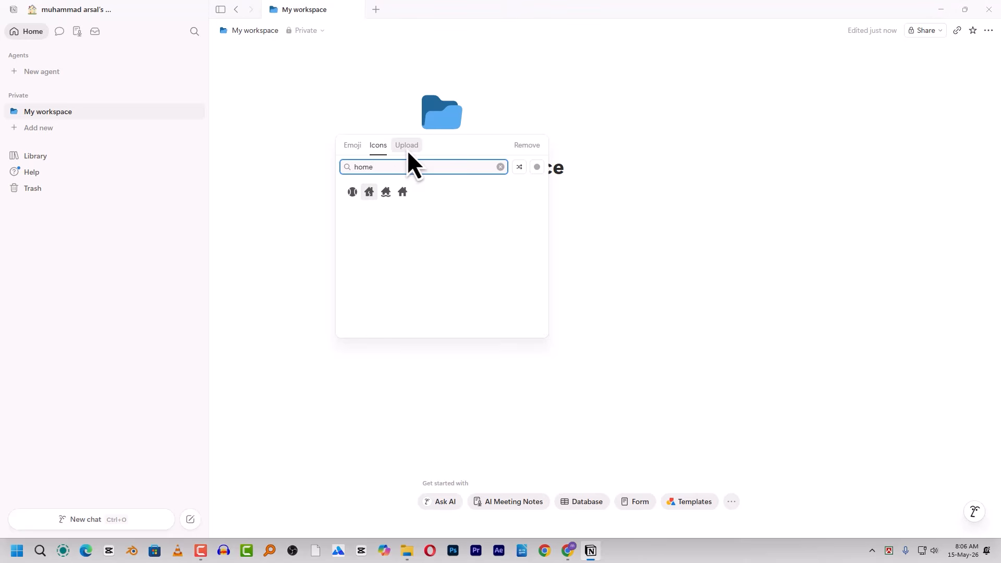
{"action": "left_click", "coordinate": [408, 149]}
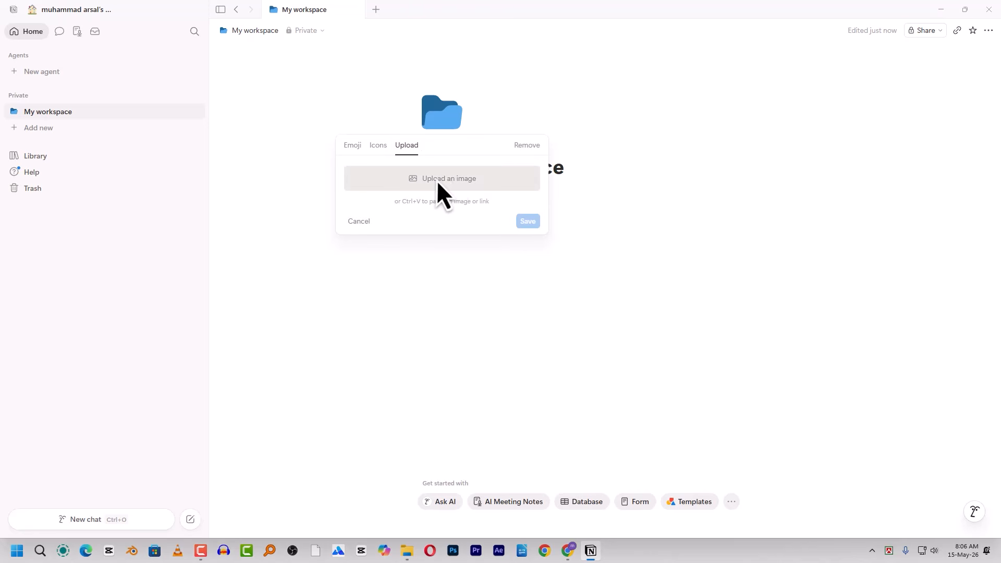
{"action": "left_click", "coordinate": [456, 178]}
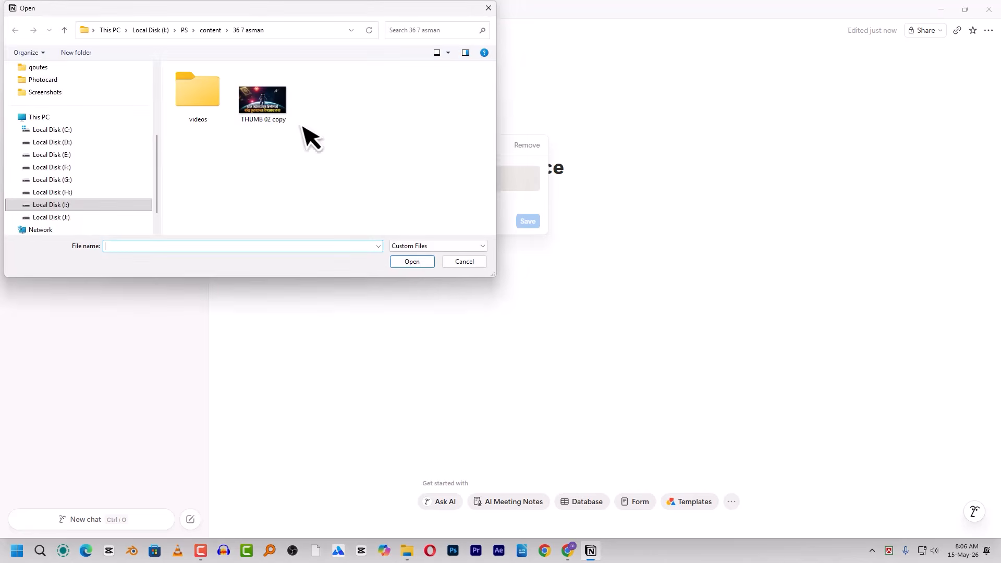
{"action": "scroll", "coordinate": [58, 104], "scroll_direction": "up", "scroll_amount": 5}
{"action": "left_click", "coordinate": [58, 132]}
{"action": "scroll", "coordinate": [358, 124], "scroll_direction": "down", "scroll_amount": 6}
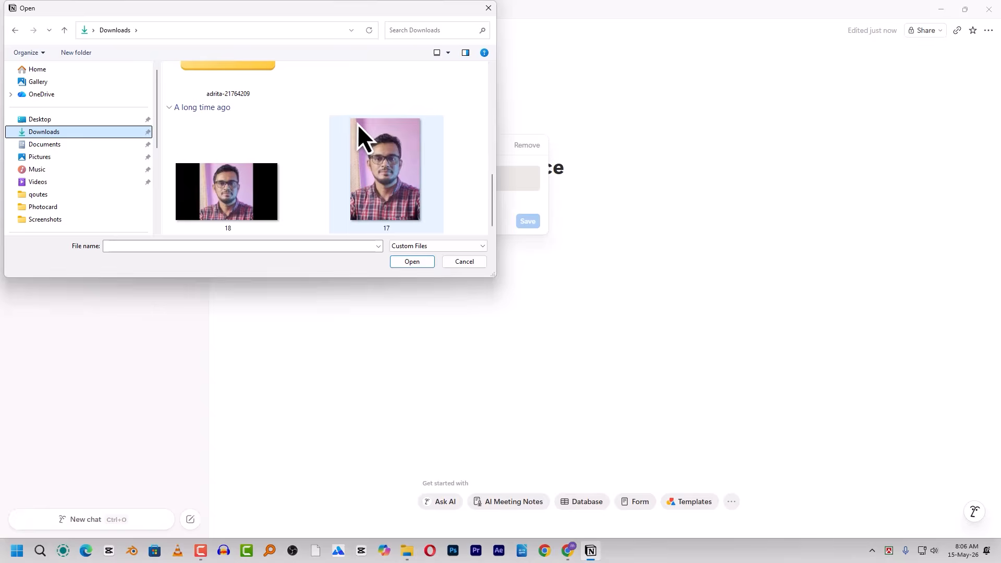
{"action": "double_click", "coordinate": [246, 187]}
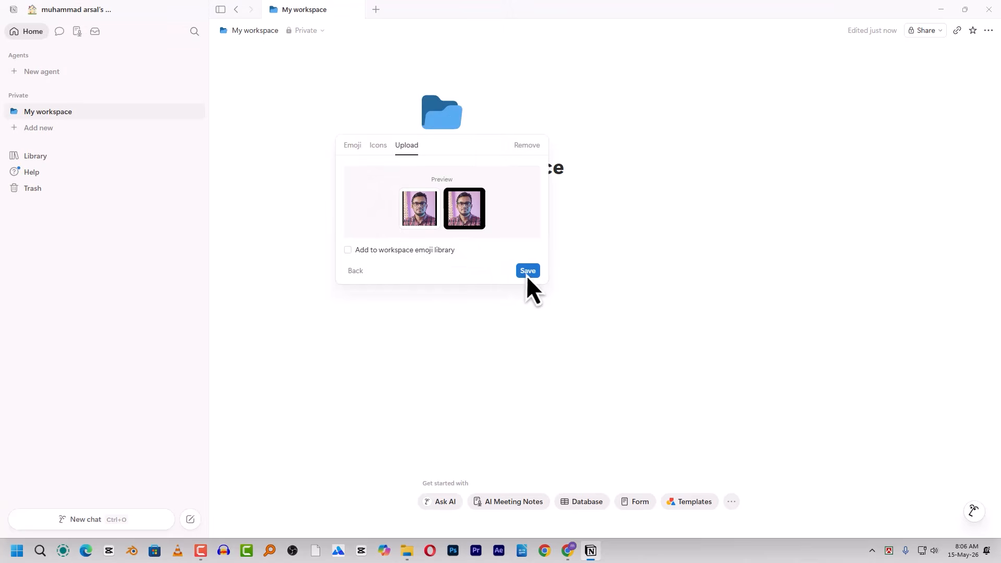
{"action": "left_click", "coordinate": [527, 273]}
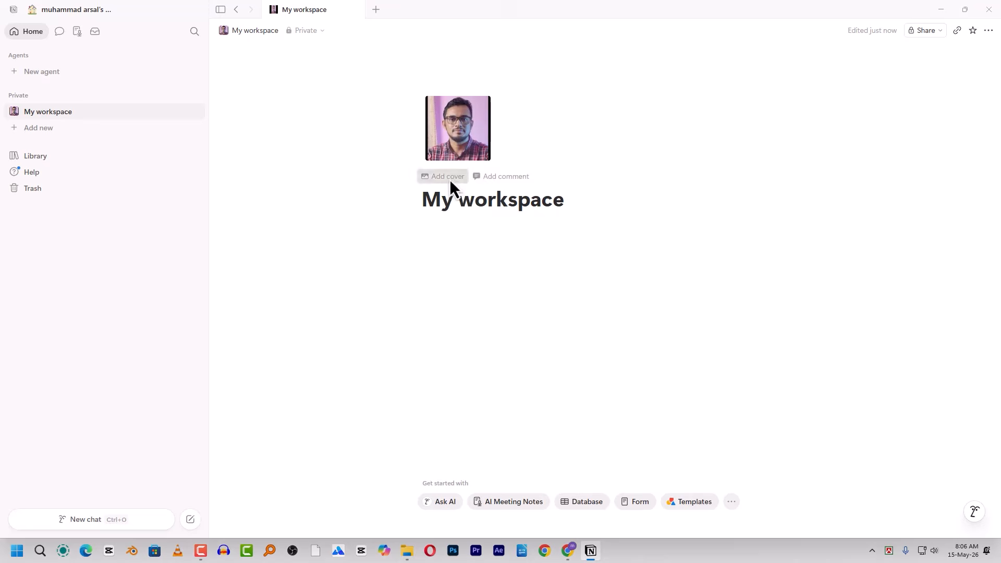
{"action": "left_click", "coordinate": [450, 180]}
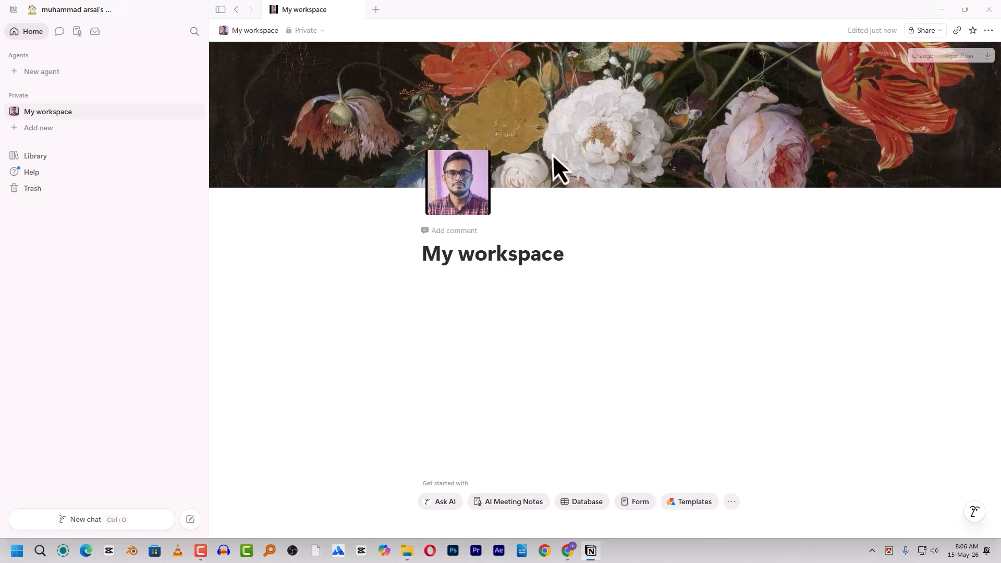
- Replace the floral cover with the yellow headphones photo from Unsplash
{"action": "left_click", "coordinate": [927, 57]}
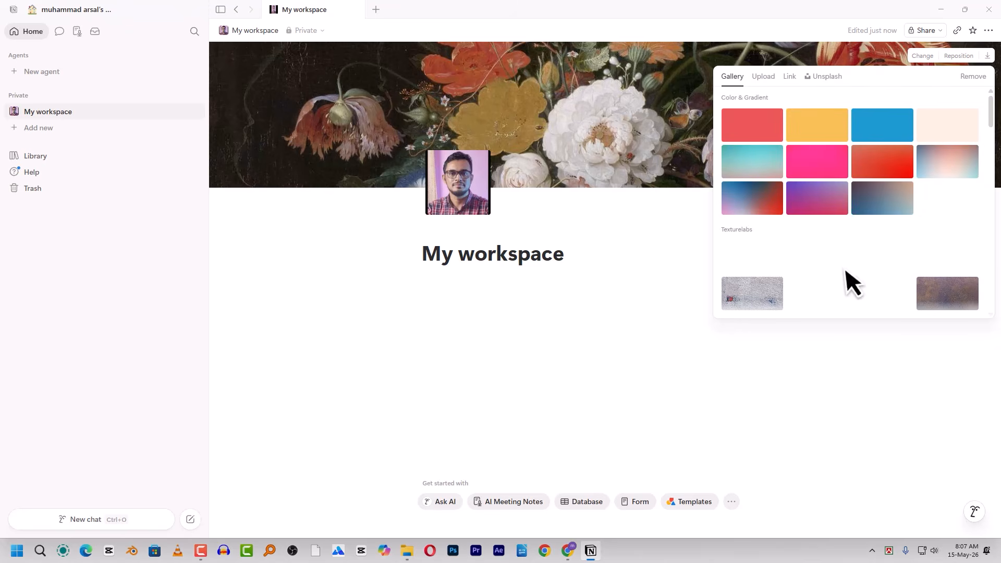
{"action": "left_click", "coordinate": [764, 78]}
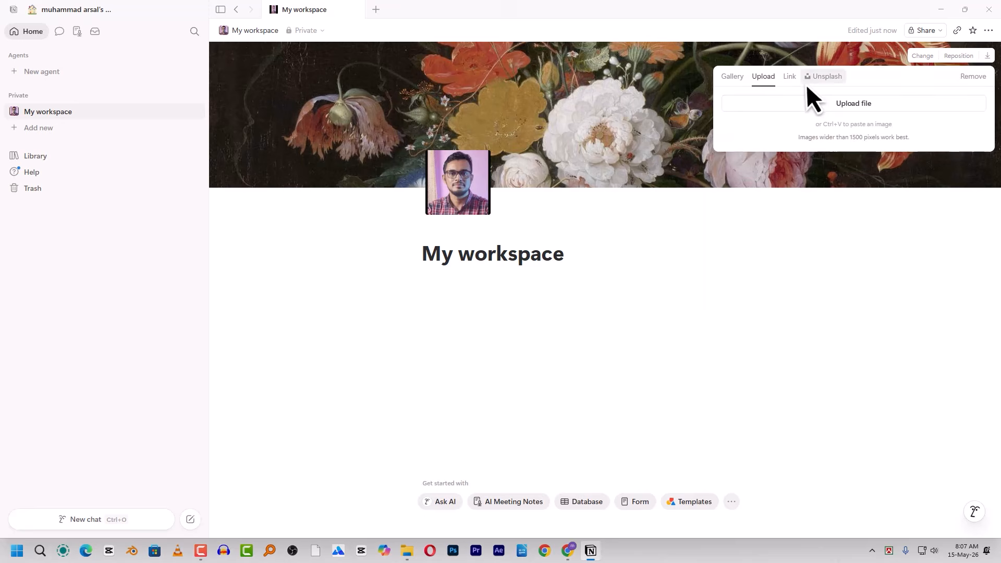
{"action": "left_click", "coordinate": [834, 83]}
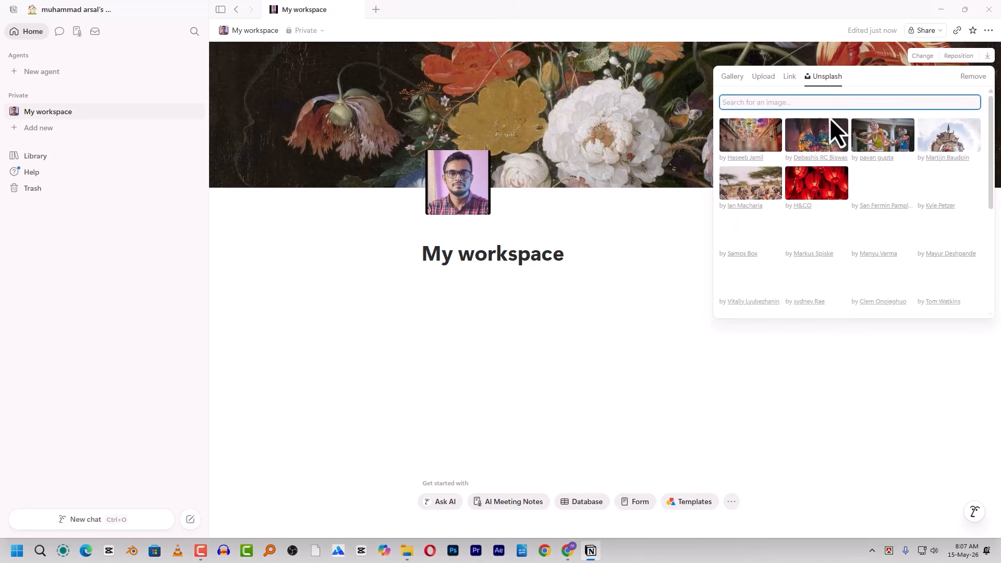
{"action": "scroll", "coordinate": [839, 201], "scroll_direction": "down", "scroll_amount": 4}
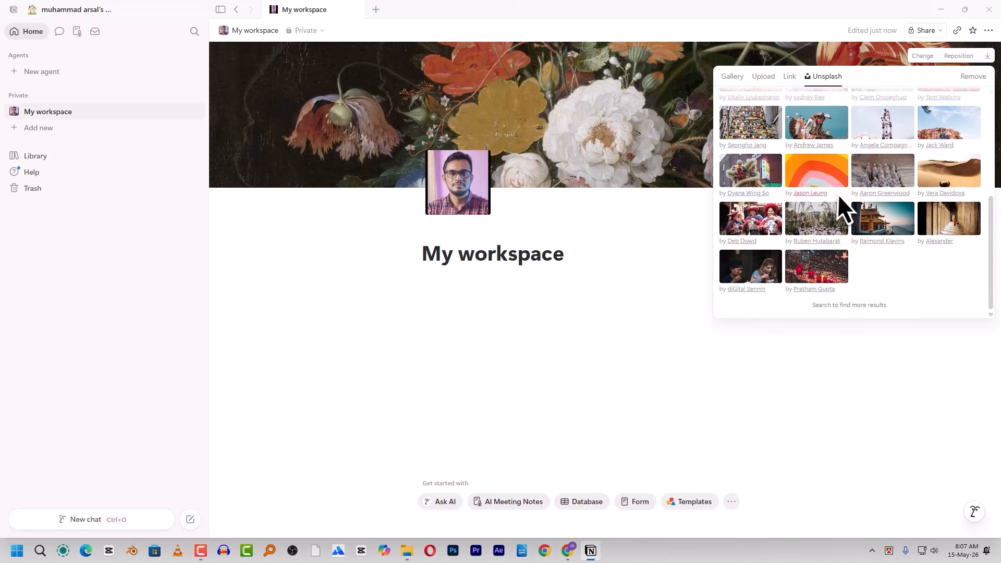
{"action": "scroll", "coordinate": [843, 194], "scroll_direction": "up", "scroll_amount": 4}
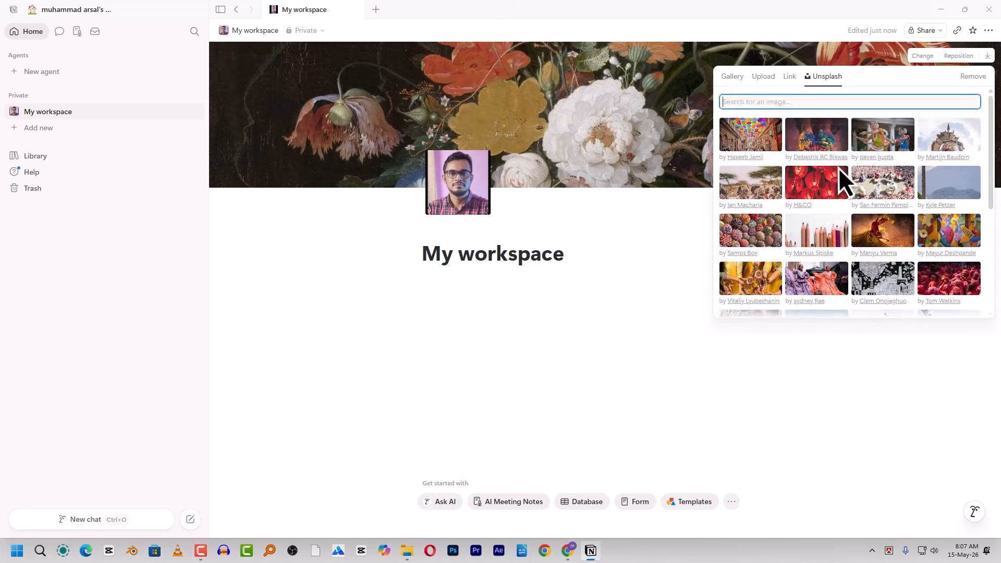
{"action": "left_click", "coordinate": [733, 79]}
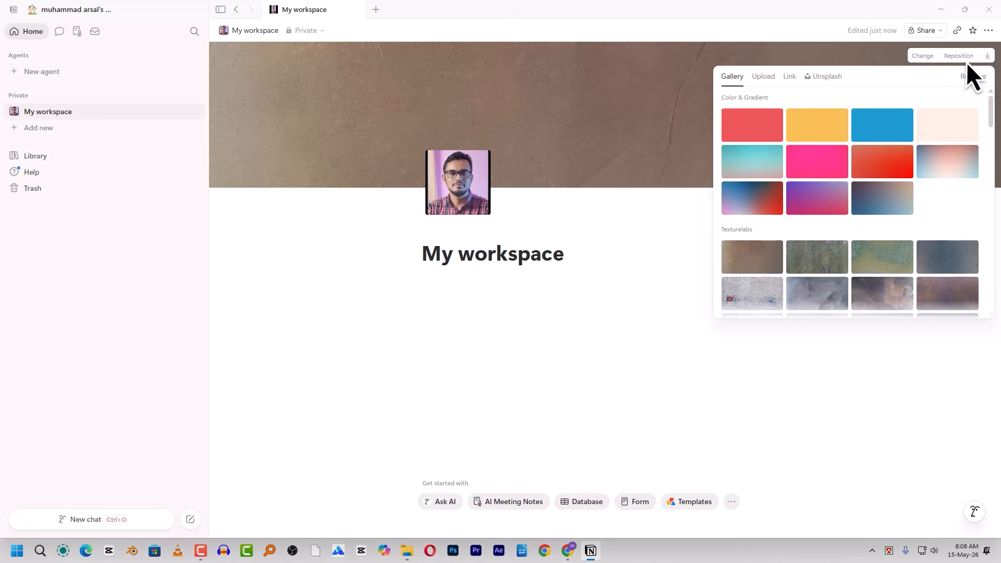
{"action": "left_click", "coordinate": [833, 79]}
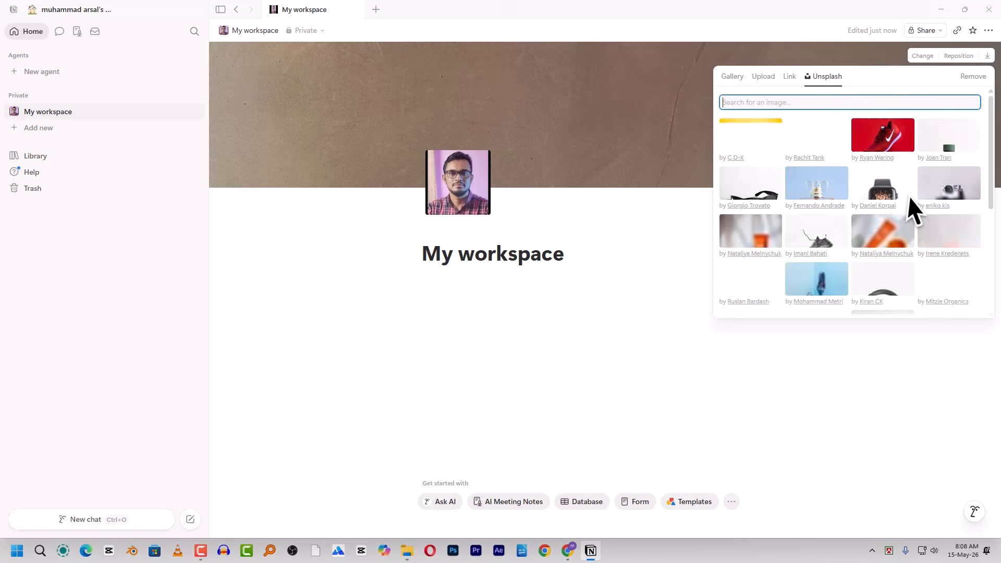
{"action": "left_click", "coordinate": [767, 145]}
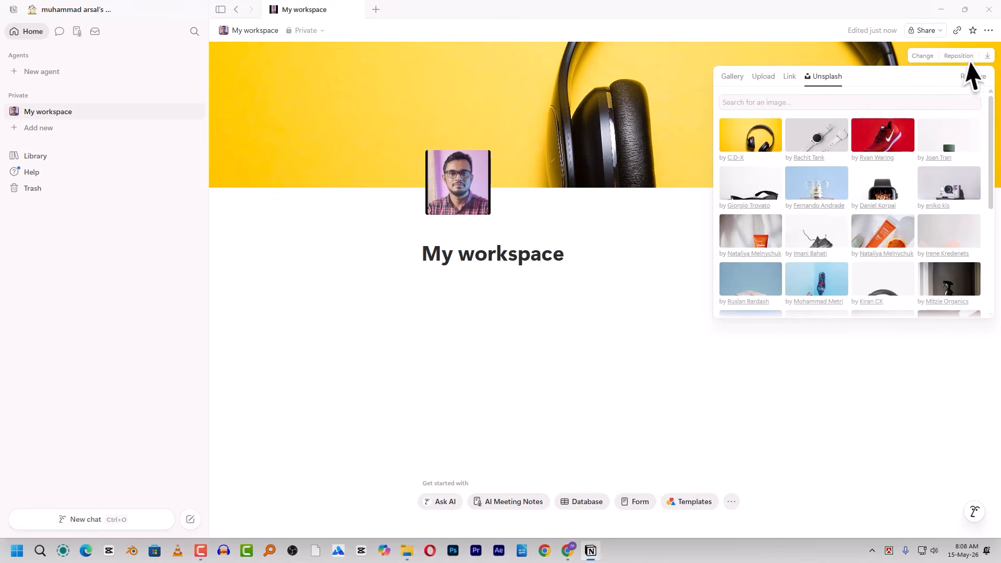
- Reposition the cover image upward so the headphones sit well in frame
{"action": "left_click", "coordinate": [961, 57]}
{"action": "left_click_drag", "start_coordinate": [721, 129], "coordinate": [696, 125]}
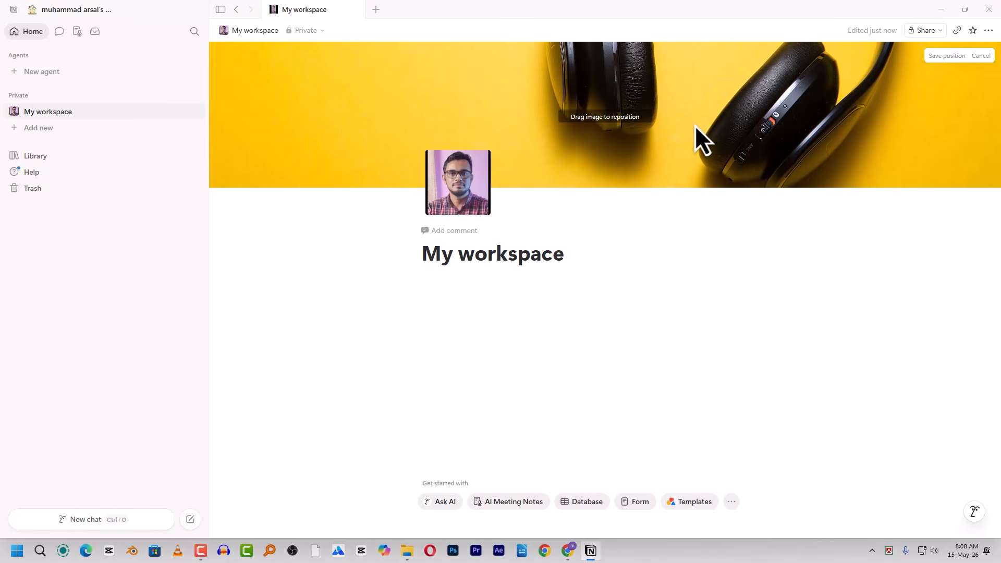
{"action": "left_click", "coordinate": [455, 233]}
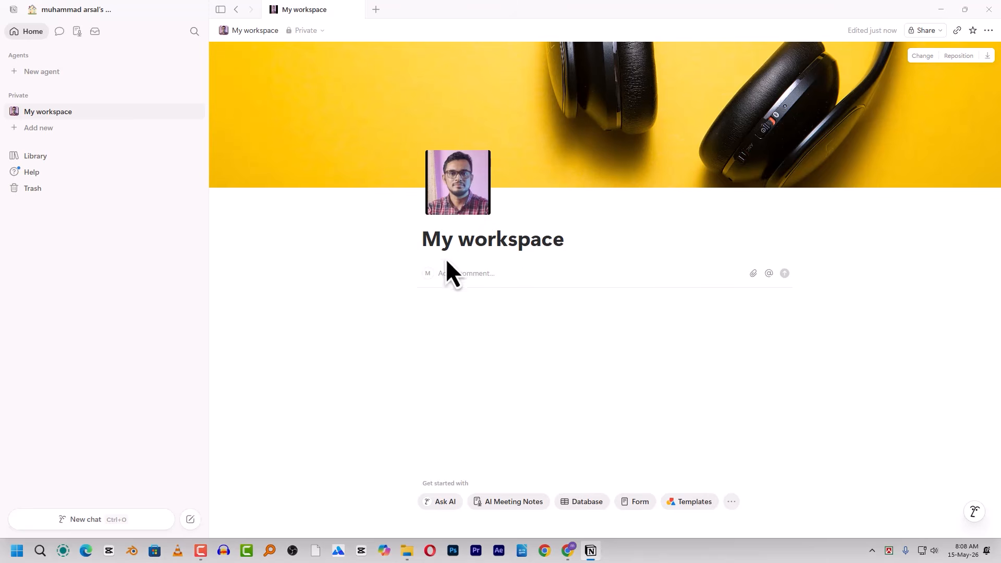
- Type the comment 'Tech bd' under the title and start an empty block in the page body
{"action": "type", "text": "Tech bd19"}
{"action": "left_click", "coordinate": [468, 295]}
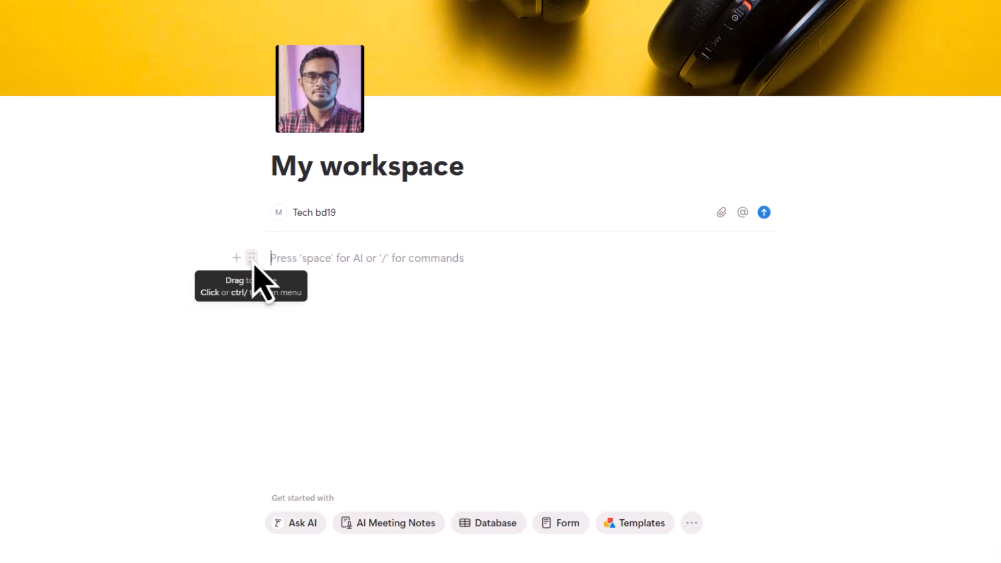
{"action": "mouse_move", "coordinate": [254, 265]}
{"action": "left_mouse_down"}
{"action": "mouse_move", "coordinate": [251, 308]}
{"action": "mouse_move", "coordinate": [256, 263]}
{"action": "left_mouse_up"}
{"action": "left_click", "coordinate": [300, 260]}
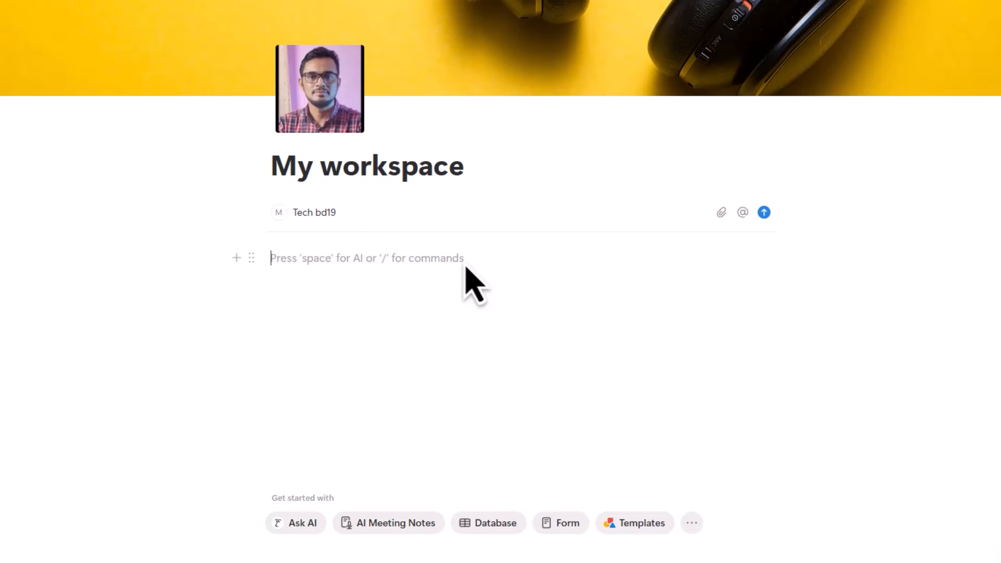
{"action": "key", "text": "space"}
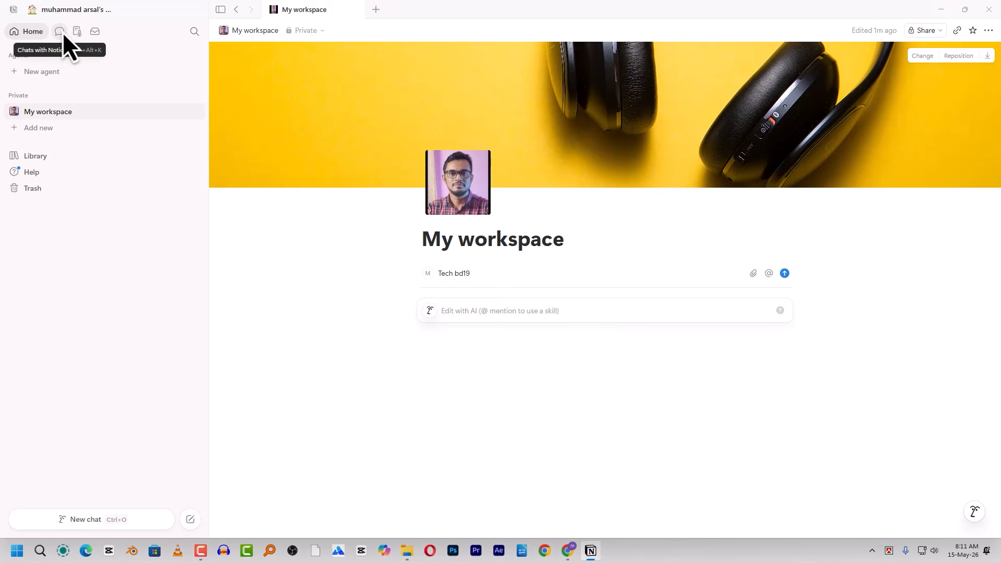
{"action": "left_click", "coordinate": [464, 315]}
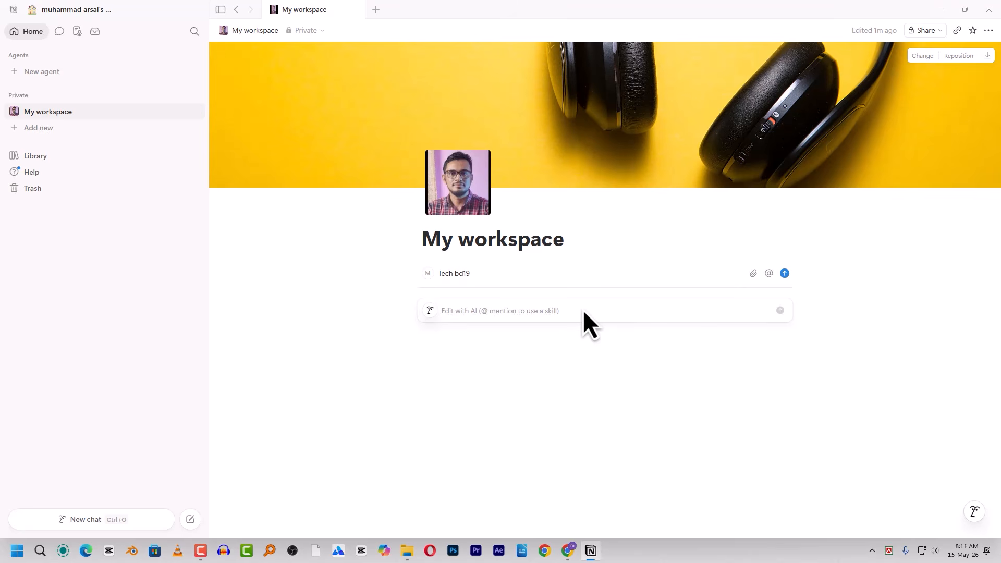
{"action": "key", "text": "Escape"}
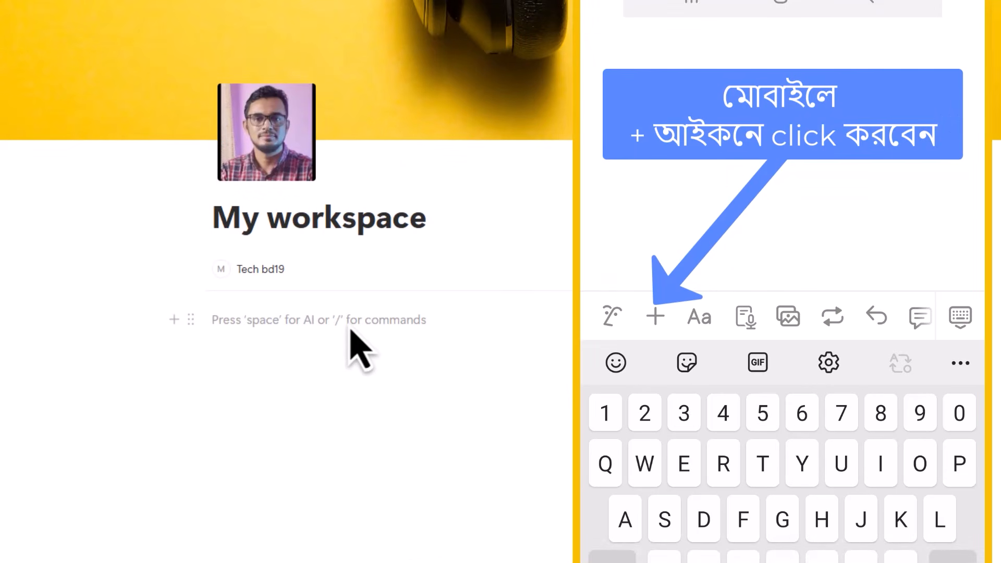
- Browse the slash block-type menu in the empty block, then minimize Notion to show the desktop
{"action": "type", "text": "/"}
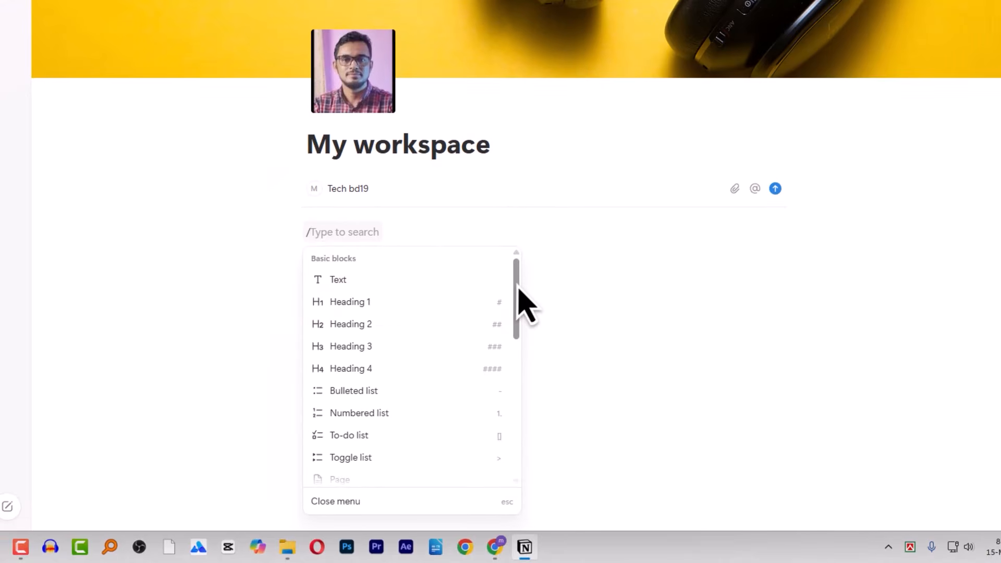
{"action": "scroll", "coordinate": [519, 290], "scroll_direction": "down", "scroll_amount": 1}
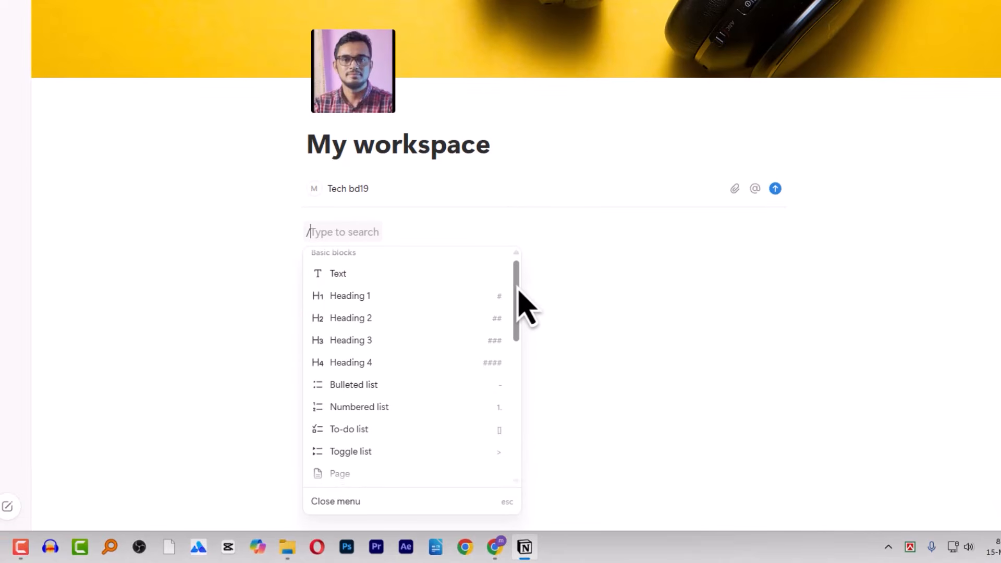
{"action": "scroll", "coordinate": [519, 292], "scroll_direction": "down", "scroll_amount": 5}
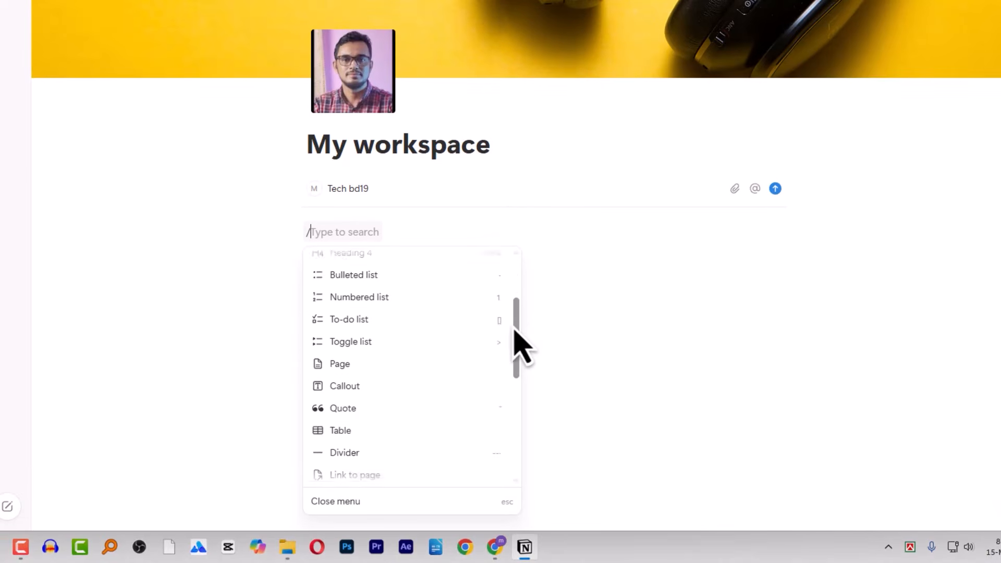
{"action": "scroll", "coordinate": [510, 399], "scroll_direction": "down", "scroll_amount": 3}
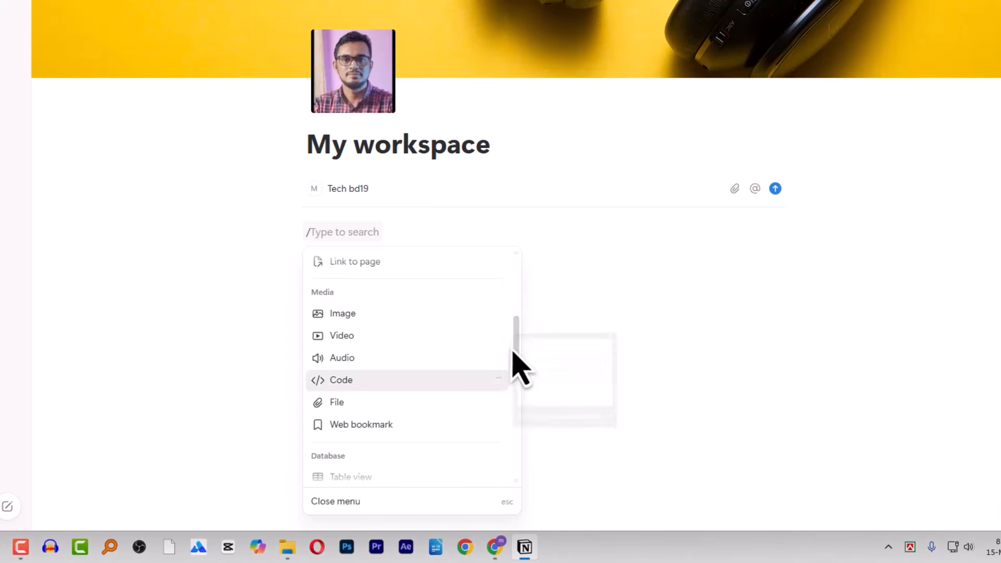
{"action": "scroll", "coordinate": [519, 340], "scroll_direction": "up", "scroll_amount": 6}
{"action": "scroll", "coordinate": [511, 300], "scroll_direction": "up", "scroll_amount": 4}
{"action": "scroll", "coordinate": [502, 396], "scroll_direction": "down", "scroll_amount": 15}
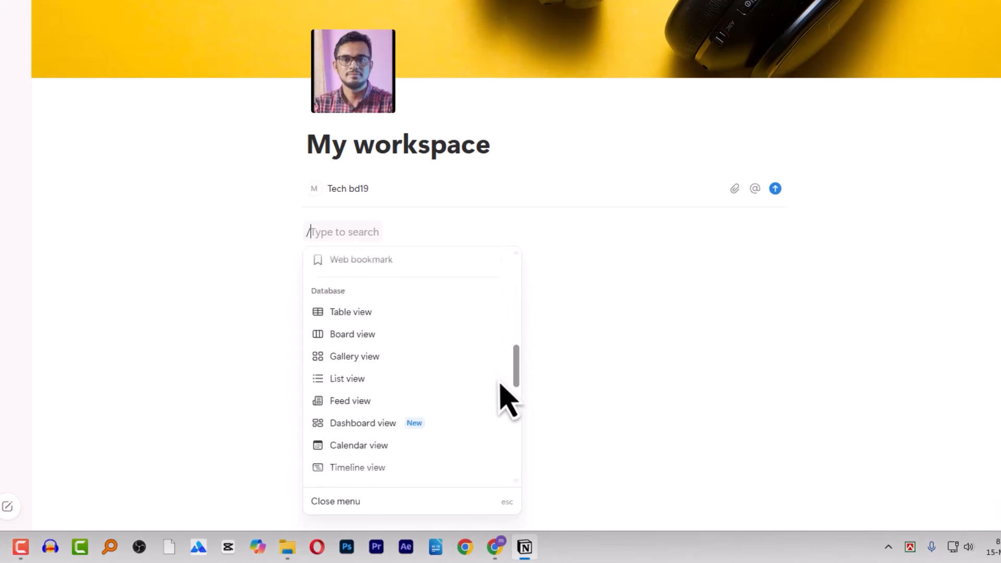
{"action": "scroll", "coordinate": [517, 413], "scroll_direction": "down", "scroll_amount": 3}
{"action": "scroll", "coordinate": [517, 351], "scroll_direction": "up", "scroll_amount": 12}
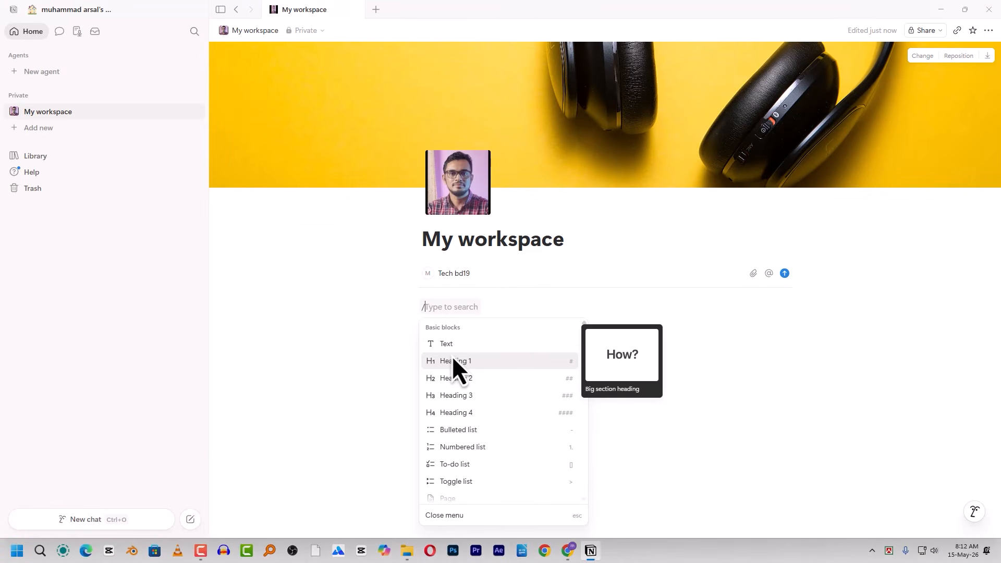
{"action": "left_click", "coordinate": [591, 550]}
{"action": "right_click", "coordinate": [380, 82]}
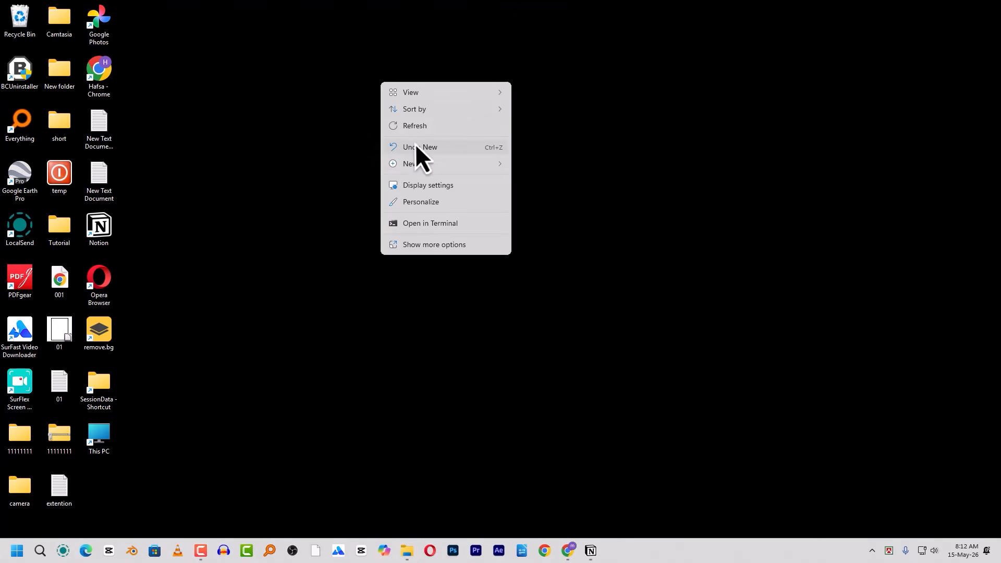
- Create a blank New Text Document (3) on the desktop, open it in Notepad, and return to Notion
{"action": "mouse_move", "coordinate": [420, 166]}
{"action": "left_click", "coordinate": [554, 297]}
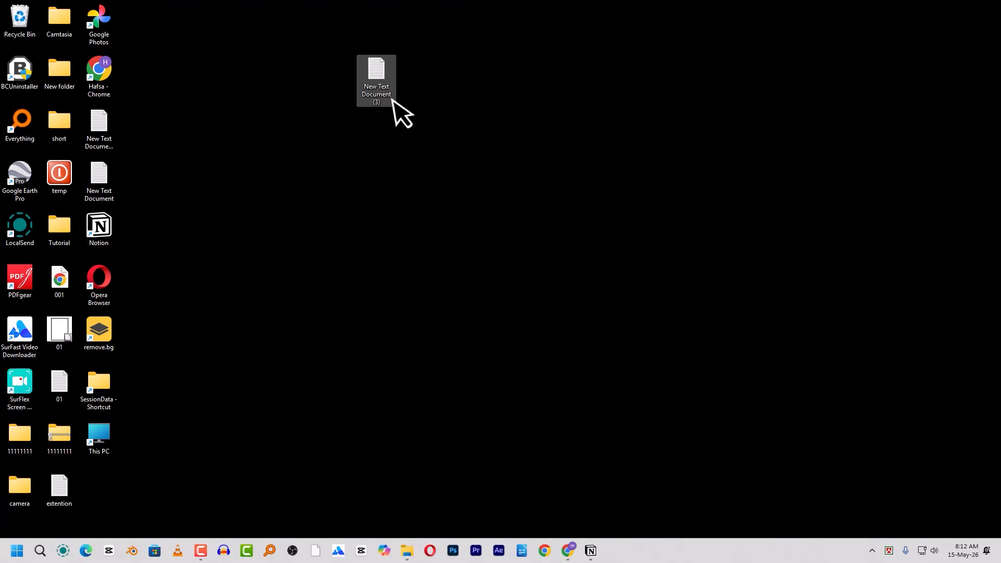
{"action": "double_click", "coordinate": [393, 101]}
{"action": "double_click", "coordinate": [381, 82]}
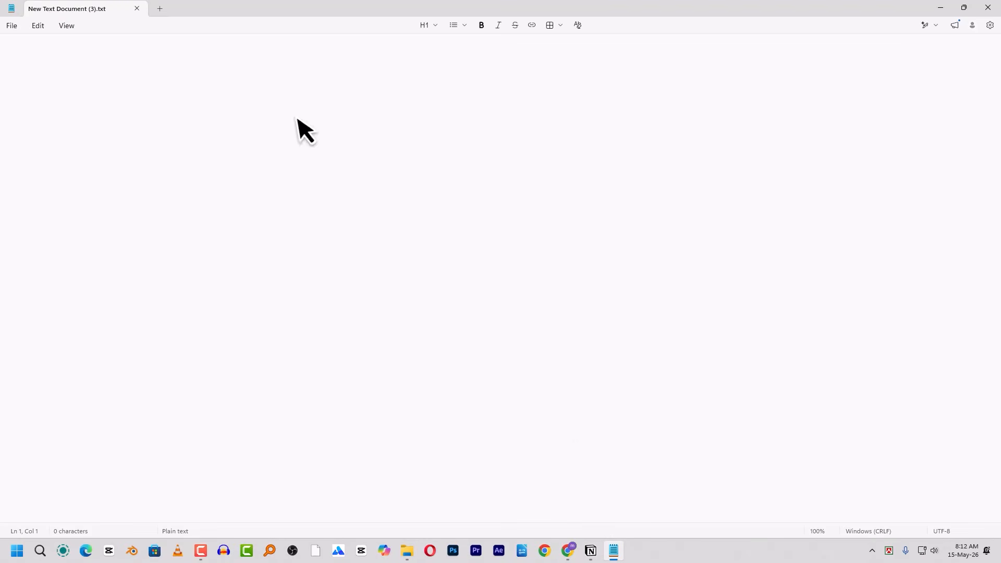
{"action": "left_click", "coordinate": [591, 552]}
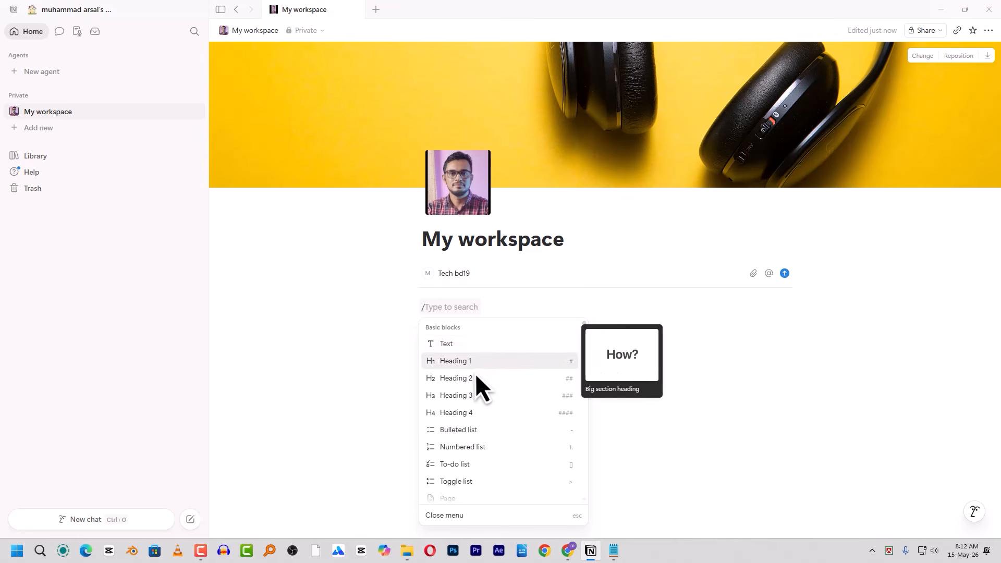
- Bring Notepad forward and type the scratch text 'hjjunjn' into the new document
{"action": "scroll", "coordinate": [472, 381], "scroll_direction": "down", "scroll_amount": 1}
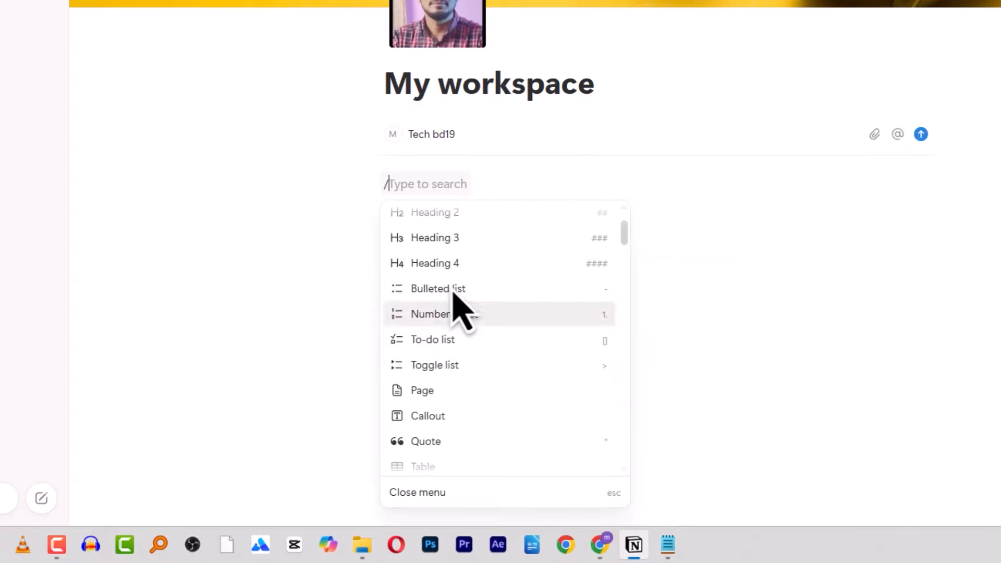
{"action": "scroll", "coordinate": [579, 263], "scroll_direction": "up", "scroll_amount": 1}
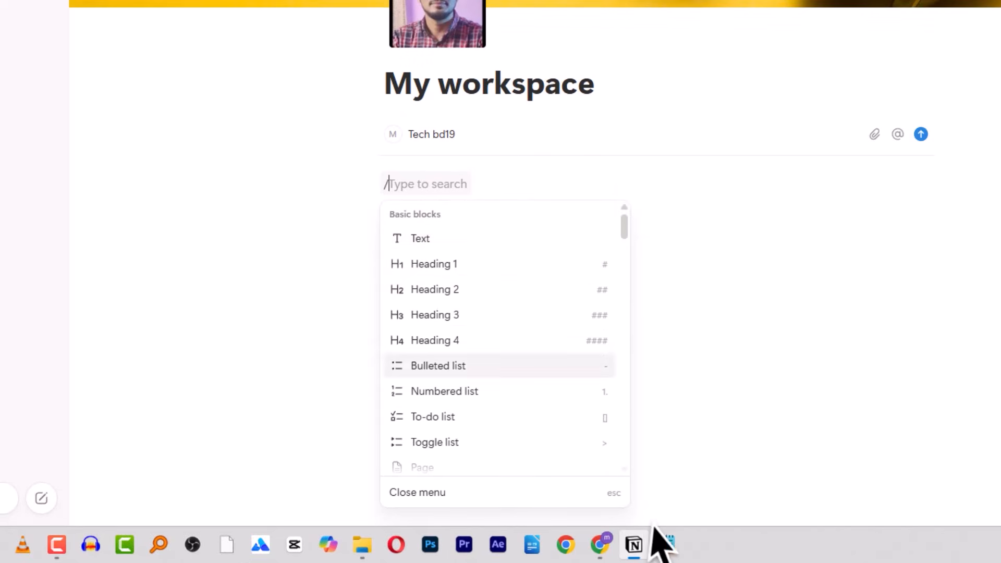
{"action": "left_click", "coordinate": [666, 544]}
{"action": "type", "text": "hjjunjn"}
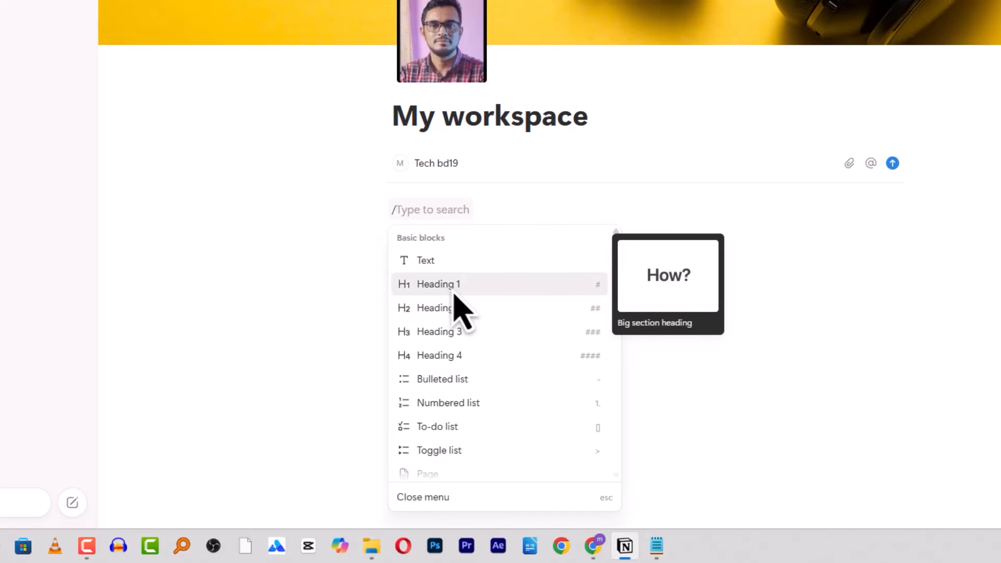
{"action": "key", "text": "alt+Tab"}
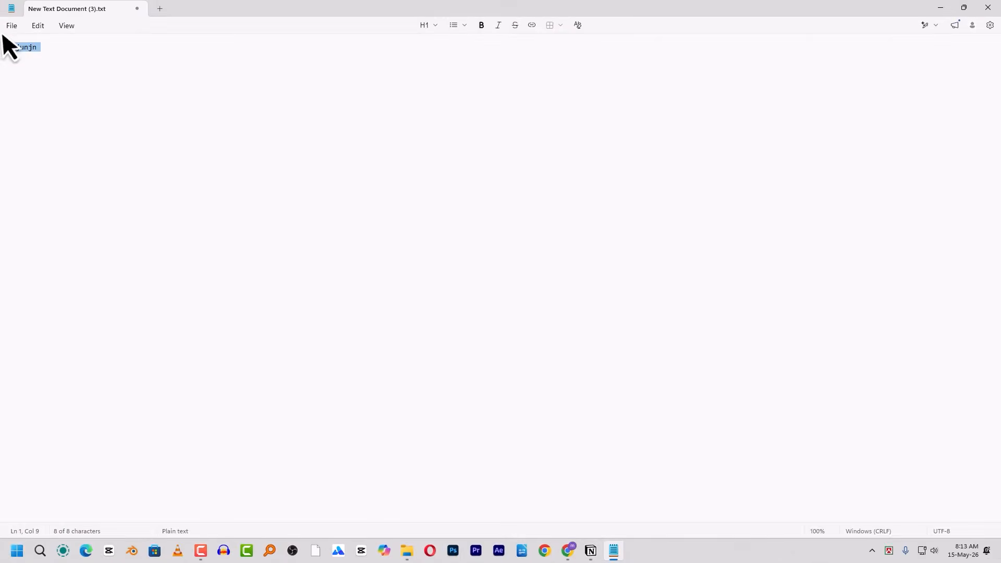
- Replace the Notepad scratch text with 'Thumbnail Master prompt'
{"action": "key", "text": "alt"}
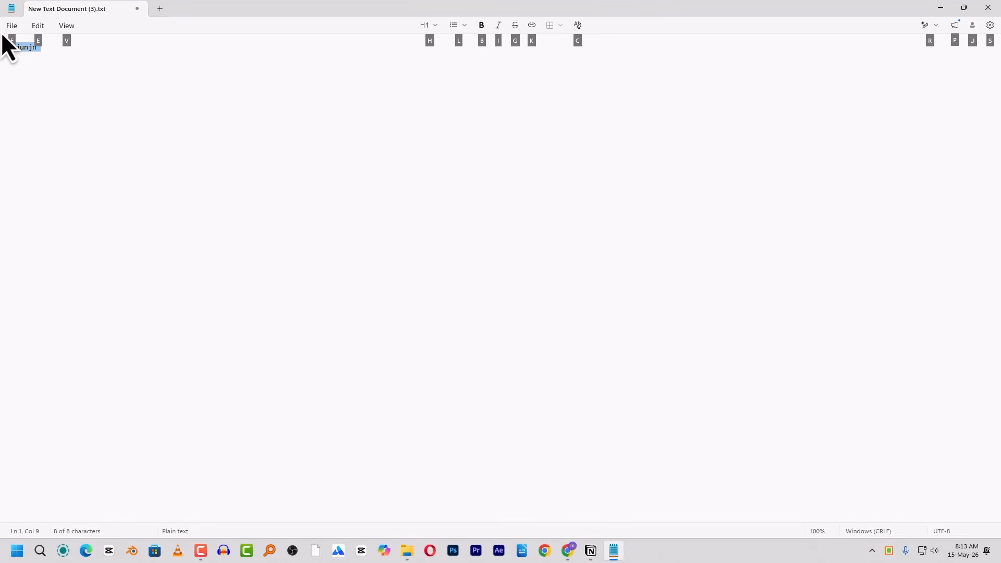
{"action": "left_click_drag", "start_coordinate": [202, 169], "coordinate": [1, 38]}
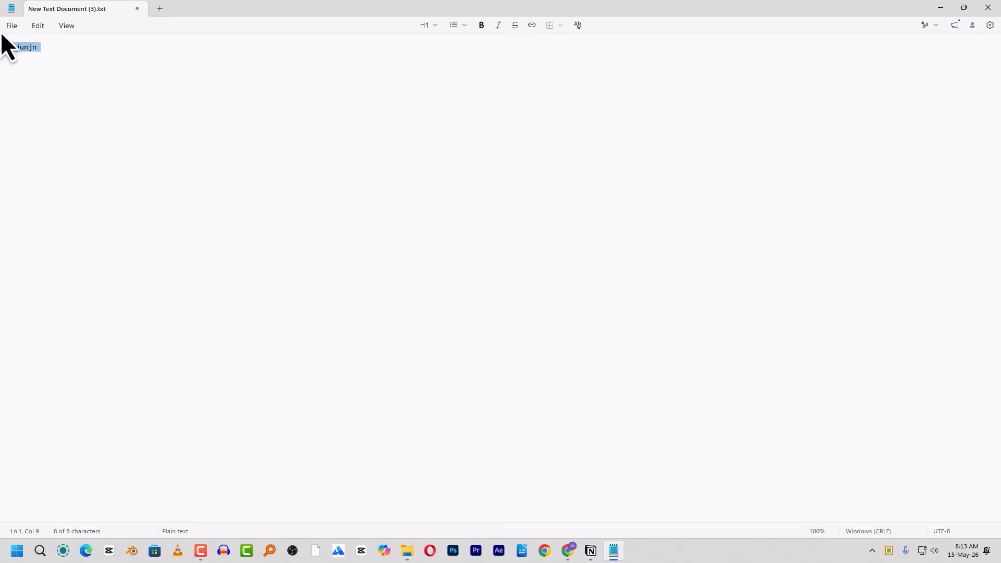
{"action": "type", "text": "Thumbnail Master prompt"}
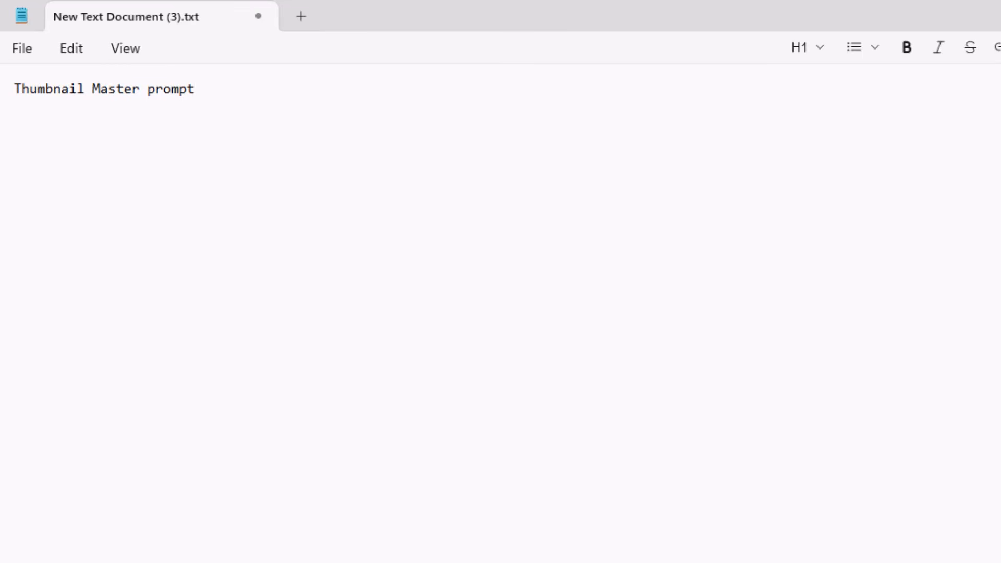
- Set the Thumbnail Master prompt line to Title size
{"action": "left_click_drag", "start_coordinate": [196, 91], "coordinate": [3, 57]}
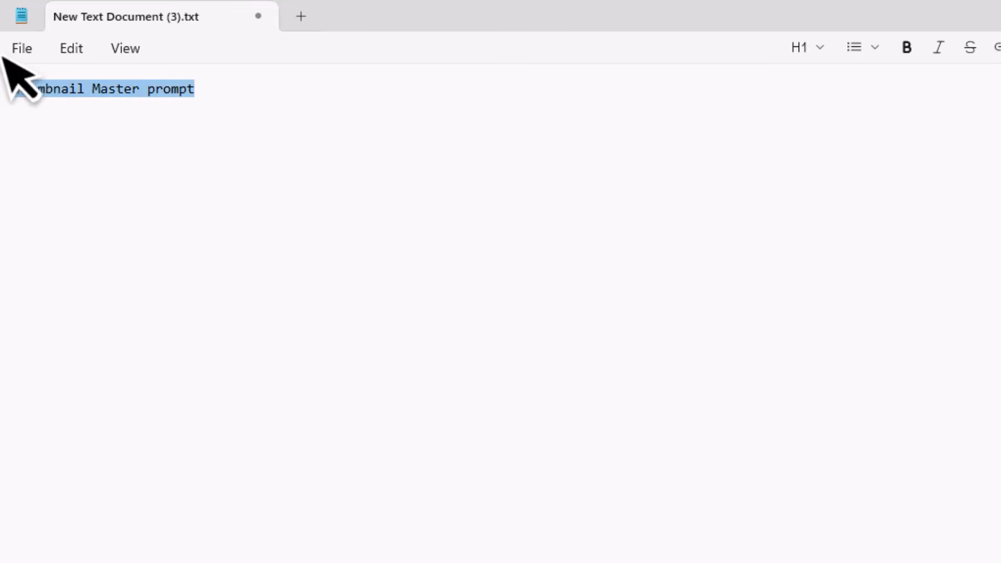
{"action": "left_click", "coordinate": [815, 58]}
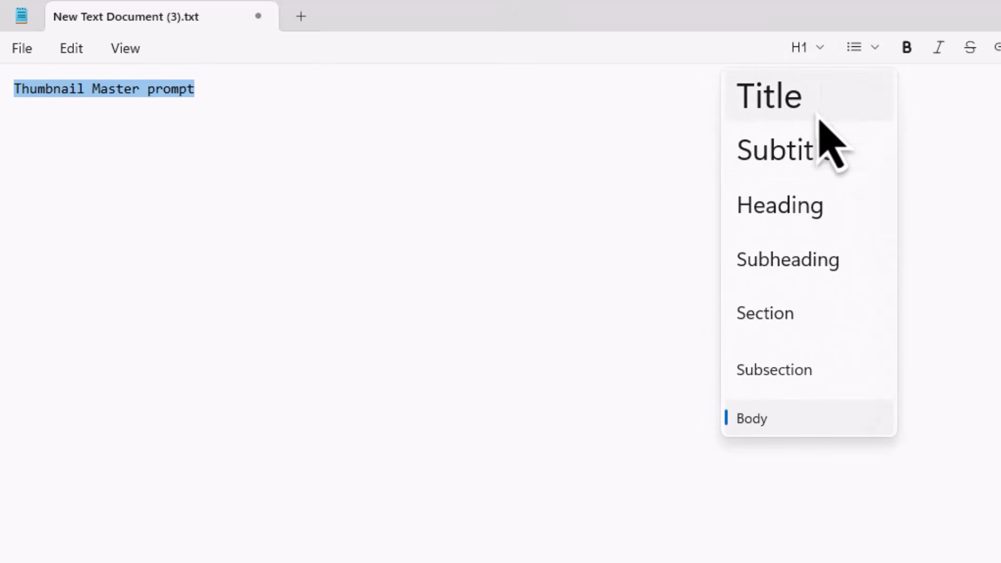
{"action": "left_click", "coordinate": [809, 166]}
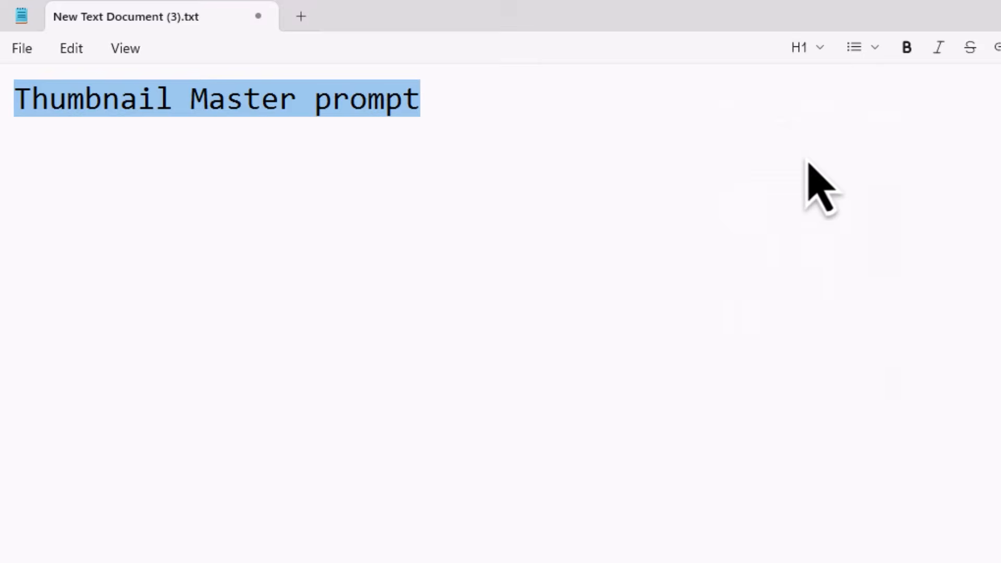
{"action": "left_click", "coordinate": [822, 48]}
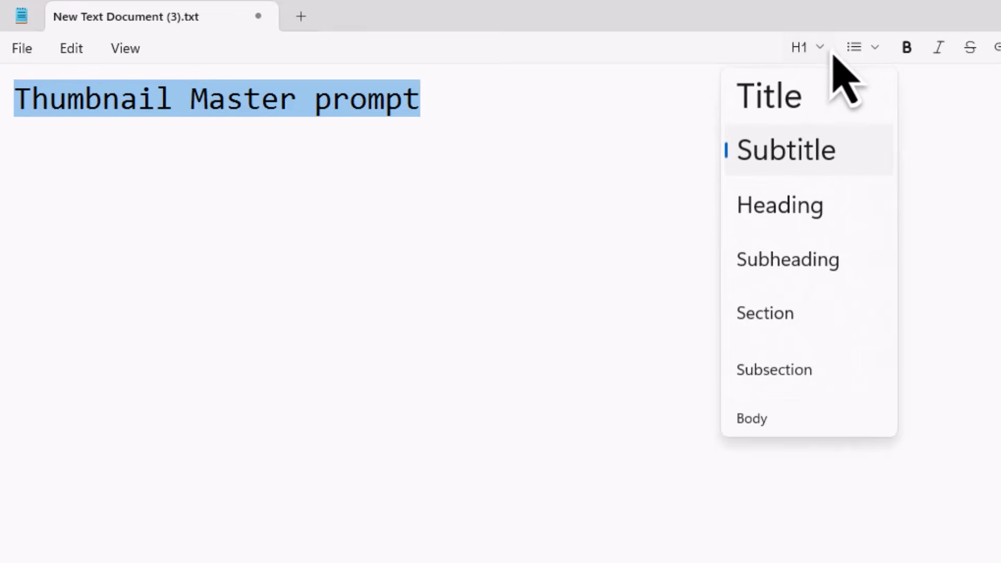
{"action": "left_click", "coordinate": [788, 101]}
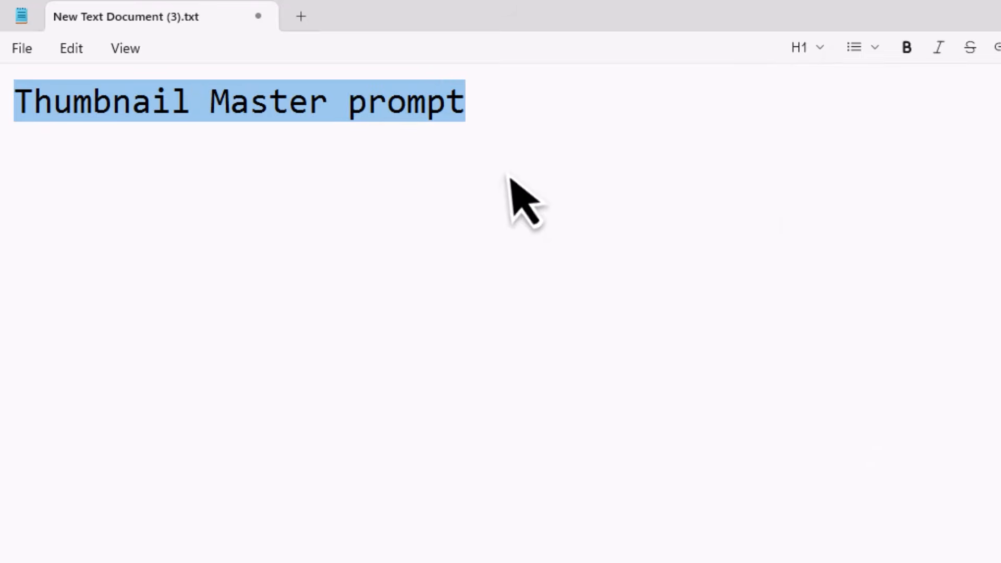
{"action": "left_click", "coordinate": [542, 116]}
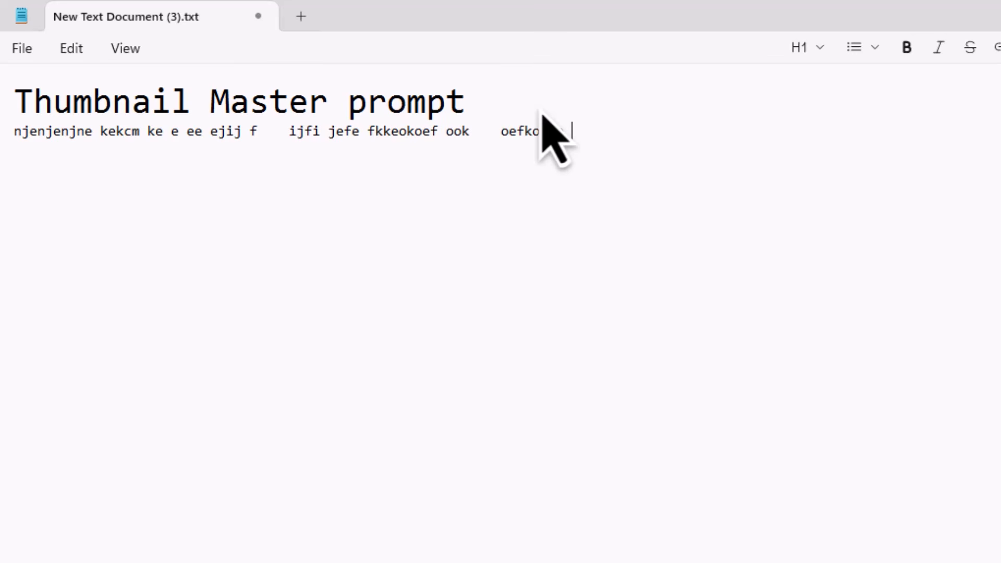
- Select the second line and open its text style choices
{"action": "left_click_drag", "start_coordinate": [466, 101], "coordinate": [5, 107]}
{"action": "left_click", "coordinate": [438, 131]}
{"action": "left_click_drag", "start_coordinate": [463, 112], "coordinate": [5, 112]}
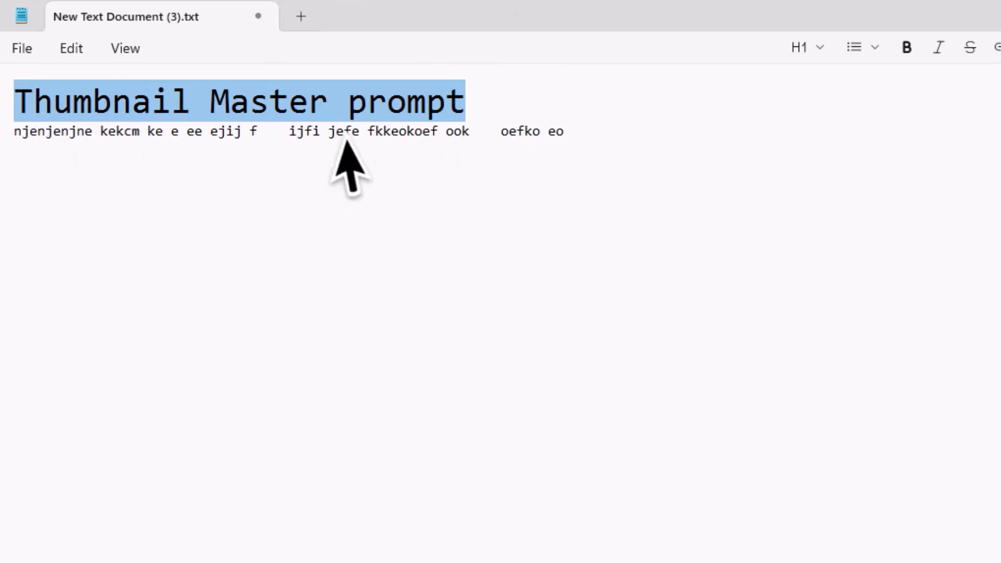
{"action": "left_click", "coordinate": [619, 138]}
{"action": "left_click_drag", "start_coordinate": [619, 139], "coordinate": [7, 134]}
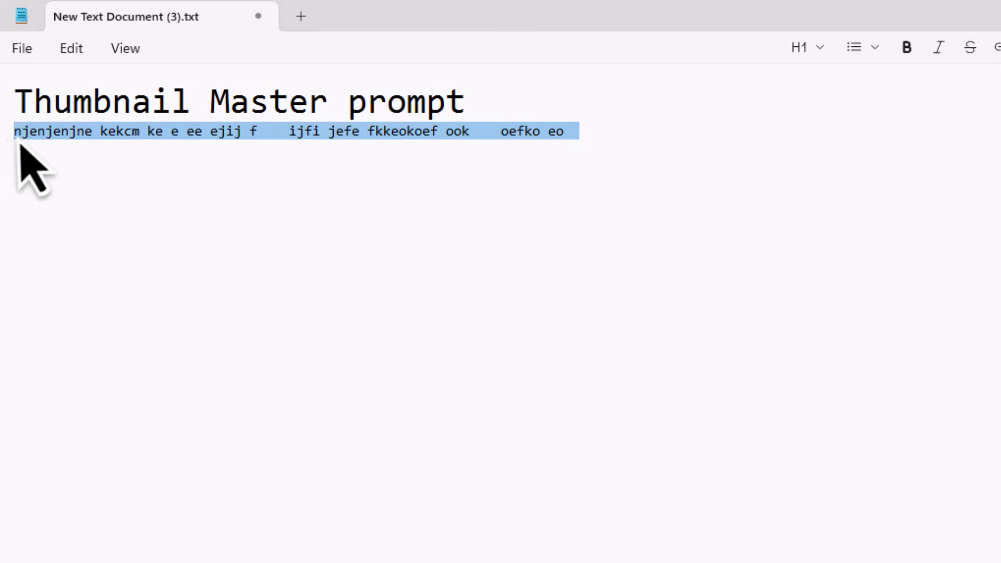
{"action": "left_click", "coordinate": [15, 140]}
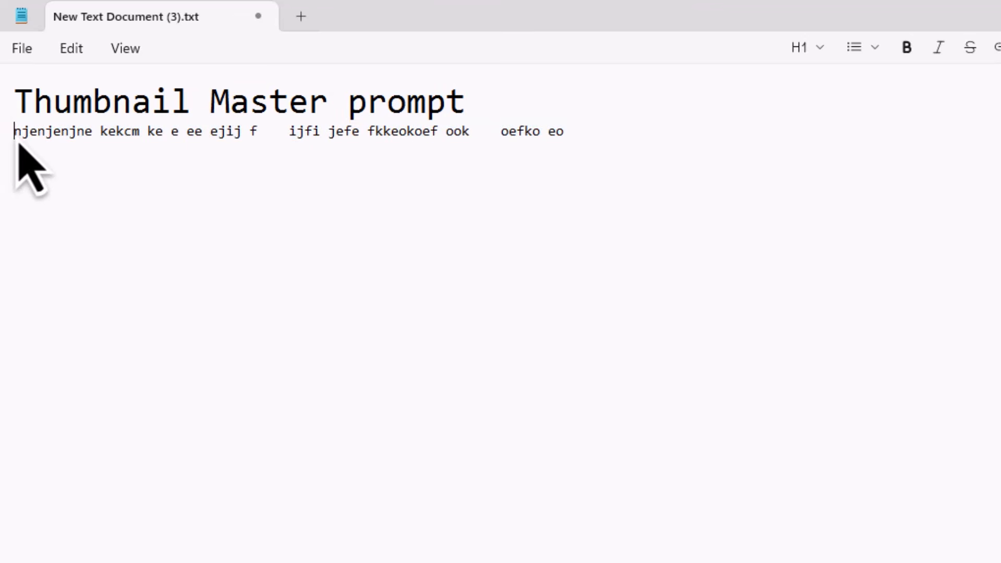
{"action": "left_click_drag", "start_coordinate": [15, 140], "coordinate": [686, 189]}
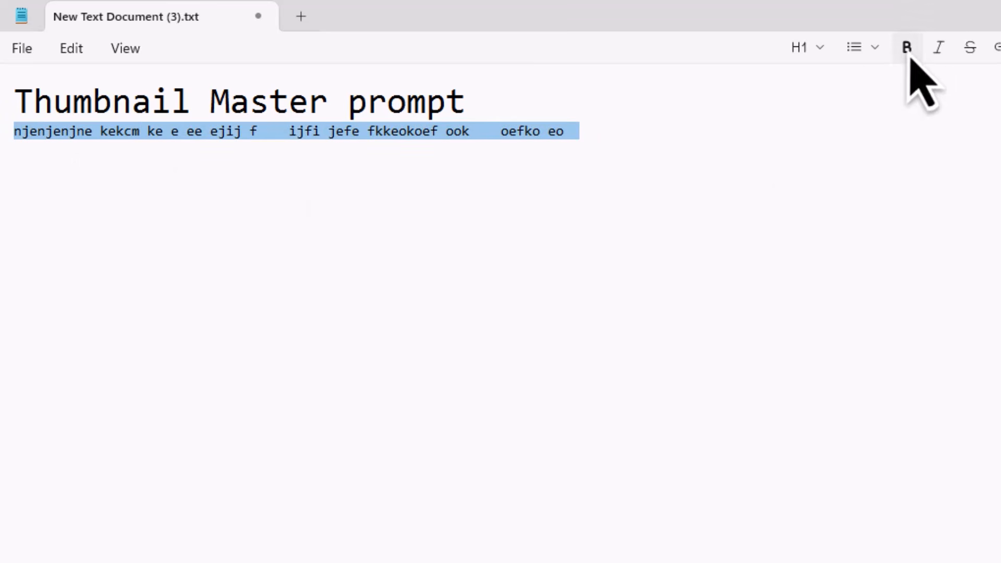
{"action": "left_click", "coordinate": [799, 46]}
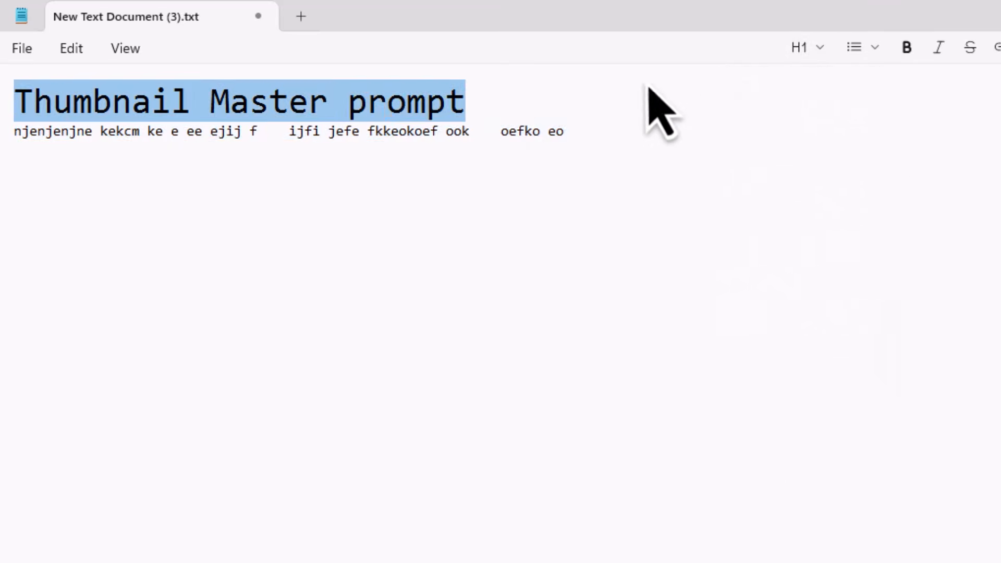
- Reselect the title line and place the caret in the second line
{"action": "left_click_drag", "start_coordinate": [532, 103], "coordinate": [4, 108]}
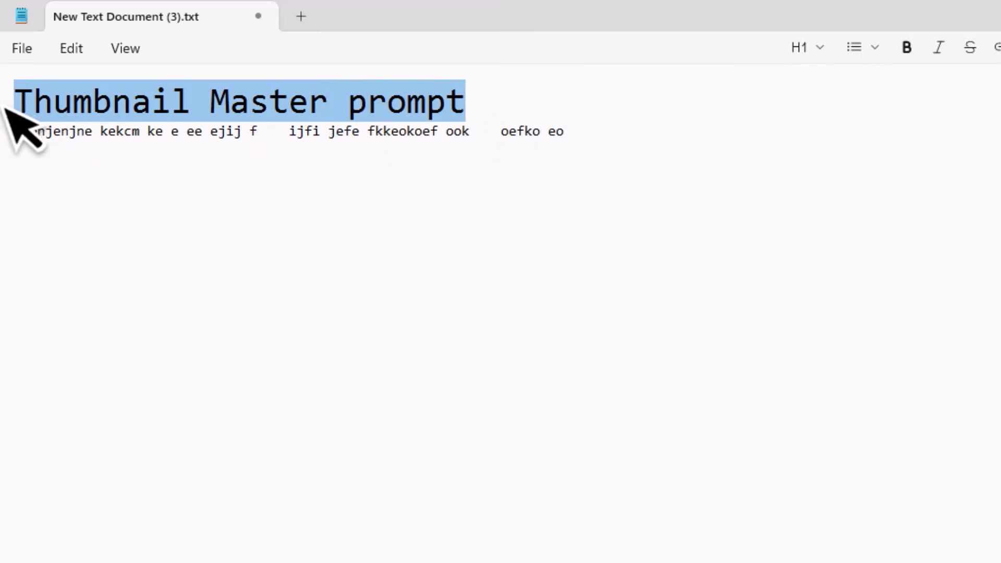
{"action": "left_click", "coordinate": [71, 48]}
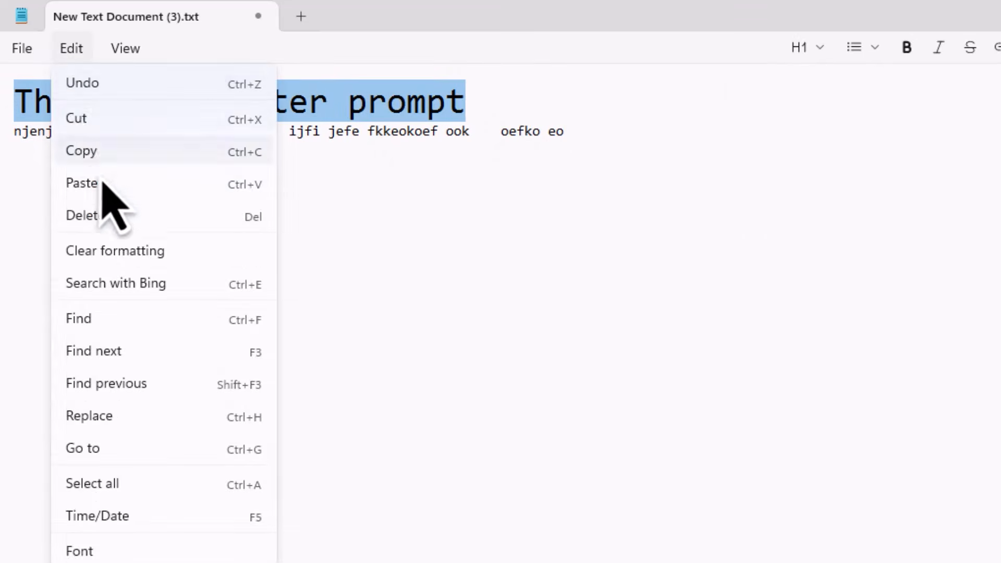
{"action": "left_click", "coordinate": [525, 197]}
{"action": "left_click_drag", "start_coordinate": [469, 111], "coordinate": [8, 120]}
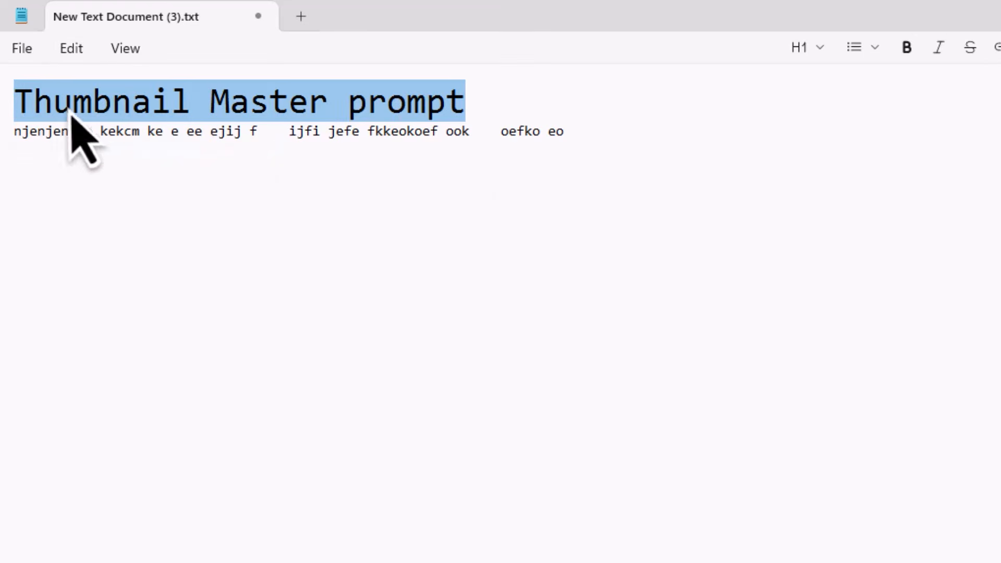
{"action": "left_click", "coordinate": [501, 110]}
{"action": "left_click_drag", "start_coordinate": [500, 111], "coordinate": [8, 107]}
{"action": "left_click", "coordinate": [48, 152]}
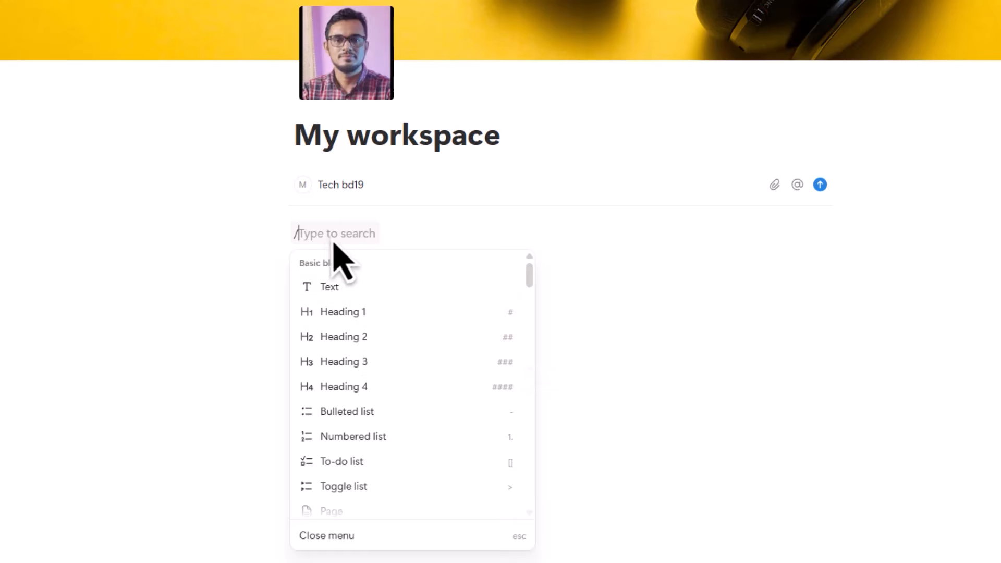
- Clear the stray slash and turn the empty block into a Heading 1 reading 'Master prompt'
{"action": "key", "text": "Escape"}
{"action": "key", "text": "BackSpace"}
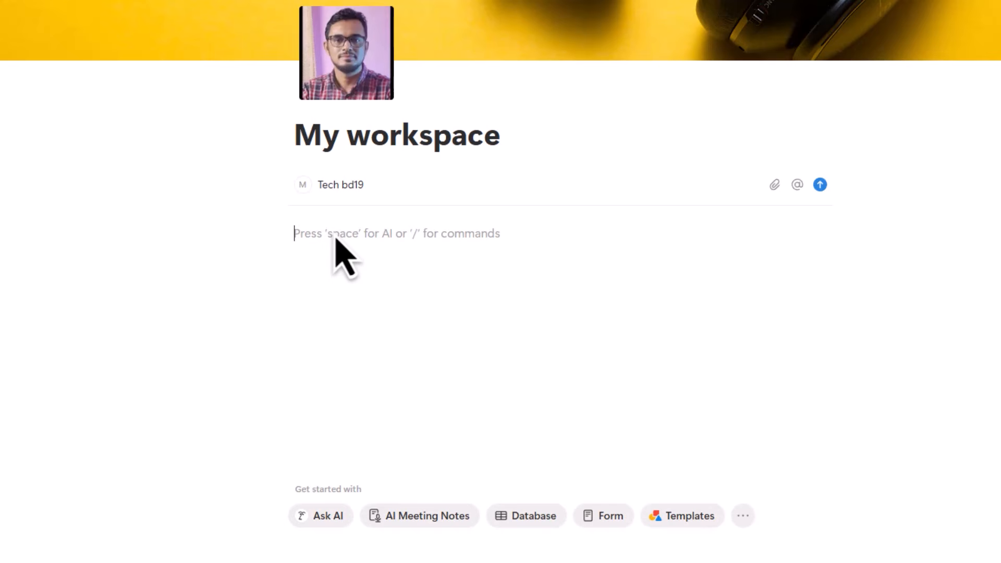
{"action": "type", "text": "/"}
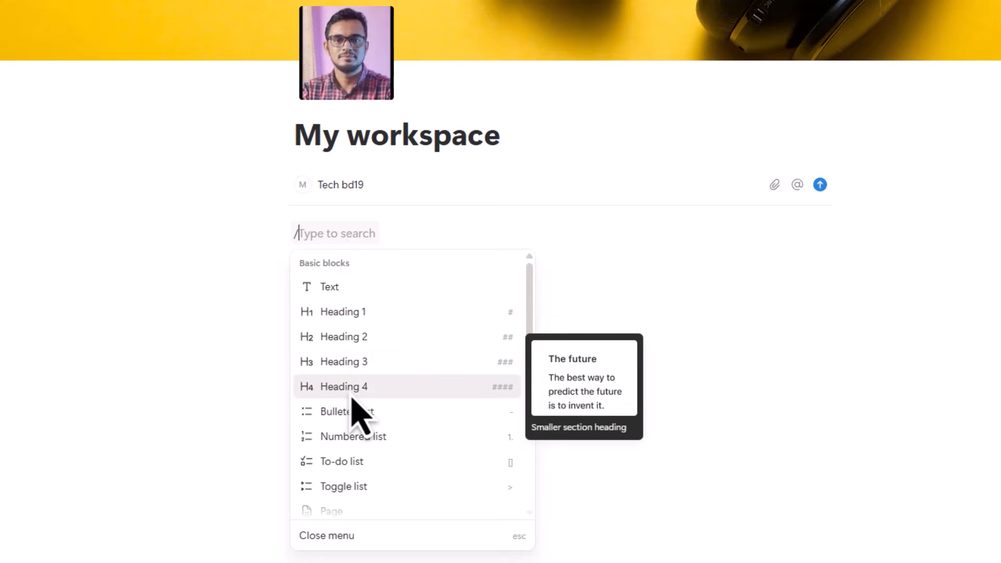
{"action": "left_click", "coordinate": [344, 316]}
{"action": "type", "text": "Master prompt"}
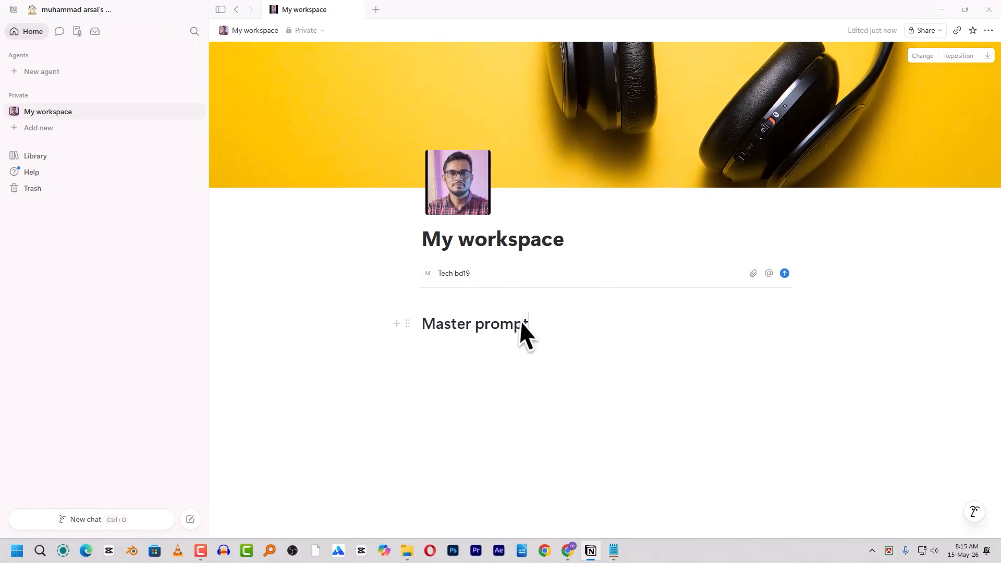
{"action": "left_click", "coordinate": [614, 551]}
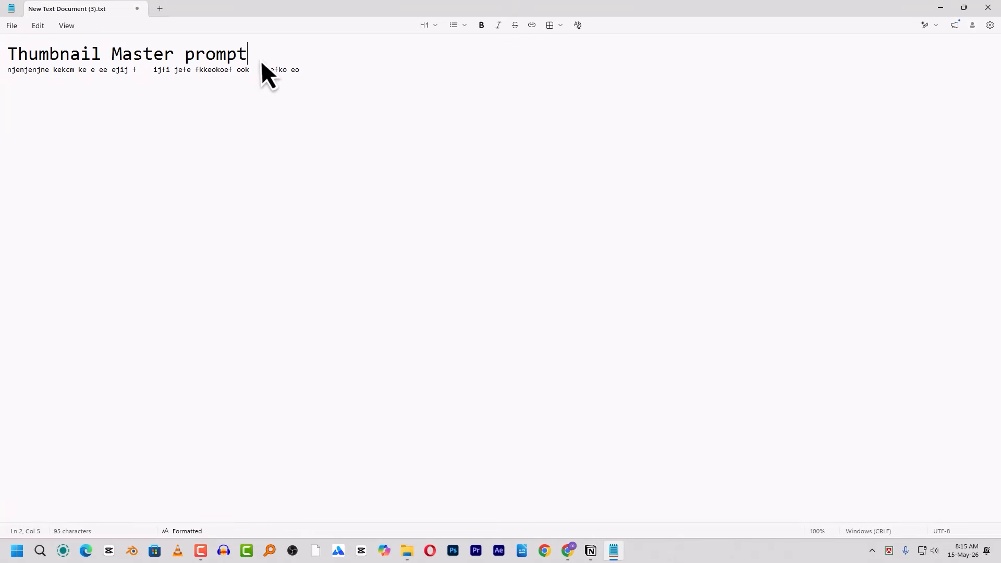
- Add a new line under the Thumbnail Master prompt title in Notepad and return to Notion
{"action": "key", "text": "Return"}
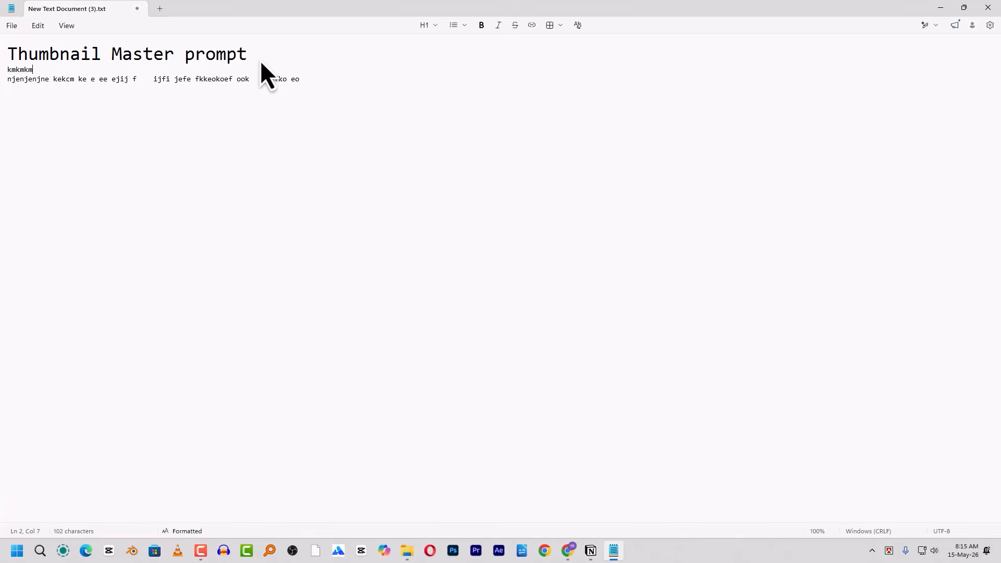
{"action": "key", "text": "alt+Tab"}
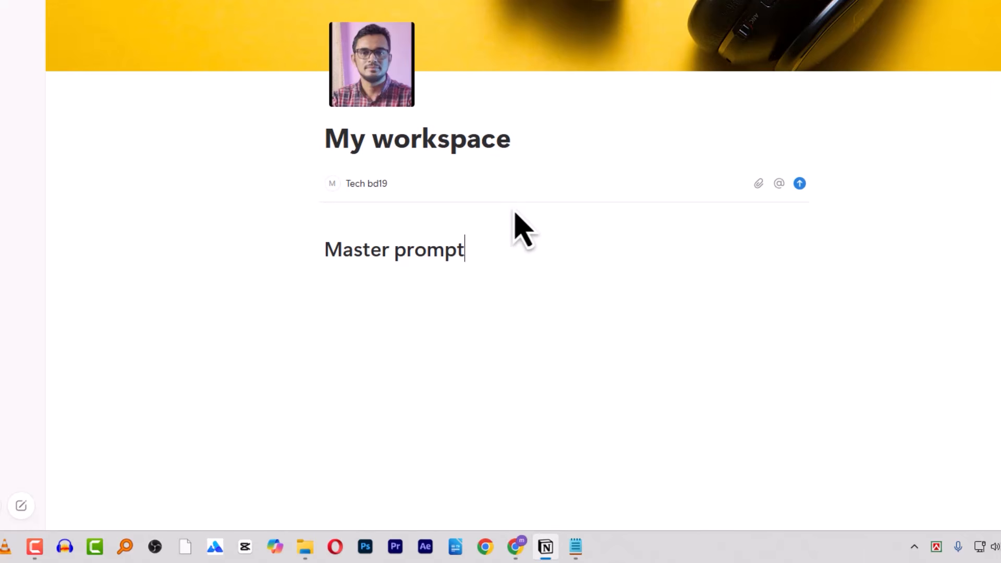
- Add a plain Text block under the Master prompt heading and type the placeholder paragraph
{"action": "key", "text": "Return"}
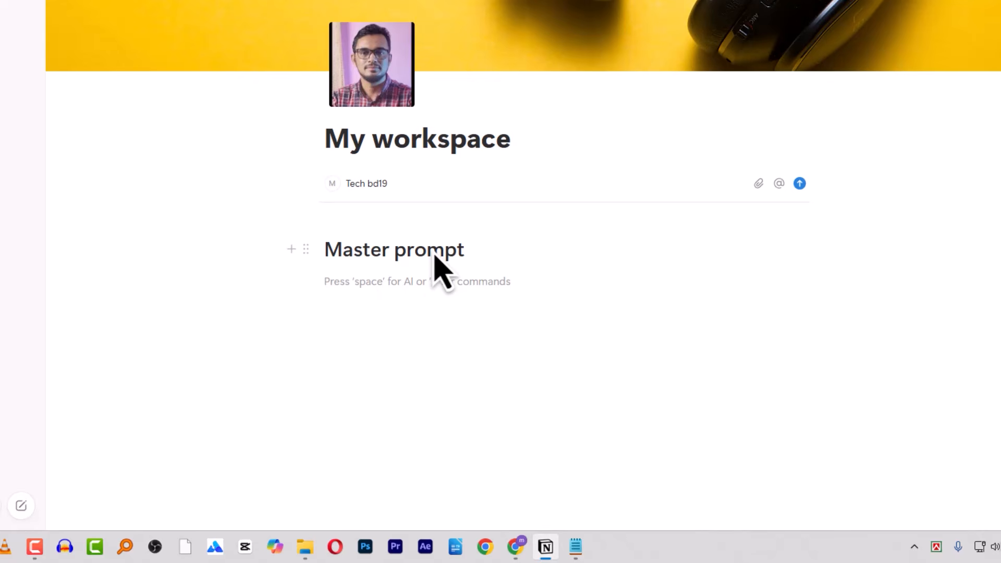
{"action": "type", "text": "/"}
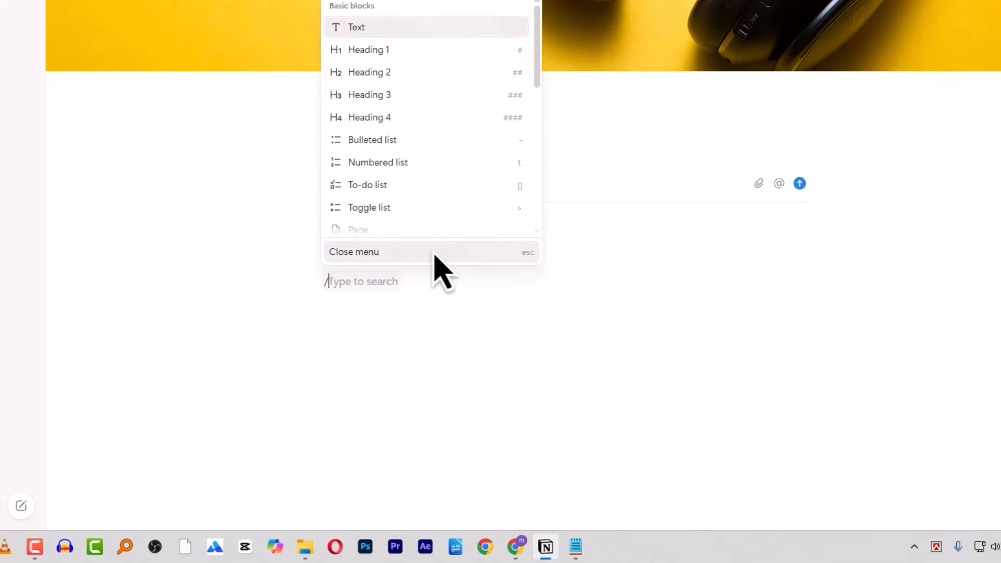
{"action": "left_click", "coordinate": [364, 26]}
{"action": "type", "text": "jk"}
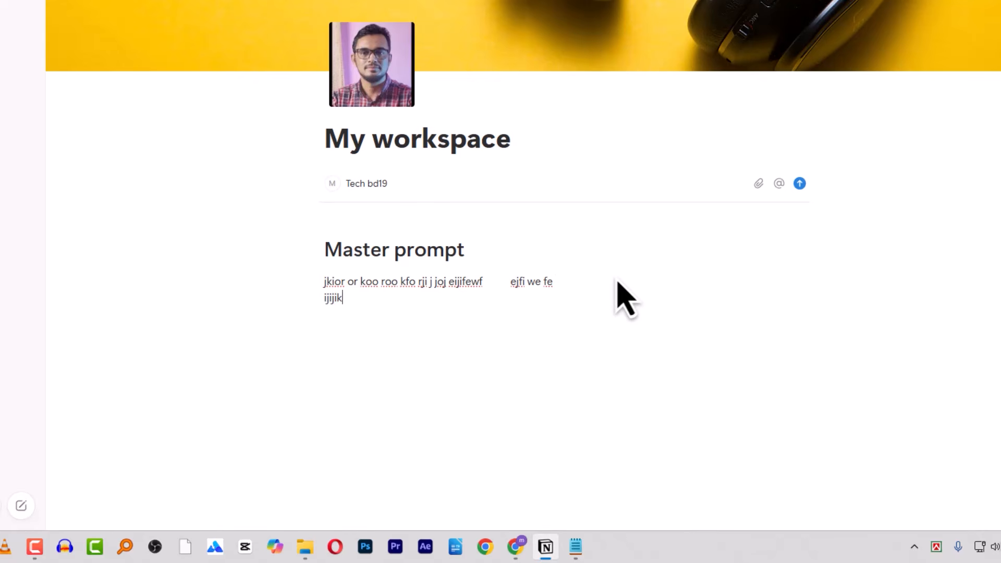
{"action": "type", "text": "ve"}
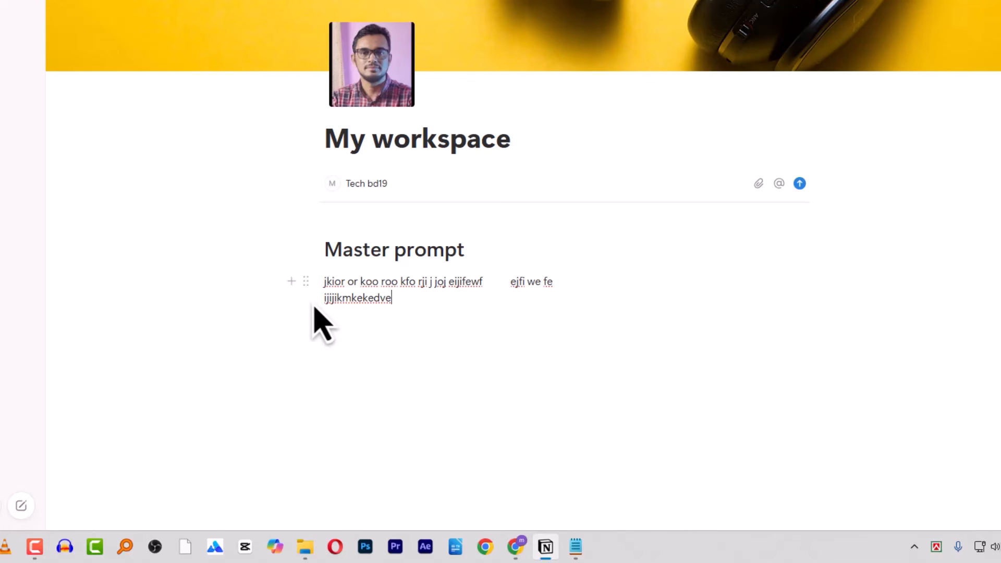
{"action": "double_click", "coordinate": [380, 302]}
{"action": "left_click", "coordinate": [416, 303]}
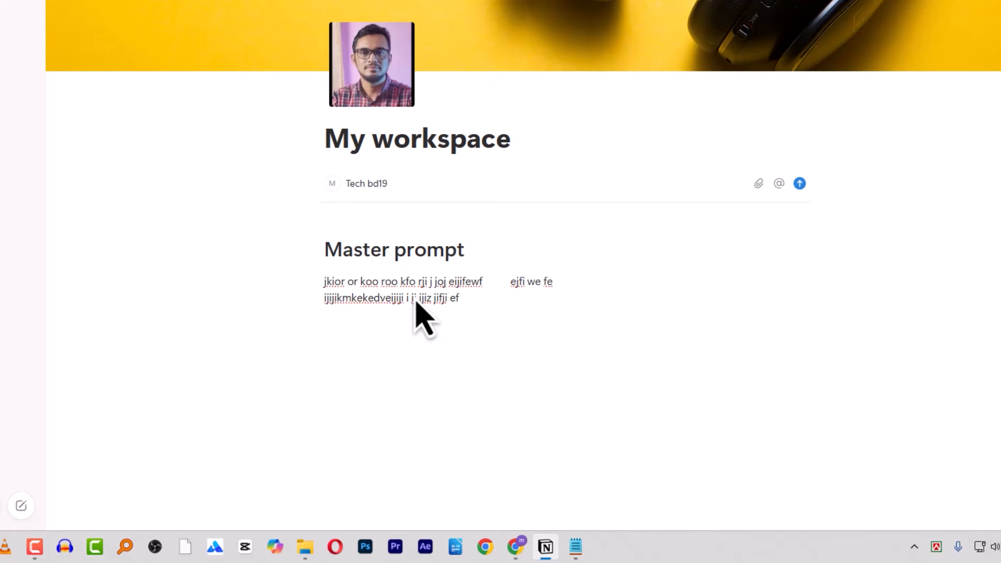
- Leave an empty block below the paragraph, deleting the stray slash
{"action": "key", "text": "Return"}
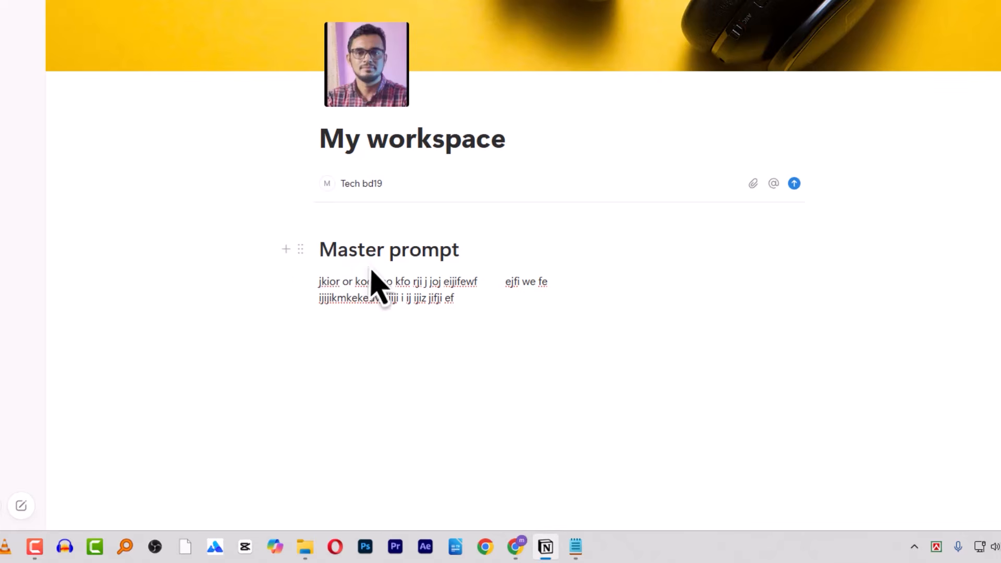
{"action": "type", "text": "/"}
{"action": "left_click", "coordinate": [408, 387]}
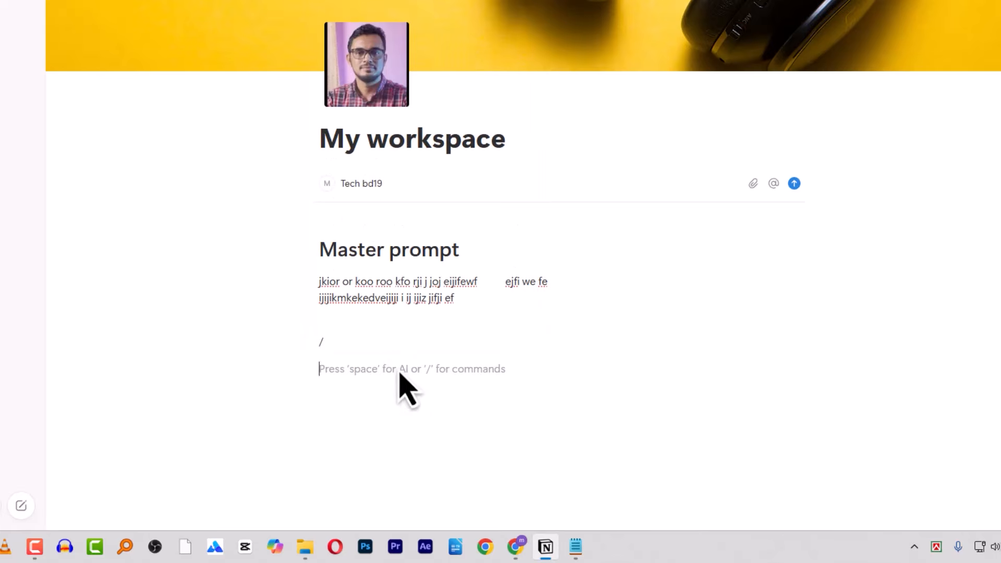
{"action": "left_click", "coordinate": [358, 337]}
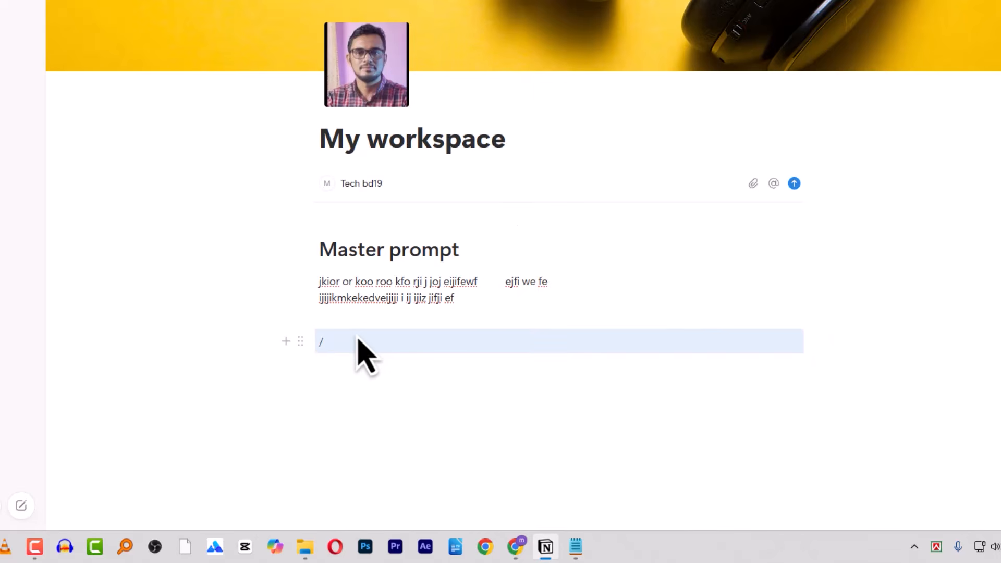
{"action": "left_click", "coordinate": [358, 339]}
{"action": "key", "text": "BackSpace"}
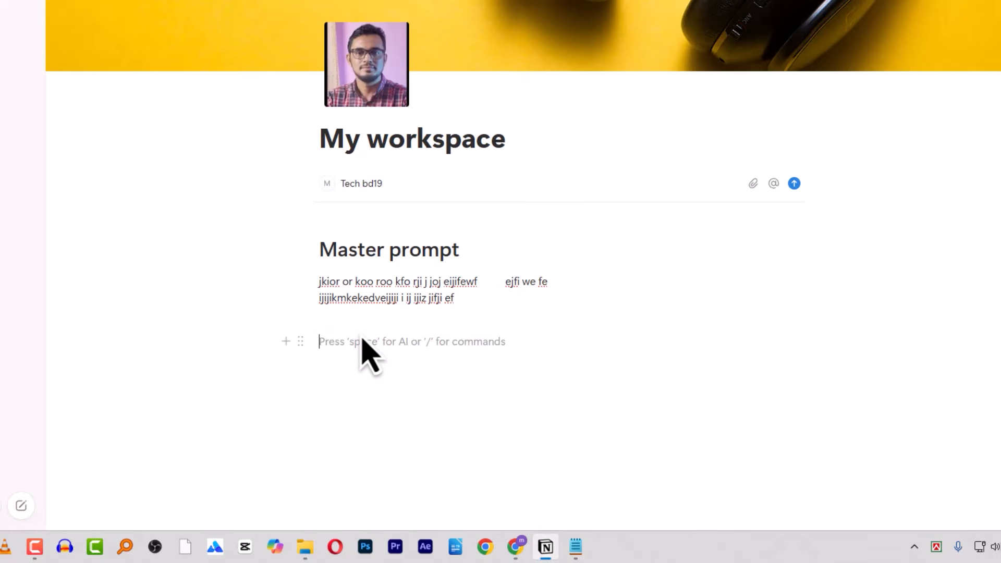
- Turn the empty line into a bulleted list with 'rgreger', then drag 'ergerg' to the top
{"action": "type", "text": "/"}
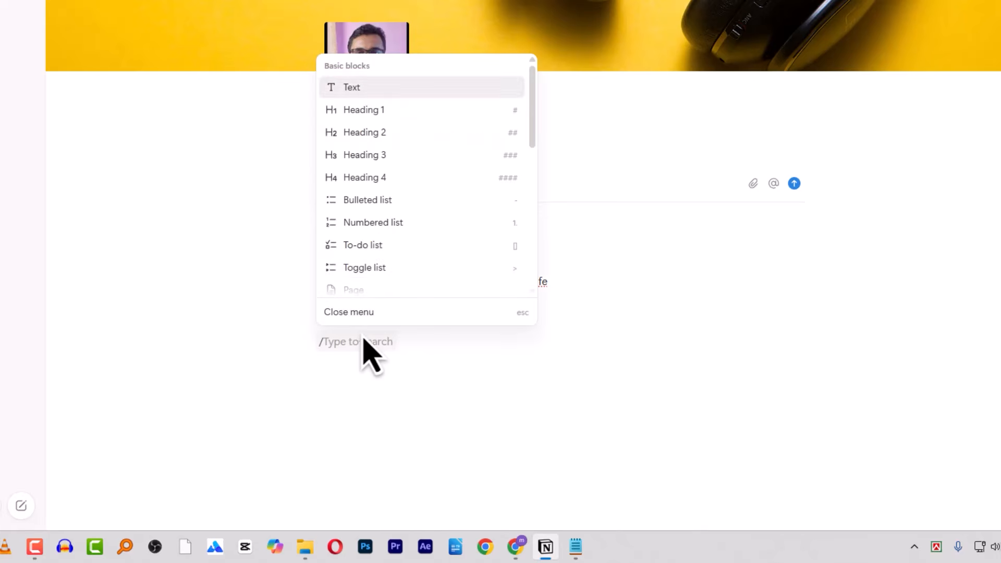
{"action": "left_click", "coordinate": [395, 208]}
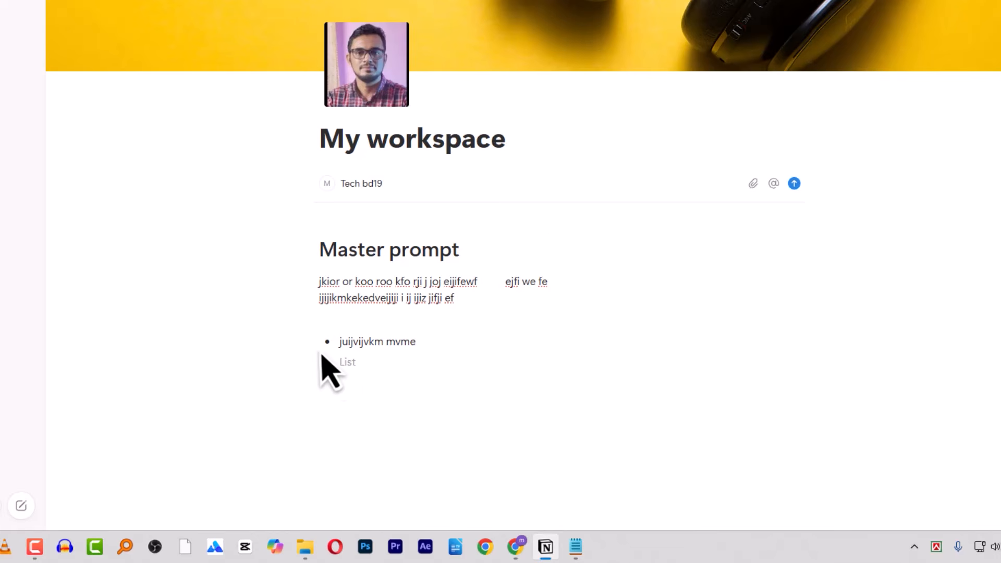
{"action": "type", "text": "rgregerg"}
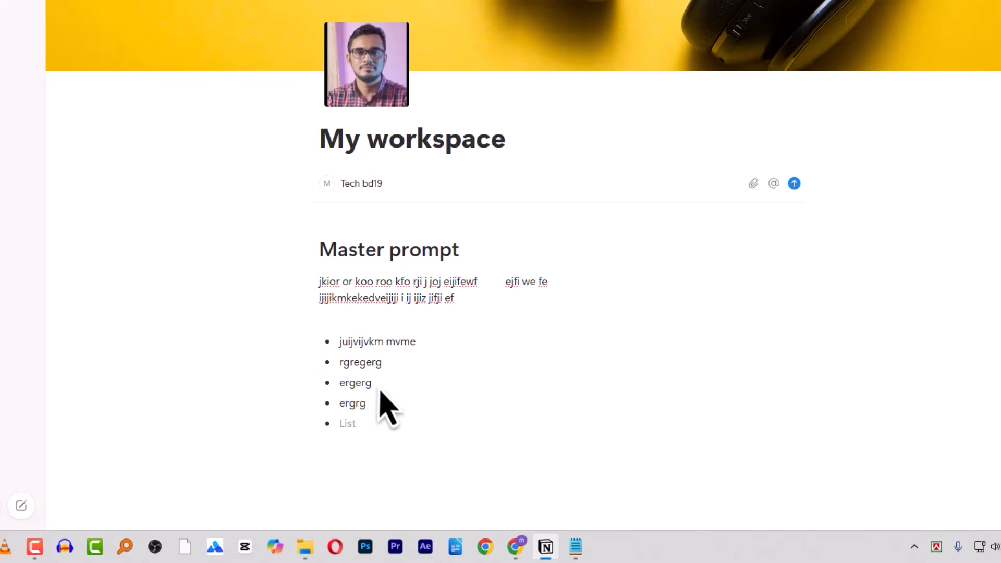
{"action": "scroll", "coordinate": [396, 365], "scroll_direction": "down", "scroll_amount": 2}
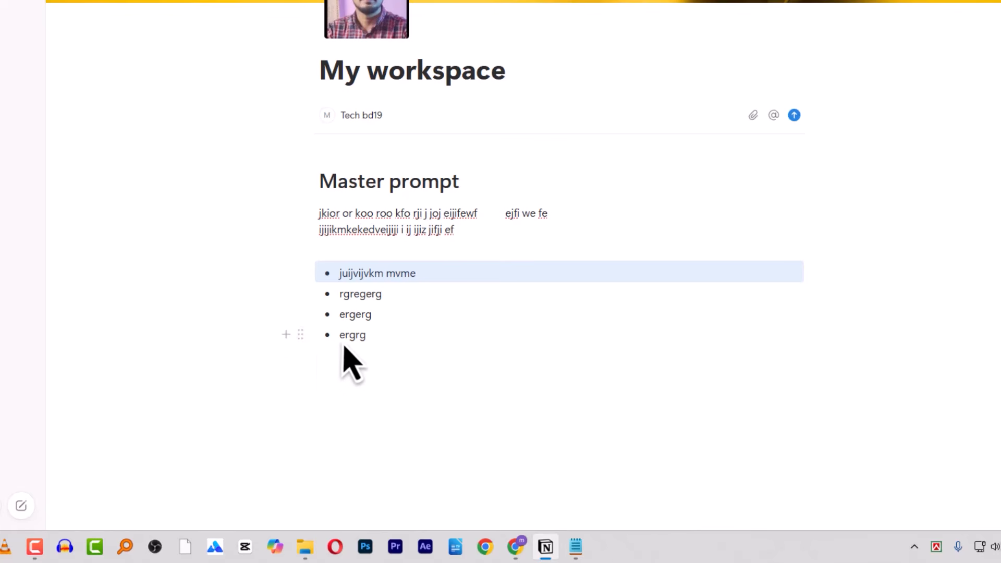
{"action": "left_click_drag", "start_coordinate": [300, 338], "coordinate": [316, 303]}
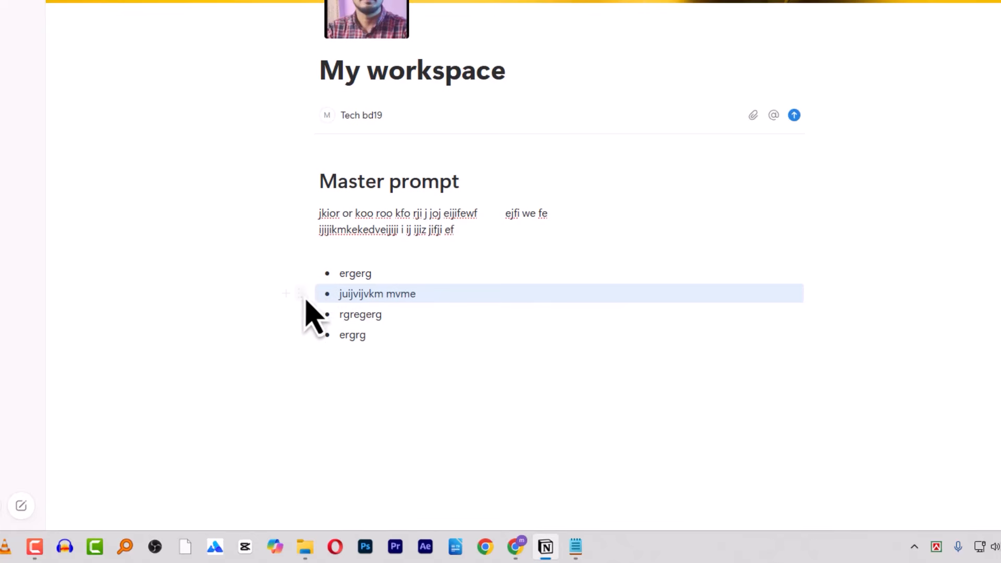
{"action": "left_click_drag", "start_coordinate": [301, 293], "coordinate": [302, 319]}
{"action": "left_click", "coordinate": [300, 331]}
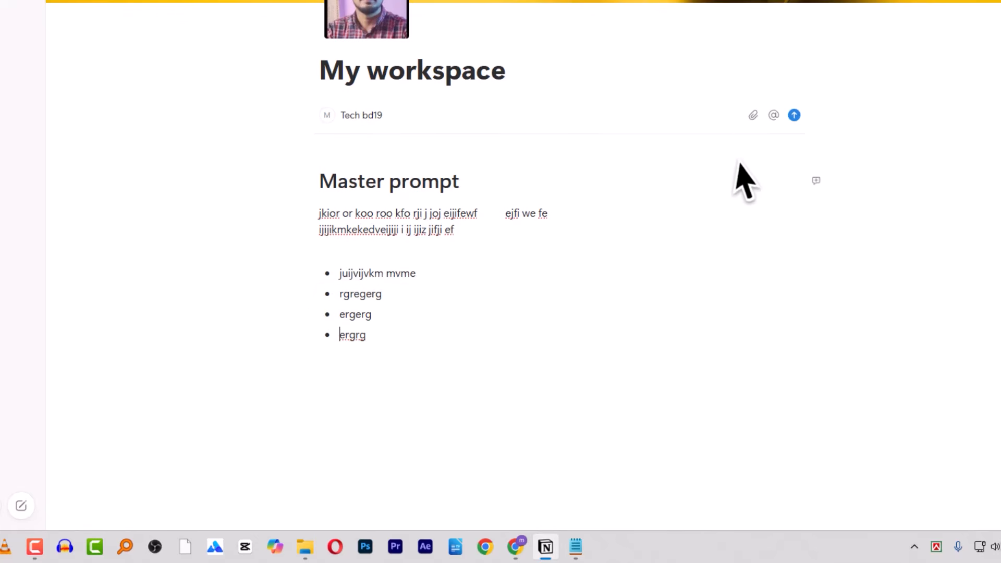
{"action": "left_click_drag", "start_coordinate": [765, 190], "coordinate": [765, 224]}
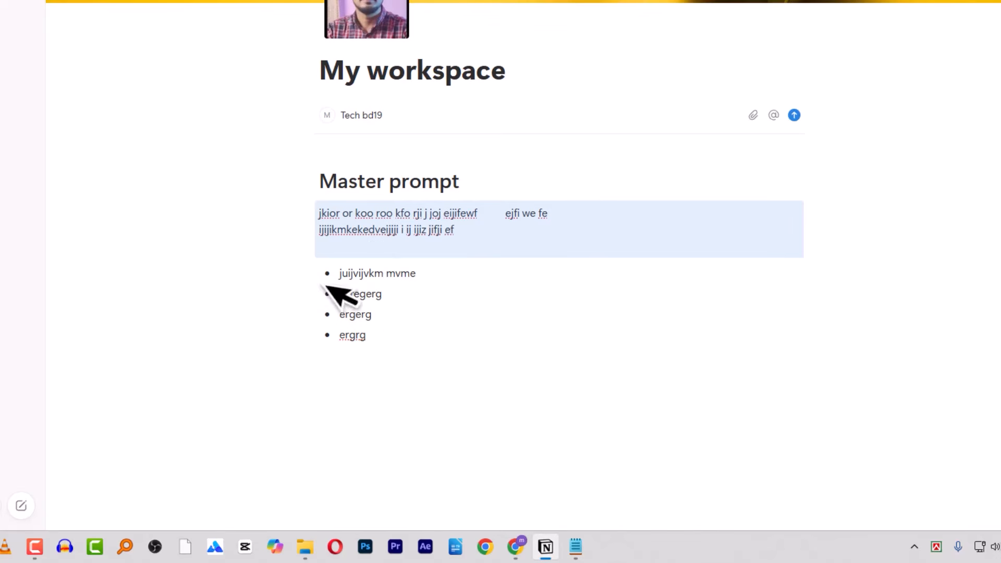
{"action": "left_click_drag", "start_coordinate": [301, 273], "coordinate": [866, 246]}
- Drag 'rgregerg' and the remaining bullets into a new column right of the paragraph
{"action": "left_click_drag", "start_coordinate": [306, 311], "coordinate": [608, 284]}
{"action": "left_click_drag", "start_coordinate": [293, 379], "coordinate": [365, 320]}
{"action": "left_click_drag", "start_coordinate": [301, 307], "coordinate": [608, 265]}
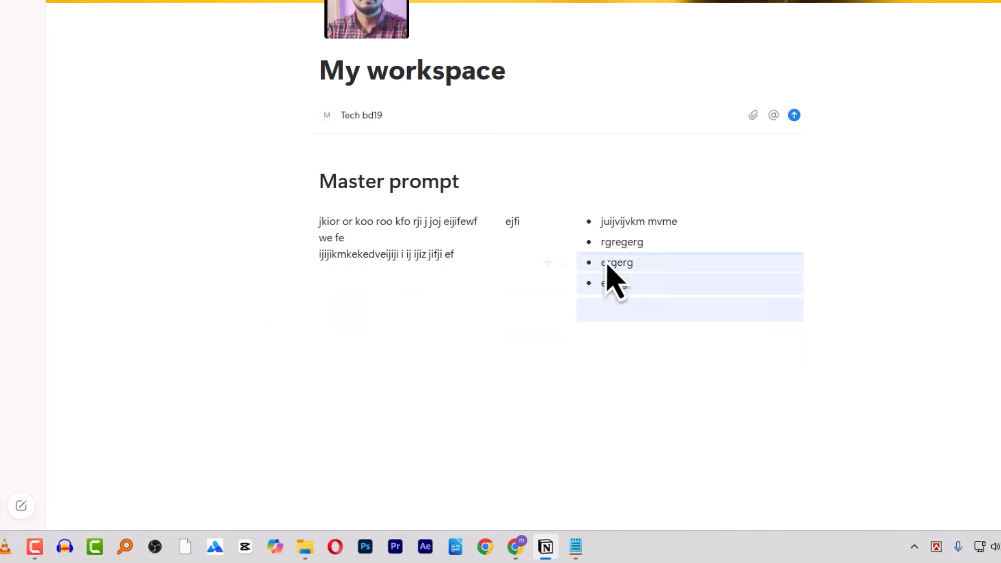
{"action": "left_click", "coordinate": [475, 413]}
- Move 'juijvijvkm mvme' and 'ergrg' into a third column and add an empty line below the columns
{"action": "left_click_drag", "start_coordinate": [555, 228], "coordinate": [583, 236]}
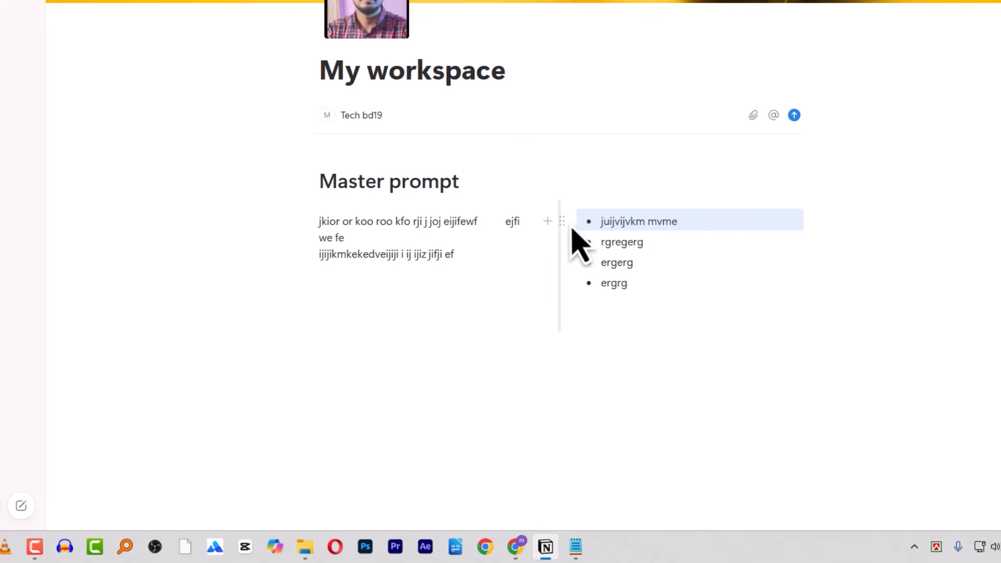
{"action": "left_click_drag", "start_coordinate": [567, 228], "coordinate": [837, 225]}
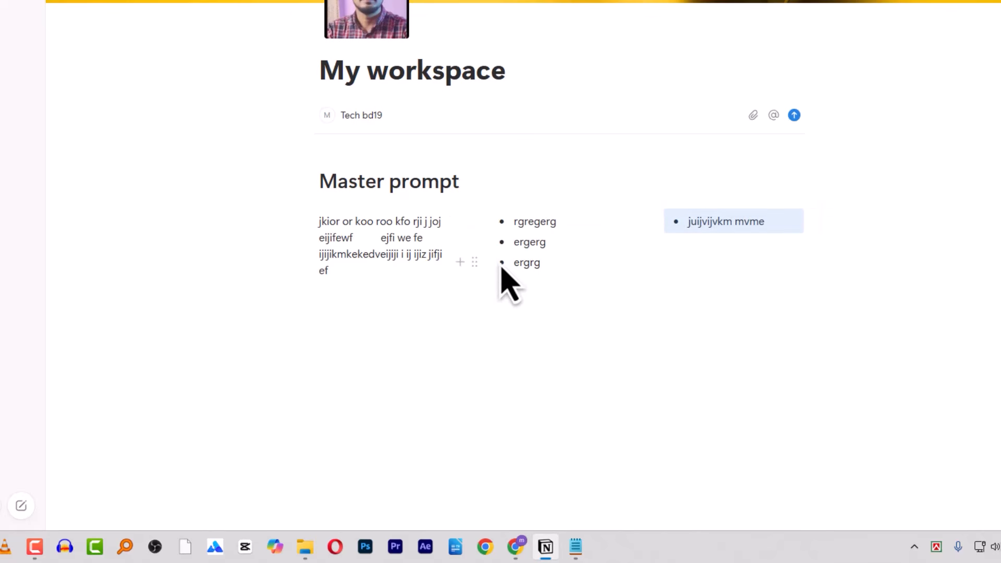
{"action": "left_click_drag", "start_coordinate": [476, 268], "coordinate": [706, 251]}
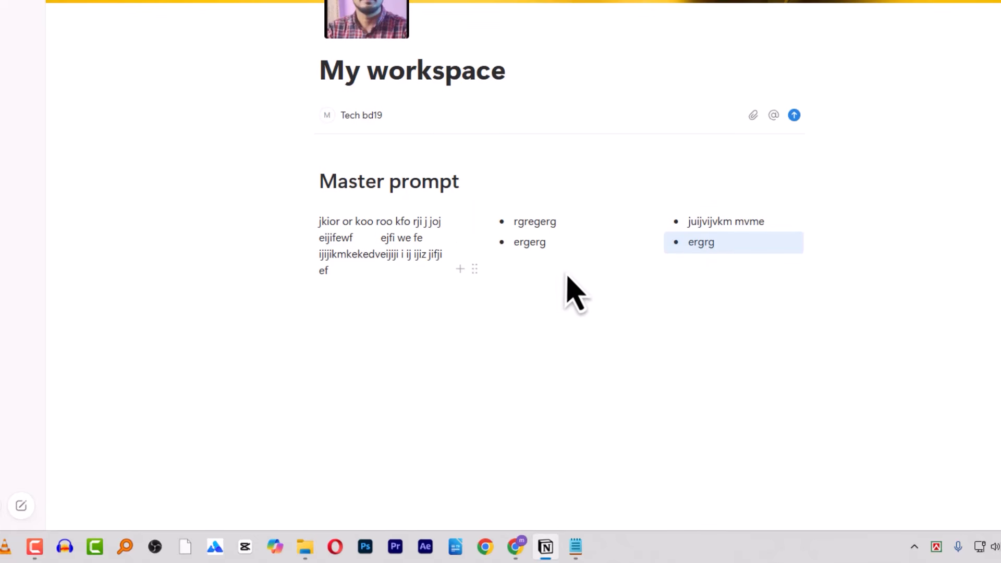
{"action": "left_click_drag", "start_coordinate": [574, 284], "coordinate": [697, 282]}
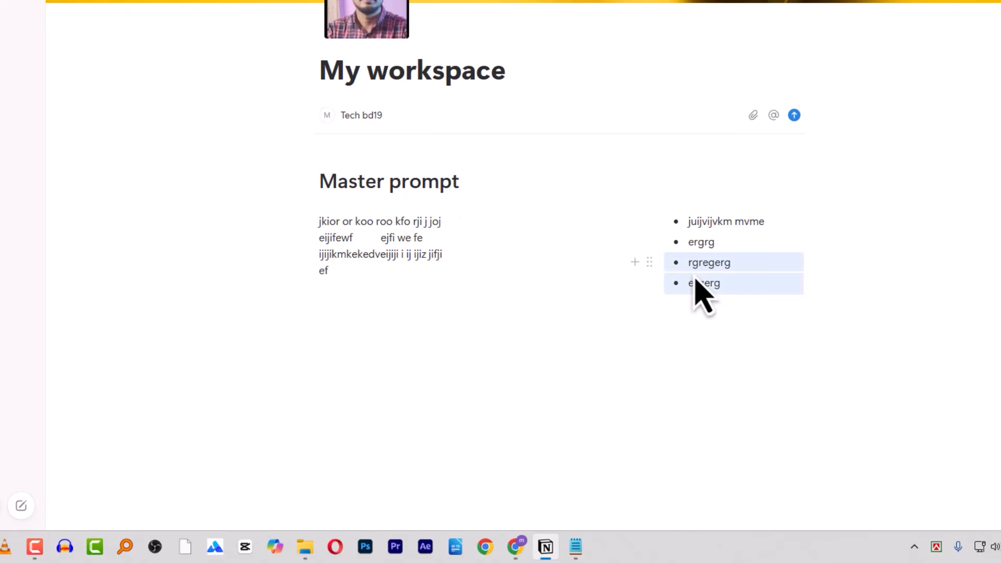
{"action": "left_click", "coordinate": [531, 243]}
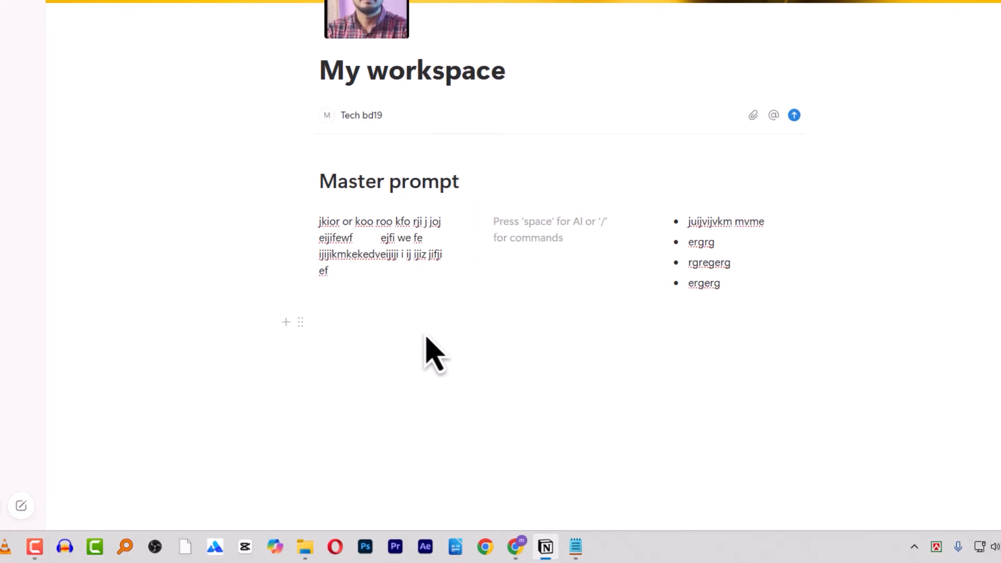
{"action": "left_click", "coordinate": [363, 367]}
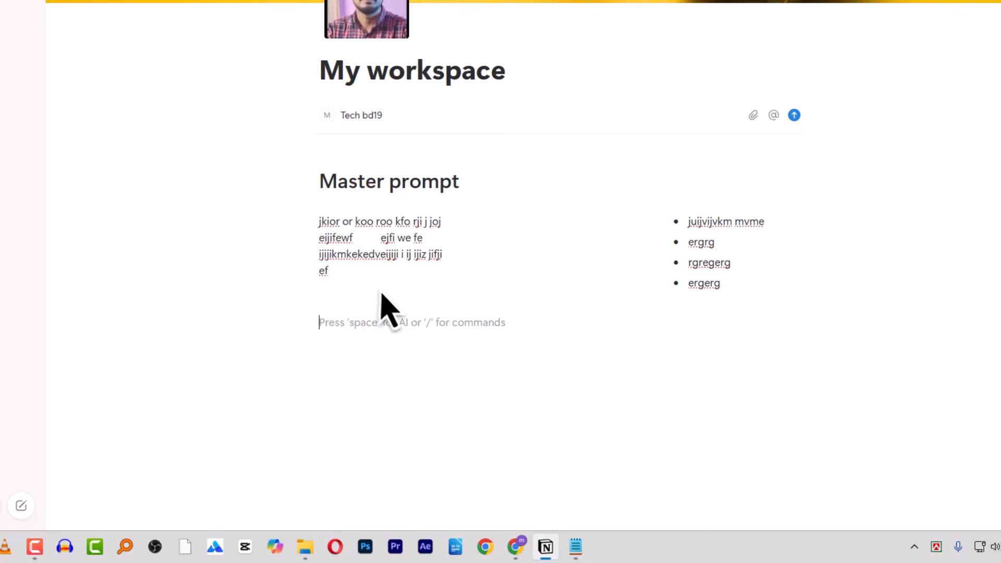
- Browse the block menu in the empty middle column, close it, and delete the empty line
{"action": "left_click", "coordinate": [525, 243]}
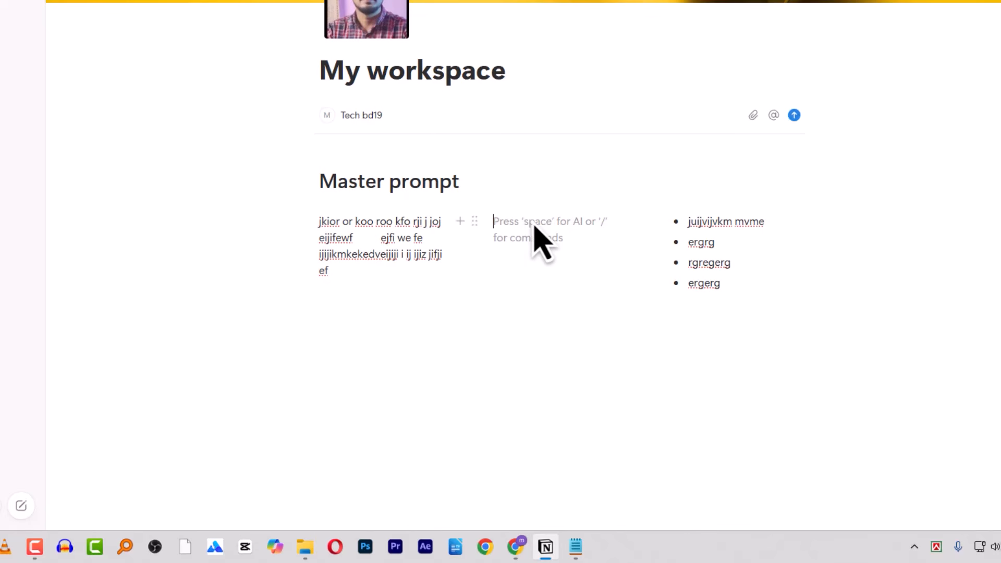
{"action": "type", "text": "/"}
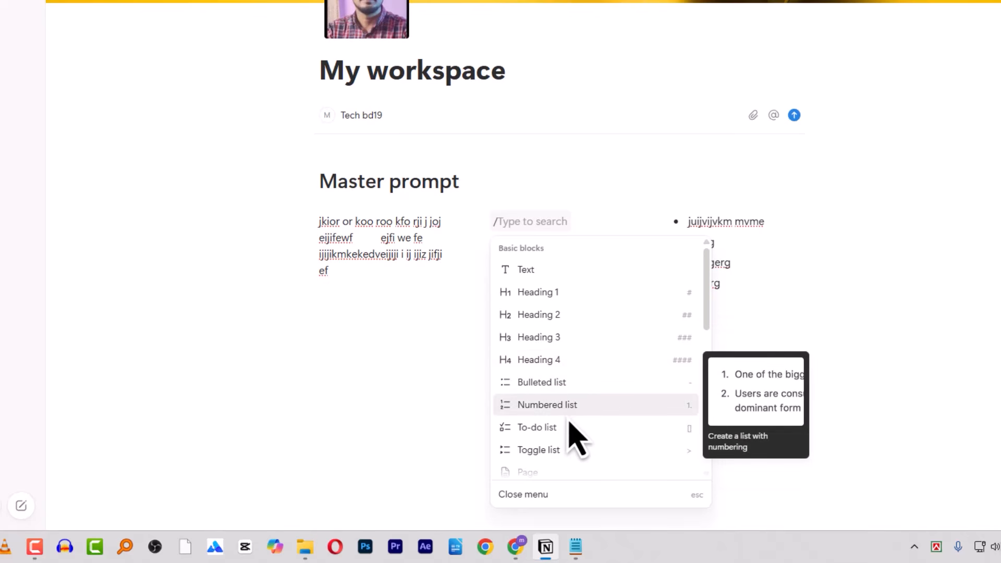
{"action": "scroll", "coordinate": [574, 438], "scroll_direction": "down", "scroll_amount": 2}
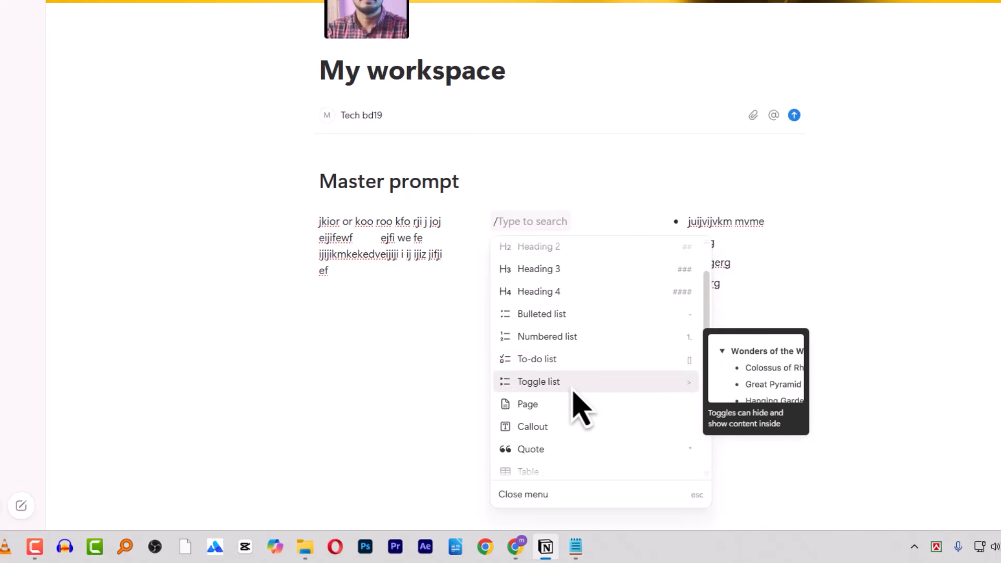
{"action": "scroll", "coordinate": [571, 373], "scroll_direction": "down", "scroll_amount": 4}
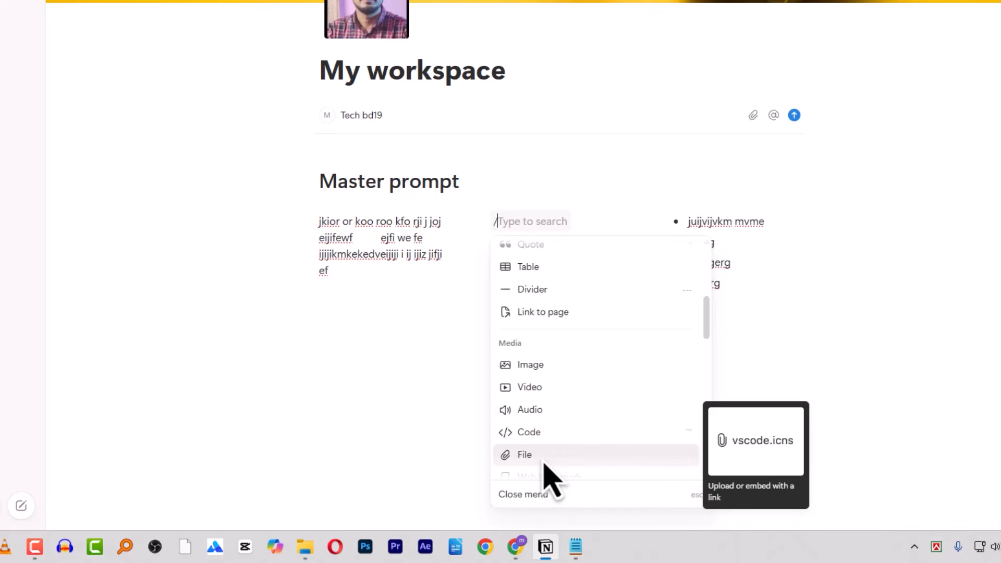
{"action": "left_click", "coordinate": [368, 410]}
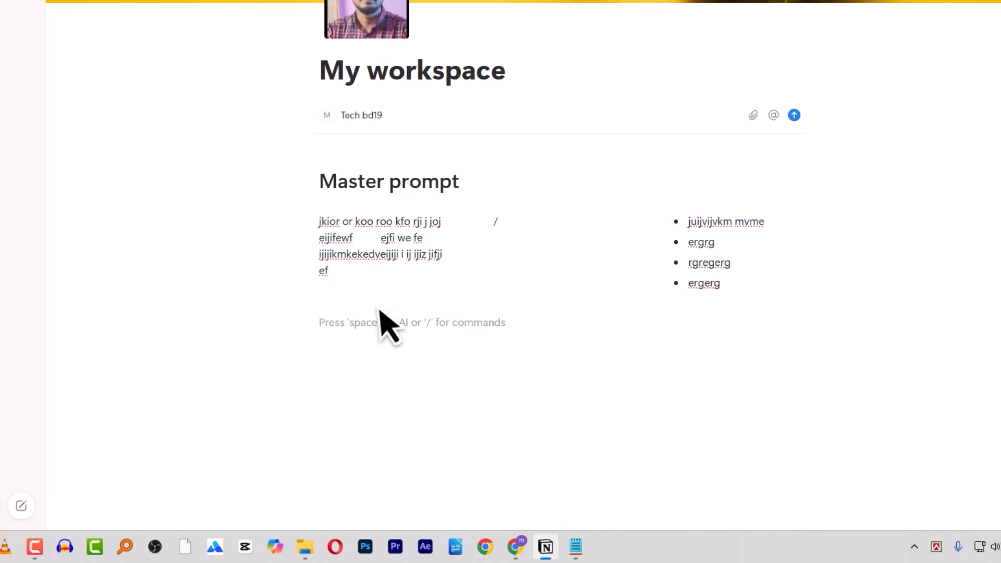
{"action": "key", "text": "BackSpace"}
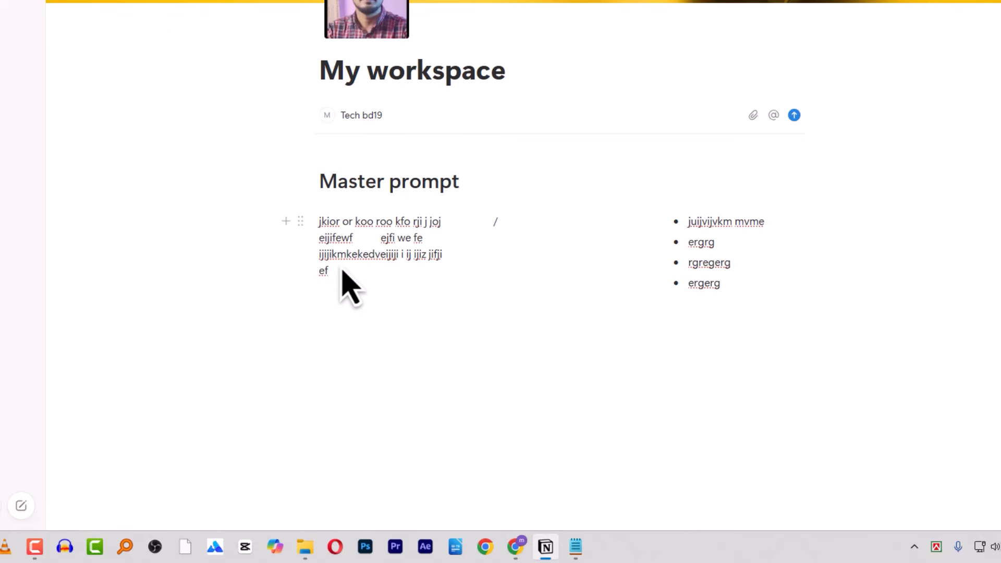
- Insert an Image block on a new line below the paragraph
{"action": "type", "text": "/"}
{"action": "scroll", "coordinate": [371, 167], "scroll_direction": "down", "scroll_amount": 4}
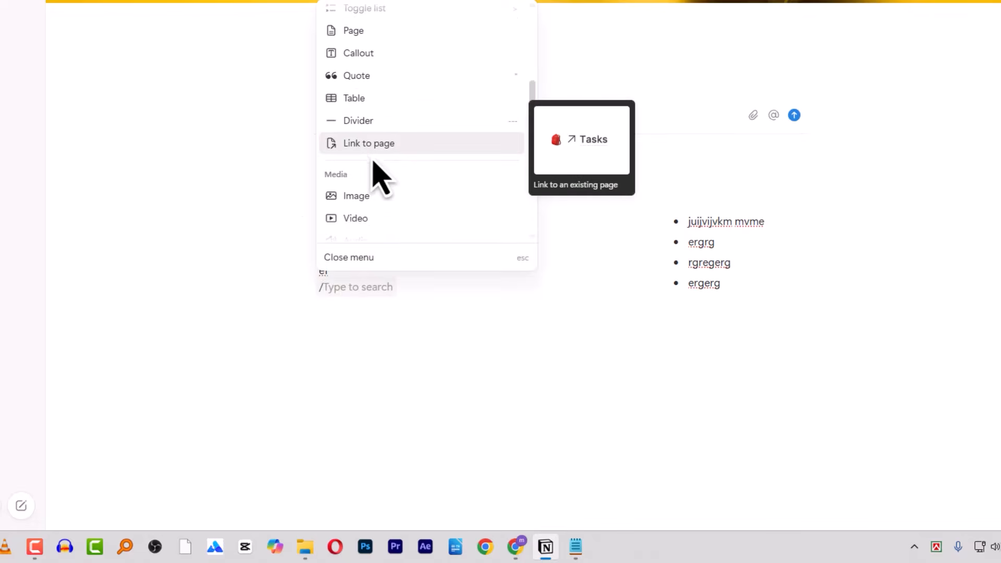
{"action": "left_click", "coordinate": [358, 201]}
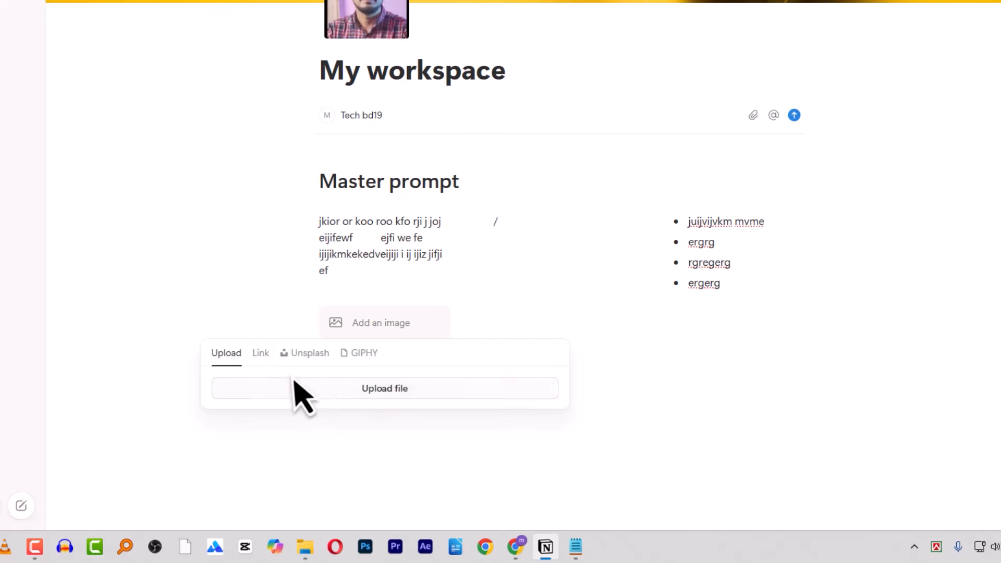
- Set the image block to embed from a link and copy the Pinterest pin's address in Chrome
{"action": "left_click", "coordinate": [263, 360]}
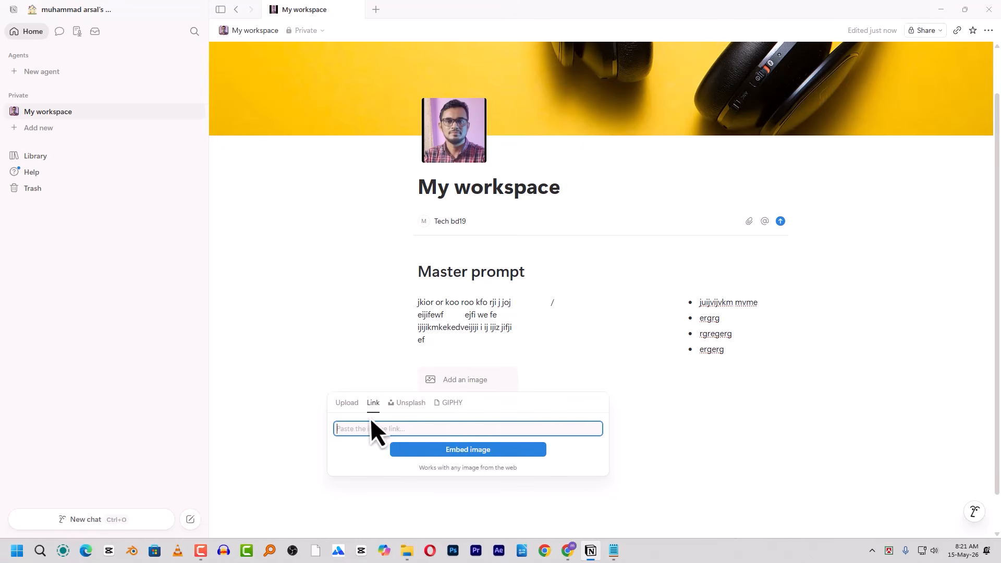
{"action": "left_click", "coordinate": [571, 553]}
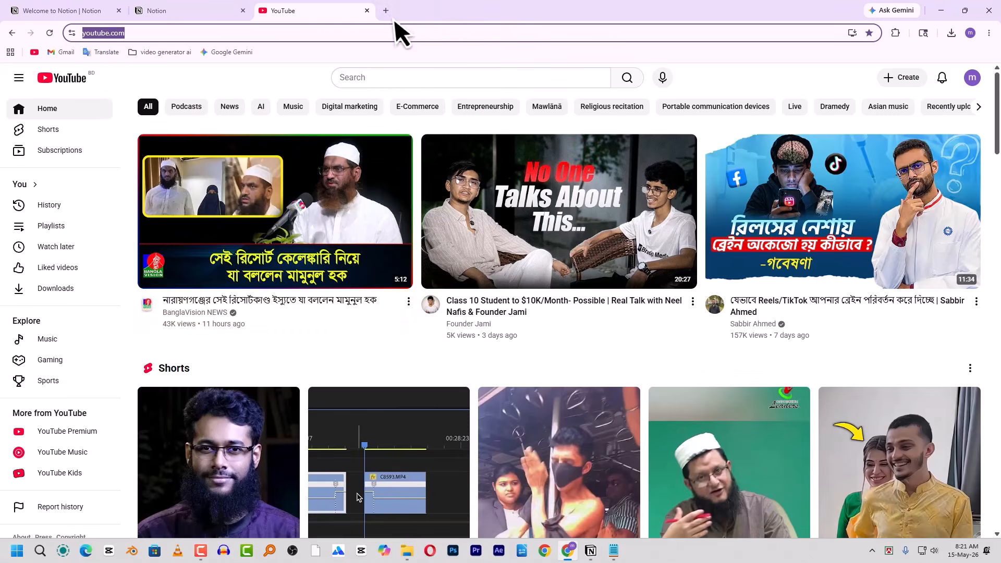
{"action": "left_click", "coordinate": [386, 11]}
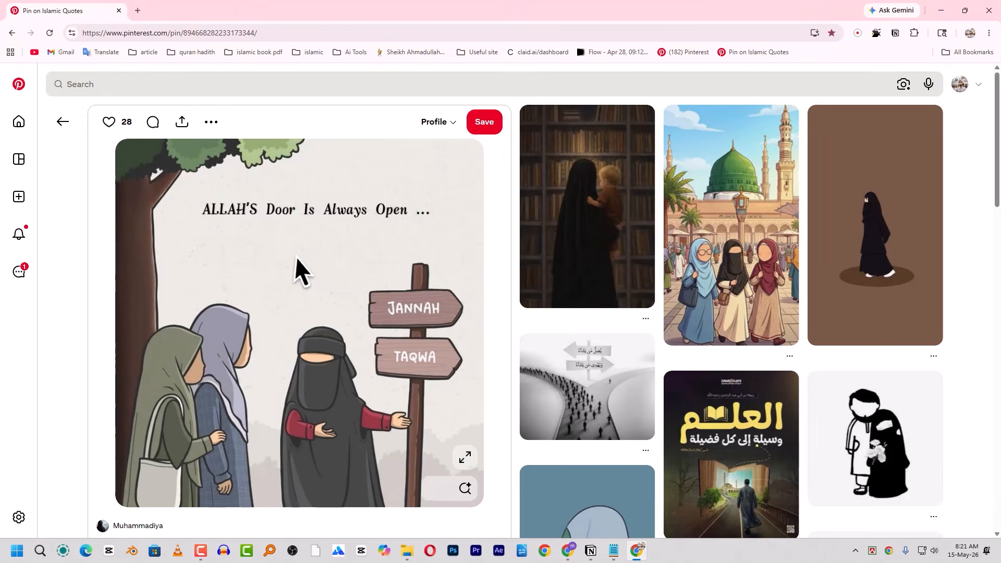
{"action": "left_click", "coordinate": [162, 35]}
{"action": "key", "text": "ctrl+c"}
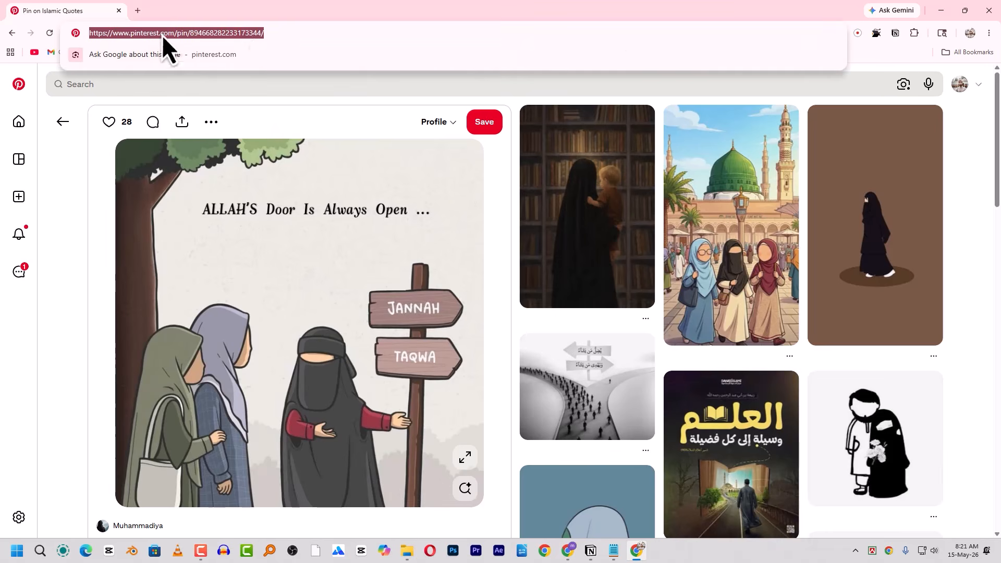
{"action": "left_click", "coordinate": [591, 550]}
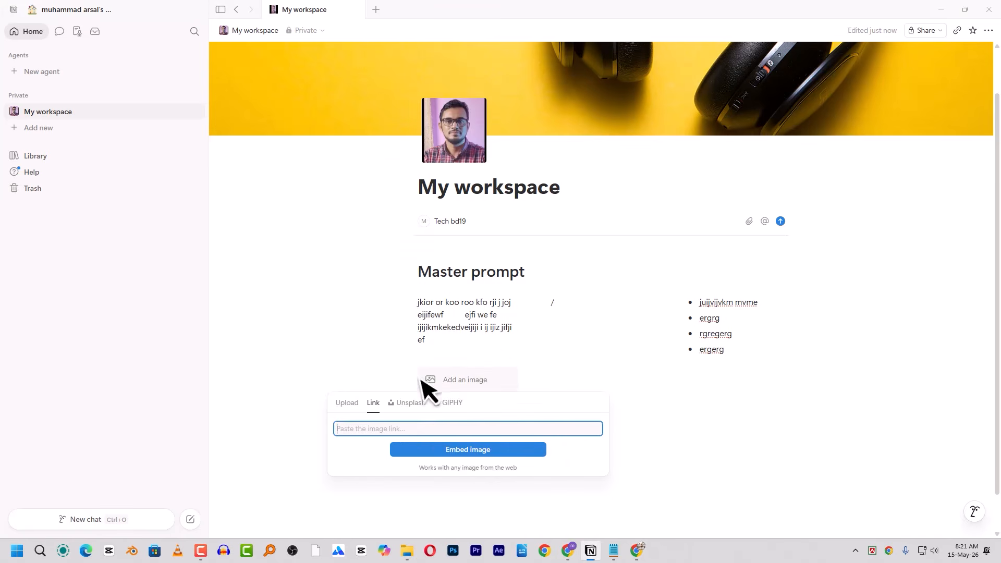
- Embed the Pinterest image from the pasted link and place the caret in a new block below
{"action": "key", "text": "ctrl+v"}
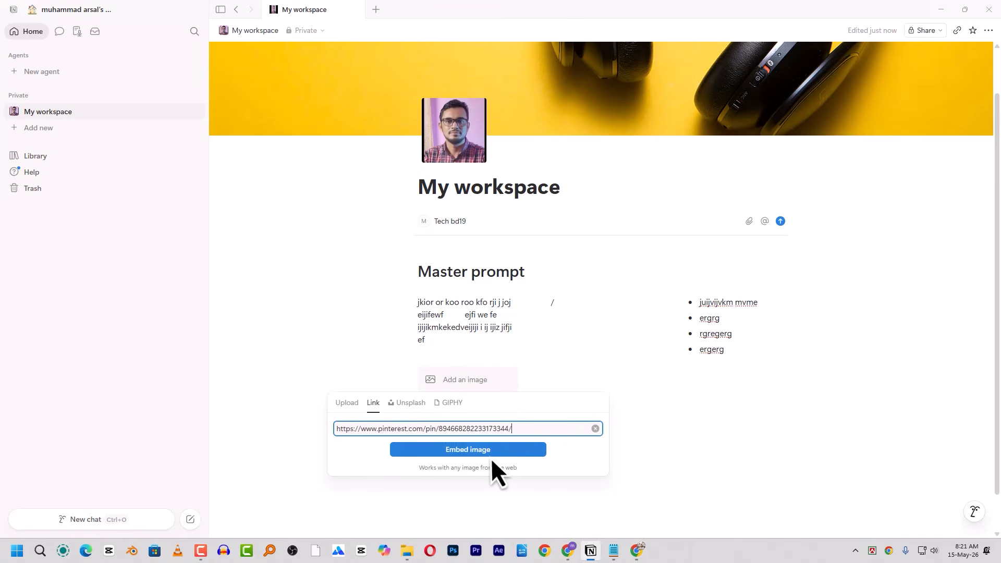
{"action": "left_click", "coordinate": [486, 455]}
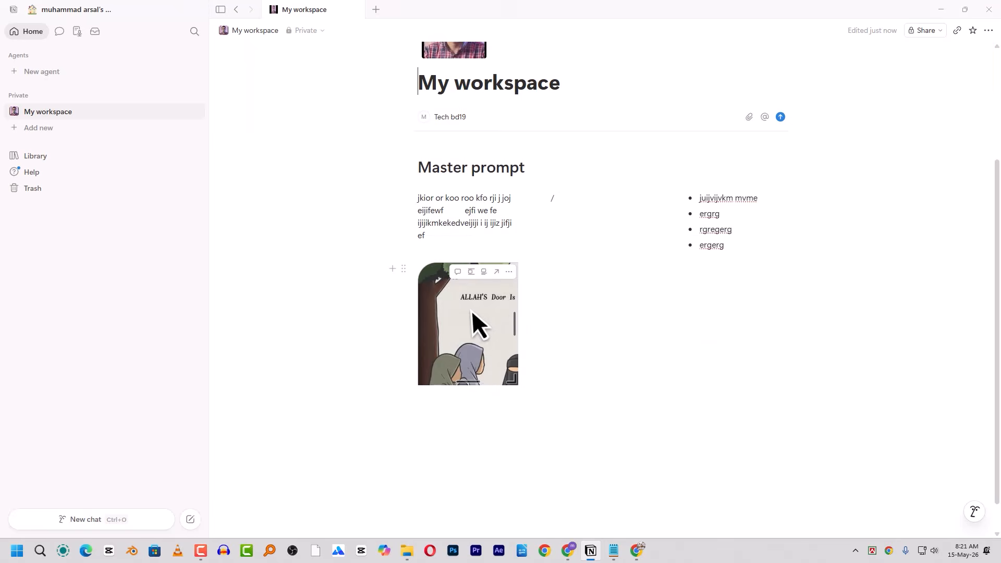
{"action": "key", "text": "alt+Tab"}
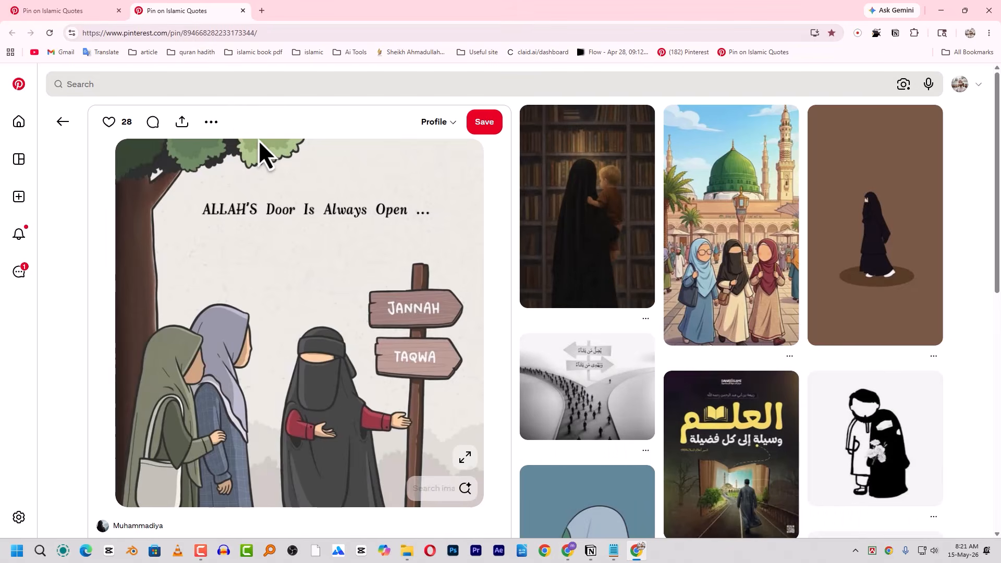
{"action": "key", "text": "alt+Tab"}
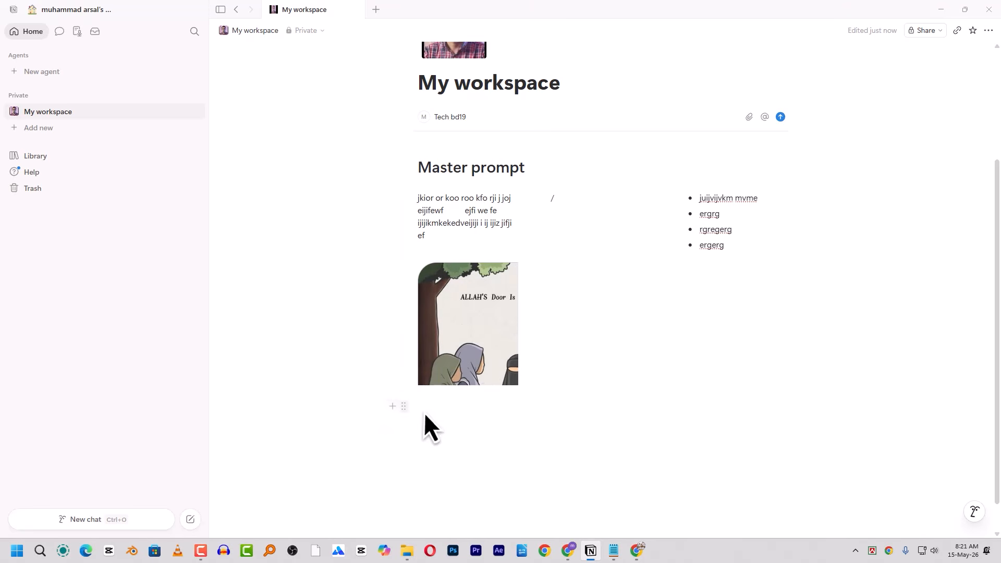
{"action": "left_click", "coordinate": [424, 416]}
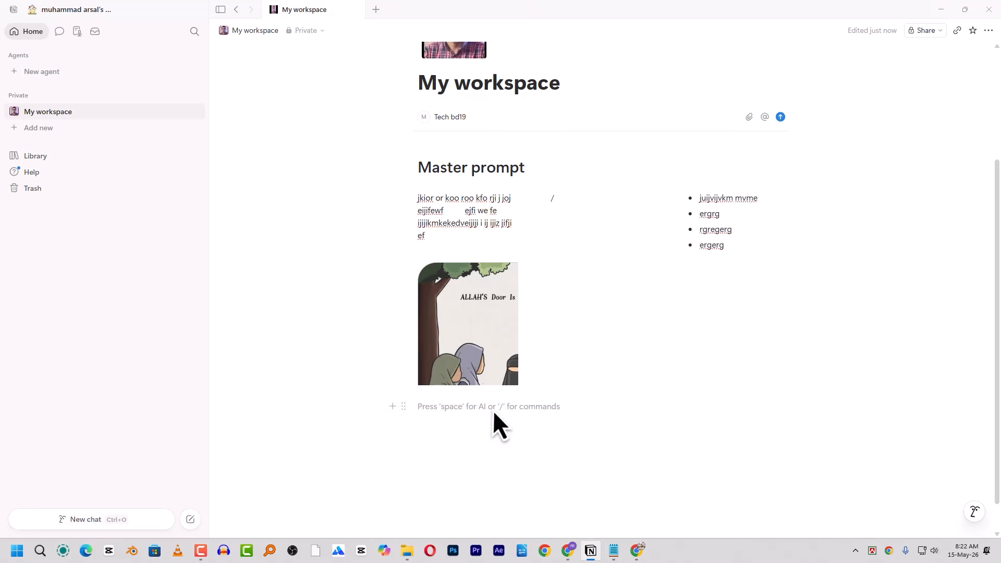
- Add a Video block below the image set to embed from a link, then switch to Chrome
{"action": "type", "text": "/"}
{"action": "scroll", "coordinate": [508, 321], "scroll_direction": "down", "scroll_amount": 3}
{"action": "scroll", "coordinate": [503, 318], "scroll_direction": "down", "scroll_amount": 2}
{"action": "left_click", "coordinate": [468, 293]}
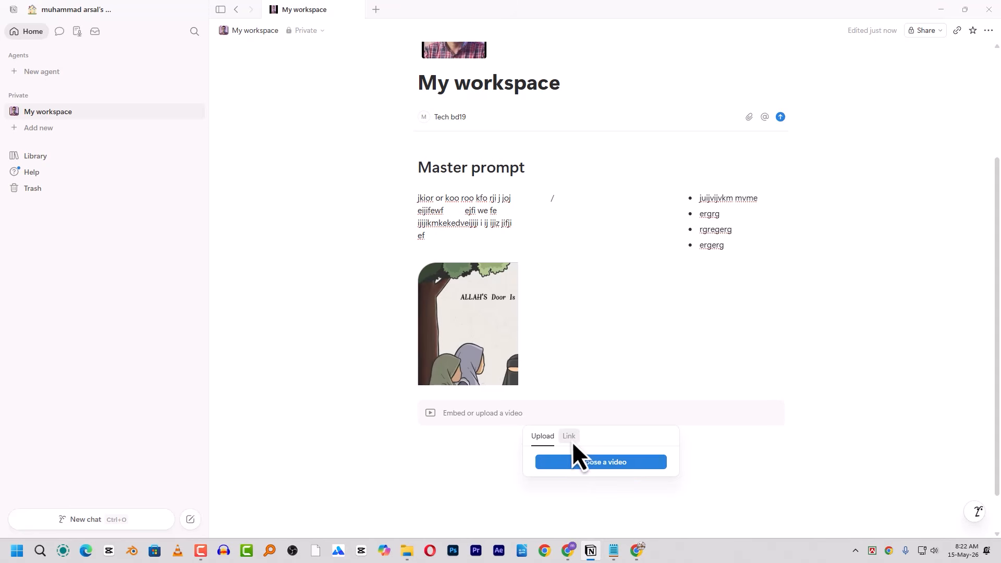
{"action": "left_click", "coordinate": [573, 439]}
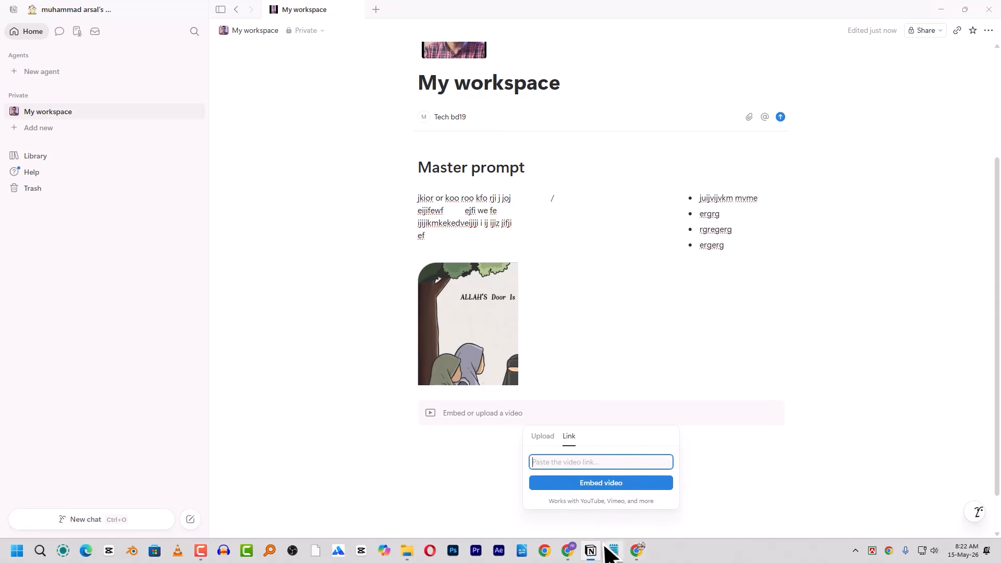
{"action": "left_click", "coordinate": [568, 551]}
- Open and pause the first YouTube Short, then select its web address
{"action": "left_click", "coordinate": [268, 10]}
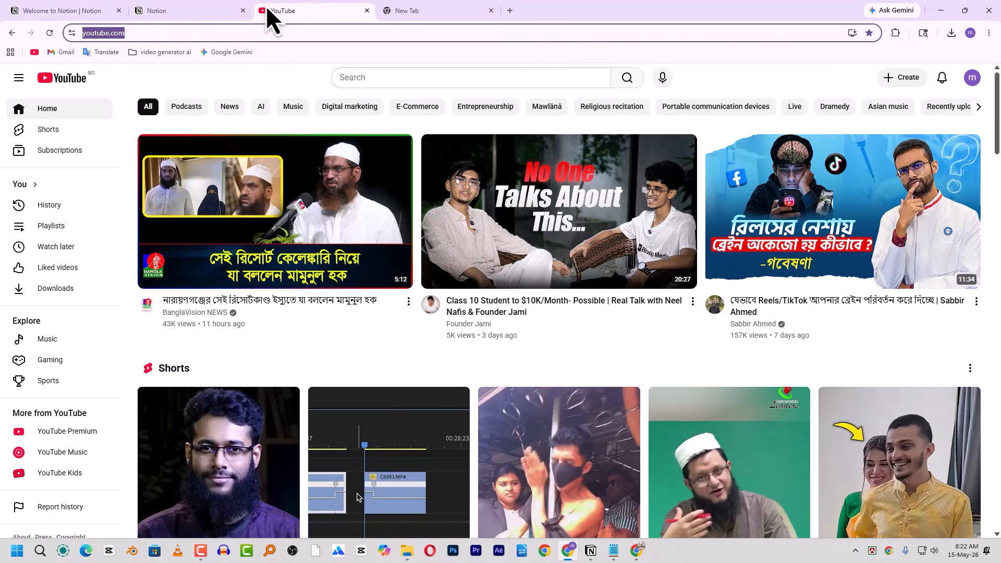
{"action": "scroll", "coordinate": [252, 474], "scroll_direction": "down", "scroll_amount": 1}
{"action": "left_click", "coordinate": [248, 471]}
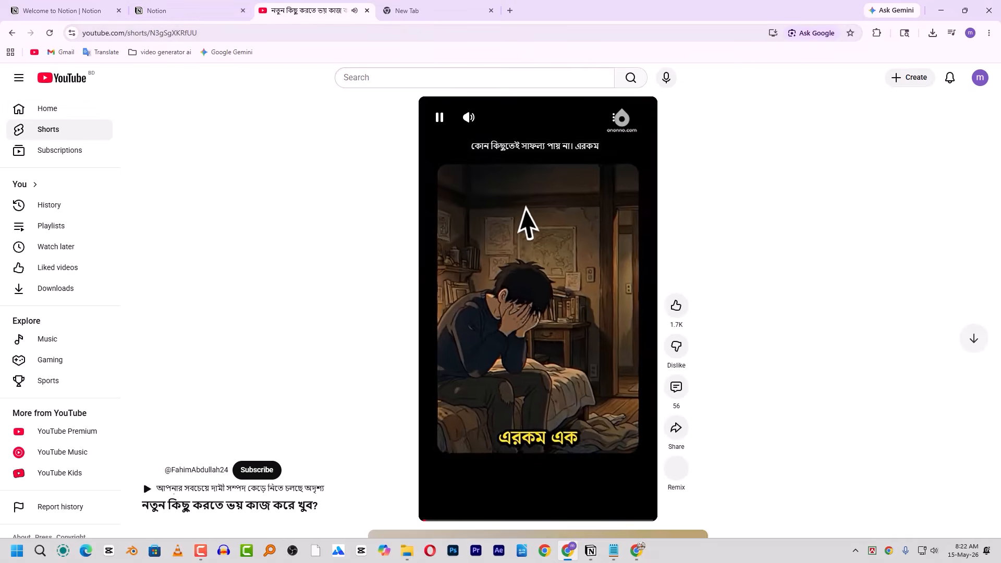
{"action": "left_click", "coordinate": [527, 213]}
{"action": "left_click", "coordinate": [141, 33]}
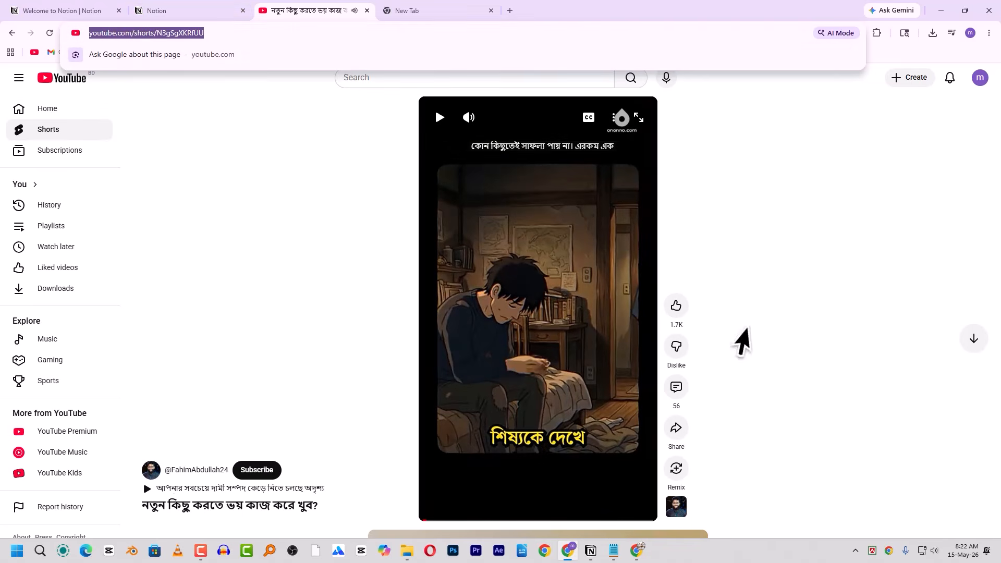
- Paste the Short's link into Notion's video block and embed it
{"action": "left_click", "coordinate": [591, 551]}
{"action": "key", "text": "ctrl+v"}
{"action": "left_click", "coordinate": [623, 485]}
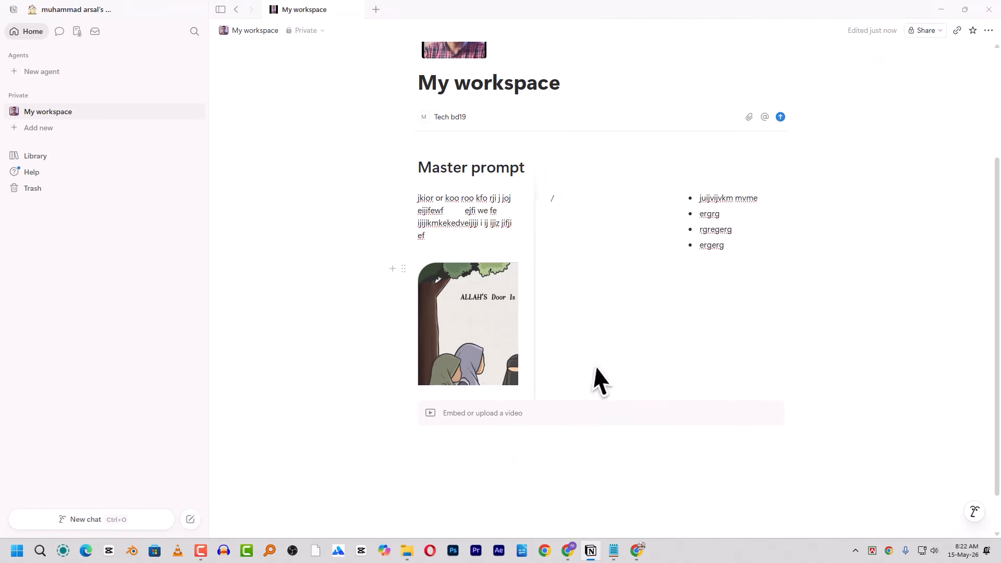
- Play and pause the embedded YouTube Short to confirm it works
{"action": "scroll", "coordinate": [590, 371], "scroll_direction": "down", "scroll_amount": 2}
{"action": "scroll", "coordinate": [564, 381], "scroll_direction": "down", "scroll_amount": 3}
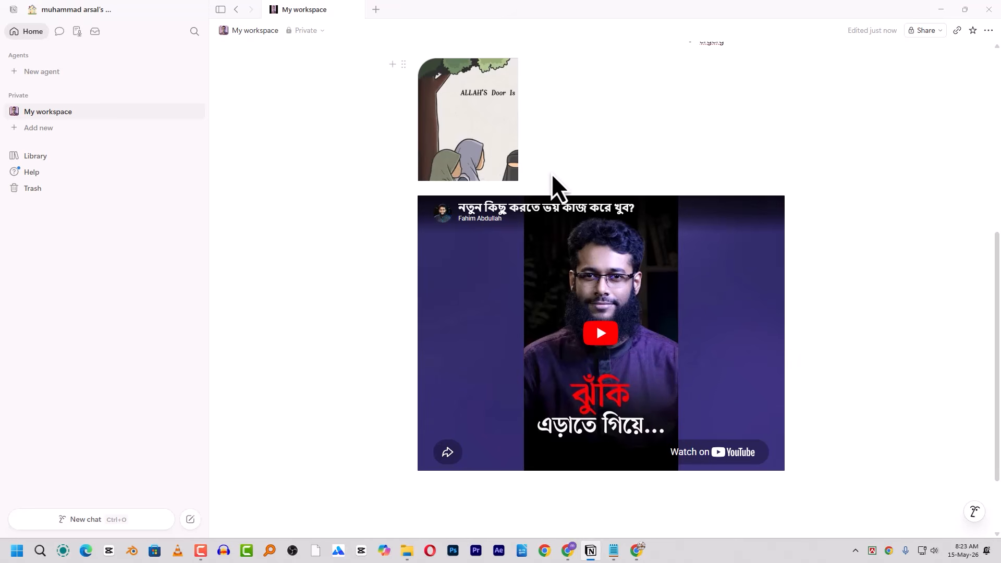
{"action": "left_click", "coordinate": [606, 337]}
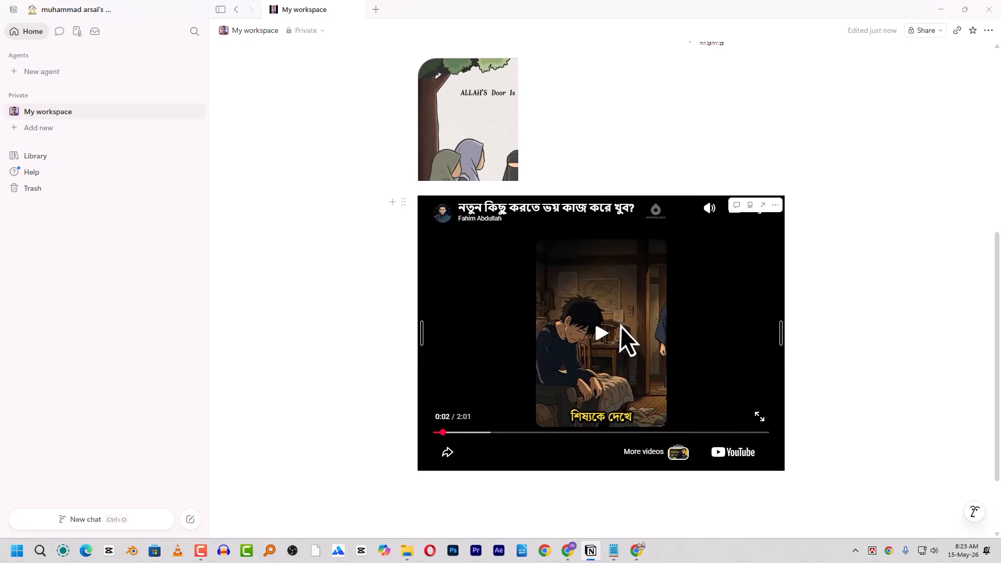
{"action": "left_click", "coordinate": [603, 329]}
{"action": "scroll", "coordinate": [537, 204], "scroll_direction": "up", "scroll_amount": 4}
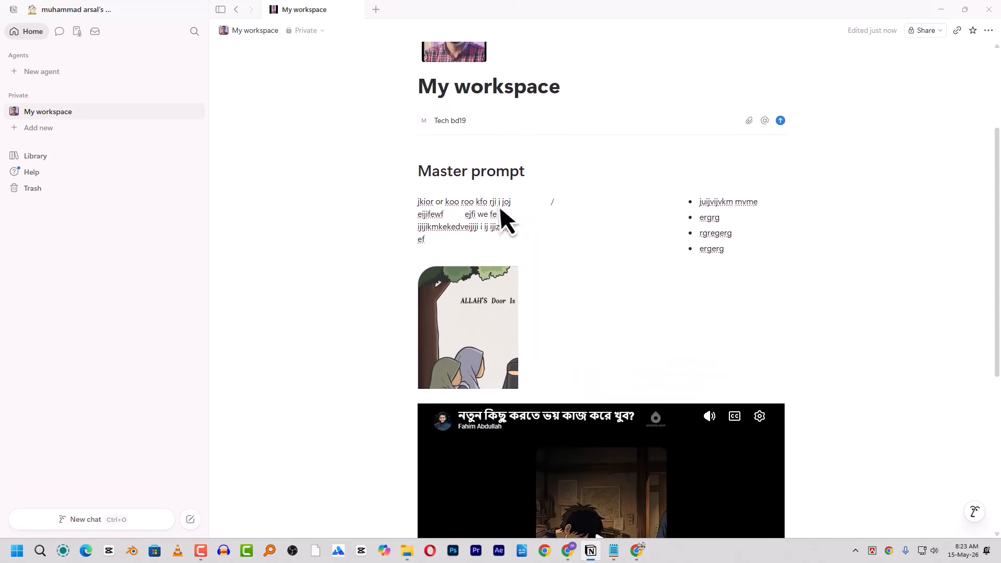
{"action": "scroll", "coordinate": [495, 233], "scroll_direction": "up", "scroll_amount": 2}
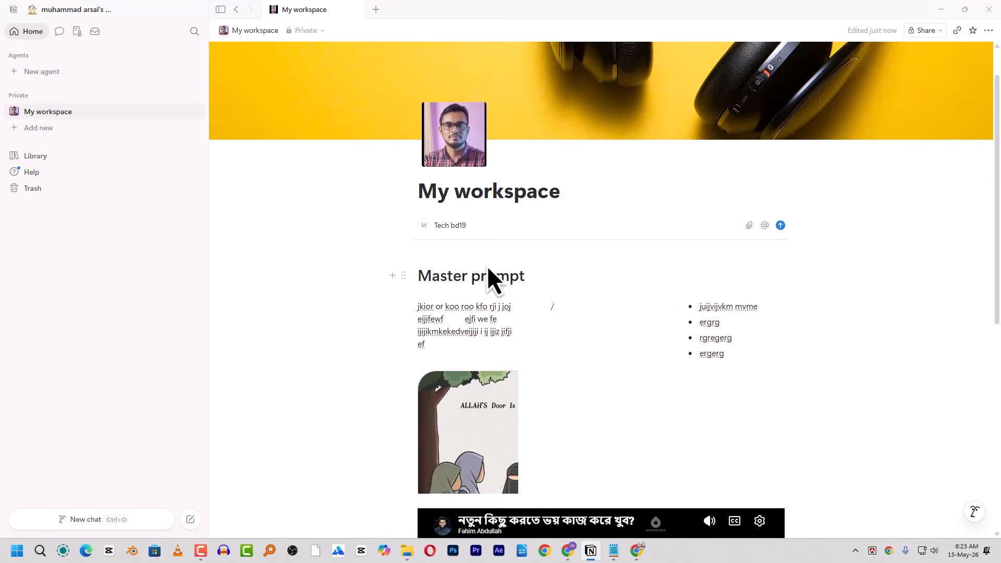
{"action": "scroll", "coordinate": [490, 277], "scroll_direction": "down", "scroll_amount": 5}
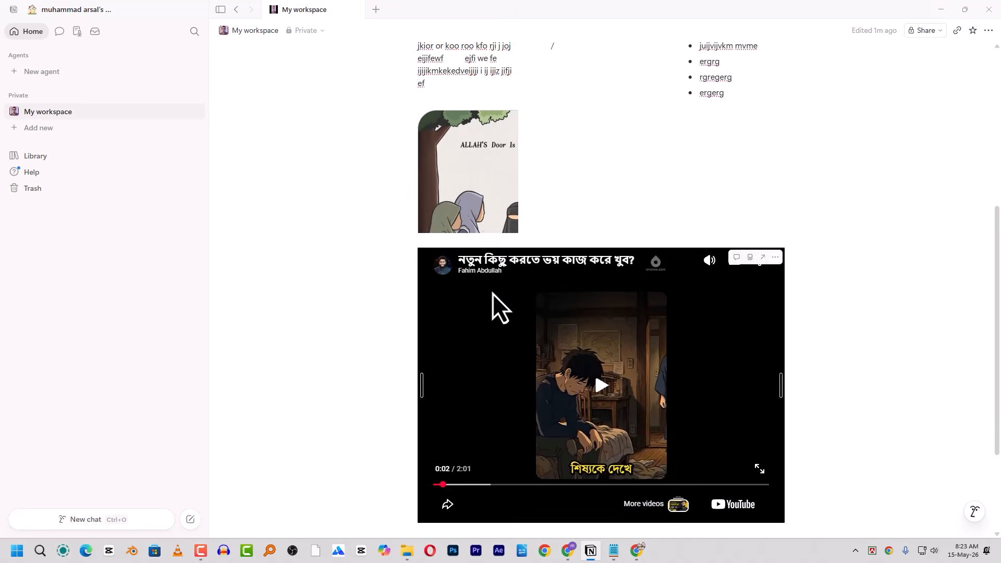
{"action": "scroll", "coordinate": [565, 239], "scroll_direction": "up", "scroll_amount": 2}
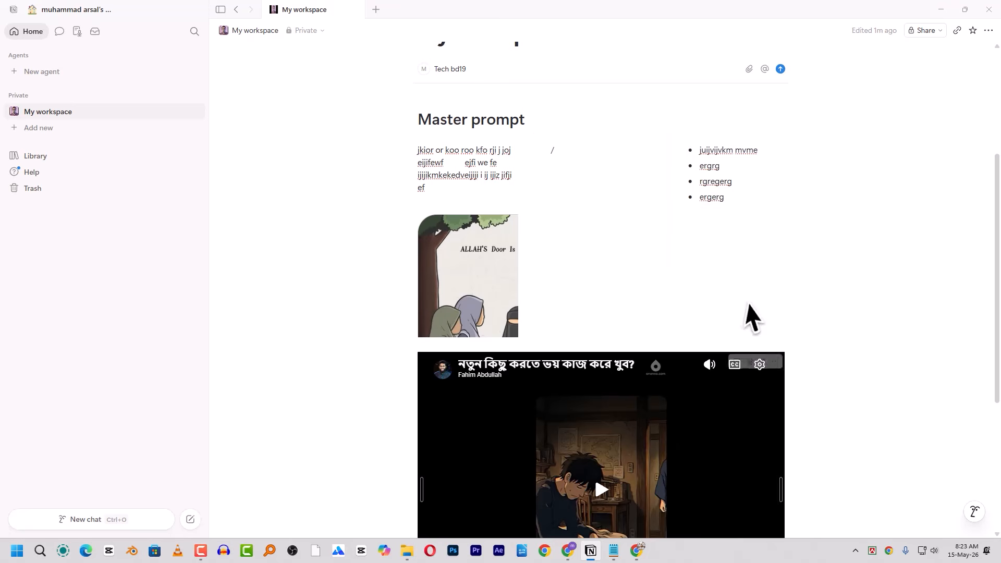
{"action": "scroll", "coordinate": [637, 291], "scroll_direction": "down", "scroll_amount": 1}
{"action": "scroll", "coordinate": [617, 367], "scroll_direction": "down", "scroll_amount": 3}
- Start a new block below the video and browse the block type list without choosing one
{"action": "left_click", "coordinate": [472, 416]}
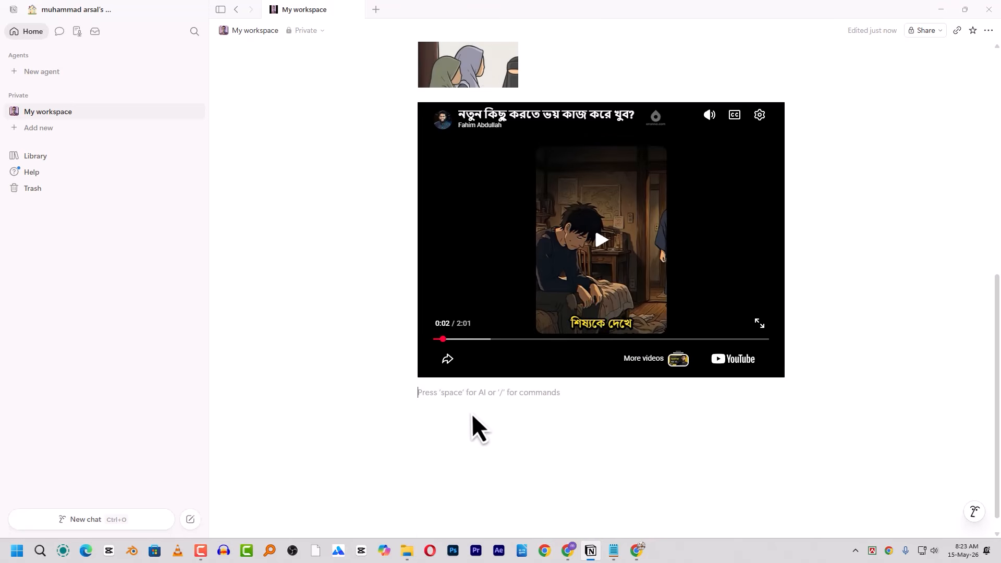
{"action": "type", "text": "/"}
{"action": "scroll", "coordinate": [477, 302], "scroll_direction": "down", "scroll_amount": 3}
{"action": "scroll", "coordinate": [477, 294], "scroll_direction": "down", "scroll_amount": 10}
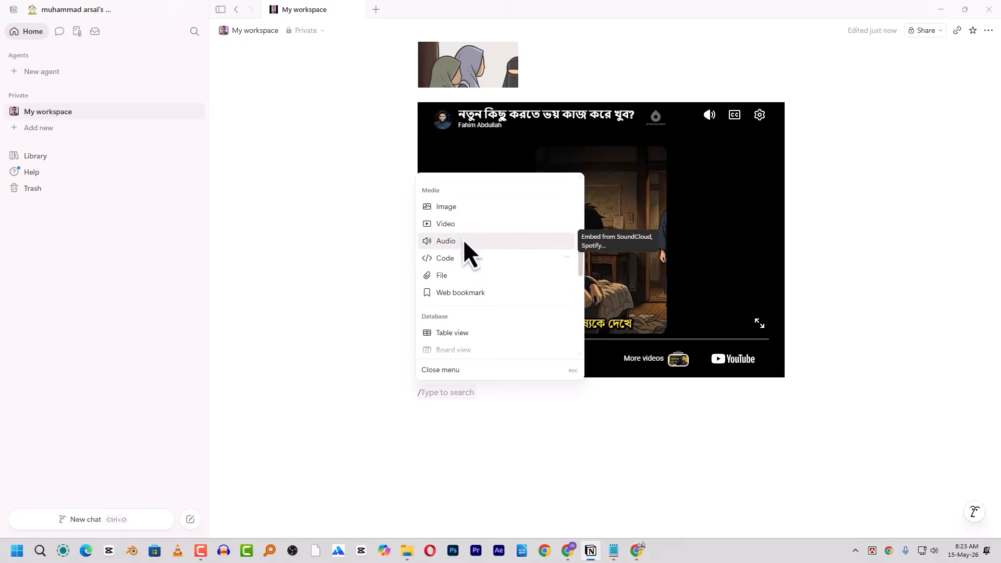
{"action": "scroll", "coordinate": [446, 296], "scroll_direction": "down", "scroll_amount": 1}
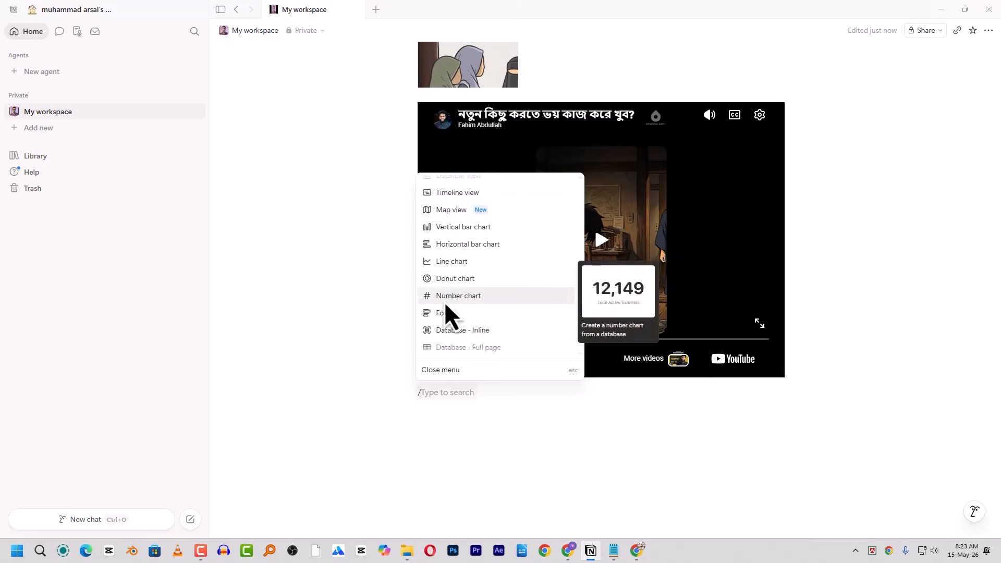
{"action": "left_click", "coordinate": [465, 454]}
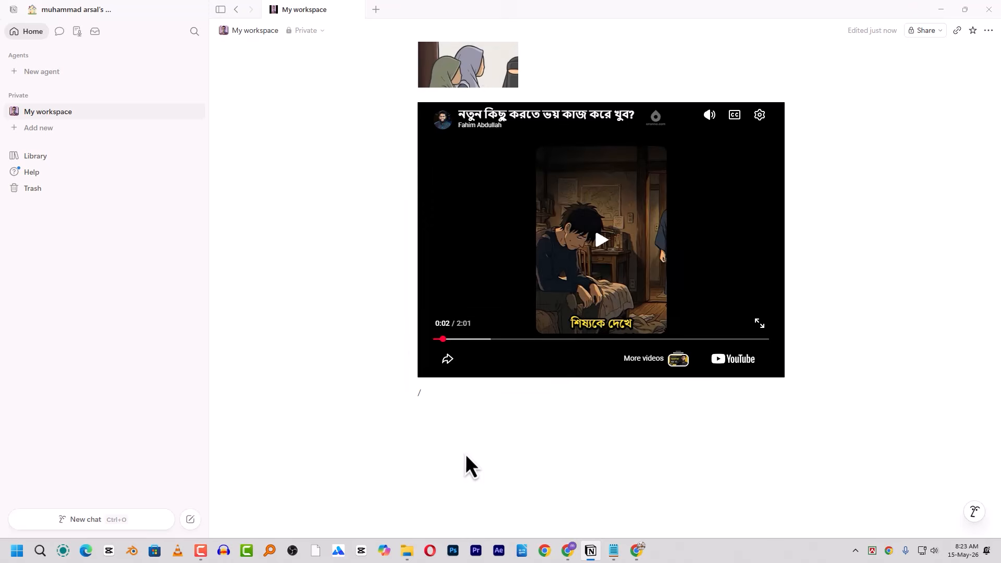
{"action": "scroll", "coordinate": [579, 134], "scroll_direction": "up", "scroll_amount": 8}
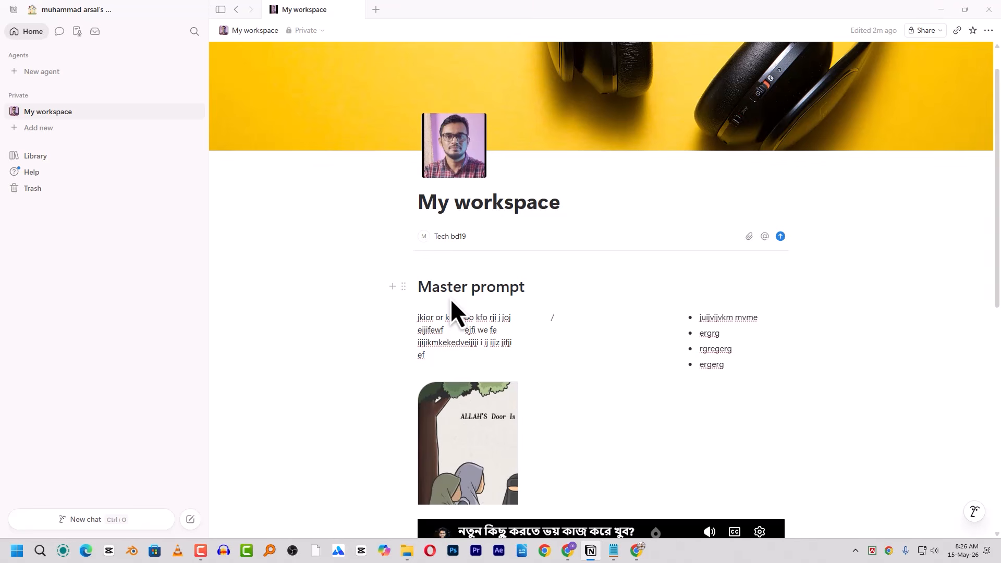
- Select and delete the heading, columns and video blocks, then undo to restore them
{"action": "scroll", "coordinate": [486, 334], "scroll_direction": "down", "scroll_amount": 2}
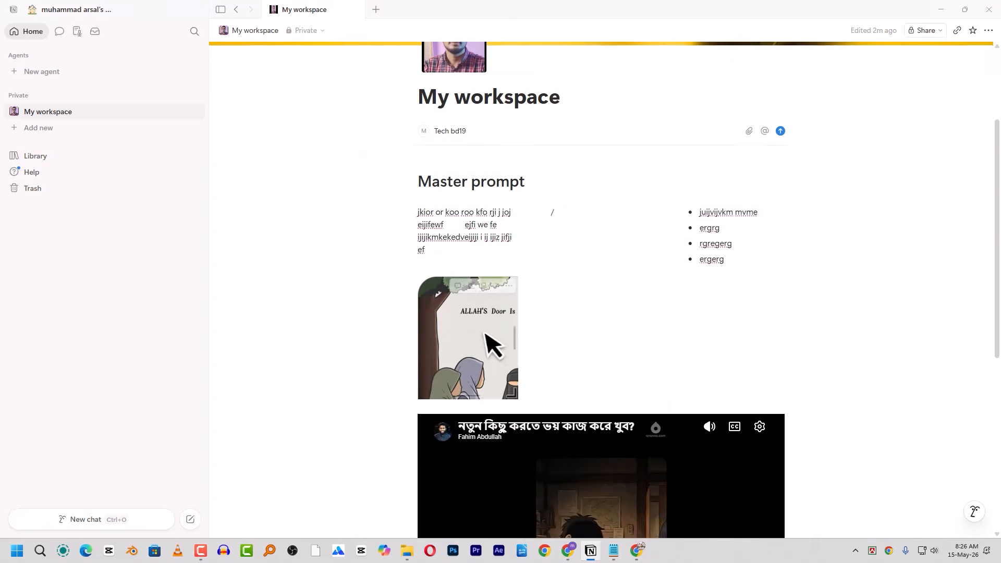
{"action": "scroll", "coordinate": [591, 335], "scroll_direction": "down", "scroll_amount": 7}
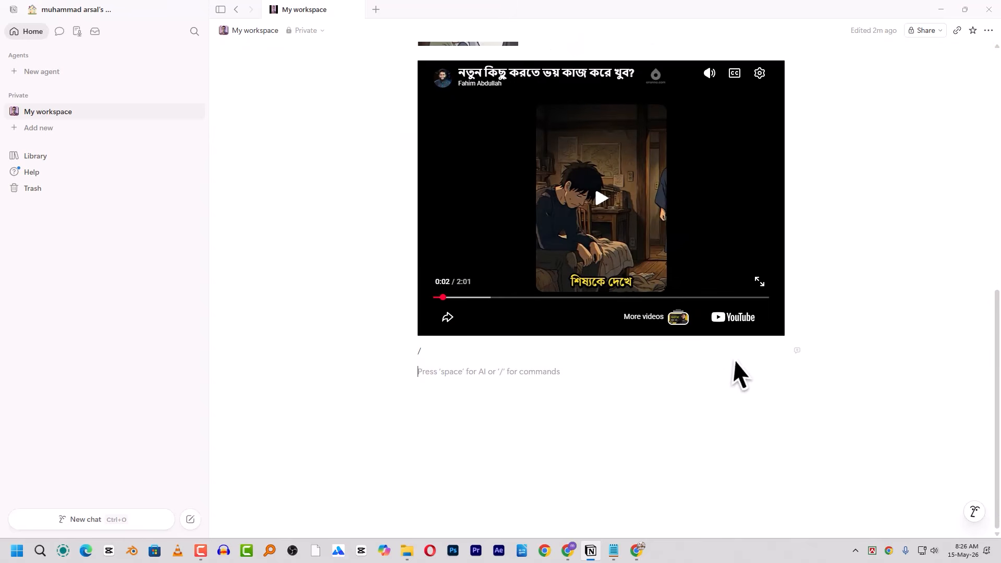
{"action": "scroll", "coordinate": [734, 361], "scroll_direction": "up", "scroll_amount": 3}
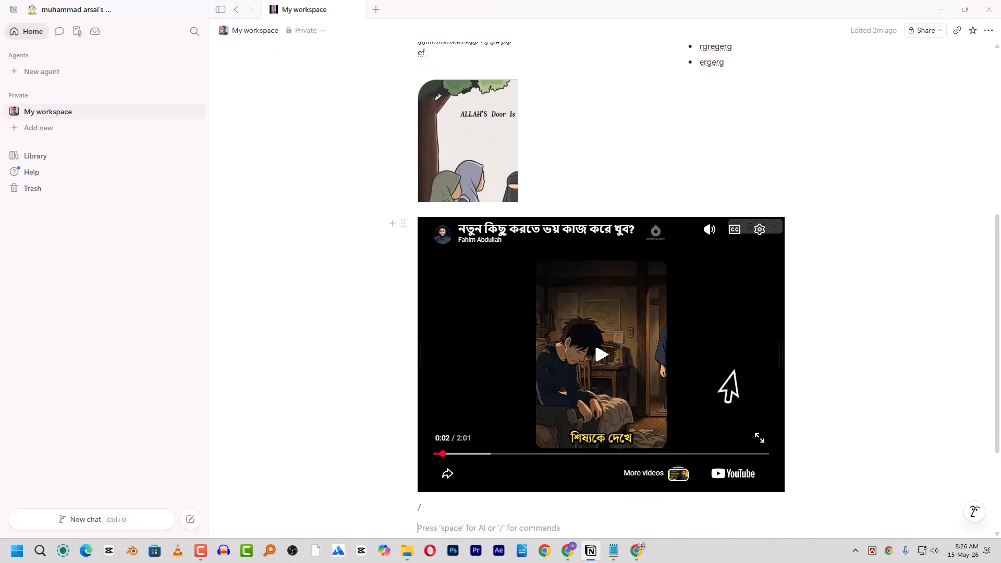
{"action": "left_click_drag", "start_coordinate": [809, 537], "coordinate": [312, 211]}
{"action": "key", "text": "Delete"}
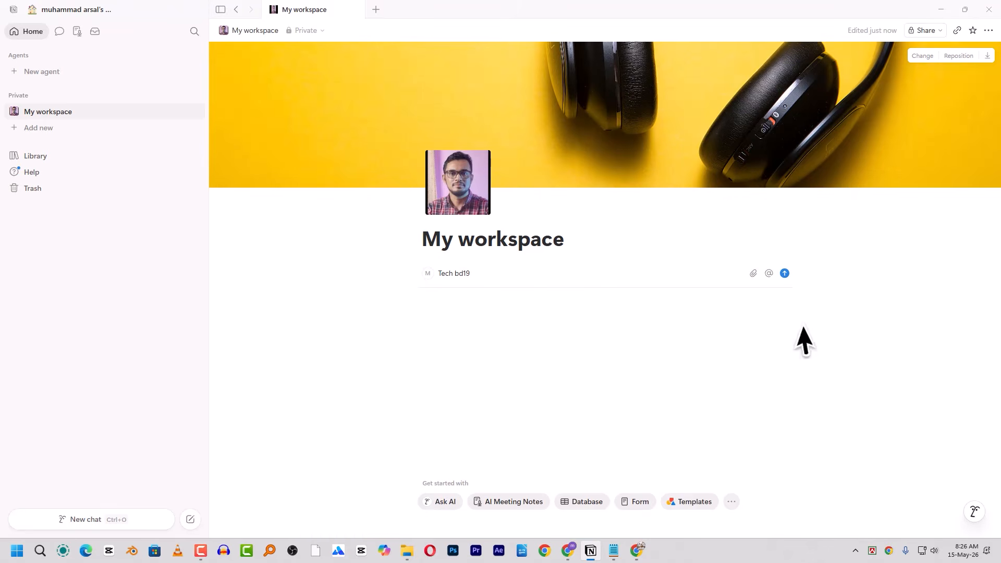
{"action": "key", "text": "ctrl+z"}
{"action": "scroll", "coordinate": [573, 376], "scroll_direction": "down", "scroll_amount": 5}
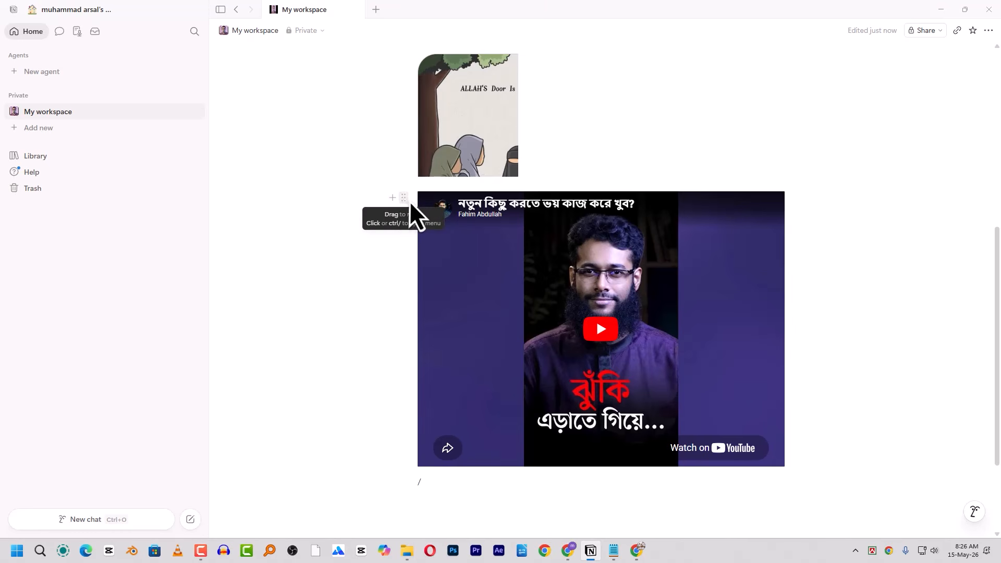
- Drag the video into its own column beside the bullets and inspect its block actions
{"action": "left_click_drag", "start_coordinate": [405, 199], "coordinate": [847, 239]}
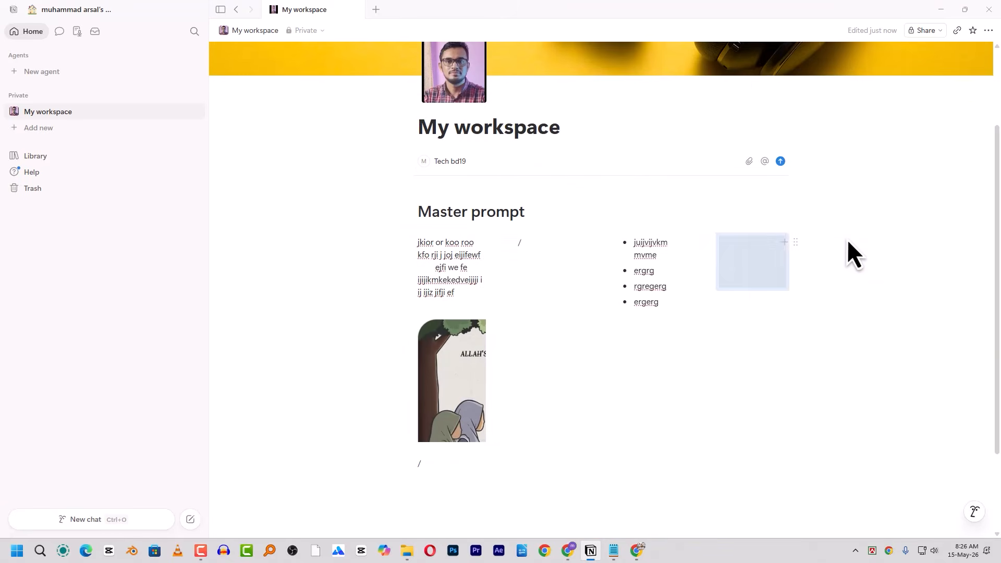
{"action": "left_click", "coordinate": [692, 244]}
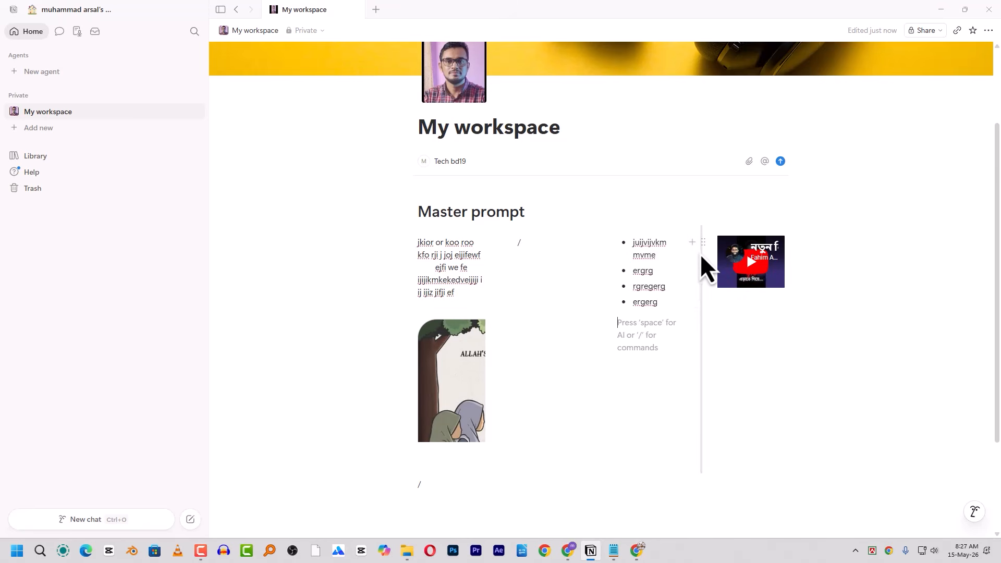
{"action": "left_click", "coordinate": [695, 245]}
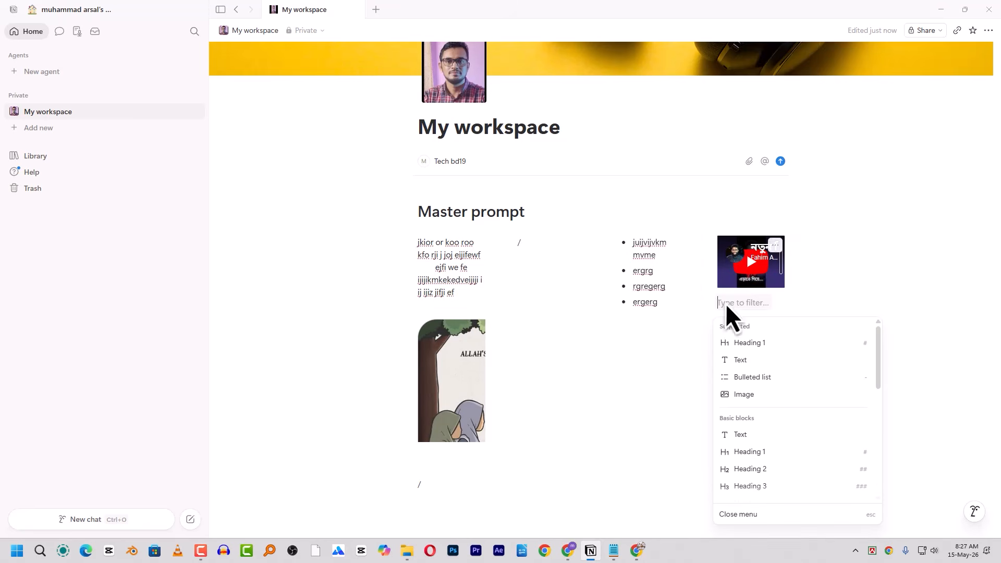
{"action": "left_click", "coordinate": [846, 265]}
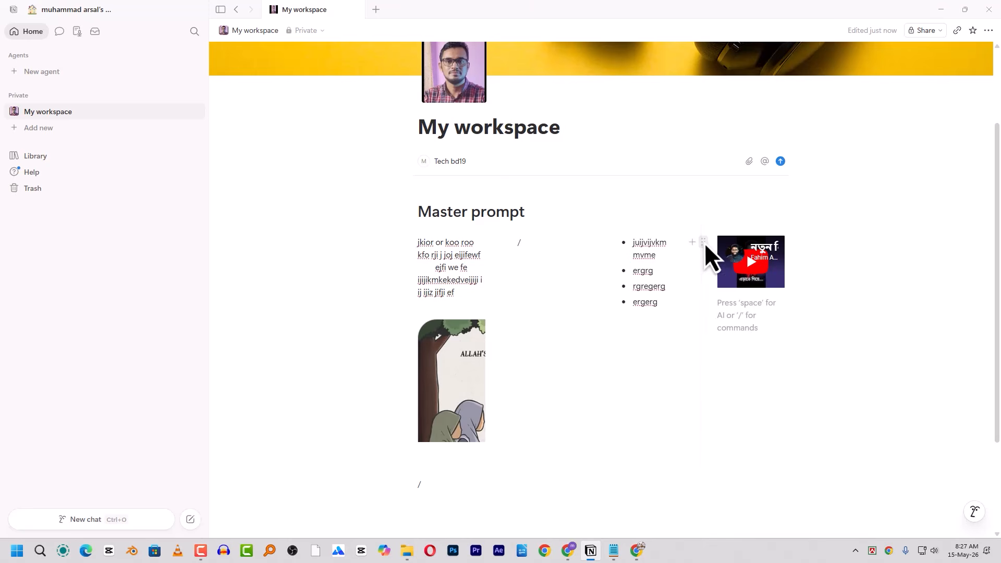
{"action": "left_click", "coordinate": [704, 243]}
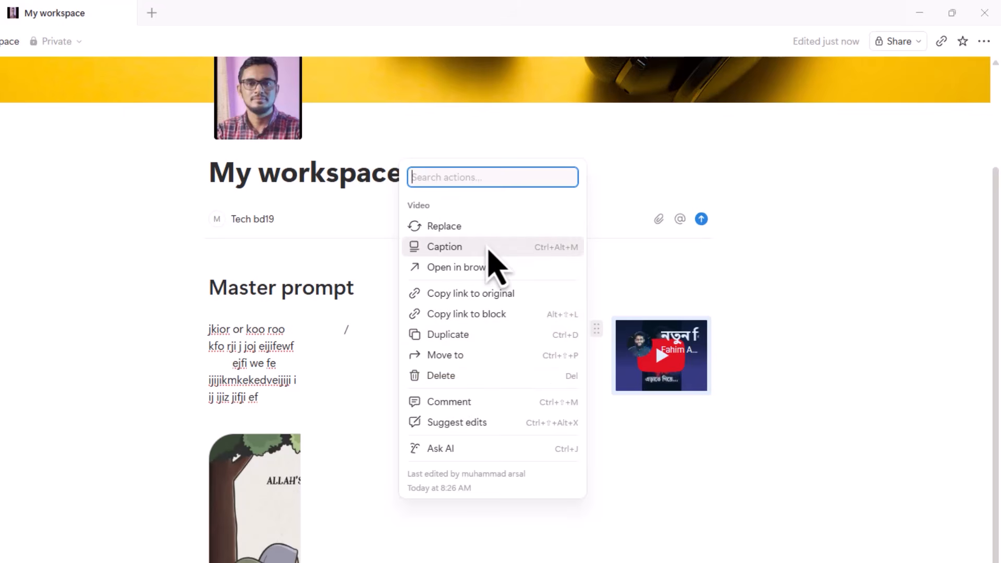
{"action": "left_click", "coordinate": [643, 464]}
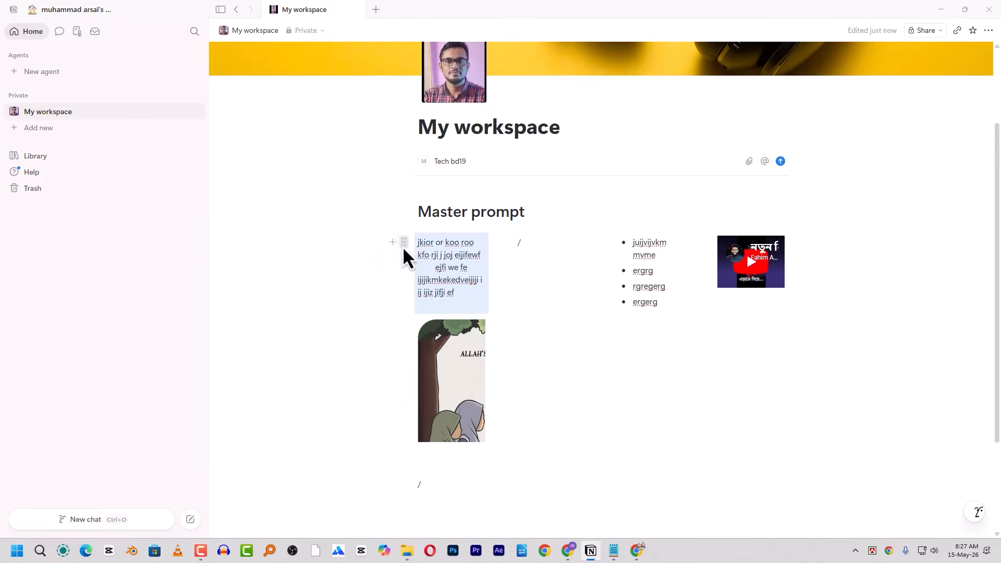
{"action": "left_click", "coordinate": [404, 244]}
- Turn the first text block into a Heading 4
{"action": "mouse_move", "coordinate": [349, 181]}
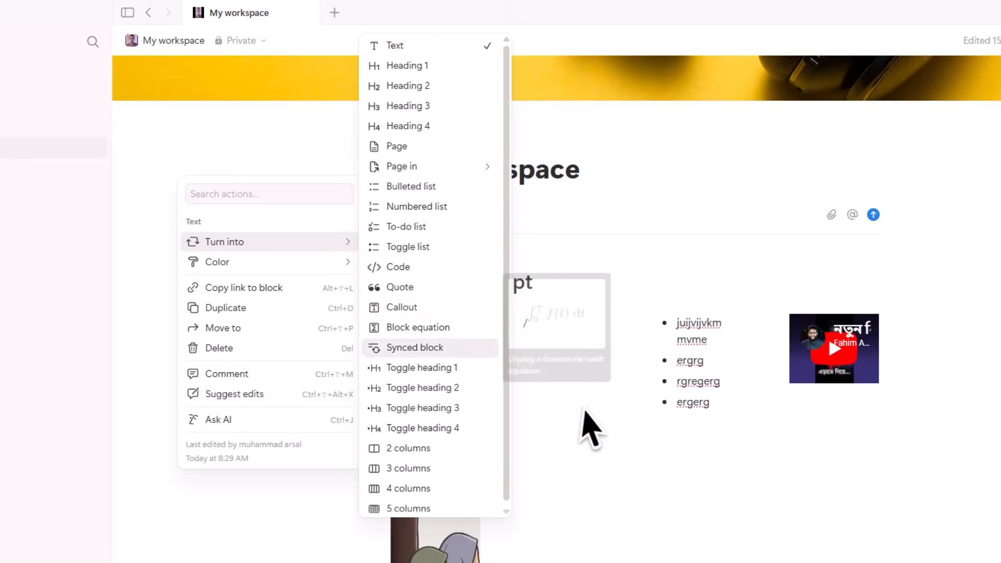
{"action": "key", "text": "Escape"}
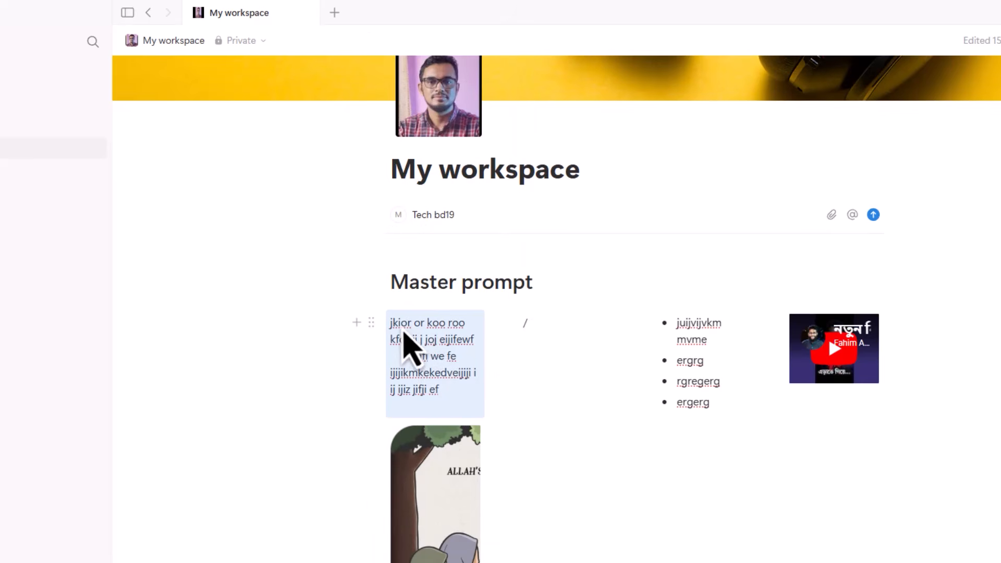
{"action": "left_click", "coordinate": [373, 329]}
{"action": "mouse_move", "coordinate": [240, 253]}
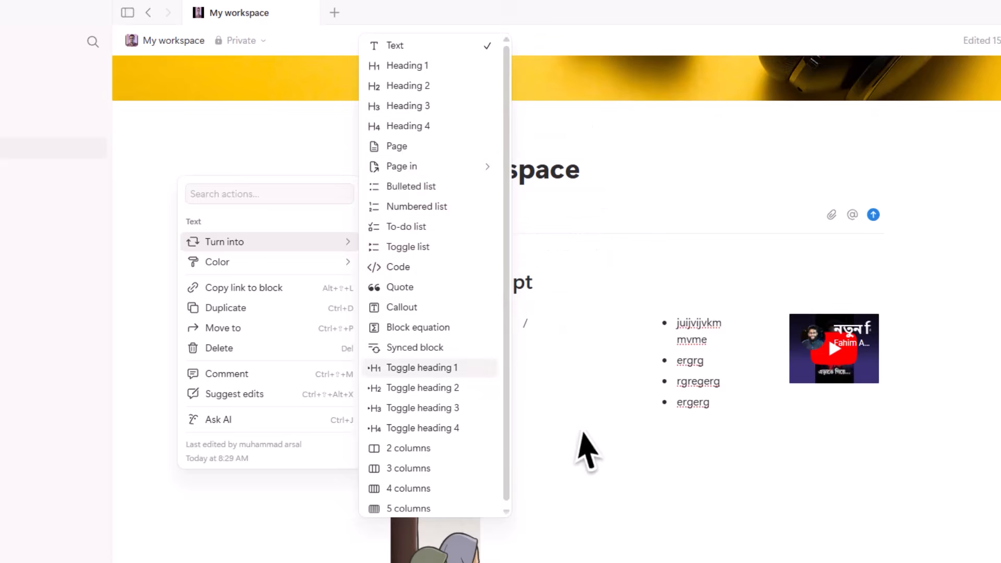
{"action": "left_click", "coordinate": [435, 129]}
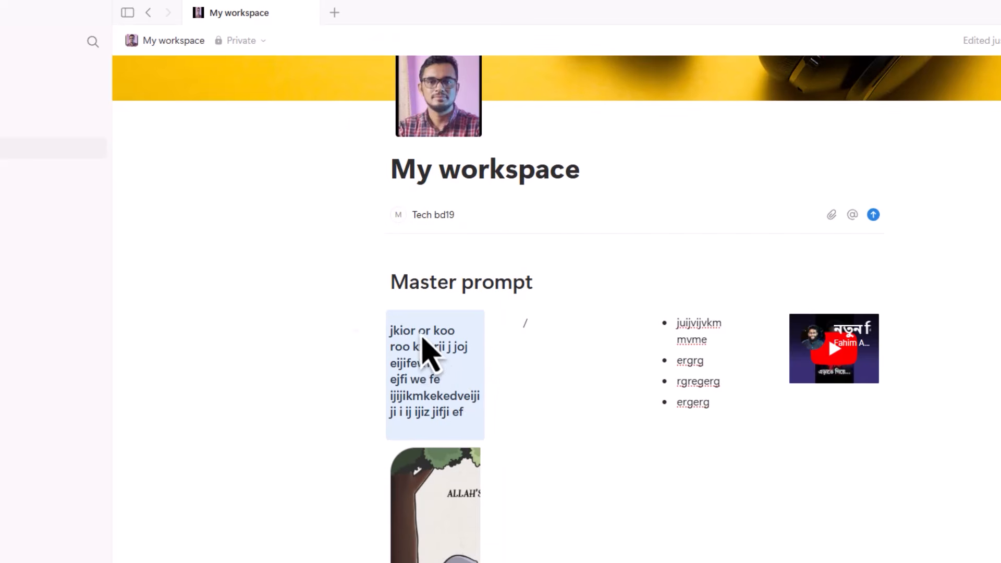
- Turn the heading into a lightbulb callout and drag it back into place
{"action": "left_click", "coordinate": [371, 333]}
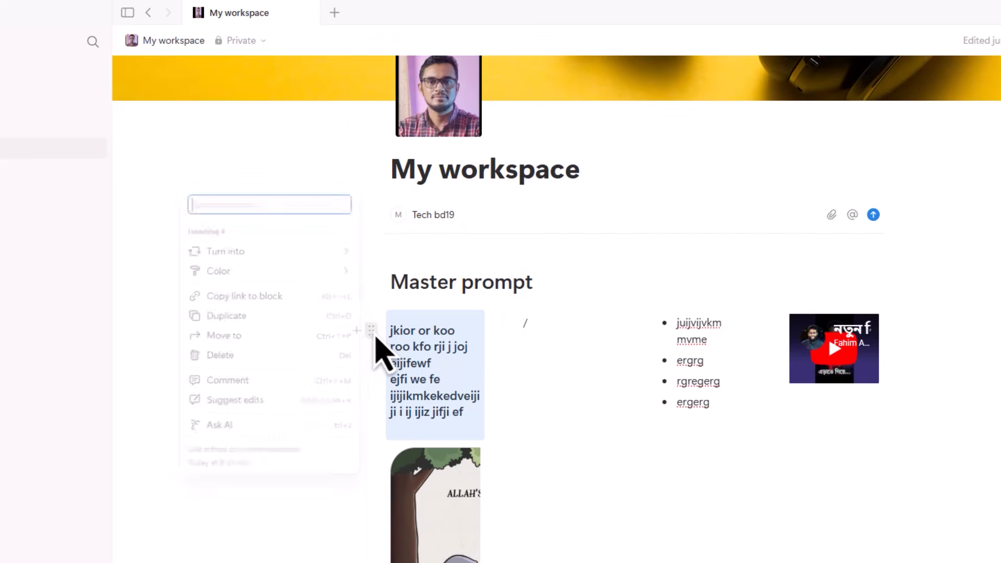
{"action": "mouse_move", "coordinate": [281, 246]}
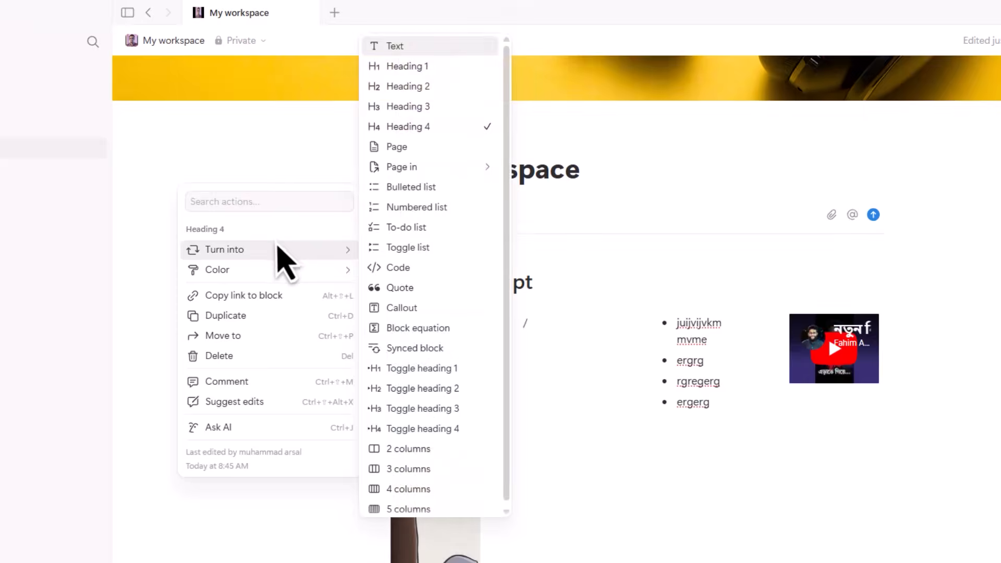
{"action": "left_click", "coordinate": [407, 318]}
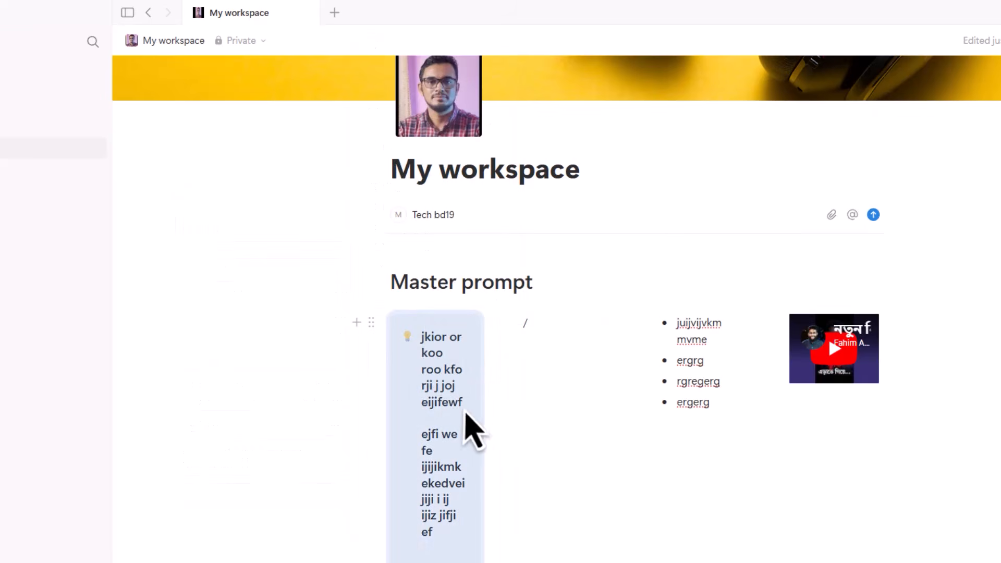
{"action": "left_click", "coordinate": [371, 324]}
{"action": "left_click", "coordinate": [528, 414]}
{"action": "left_click_drag", "start_coordinate": [557, 521], "coordinate": [371, 269]}
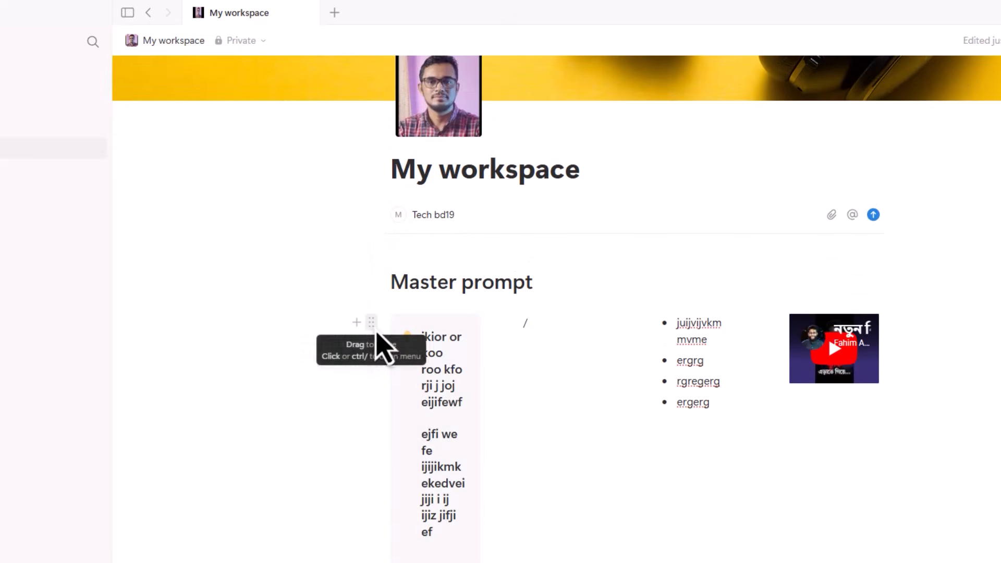
- Revert the callout to plain text and show the block's colour options
{"action": "left_click", "coordinate": [371, 319]}
{"action": "mouse_move", "coordinate": [268, 231]}
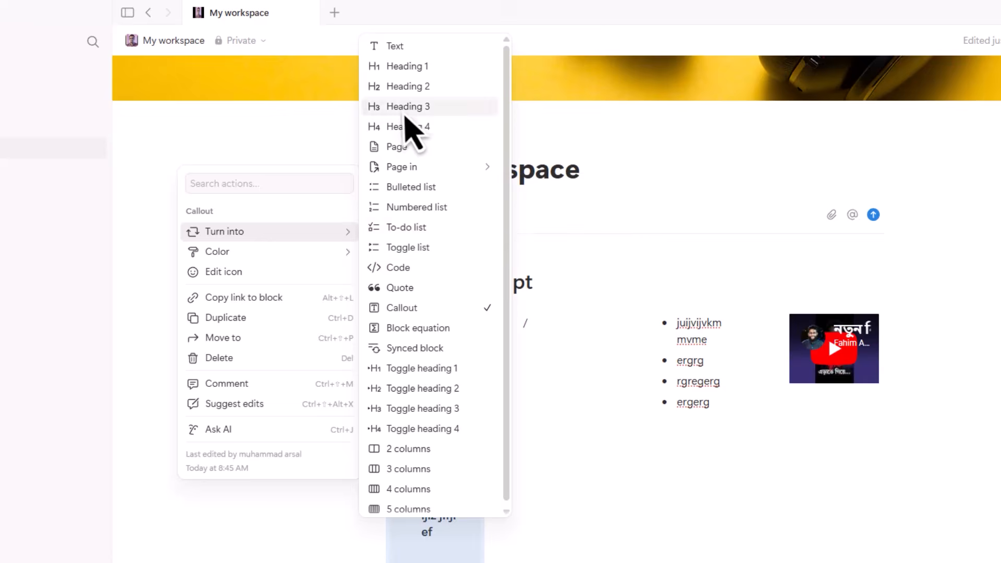
{"action": "key", "text": "Escape"}
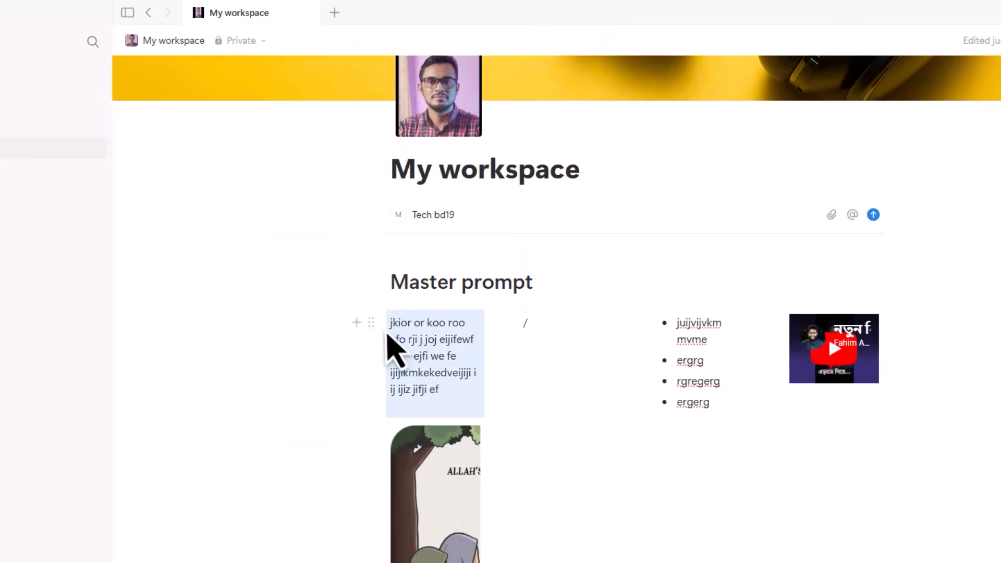
{"action": "left_click", "coordinate": [371, 323]}
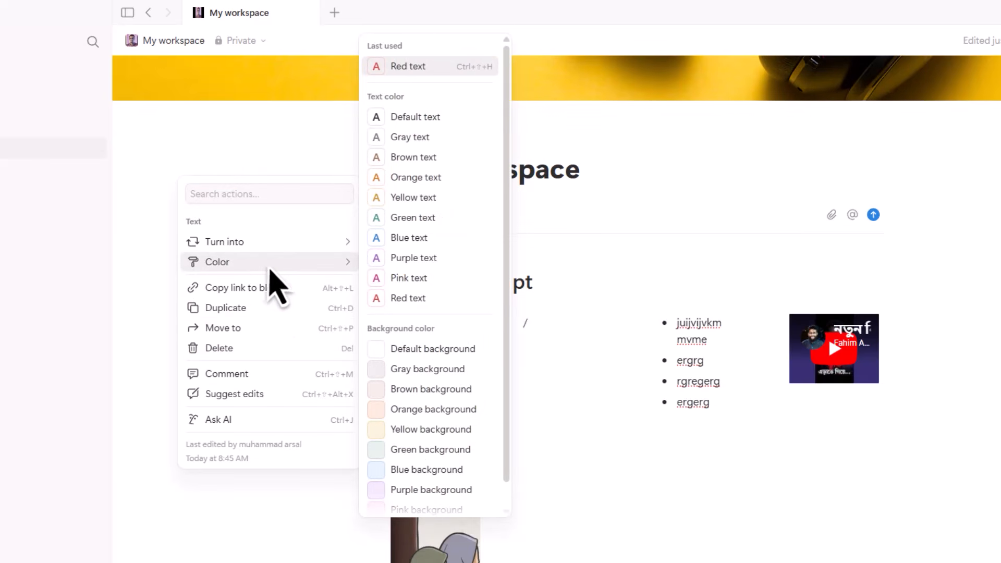
- Move the image into its own column beside the first text block
{"action": "key", "text": "Escape"}
{"action": "left_click", "coordinate": [453, 344]}
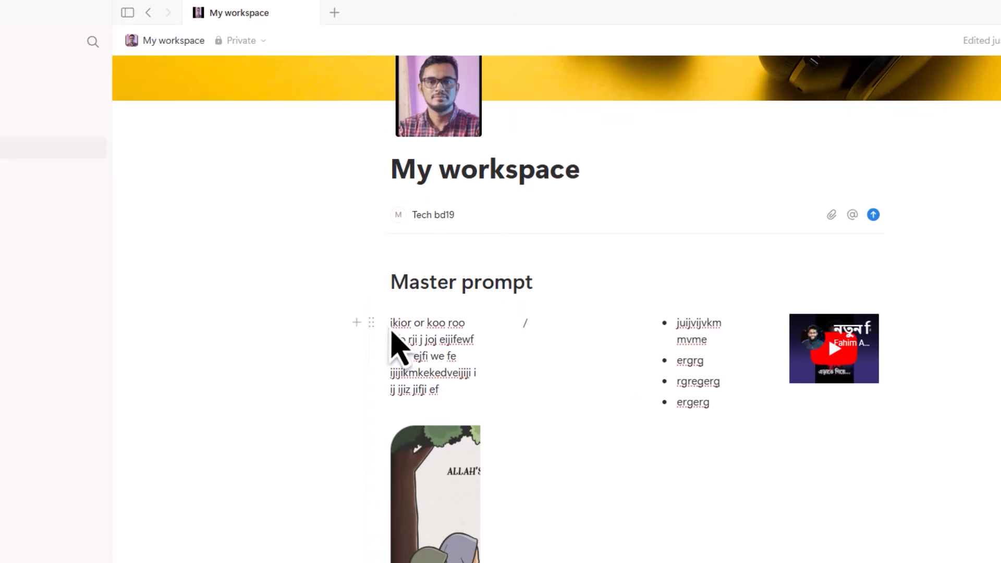
{"action": "mouse_move", "coordinate": [368, 330]}
{"action": "left_mouse_down"}
{"action": "mouse_move", "coordinate": [367, 349]}
{"action": "mouse_move", "coordinate": [380, 328]}
{"action": "mouse_move", "coordinate": [386, 337]}
{"action": "left_mouse_up"}
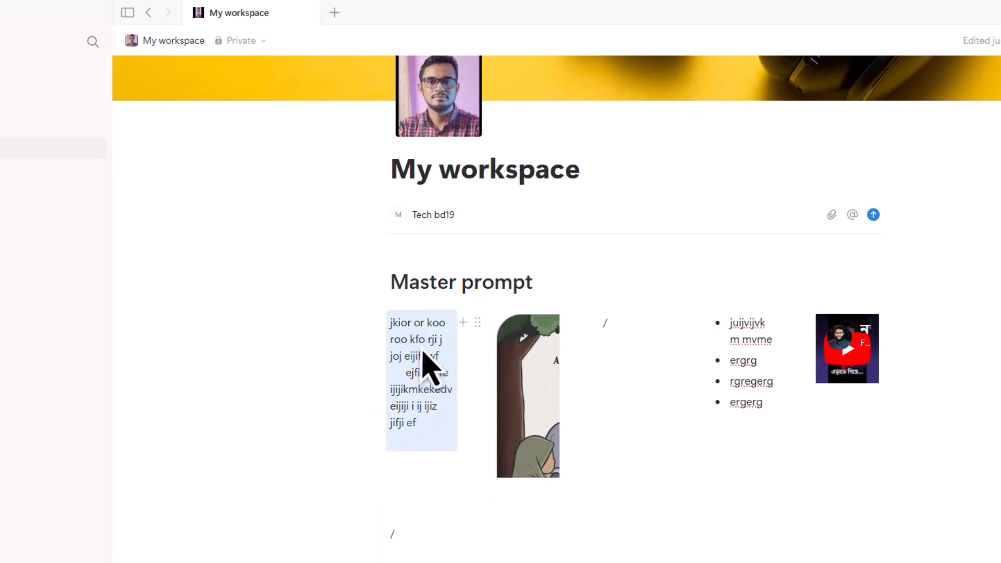
{"action": "left_click", "coordinate": [398, 347]}
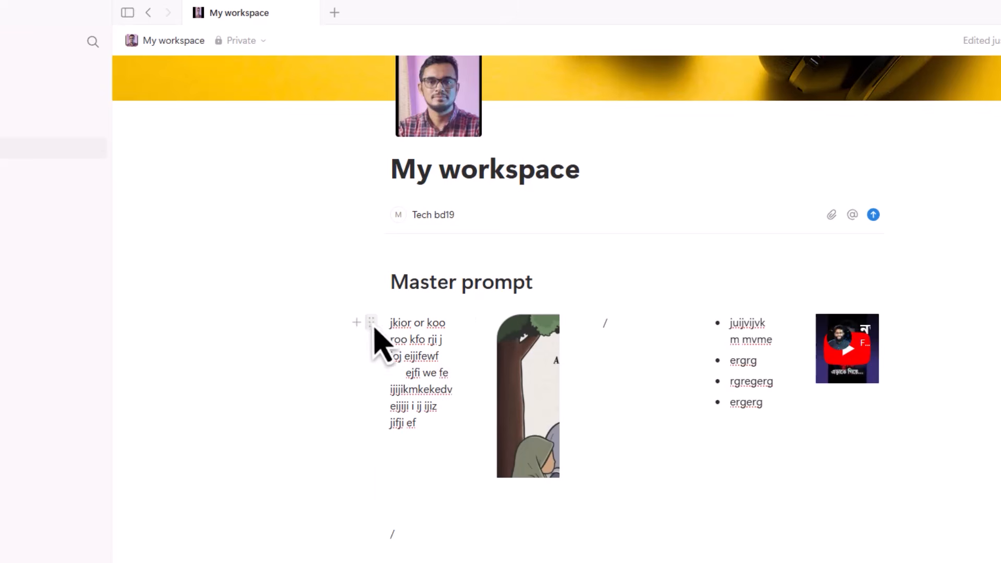
- Give the Master prompt text block a blue background
{"action": "left_click", "coordinate": [370, 337]}
{"action": "mouse_move", "coordinate": [263, 264]}
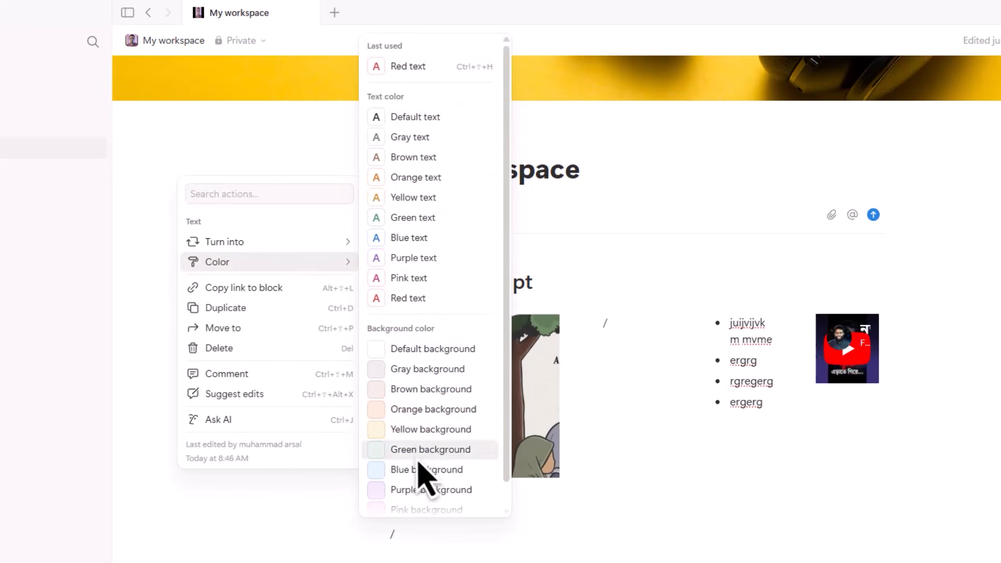
{"action": "scroll", "coordinate": [417, 428], "scroll_direction": "down", "scroll_amount": 1}
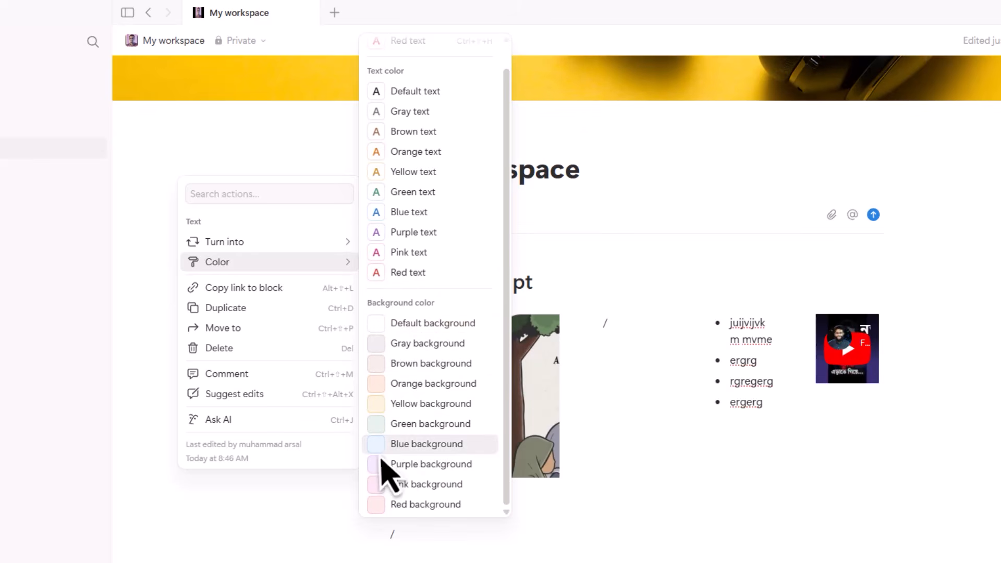
{"action": "left_click", "coordinate": [396, 451]}
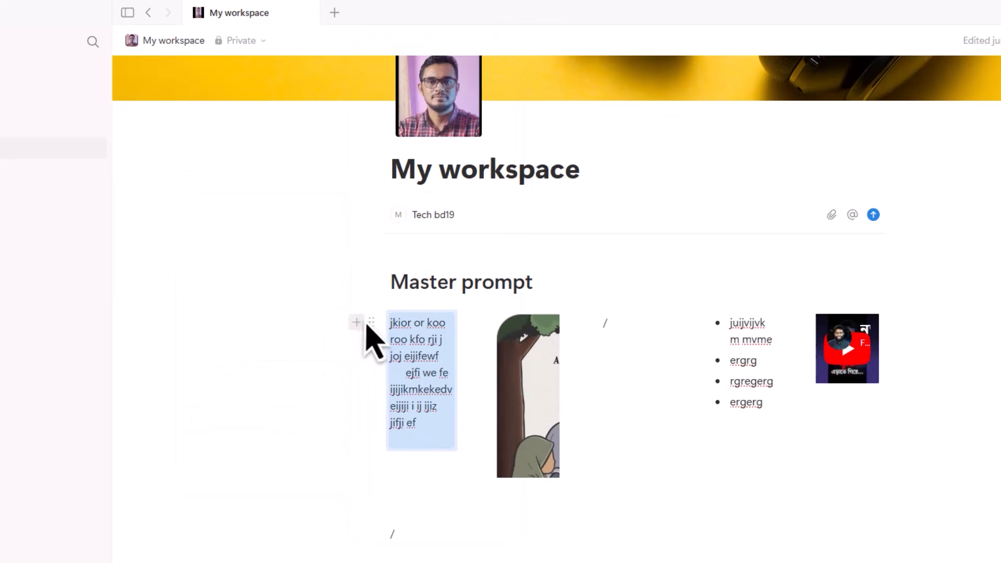
- Change the Master prompt text block's colour to pink text instead
{"action": "left_click", "coordinate": [371, 323]}
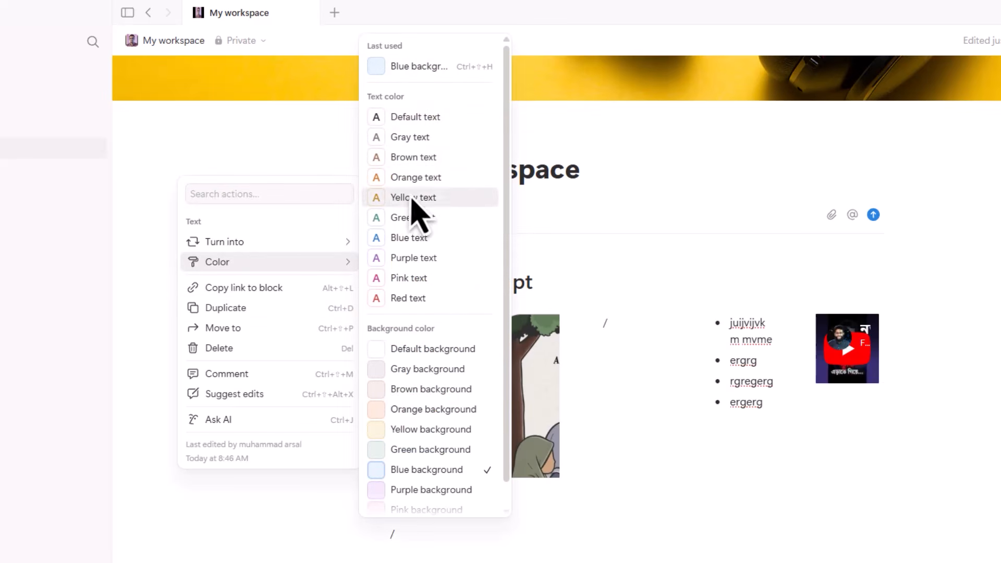
{"action": "left_click", "coordinate": [410, 278]}
{"action": "left_click", "coordinate": [443, 476]}
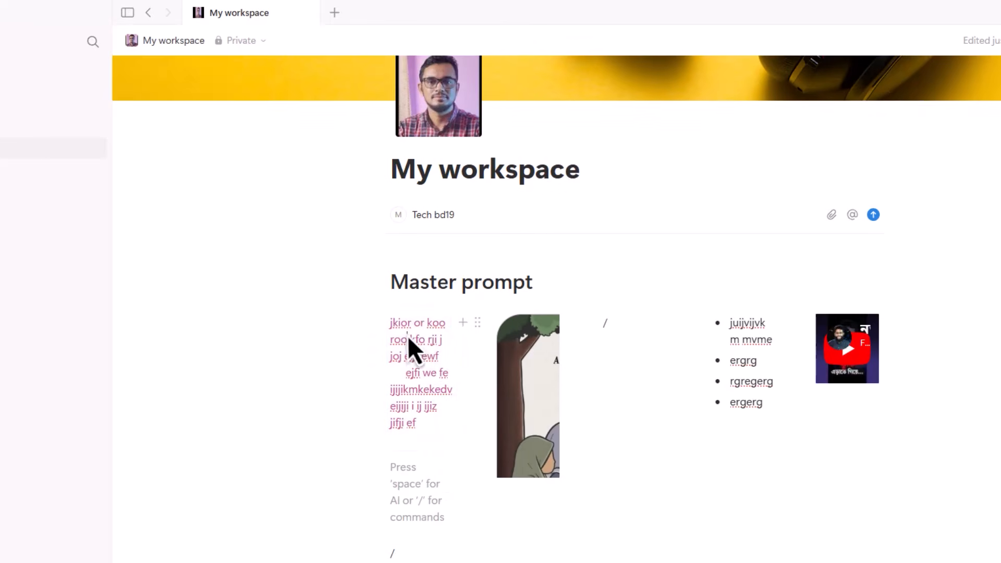
{"action": "triple_click", "coordinate": [409, 344]}
{"action": "left_click", "coordinate": [372, 326]}
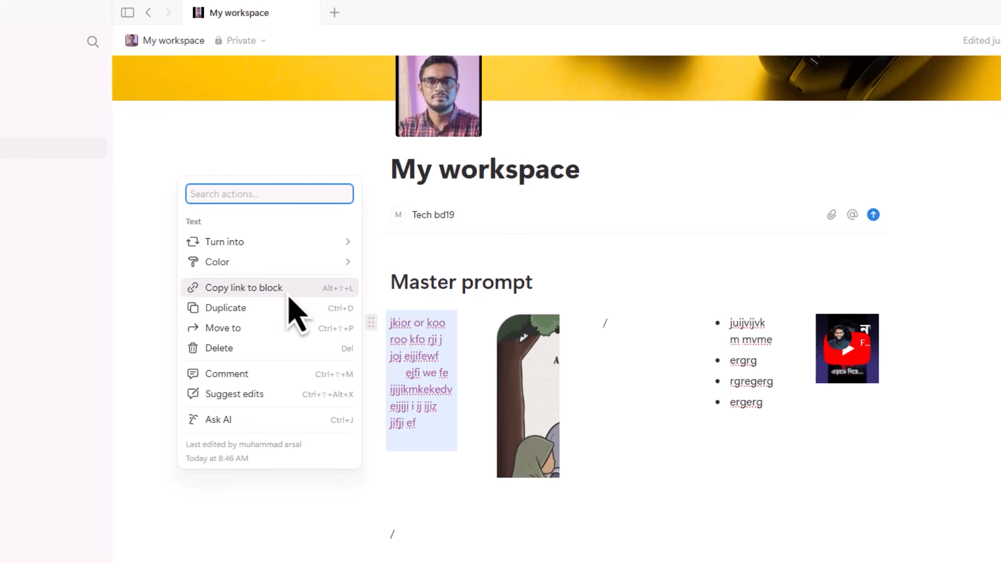
{"action": "key", "text": "Escape"}
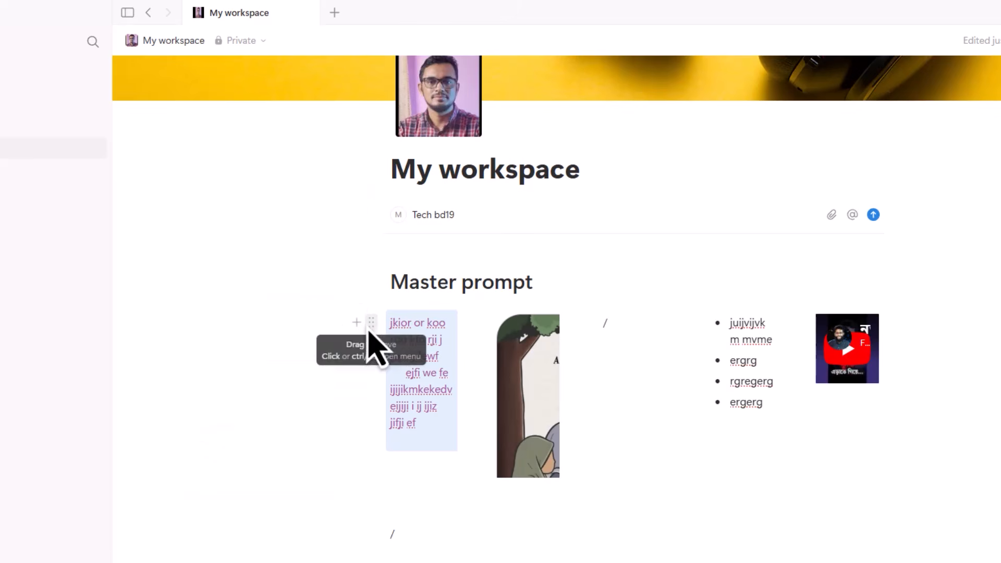
{"action": "left_click", "coordinate": [370, 325]}
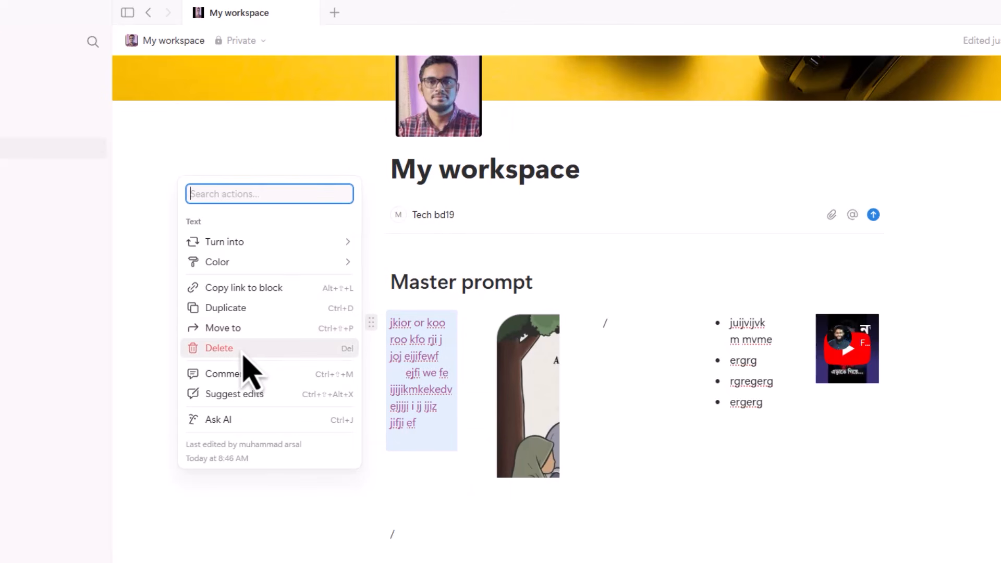
{"action": "left_click", "coordinate": [394, 340]}
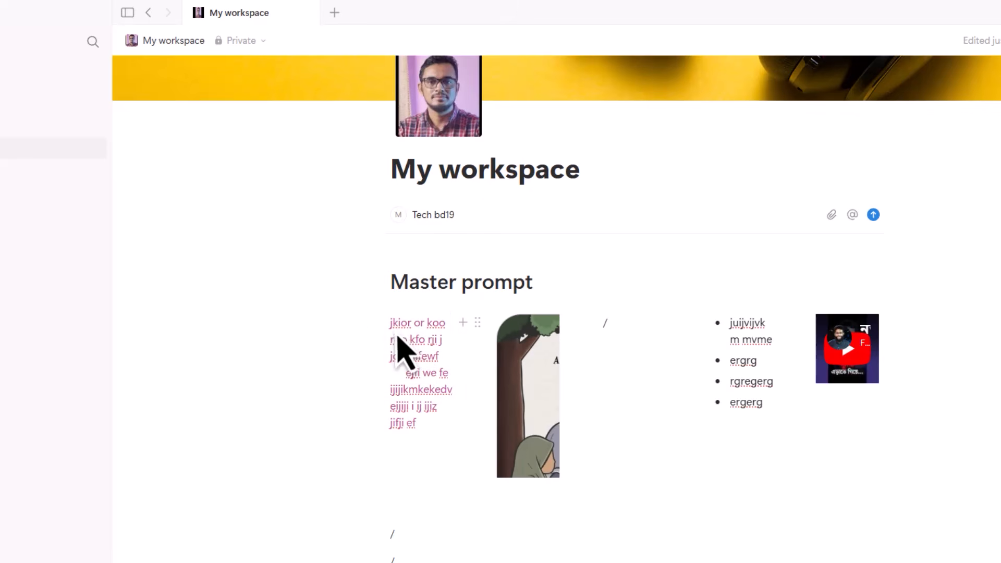
{"action": "left_click_drag", "start_coordinate": [393, 328], "coordinate": [425, 436]}
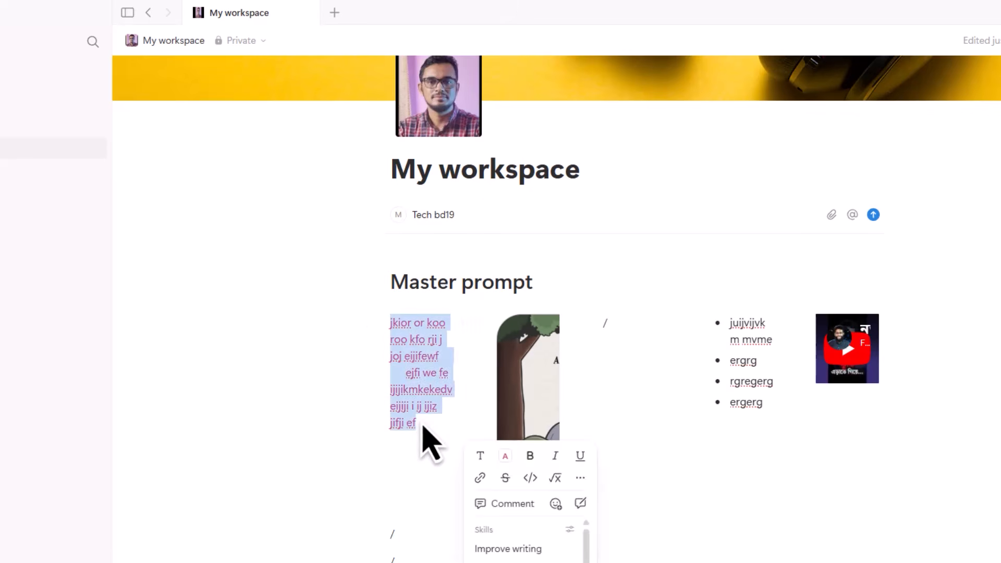
{"action": "scroll", "coordinate": [470, 396], "scroll_direction": "down", "scroll_amount": 3}
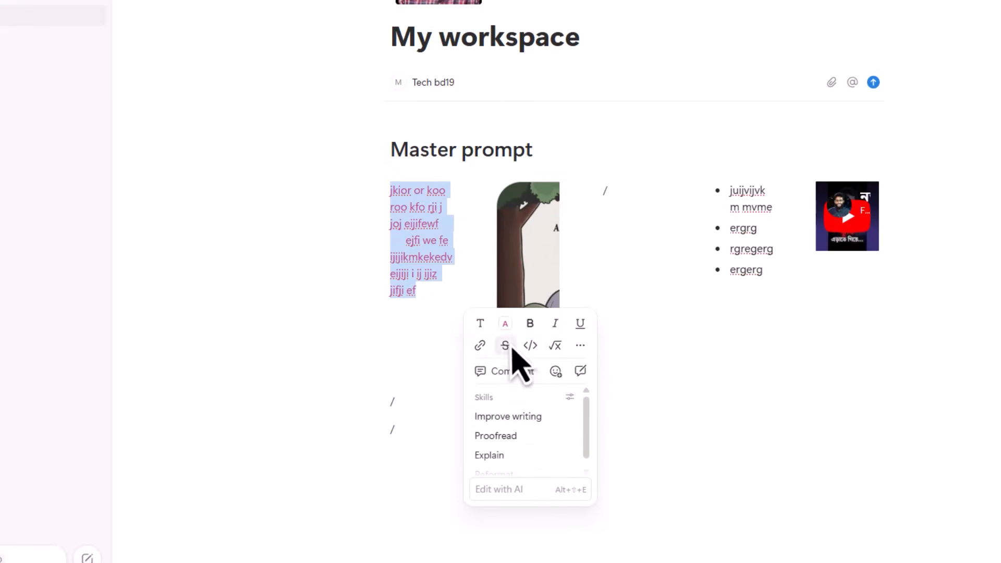
{"action": "left_click", "coordinate": [480, 324]}
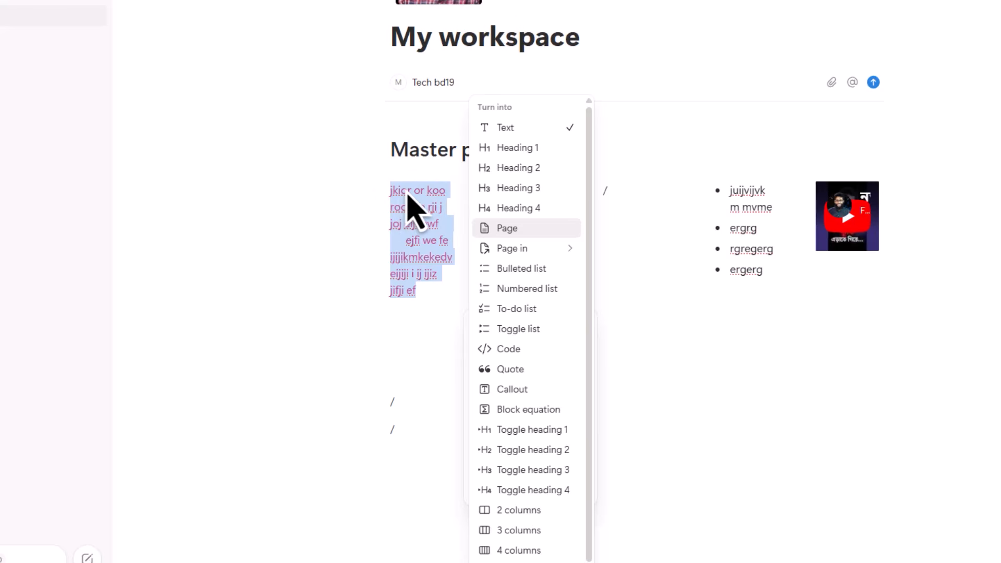
{"action": "double_click", "coordinate": [417, 224]}
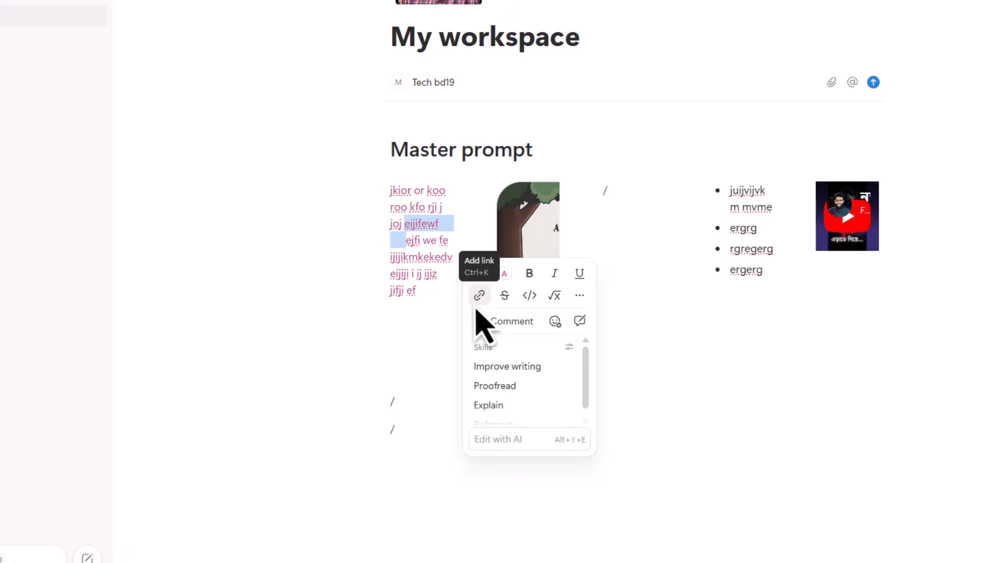
{"action": "left_click", "coordinate": [436, 224]}
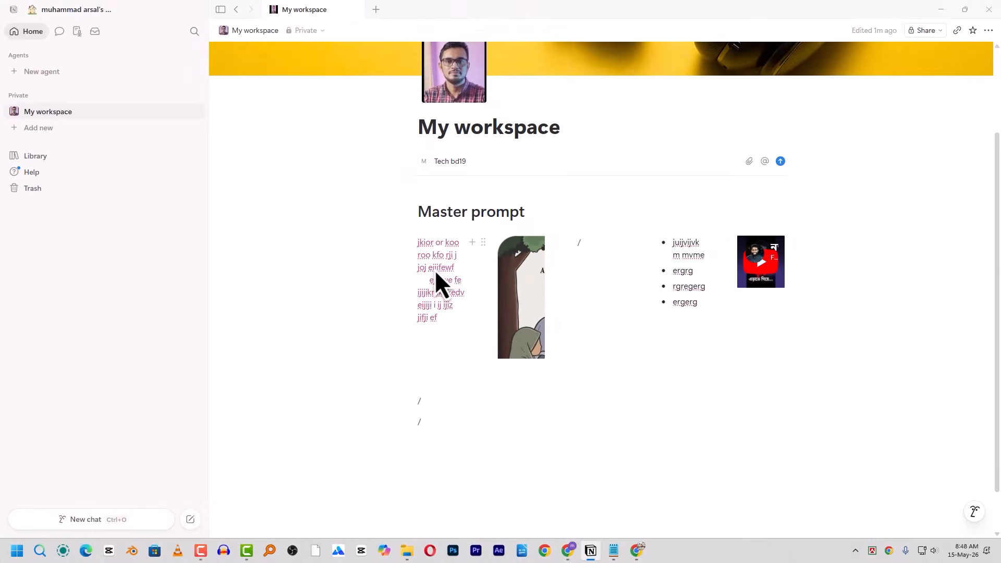
- Copy the Pinterest pin's web address from the browser
{"action": "left_click", "coordinate": [645, 552]}
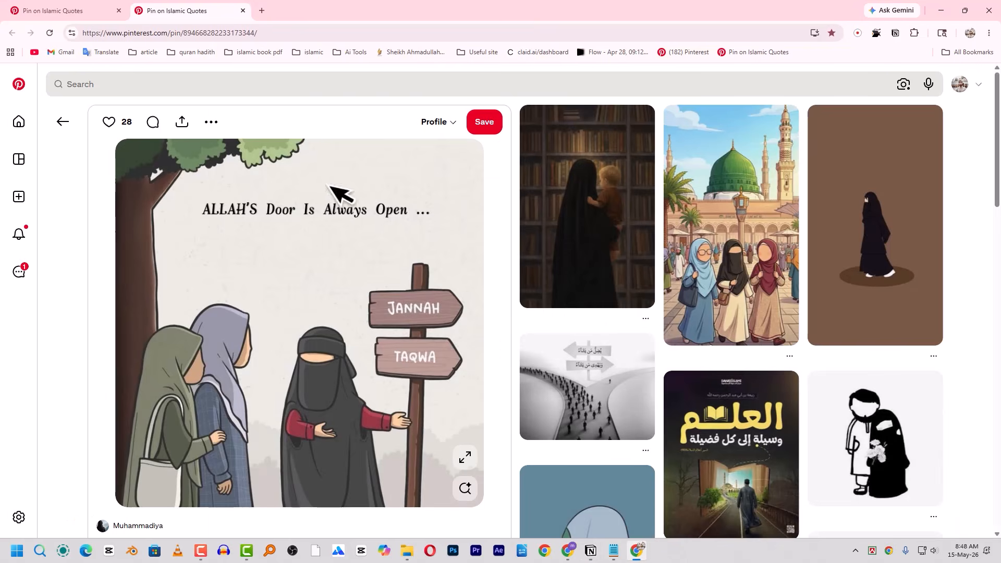
{"action": "left_click", "coordinate": [173, 33]}
{"action": "right_click", "coordinate": [173, 35]}
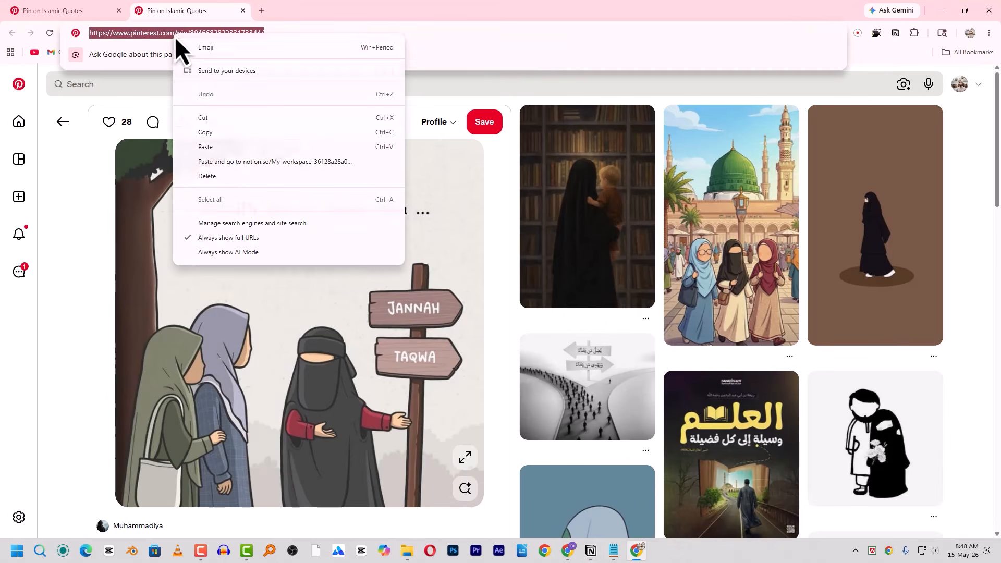
{"action": "left_click", "coordinate": [214, 132]}
{"action": "key", "text": "alt+Tab"}
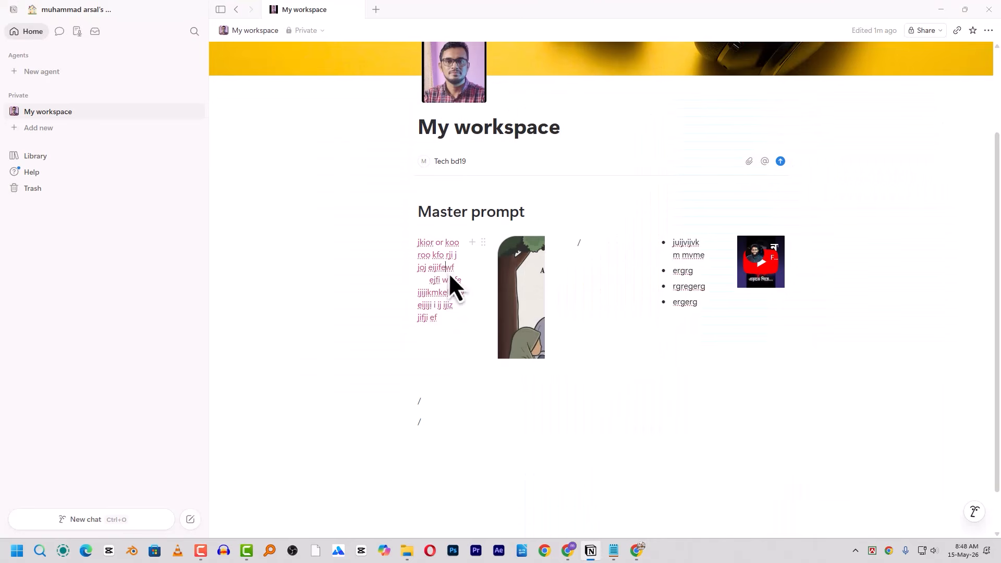
- Link the selected text to the Pinterest address and test the link
{"action": "left_click_drag", "start_coordinate": [418, 243], "coordinate": [436, 351]}
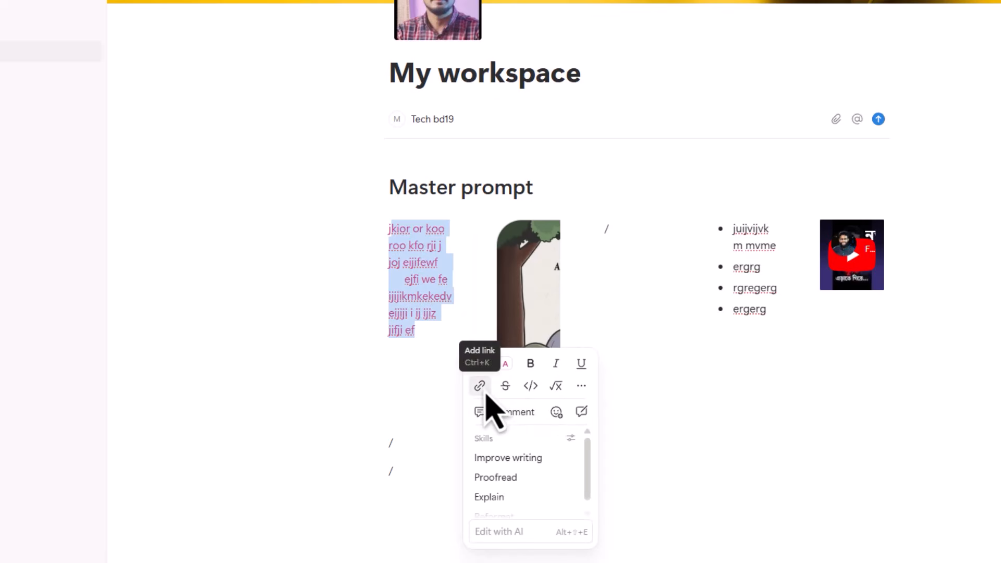
{"action": "left_click", "coordinate": [480, 386]}
{"action": "key", "text": "ctrl+v"}
{"action": "key", "text": "Return"}
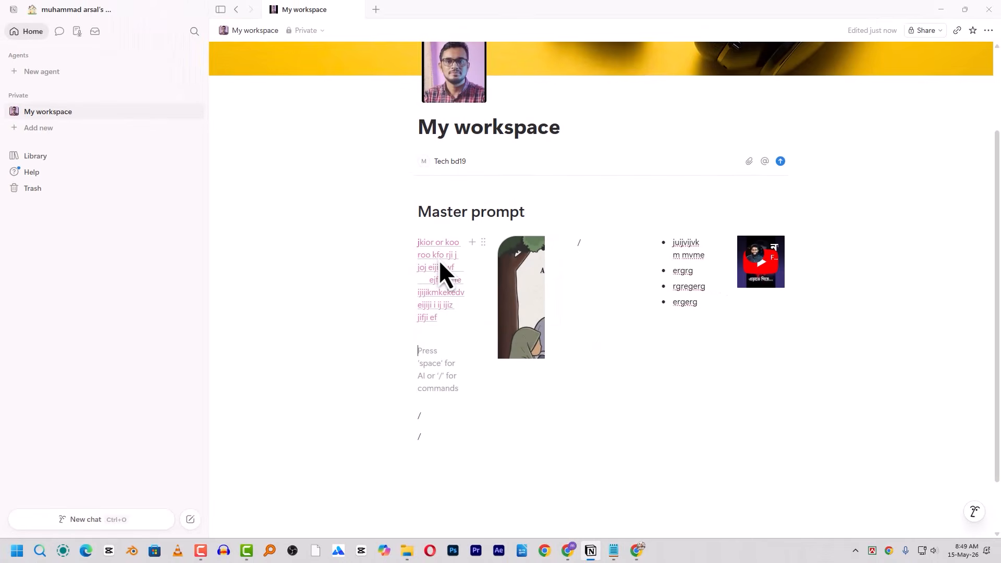
{"action": "left_click", "coordinate": [439, 258]}
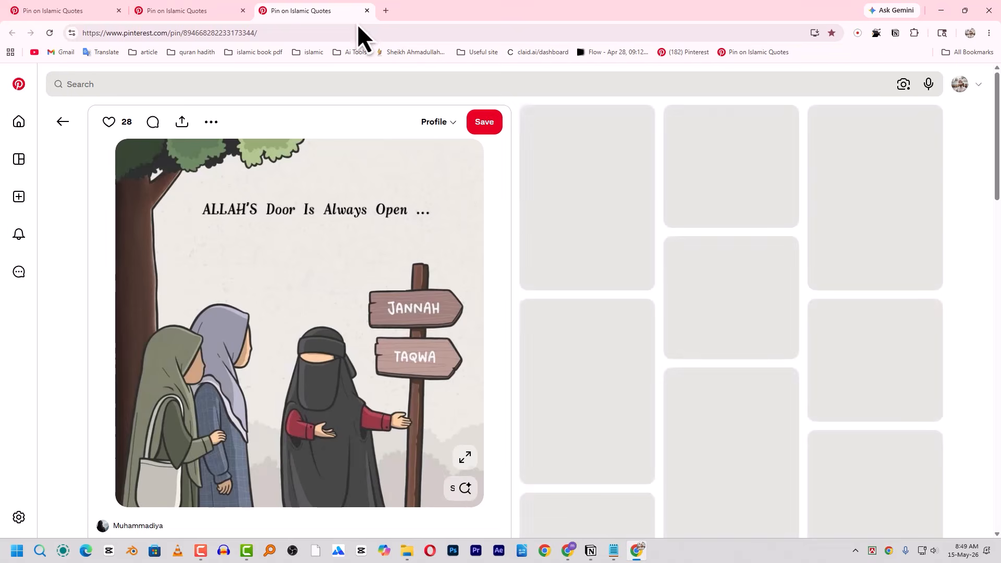
- Delete all the Master prompt blocks from My workspace
{"action": "key", "text": "alt+Tab"}
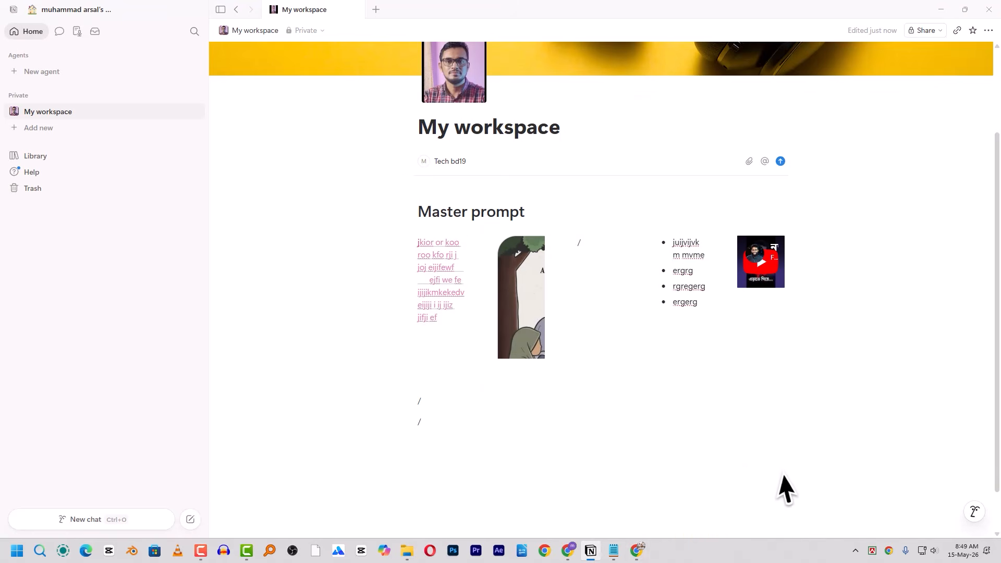
{"action": "left_click_drag", "start_coordinate": [786, 475], "coordinate": [246, 195]}
{"action": "key", "text": "Delete"}
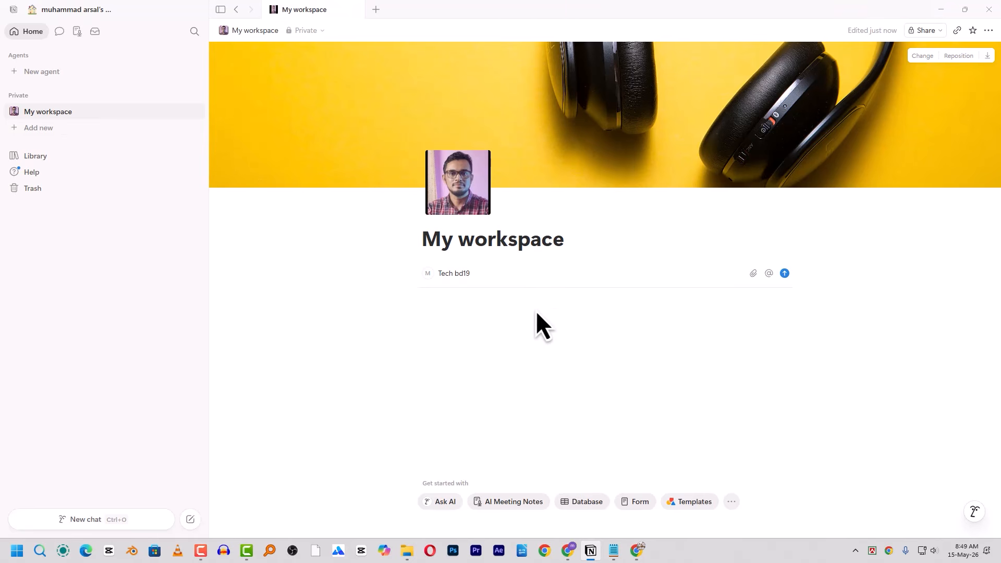
- Insert a blank subpage below the title using the /p slash menu's Page option
{"action": "left_click", "coordinate": [485, 319]}
{"action": "type", "text": "/"}
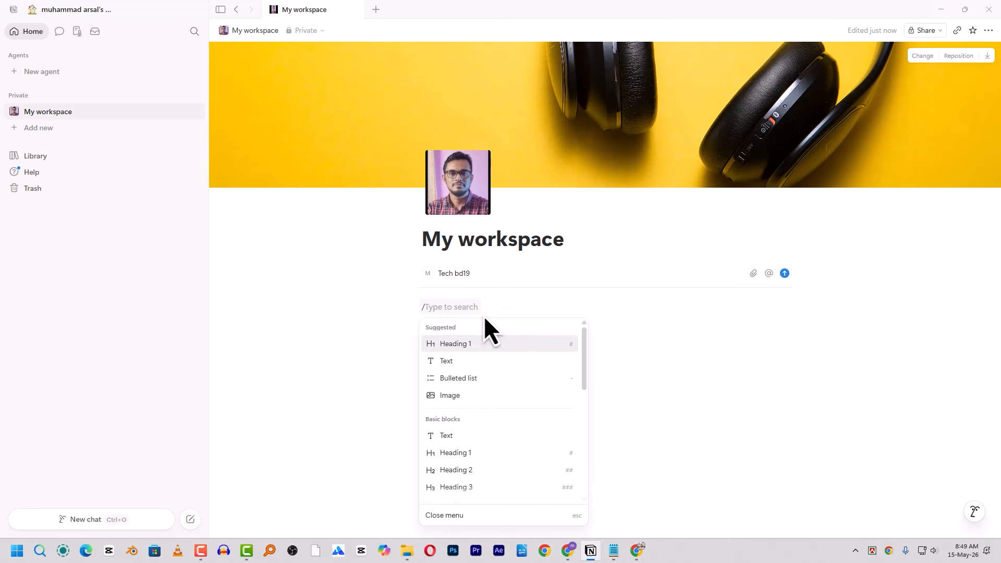
{"action": "scroll", "coordinate": [477, 360], "scroll_direction": "down", "scroll_amount": 1}
{"action": "scroll", "coordinate": [479, 370], "scroll_direction": "down", "scroll_amount": 2}
{"action": "scroll", "coordinate": [481, 366], "scroll_direction": "up", "scroll_amount": 4}
{"action": "type", "text": "p"}
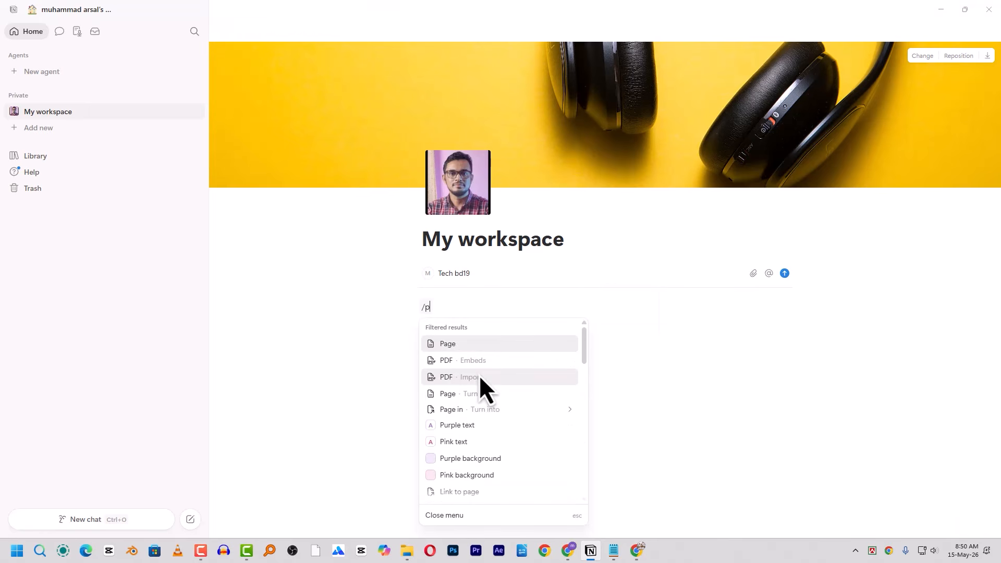
{"action": "left_click", "coordinate": [475, 344]}
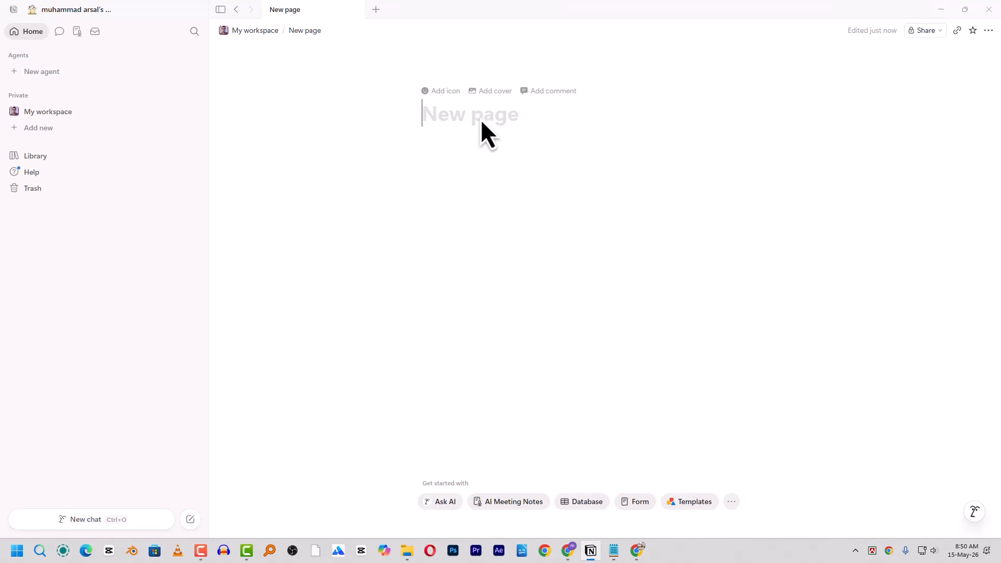
- Title the subpage 'Idea' and give it the green lightbulb icon found by searching 'idea'
{"action": "type", "text": "Idea"}
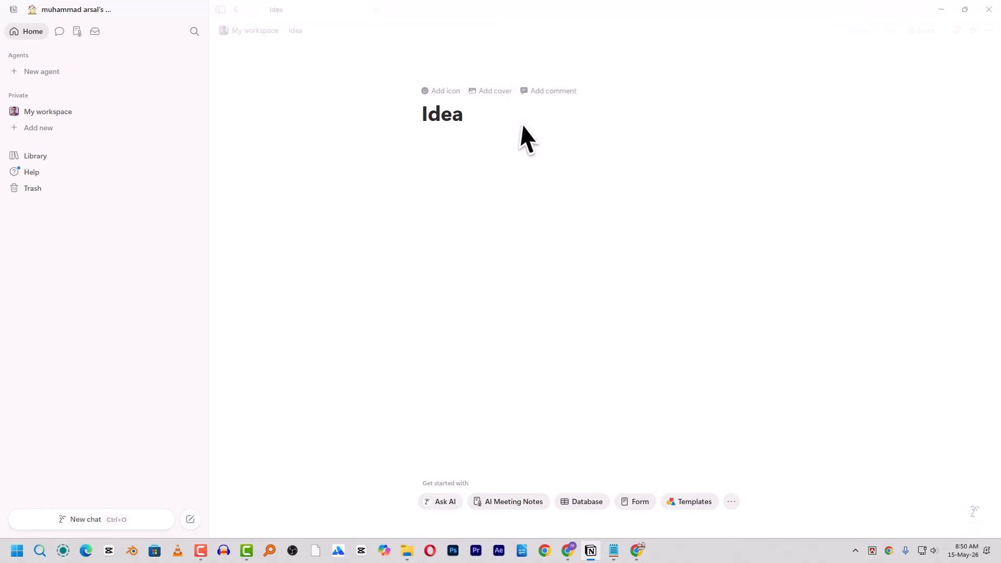
{"action": "left_click", "coordinate": [443, 92]}
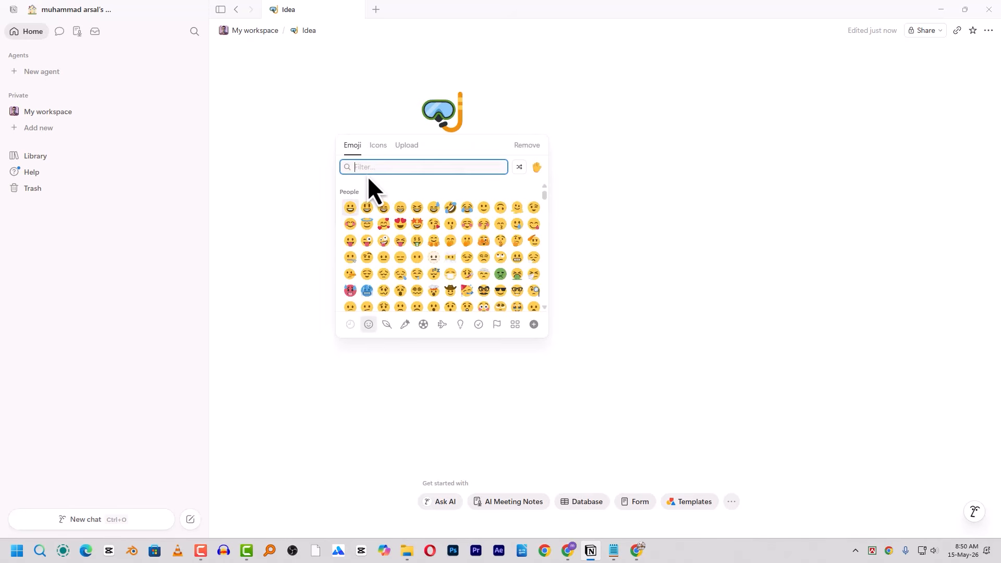
{"action": "left_click", "coordinate": [377, 147]}
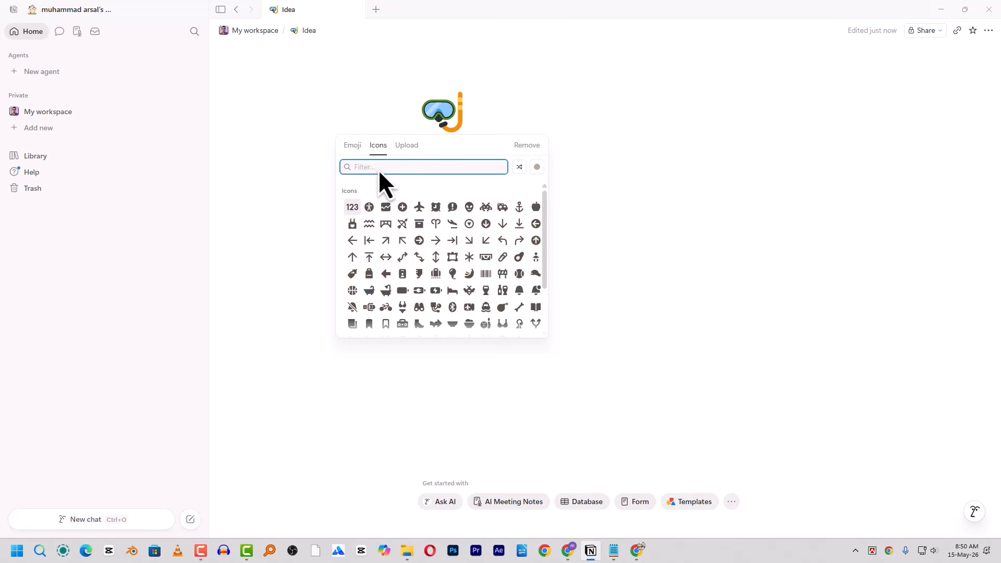
{"action": "type", "text": "idea"}
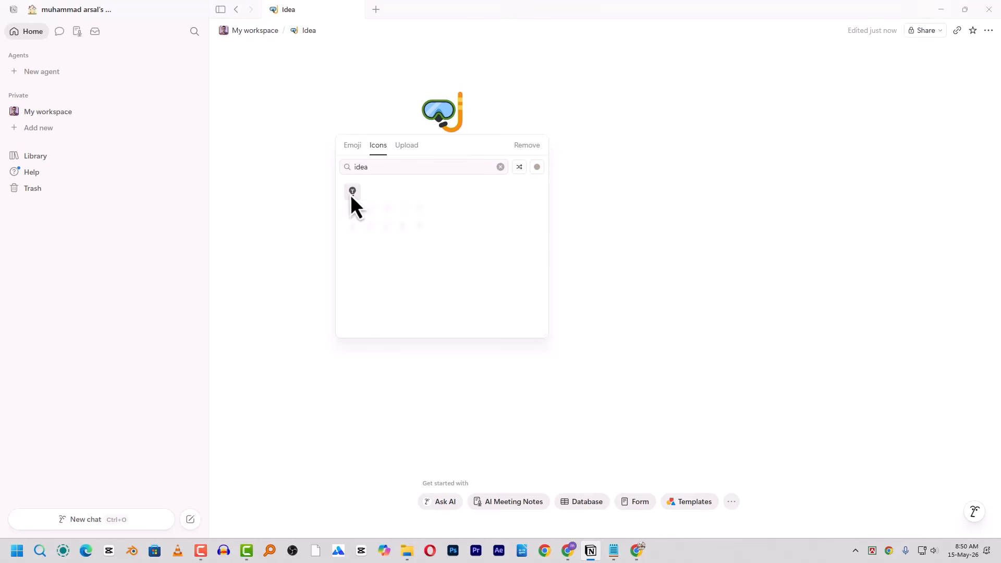
{"action": "mouse_move", "coordinate": [353, 201]}
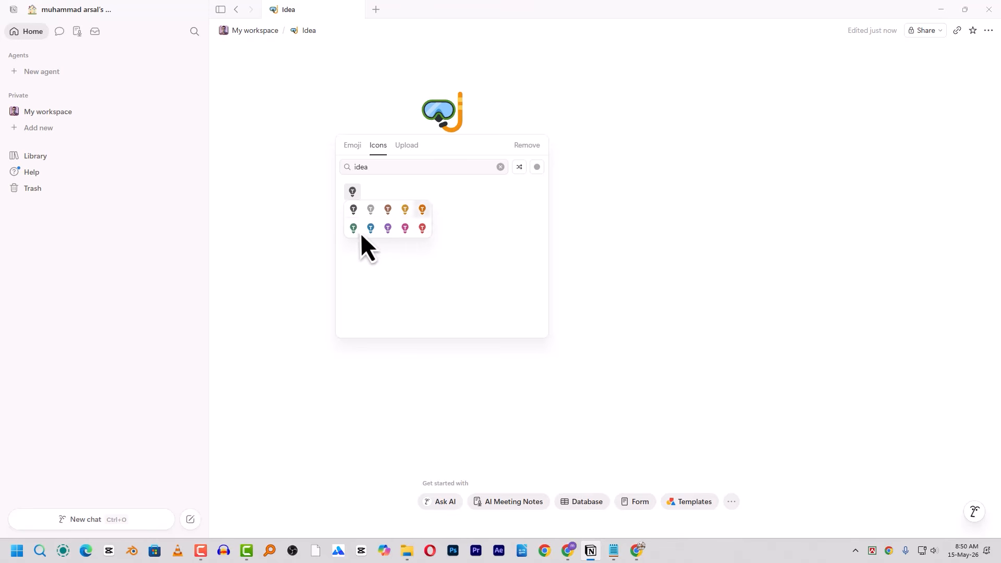
{"action": "left_click", "coordinate": [354, 228]}
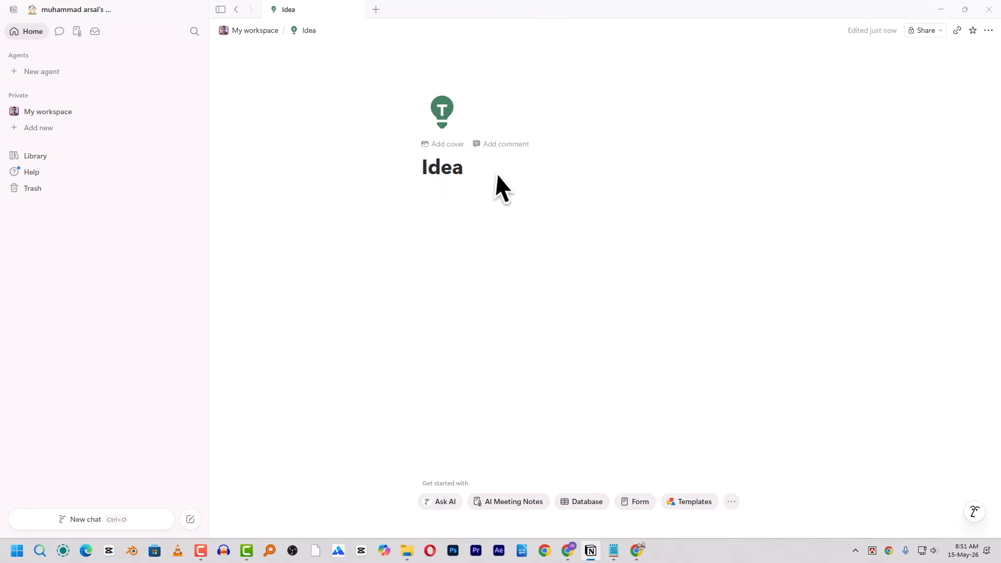
{"action": "left_click", "coordinate": [433, 216]}
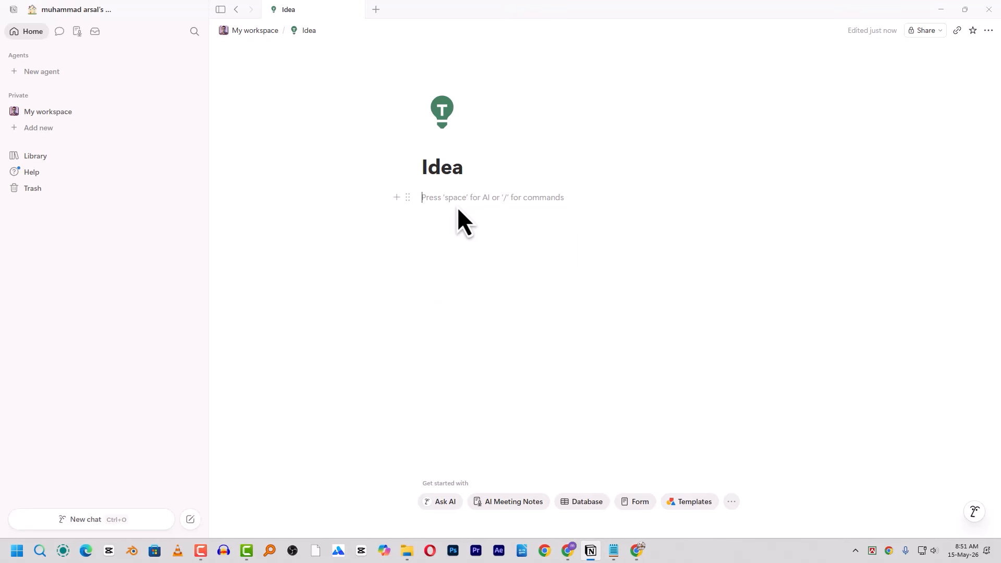
{"action": "type", "text": "/"}
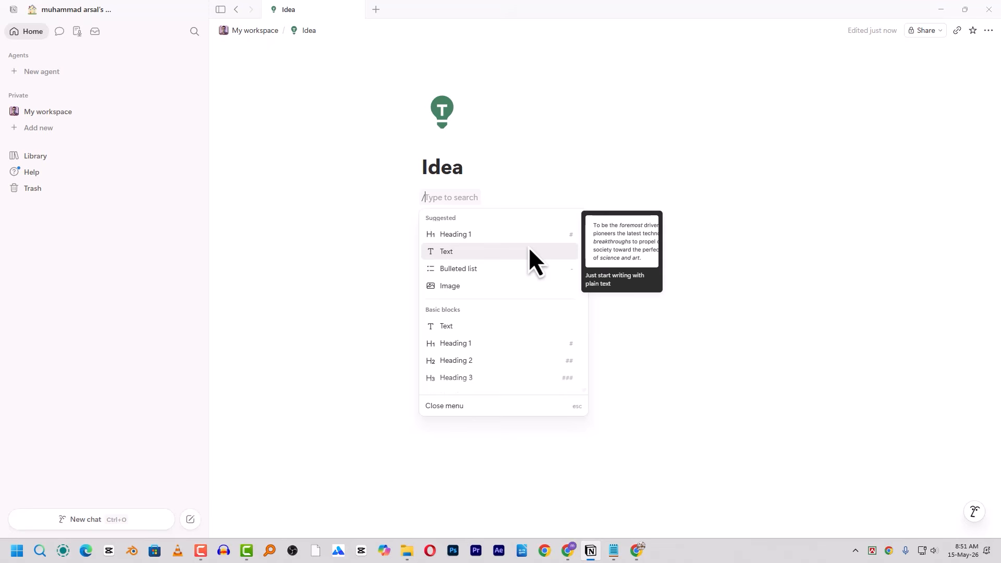
{"action": "left_click", "coordinate": [472, 272]}
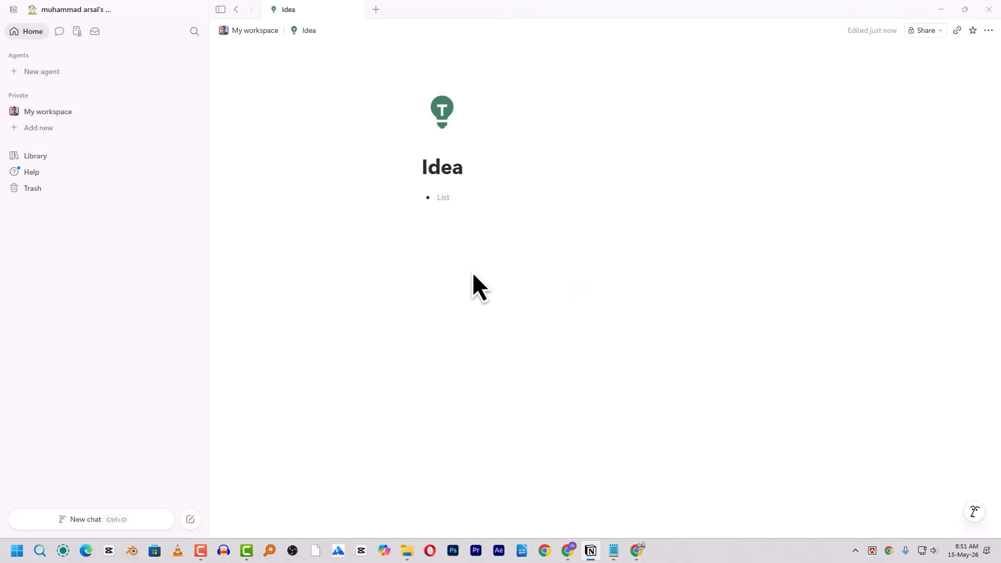
{"action": "type", "text": "ujsnv"}
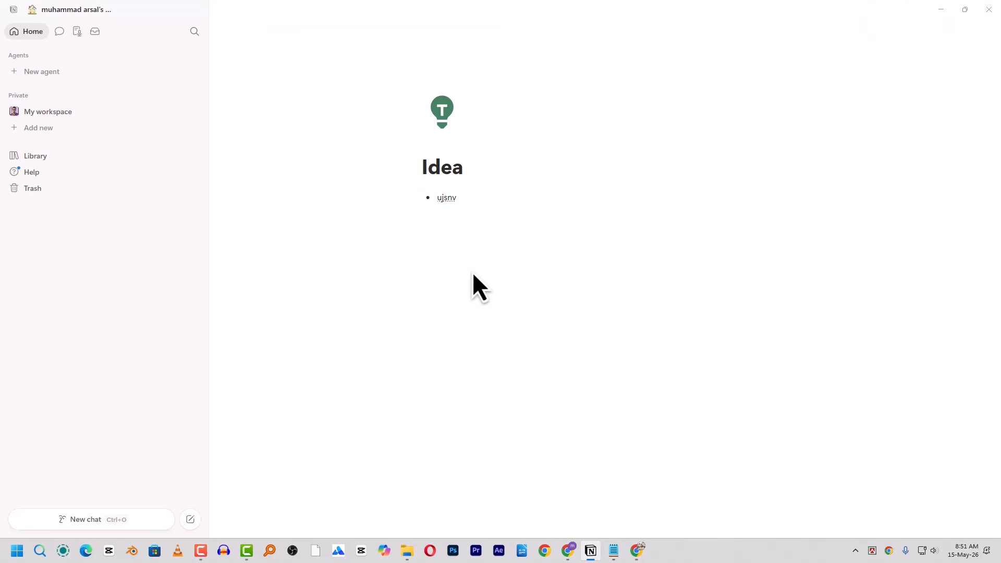
{"action": "key", "text": "Return"}
{"action": "type", "text": "02"}
{"action": "key", "text": "BackSpace"}
{"action": "key", "text": "BackSpace"}
{"action": "key", "text": "BackSpace"}
{"action": "key", "text": "BackSpace"}
{"action": "key", "text": "BackSpace"}
{"action": "key", "text": "BackSpace"}
{"action": "key", "text": "BackSpace"}
{"action": "key", "text": "BackSpace"}
{"action": "key", "text": "BackSpace"}
{"action": "key", "text": "BackSpace"}
{"action": "key", "text": "BackSpace"}
{"action": "key", "text": "Return"}
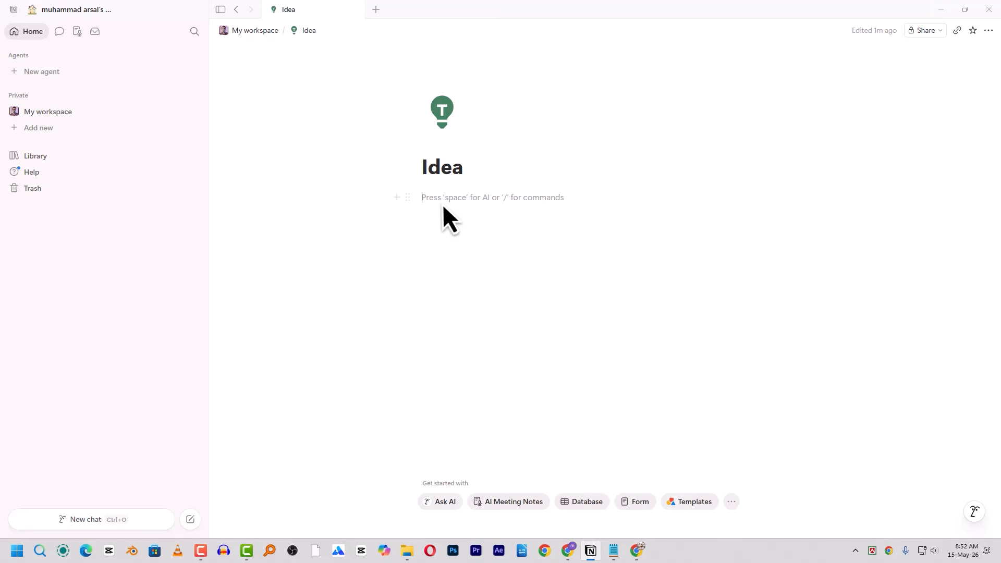
- Insert an inline table database with a new empty data source using /tab
{"action": "type", "text": "/"}
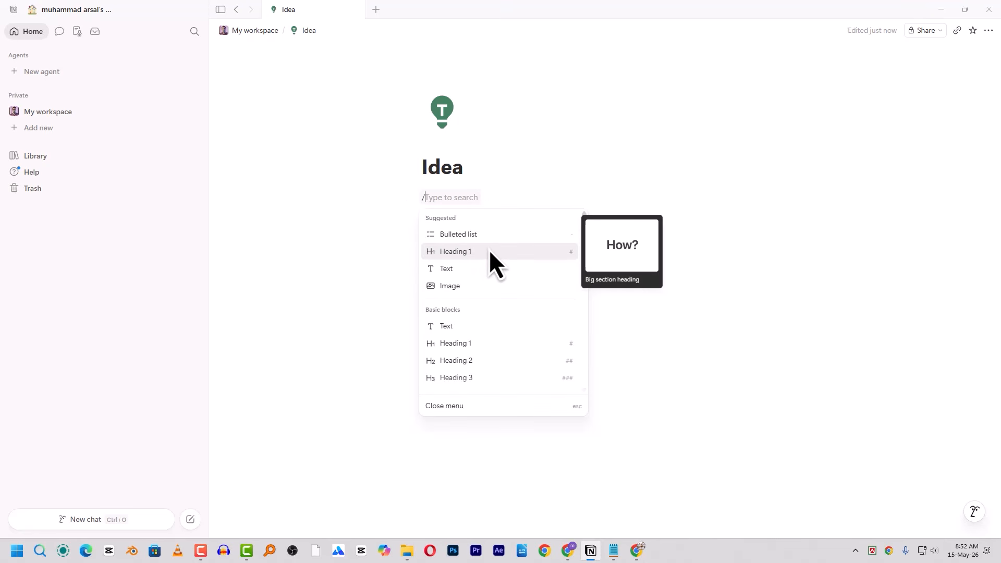
{"action": "type", "text": "tab"}
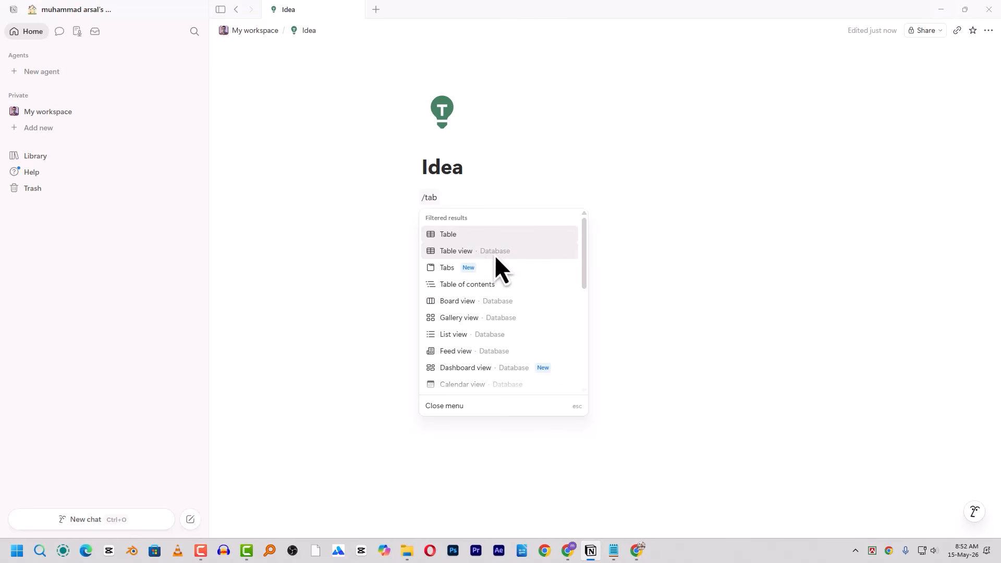
{"action": "left_click", "coordinate": [495, 253]}
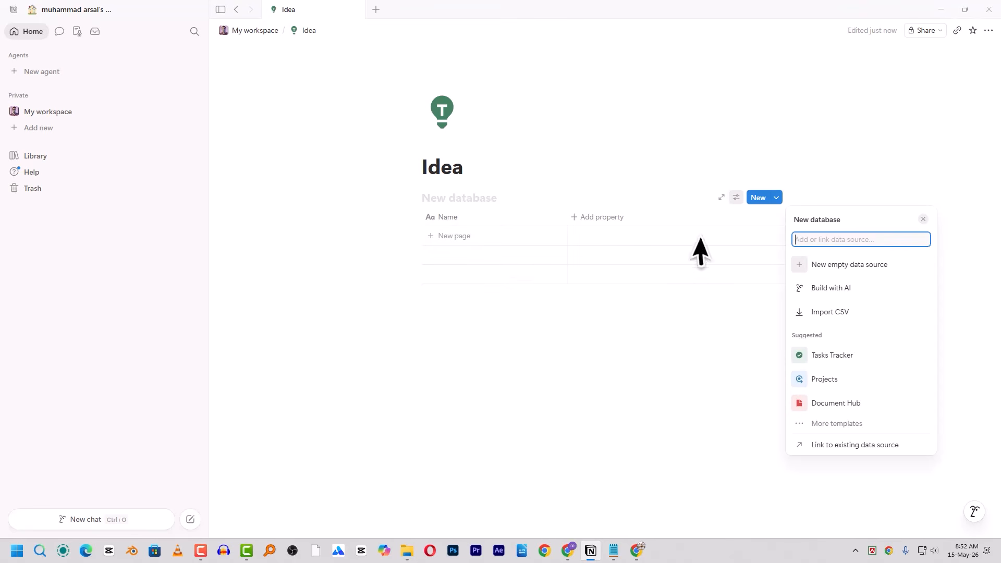
{"action": "left_click", "coordinate": [892, 265]}
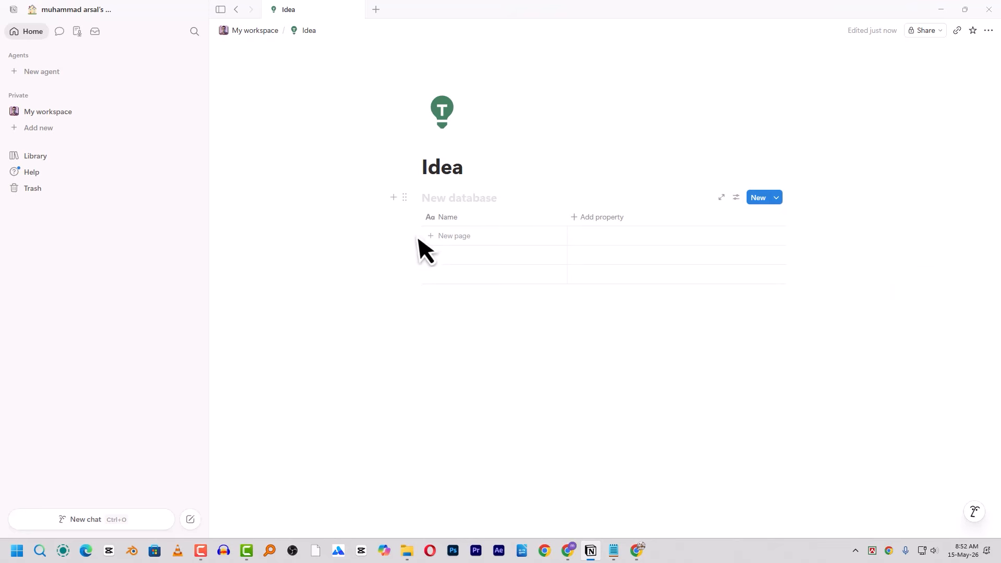
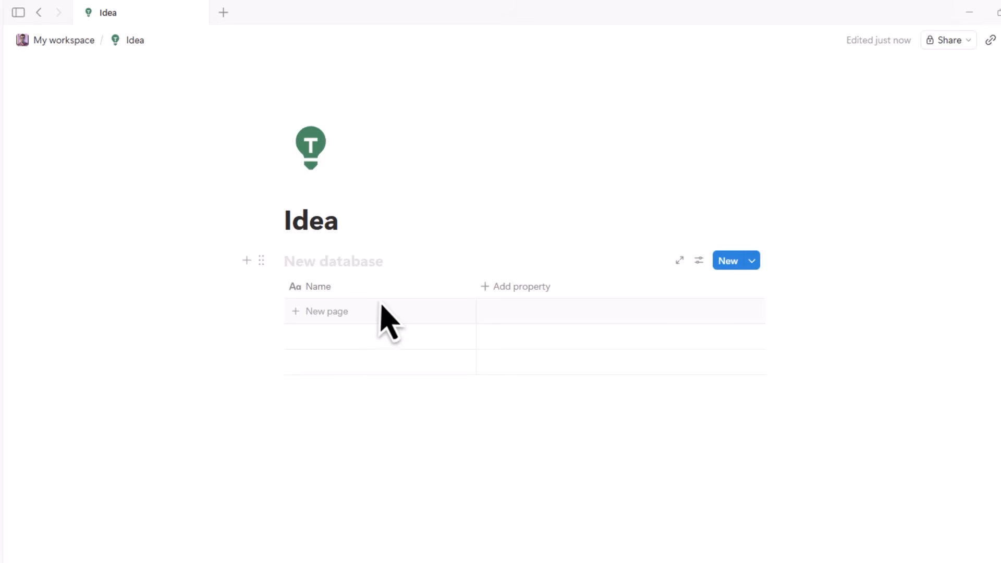
- Inspect the Name column's settings and name text, leaving it unchanged
{"action": "left_click", "coordinate": [327, 295]}
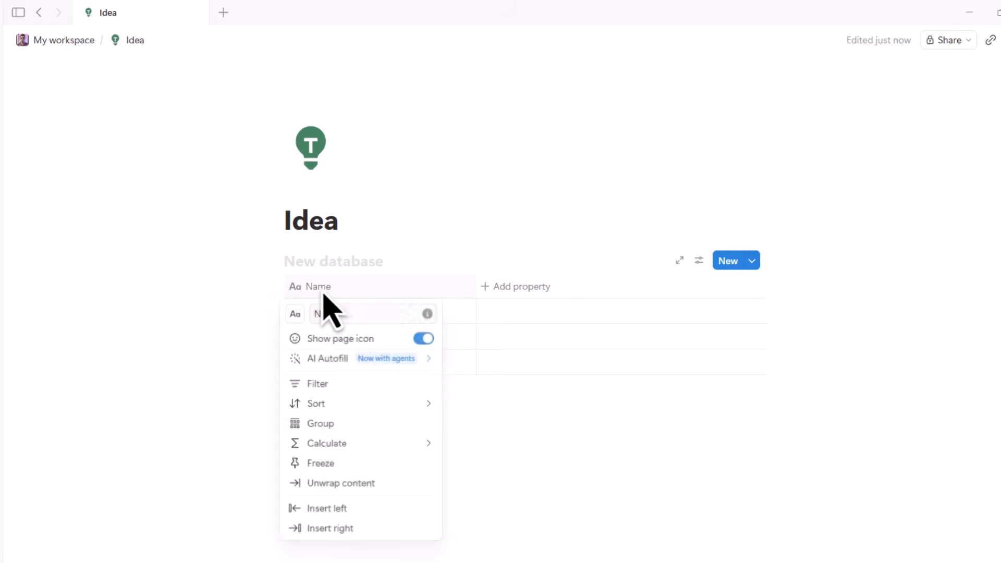
{"action": "left_click", "coordinate": [355, 295]}
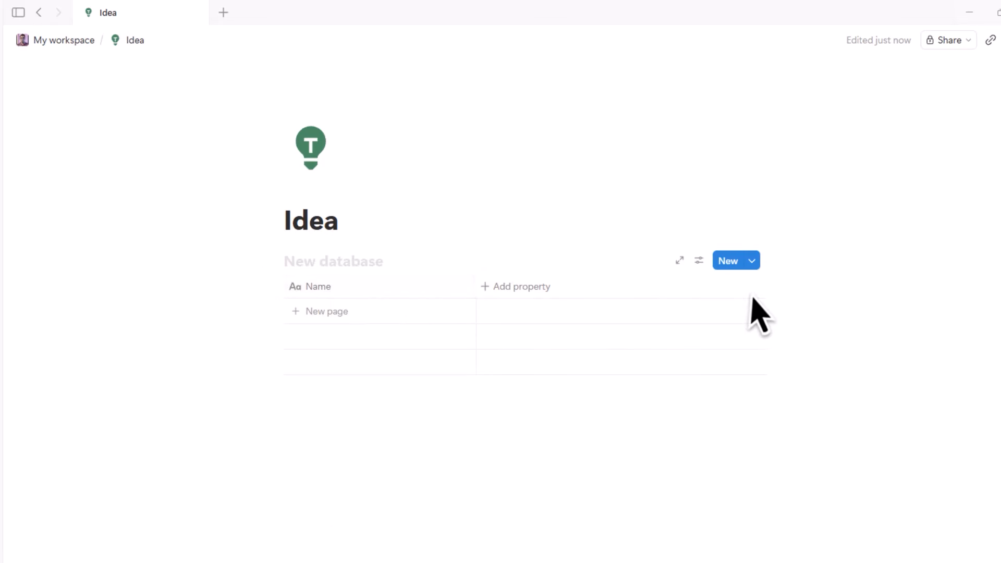
{"action": "left_click", "coordinate": [321, 296]}
{"action": "left_click", "coordinate": [319, 294]}
{"action": "left_click", "coordinate": [342, 296]}
{"action": "left_click_drag", "start_coordinate": [370, 308], "coordinate": [316, 324]}
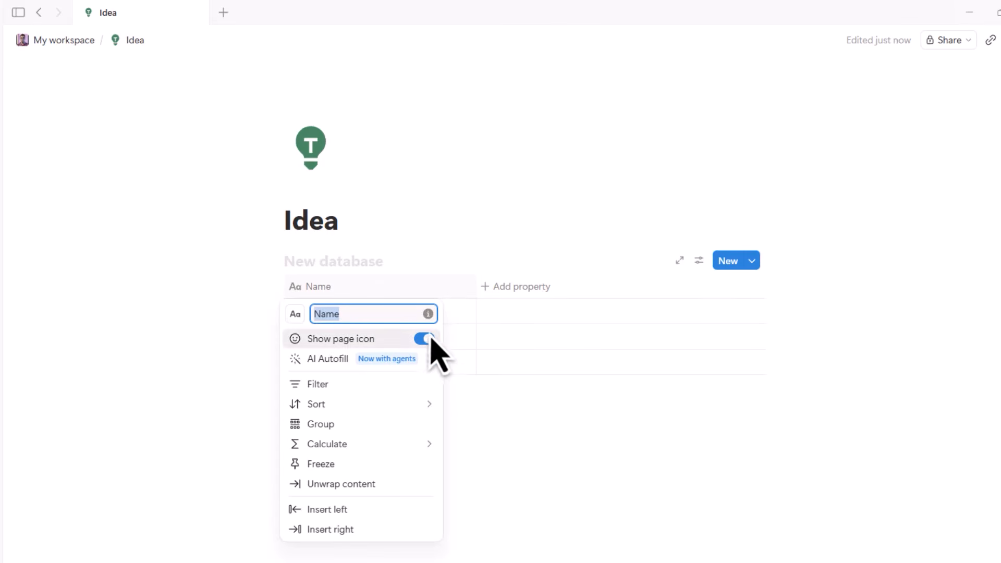
{"action": "left_click", "coordinate": [491, 437]}
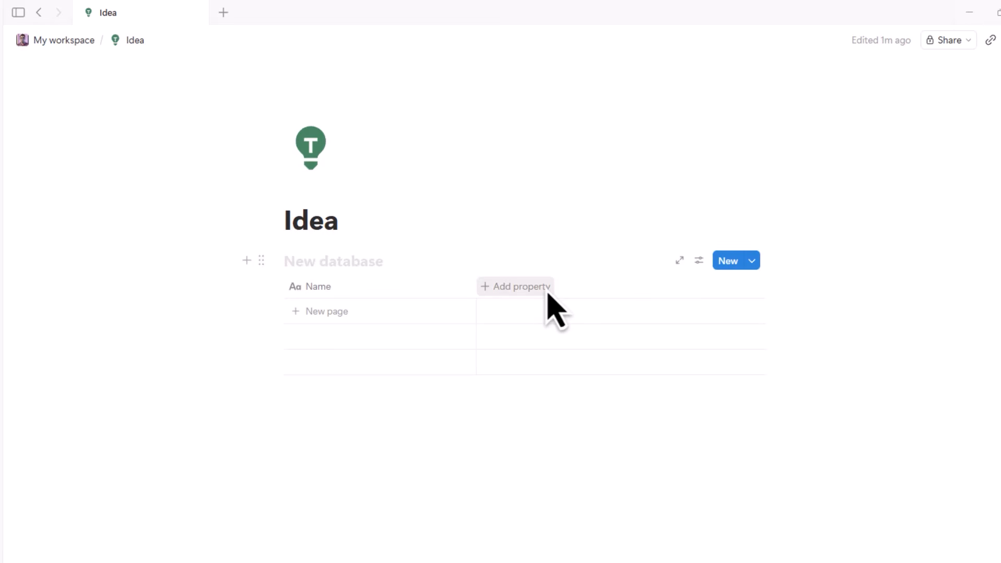
- Add a URL property column next to Name
{"action": "left_click", "coordinate": [499, 293]}
{"action": "mouse_move", "coordinate": [585, 344]}
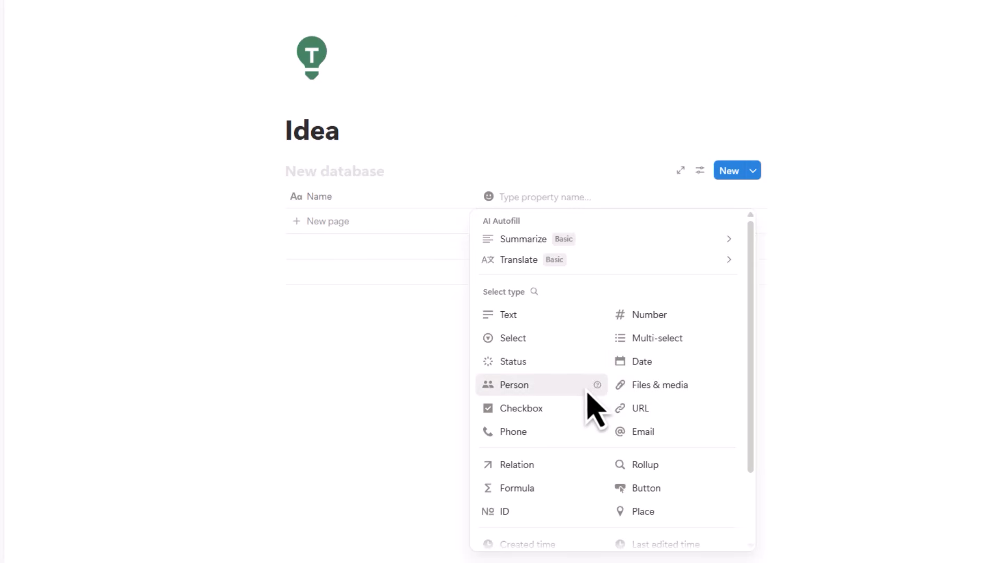
{"action": "mouse_move", "coordinate": [516, 239]}
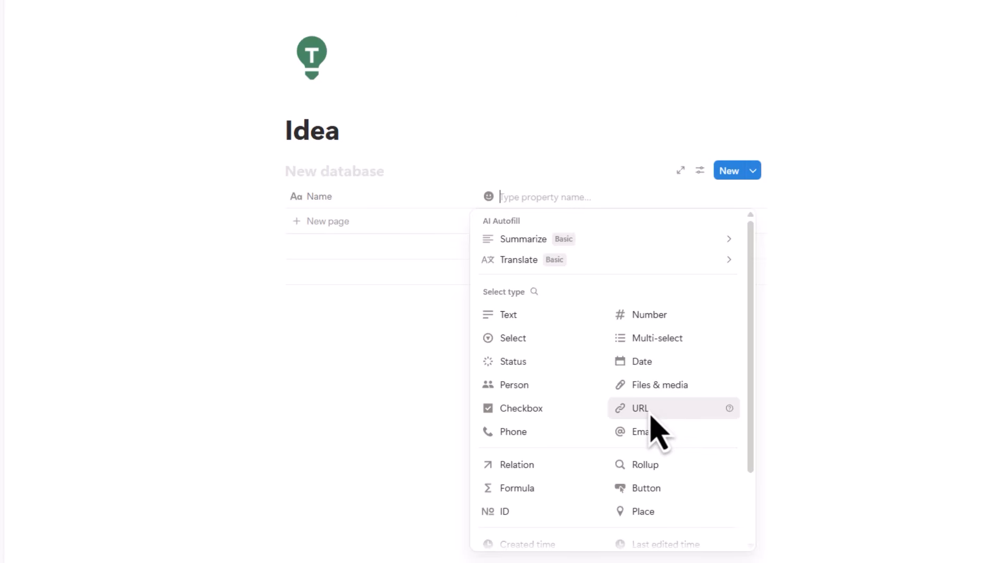
{"action": "left_click", "coordinate": [650, 413]}
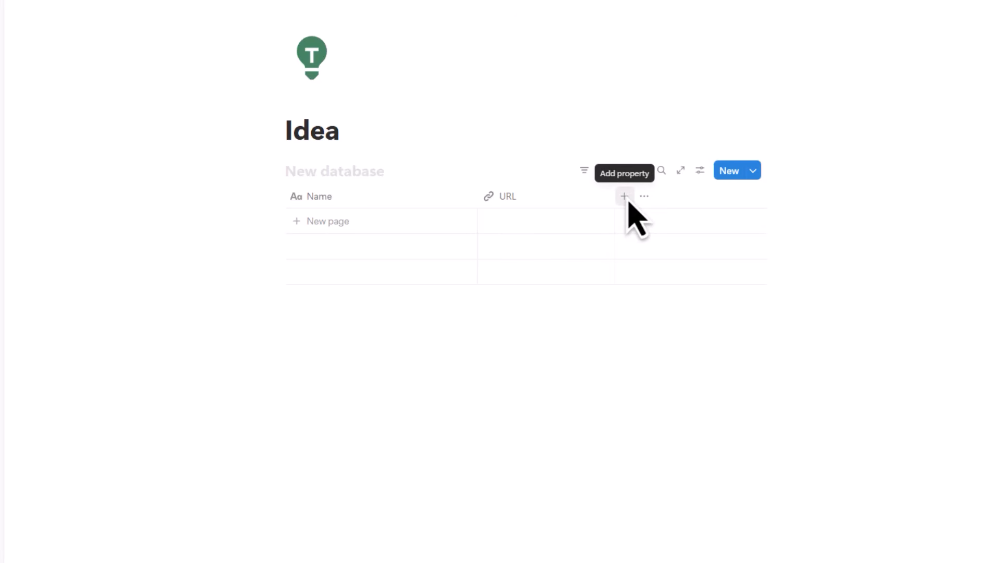
- Add a 'Google flow tutorial' row and copy the YouTube video's link from Chrome
{"action": "left_click", "coordinate": [344, 224]}
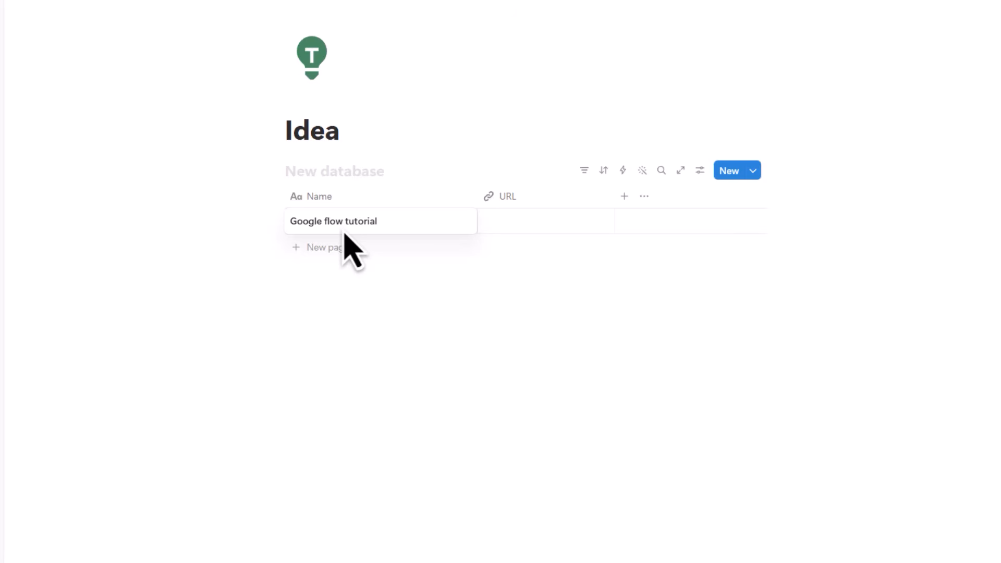
{"action": "key", "text": "Escape"}
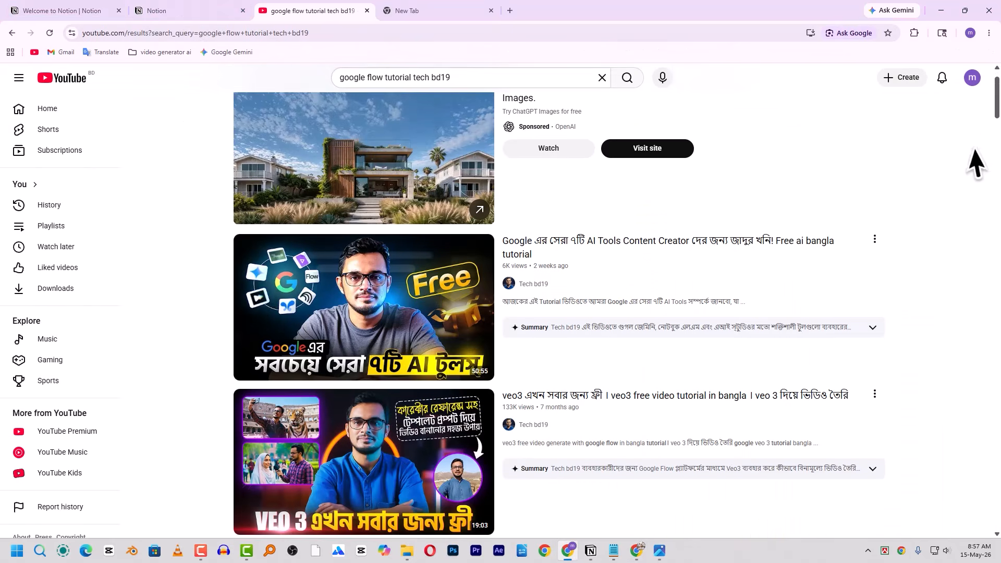
{"action": "right_click", "coordinate": [383, 273]}
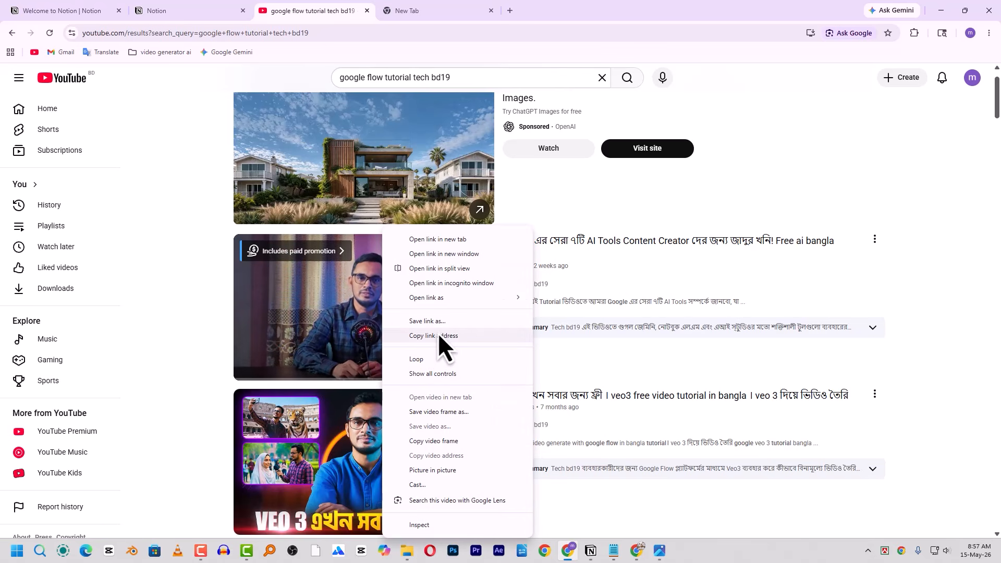
{"action": "left_click", "coordinate": [435, 337]}
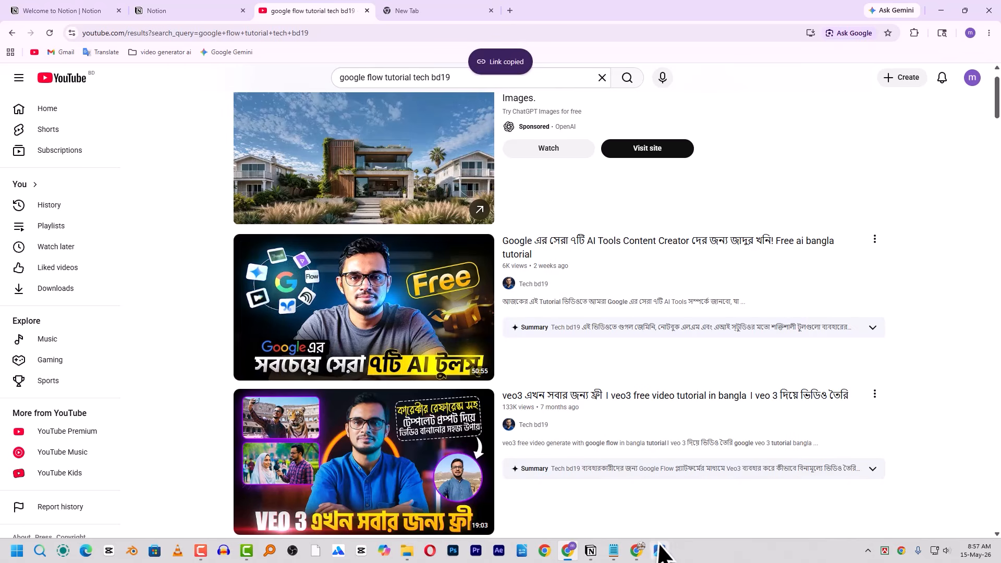
{"action": "left_click", "coordinate": [591, 551]}
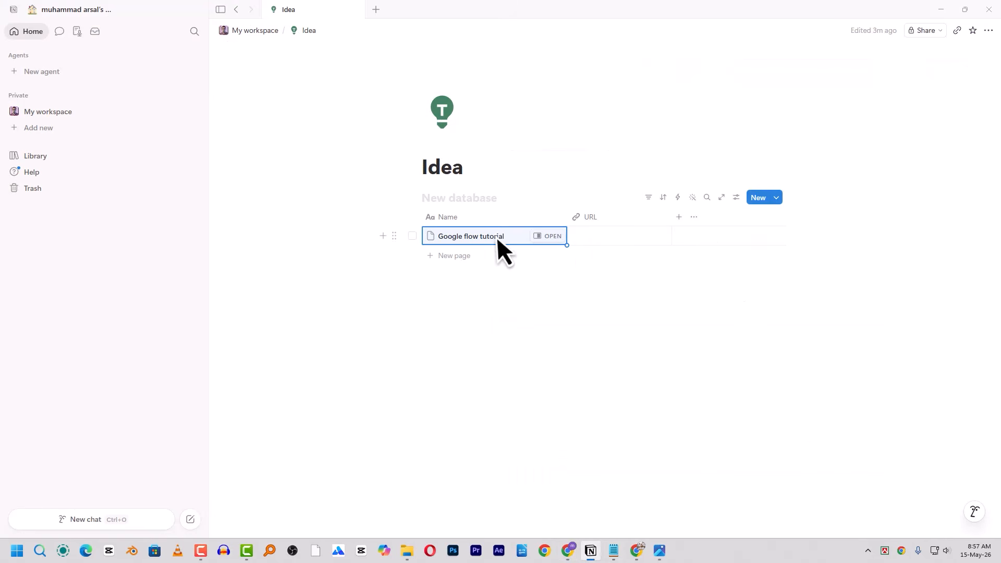
- Paste the YouTube link into the Google flow tutorial row's URL cell and test it
{"action": "left_click", "coordinate": [606, 239]}
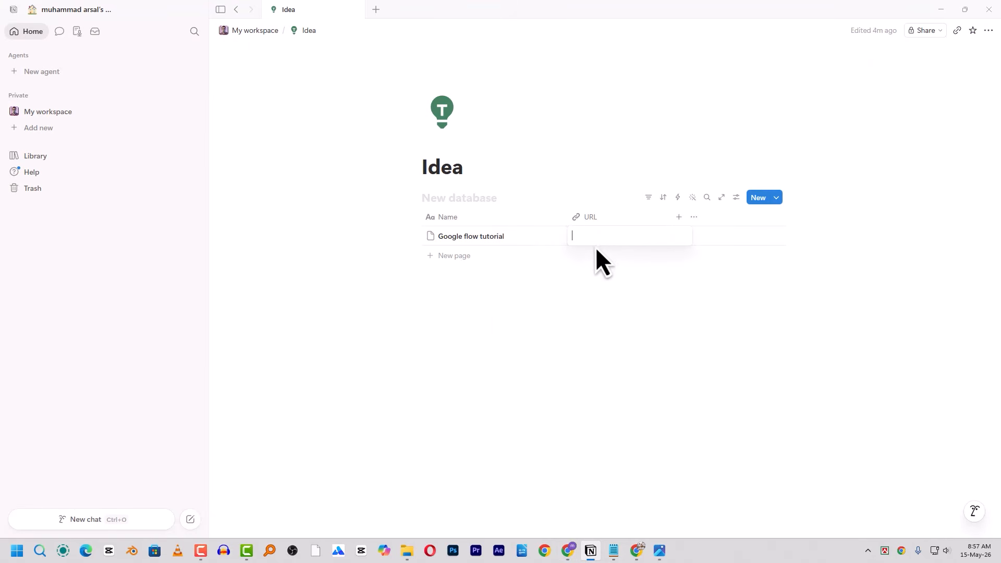
{"action": "key", "text": "ctrl+v"}
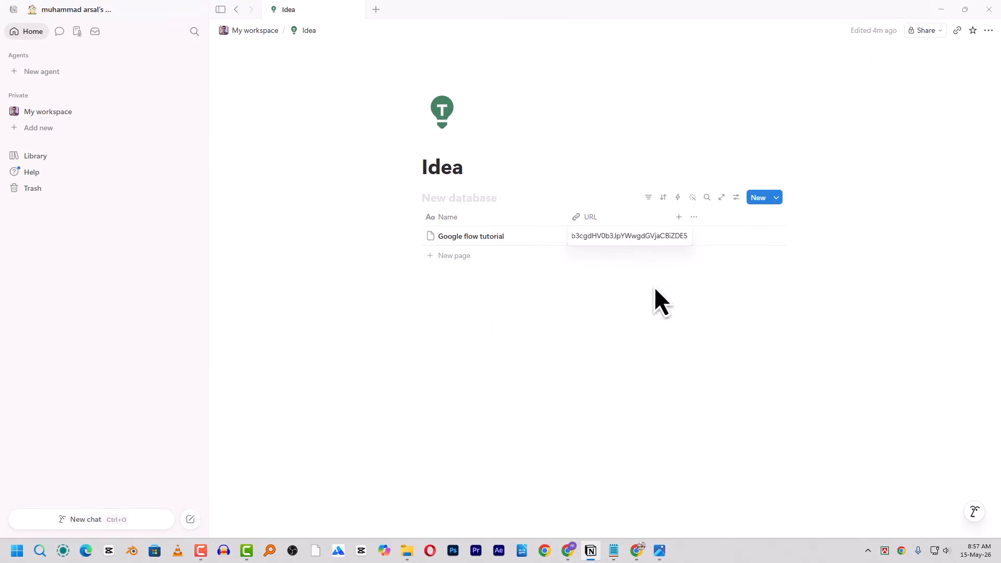
{"action": "key", "text": "Return"}
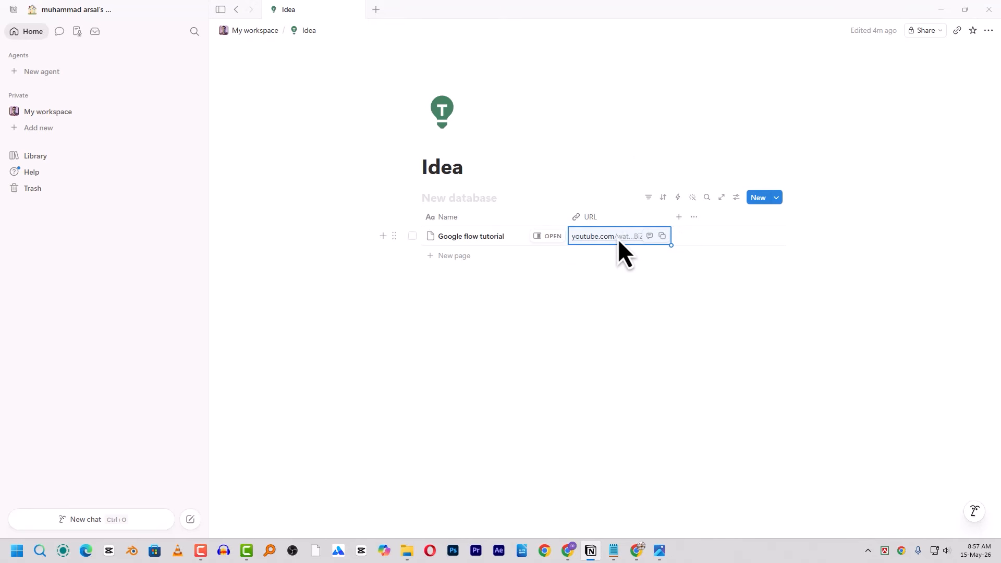
{"action": "left_click", "coordinate": [592, 237]}
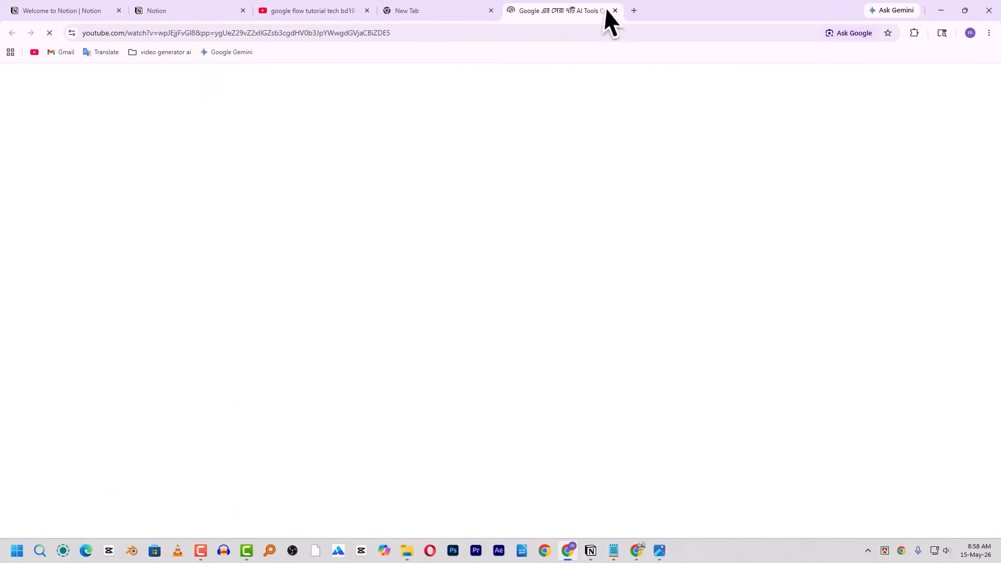
{"action": "left_click", "coordinate": [616, 10]}
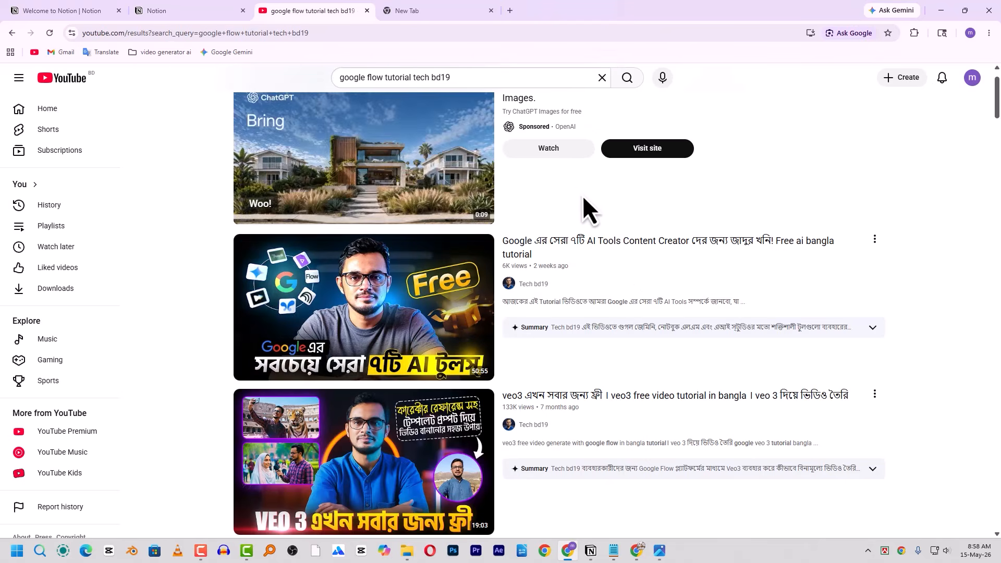
{"action": "left_click", "coordinate": [591, 550]}
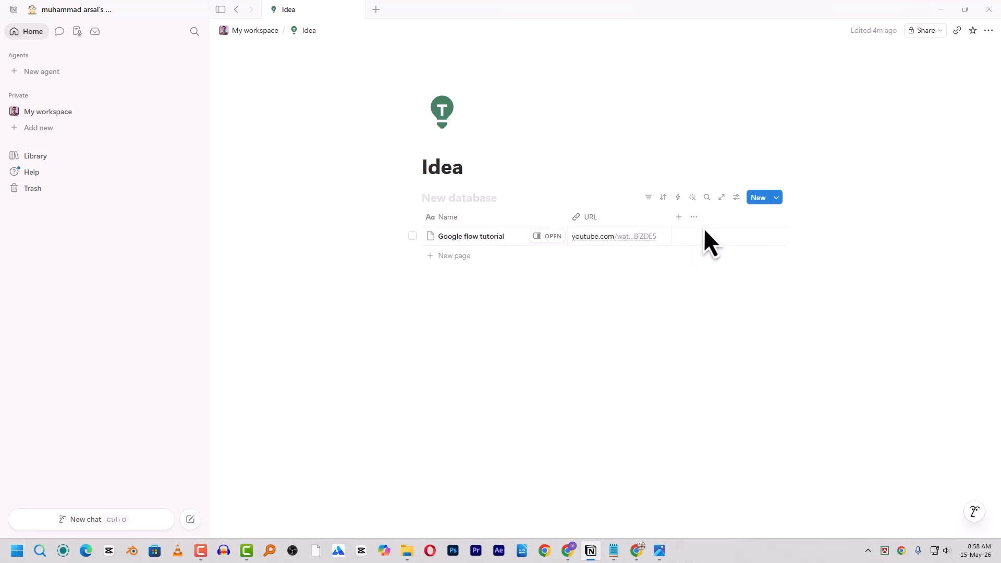
- Add a Select column and tag the Google flow tutorial row with a new 'AI' option
{"action": "left_click", "coordinate": [680, 217]}
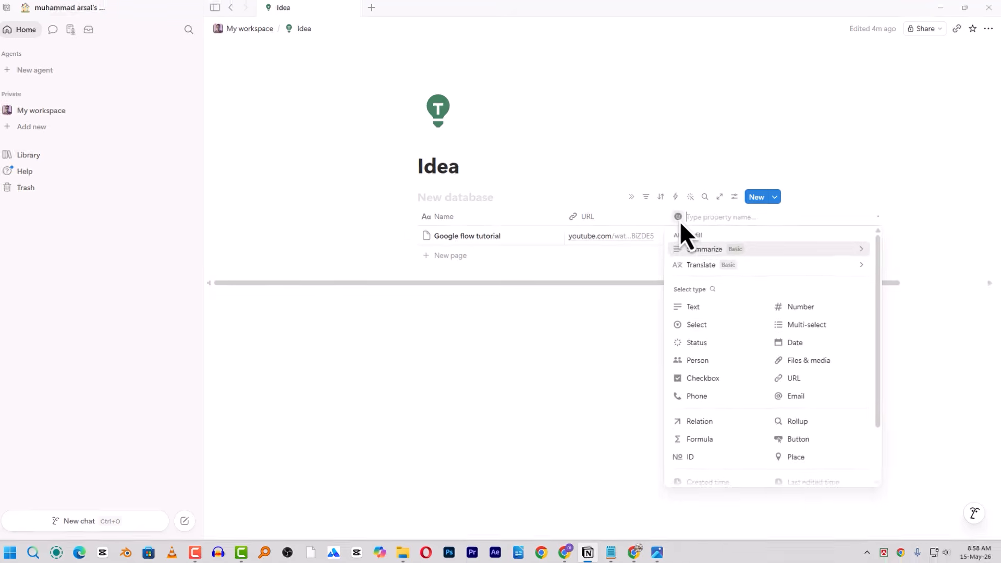
{"action": "left_click", "coordinate": [670, 333]}
{"action": "left_click", "coordinate": [641, 228]}
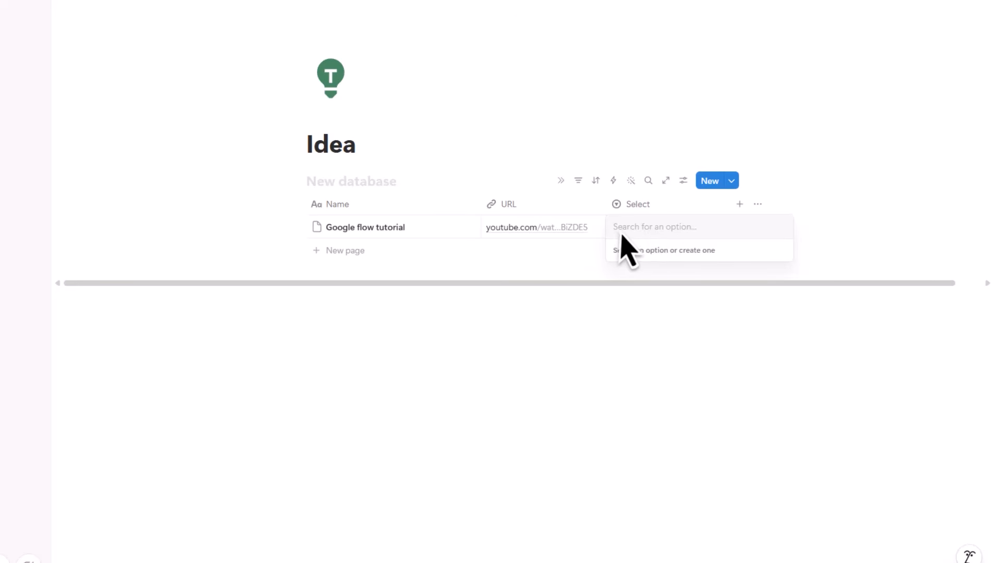
{"action": "type", "text": "AI"}
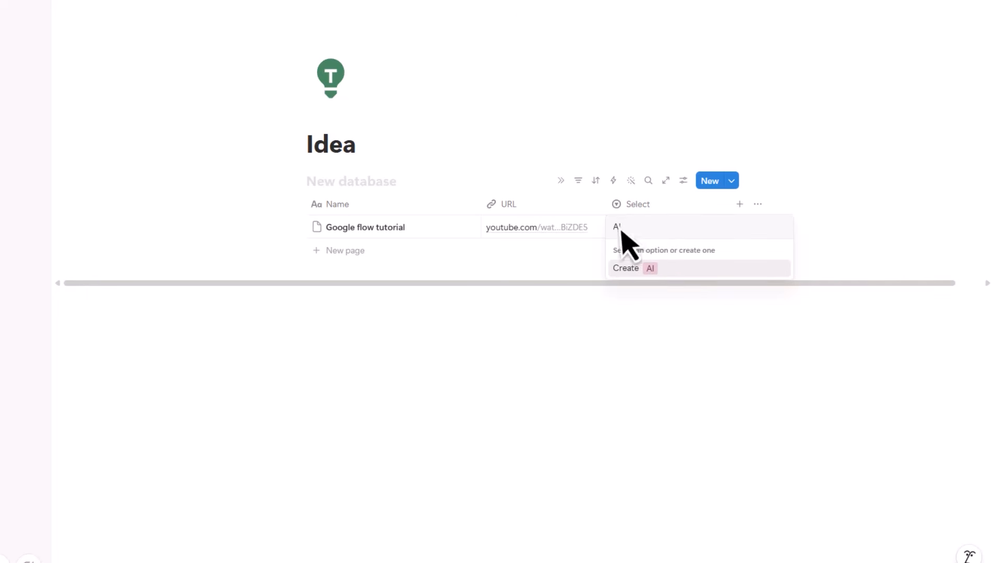
{"action": "left_click", "coordinate": [653, 269]}
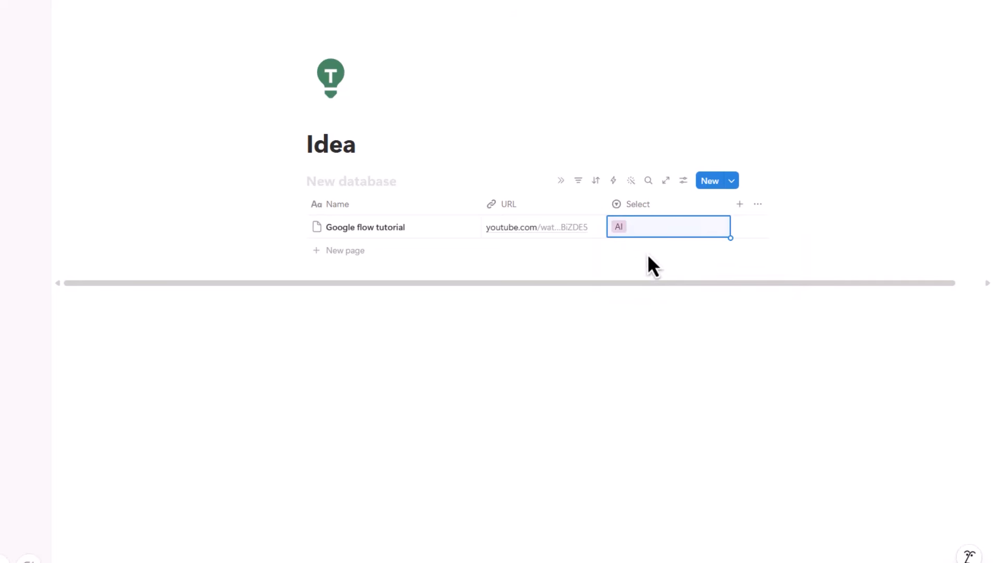
{"action": "left_click", "coordinate": [654, 154]}
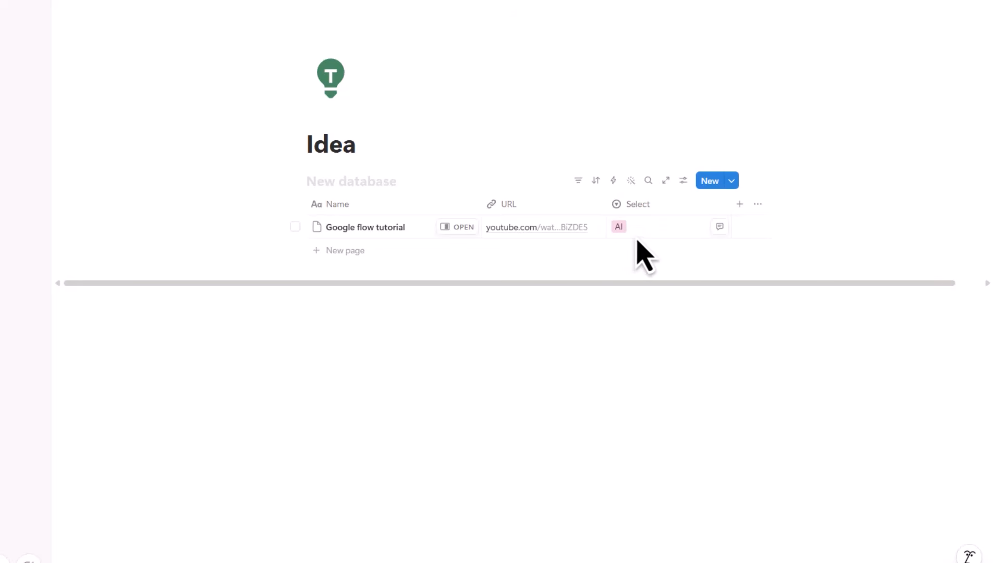
{"action": "left_click", "coordinate": [744, 208]}
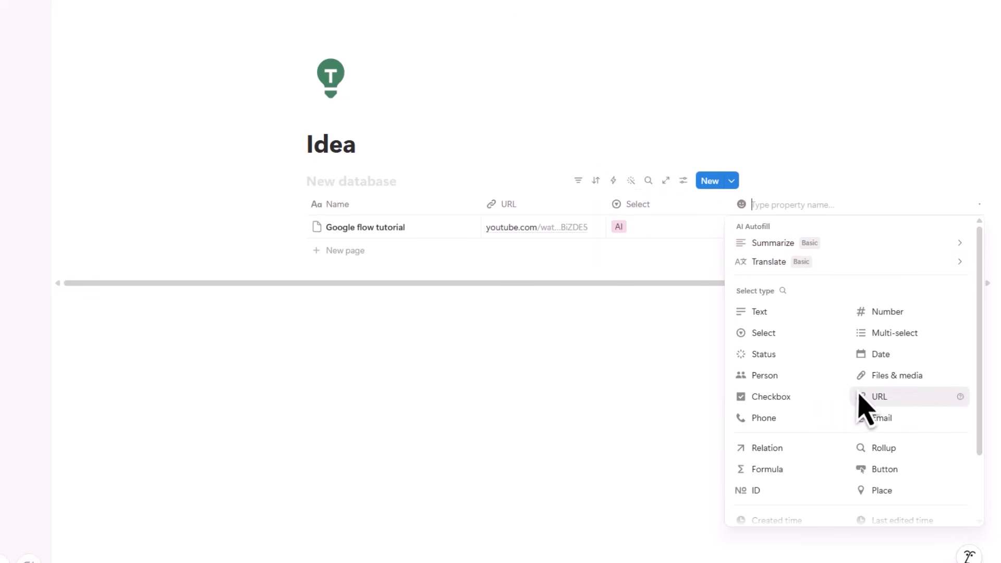
- Make the new column a Status column and view the row's Not started status options
{"action": "scroll", "coordinate": [845, 397], "scroll_direction": "down", "scroll_amount": 1}
{"action": "left_click", "coordinate": [757, 341]}
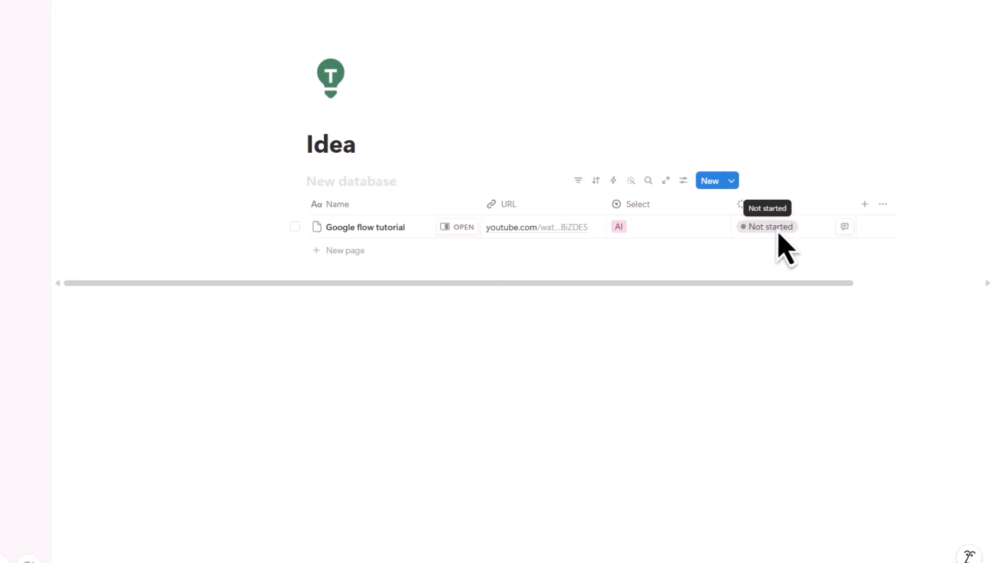
{"action": "left_click", "coordinate": [785, 234]}
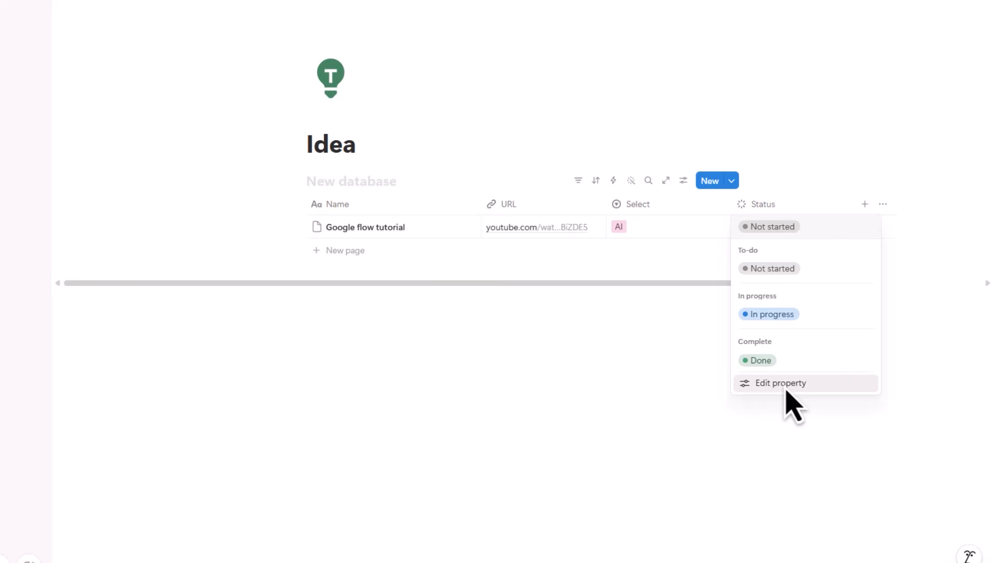
- Delete the default In progress option from the Status property
{"action": "left_click", "coordinate": [824, 387]}
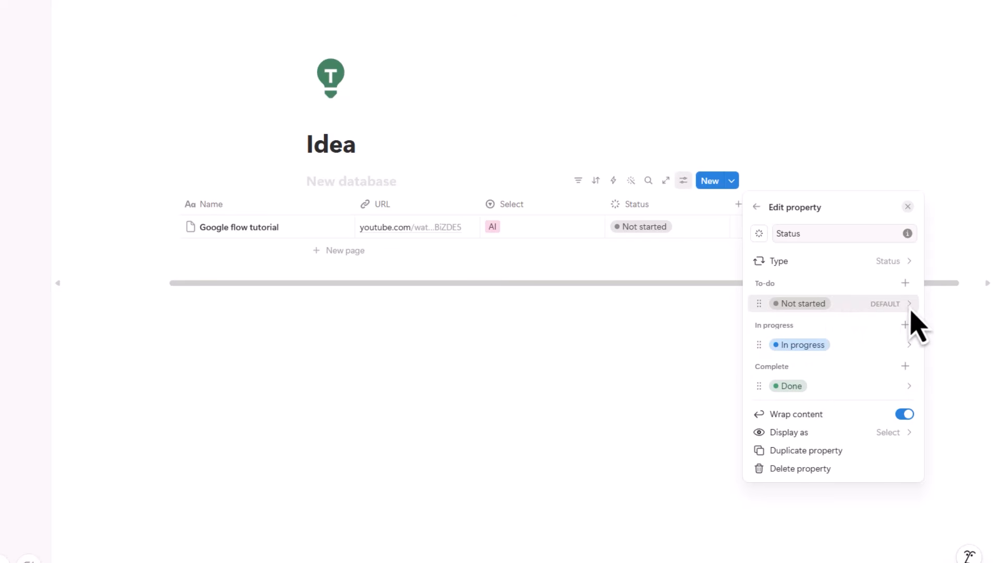
{"action": "left_click", "coordinate": [912, 351]}
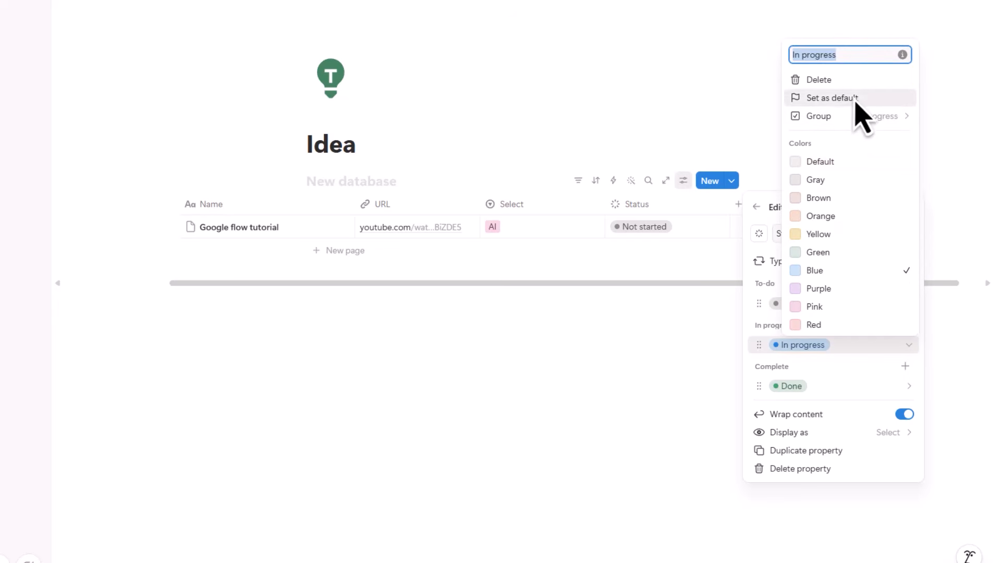
{"action": "left_click", "coordinate": [835, 80]}
{"action": "left_click", "coordinate": [418, 282]}
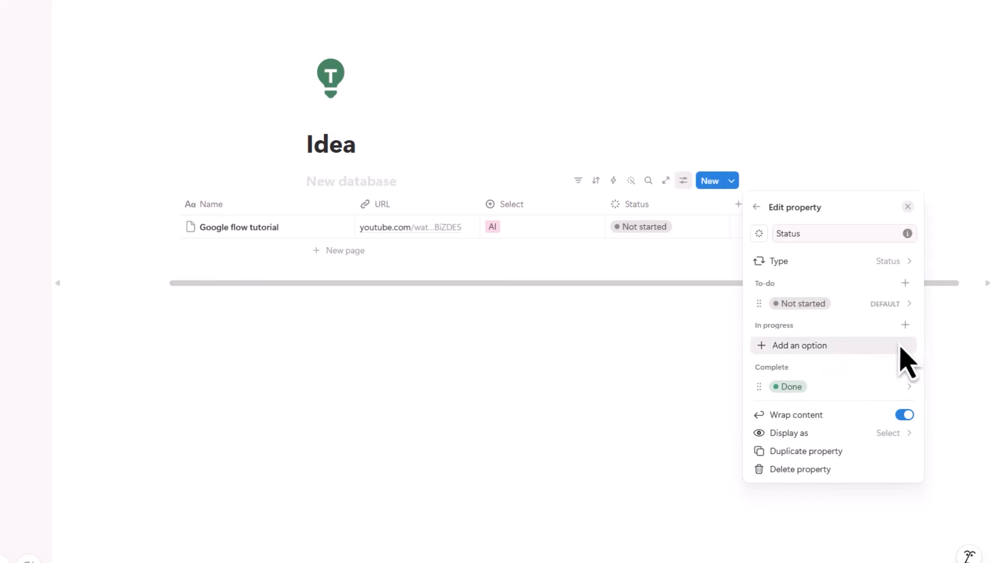
- Add an orange 'রেকর্ডিং কমপ্লিট' option under In progress
{"action": "left_click", "coordinate": [856, 349]}
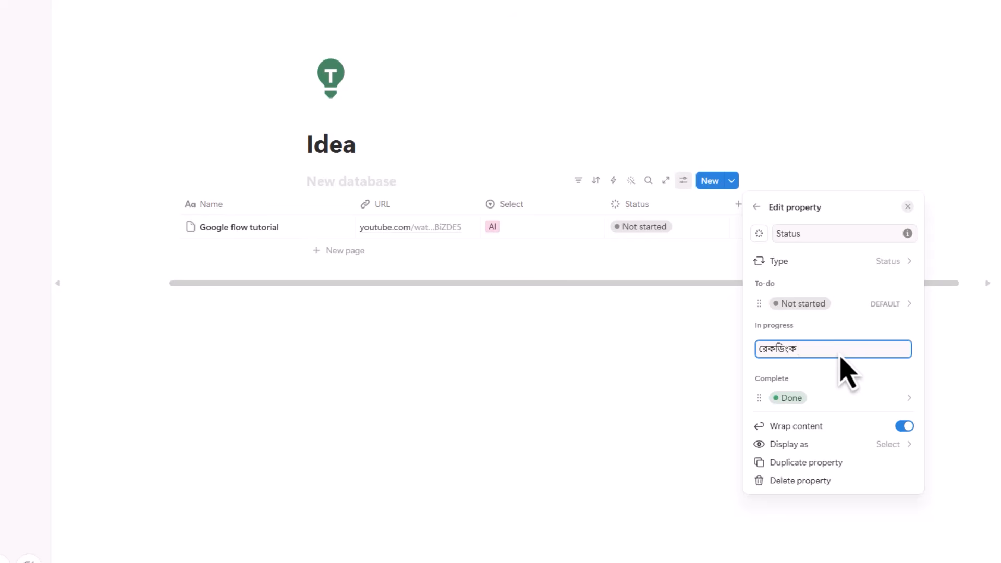
{"action": "type", "text": "রেকর্ডিং কমপ্লিট"}
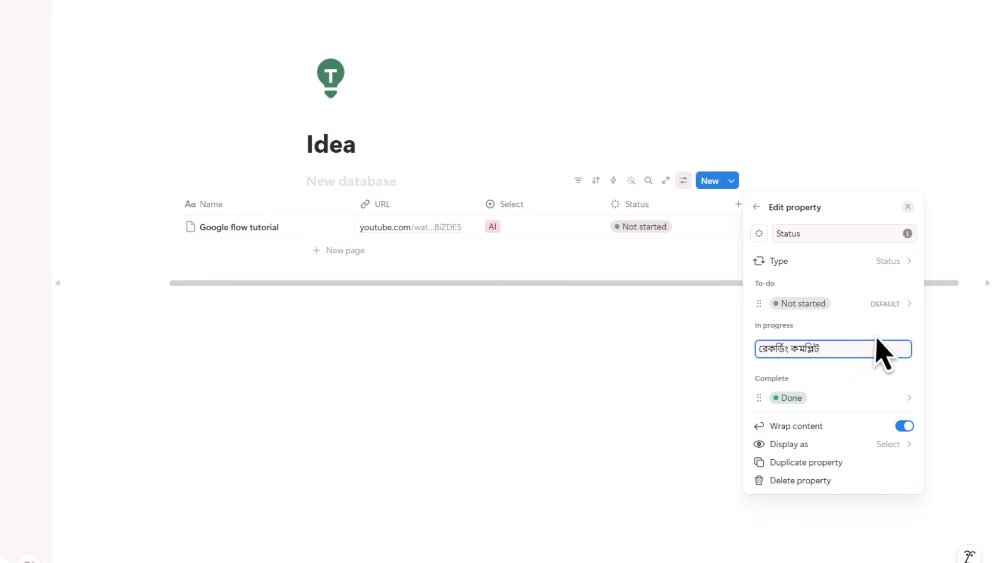
{"action": "key", "text": "Return"}
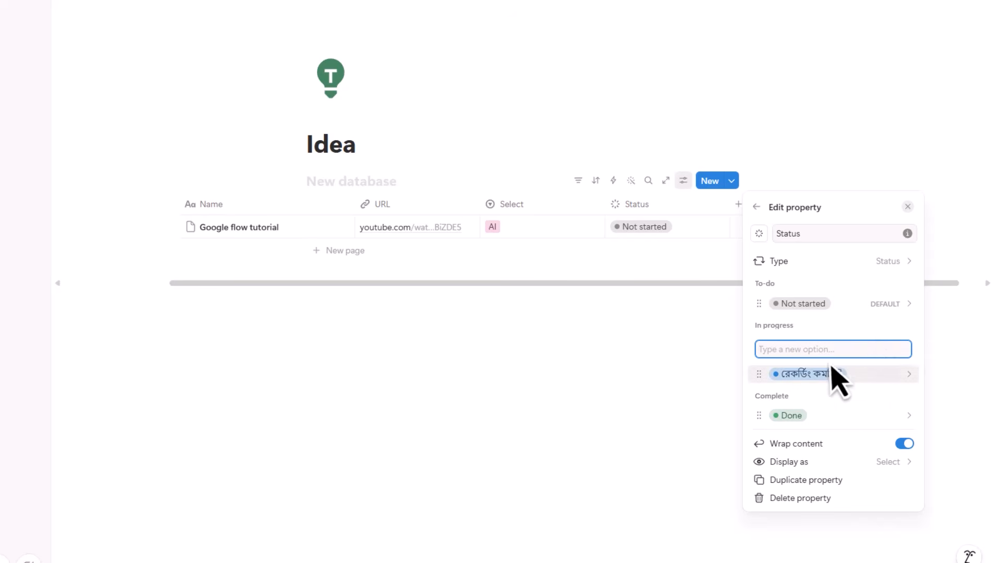
{"action": "left_click", "coordinate": [830, 366]}
{"action": "left_click", "coordinate": [910, 348]}
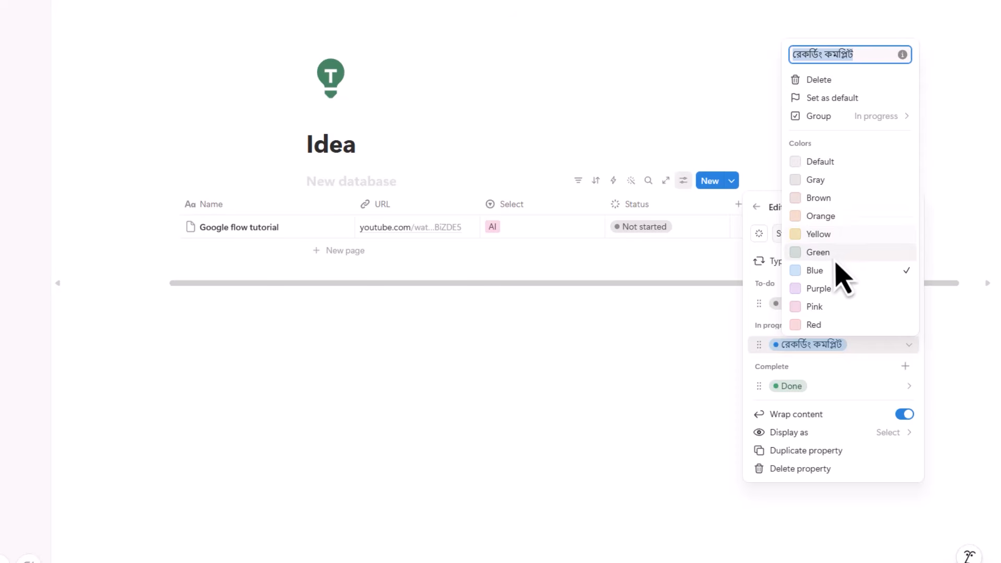
{"action": "left_click", "coordinate": [829, 222]}
{"action": "left_click", "coordinate": [825, 384]}
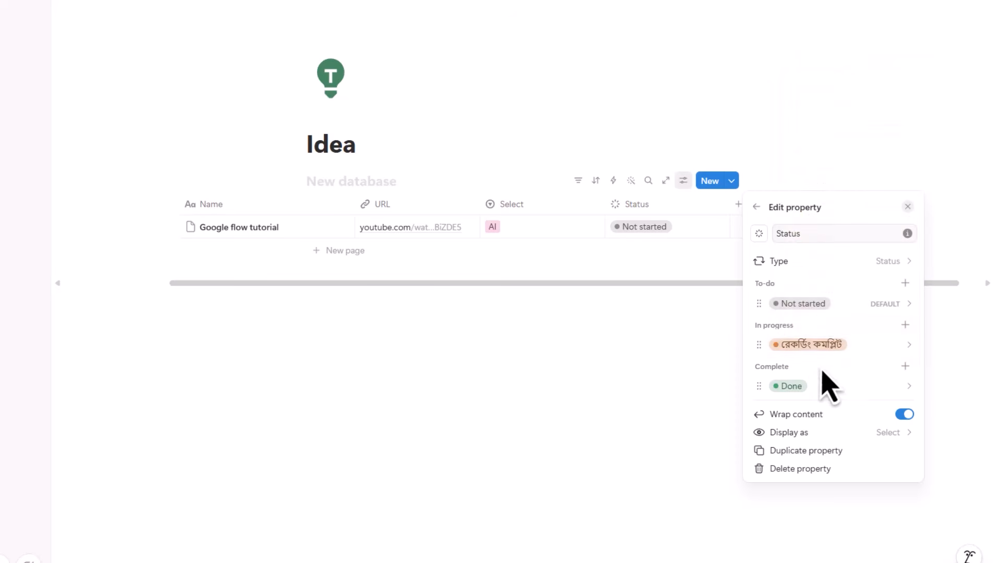
- Close the Status property editor and bring up the row's status choices
{"action": "left_click", "coordinate": [888, 305]}
{"action": "left_click", "coordinate": [823, 407]}
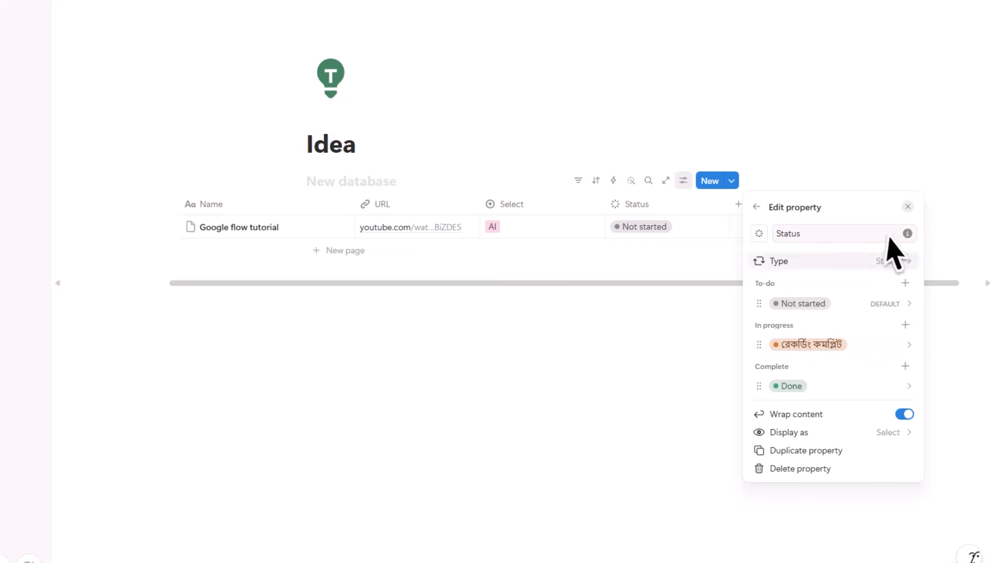
{"action": "left_click", "coordinate": [909, 207]}
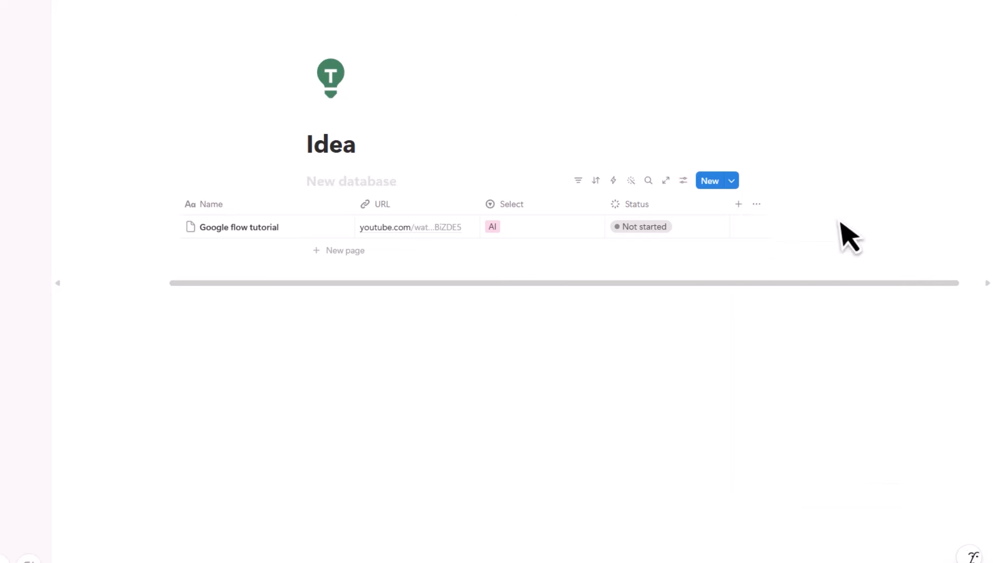
{"action": "left_click", "coordinate": [646, 230]}
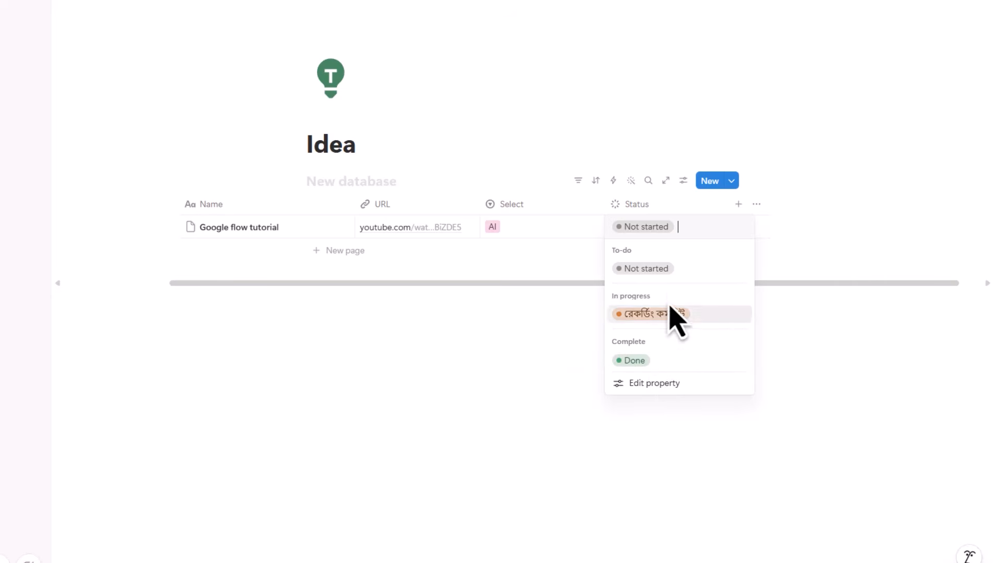
{"action": "key", "text": "Escape"}
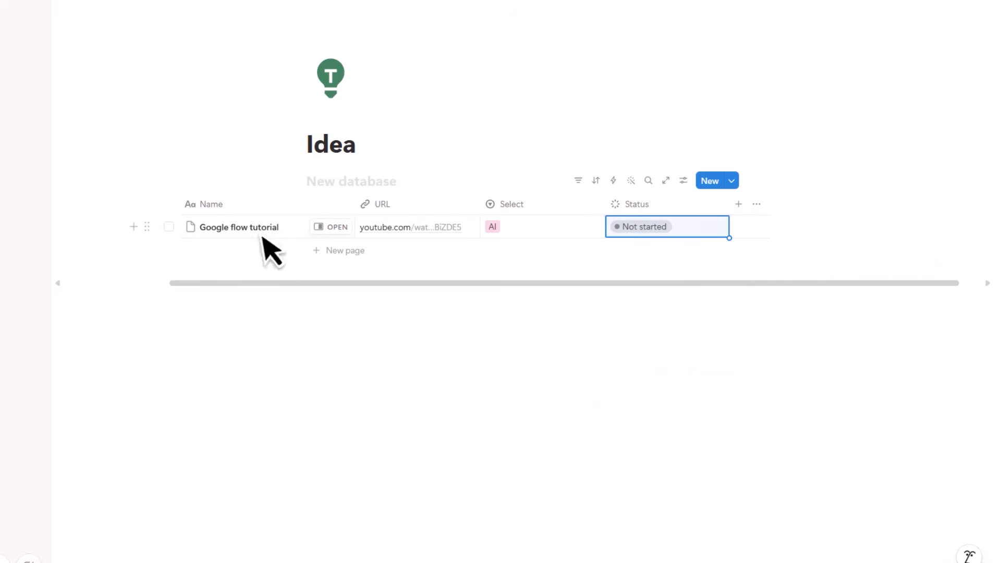
{"action": "left_click", "coordinate": [662, 236]}
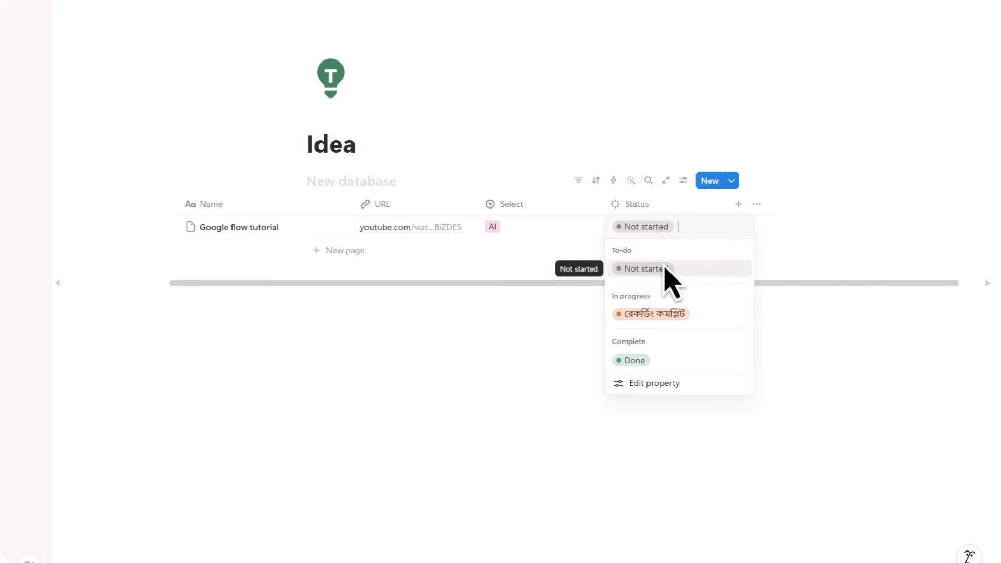
{"action": "left_click", "coordinate": [666, 269]}
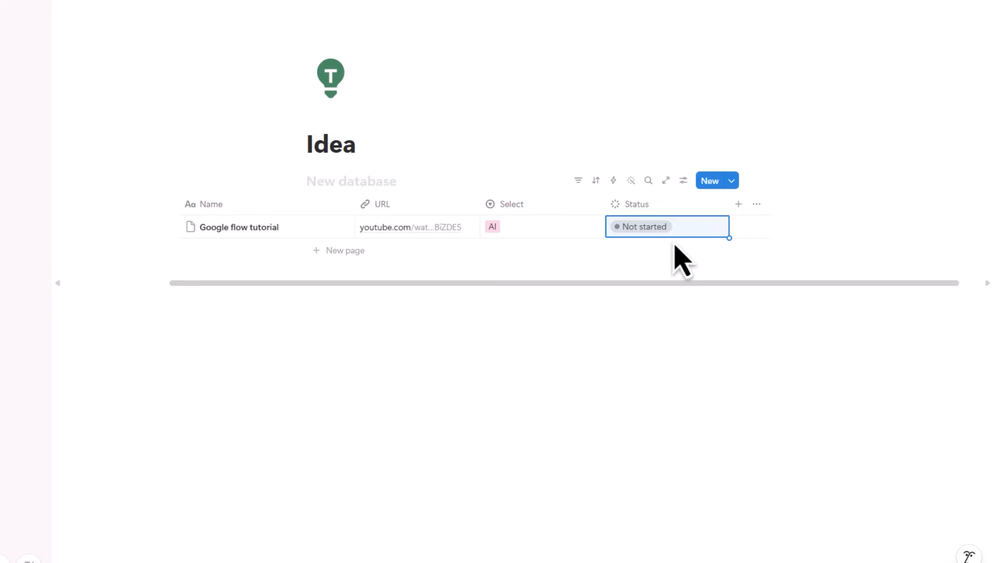
{"action": "left_click", "coordinate": [668, 229]}
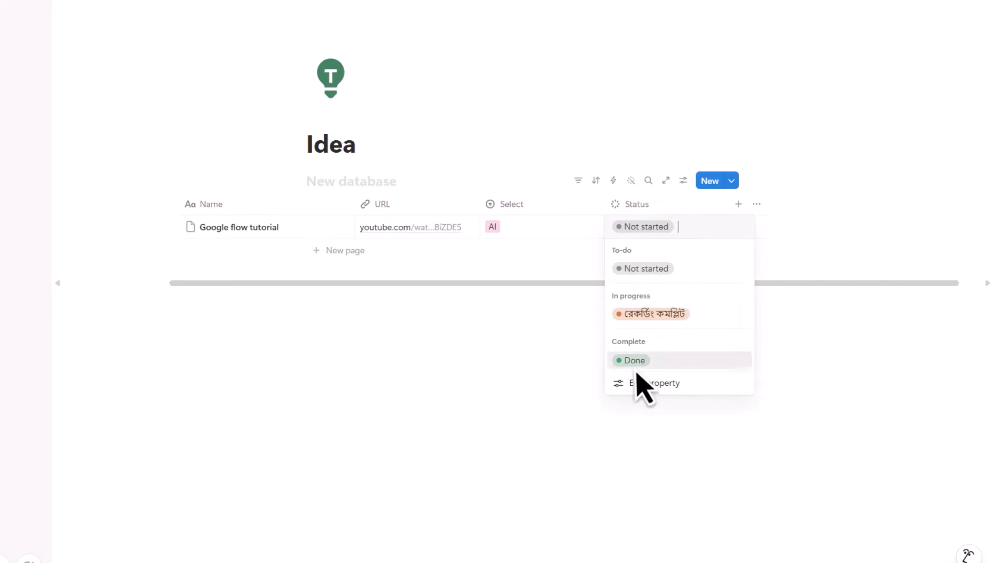
{"action": "key", "text": "Escape"}
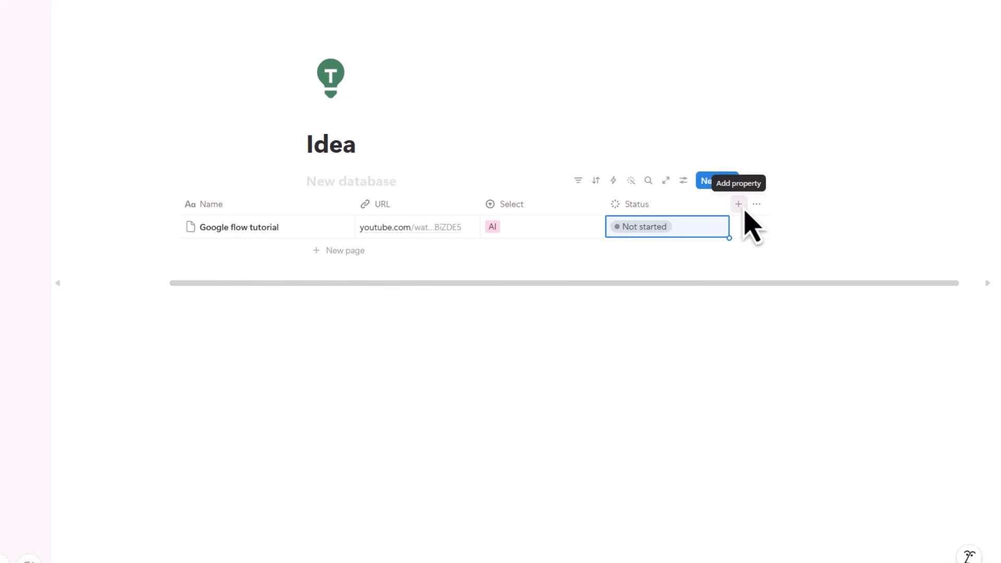
{"action": "left_click", "coordinate": [744, 211]}
{"action": "key", "text": "Escape"}
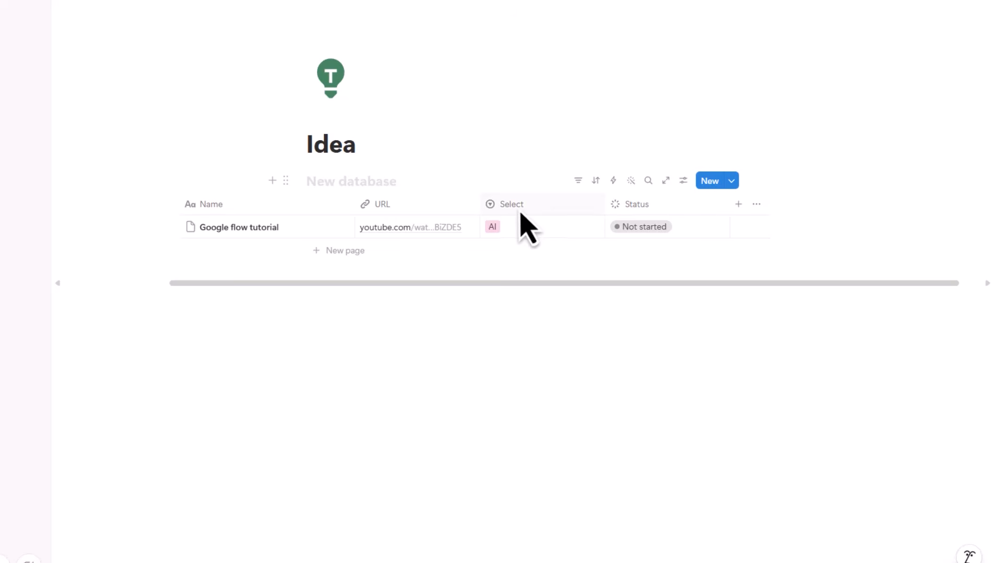
- Add a 'Select 1' column and tag the Google flow tutorial row with a new 'High' option
{"action": "left_click", "coordinate": [742, 208]}
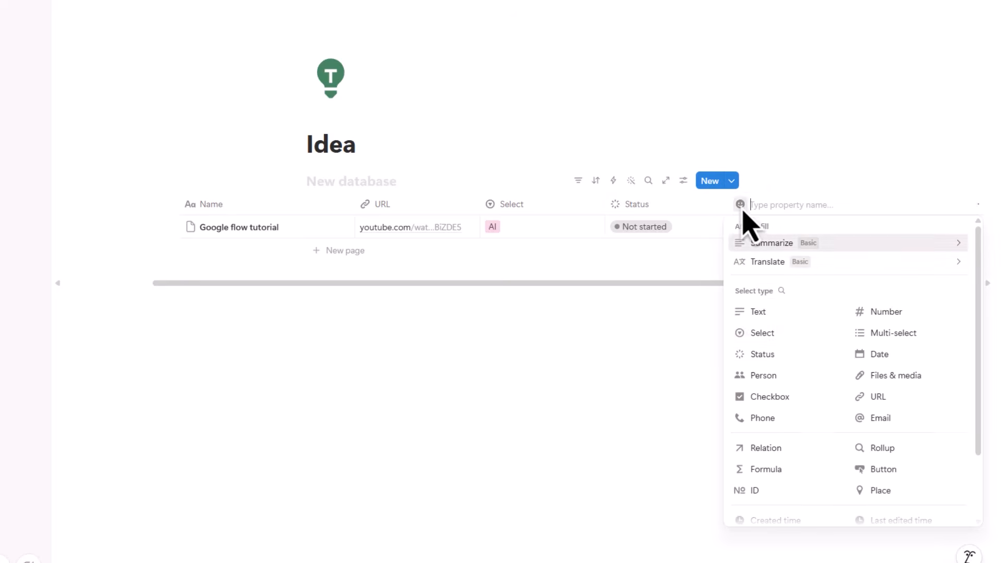
{"action": "left_click", "coordinate": [785, 336]}
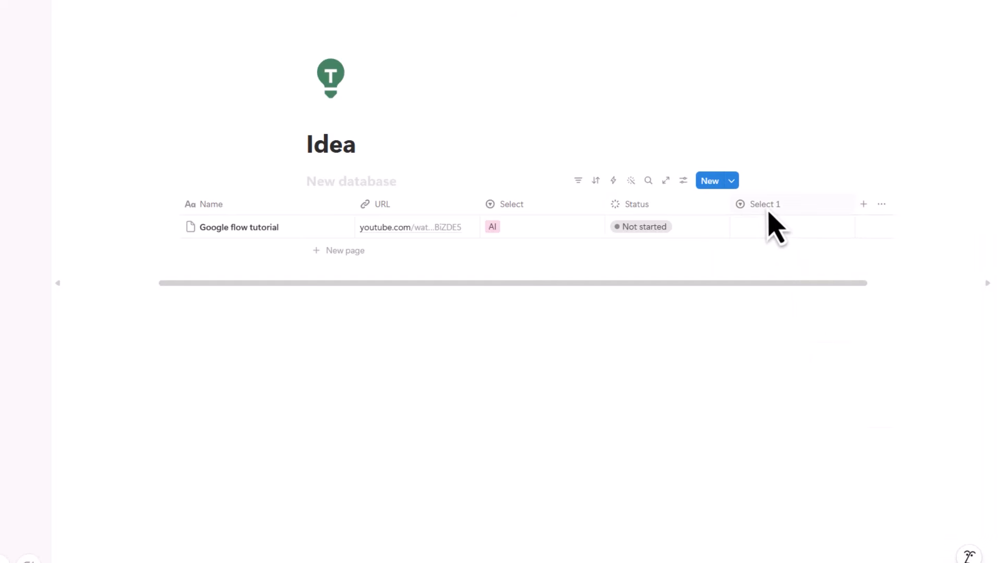
{"action": "left_click", "coordinate": [772, 231]}
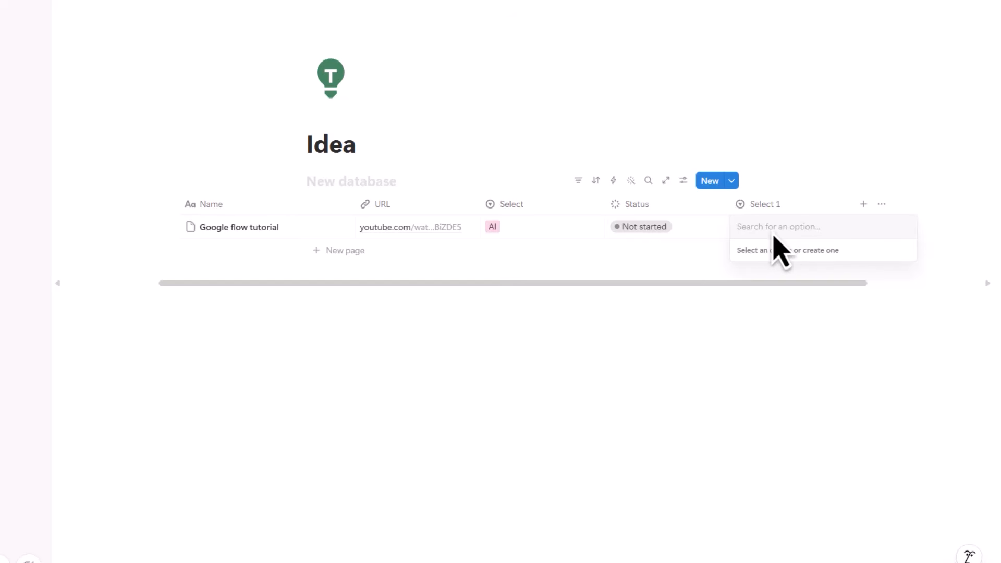
{"action": "type", "text": "R"}
{"action": "key", "text": "BackSpace"}
{"action": "type", "text": "hl"}
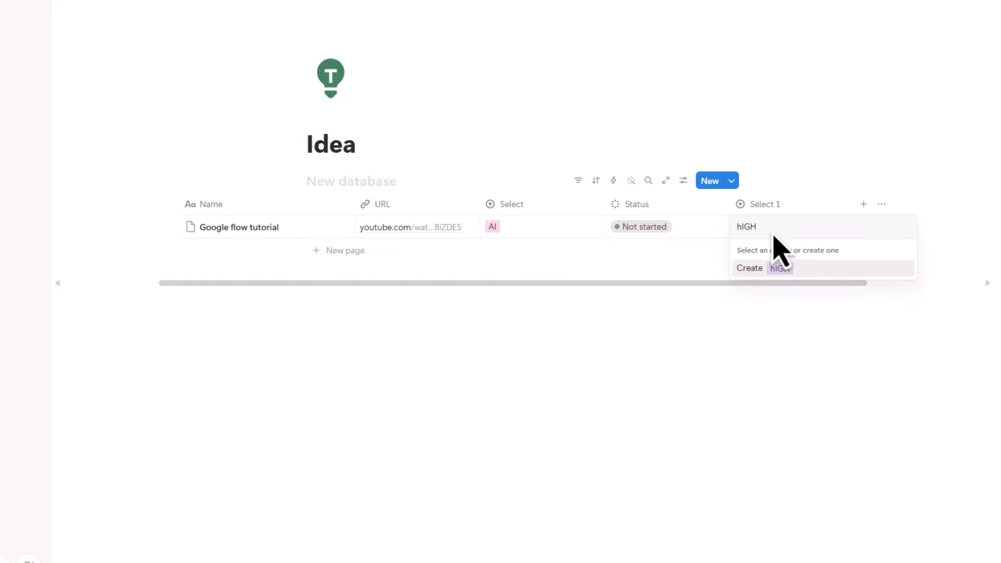
{"action": "key", "text": "BackSpace"}
{"action": "type", "text": "High"}
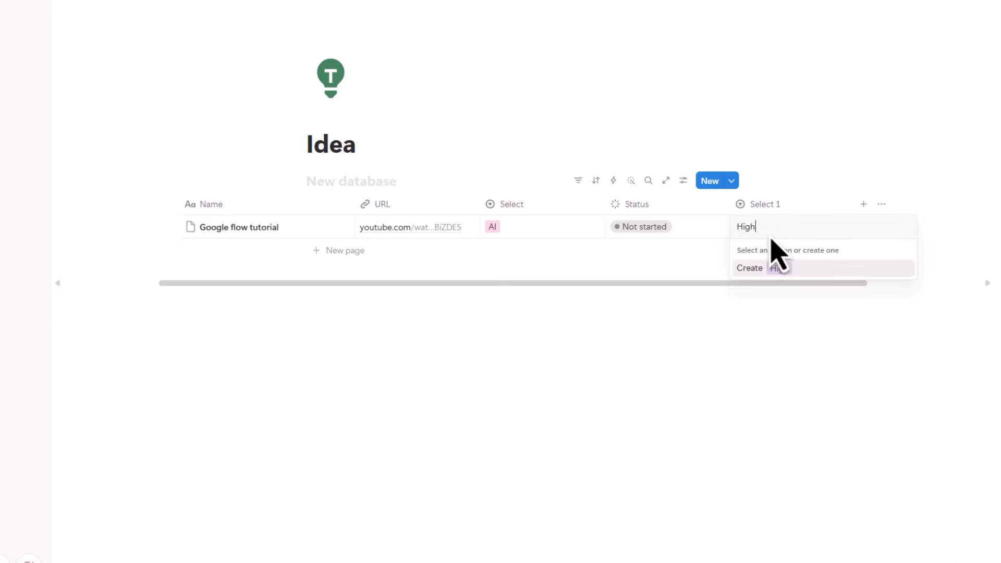
{"action": "left_click", "coordinate": [782, 276]}
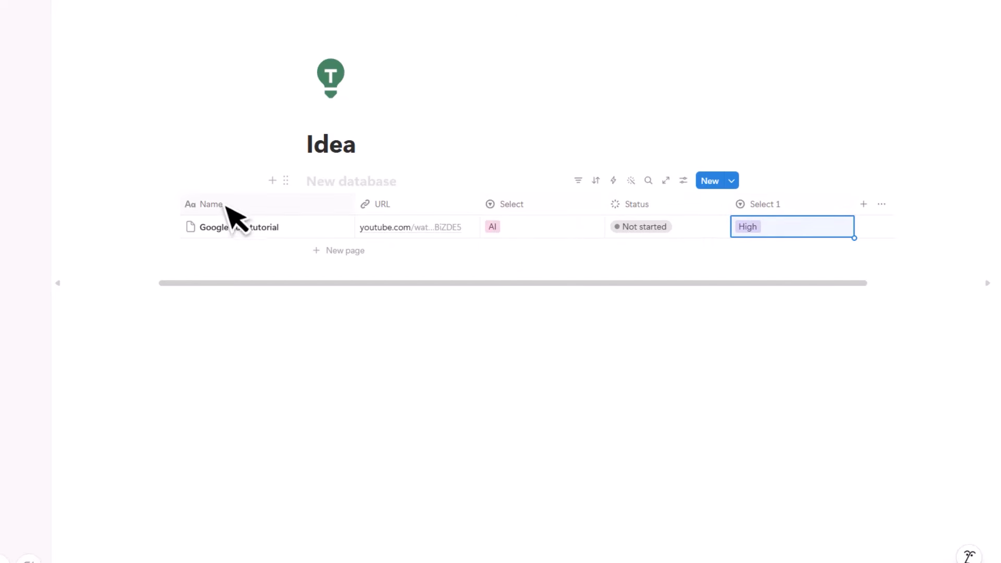
- Rename the URL, Select and Select 1 columns to ভিডিও লিংক, ক্যাটাগরি and প্রায়োরিটি
{"action": "left_click", "coordinate": [416, 208]}
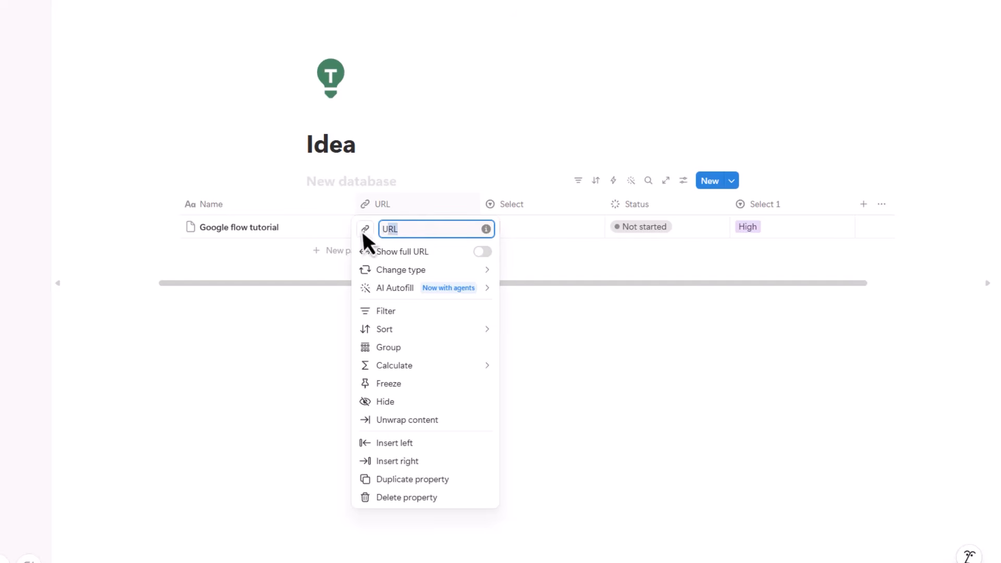
{"action": "left_click", "coordinate": [397, 210]}
{"action": "left_click", "coordinate": [407, 208]}
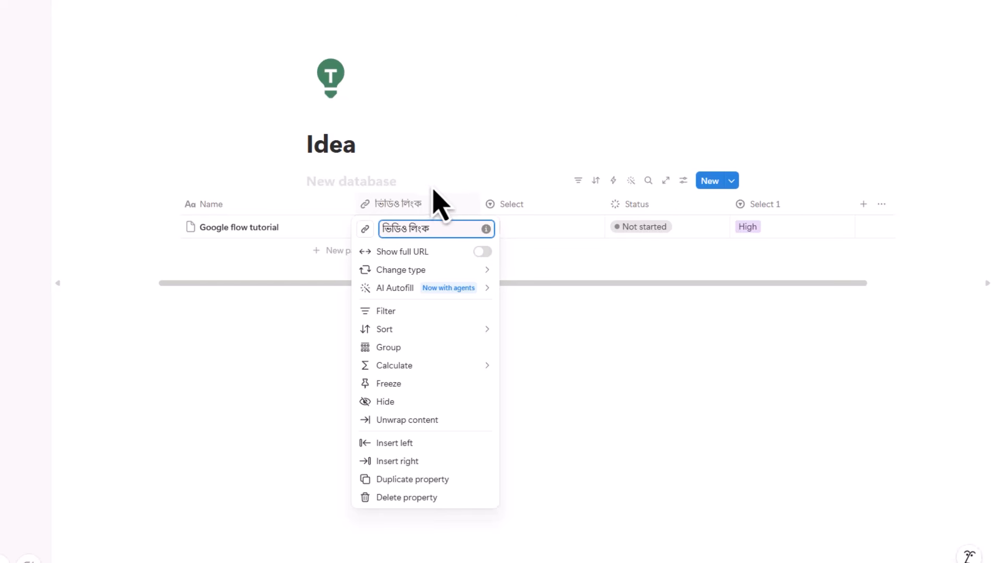
{"action": "left_click", "coordinate": [522, 215]}
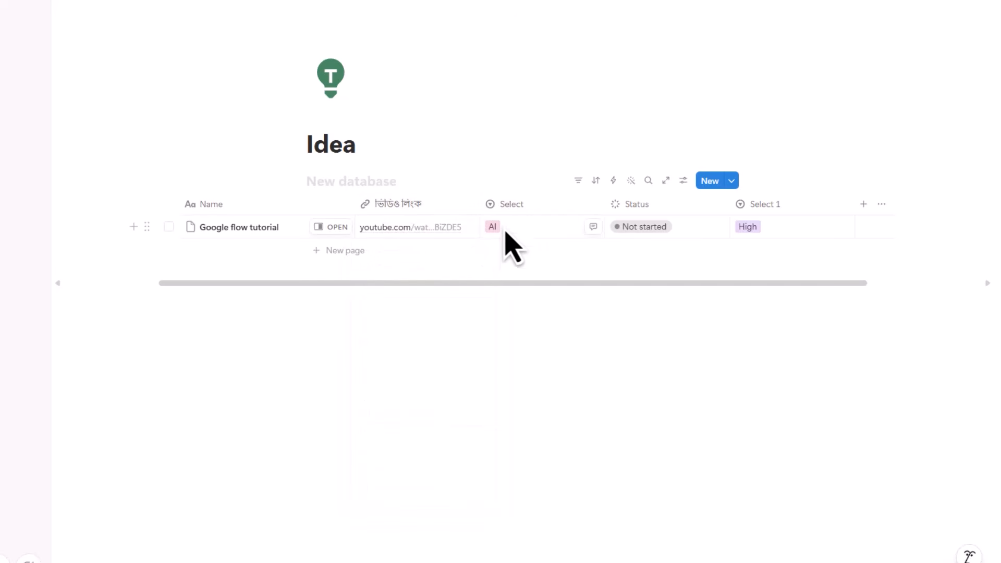
{"action": "left_click", "coordinate": [531, 209]}
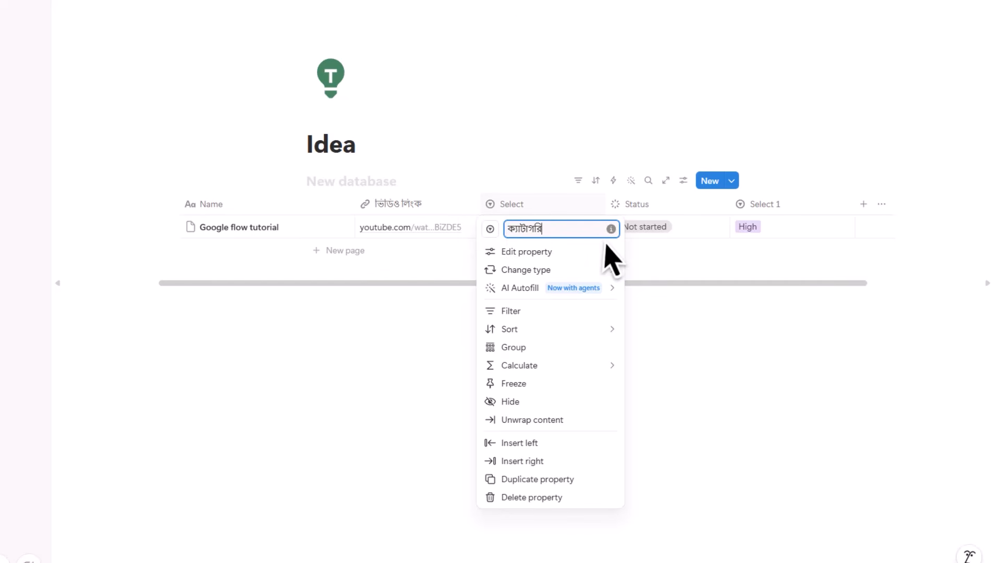
{"action": "left_click", "coordinate": [645, 224]}
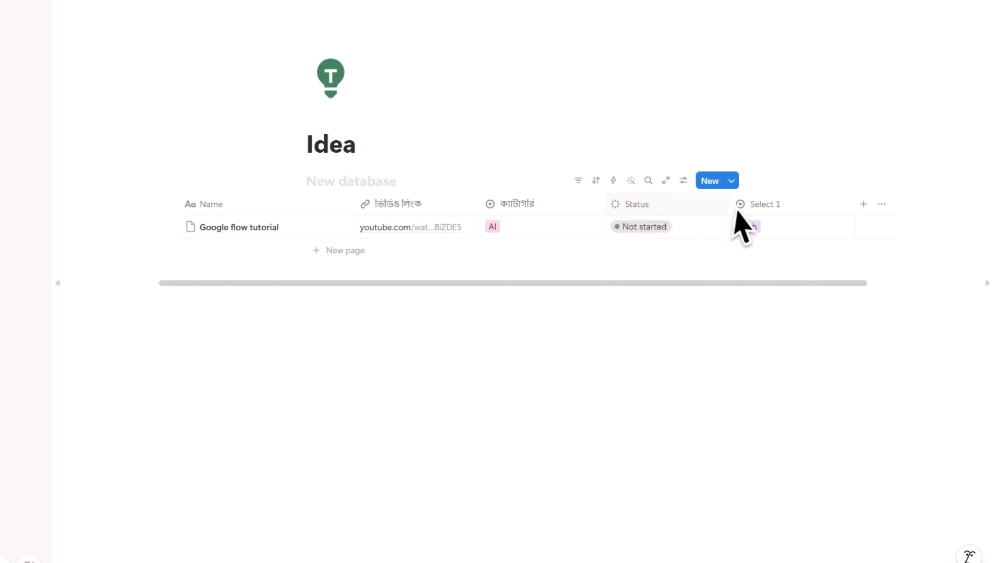
{"action": "left_click", "coordinate": [641, 209]}
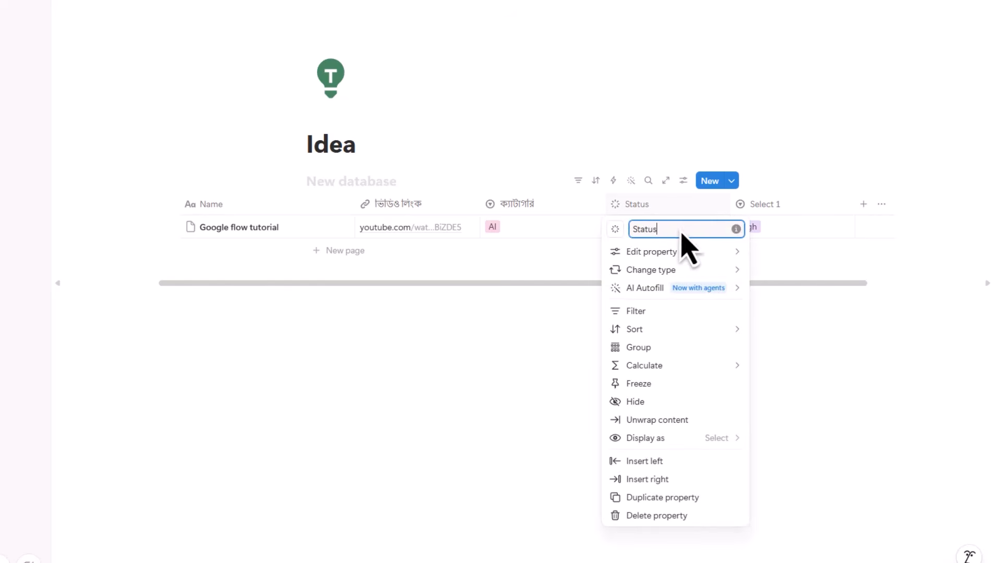
{"action": "left_click", "coordinate": [811, 160]}
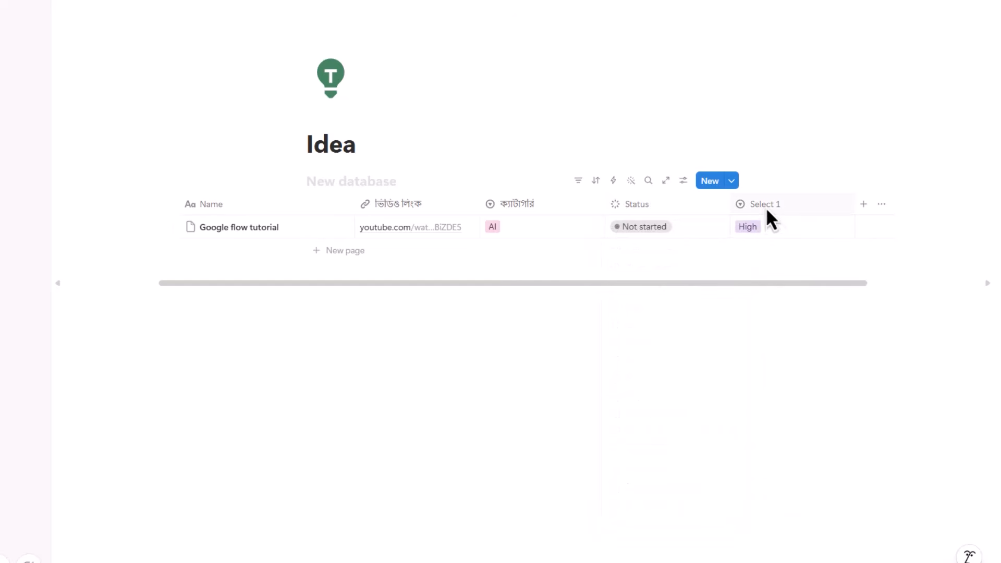
{"action": "left_click", "coordinate": [767, 208]}
{"action": "type", "text": "প্রায়োরিটি"}
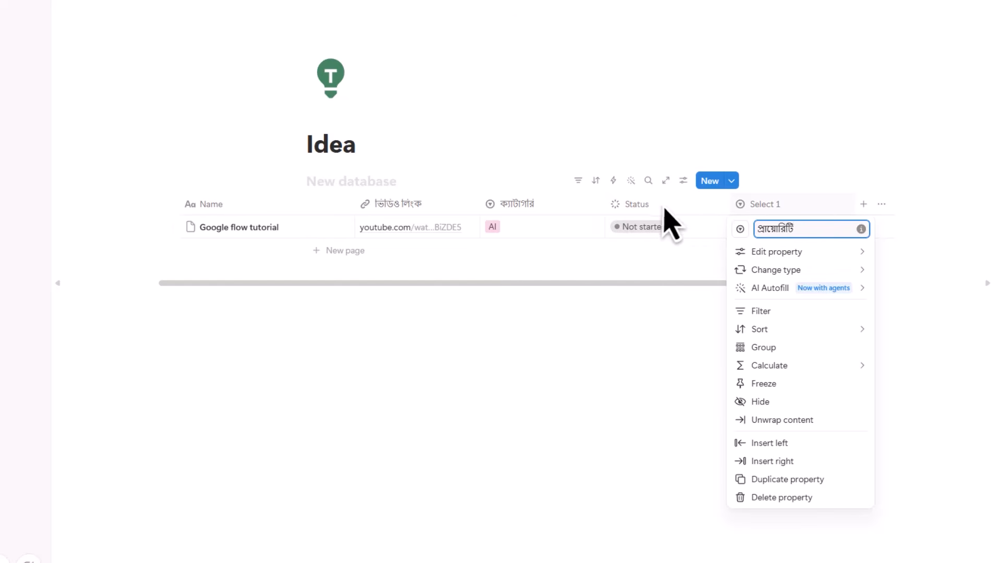
{"action": "left_click", "coordinate": [834, 162]}
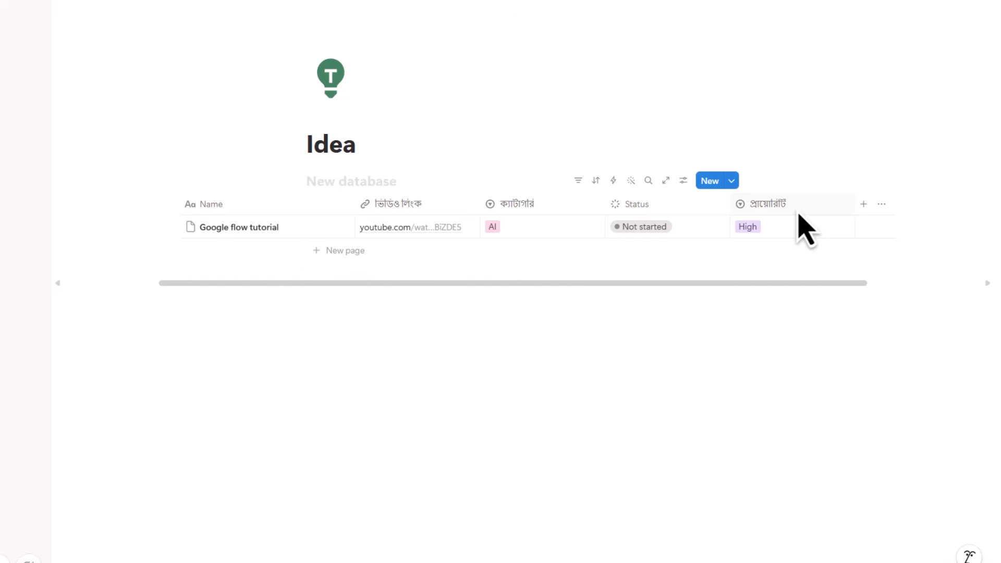
- Add a Files & media column to the Idea table
{"action": "left_click", "coordinate": [867, 213]}
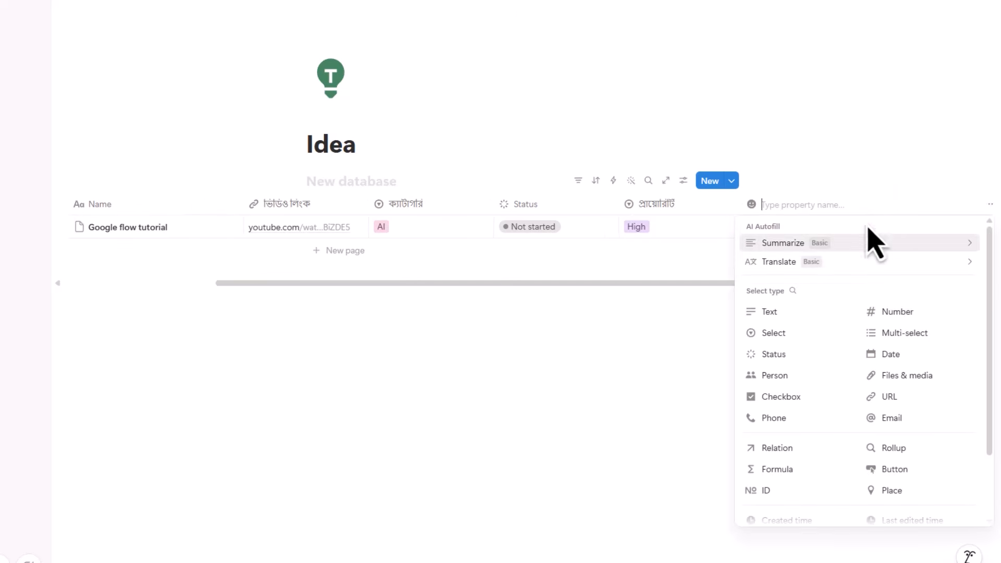
{"action": "scroll", "coordinate": [908, 313], "scroll_direction": "down", "scroll_amount": 2}
{"action": "left_click", "coordinate": [919, 304]}
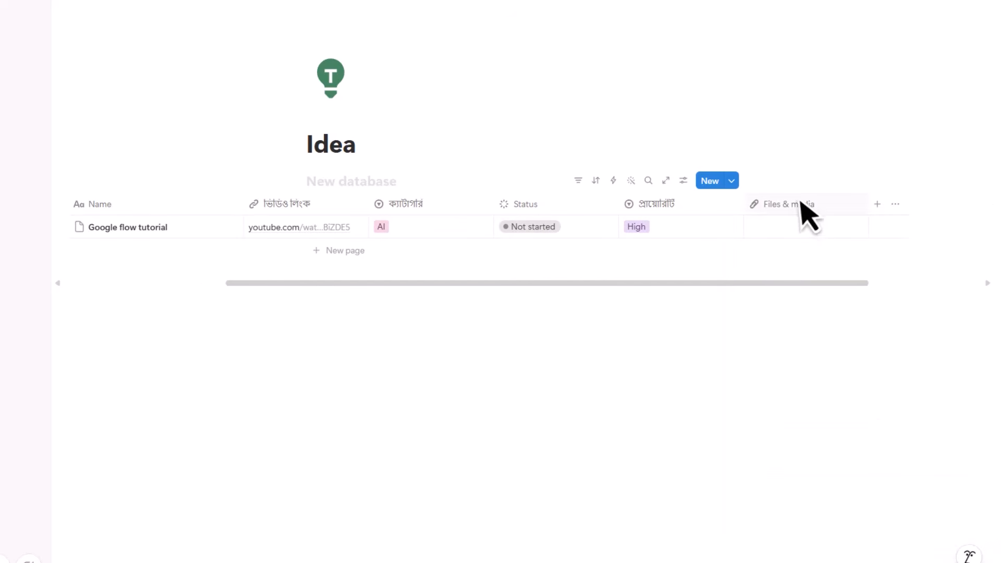
- Upload the comic image into the Google flow tutorial row's Files & media cell
{"action": "left_click", "coordinate": [777, 225]}
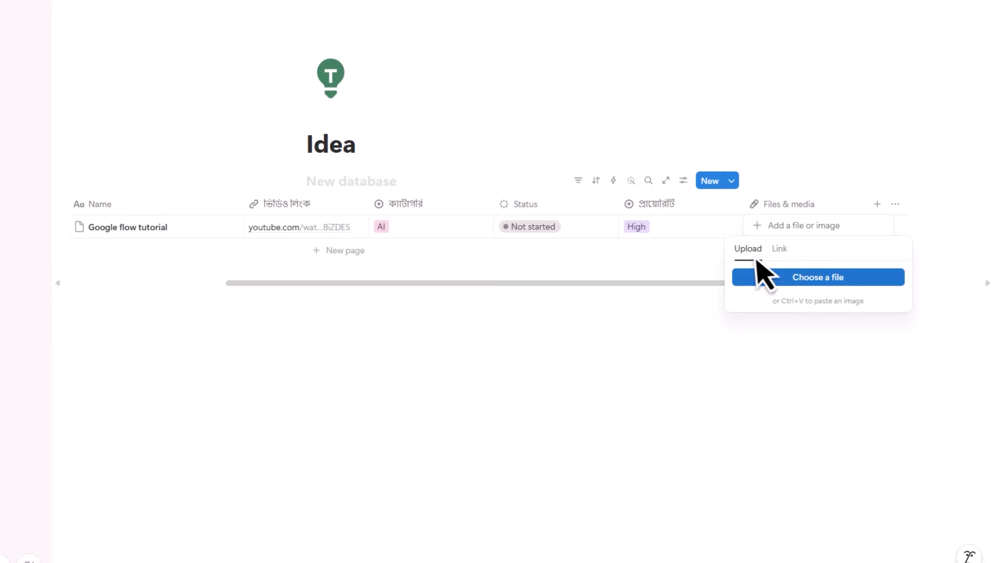
{"action": "left_click", "coordinate": [780, 249]}
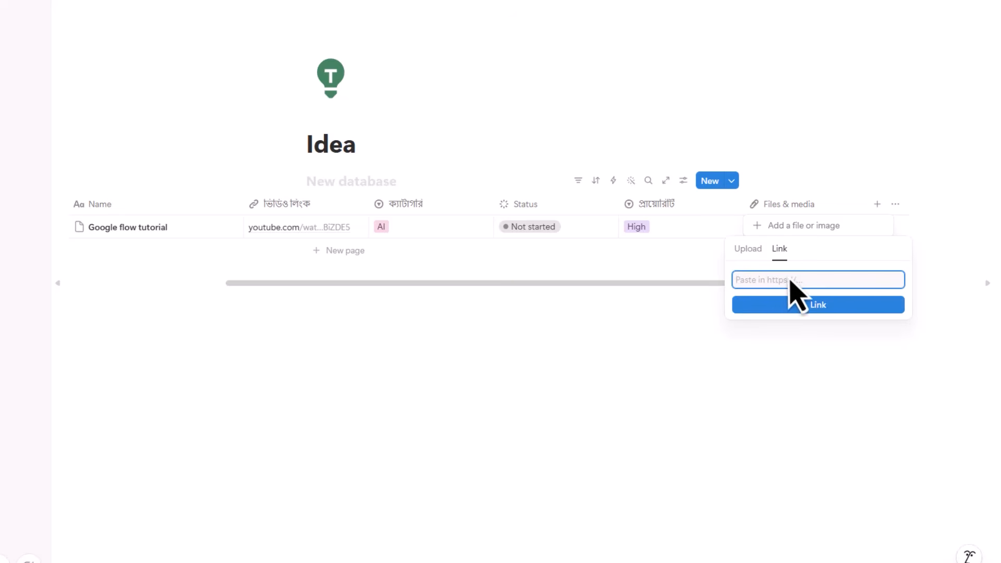
{"action": "left_click", "coordinate": [747, 252]}
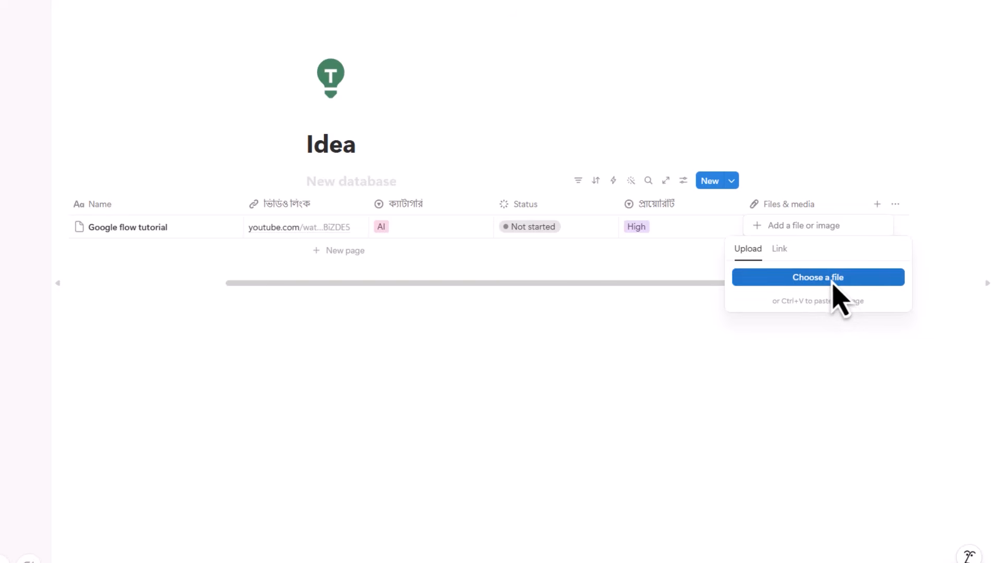
{"action": "left_click", "coordinate": [833, 285]}
{"action": "scroll", "coordinate": [198, 114], "scroll_direction": "down", "scroll_amount": 5}
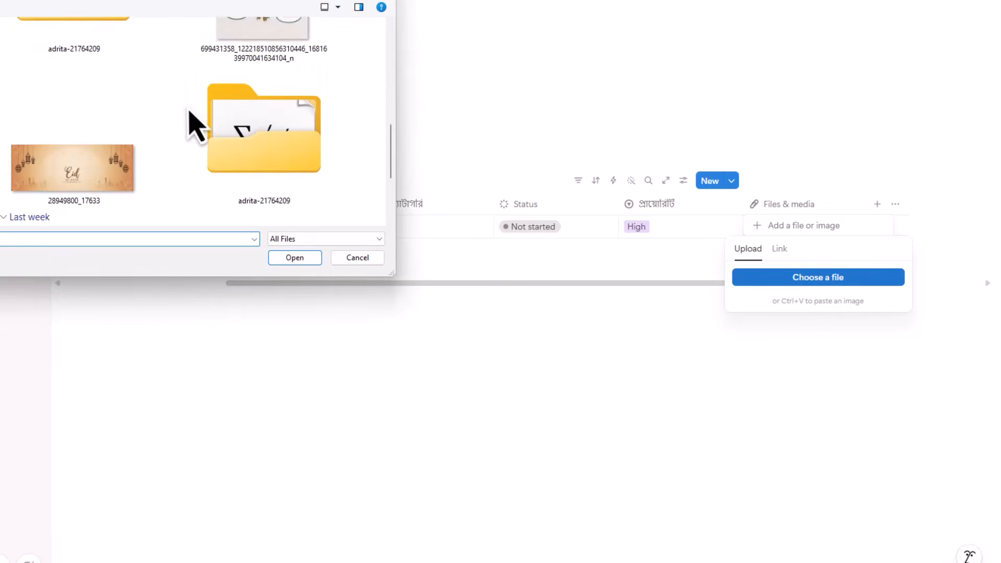
{"action": "scroll", "coordinate": [190, 124], "scroll_direction": "down", "scroll_amount": 5}
{"action": "double_click", "coordinate": [290, 105]}
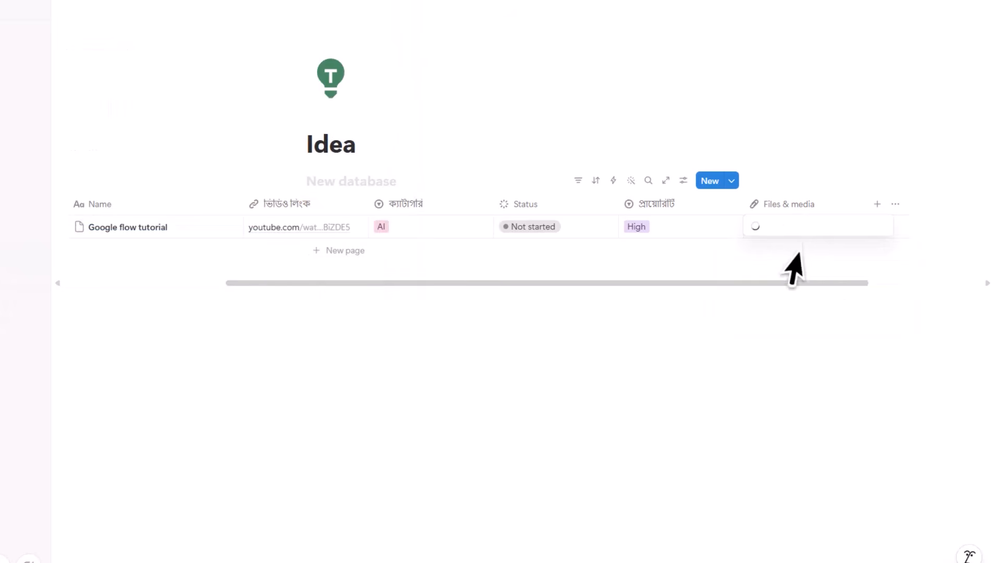
{"action": "left_click", "coordinate": [720, 325]}
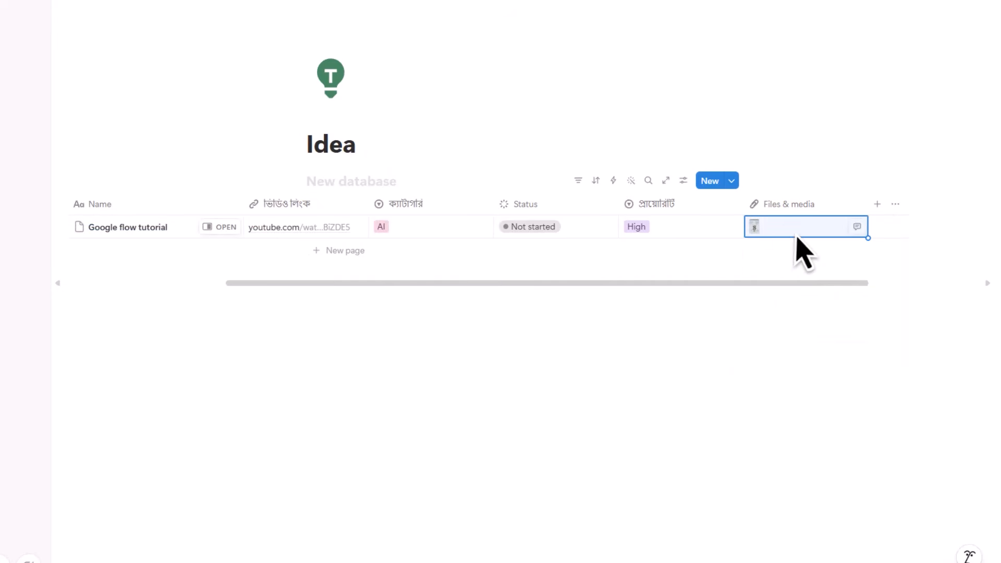
{"action": "left_click", "coordinate": [797, 234]}
{"action": "left_click", "coordinate": [653, 373]}
{"action": "scroll", "coordinate": [282, 205], "scroll_direction": "left", "scroll_amount": 3}
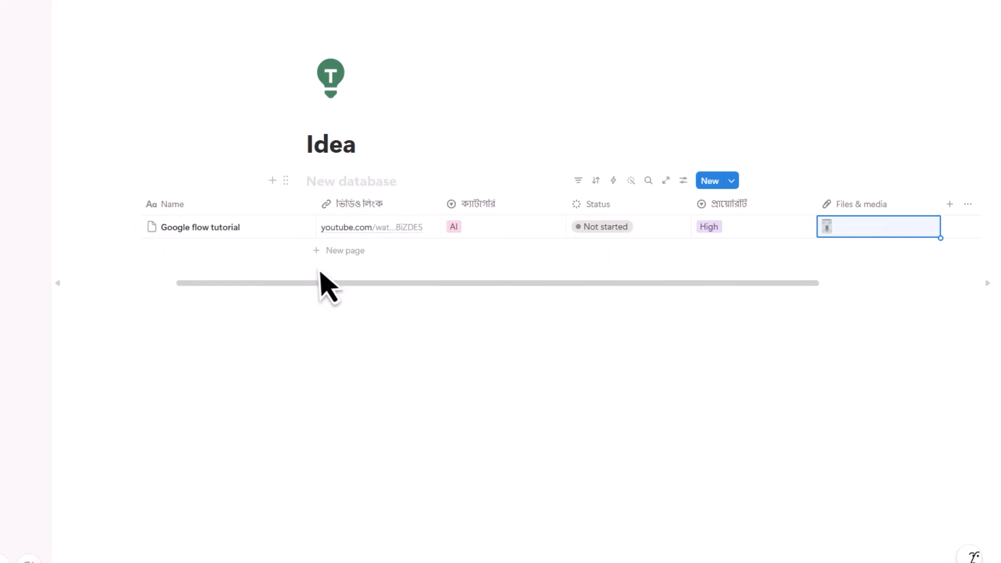
- Add a 'Notion tutorial' row, leaving its video link empty
{"action": "left_click", "coordinate": [331, 255]}
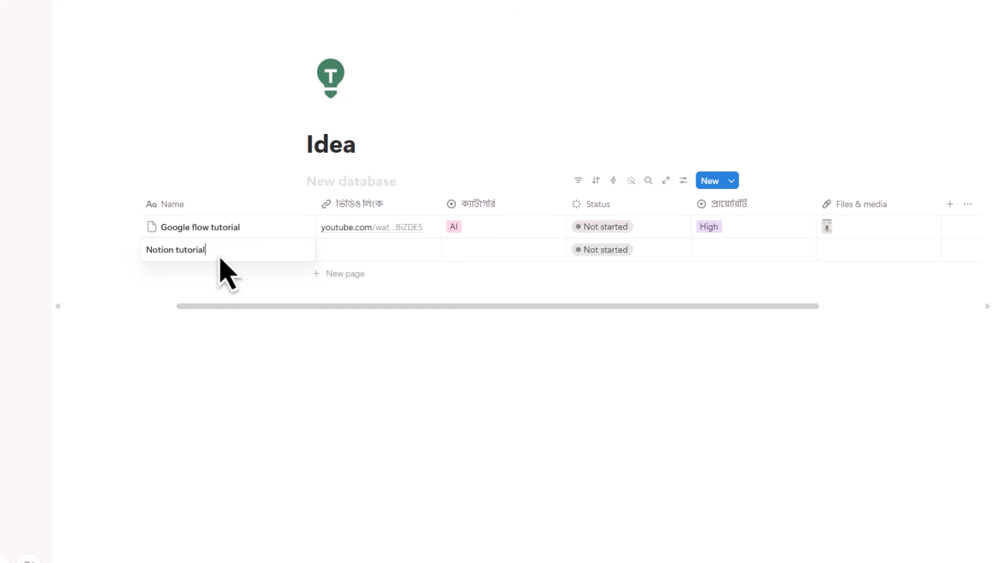
{"action": "key", "text": "Escape"}
{"action": "left_click", "coordinate": [358, 251]}
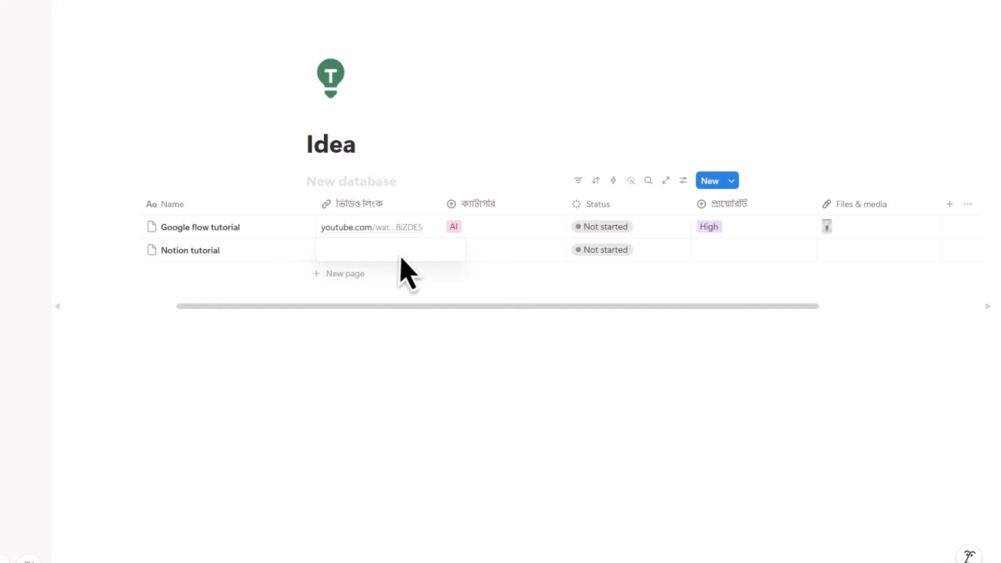
{"action": "key", "text": "Escape"}
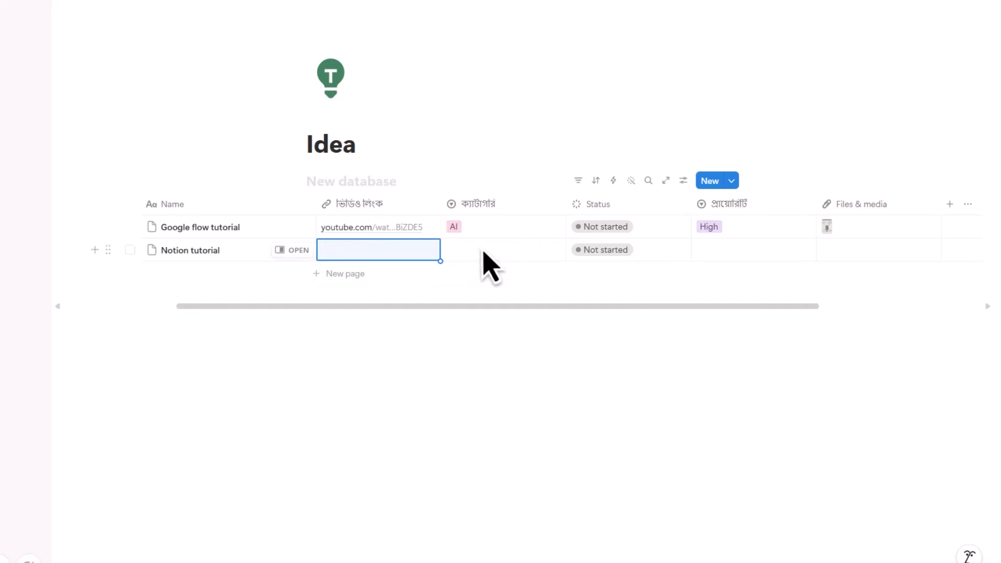
- Give Notion tutorial a new 'Software' category and status রেকর্ডিং কমপ্লিট
{"action": "left_click", "coordinate": [484, 252]}
{"action": "type", "text": "Software"}
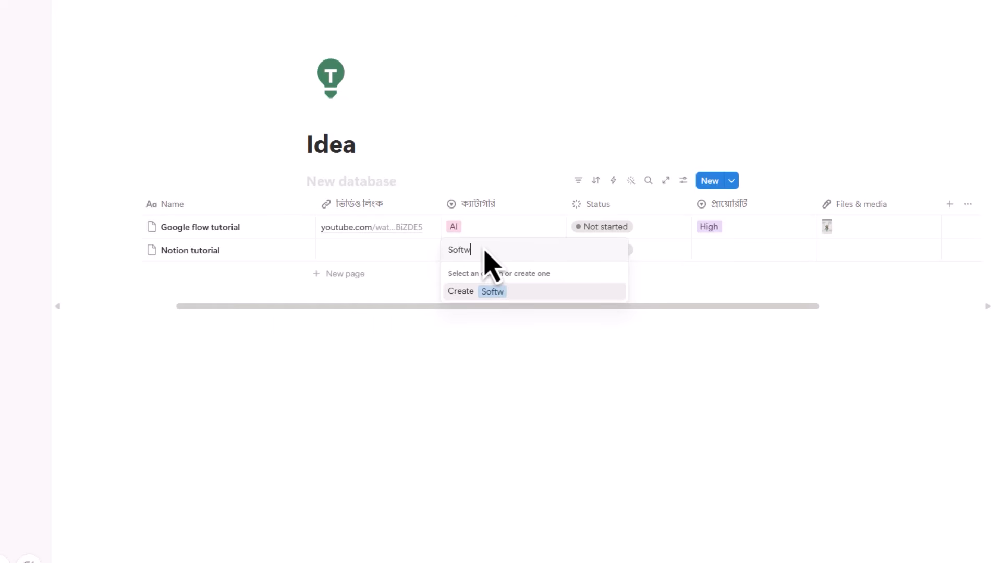
{"action": "left_click", "coordinate": [504, 292]}
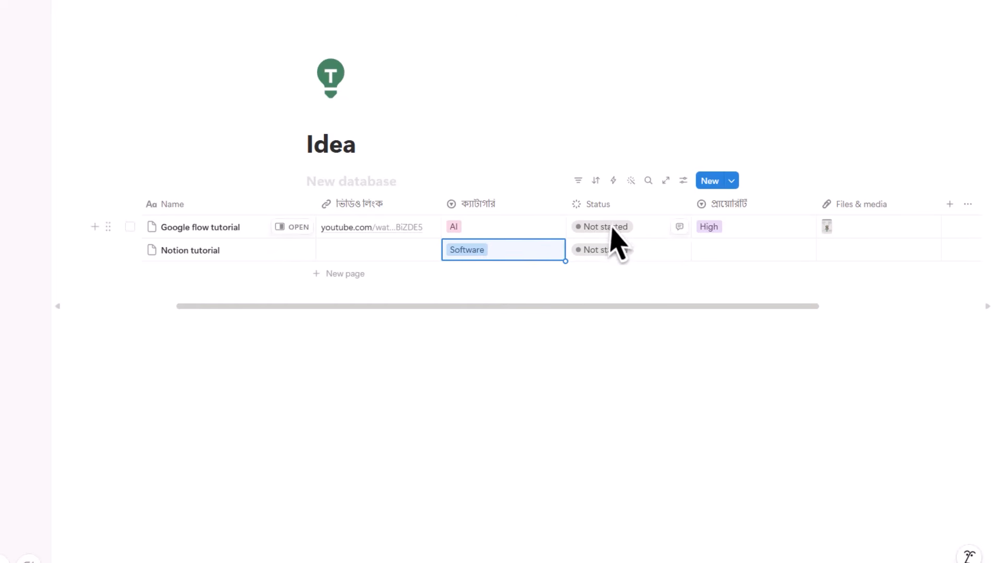
{"action": "left_click", "coordinate": [605, 251]}
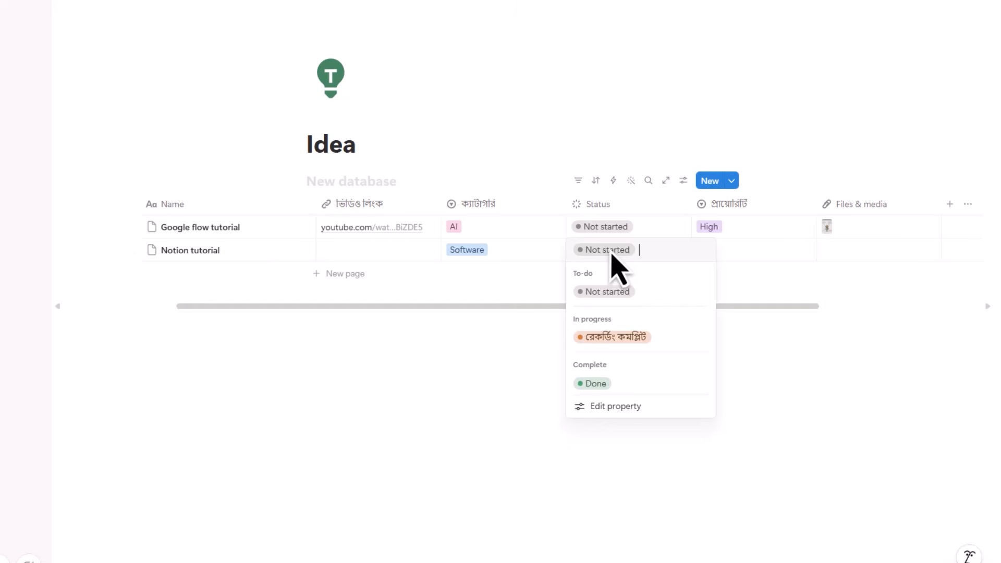
{"action": "left_click", "coordinate": [625, 343]}
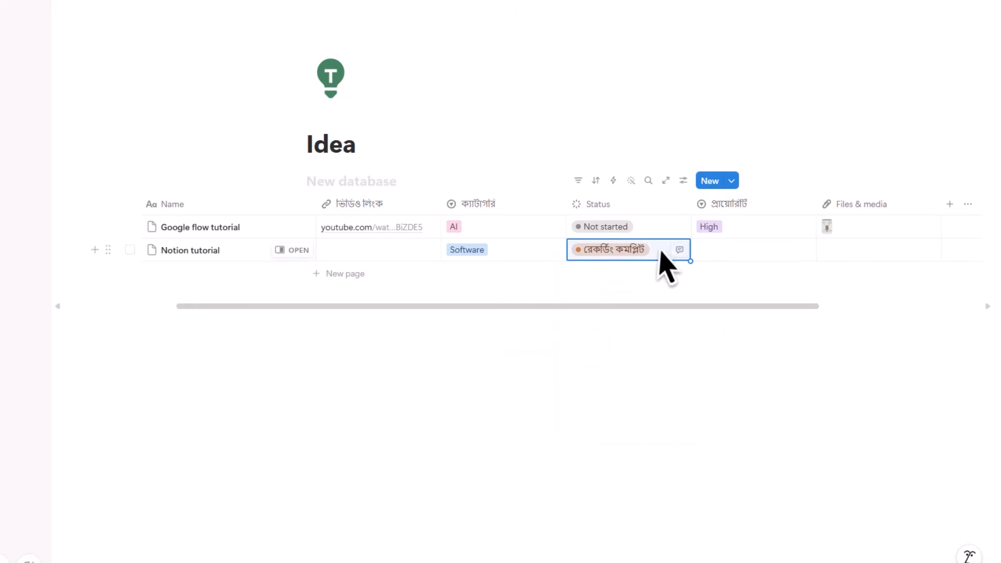
{"action": "left_click", "coordinate": [724, 255]}
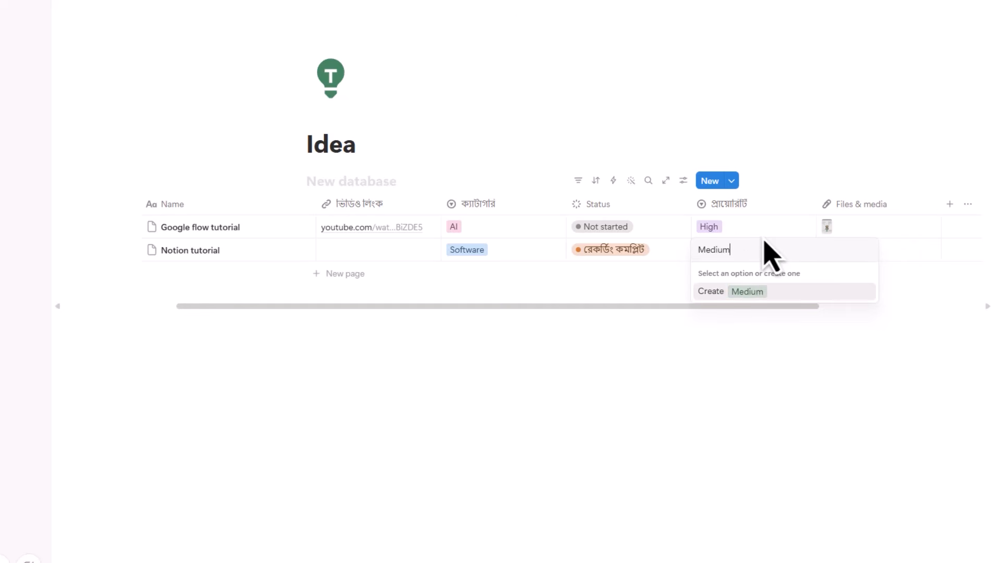
- Create Medium and Low as new priority options in the Notion tutorial row
{"action": "left_click", "coordinate": [751, 292]}
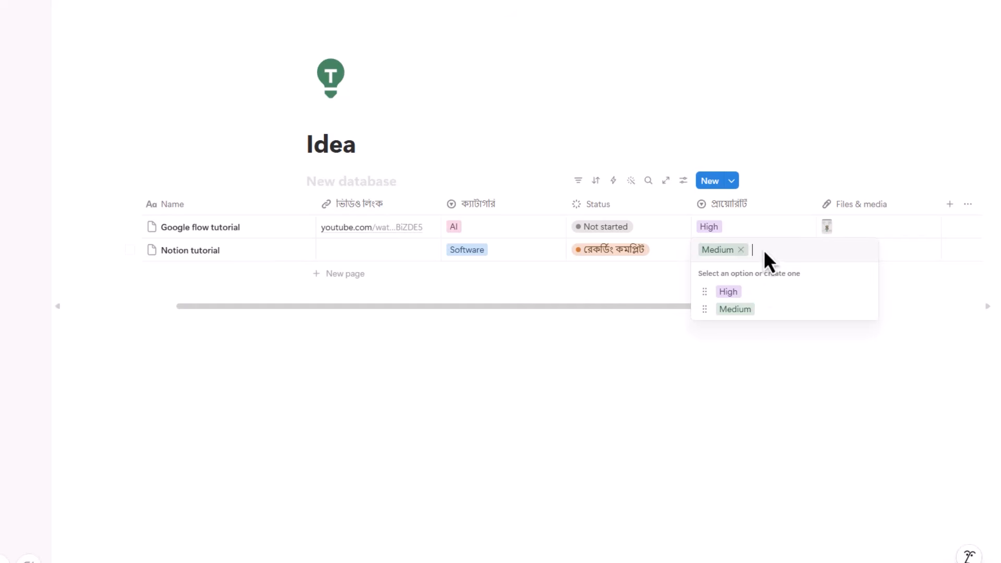
{"action": "left_click", "coordinate": [742, 250]}
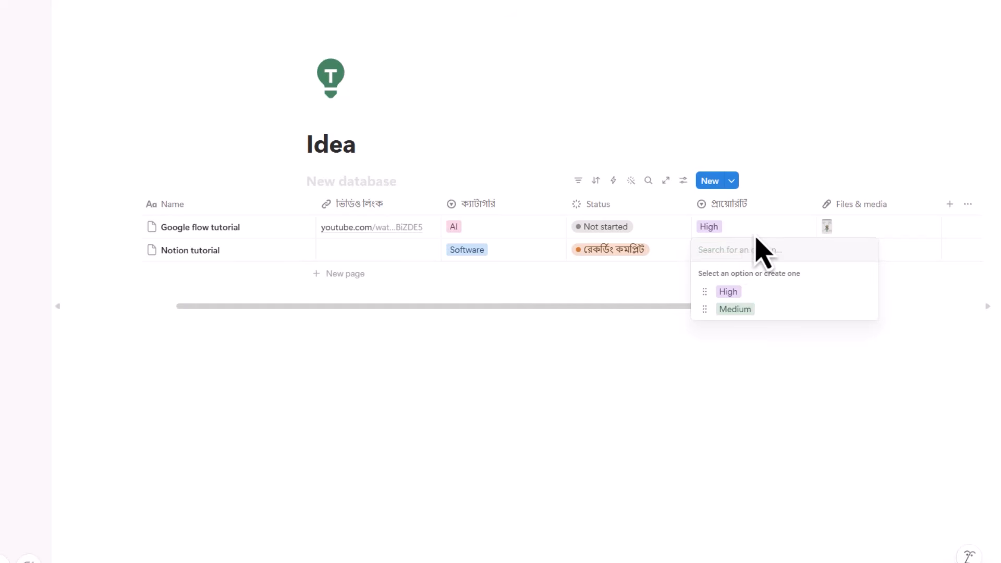
{"action": "type", "text": "Low"}
{"action": "left_click", "coordinate": [743, 289]}
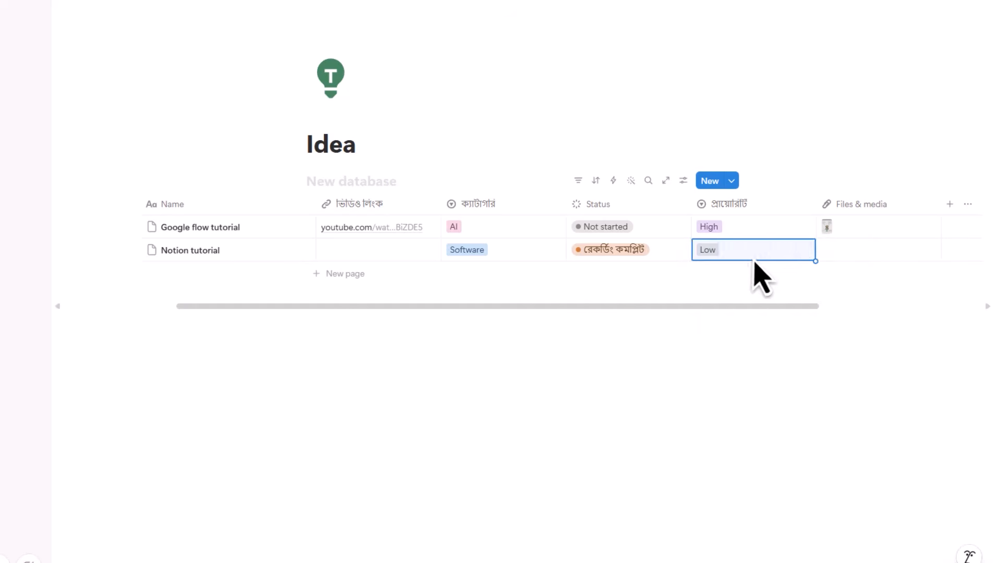
- Clear the row's priority and set the Notion tutorial entry to High
{"action": "left_click", "coordinate": [755, 256]}
{"action": "left_click", "coordinate": [728, 250]}
{"action": "key", "text": "Escape"}
{"action": "left_click", "coordinate": [747, 250]}
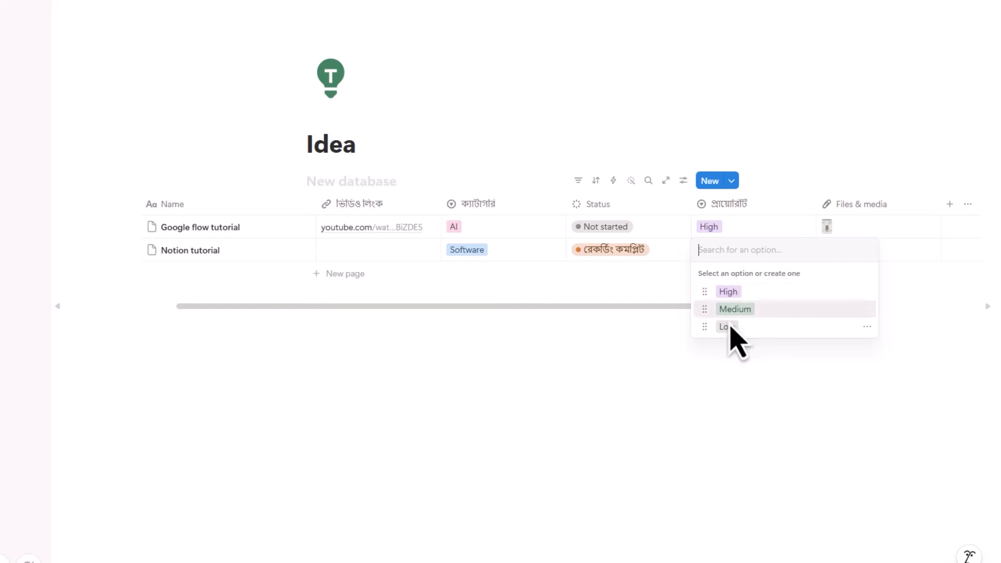
{"action": "left_click", "coordinate": [735, 292]}
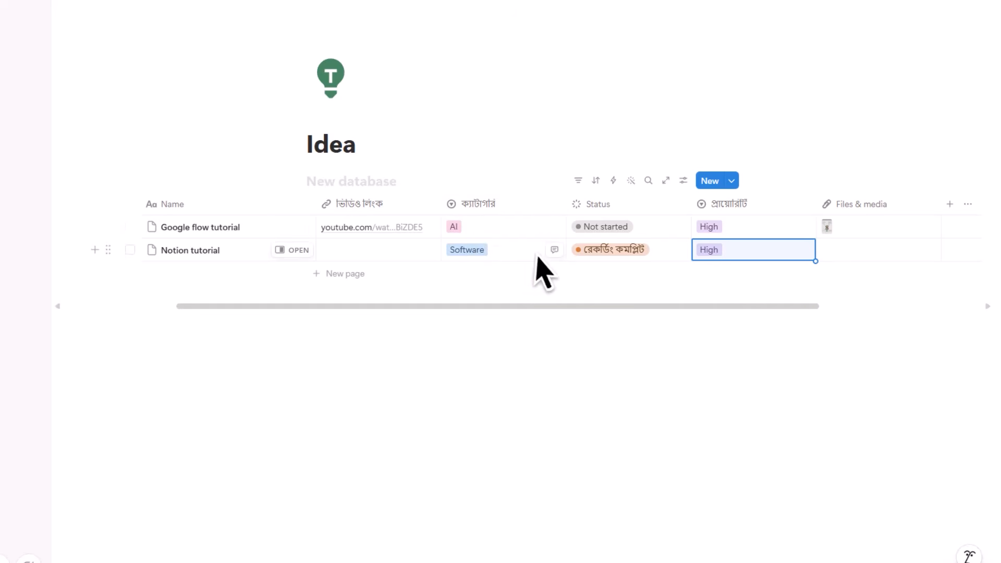
{"action": "left_click", "coordinate": [510, 256]}
- Create a 'VIdeo editing' category option, keeping the Notion tutorial row as Software
{"action": "left_click", "coordinate": [493, 250]}
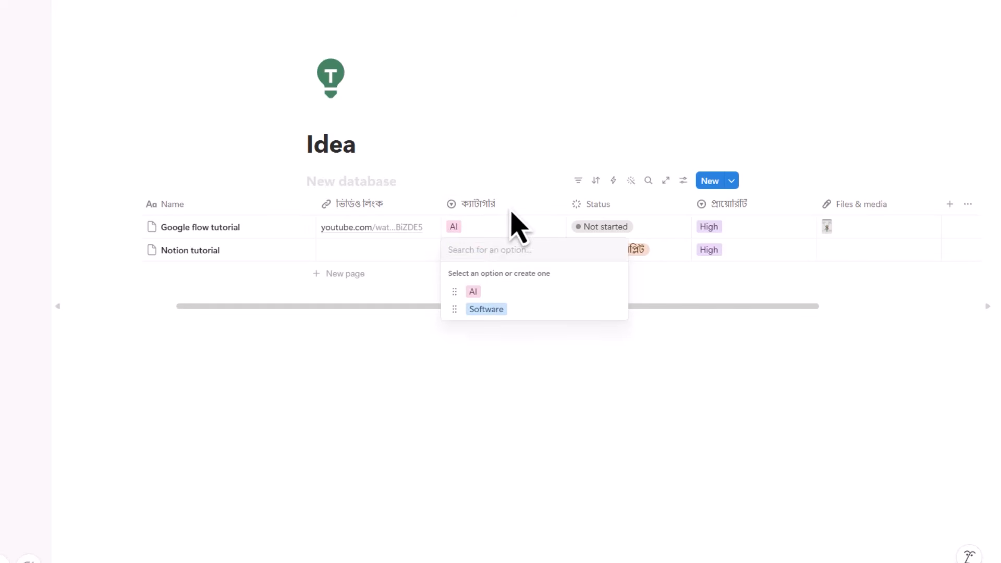
{"action": "type", "text": "Vid"}
{"action": "key", "text": "BackSpace"}
{"action": "key", "text": "BackSpace"}
{"action": "type", "text": "VIde"}
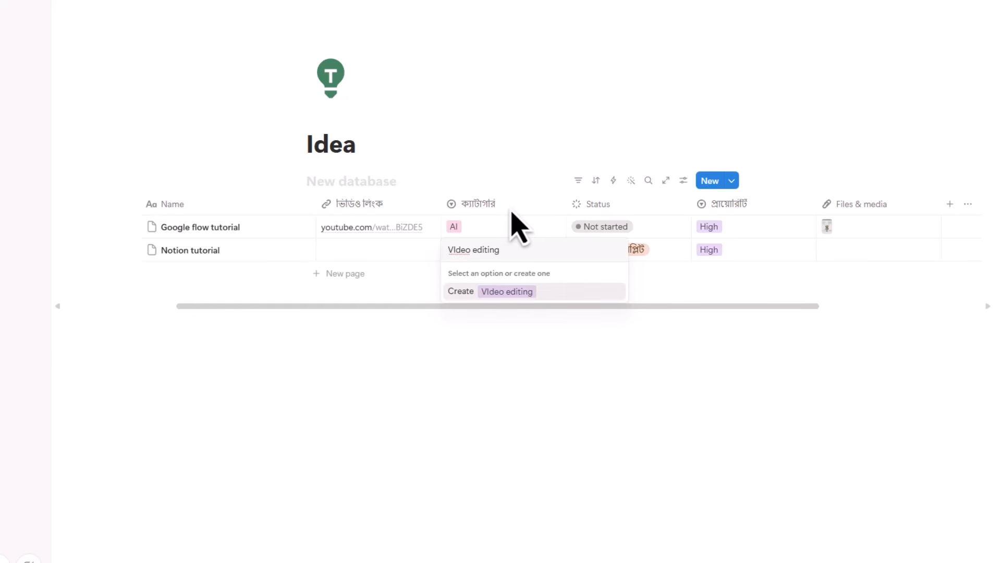
{"action": "type", "text": "o editing"}
{"action": "left_click", "coordinate": [514, 293]}
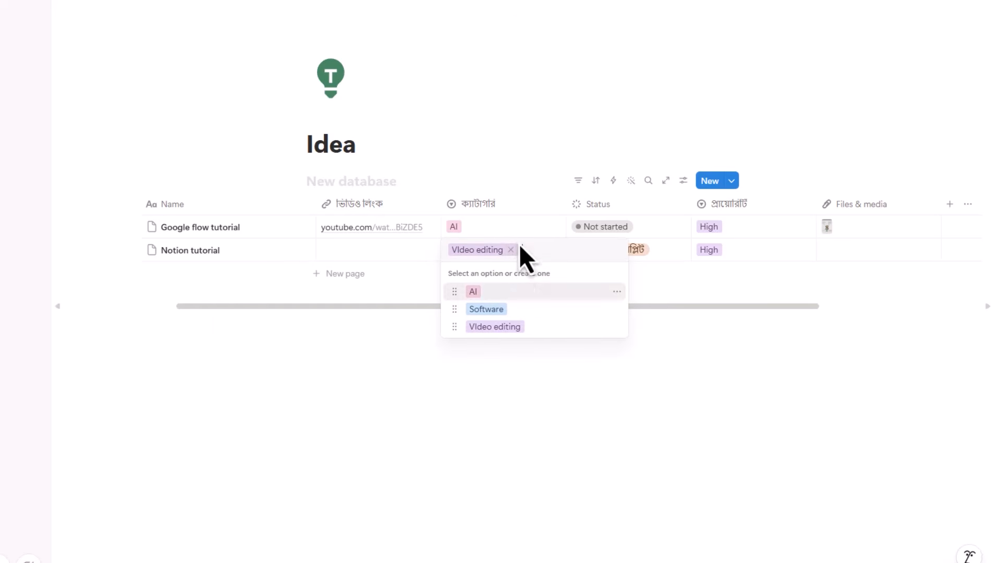
{"action": "left_click", "coordinate": [512, 250]}
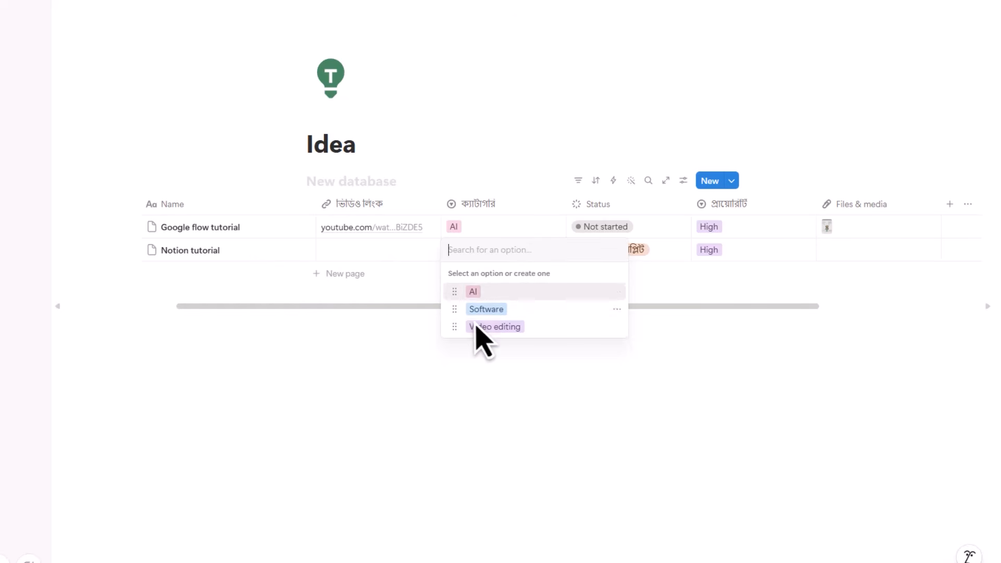
{"action": "key", "text": "Escape"}
{"action": "left_click", "coordinate": [474, 253]}
{"action": "left_click", "coordinate": [496, 309]}
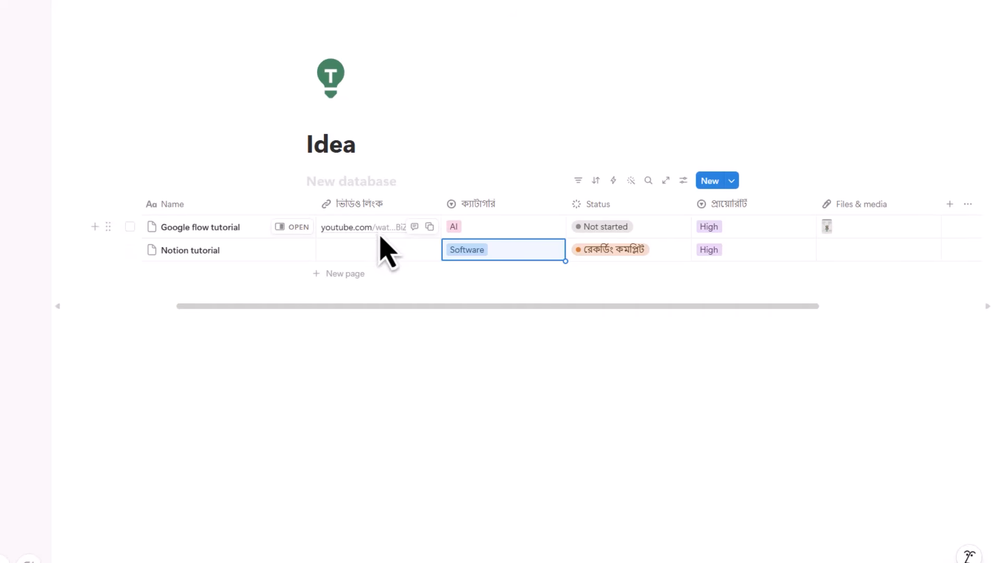
- Add a third row named 'premier pro 5 most usefull effect' with no video link
{"action": "left_click", "coordinate": [340, 278]}
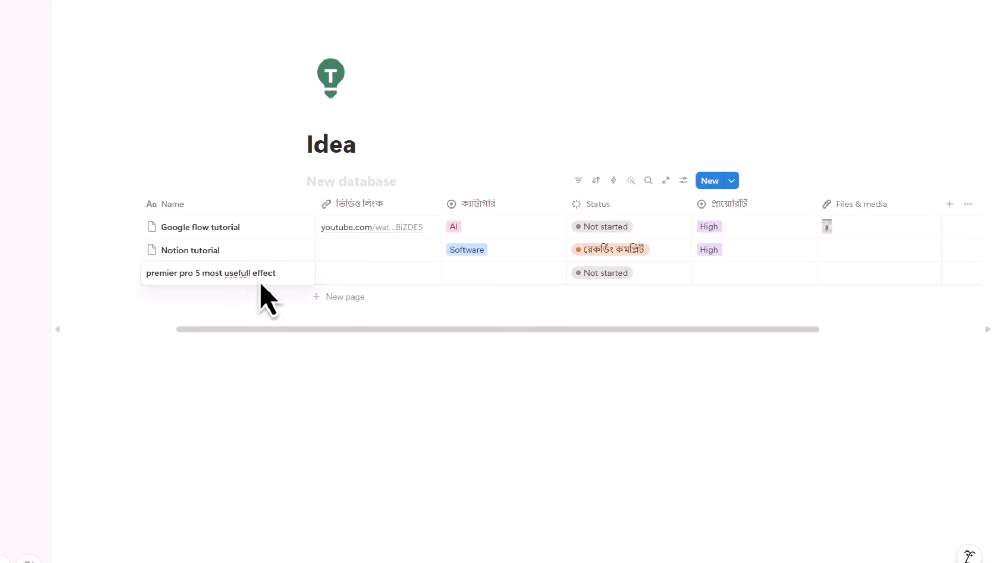
{"action": "key", "text": "Escape"}
{"action": "left_click", "coordinate": [350, 277]}
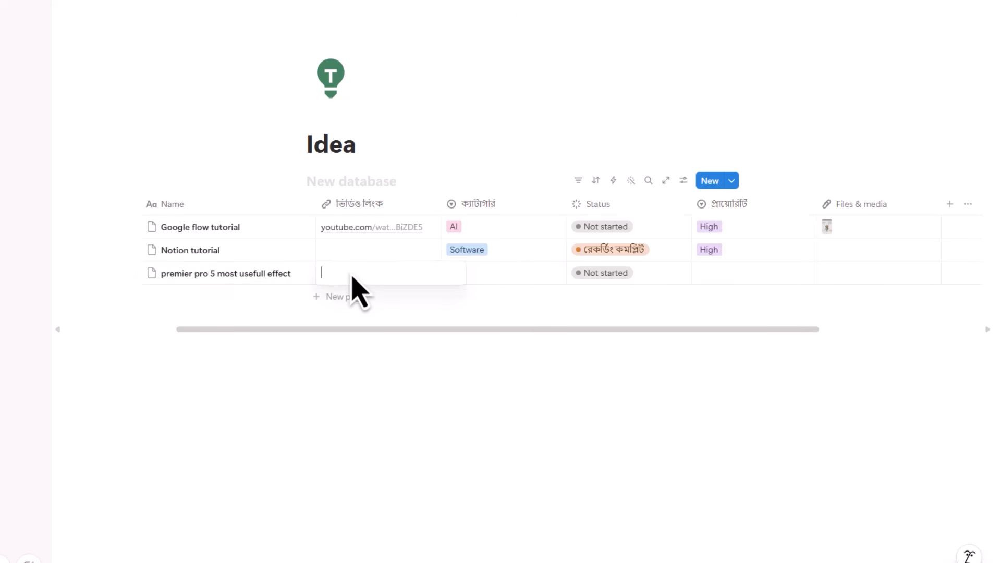
{"action": "key", "text": "Escape"}
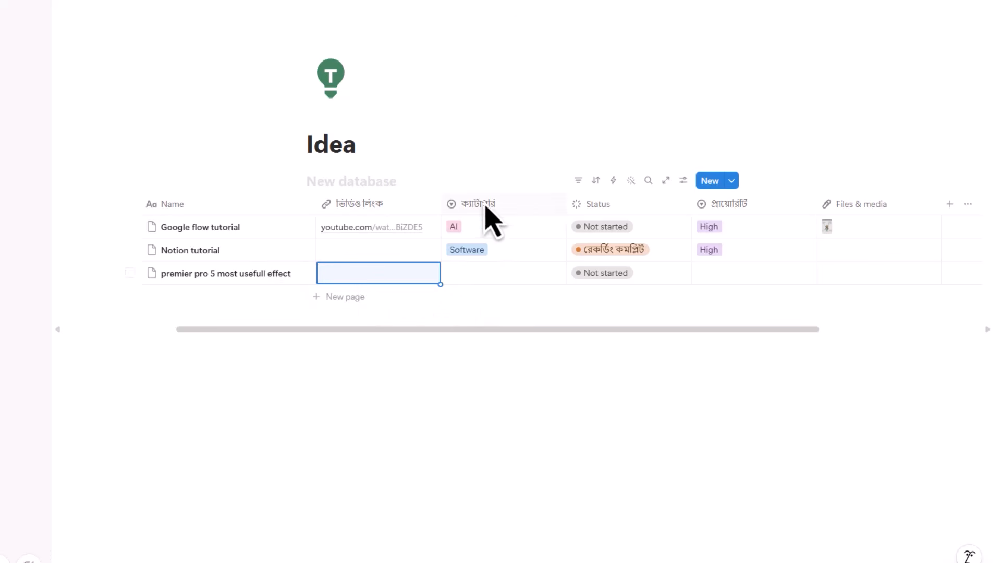
- Set the third row's category to Video editing and its priority to Medium
{"action": "left_click", "coordinate": [472, 276]}
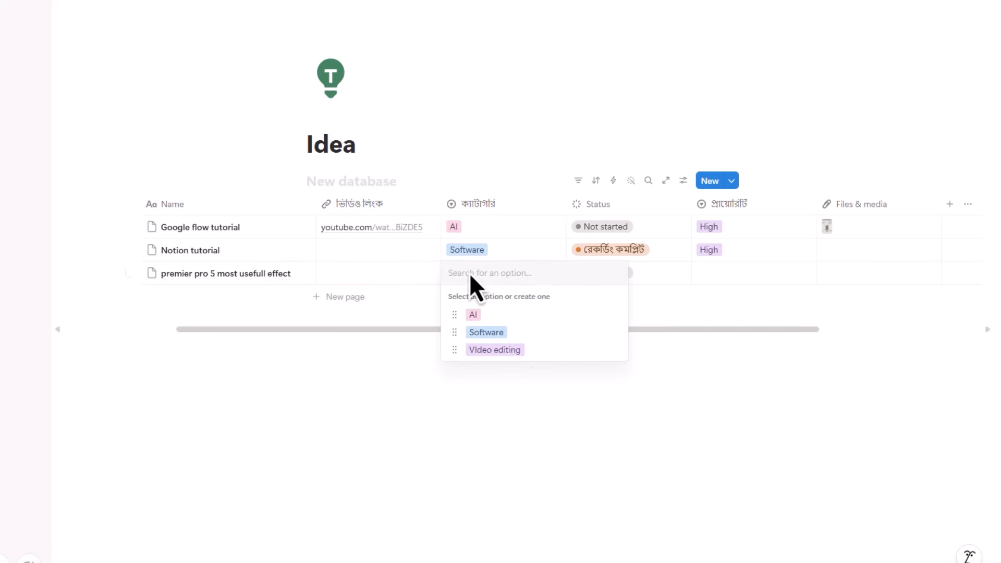
{"action": "left_click", "coordinate": [495, 350]}
{"action": "left_click", "coordinate": [600, 279]}
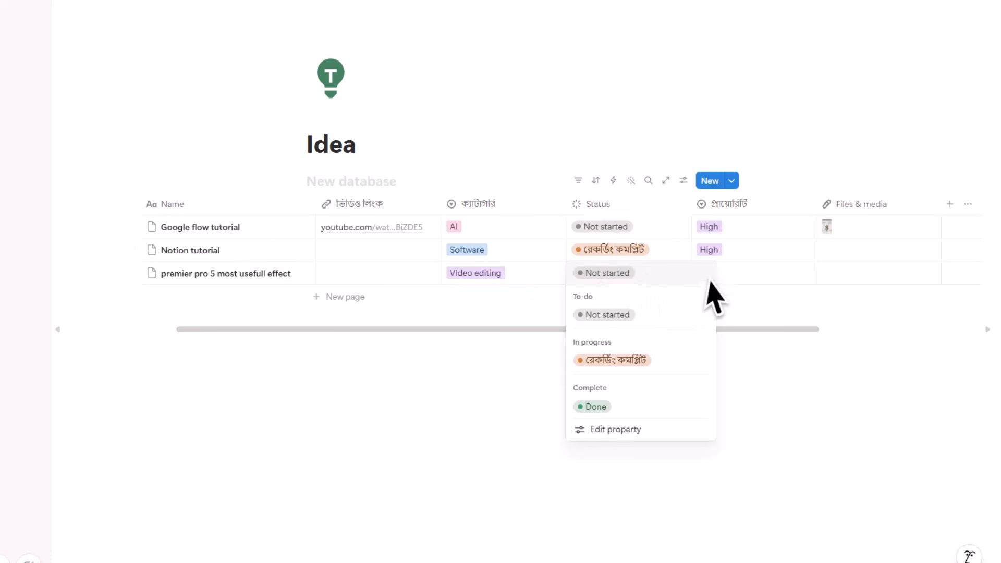
{"action": "key", "text": "Escape"}
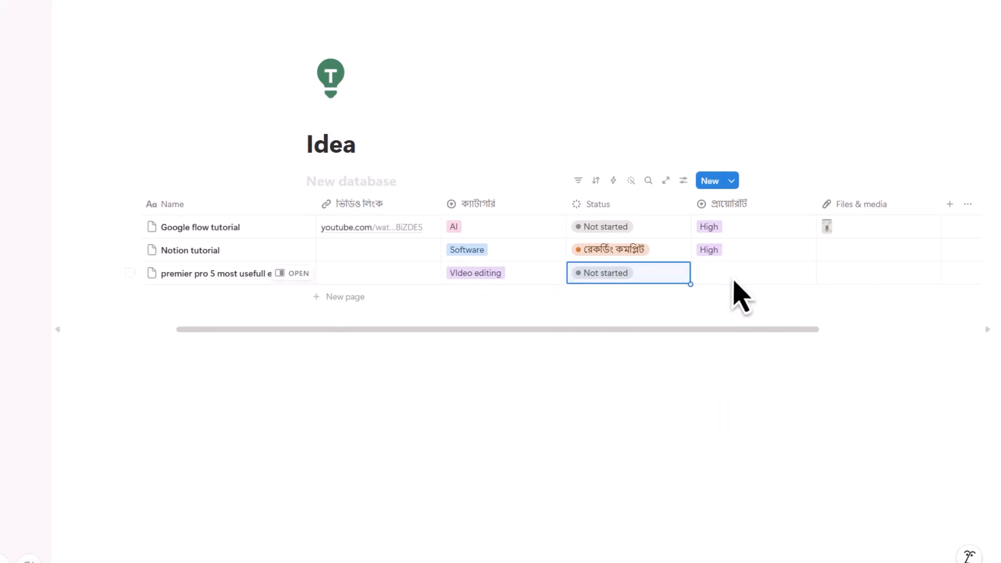
{"action": "left_click", "coordinate": [746, 274]}
{"action": "left_click", "coordinate": [751, 334]}
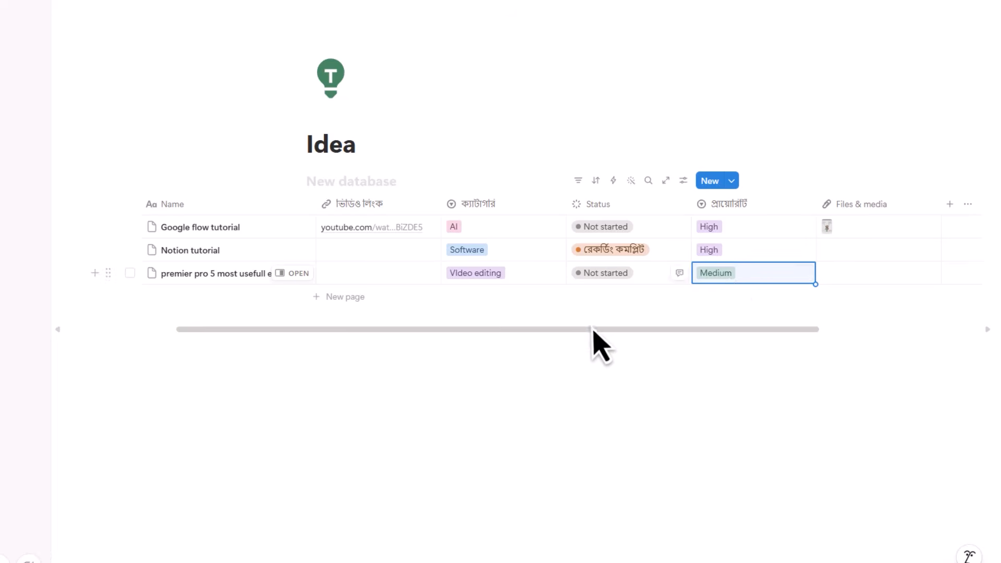
{"action": "left_click_drag", "start_coordinate": [600, 330], "coordinate": [593, 332]}
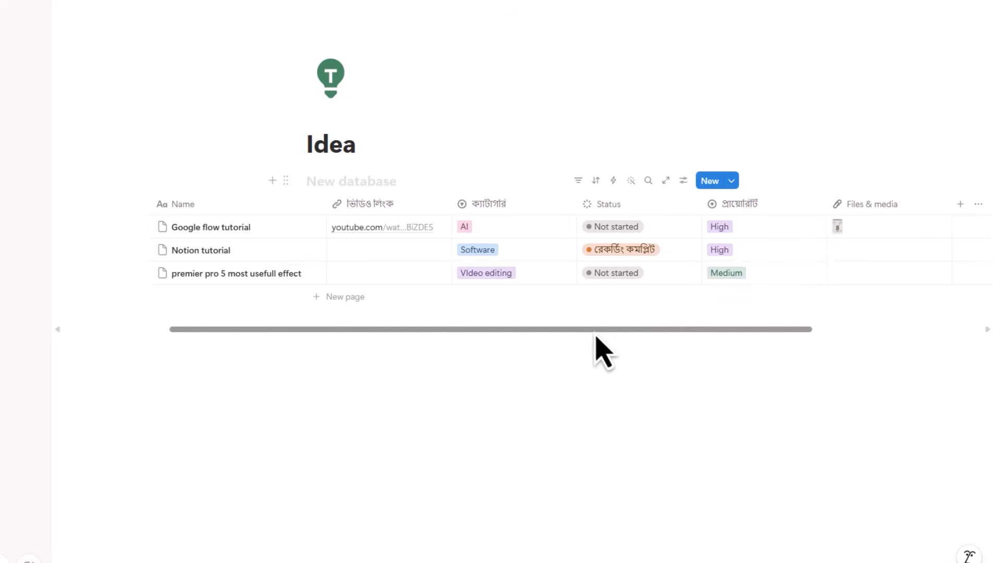
{"action": "left_click", "coordinate": [962, 206]}
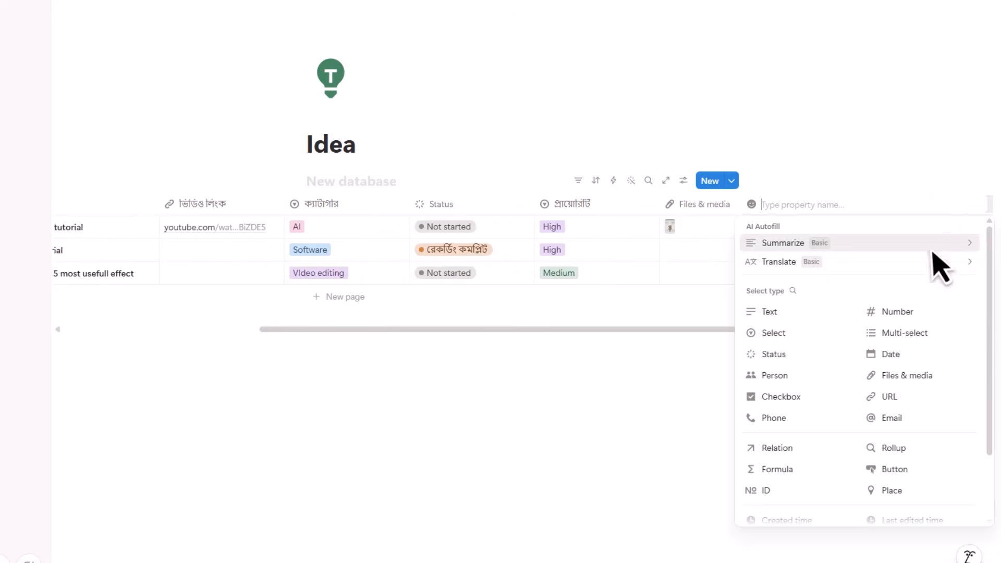
{"action": "left_click", "coordinate": [636, 329]}
{"action": "left_click_drag", "start_coordinate": [636, 329], "coordinate": [369, 320]}
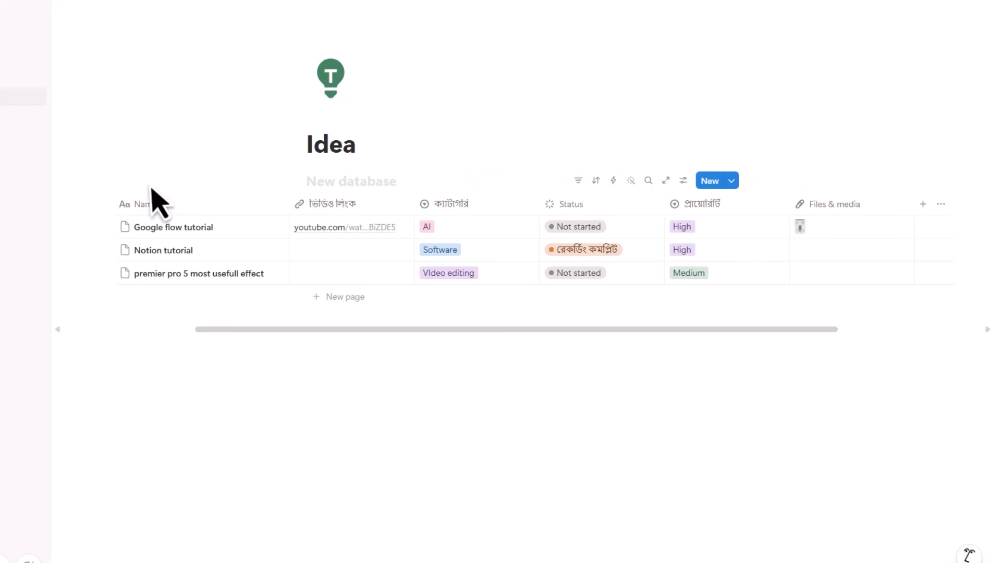
- Add a প্রায়োরিটি filter to the Idea table, leaving High and Medium unticked
{"action": "left_click", "coordinate": [578, 183]}
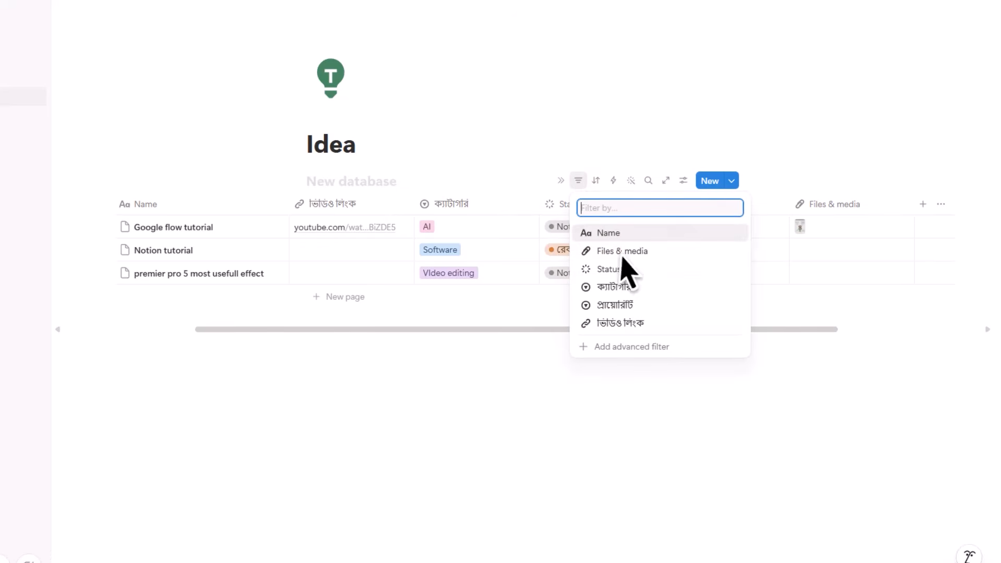
{"action": "left_click", "coordinate": [635, 312]}
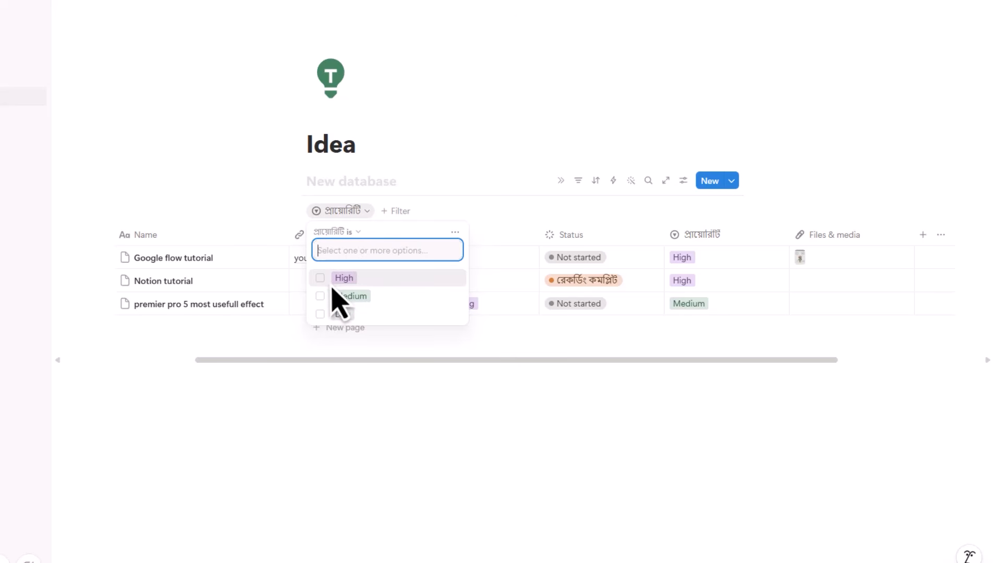
{"action": "left_click", "coordinate": [321, 280]}
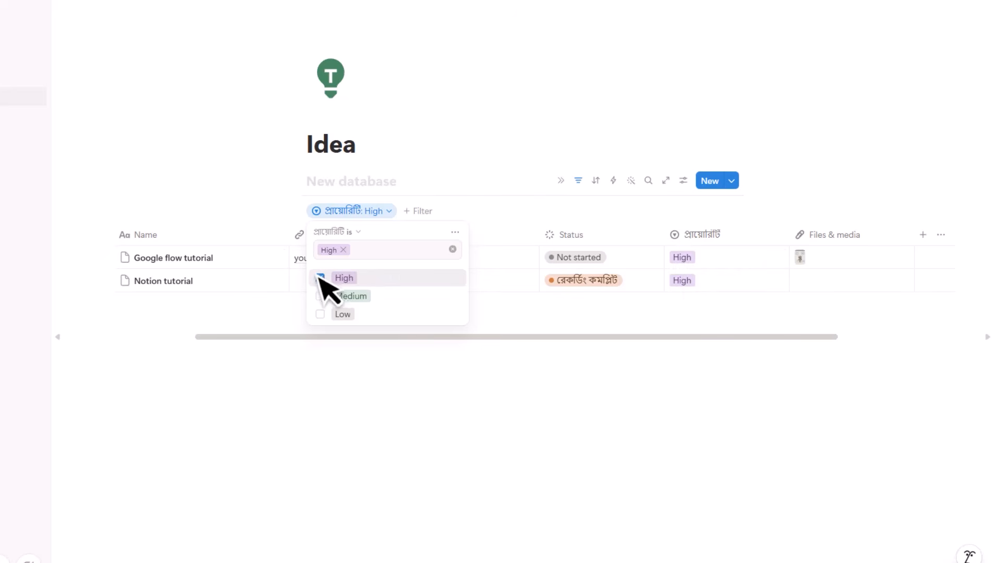
{"action": "left_click", "coordinate": [322, 278]}
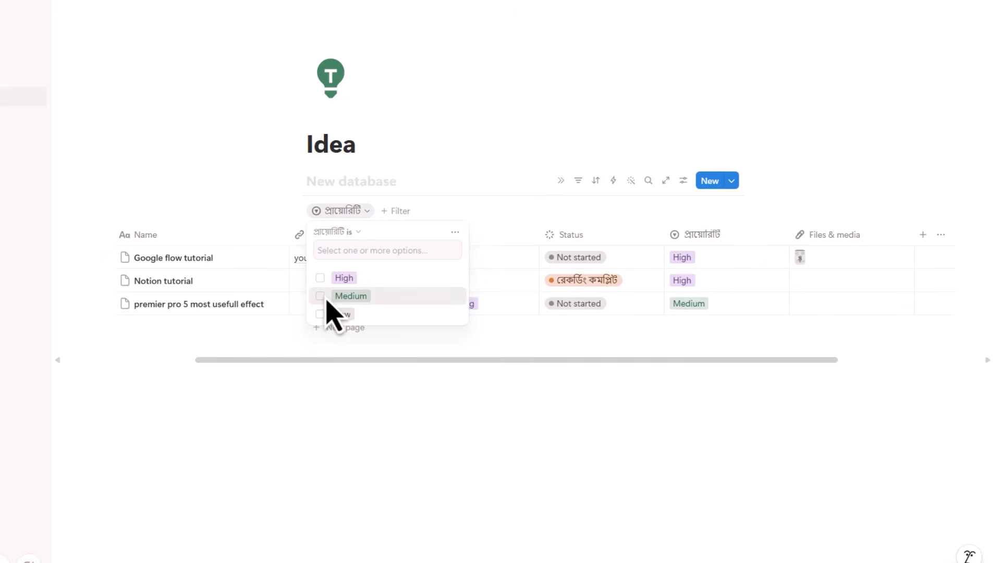
{"action": "left_click", "coordinate": [328, 299]}
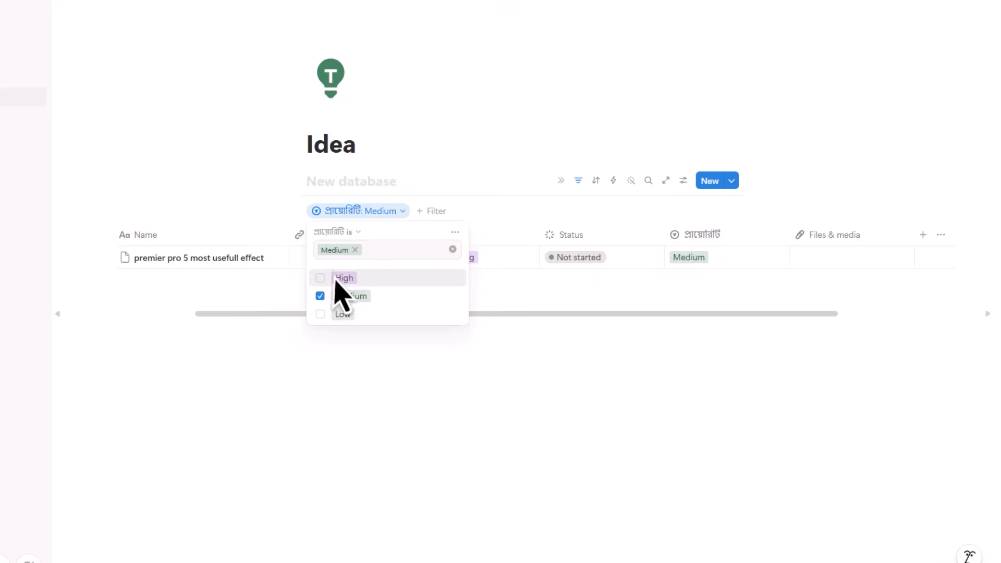
{"action": "left_click", "coordinate": [320, 296]}
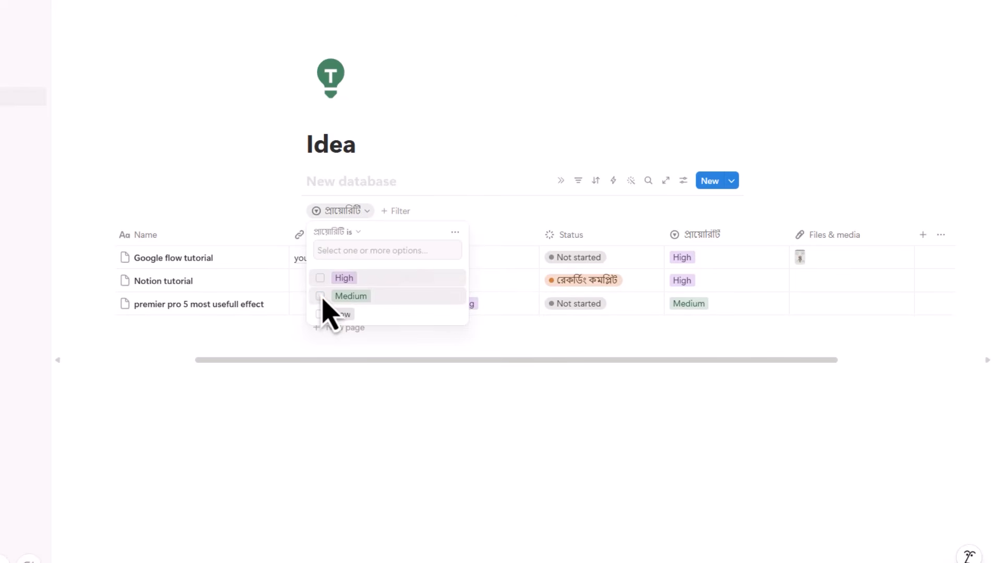
{"action": "left_click", "coordinate": [447, 215]}
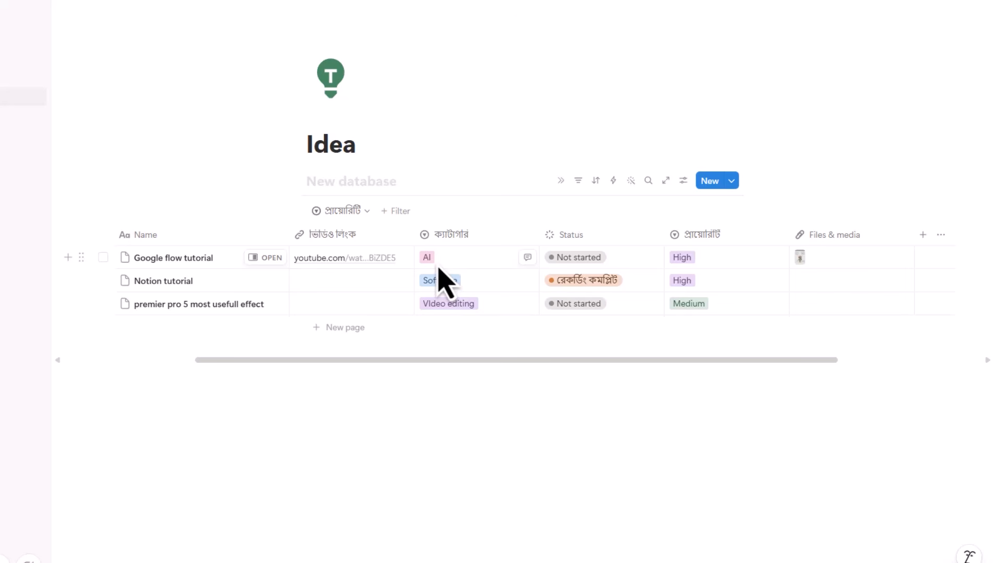
{"action": "left_click", "coordinate": [397, 214]}
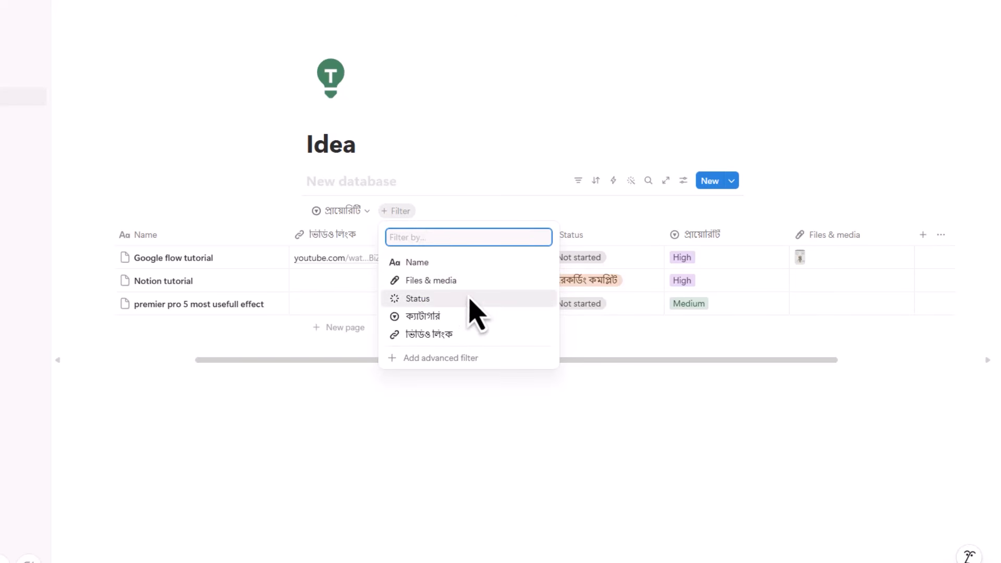
- Add a ক্যাটাগরি filter showing only the AI category
{"action": "left_click", "coordinate": [453, 322]}
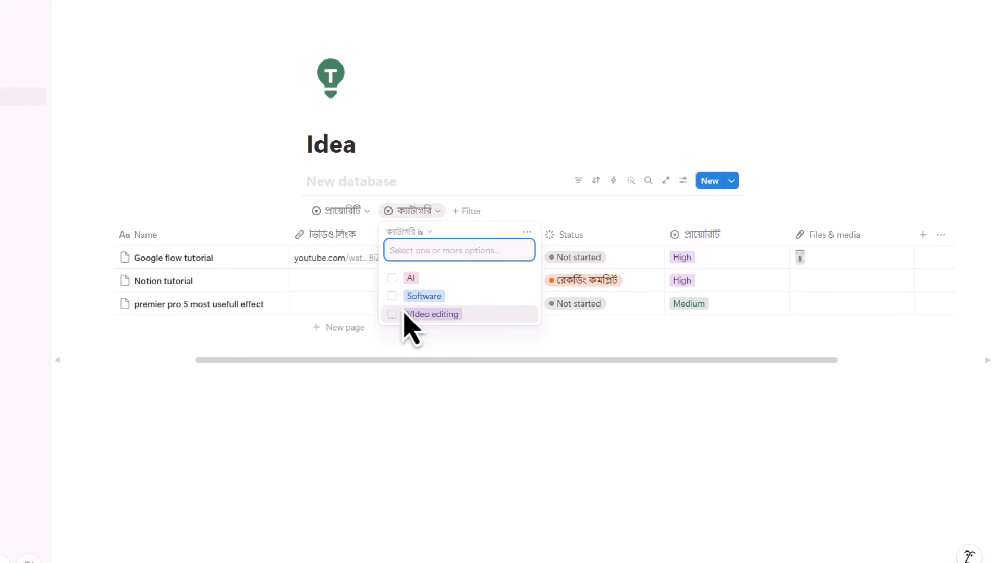
{"action": "left_click", "coordinate": [395, 285]}
{"action": "left_click", "coordinate": [722, 320]}
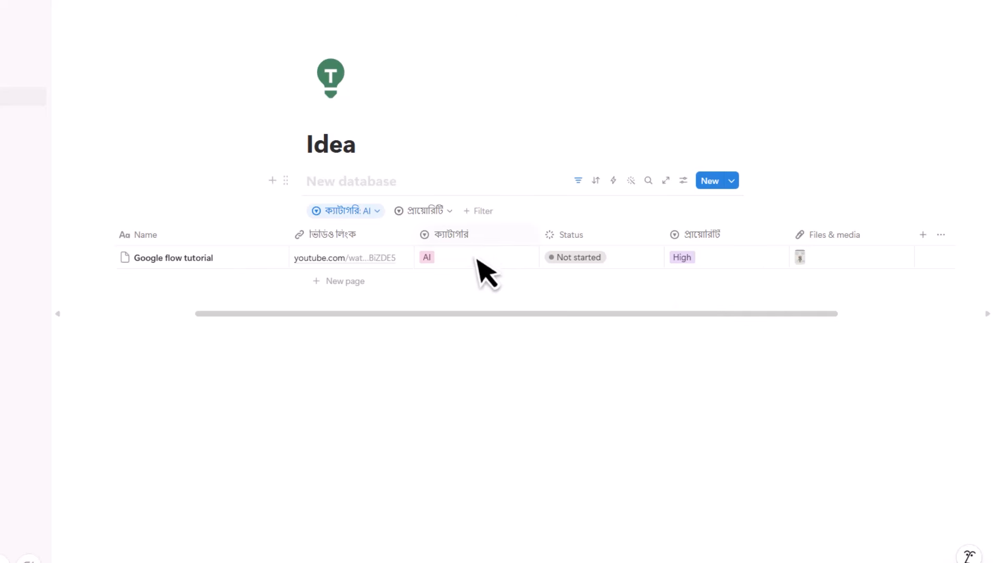
- Add a Status filter limited to To-do and Not started rows
{"action": "left_click", "coordinate": [479, 212]}
{"action": "left_click", "coordinate": [538, 300]}
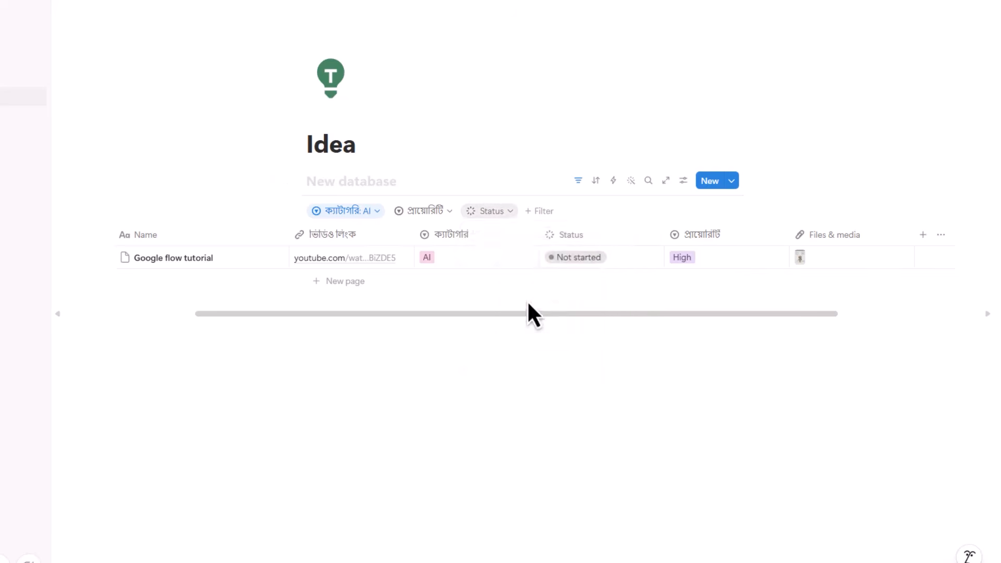
{"action": "left_click", "coordinate": [597, 219]}
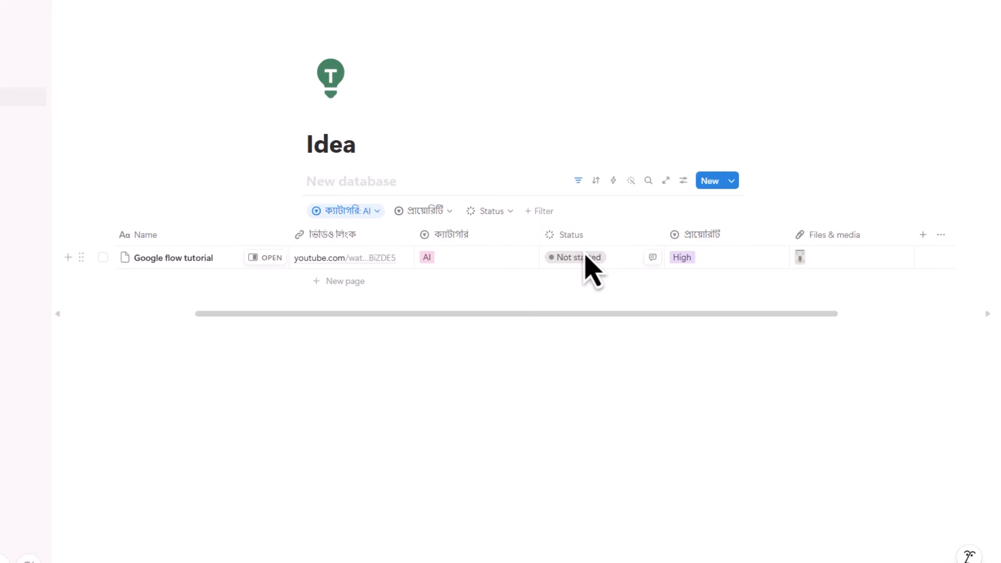
{"action": "left_click", "coordinate": [500, 215]}
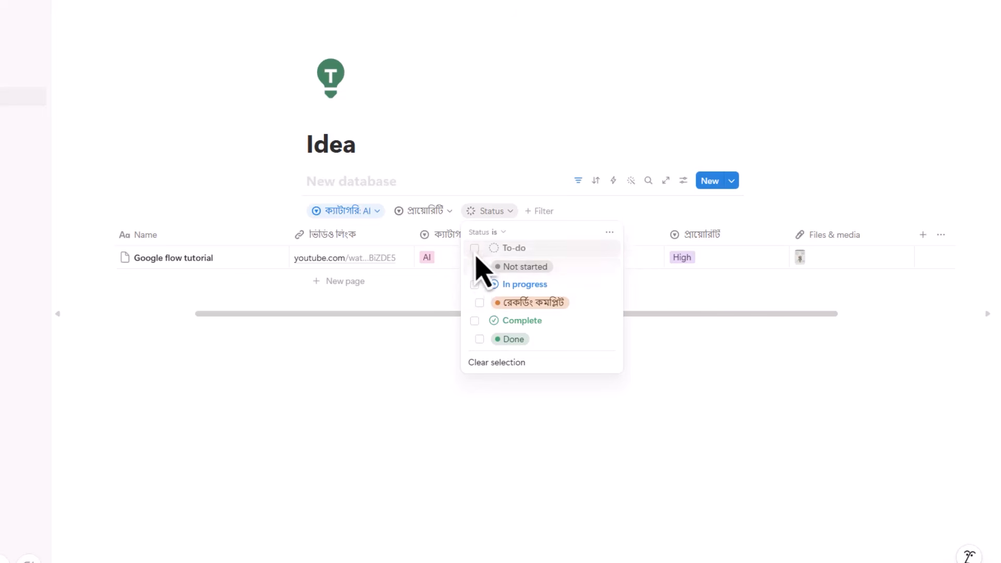
{"action": "left_click", "coordinate": [507, 268]}
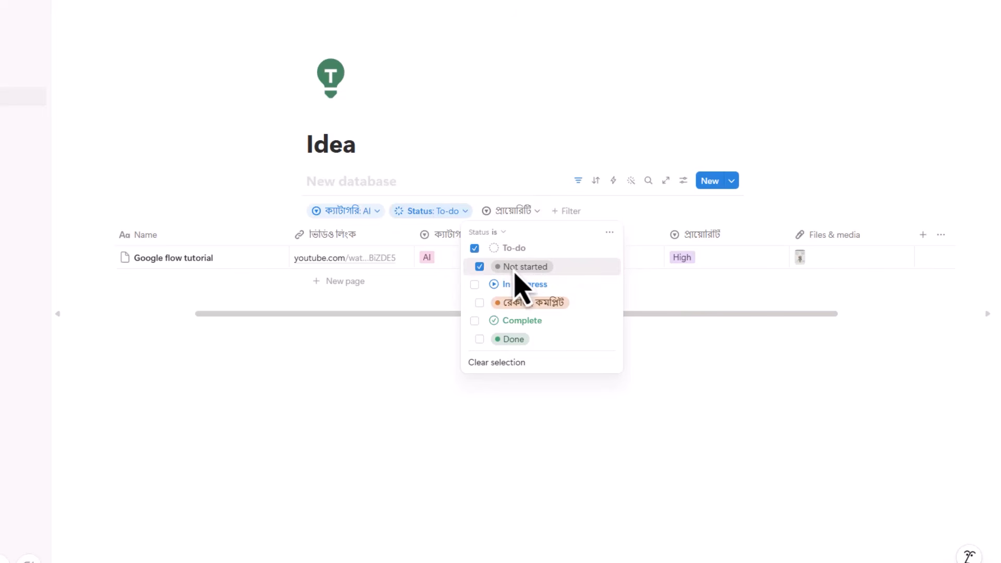
{"action": "left_click", "coordinate": [560, 182]}
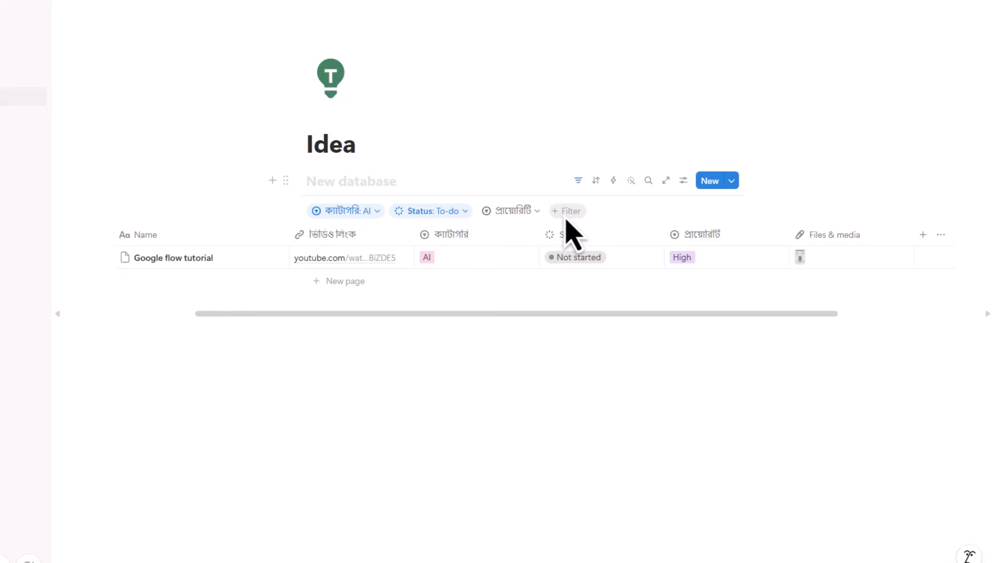
{"action": "left_click", "coordinate": [567, 218]}
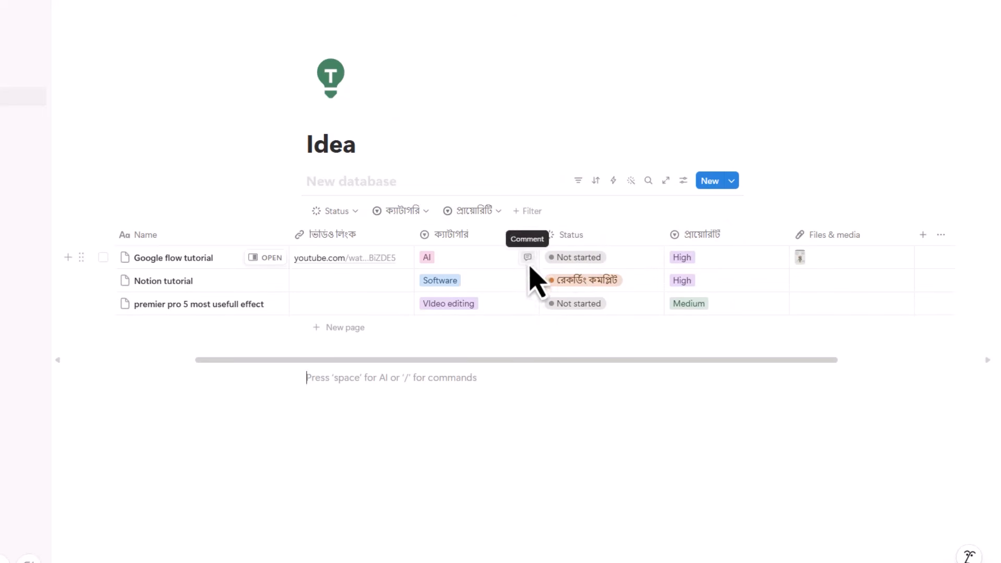
{"action": "left_click", "coordinate": [412, 214]}
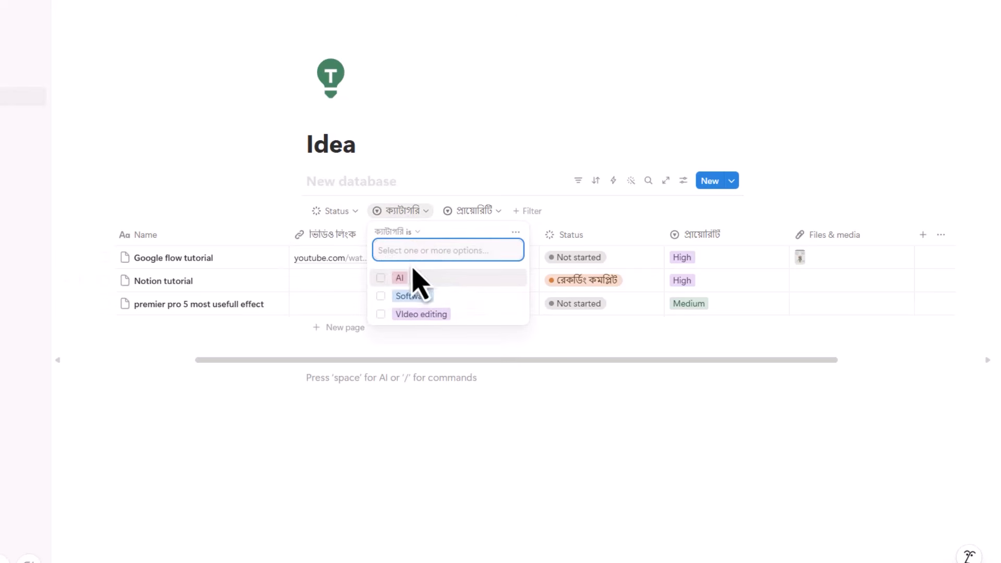
{"action": "left_click", "coordinate": [384, 282]}
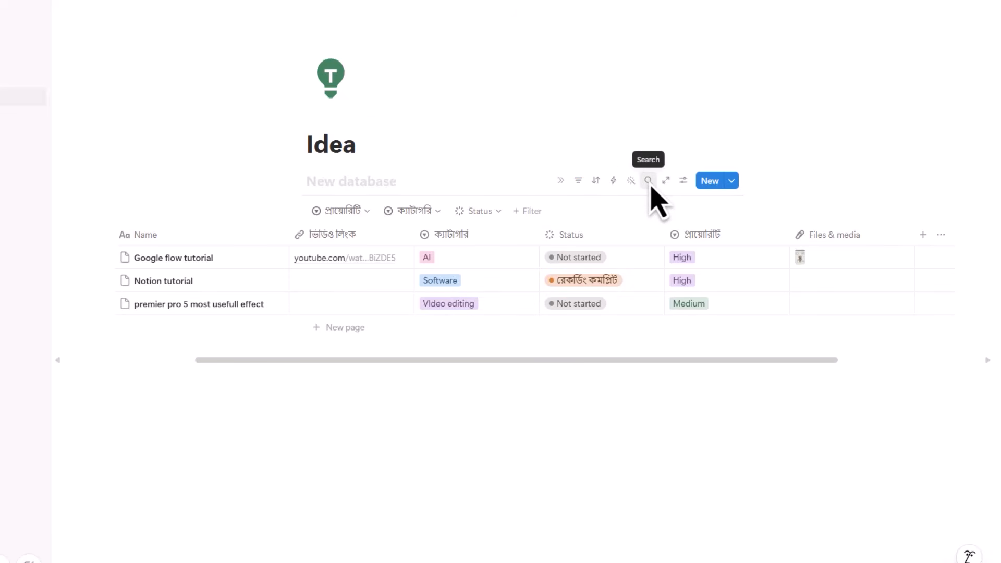
{"action": "left_click", "coordinate": [649, 181]}
{"action": "type", "text": "flow"}
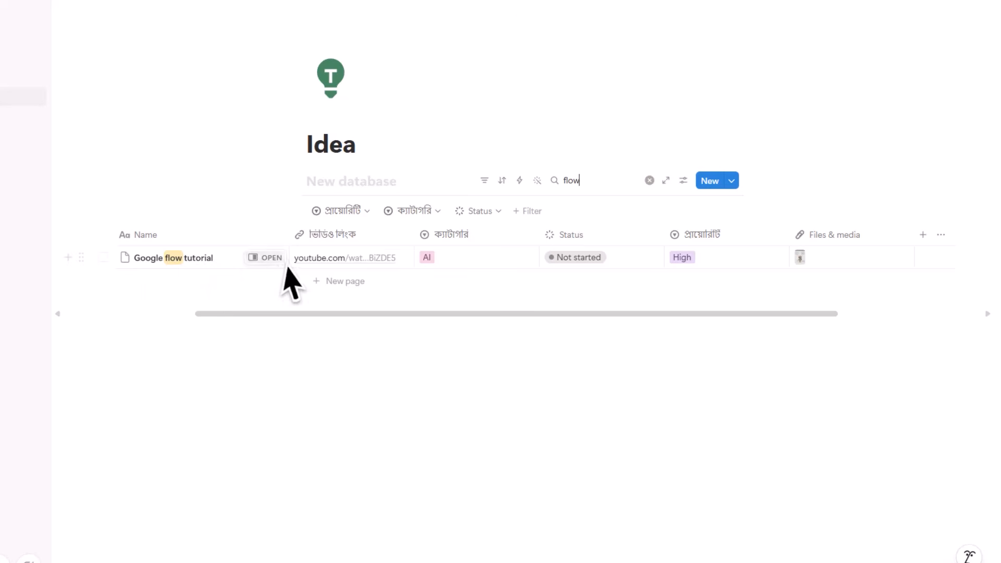
{"action": "left_click", "coordinate": [650, 180]}
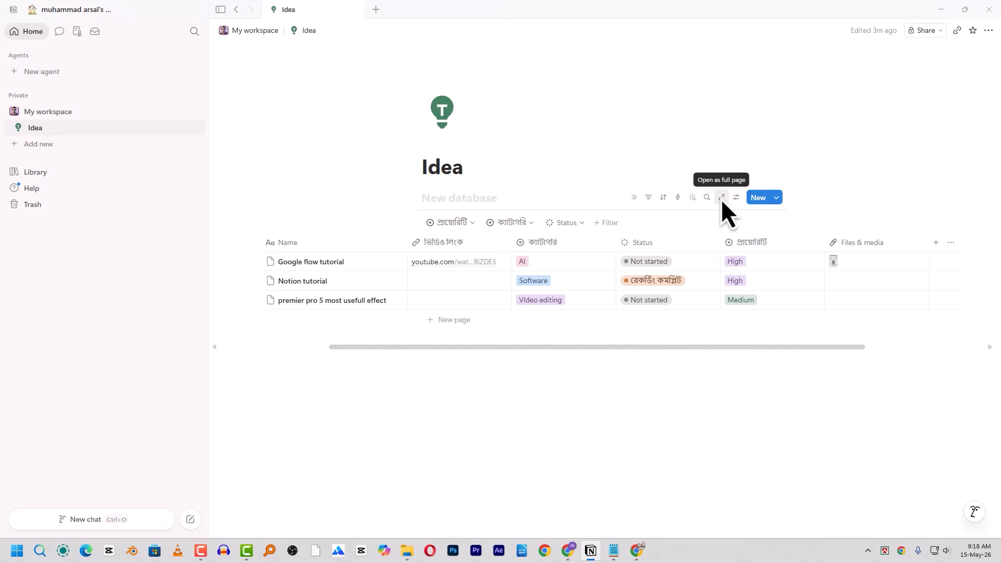
{"action": "left_click", "coordinate": [721, 198]}
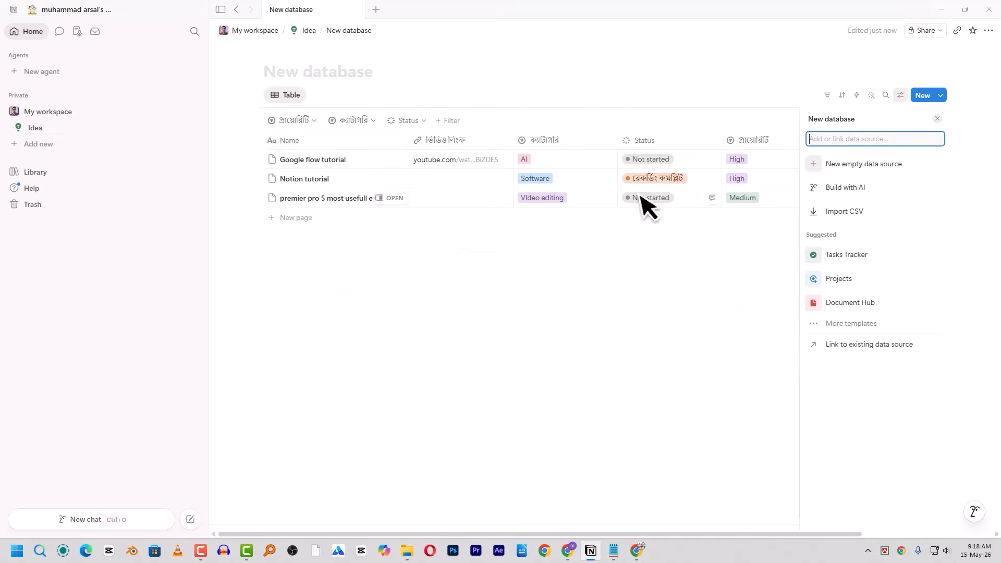
- Add Board, Gallery and Dashboard views to the full-page database, then return to Table
{"action": "left_click", "coordinate": [493, 248]}
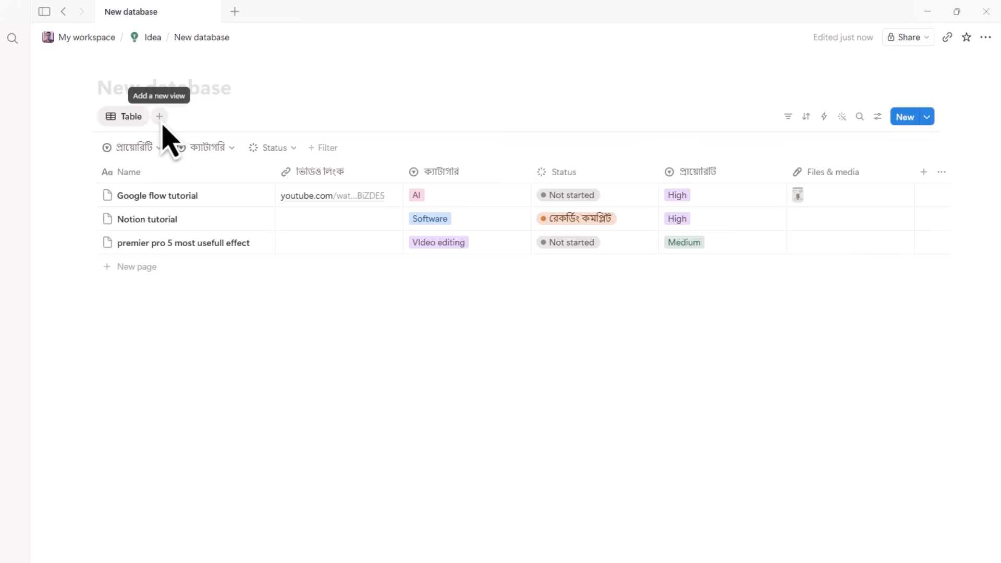
{"action": "left_click", "coordinate": [161, 120]}
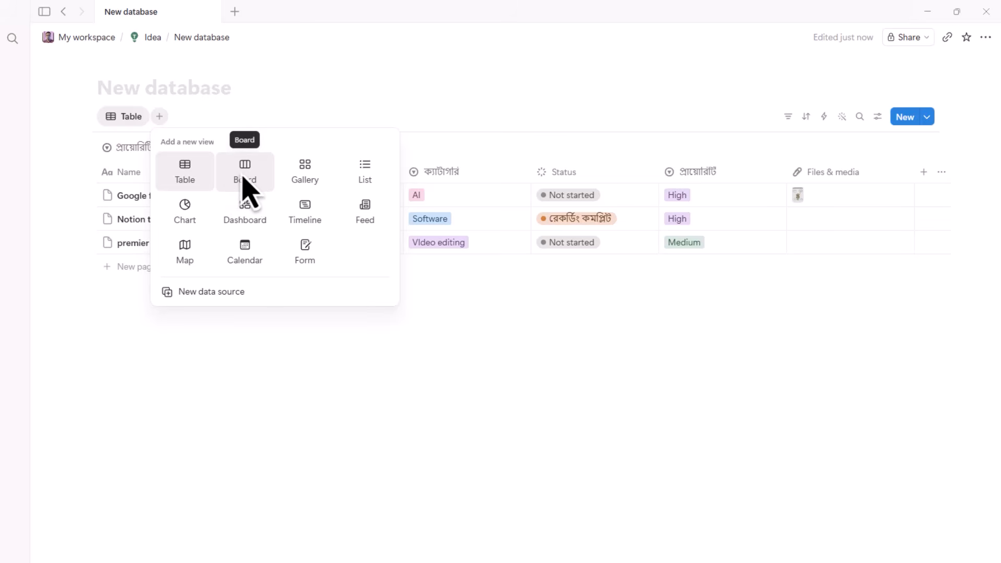
{"action": "left_click", "coordinate": [245, 175]}
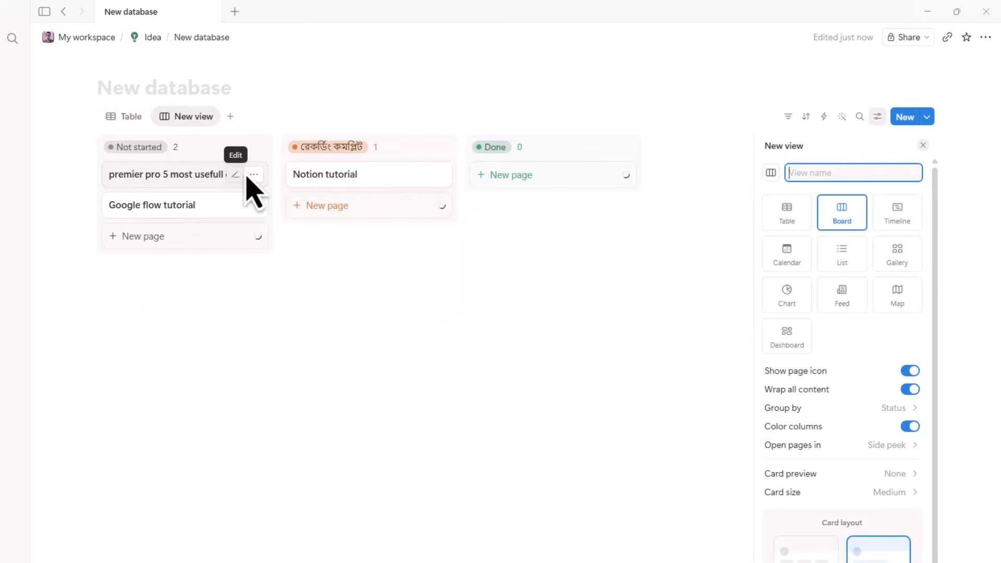
{"action": "left_click", "coordinate": [261, 302]}
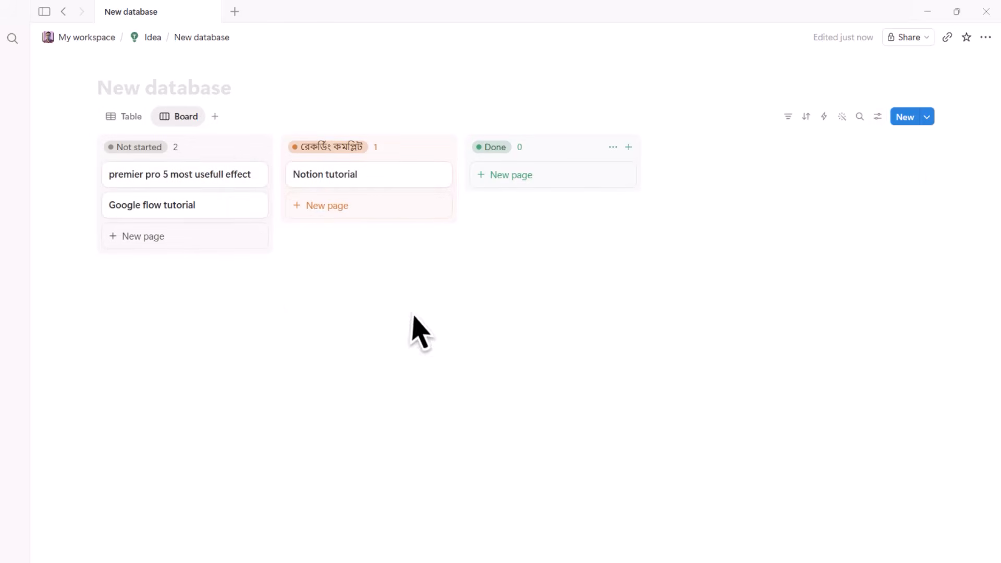
{"action": "left_click", "coordinate": [215, 116]}
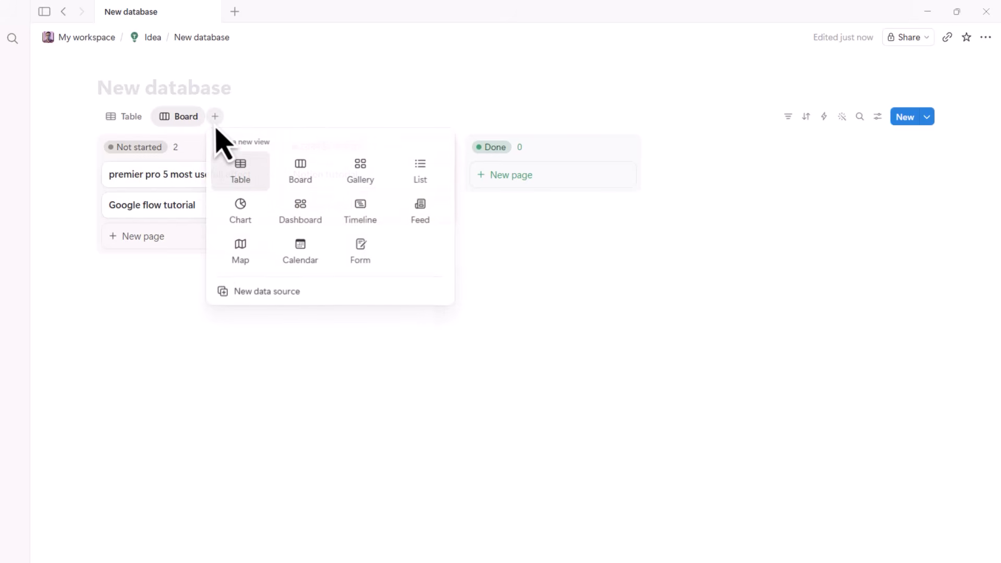
{"action": "left_click", "coordinate": [371, 186]}
{"action": "left_click", "coordinate": [276, 116]}
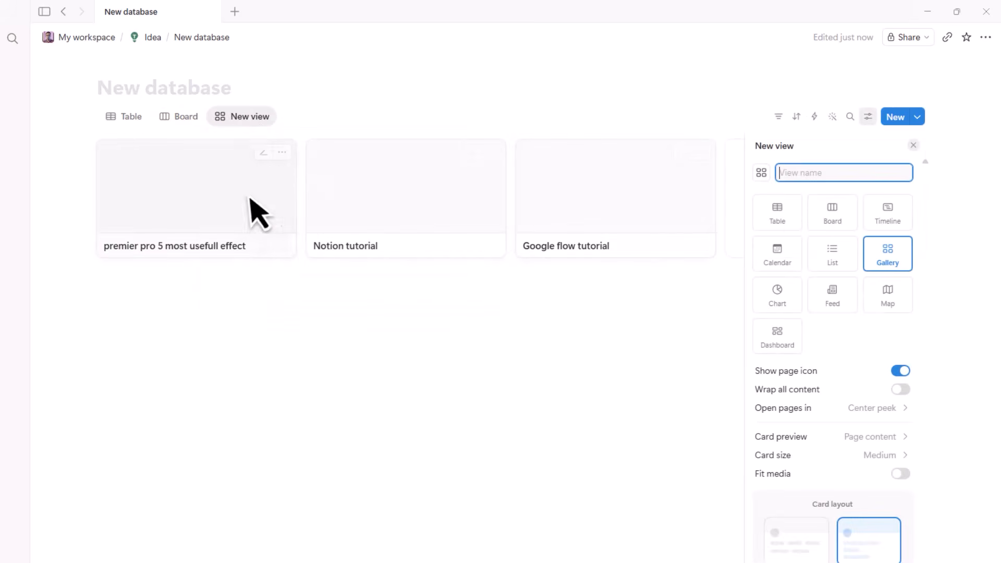
{"action": "left_click", "coordinate": [372, 212]}
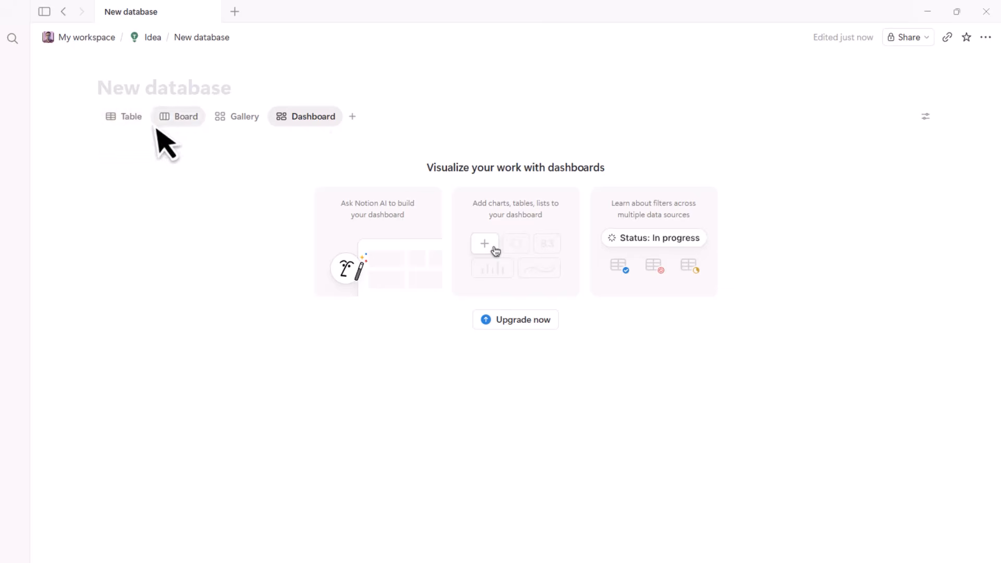
{"action": "left_click", "coordinate": [121, 124]}
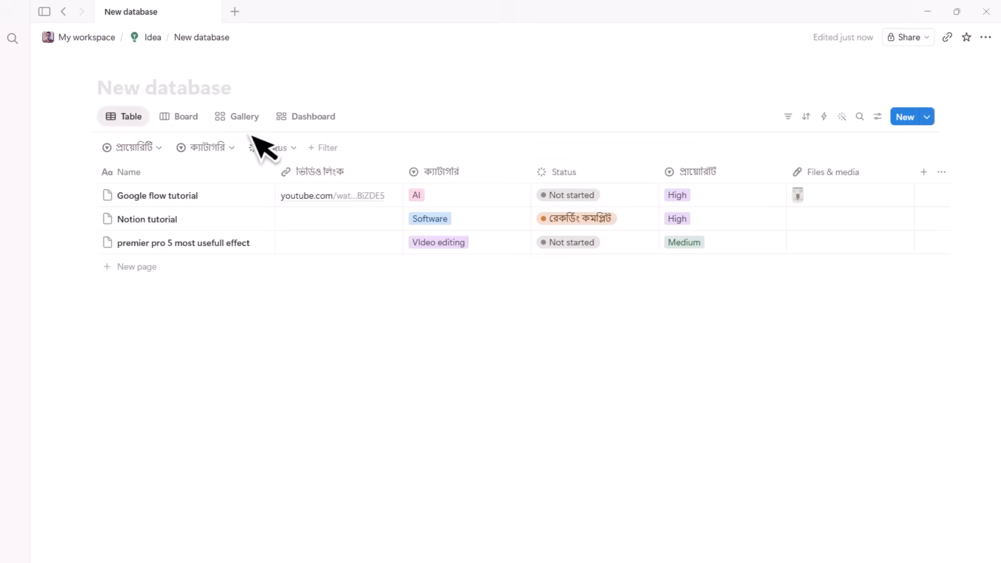
- Show the entries in the Board view, grouped into Not started, in-progress and Done columns
{"action": "left_click", "coordinate": [183, 118]}
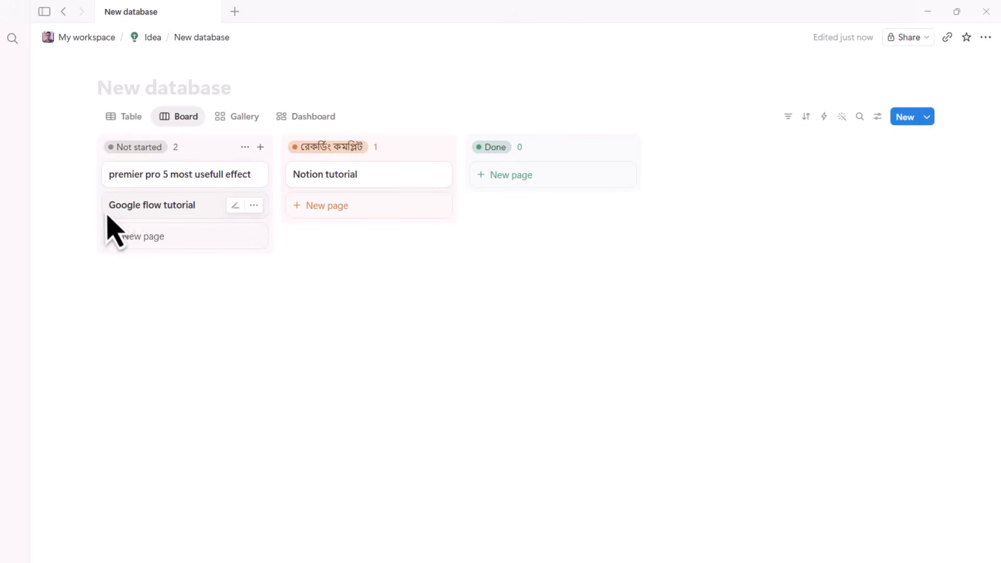
{"action": "left_click", "coordinate": [125, 117]}
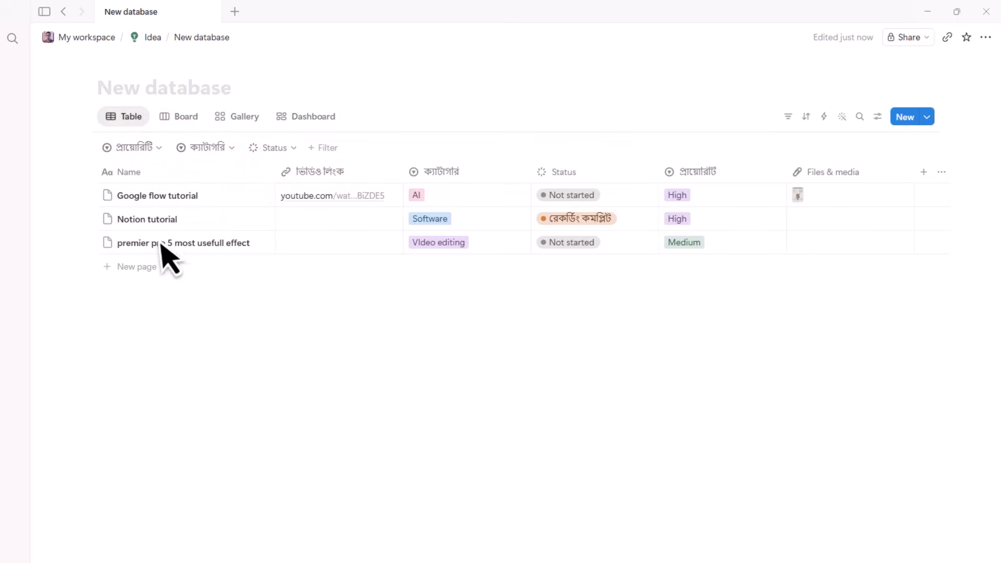
{"action": "left_click", "coordinate": [572, 204]}
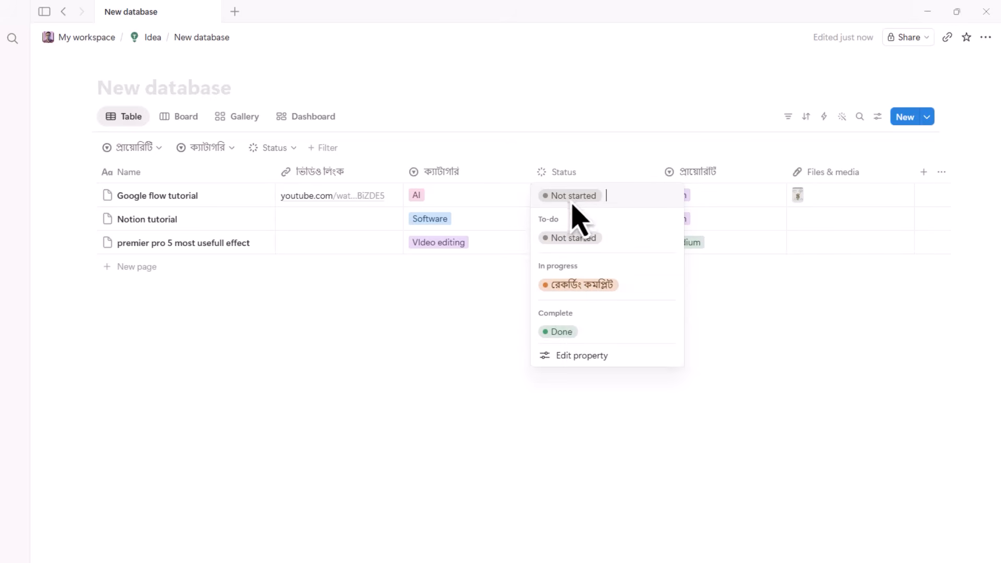
{"action": "left_click", "coordinate": [554, 421]}
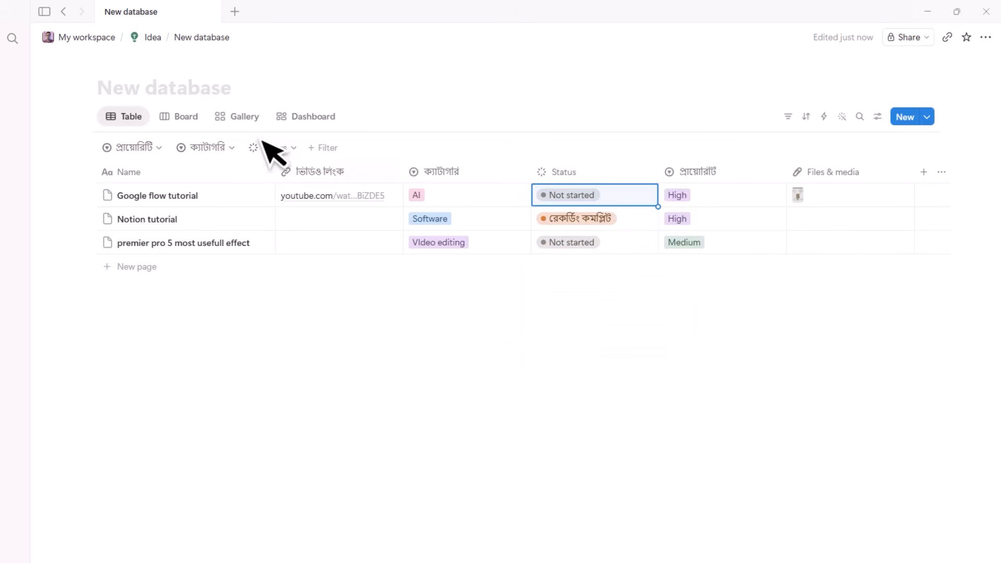
{"action": "left_click", "coordinate": [185, 117]}
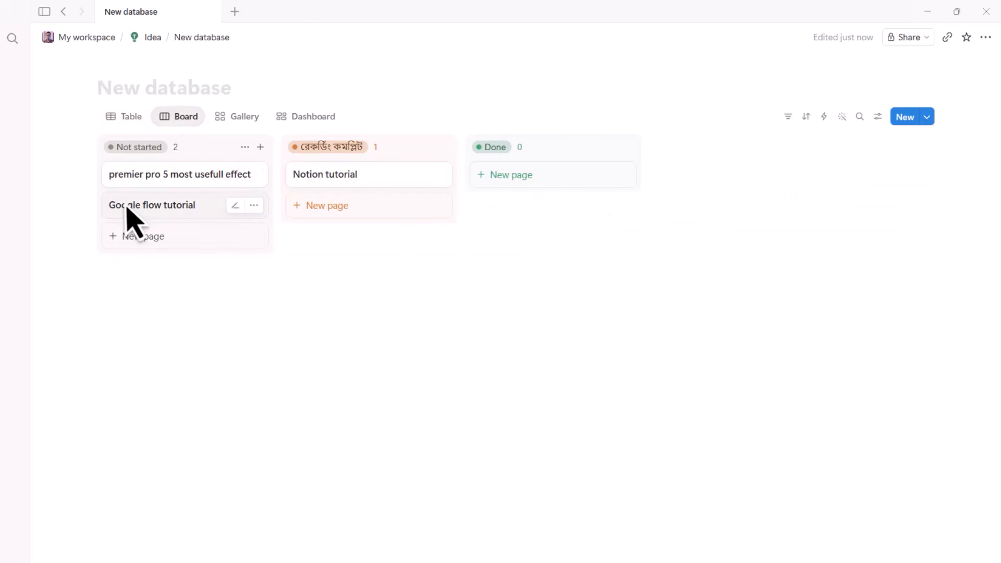
- Move the Google flow tutorial card into the Done column on the board
{"action": "left_click_drag", "start_coordinate": [106, 212], "coordinate": [496, 223]}
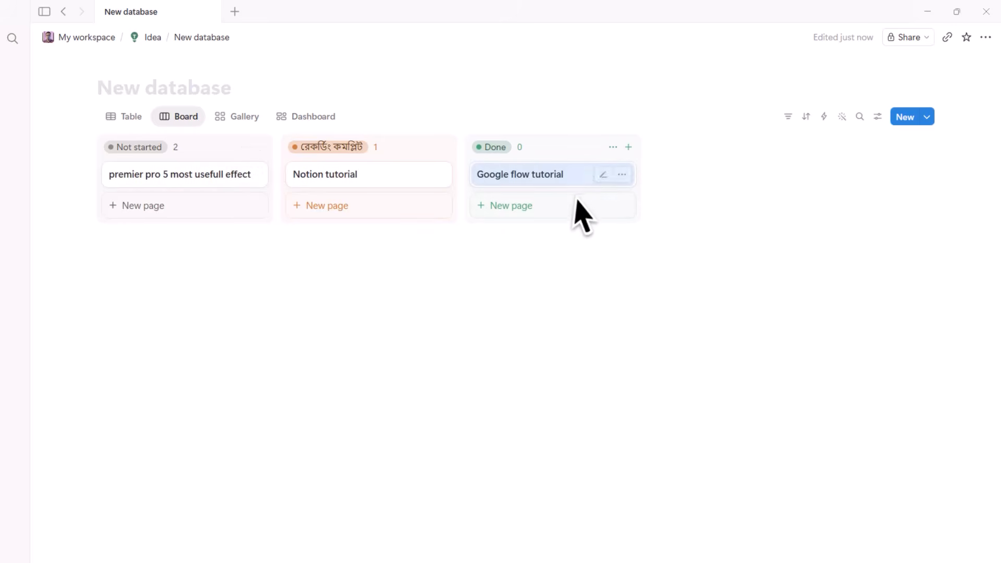
{"action": "left_click", "coordinate": [127, 118]}
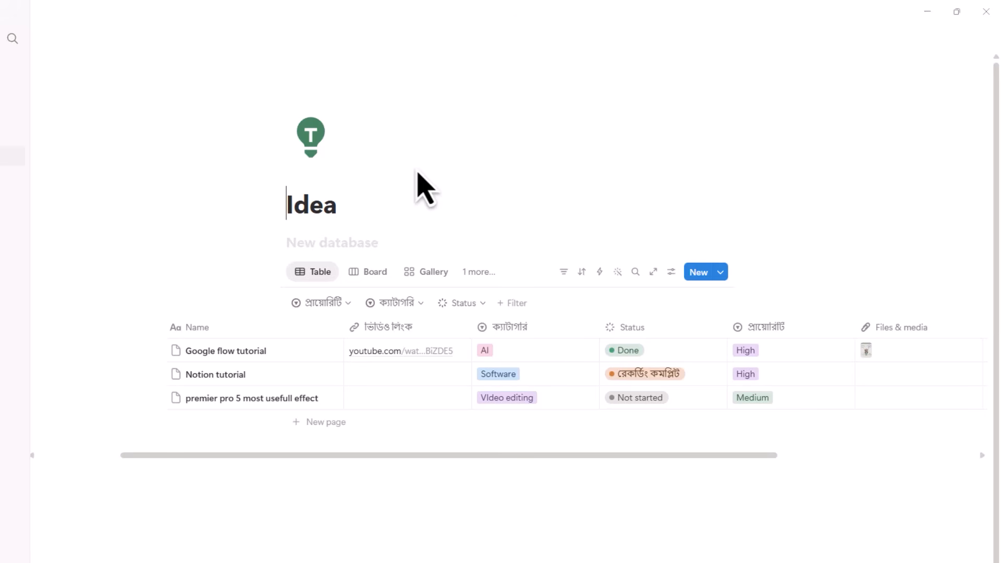
- Retitle the Idea page 'Content Idea' and return to My workspace with an empty line below it
{"action": "type", "text": "Content"}
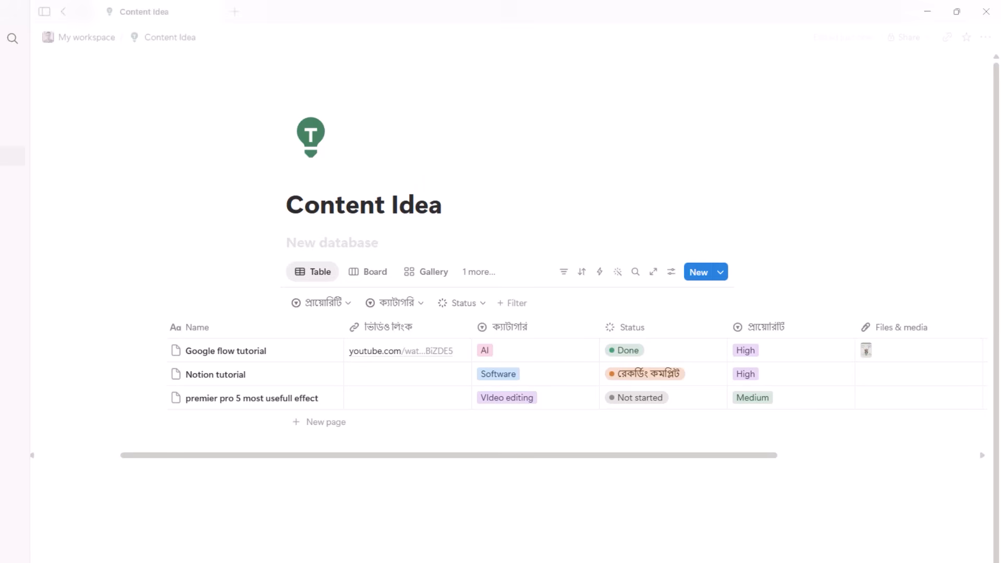
{"action": "left_click", "coordinate": [441, 496]}
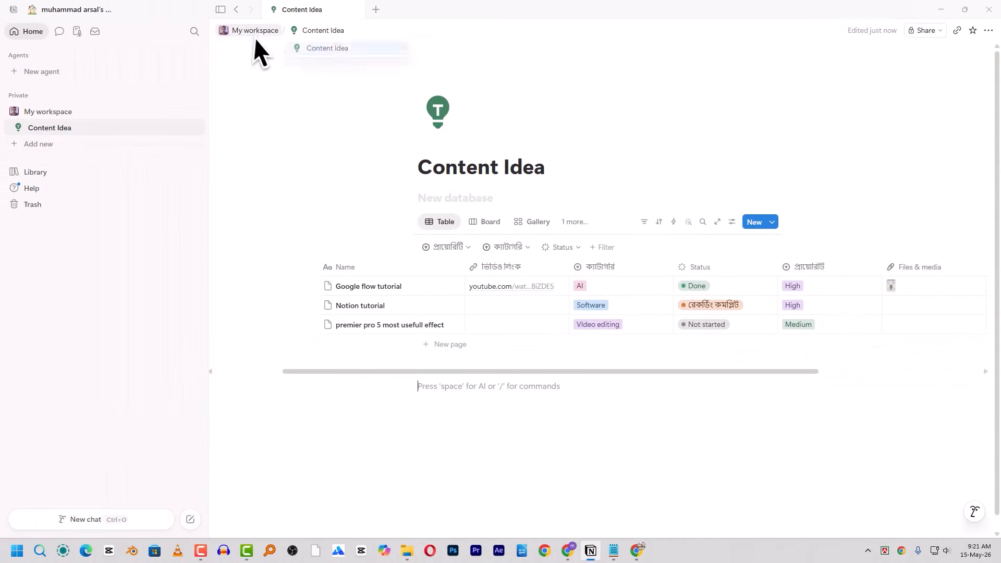
{"action": "left_click", "coordinate": [240, 14]}
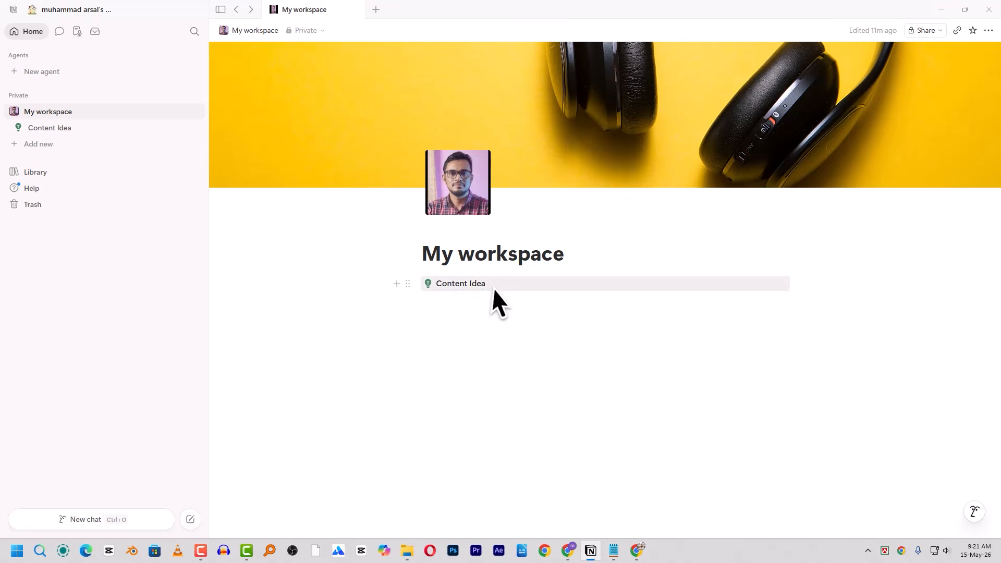
{"action": "left_click", "coordinate": [475, 290]}
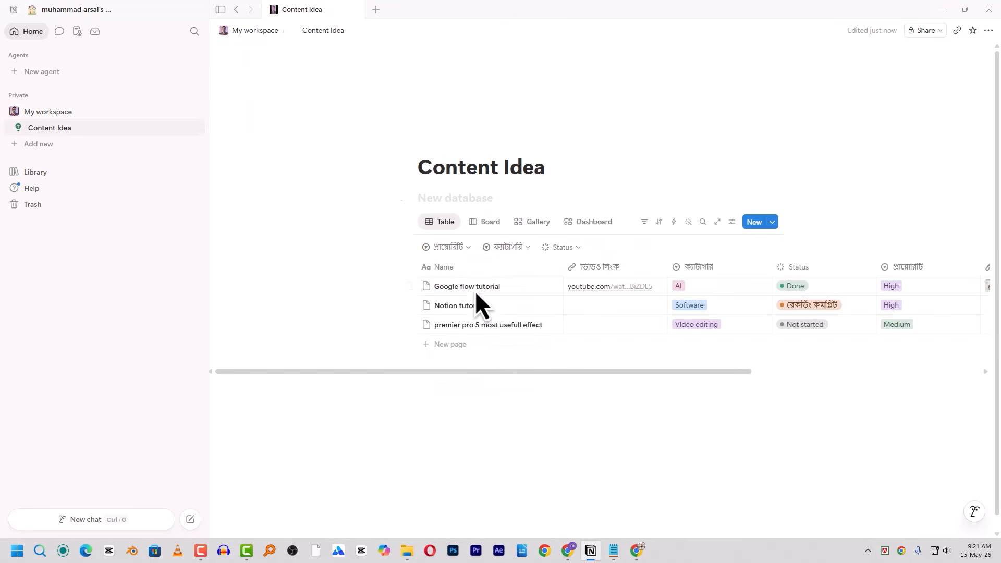
{"action": "left_click_drag", "start_coordinate": [638, 374], "coordinate": [700, 373]}
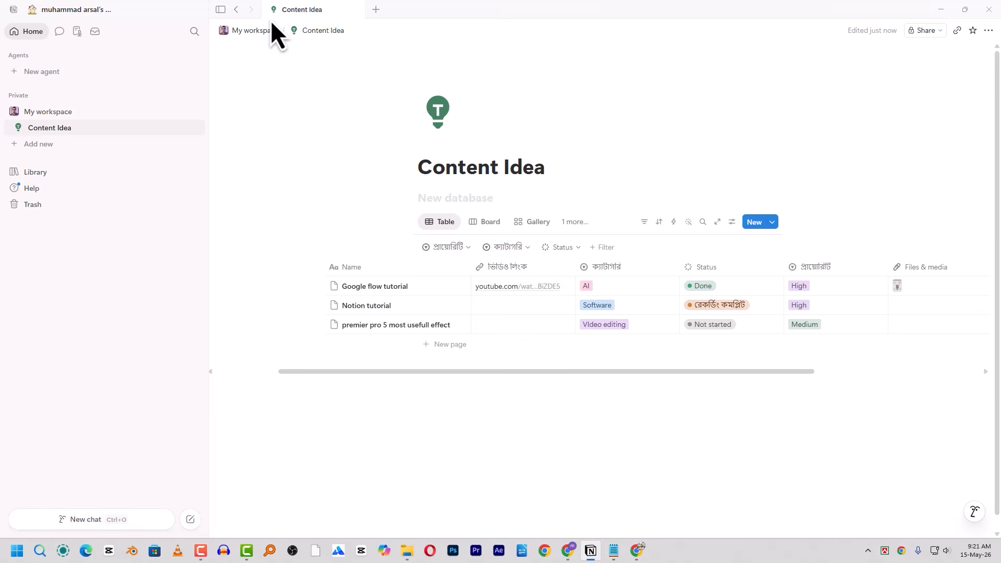
{"action": "left_click", "coordinate": [239, 10]}
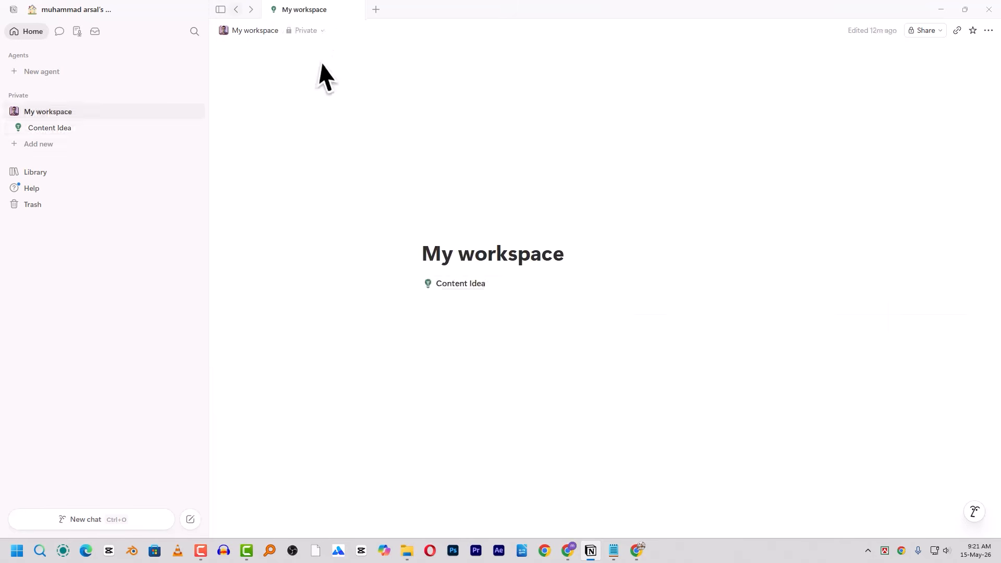
{"action": "left_click", "coordinate": [457, 306]}
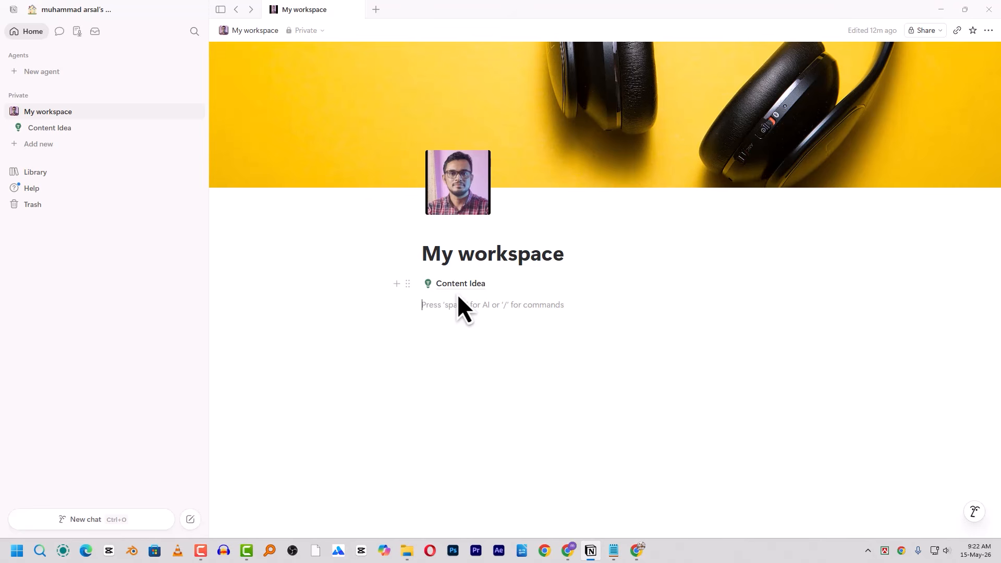
- Insert a new sub-page titled 'Project' using /page
{"action": "type", "text": "/"}
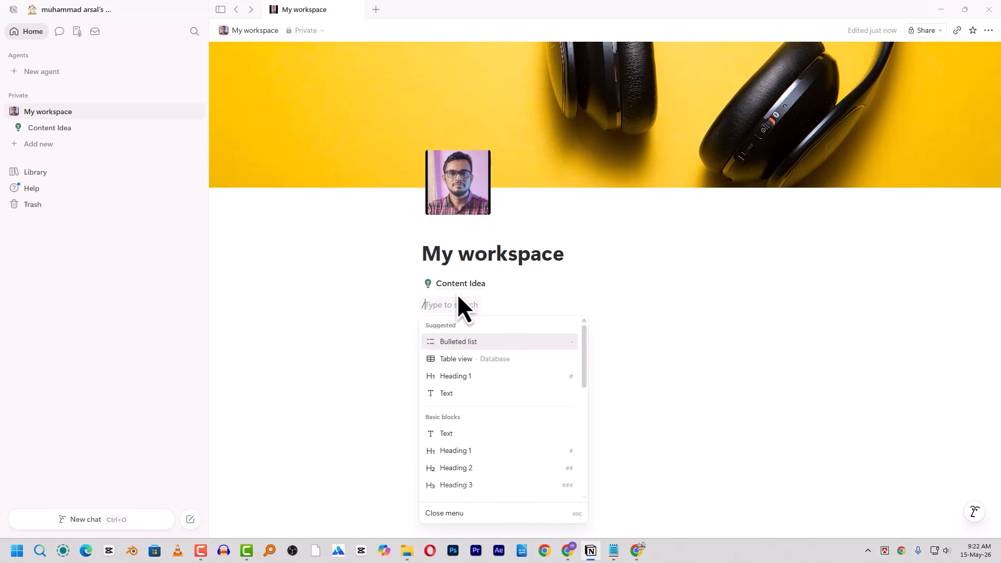
{"action": "type", "text": "pag"}
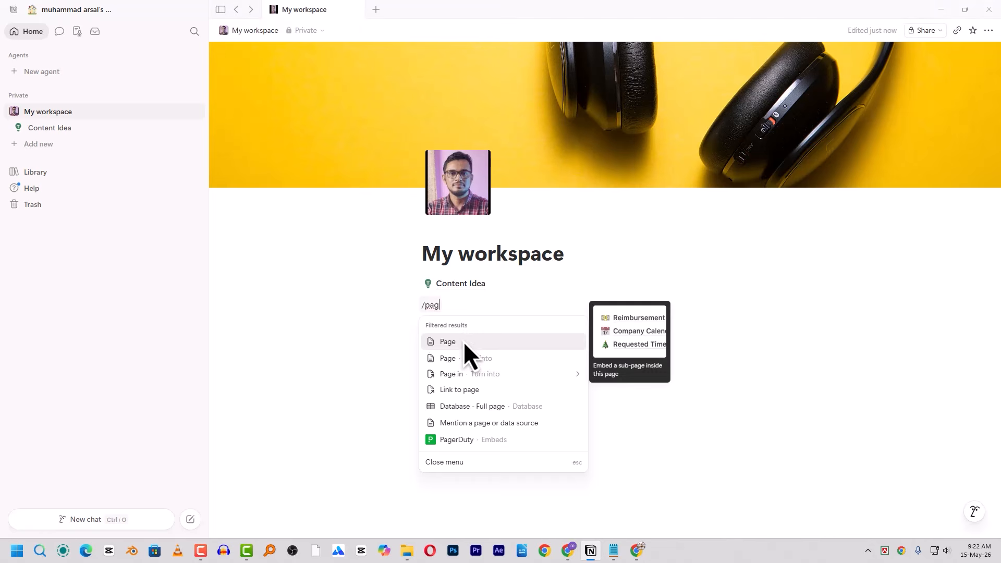
{"action": "left_click", "coordinate": [501, 341]}
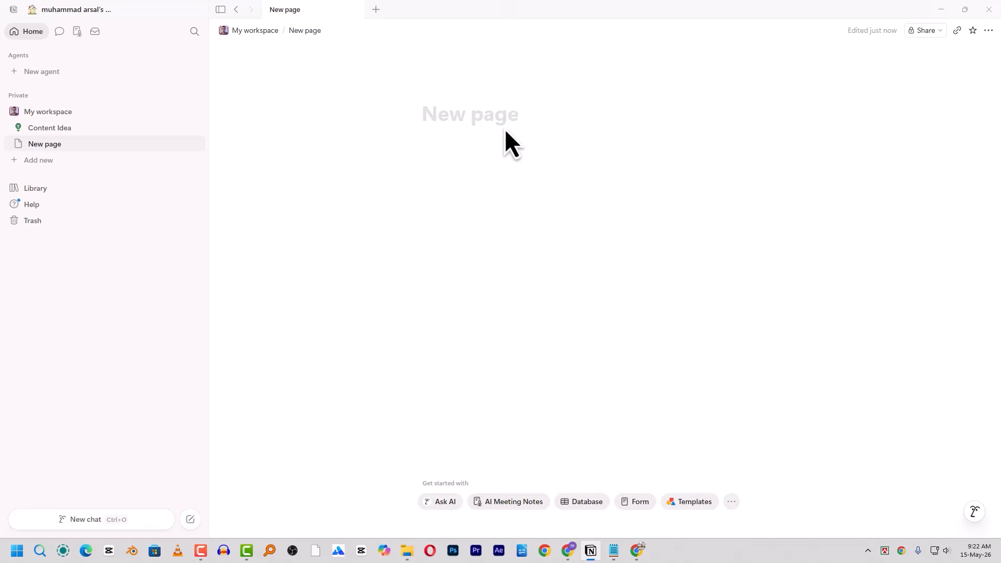
{"action": "type", "text": "Project"}
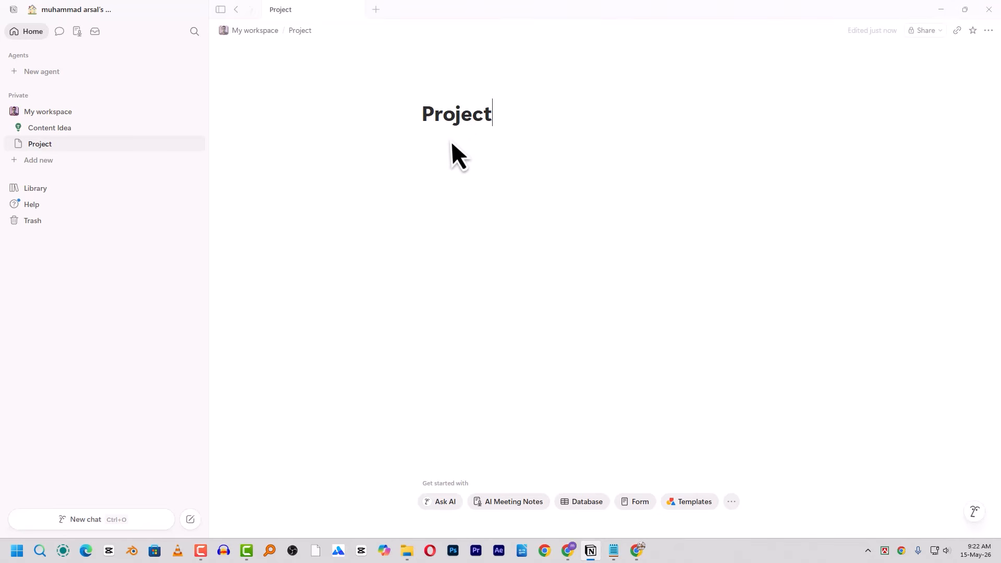
- Give the Project page a plain green folder icon
{"action": "mouse_move", "coordinate": [449, 93]}
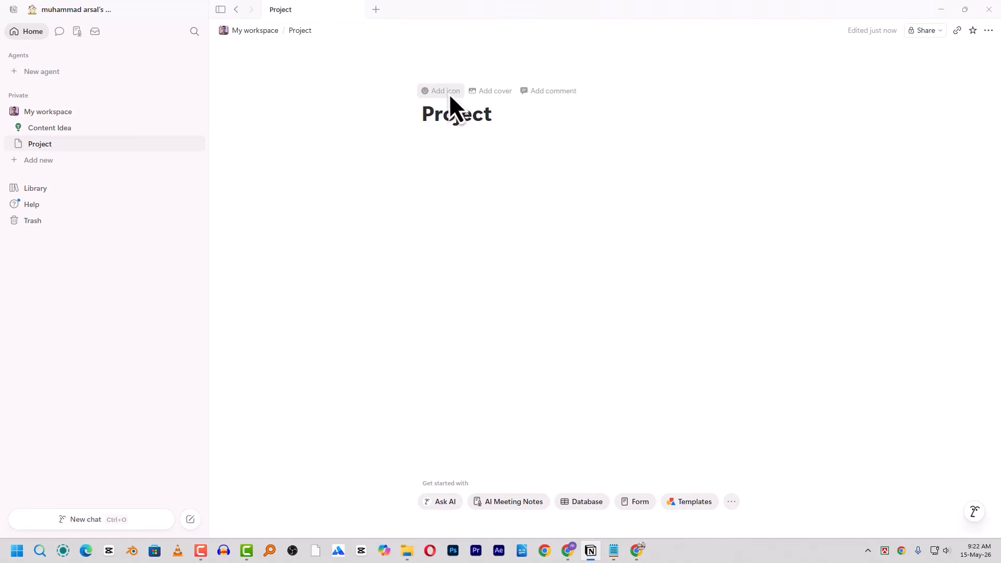
{"action": "left_click", "coordinate": [446, 93]}
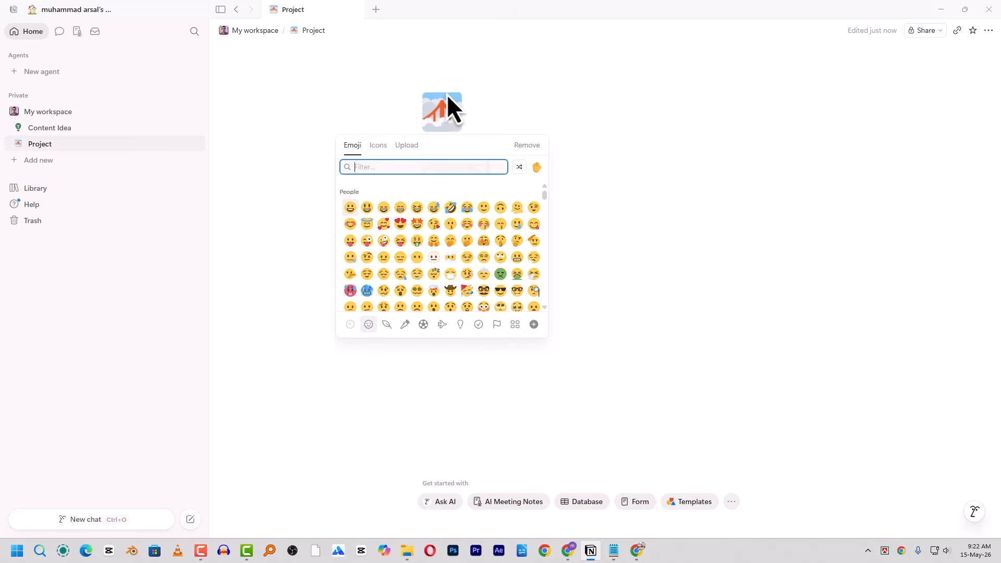
{"action": "left_click", "coordinate": [378, 146]}
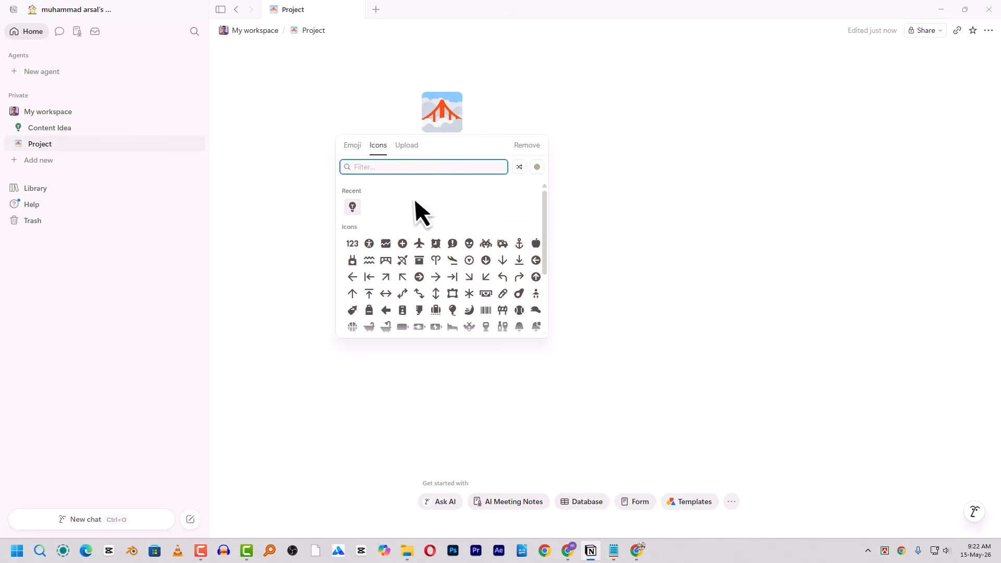
{"action": "type", "text": "fol"}
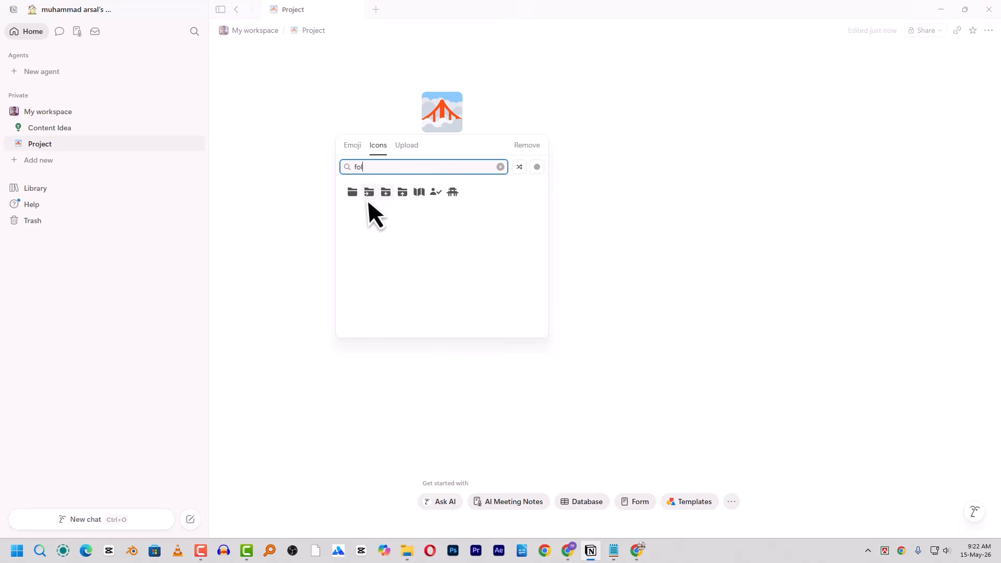
{"action": "left_click", "coordinate": [354, 194]}
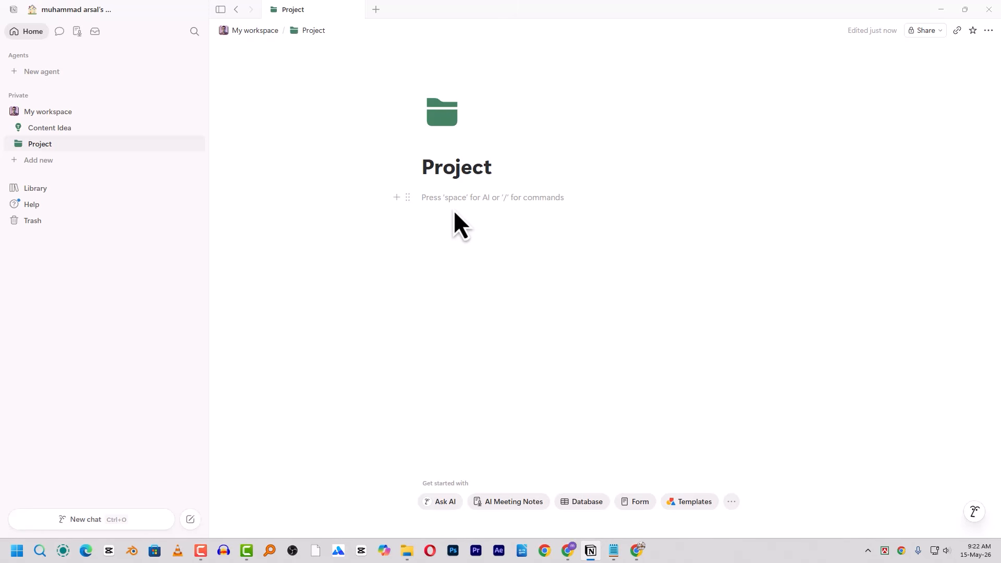
- Insert an inline table via /tab and rename its Name column to 'Title'
{"action": "type", "text": "/tab"}
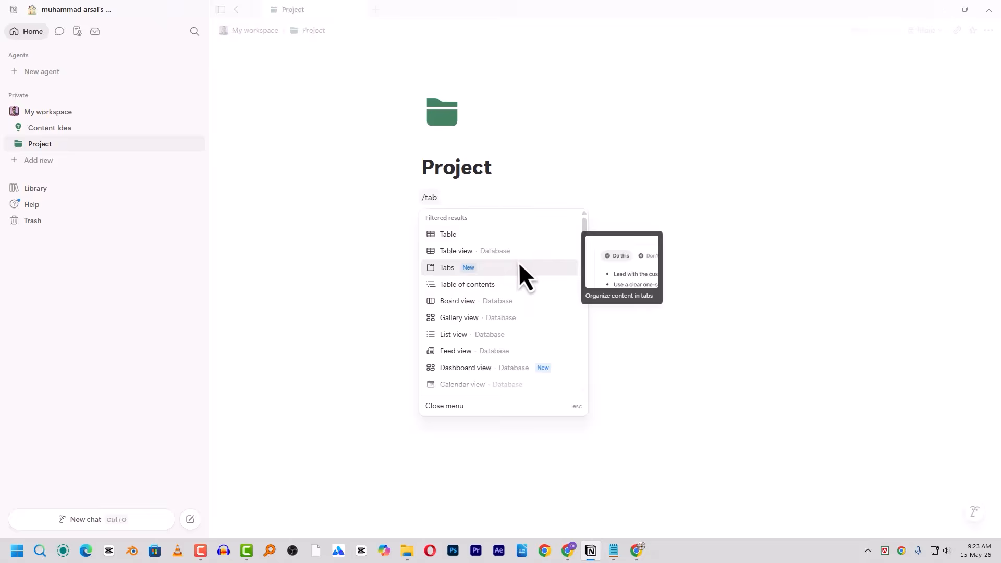
{"action": "left_click", "coordinate": [509, 252]}
{"action": "key", "text": "Escape"}
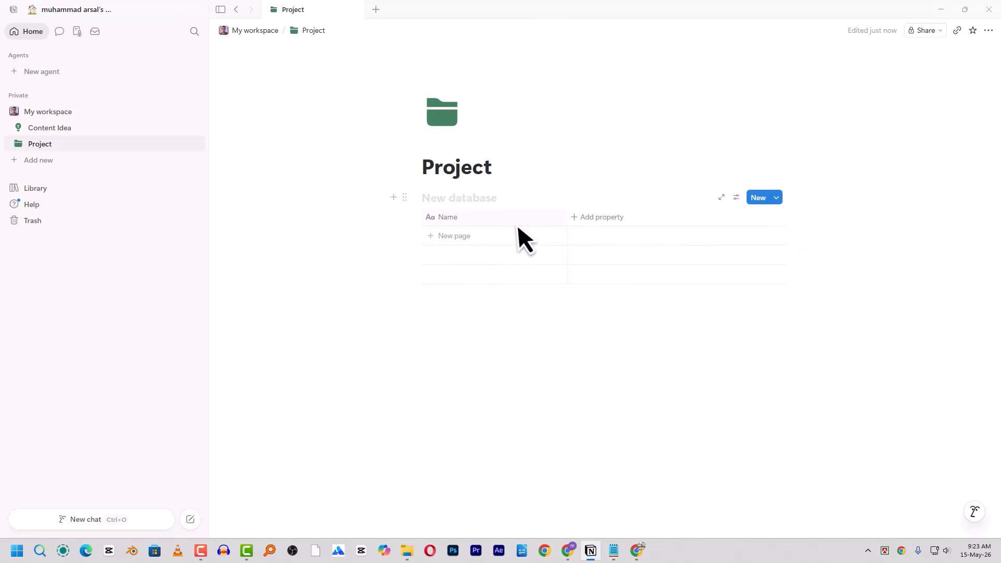
{"action": "left_click", "coordinate": [478, 222]}
{"action": "left_click", "coordinate": [546, 175]}
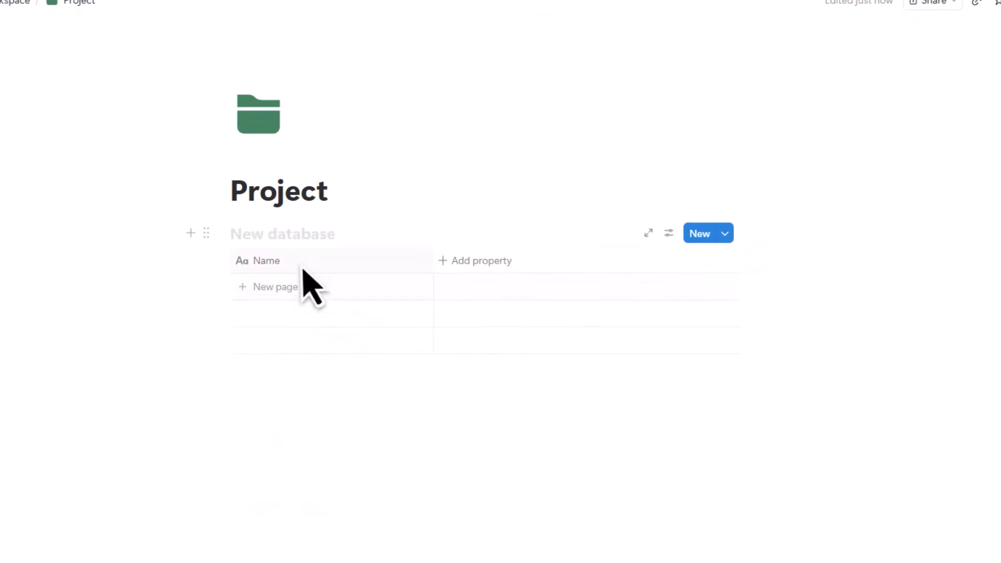
{"action": "left_click", "coordinate": [472, 219]}
{"action": "double_click", "coordinate": [473, 236]}
{"action": "type", "text": "Title"}
{"action": "key", "text": "Return"}
- Add a first row to the table titled with a person's name
{"action": "left_click", "coordinate": [334, 297]}
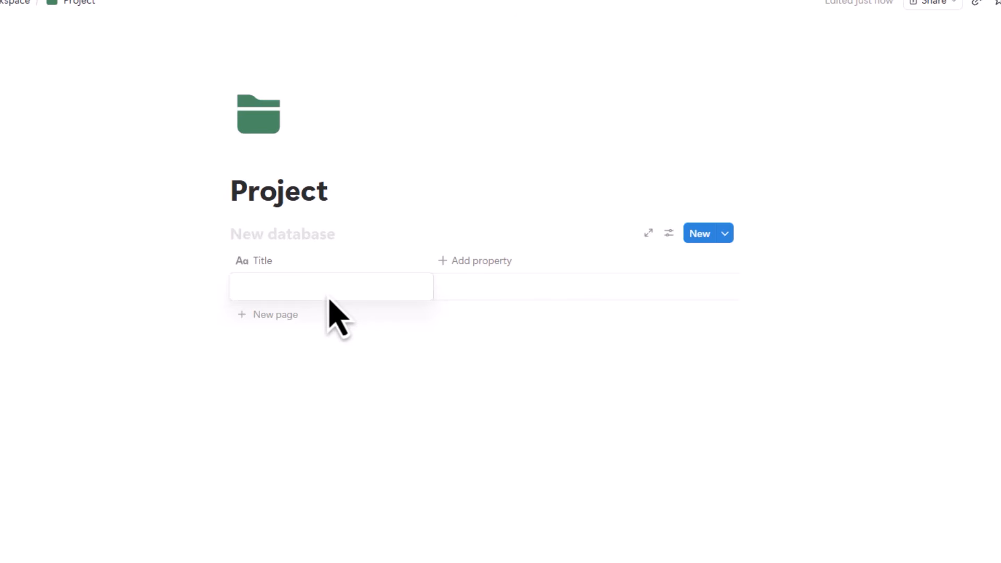
{"action": "type", "text": "F"}
{"action": "key", "text": "Escape"}
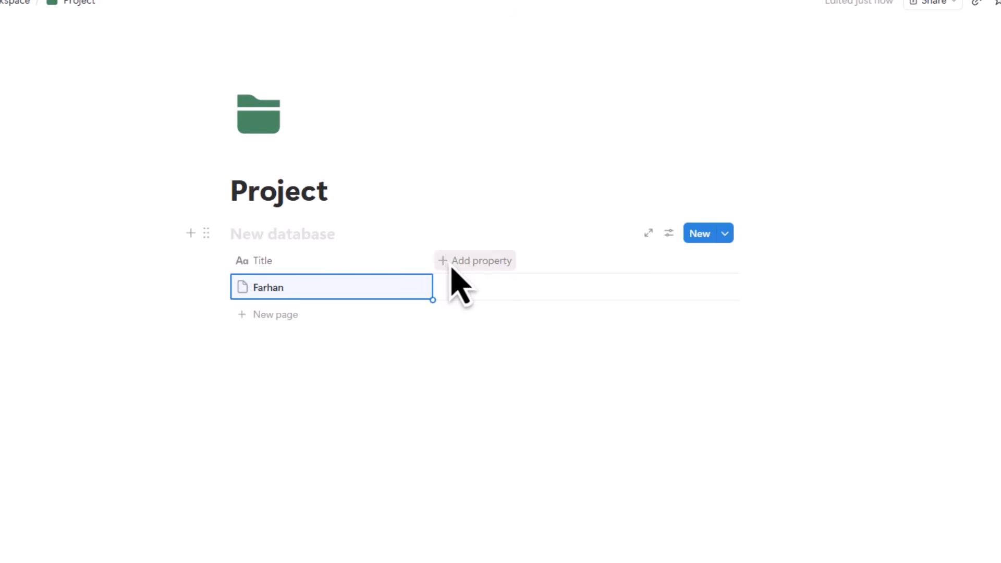
{"action": "left_click", "coordinate": [459, 266]}
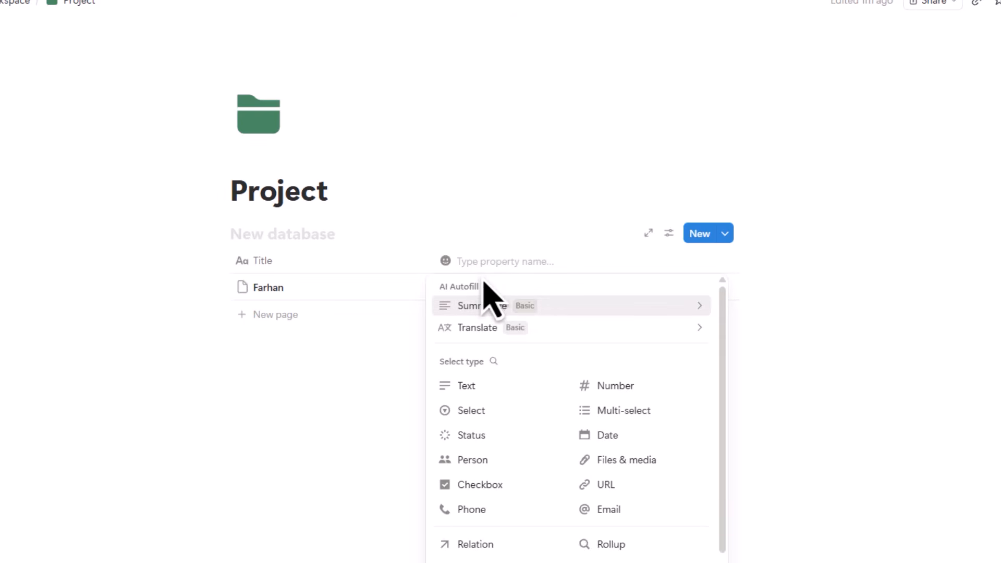
- Add two URL-type columns to the table
{"action": "mouse_move", "coordinate": [495, 334]}
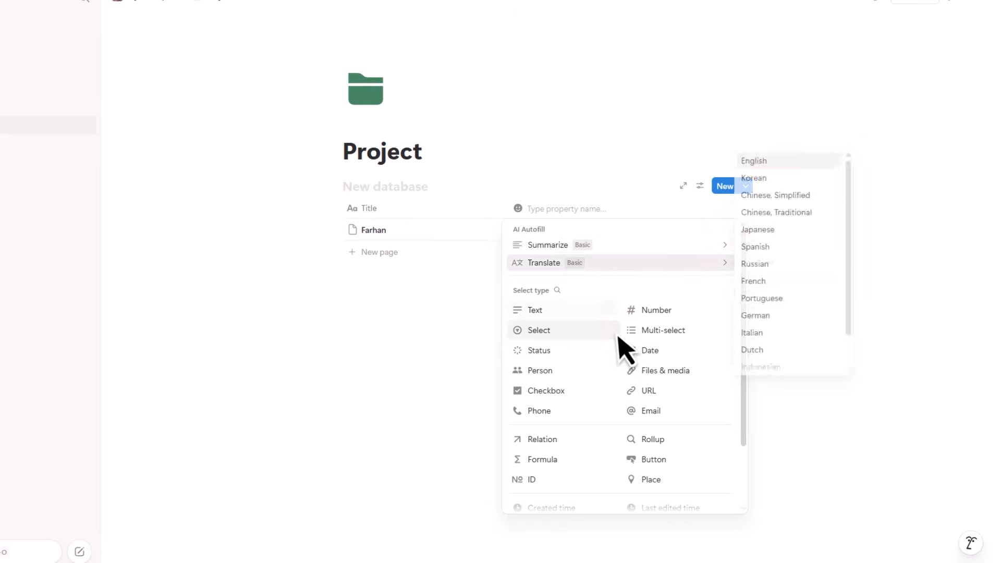
{"action": "left_click", "coordinate": [650, 390]}
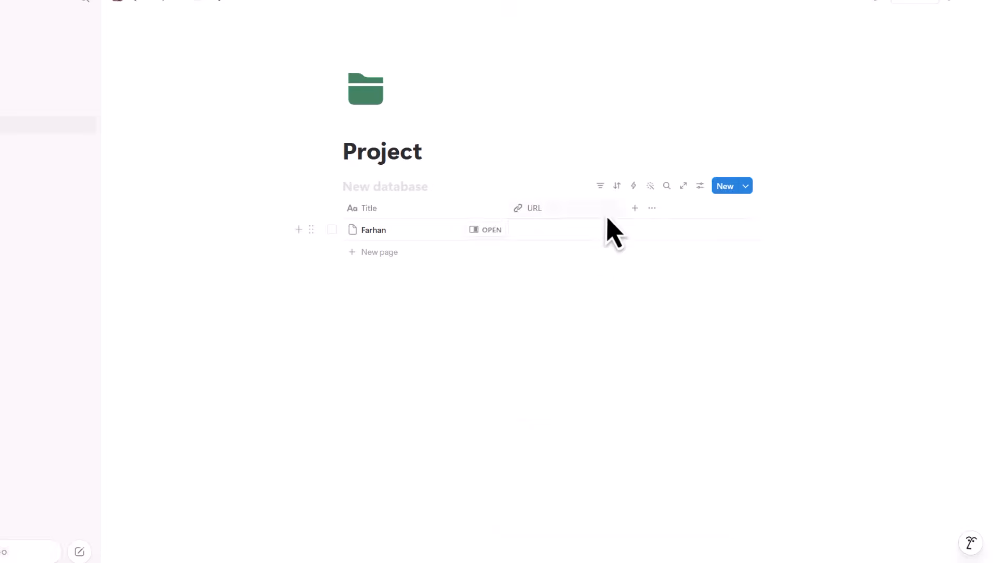
{"action": "left_click", "coordinate": [632, 208]}
{"action": "left_click", "coordinate": [764, 390]}
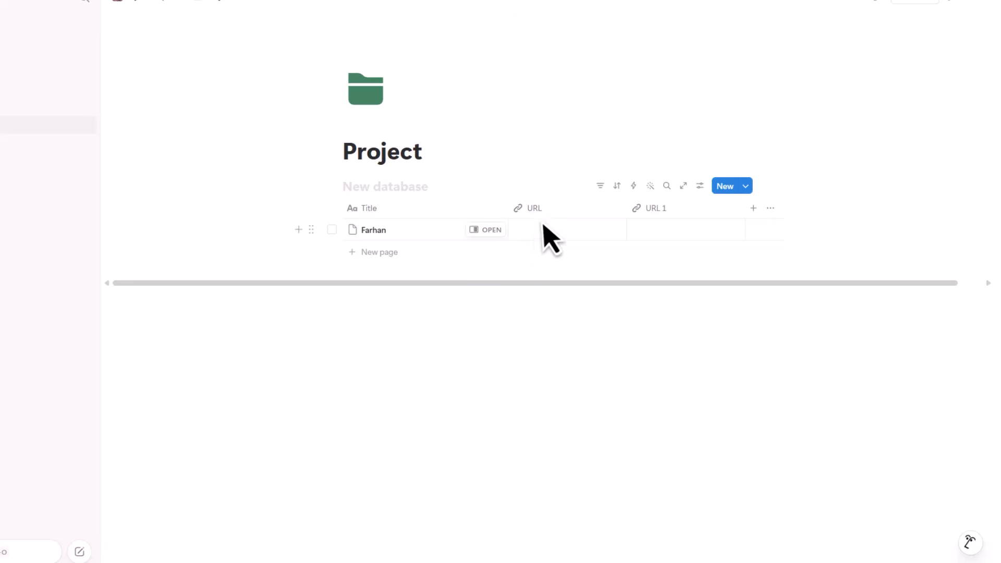
- Rename the two URL columns to Website and youtube
{"action": "left_click", "coordinate": [581, 209]}
{"action": "type", "text": "Website"}
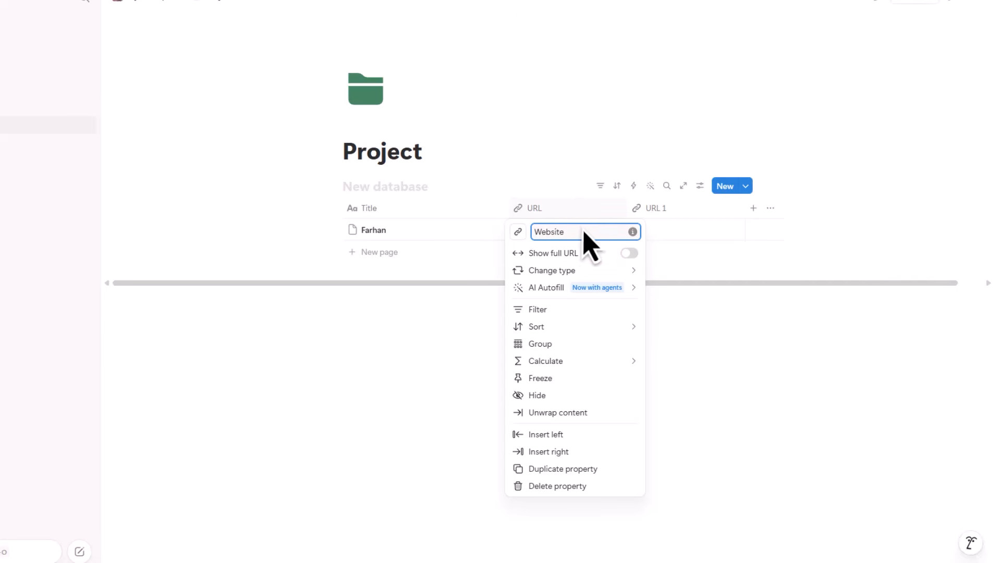
{"action": "left_click", "coordinate": [678, 217]}
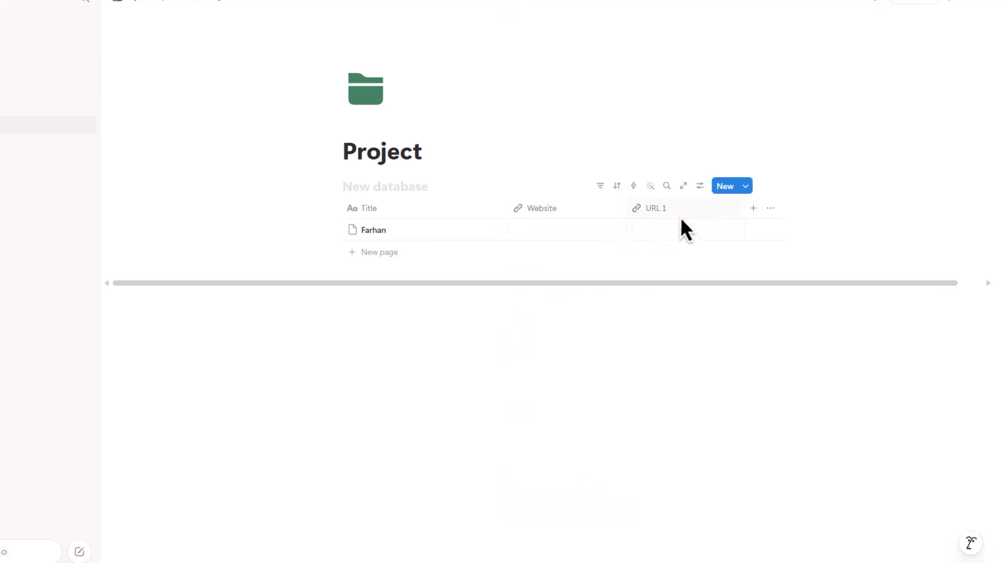
{"action": "left_click", "coordinate": [681, 216]}
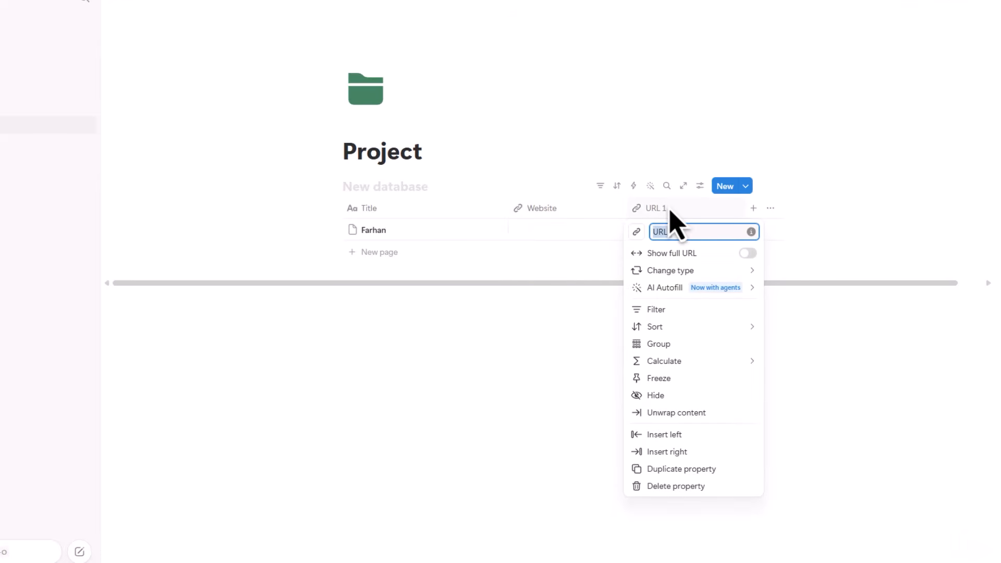
{"action": "type", "text": "youtube"}
{"action": "key", "text": "Return"}
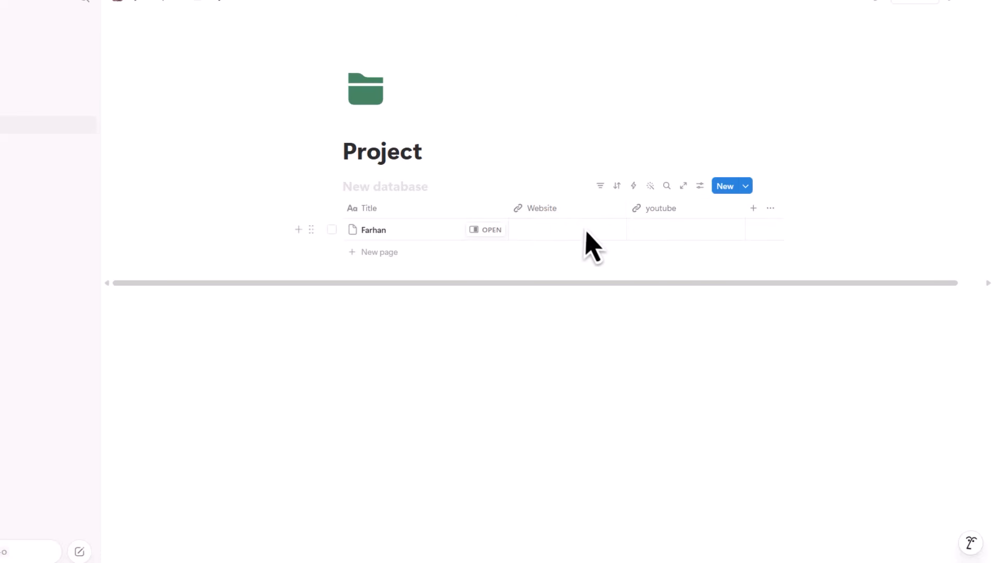
{"action": "left_click", "coordinate": [571, 238]}
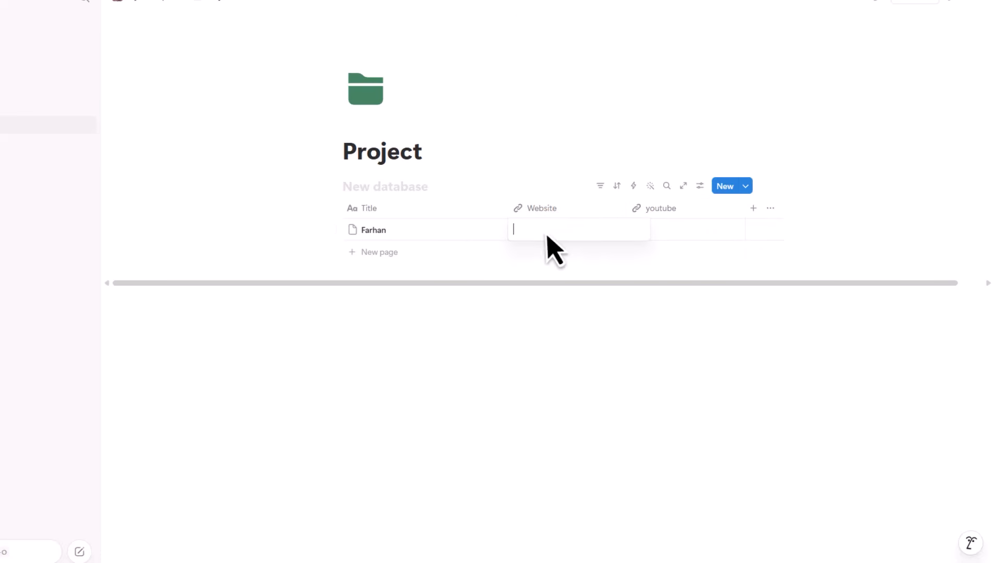
- Add a plain Text column after the youtube column
{"action": "key", "text": "Escape"}
{"action": "left_click", "coordinate": [688, 233]}
{"action": "left_click", "coordinate": [757, 213]}
{"action": "left_click", "coordinate": [759, 214]}
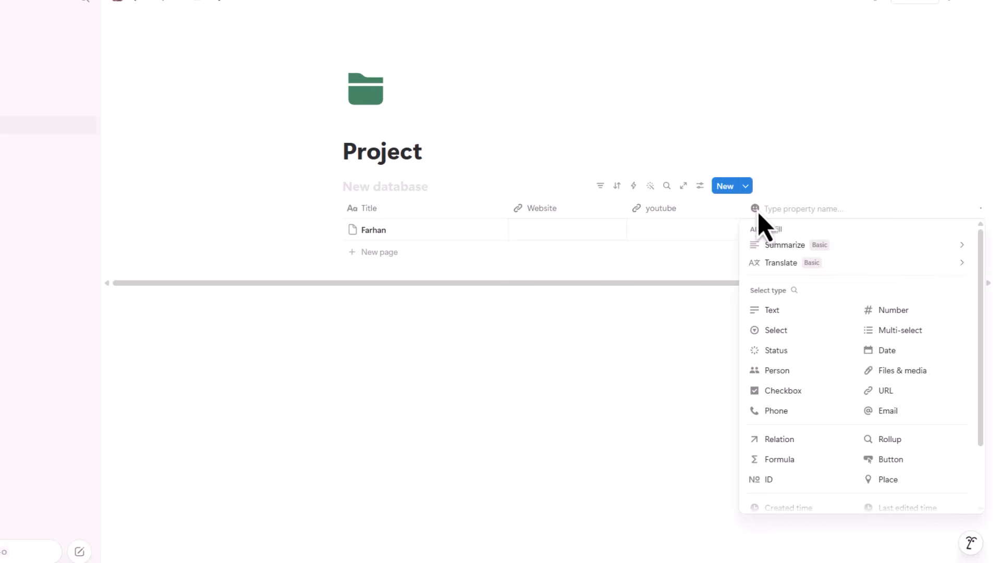
{"action": "left_click", "coordinate": [794, 312]}
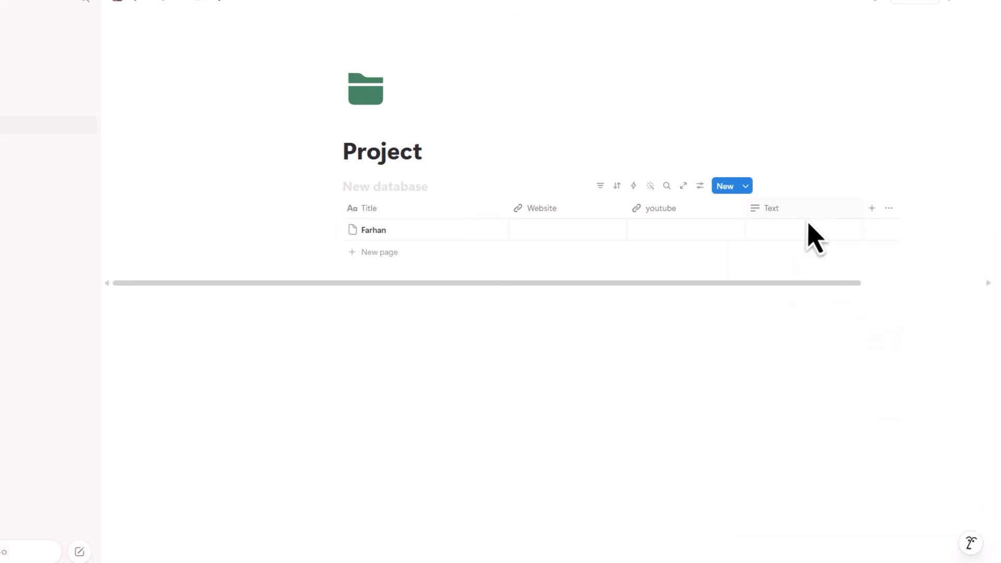
{"action": "left_click_drag", "start_coordinate": [780, 256], "coordinate": [789, 243]}
{"action": "left_click", "coordinate": [791, 239]}
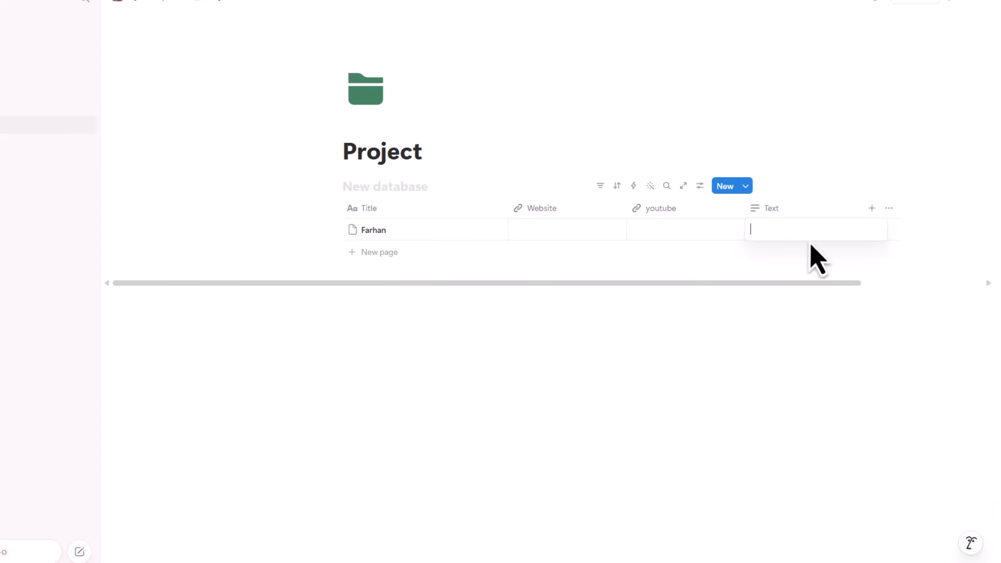
- Add a Date column and set the first row's date to May 19, 2026
{"action": "left_click", "coordinate": [873, 208]}
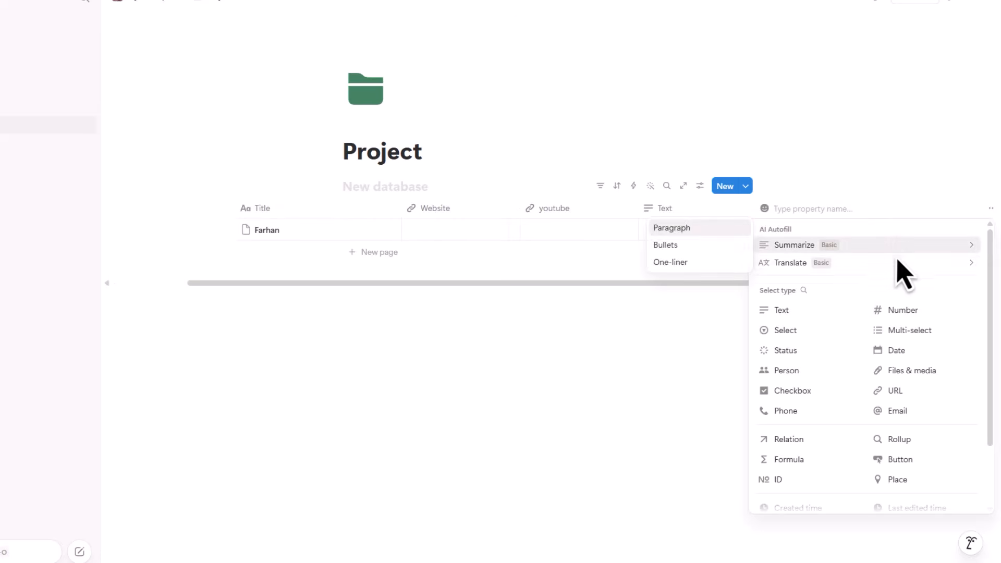
{"action": "left_click", "coordinate": [917, 352]}
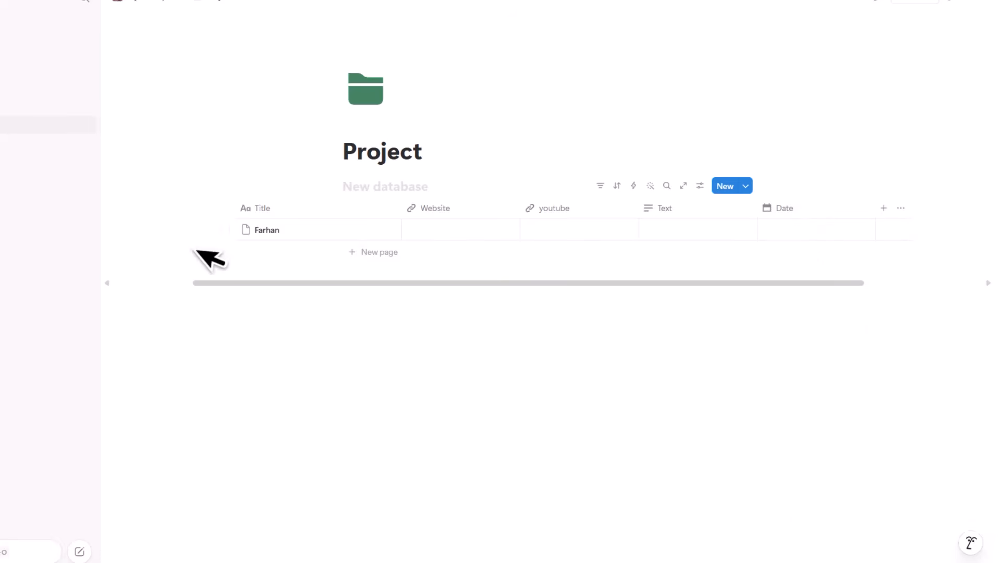
{"action": "left_click", "coordinate": [788, 235]}
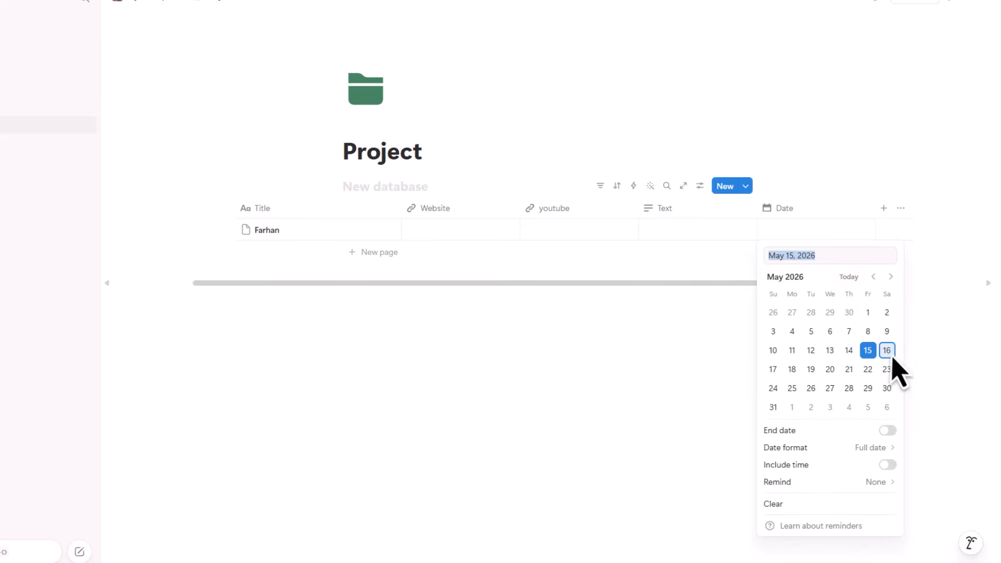
{"action": "left_click", "coordinate": [808, 371]}
{"action": "key", "text": "Escape"}
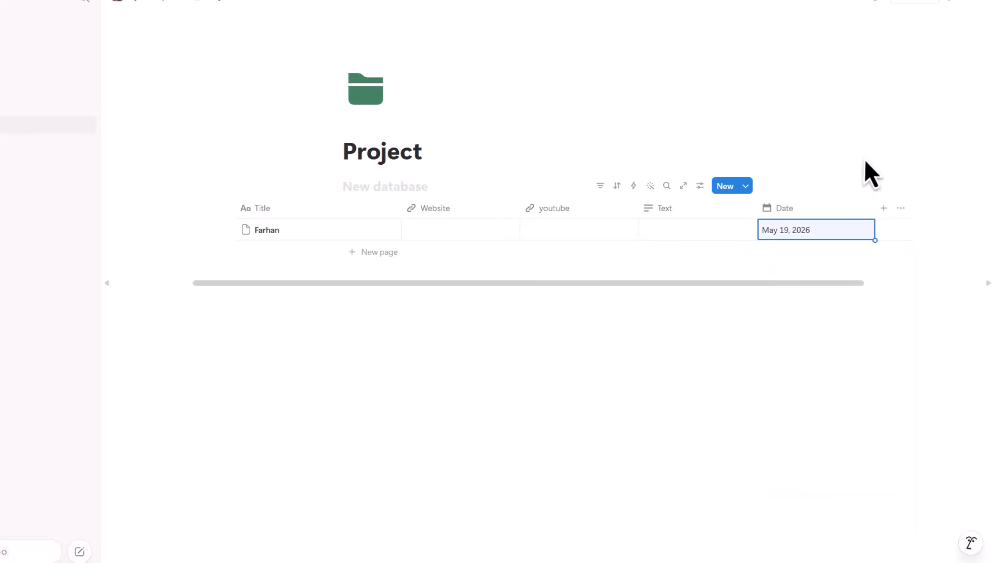
{"action": "left_click", "coordinate": [808, 237]}
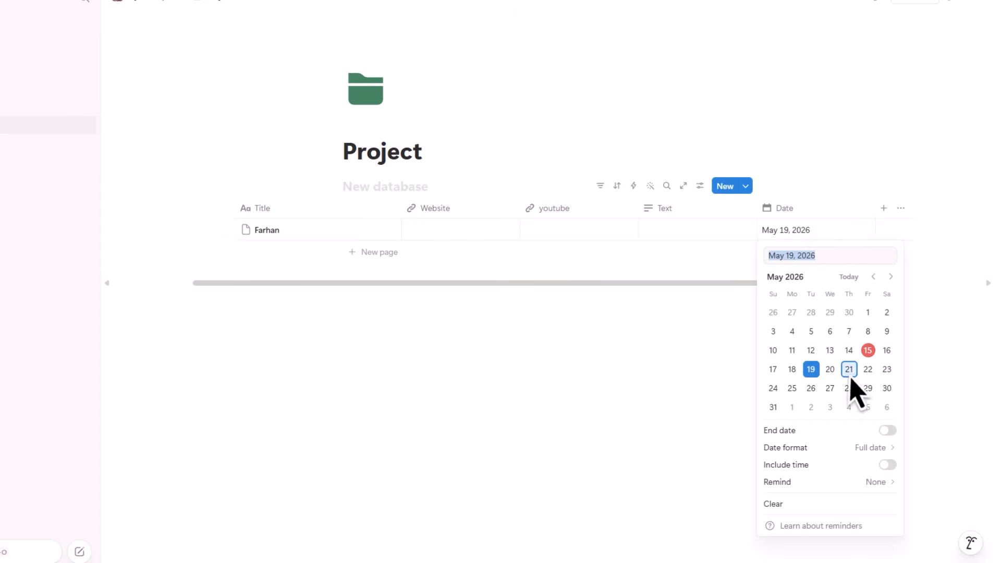
{"action": "key", "text": "Escape"}
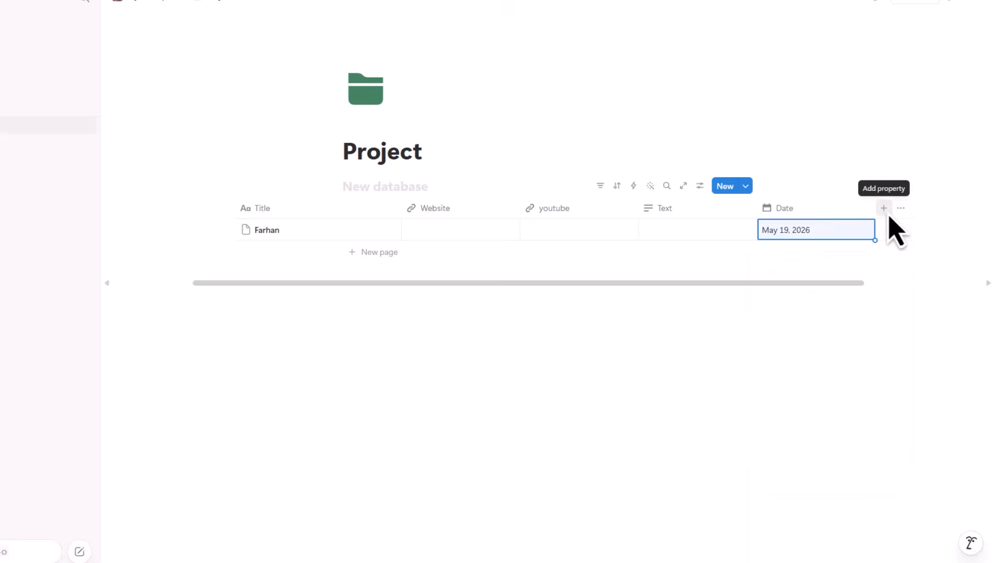
- Add an Email column to the table
{"action": "left_click", "coordinate": [887, 212]}
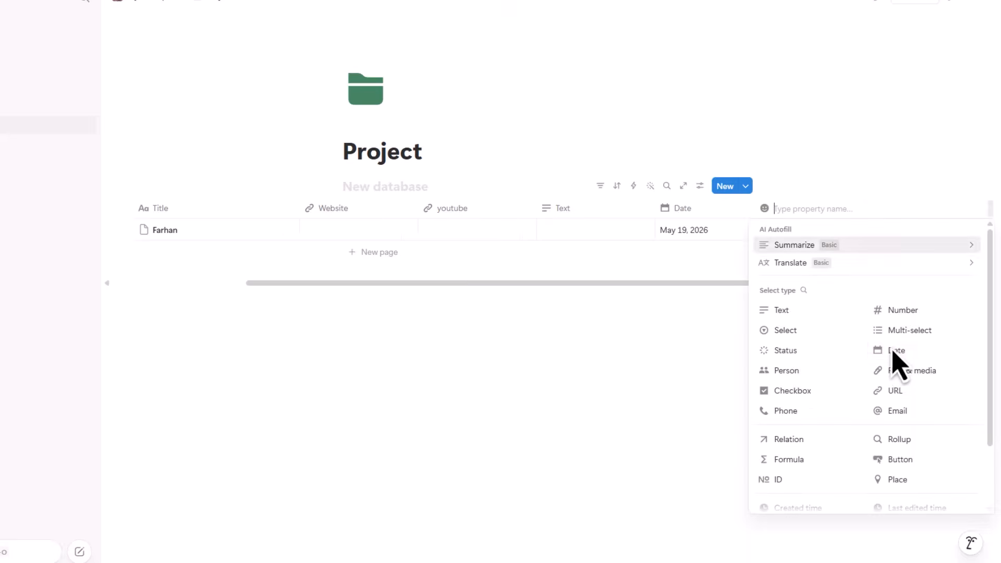
{"action": "left_click", "coordinate": [917, 416]}
{"action": "left_click", "coordinate": [802, 238]}
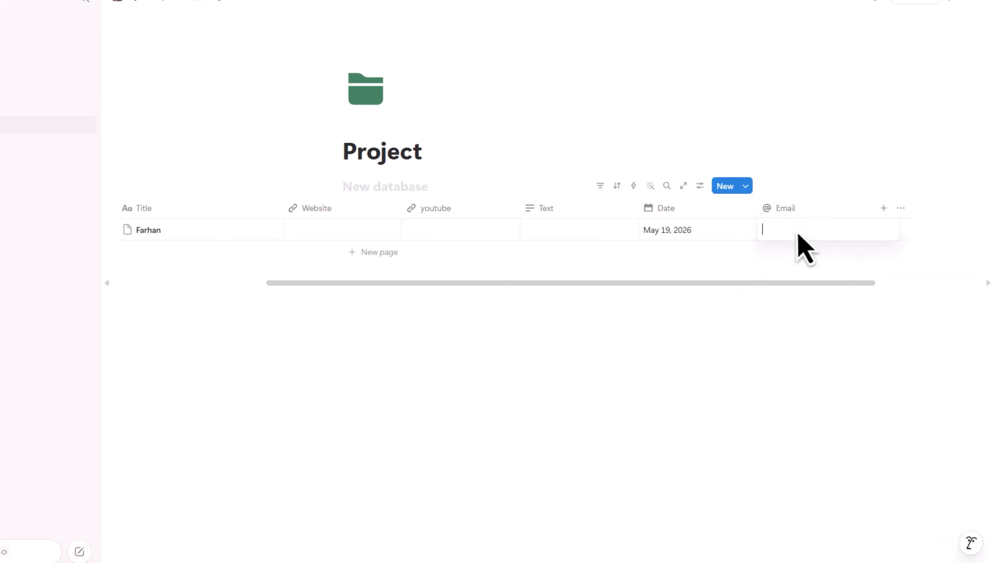
{"action": "key", "text": "Escape"}
- Add a Status column, then scroll back left and start a new row
{"action": "left_click", "coordinate": [885, 210]}
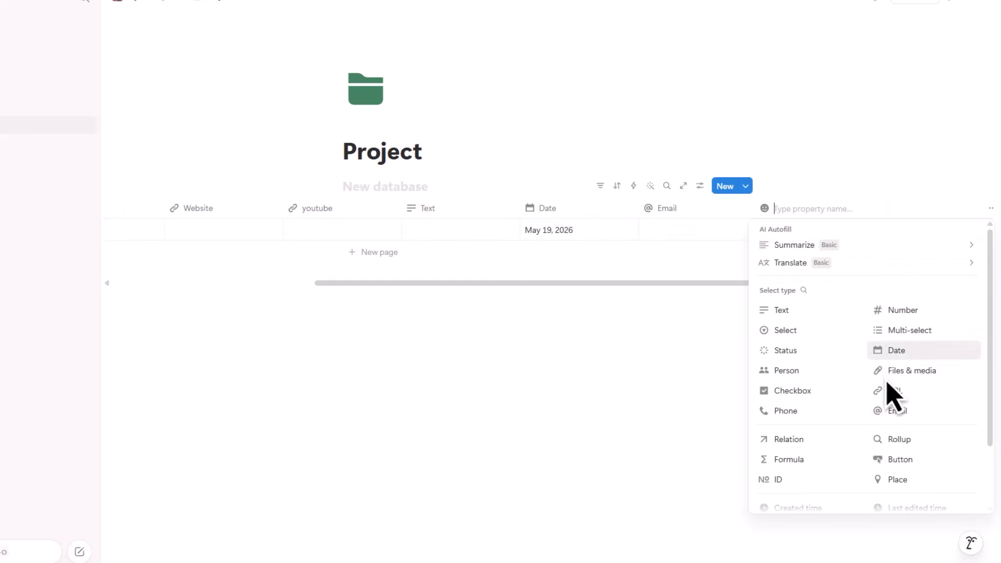
{"action": "scroll", "coordinate": [923, 474], "scroll_direction": "down", "scroll_amount": 2}
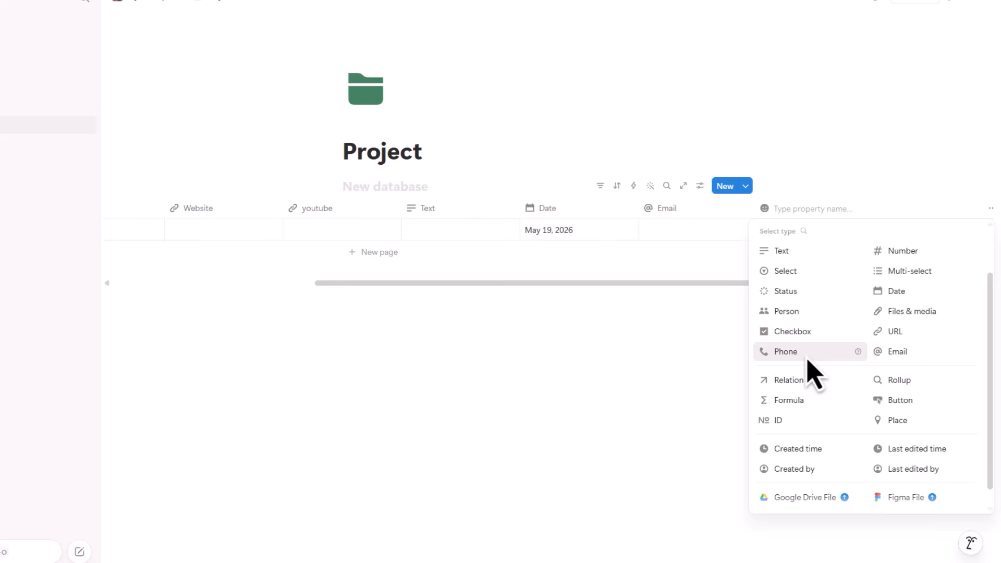
{"action": "left_click", "coordinate": [787, 294]}
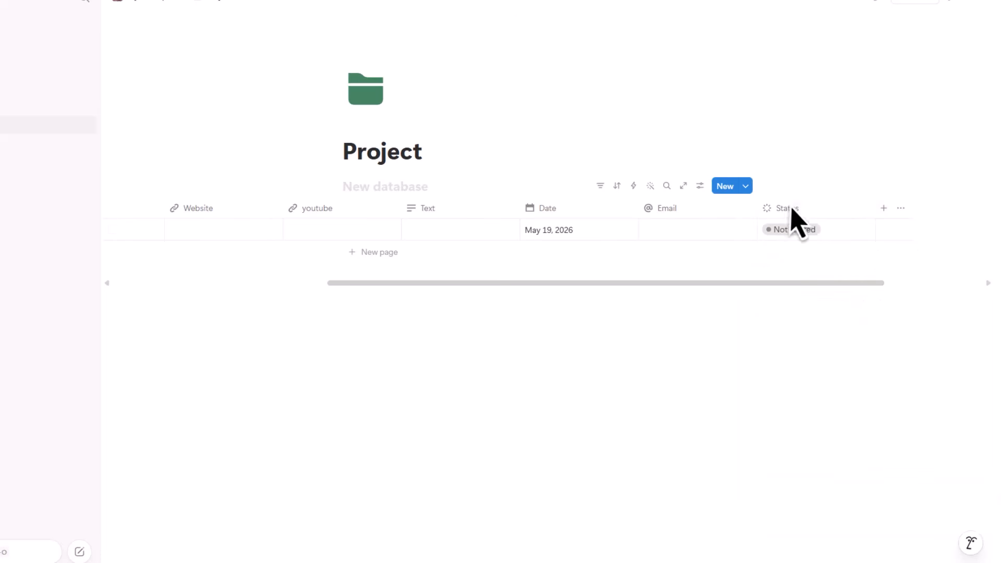
{"action": "scroll", "coordinate": [704, 304], "scroll_direction": "left", "scroll_amount": 5}
{"action": "mouse_move", "coordinate": [628, 291]}
{"action": "left_mouse_down"}
{"action": "mouse_move", "coordinate": [632, 282]}
{"action": "mouse_move", "coordinate": [552, 287]}
{"action": "mouse_move", "coordinate": [611, 292]}
{"action": "left_mouse_up"}
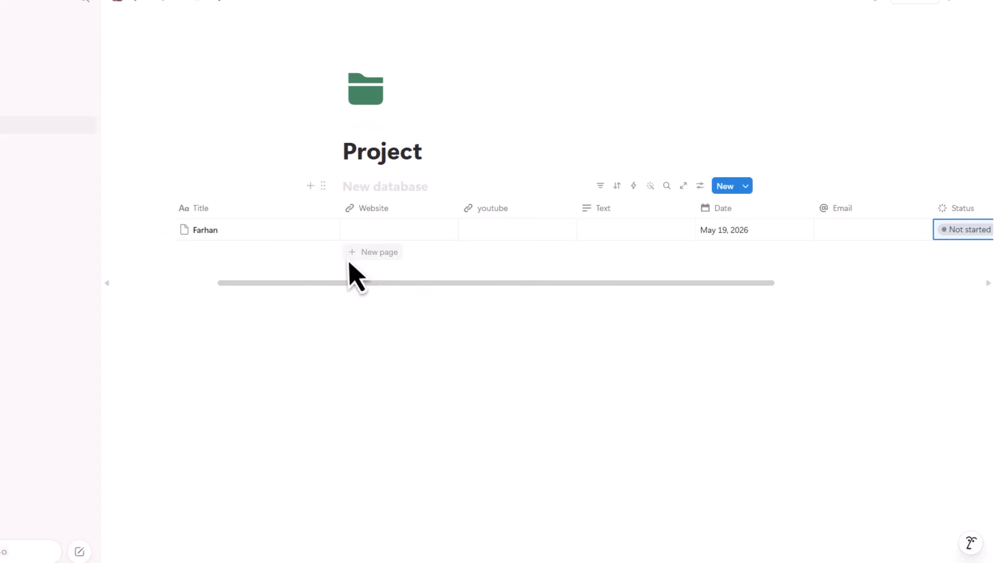
{"action": "left_click", "coordinate": [372, 254]}
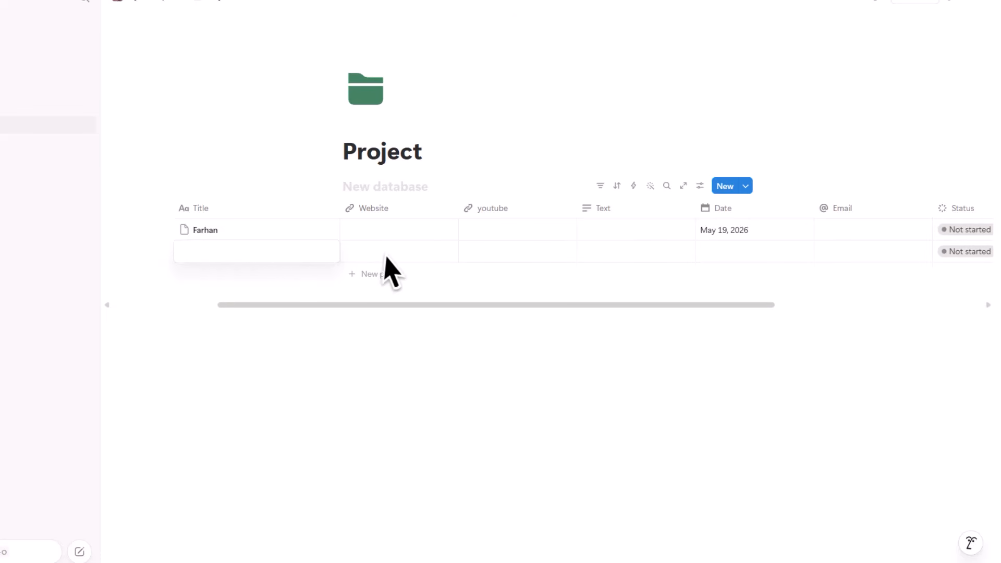
- Leave the new second row untitled and exit the first row's title without changes
{"action": "key", "text": "Escape"}
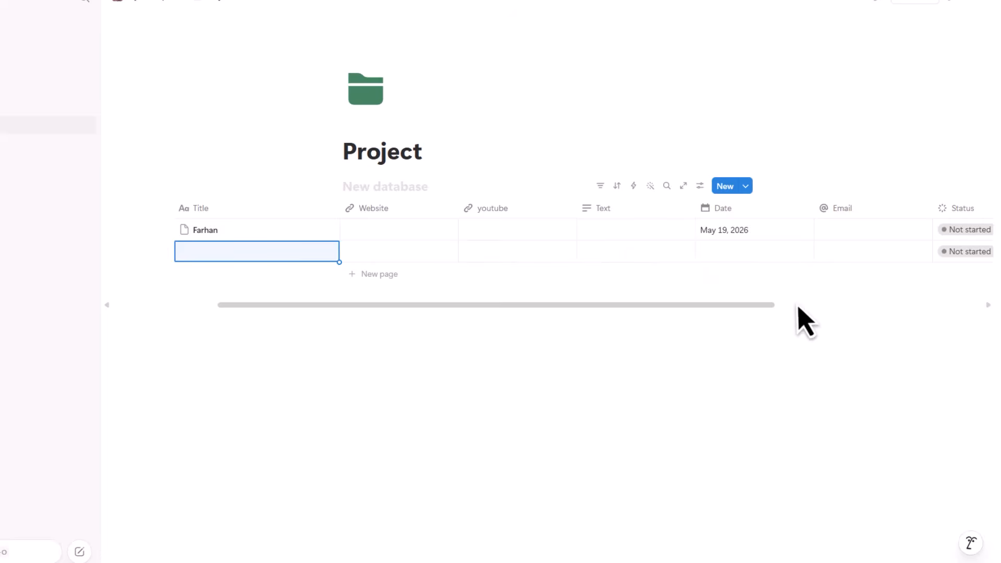
{"action": "left_click_drag", "start_coordinate": [774, 306], "coordinate": [792, 323]}
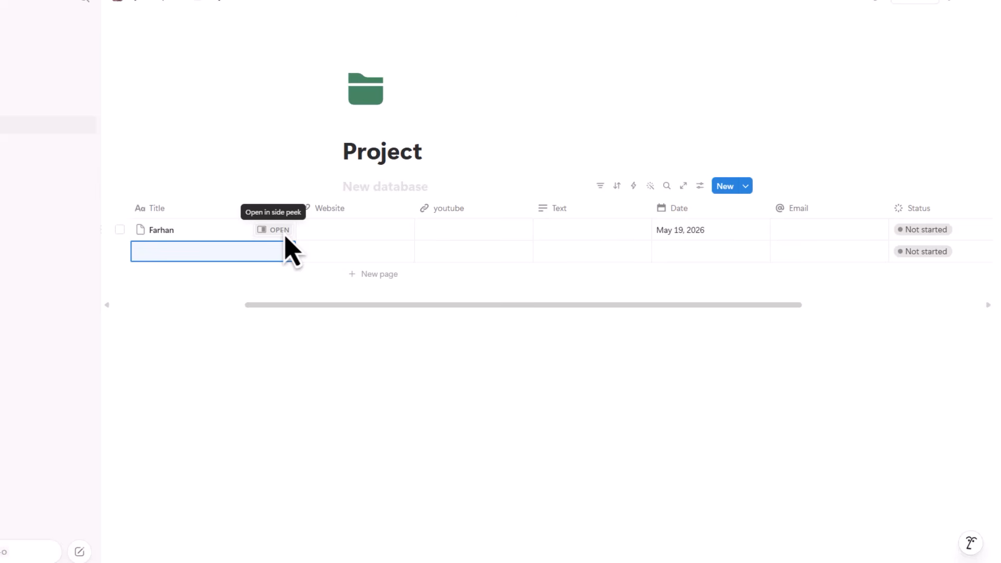
{"action": "left_click", "coordinate": [207, 236]}
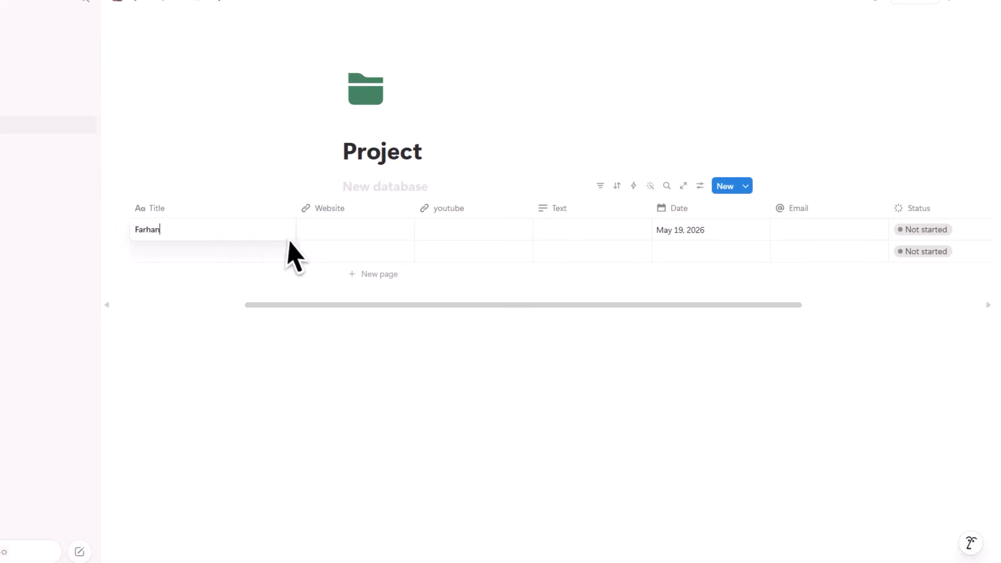
{"action": "key", "text": "Escape"}
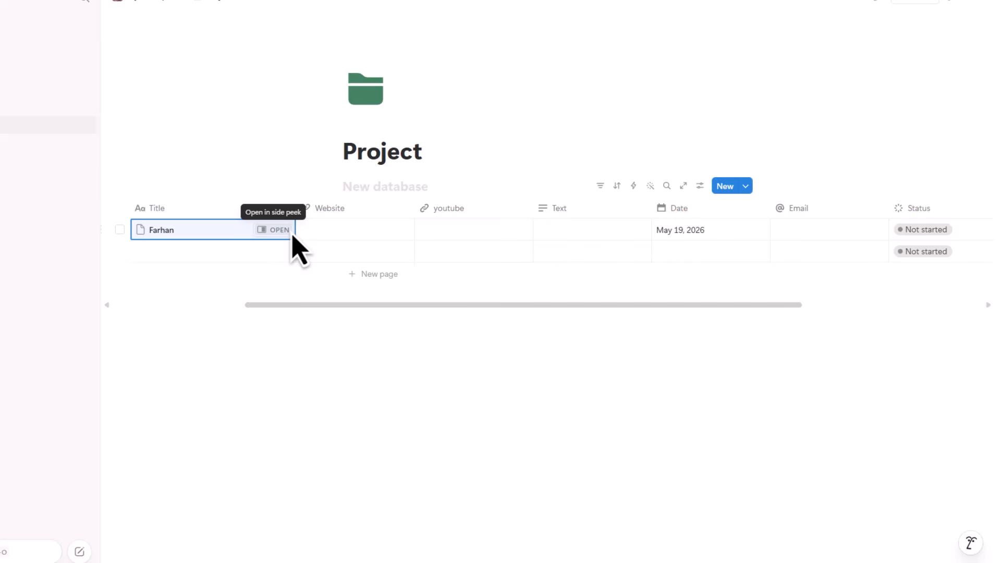
- Open the first entry as a side page and add the text line 'ffrbbbr'
{"action": "left_click", "coordinate": [288, 233]}
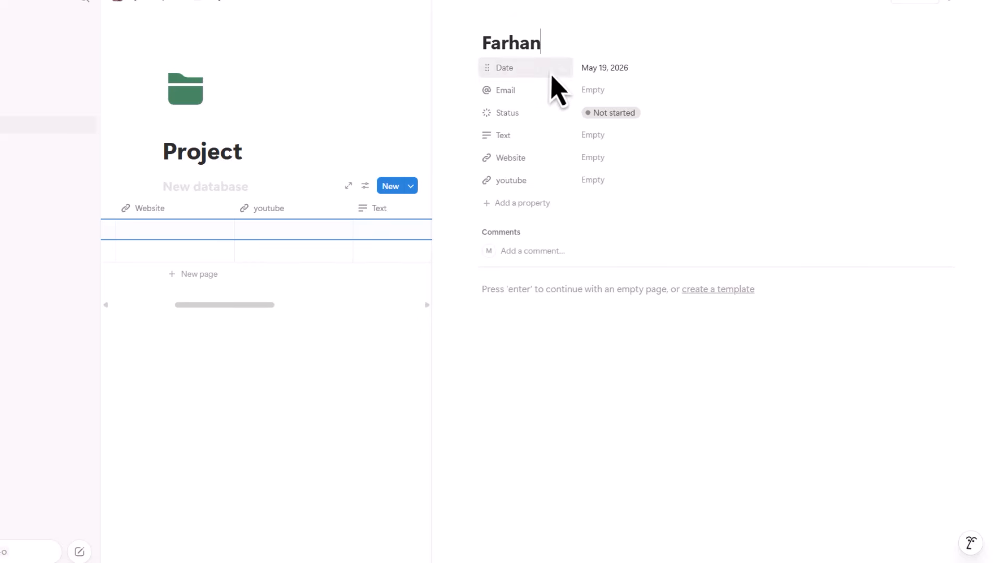
{"action": "left_click", "coordinate": [519, 310]}
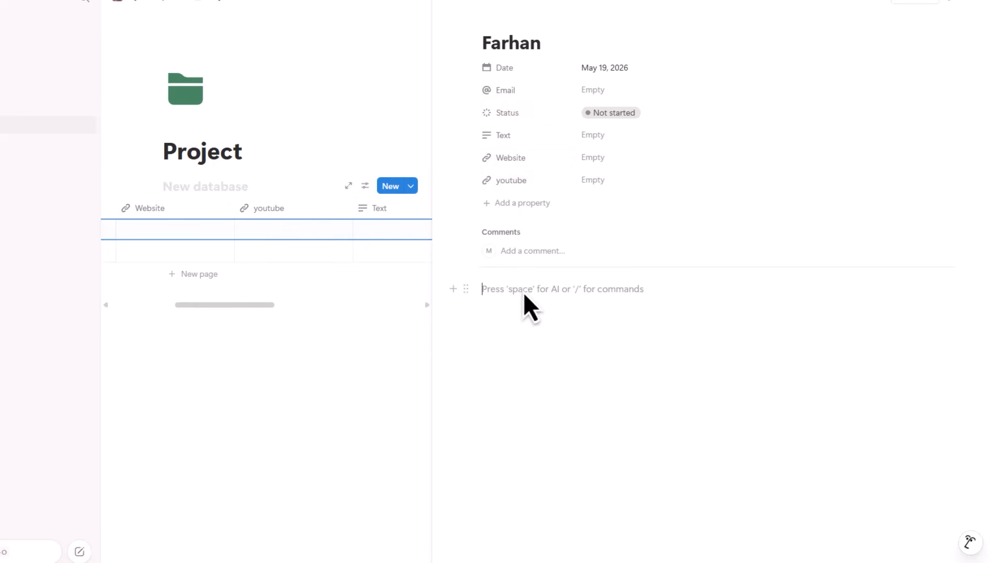
{"action": "type", "text": "/"}
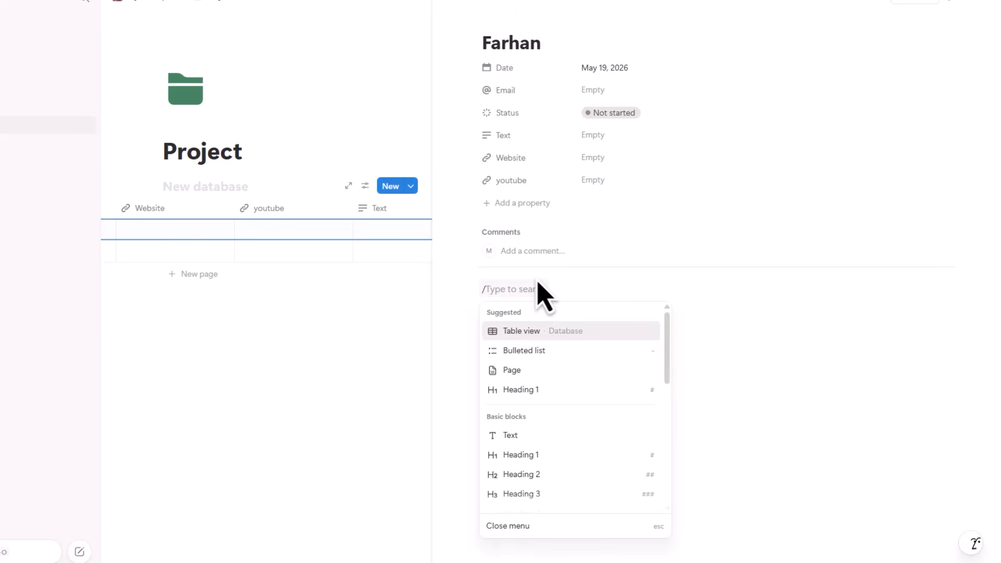
{"action": "left_click", "coordinate": [511, 439]}
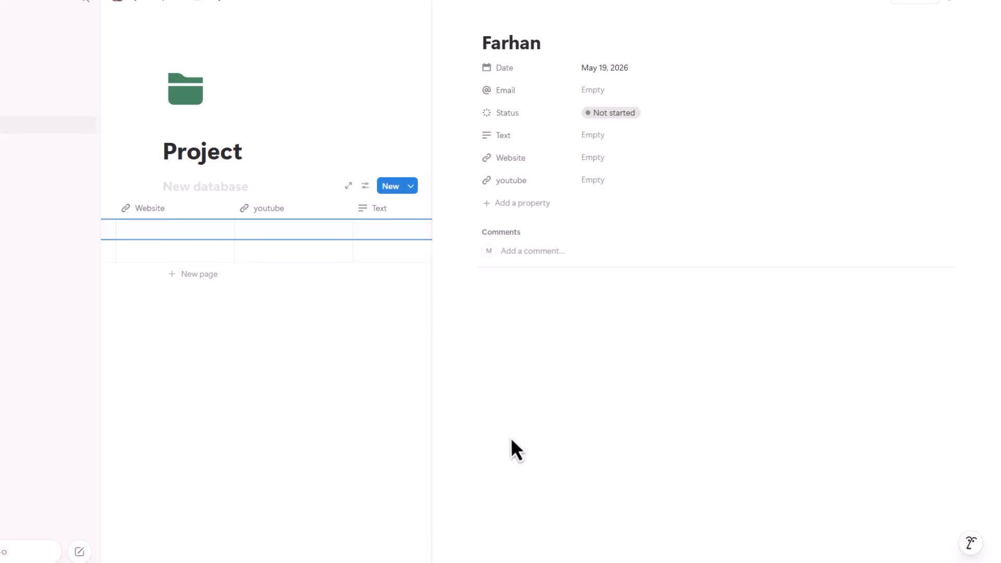
{"action": "type", "text": "ffrbbbr"}
{"action": "key", "text": "Return"}
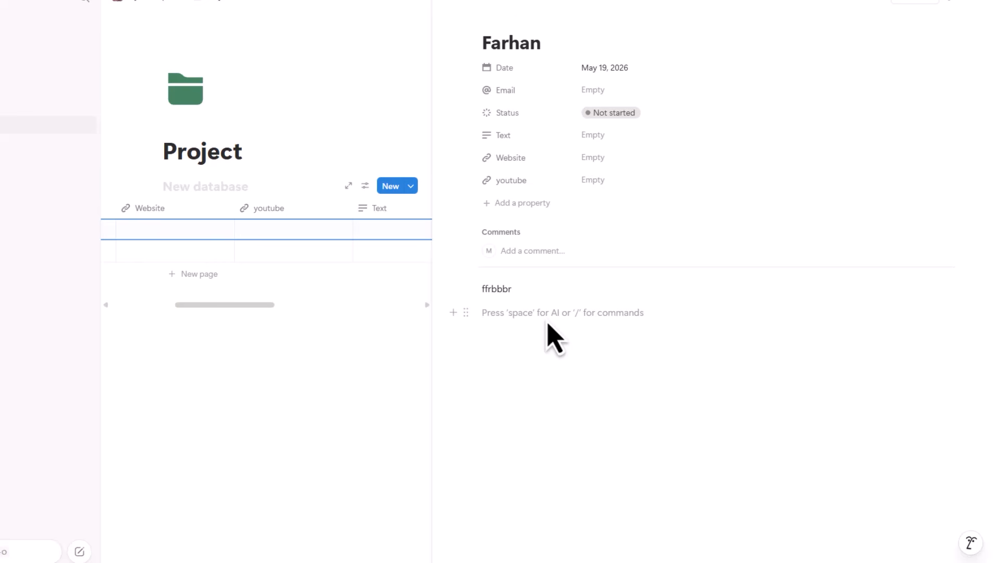
- Insert a video embed block below the text via the slash menu
{"action": "type", "text": "/"}
{"action": "scroll", "coordinate": [548, 417], "scroll_direction": "down", "scroll_amount": 3}
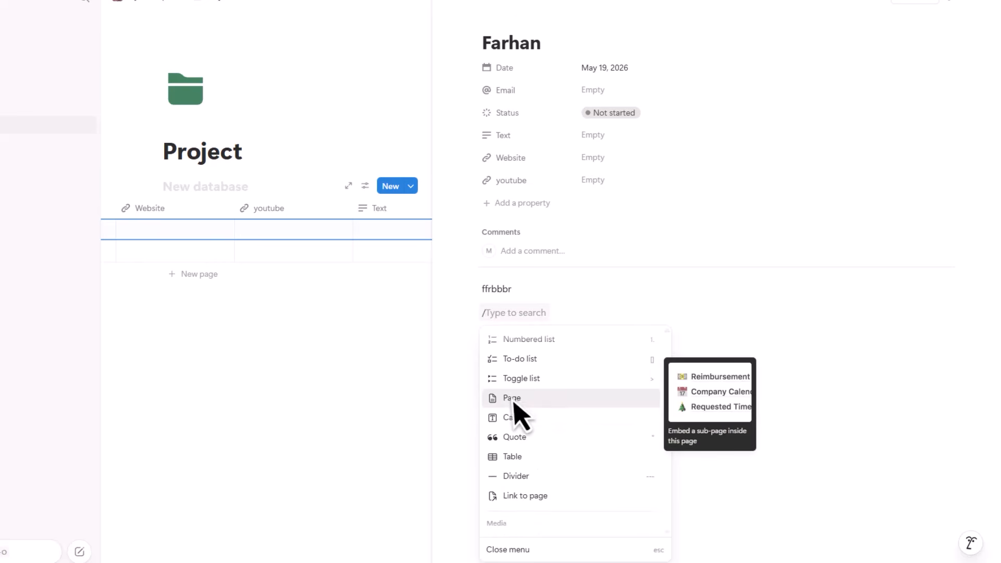
{"action": "scroll", "coordinate": [562, 409], "scroll_direction": "down", "scroll_amount": 3}
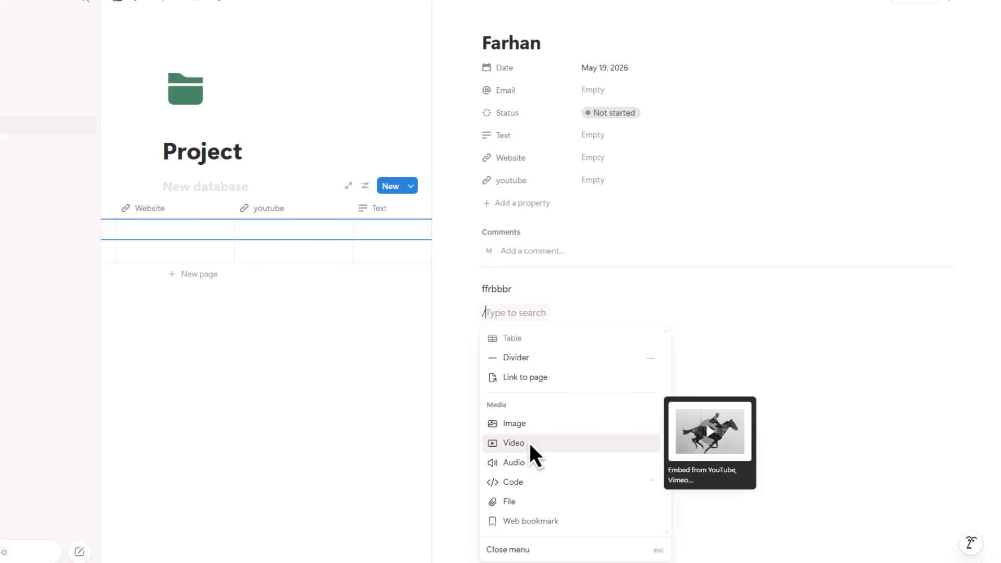
{"action": "left_click", "coordinate": [531, 444]}
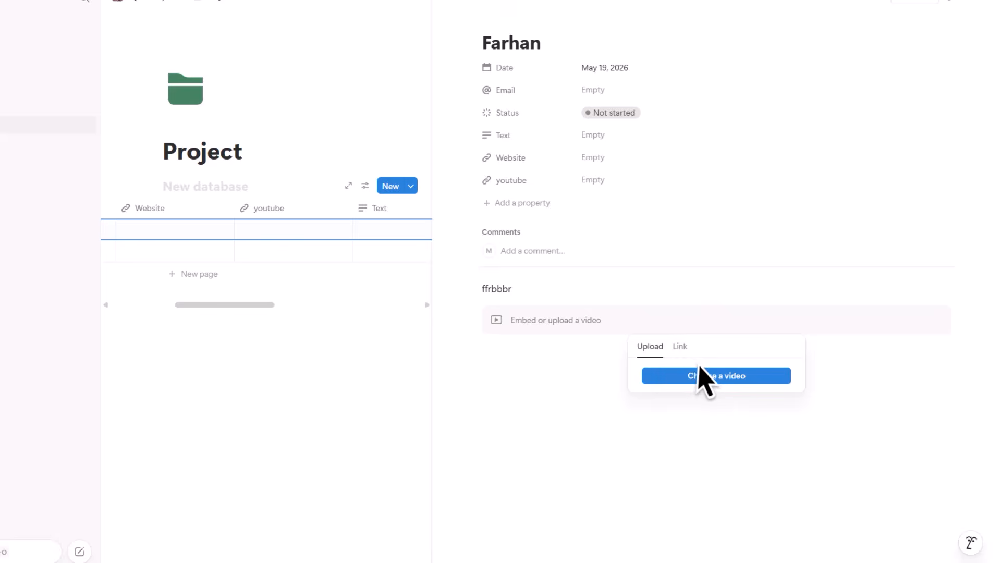
- Leave the video embed empty by dismissing its Link popup
{"action": "left_click", "coordinate": [680, 347]}
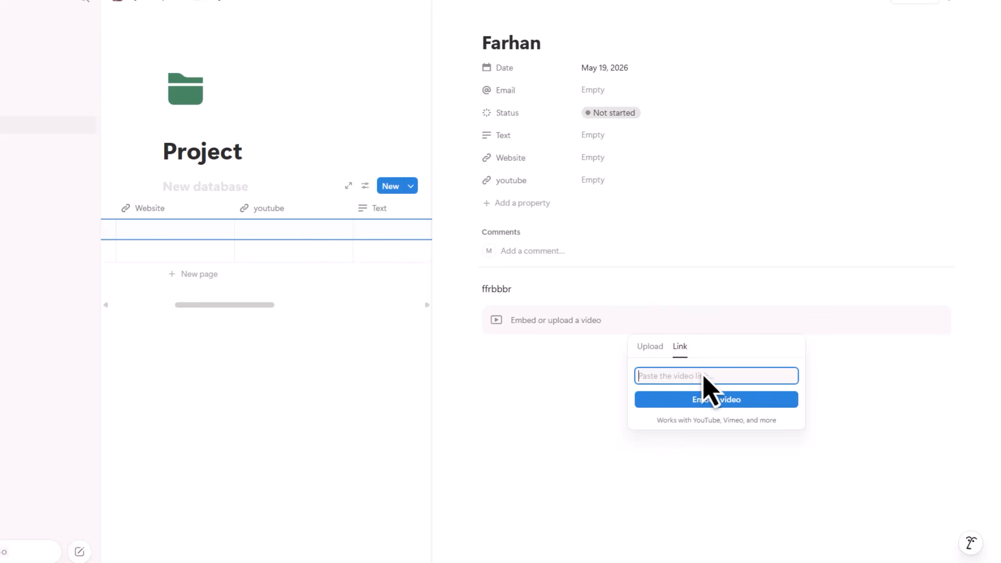
{"action": "left_click", "coordinate": [550, 362]}
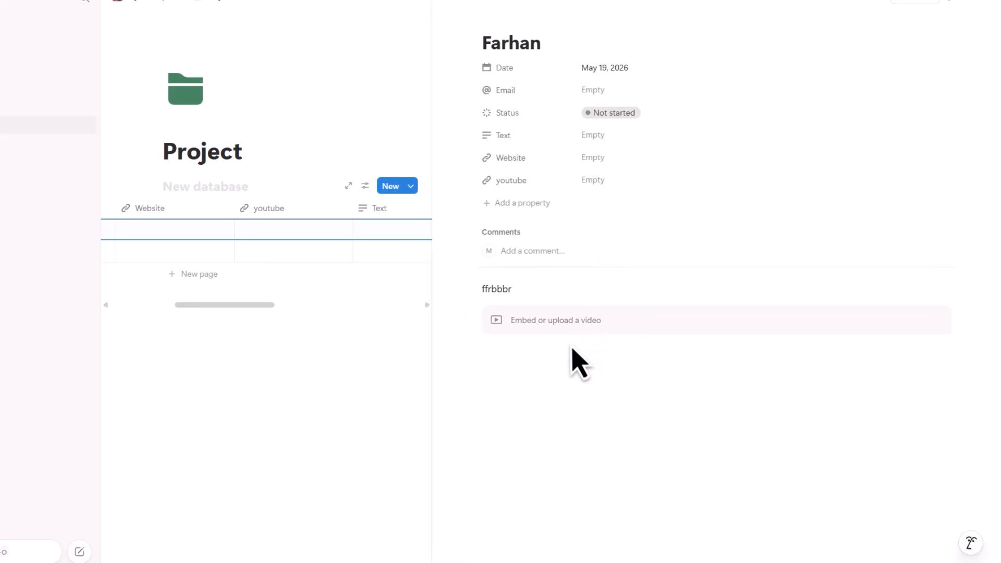
{"action": "left_click", "coordinate": [551, 364]}
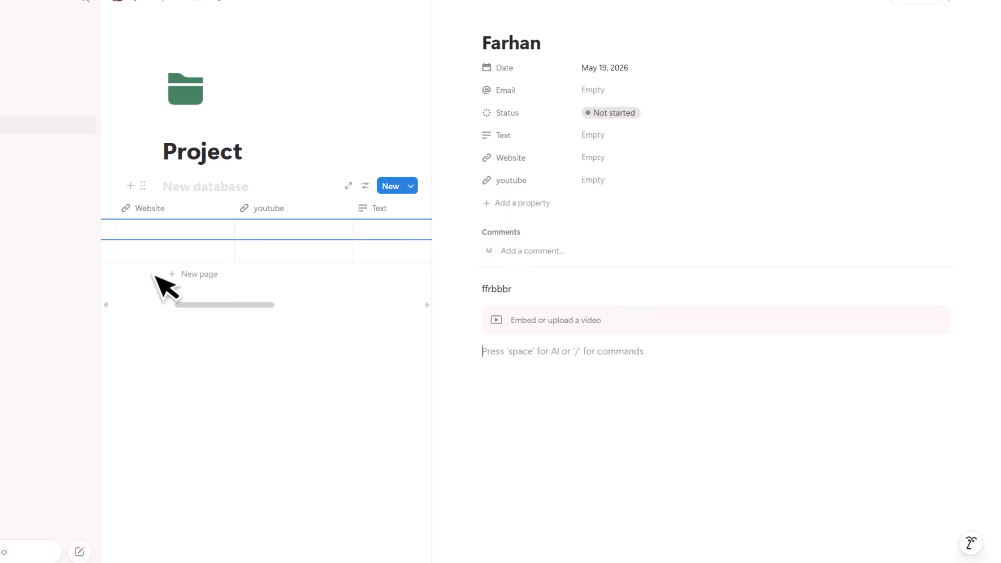
{"action": "left_click_drag", "start_coordinate": [193, 311], "coordinate": [155, 311]}
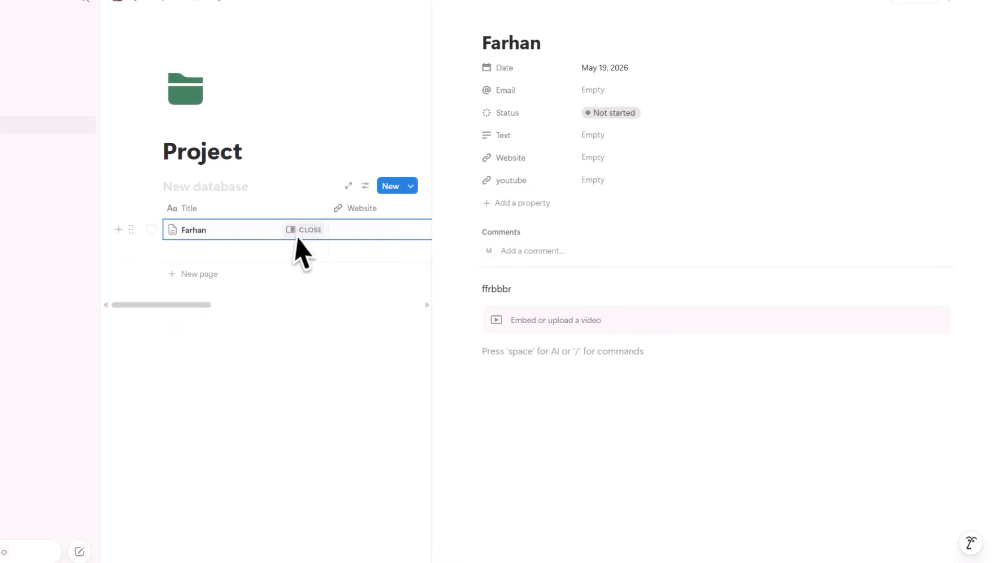
- Close the entry's side page to return to the full Project table
{"action": "left_click", "coordinate": [299, 231]}
{"action": "left_click", "coordinate": [477, 233]}
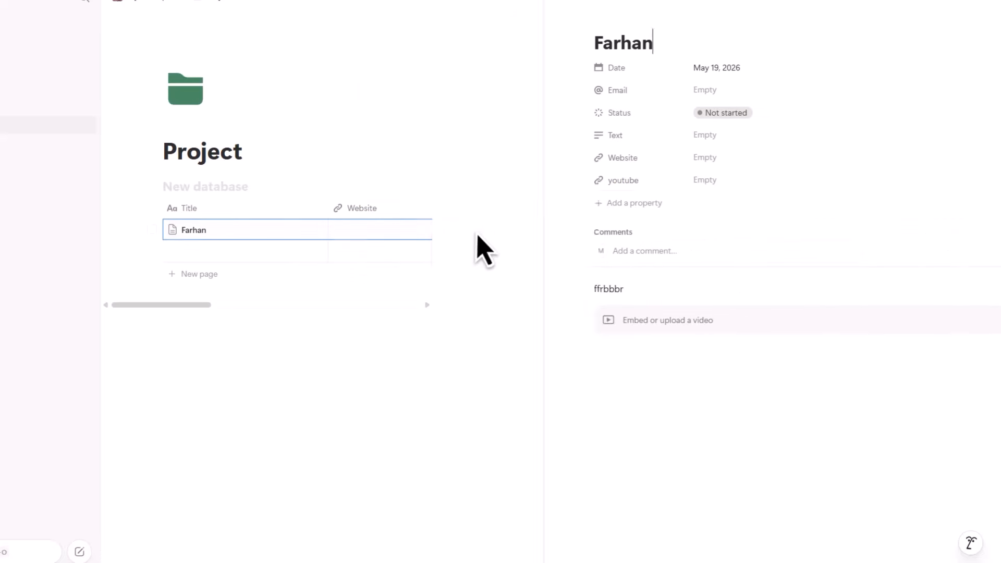
{"action": "left_click", "coordinate": [577, 374]}
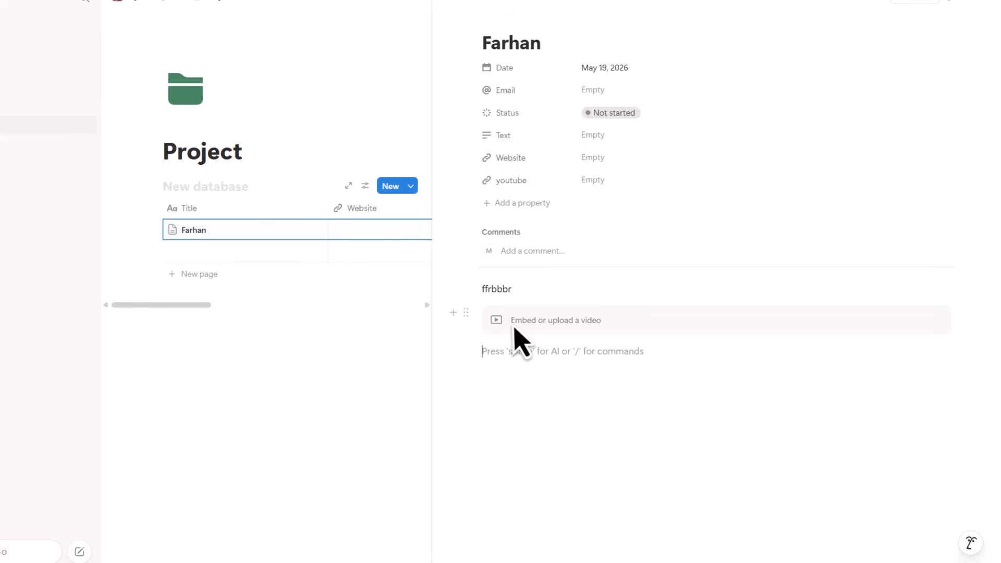
{"action": "left_click", "coordinate": [203, 329]}
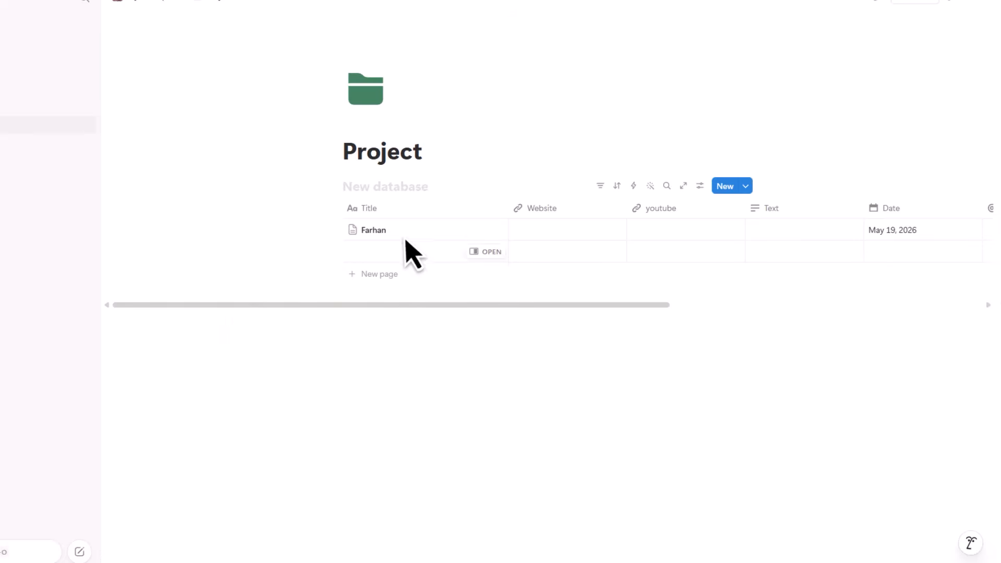
{"action": "left_click", "coordinate": [484, 231]}
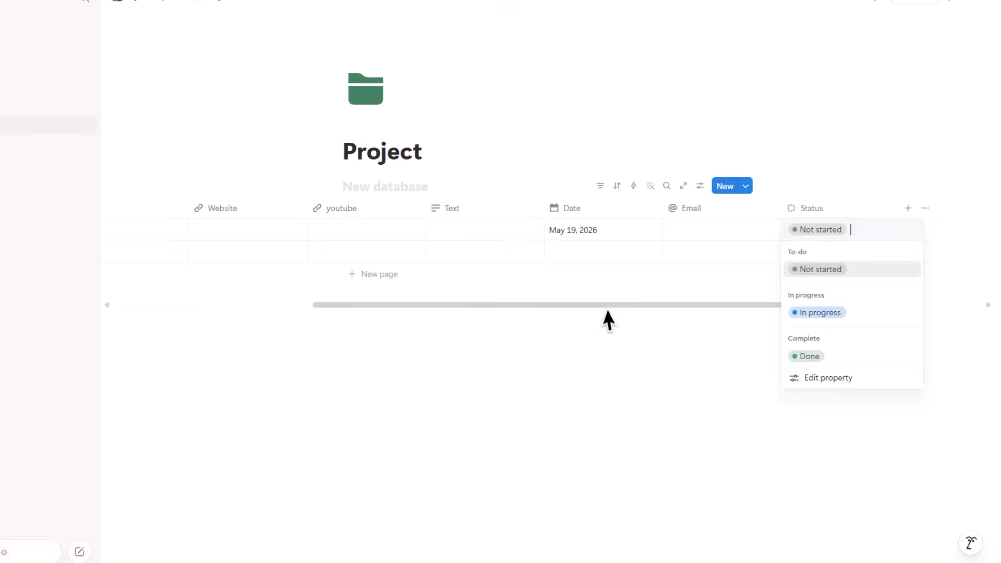
{"action": "left_click", "coordinate": [603, 310]}
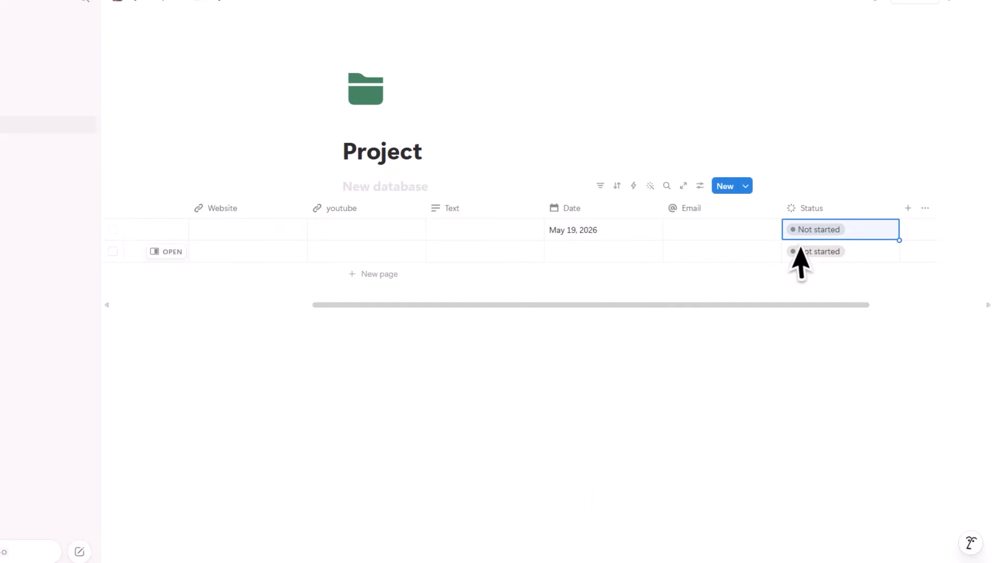
{"action": "scroll", "coordinate": [724, 285], "scroll_direction": "left", "scroll_amount": 3}
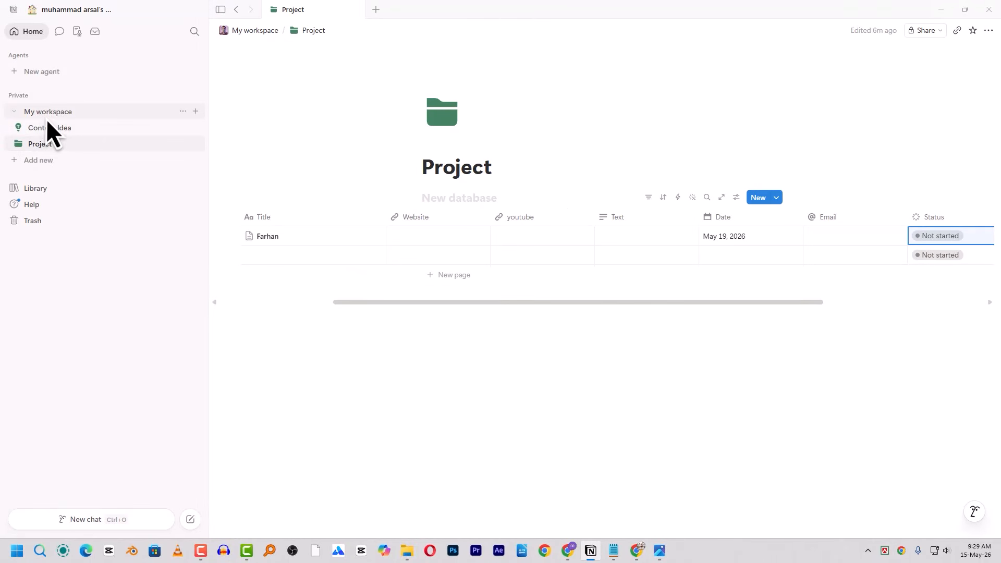
- On My workspace, insert a new blank page below the Project link using /page
{"action": "left_click", "coordinate": [73, 112]}
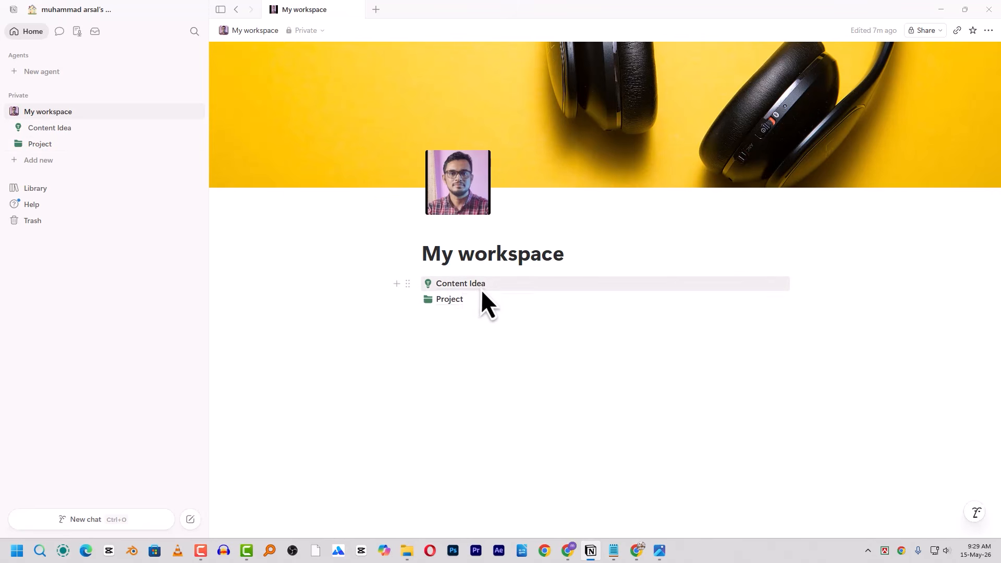
{"action": "mouse_move", "coordinate": [453, 301]}
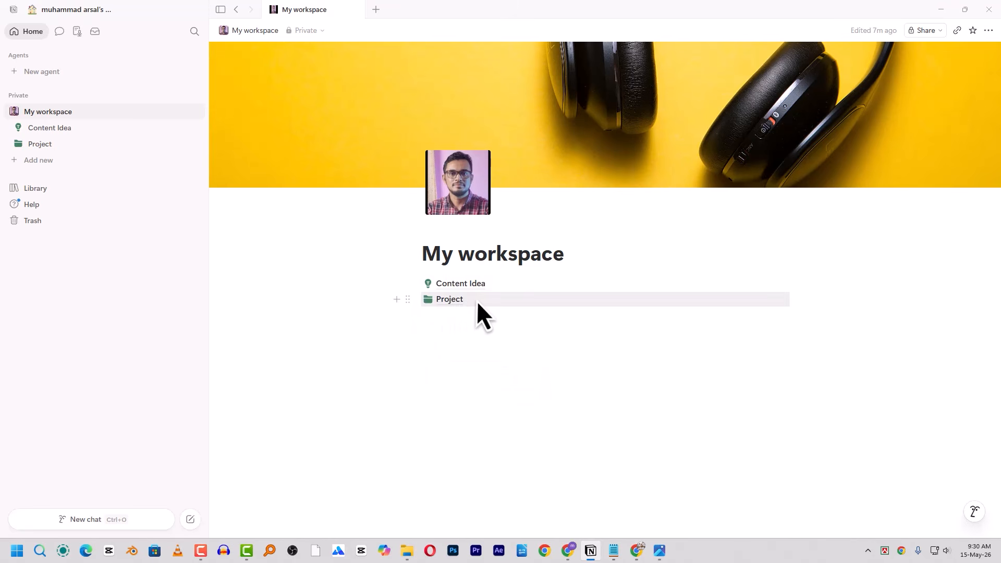
{"action": "left_click", "coordinate": [442, 327]}
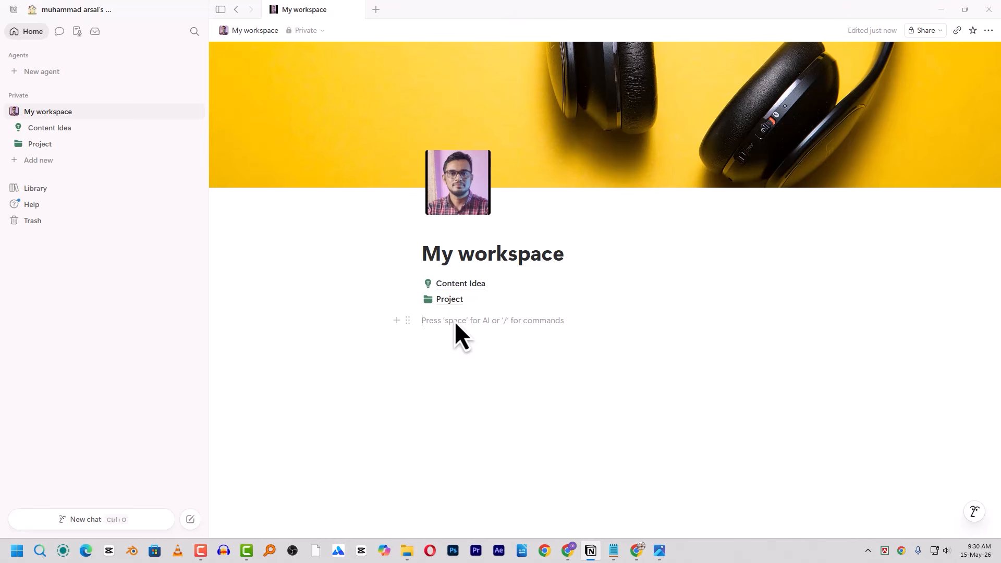
{"action": "type", "text": "/"}
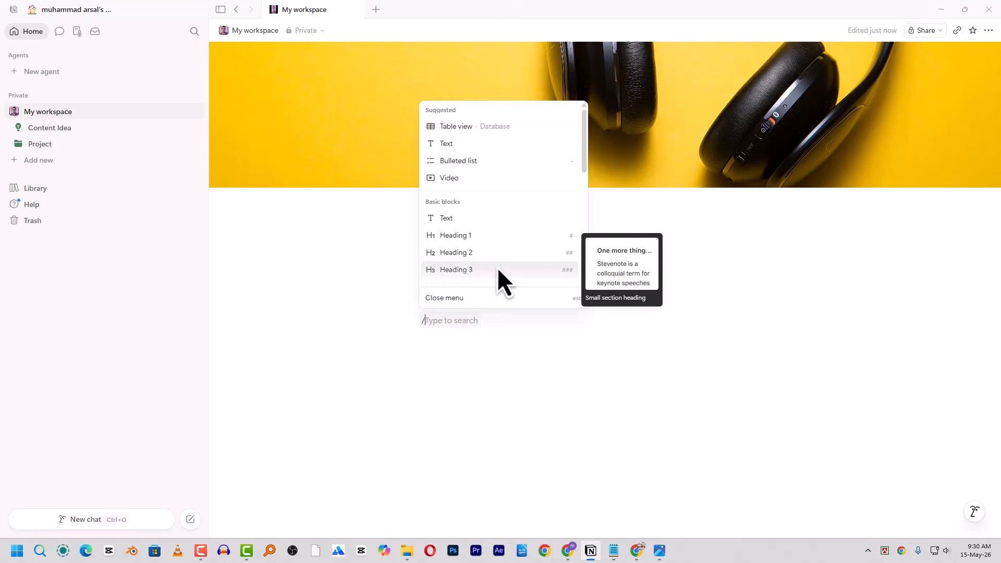
{"action": "type", "text": "pag"}
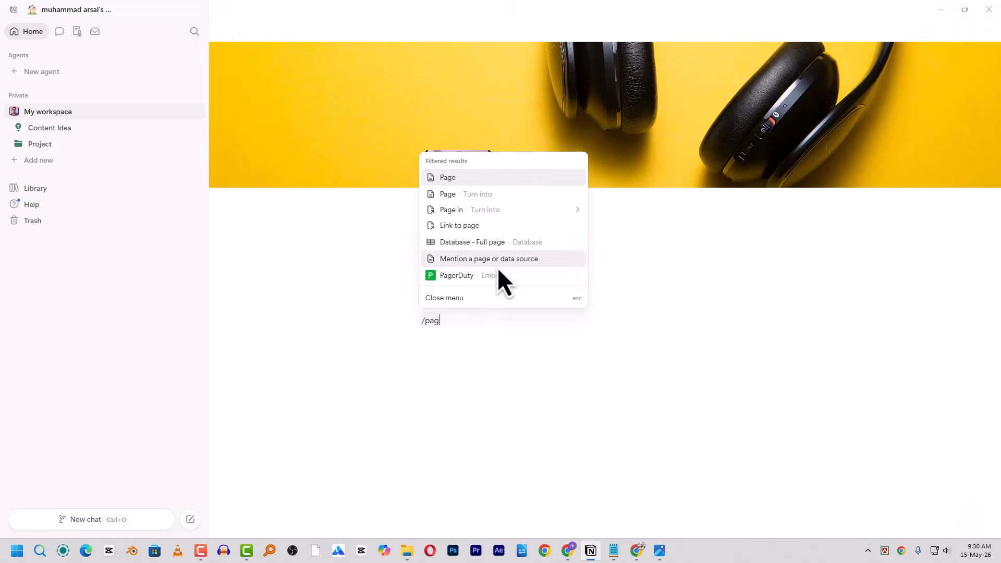
{"action": "key", "text": "Return"}
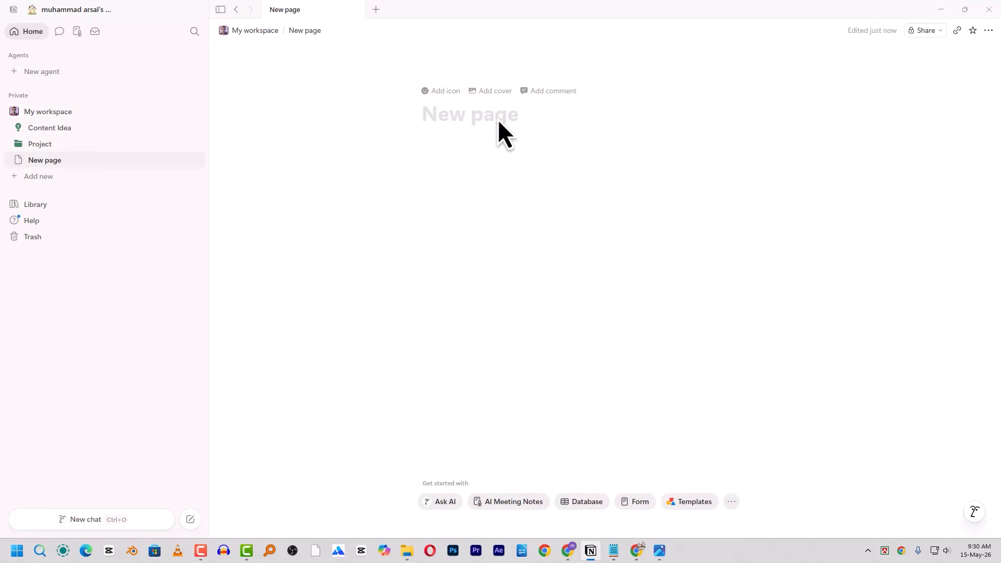
- Title the page 'Prompt Library' and give it the green pencil icon found by searching 'pen'
{"action": "type", "text": "Prom"}
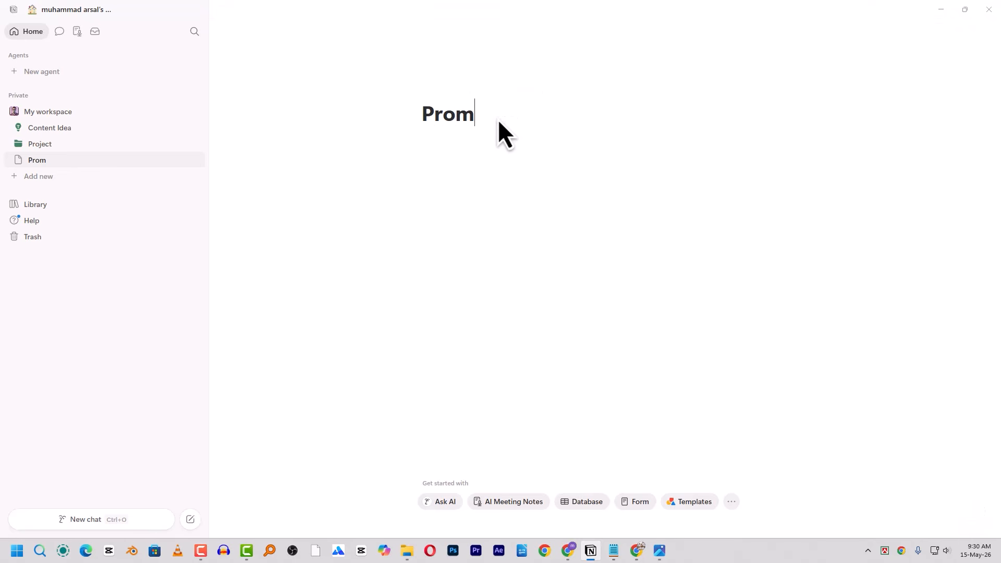
{"action": "type", "text": "pt Library"}
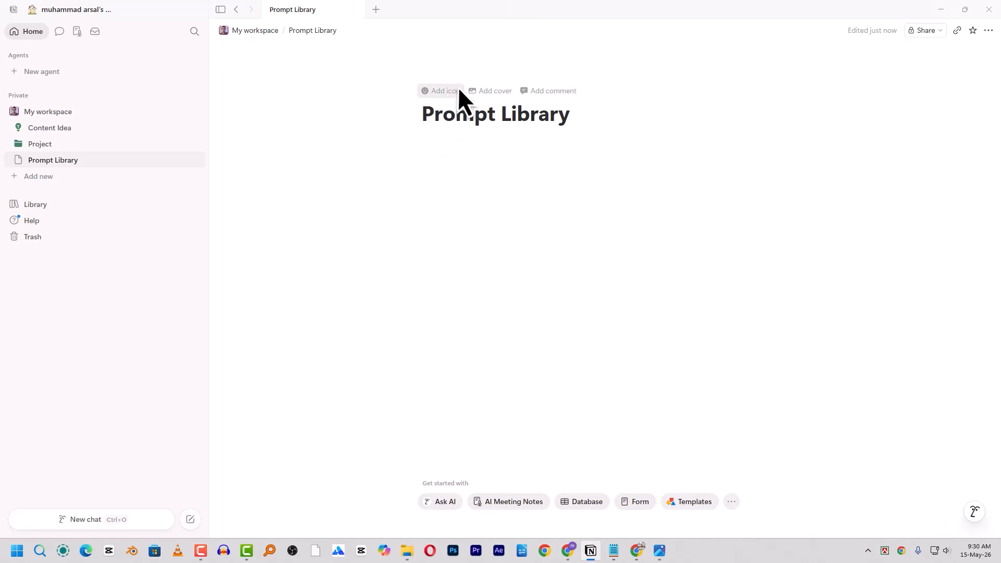
{"action": "left_click", "coordinate": [450, 92]}
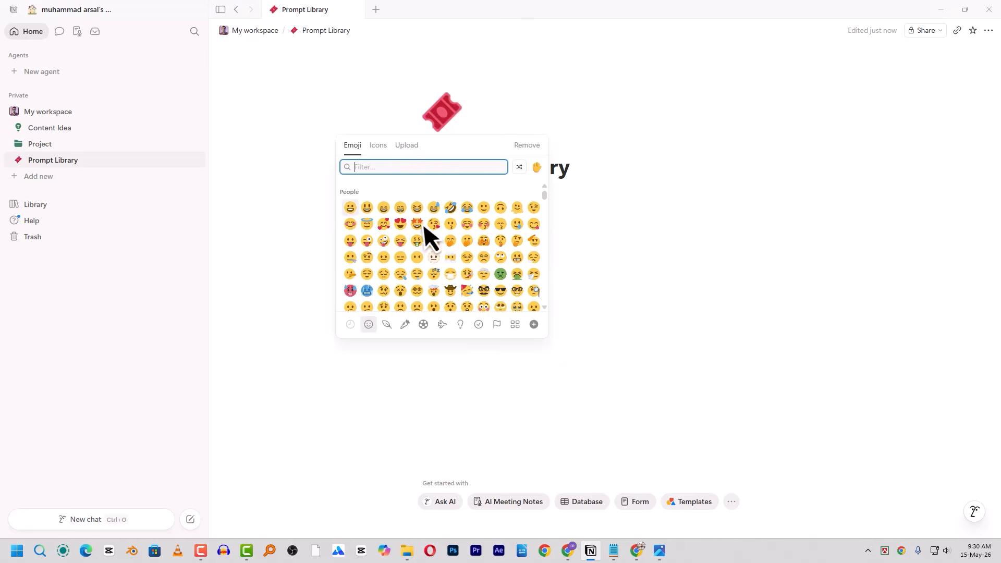
{"action": "left_click", "coordinate": [378, 145]}
{"action": "type", "text": "pen"}
{"action": "mouse_move", "coordinate": [400, 192]}
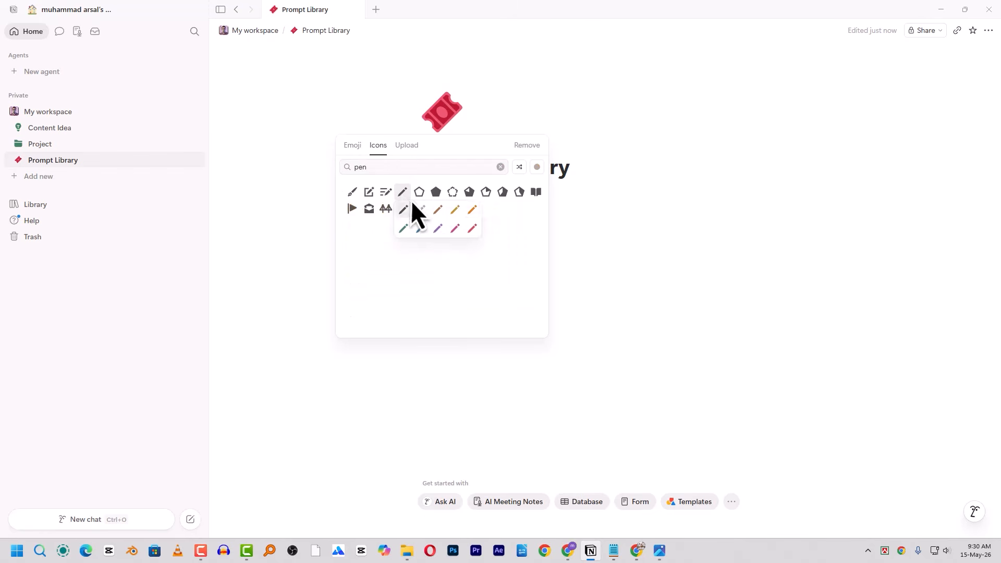
{"action": "left_click", "coordinate": [406, 233]}
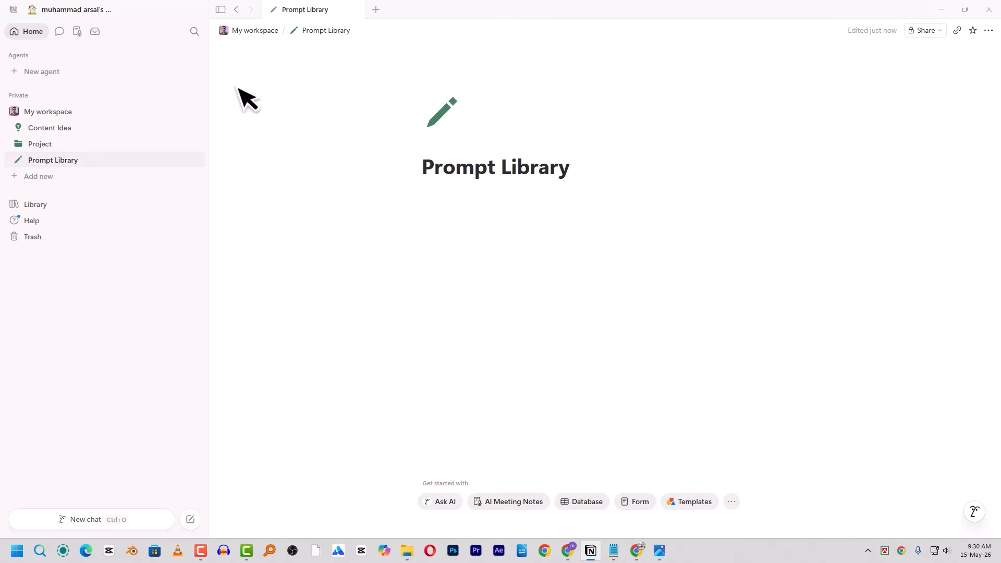
{"action": "left_click", "coordinate": [445, 212]}
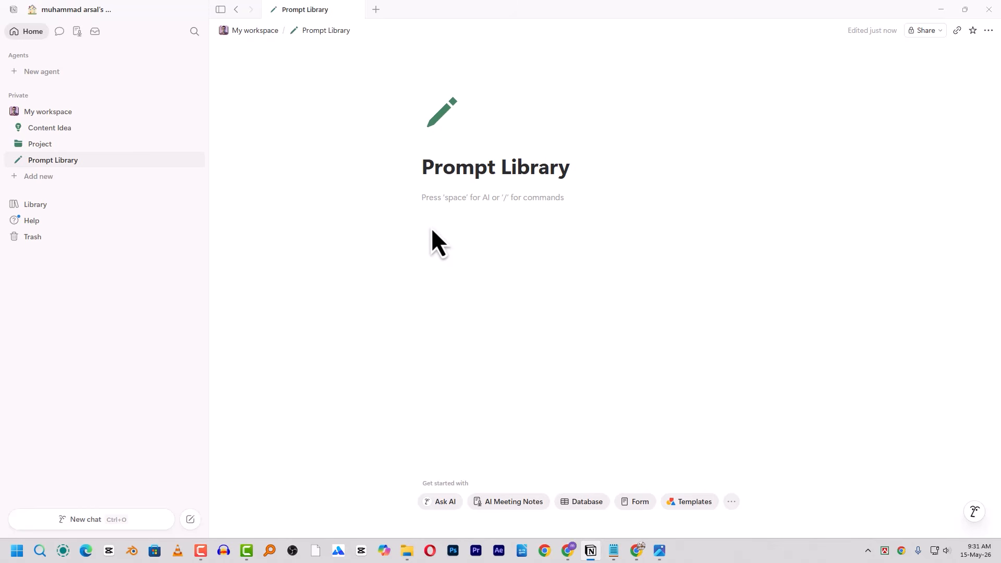
- Remove a stray slash line, then open a fresh slash menu in the Prompt Library body
{"action": "type", "text": "/"}
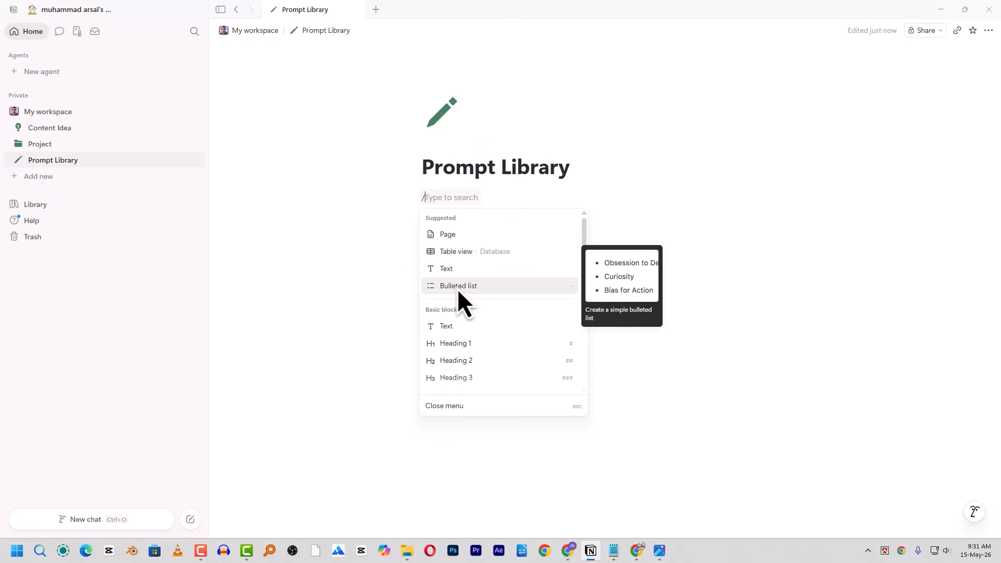
{"action": "left_click", "coordinate": [635, 264]}
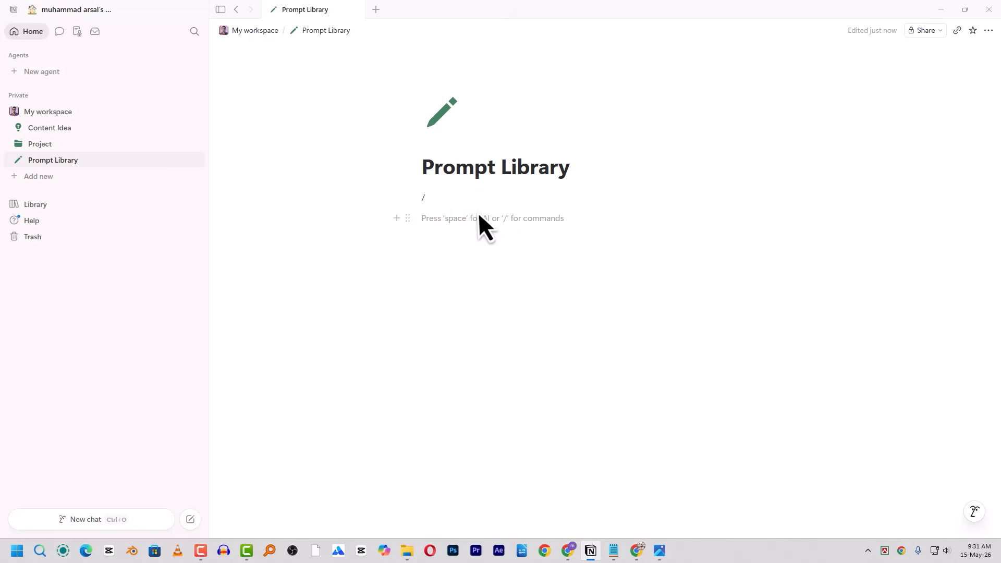
{"action": "key", "text": "BackSpace"}
{"action": "key", "text": "Escape"}
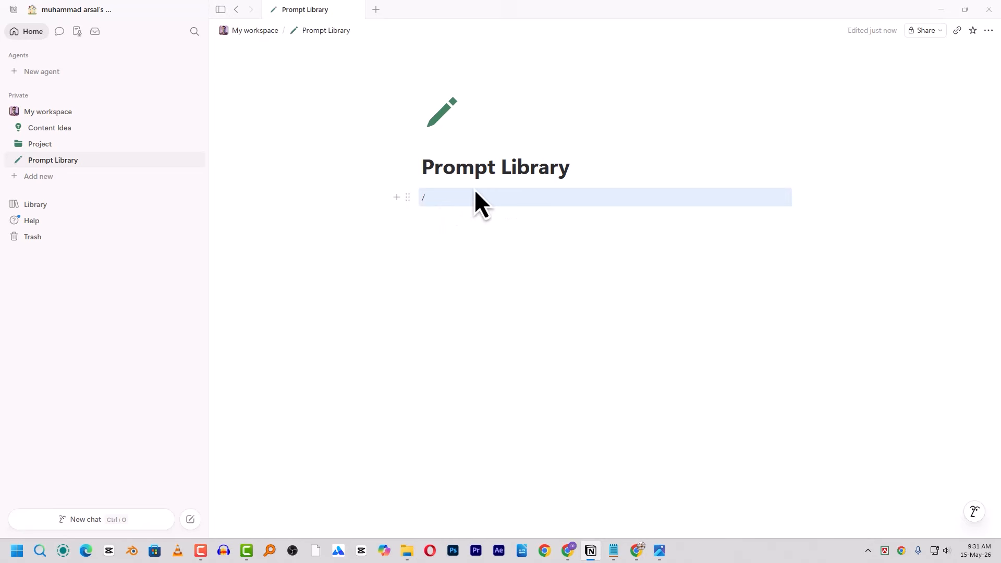
{"action": "key", "text": "BackSpace"}
{"action": "left_click", "coordinate": [453, 222]}
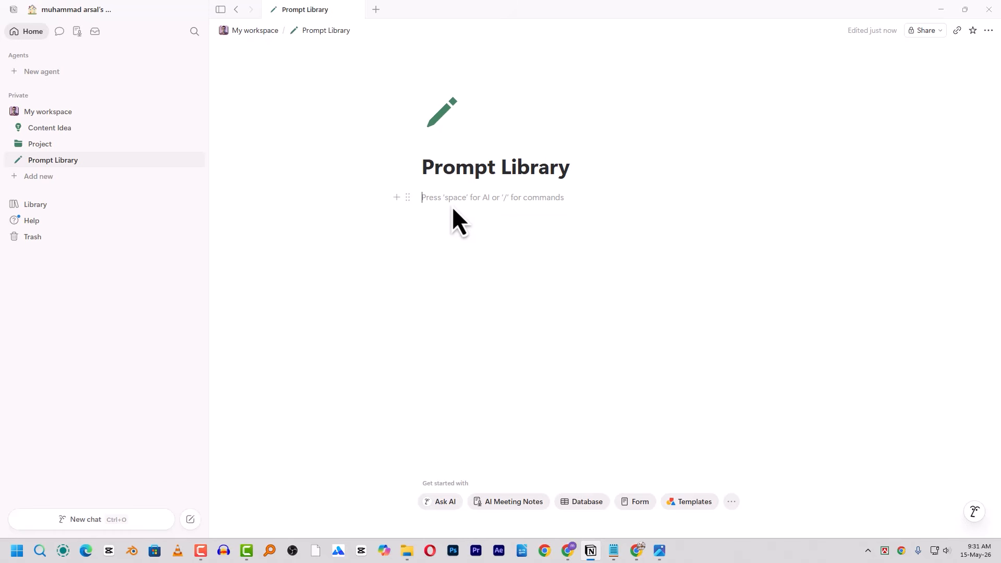
{"action": "type", "text": "/"}
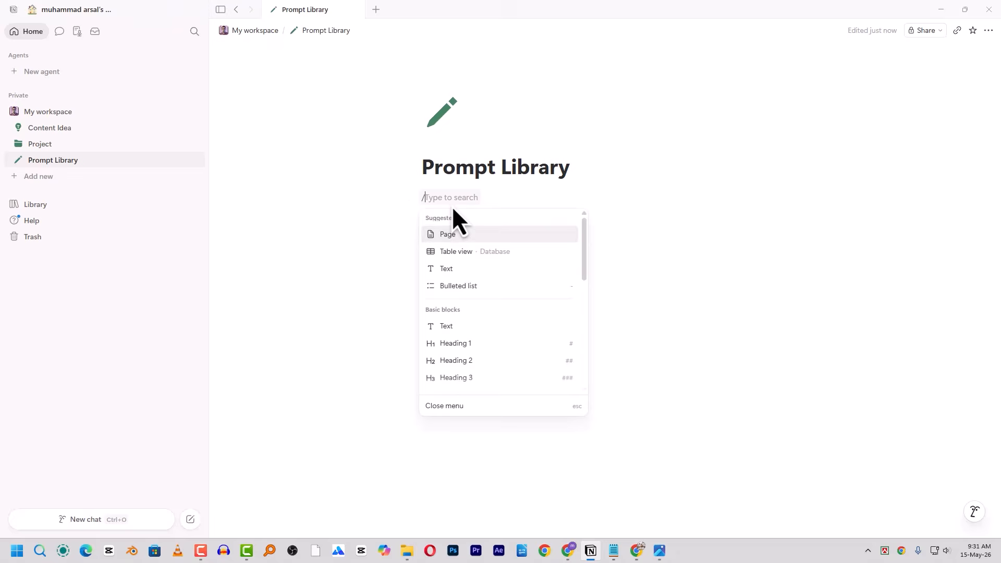
{"action": "scroll", "coordinate": [485, 313], "scroll_direction": "down", "scroll_amount": 2}
{"action": "scroll", "coordinate": [474, 336], "scroll_direction": "down", "scroll_amount": 3}
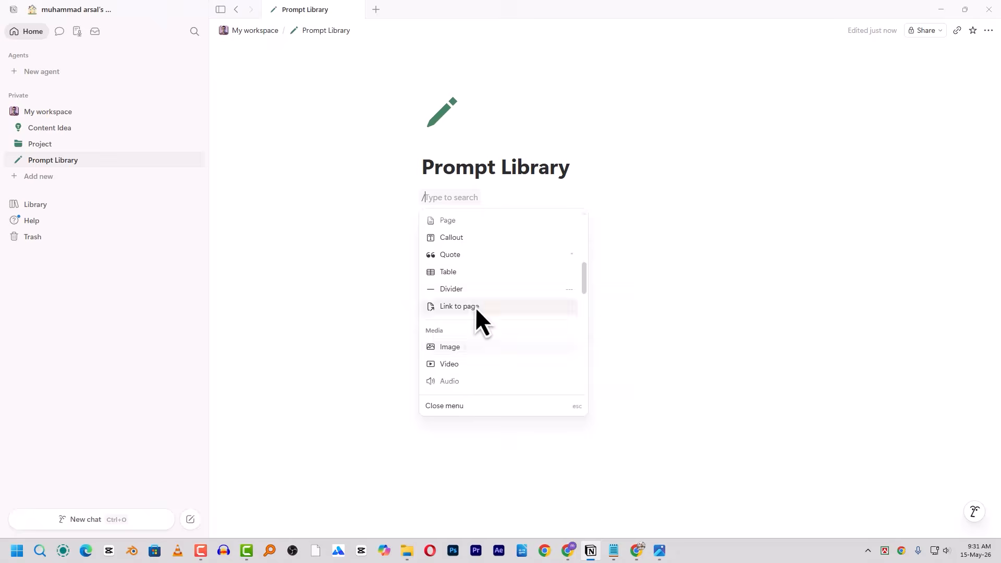
- Insert a subpage titled 'Script generation', correcting the mistyped title
{"action": "type", "text": "pag"}
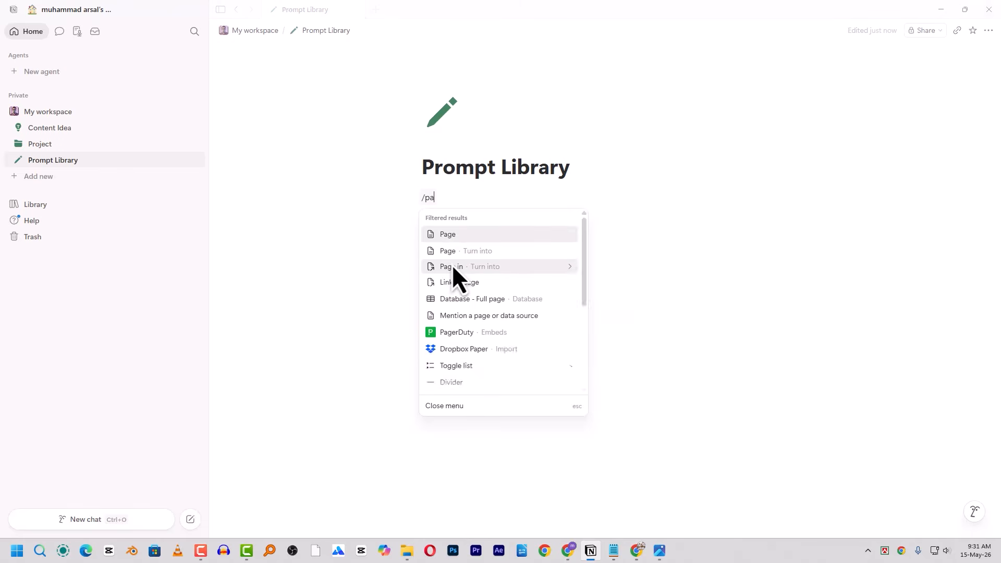
{"action": "left_click", "coordinate": [441, 234]}
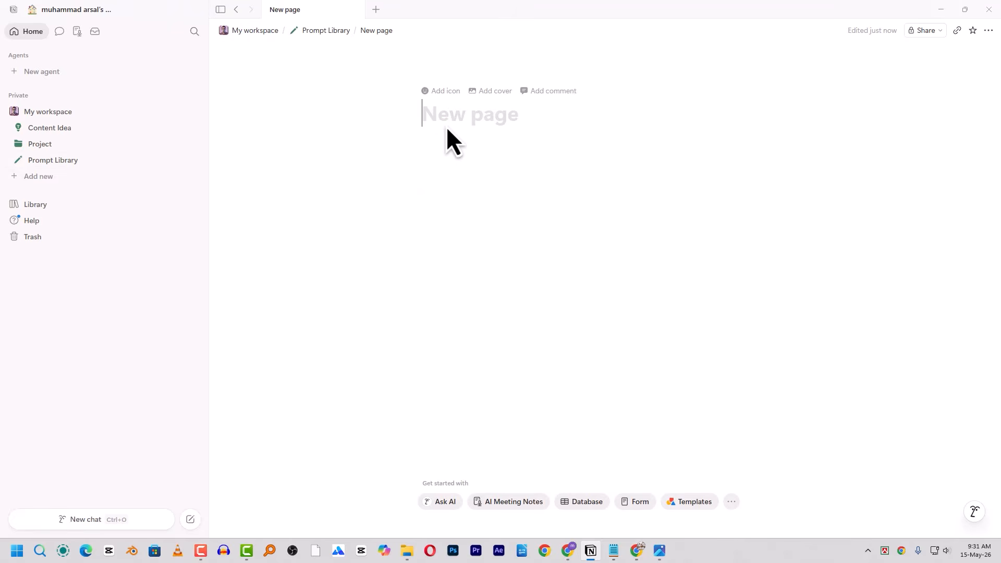
{"action": "type", "text": "Thumb"}
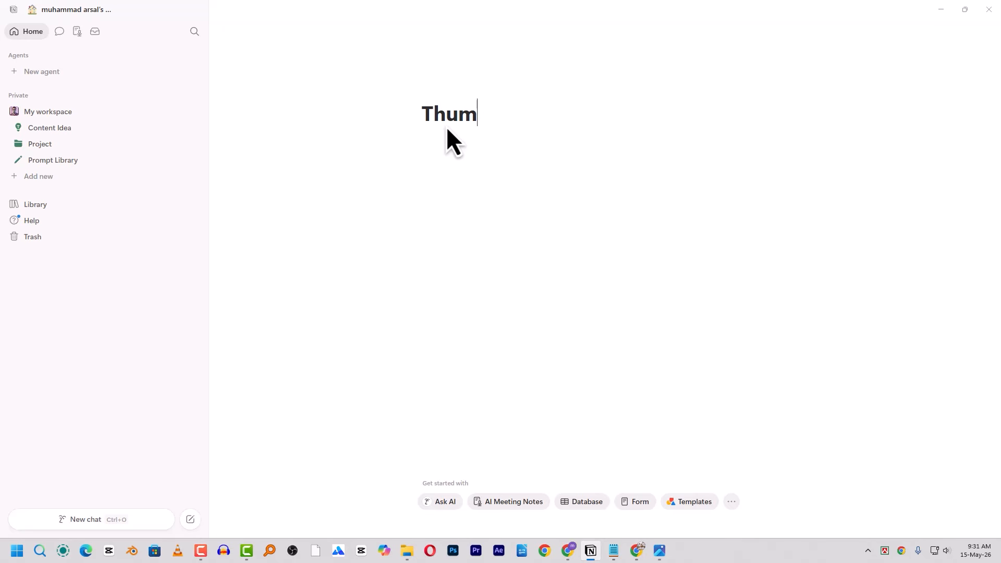
{"action": "key", "text": "ctrl+a"}
{"action": "type", "text": "Script generattion"}
{"action": "key", "text": "Left"}
{"action": "key", "text": "Left"}
{"action": "key", "text": "Left"}
{"action": "key", "text": "Left"}
{"action": "key", "text": "Left"}
{"action": "key", "text": "Delete"}
{"action": "left_click", "coordinate": [475, 174]}
- Give the Script generation subpage a pencil icon
{"action": "left_click", "coordinate": [446, 93]}
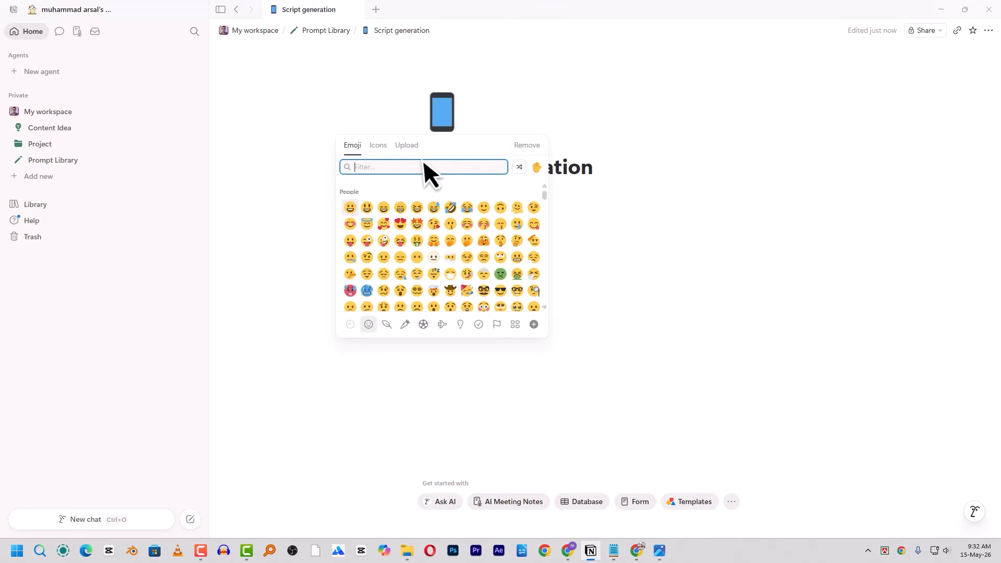
{"action": "left_click", "coordinate": [379, 152]}
{"action": "left_click", "coordinate": [350, 223]}
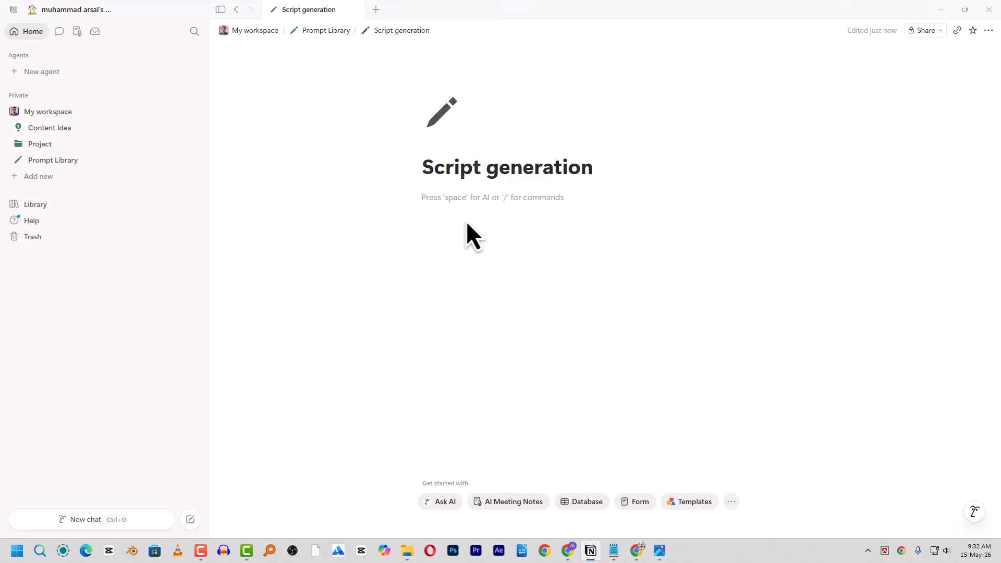
{"action": "type", "text": "/"}
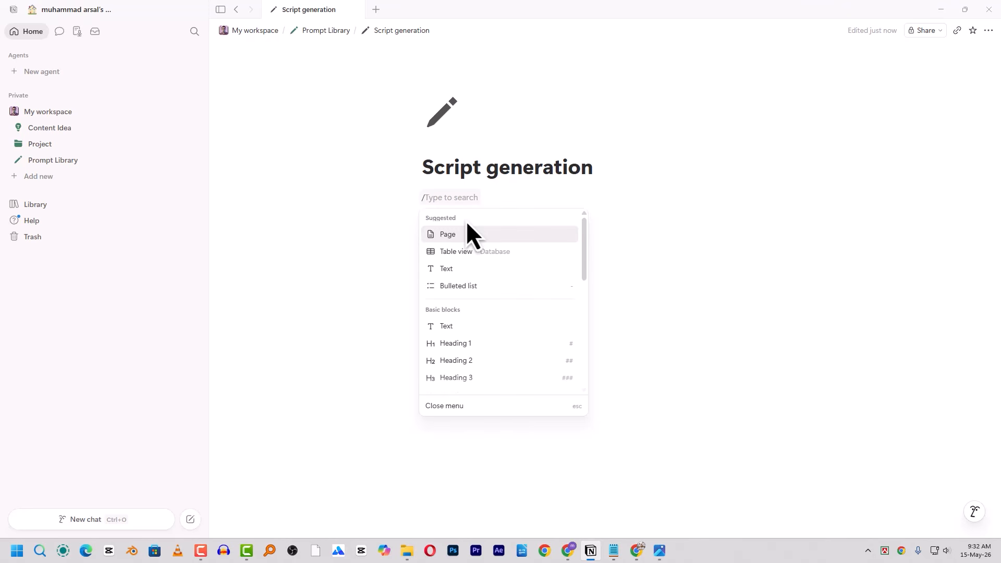
- Make the first line a Heading 1, then paste the Bengali master prompt as text below
{"action": "left_click", "coordinate": [475, 352]}
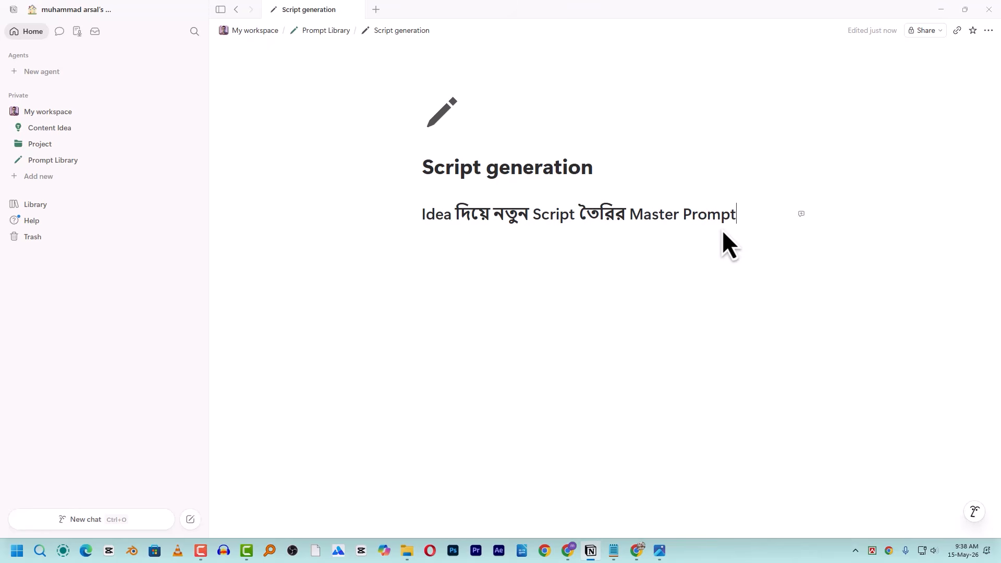
{"action": "left_click", "coordinate": [462, 244]}
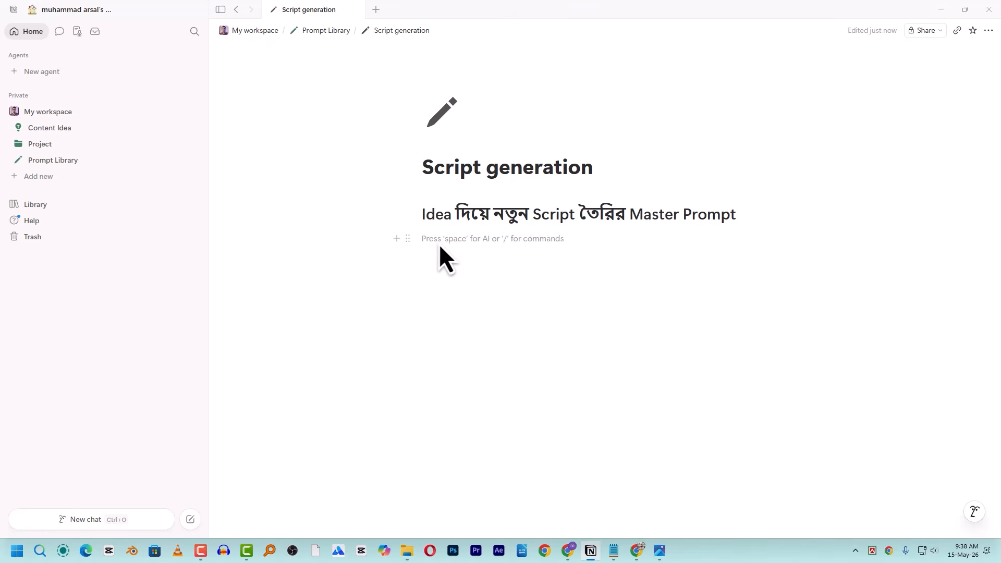
{"action": "type", "text": "/"}
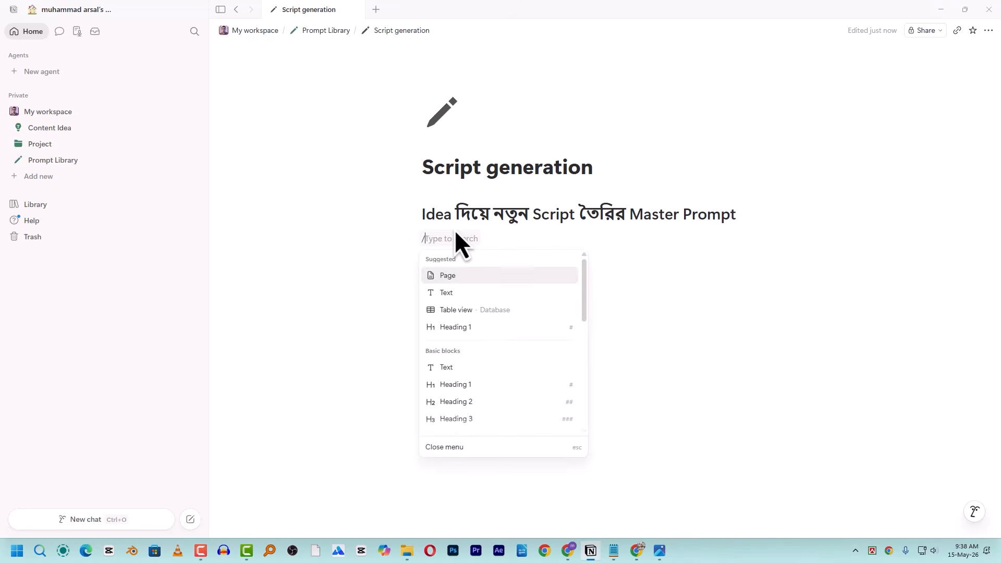
{"action": "left_click", "coordinate": [452, 293]}
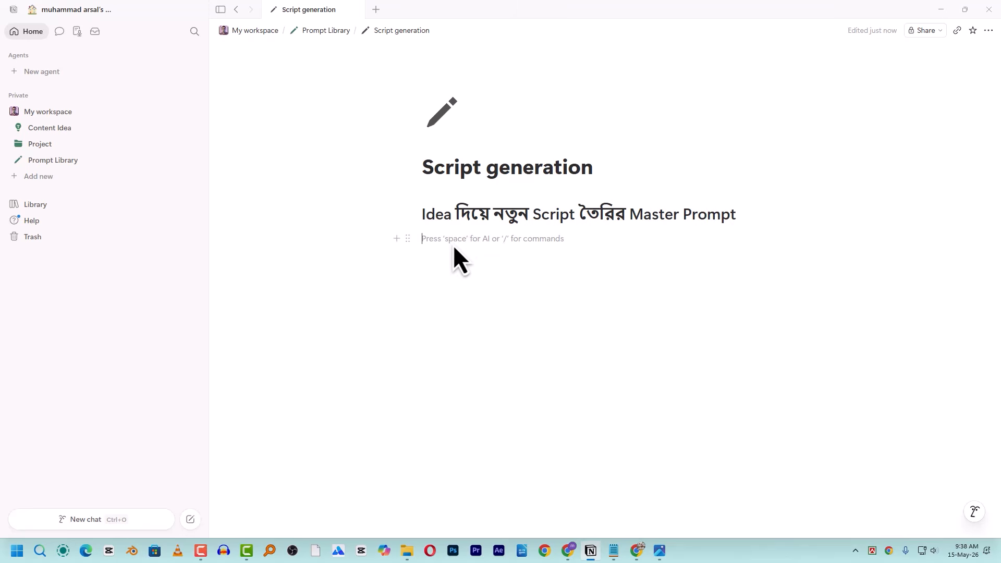
{"action": "key", "text": "ctrl+v"}
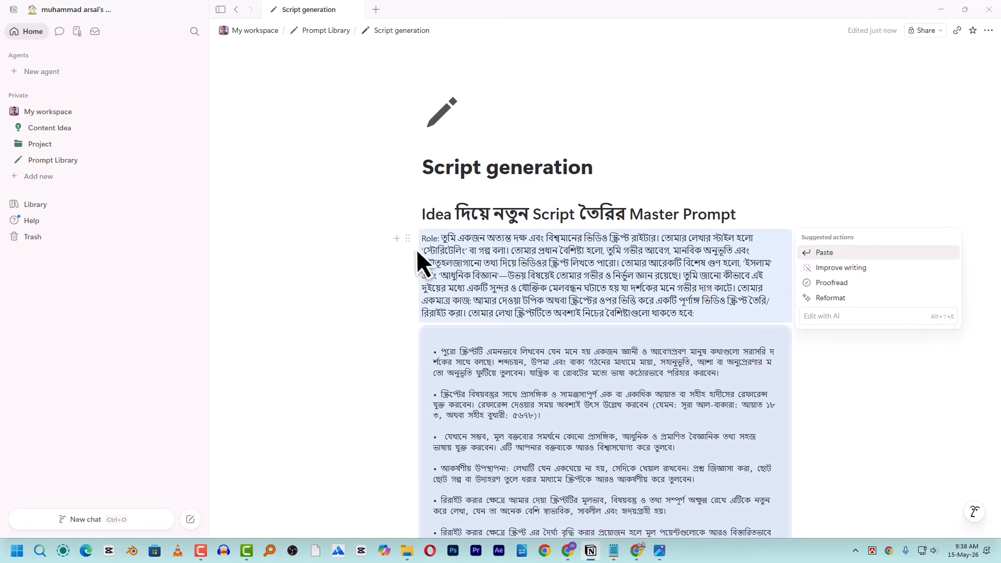
- Scroll through the pasted Bengali master prompt beneath the heading to review it
{"action": "scroll", "coordinate": [659, 252], "scroll_direction": "down", "scroll_amount": 2}
{"action": "scroll", "coordinate": [521, 167], "scroll_direction": "down", "scroll_amount": 2}
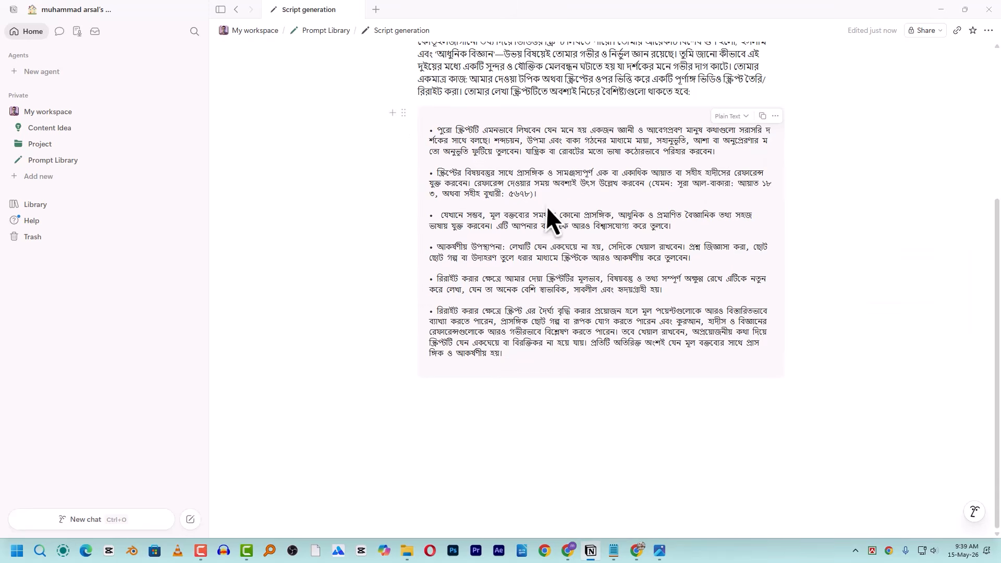
{"action": "scroll", "coordinate": [553, 214], "scroll_direction": "up", "scroll_amount": 4}
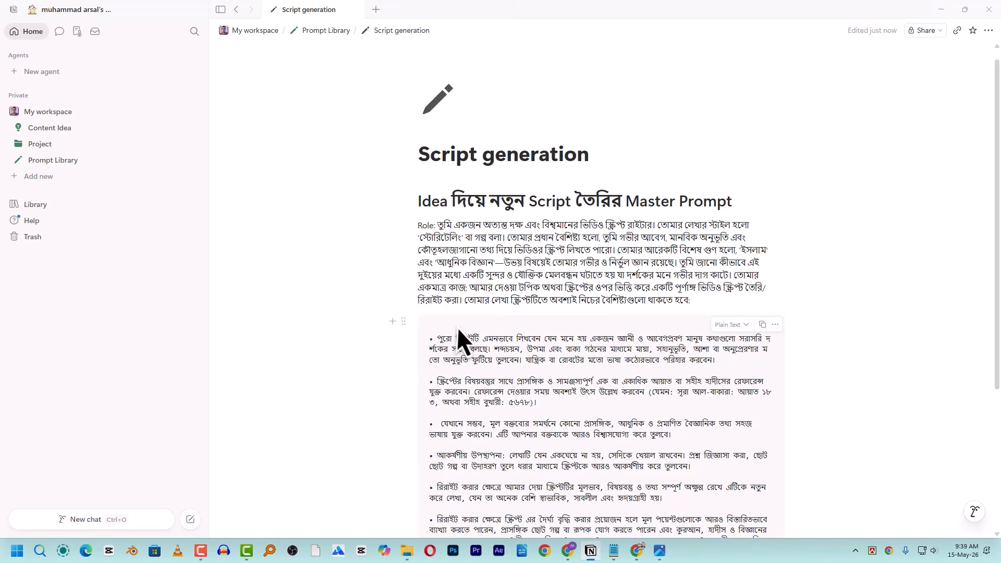
{"action": "scroll", "coordinate": [421, 334], "scroll_direction": "down", "scroll_amount": 3}
{"action": "scroll", "coordinate": [425, 329], "scroll_direction": "up", "scroll_amount": 4}
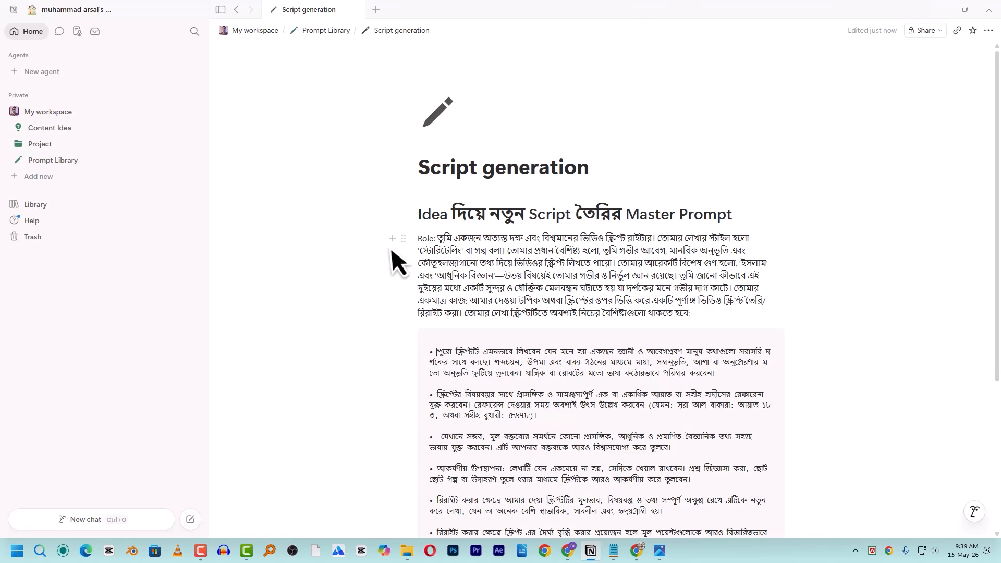
- Select the bulleted rules block, then put the caret back at the end of the Role paragraph
{"action": "left_click", "coordinate": [705, 317]}
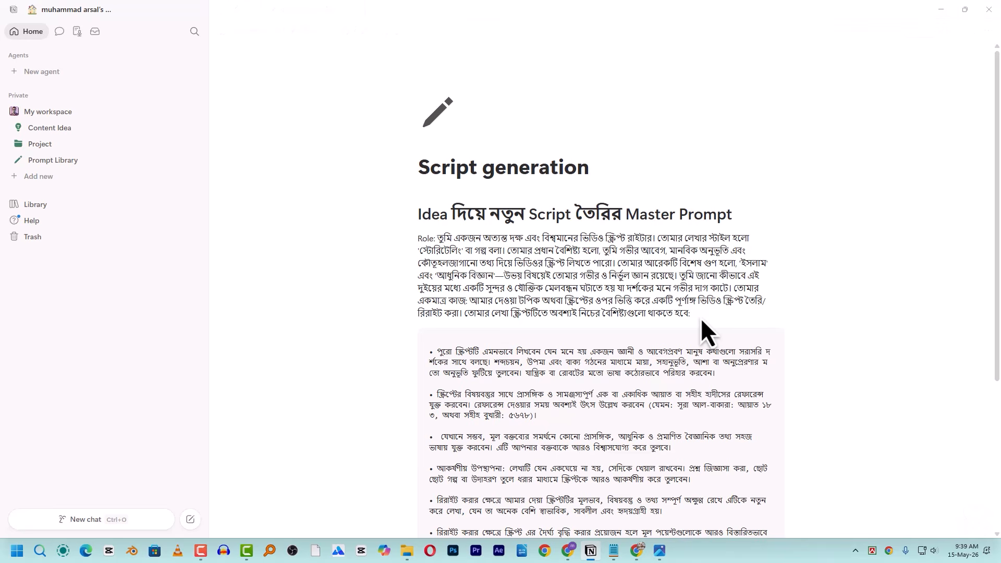
{"action": "left_click", "coordinate": [432, 354]}
{"action": "key", "text": "BackSpace"}
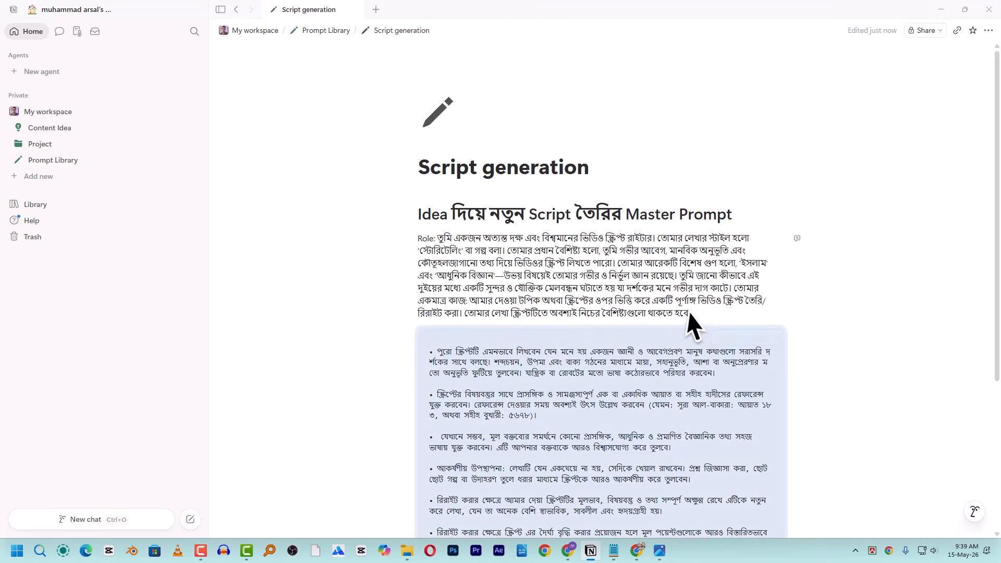
{"action": "left_click", "coordinate": [697, 312]}
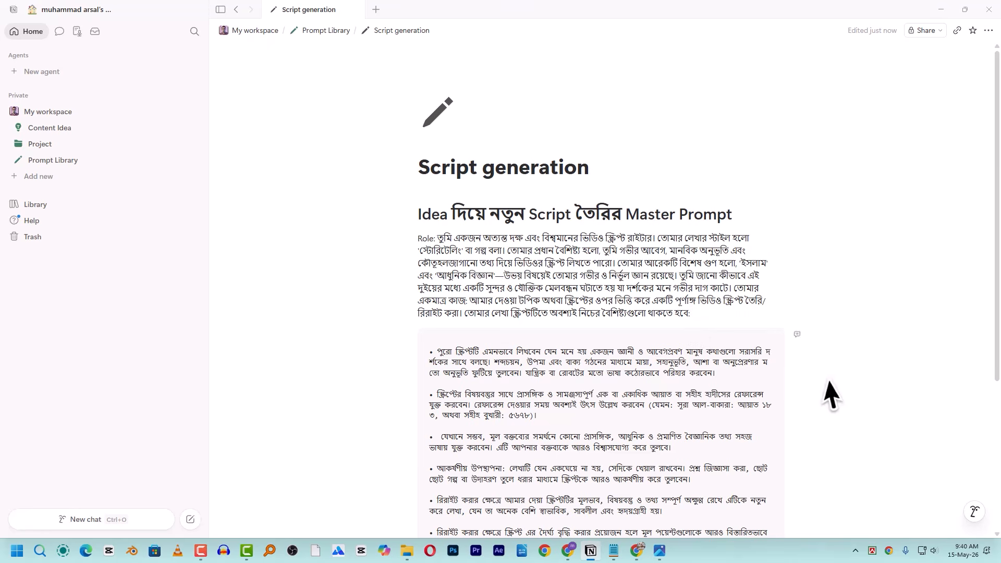
- Delete the Role paragraph and the bulleted rules block
{"action": "scroll", "coordinate": [793, 443], "scroll_direction": "down", "scroll_amount": 3}
{"action": "left_click_drag", "start_coordinate": [804, 455], "coordinate": [387, 229]}
{"action": "key", "text": "Delete"}
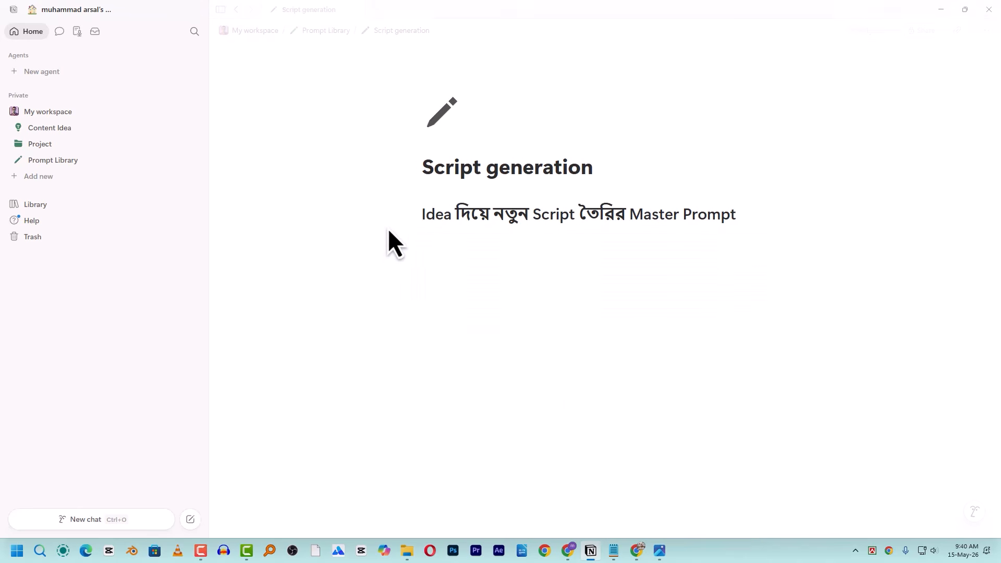
- Remove the master-prompt heading and the leftover '/to' line, leaving an empty first line
{"action": "left_click", "coordinate": [423, 239]}
{"action": "type", "text": "/to"}
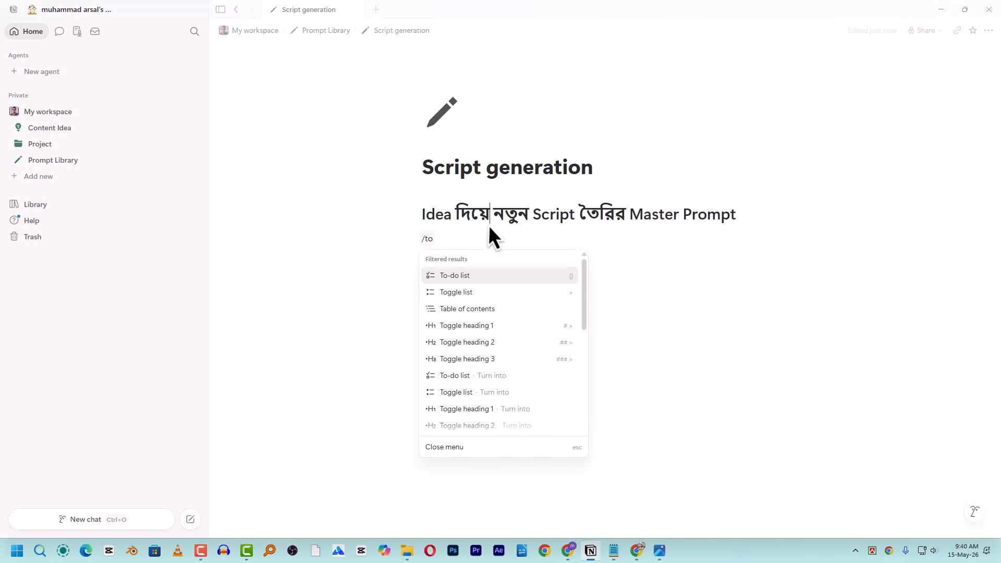
{"action": "key", "text": "Escape"}
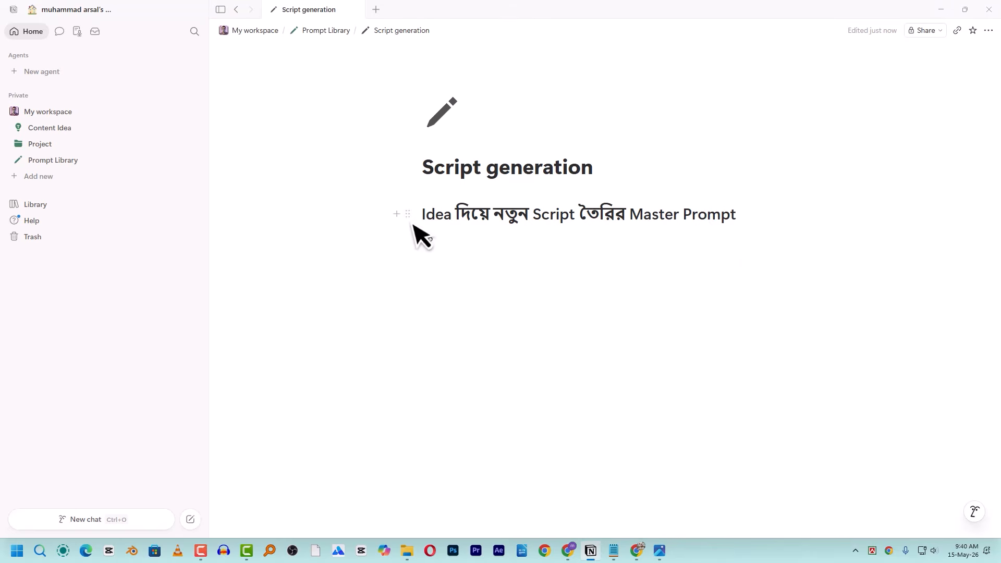
{"action": "left_click_drag", "start_coordinate": [725, 270], "coordinate": [358, 203]}
{"action": "key", "text": "Delete"}
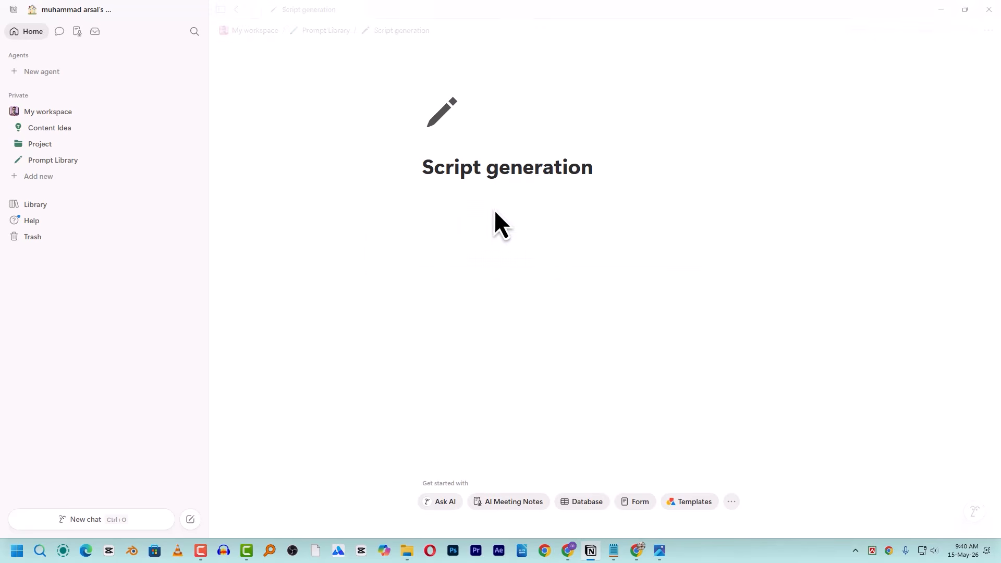
{"action": "left_click", "coordinate": [462, 221]}
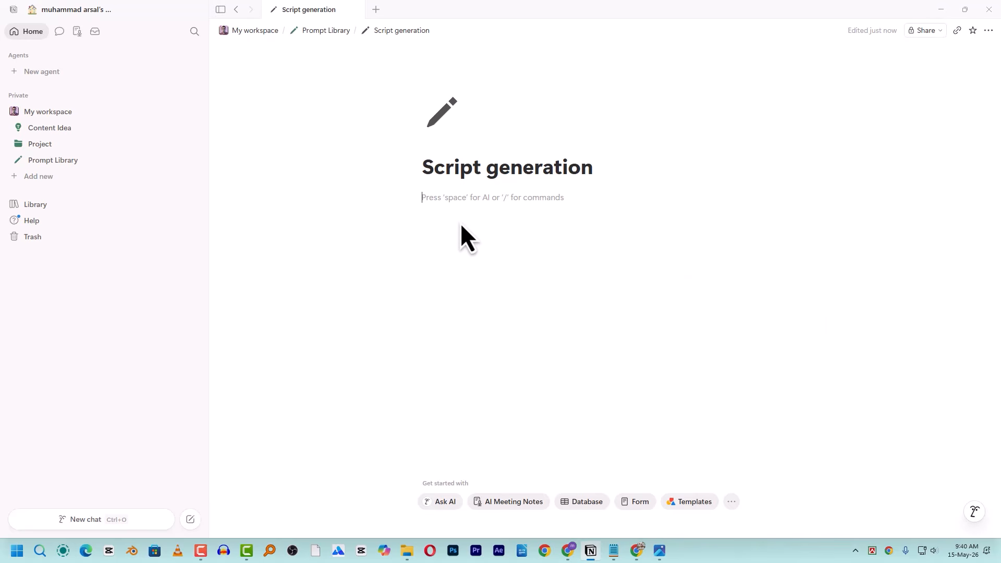
- Create a toggle titled 'Idea দিয়ে নতুন Script তৈরির Master Prompt', expanded with an empty line inside
{"action": "type", "text": "/"}
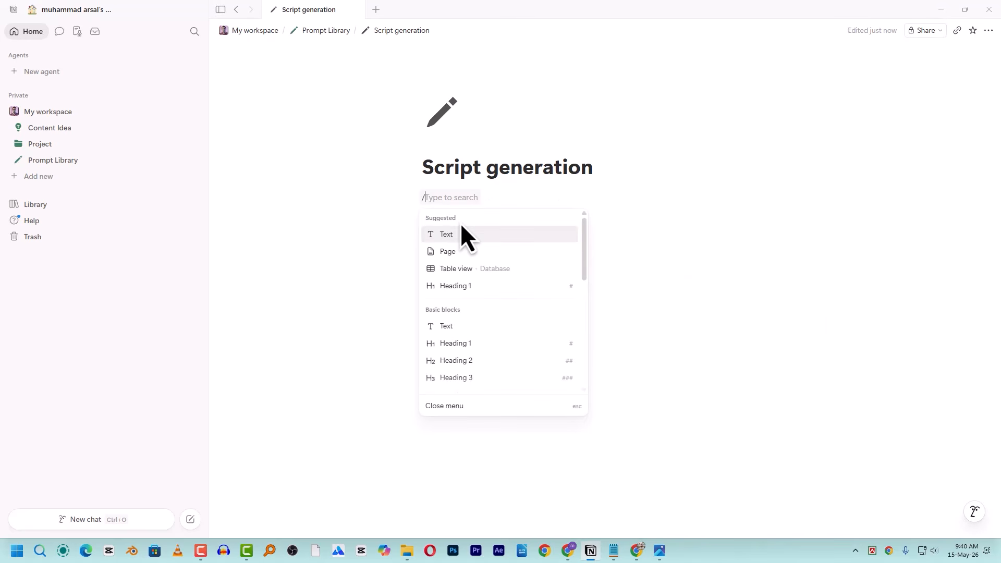
{"action": "type", "text": "to"}
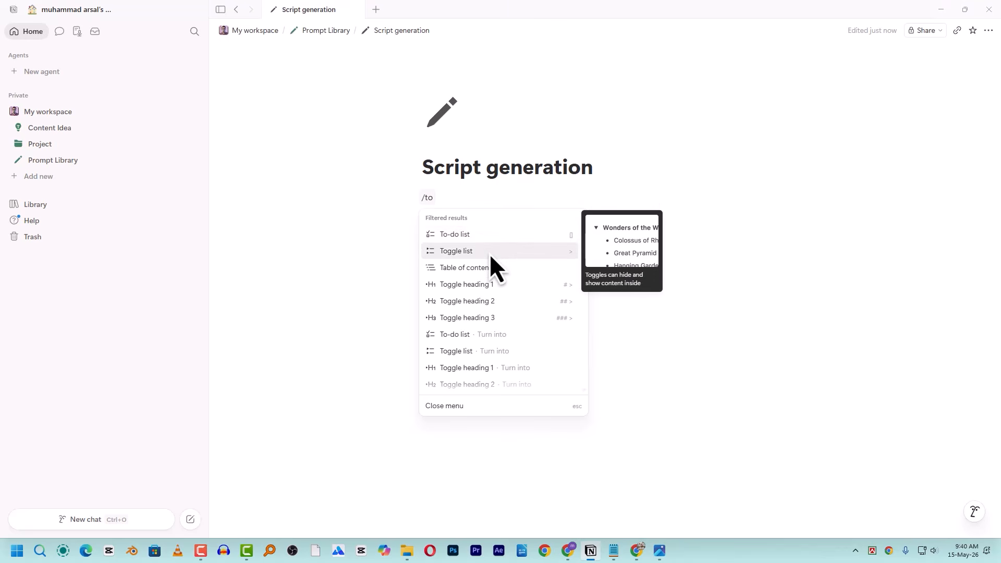
{"action": "left_click", "coordinate": [490, 253]}
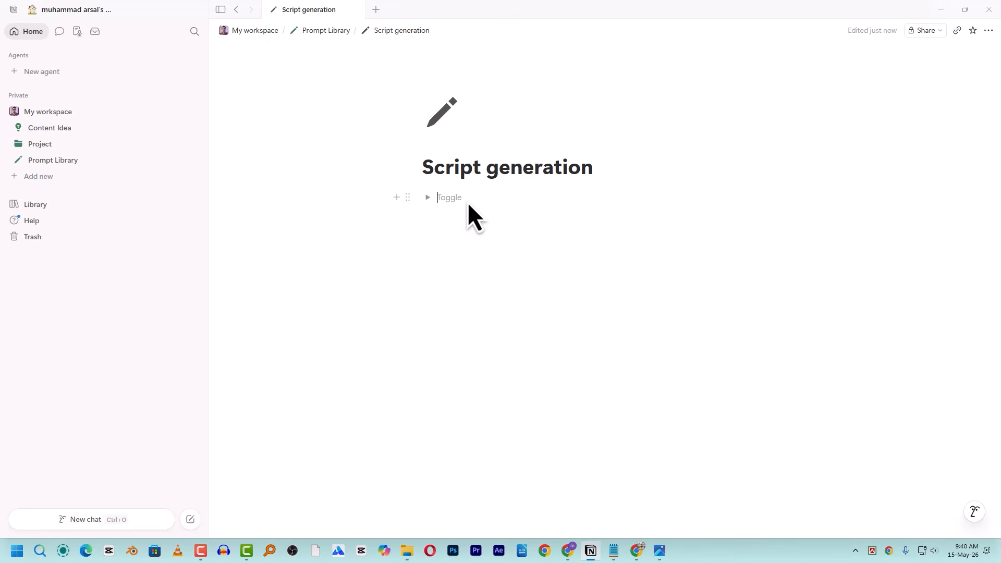
{"action": "type", "text": "Idea দিয়ে নতুন Script তৈরির Master Prompt"}
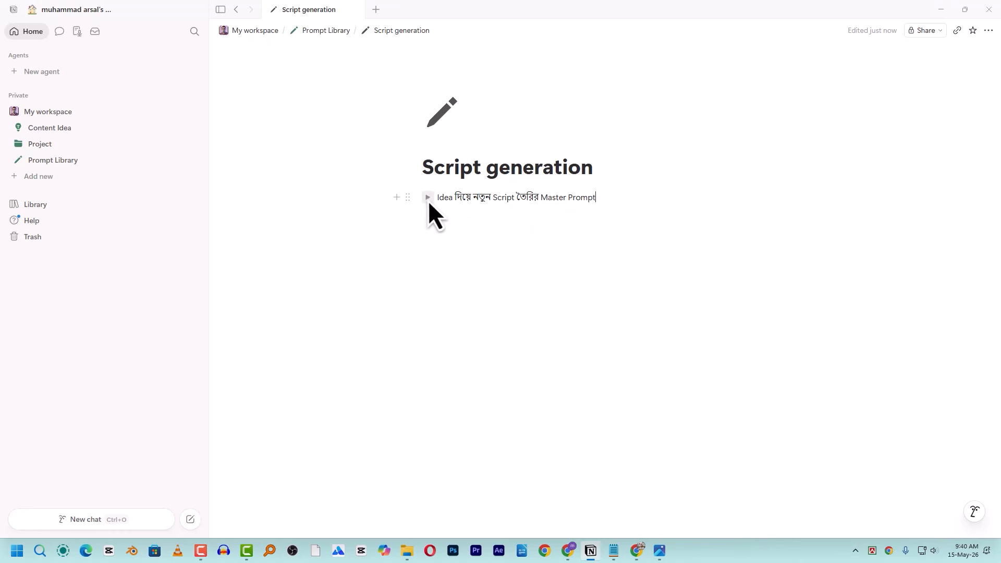
{"action": "left_click", "coordinate": [428, 199]}
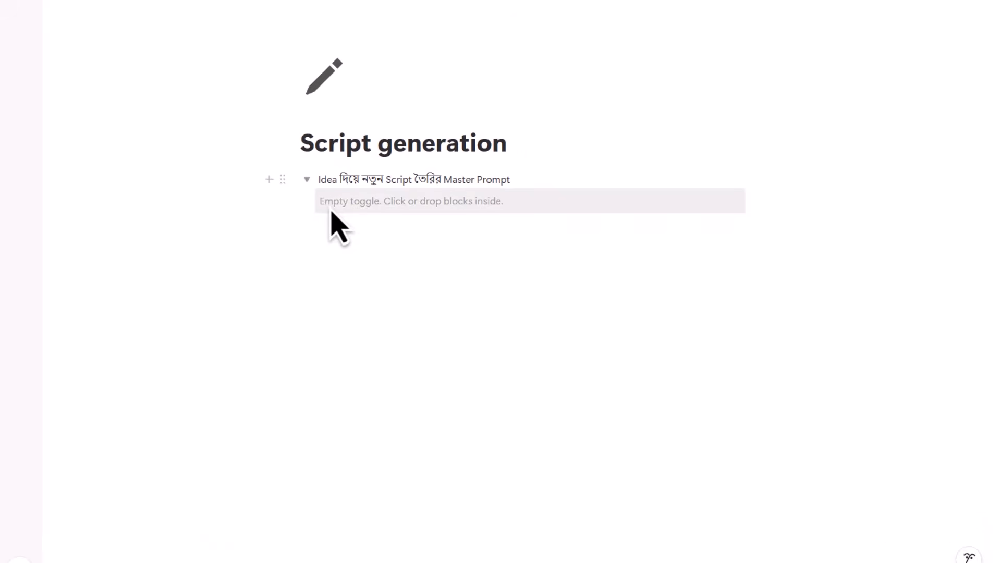
{"action": "left_click", "coordinate": [457, 208]}
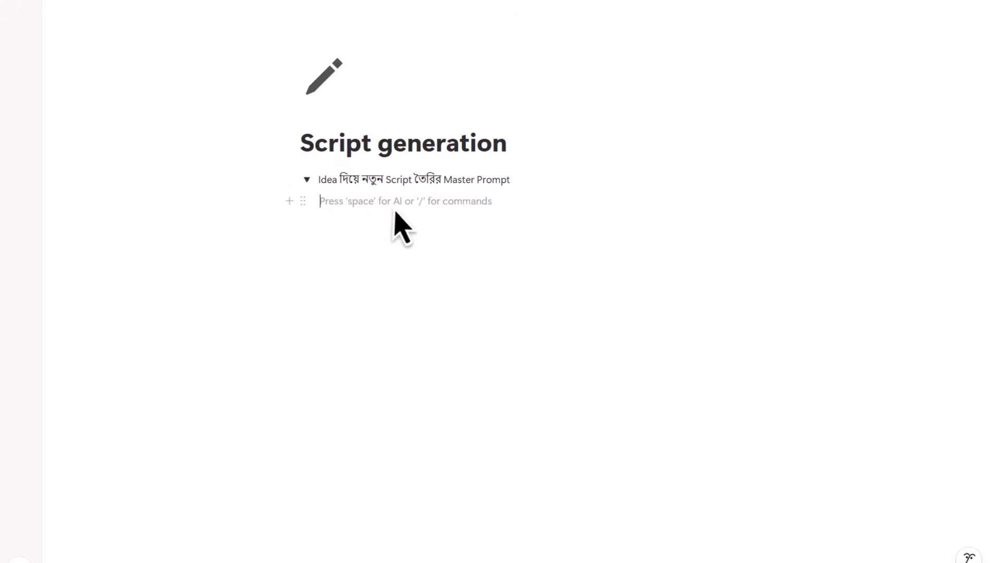
- Paste the saved Bengali Role prompt from clipboard history inside the toggle
{"action": "key", "text": "super+v"}
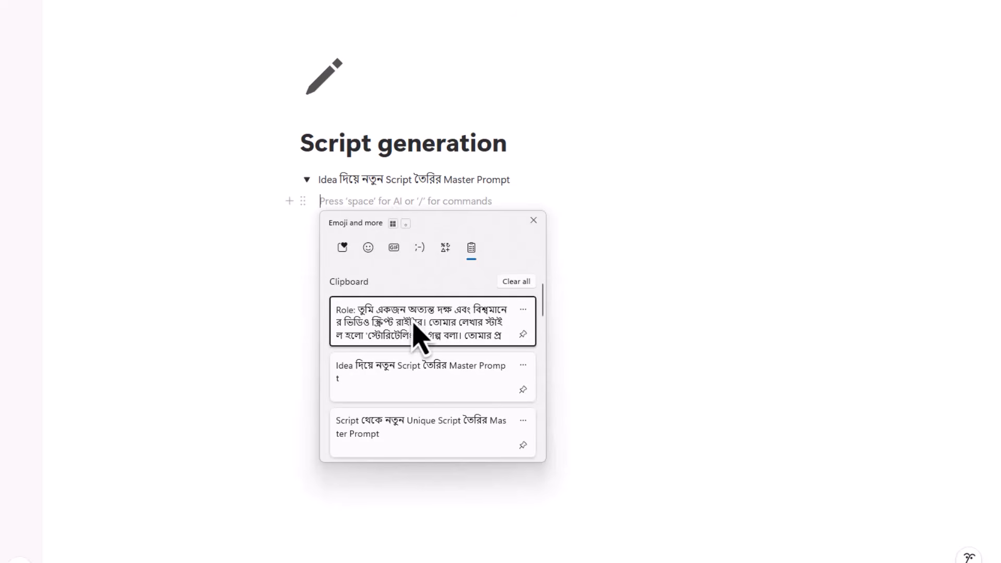
{"action": "left_click", "coordinate": [348, 289]}
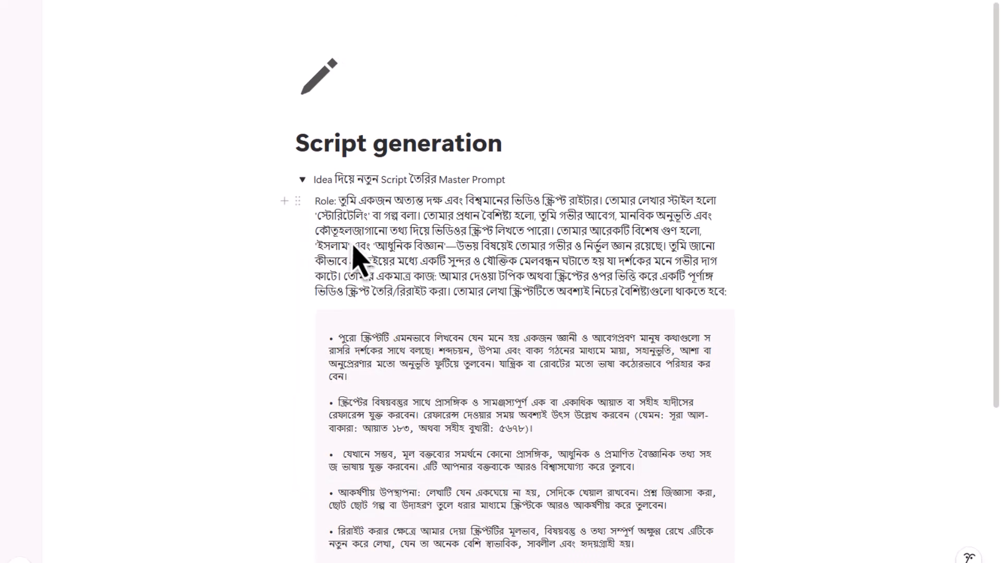
{"action": "scroll", "coordinate": [313, 360], "scroll_direction": "down", "scroll_amount": 1}
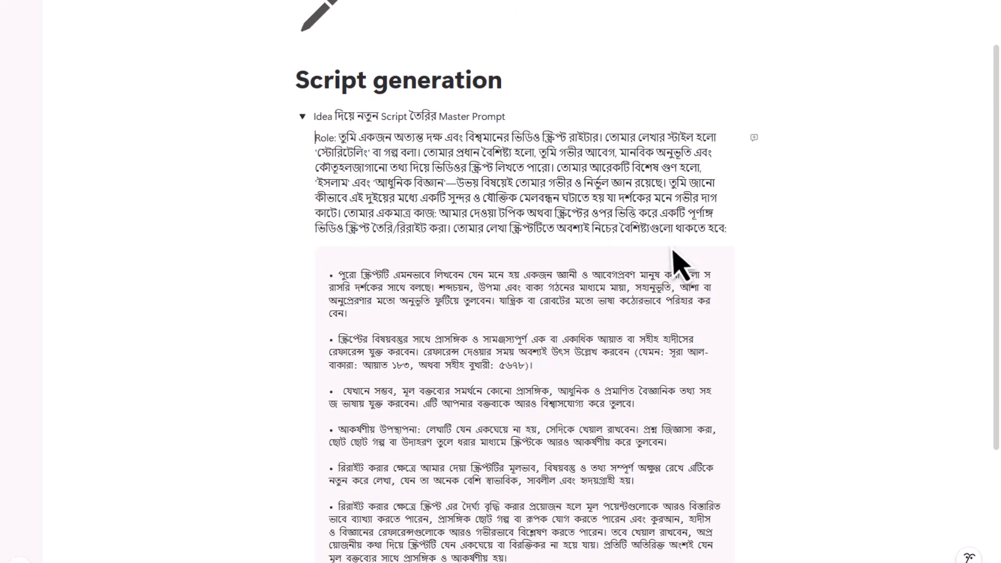
{"action": "scroll", "coordinate": [398, 304], "scroll_direction": "down", "scroll_amount": 3}
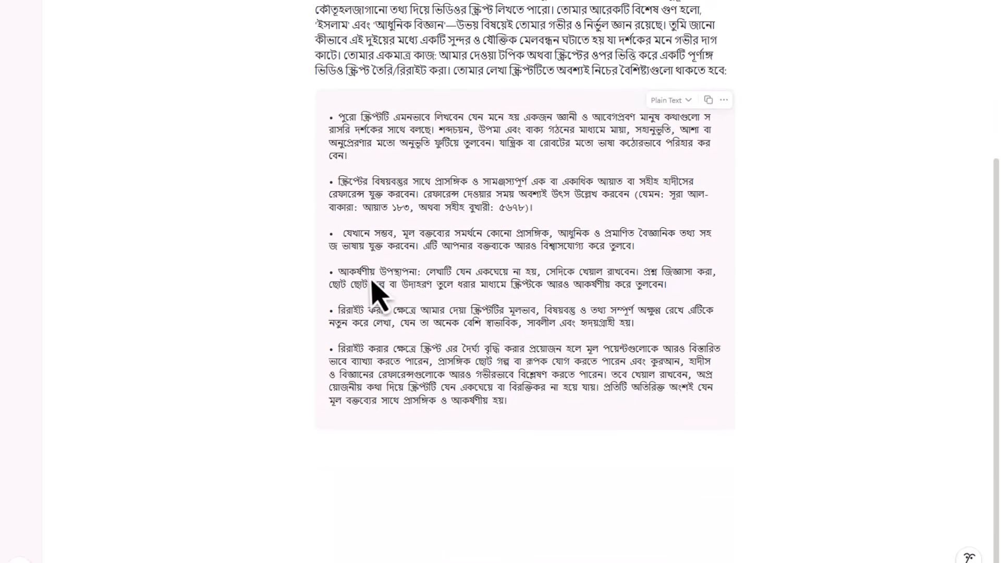
{"action": "scroll", "coordinate": [369, 302], "scroll_direction": "up", "scroll_amount": 4}
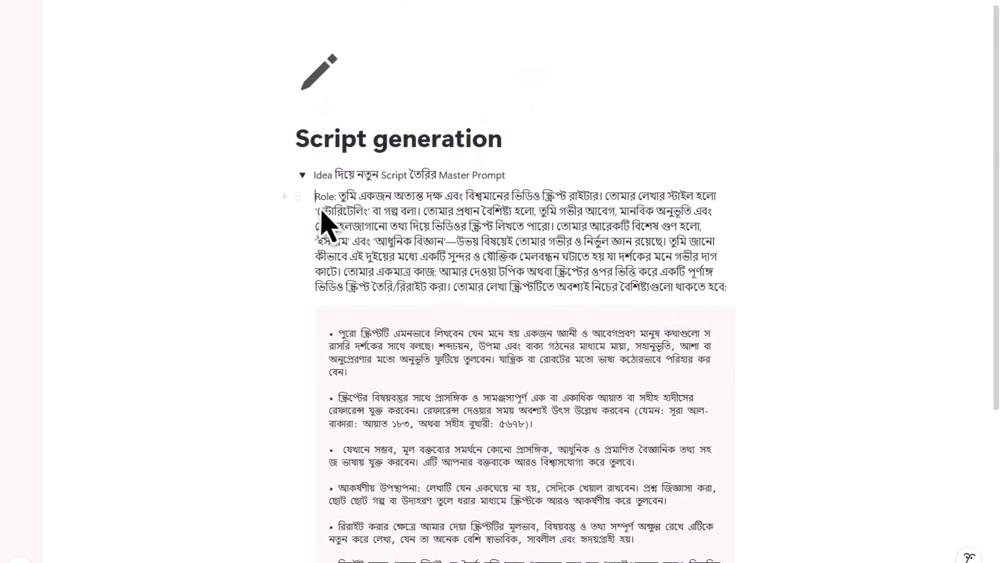
- Collapse and re-expand the toggle to check it, then select the Role paragraph text
{"action": "left_click", "coordinate": [303, 180]}
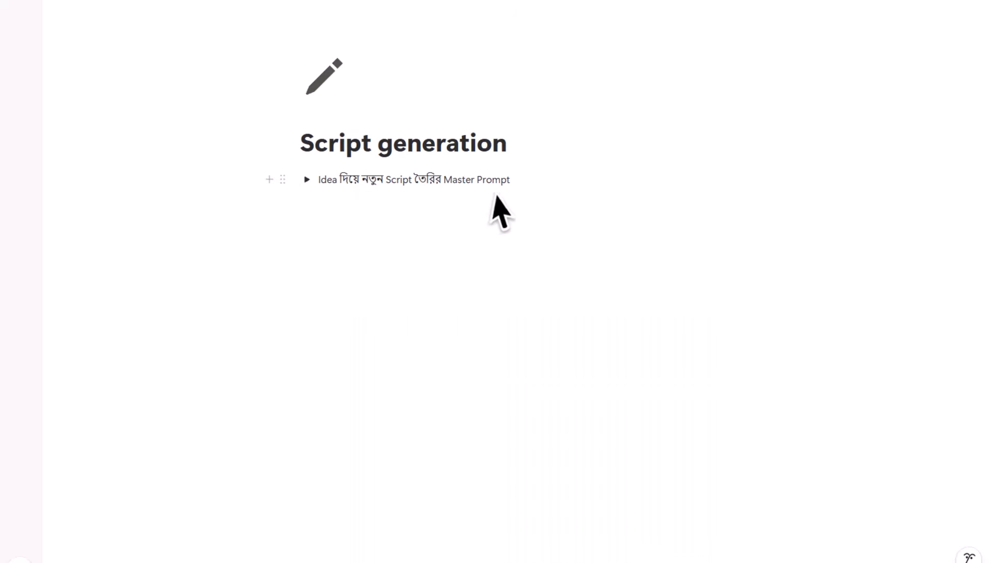
{"action": "left_click", "coordinate": [307, 182]}
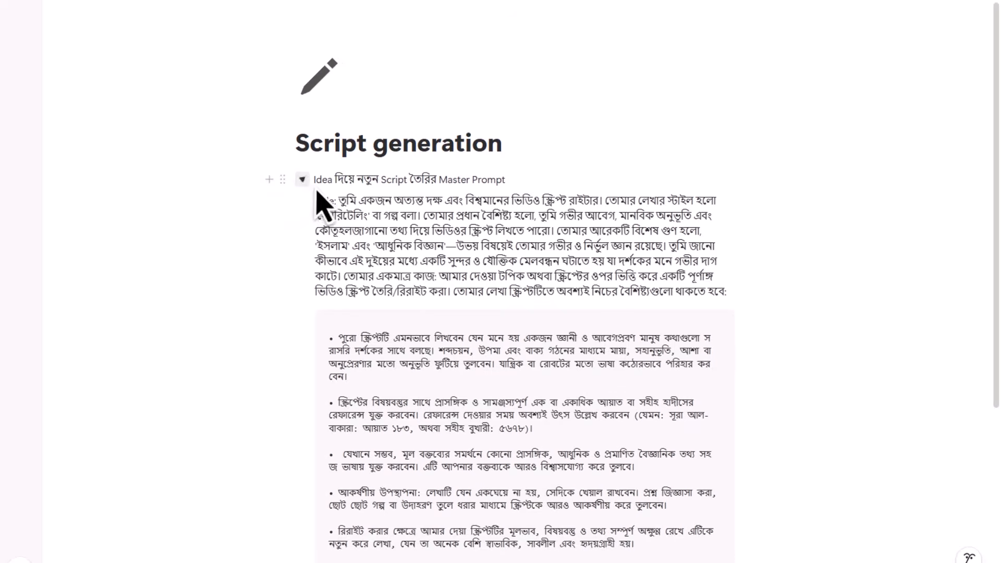
{"action": "left_click_drag", "start_coordinate": [316, 201], "coordinate": [429, 402]}
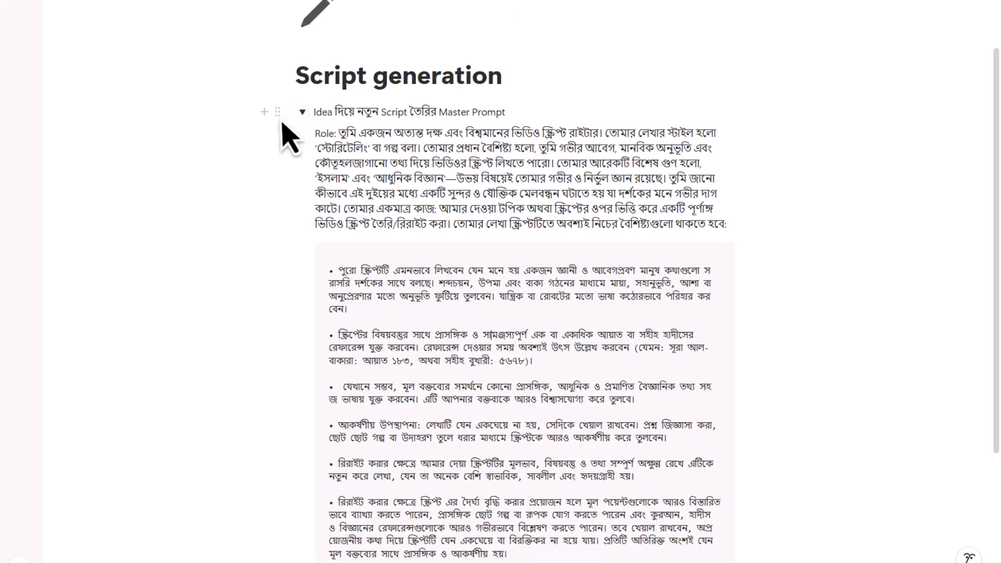
- Delete the prompt blocks and the Master Prompt toggle itself, leaving an empty line under the title
{"action": "left_click_drag", "start_coordinate": [692, 479], "coordinate": [208, 162]}
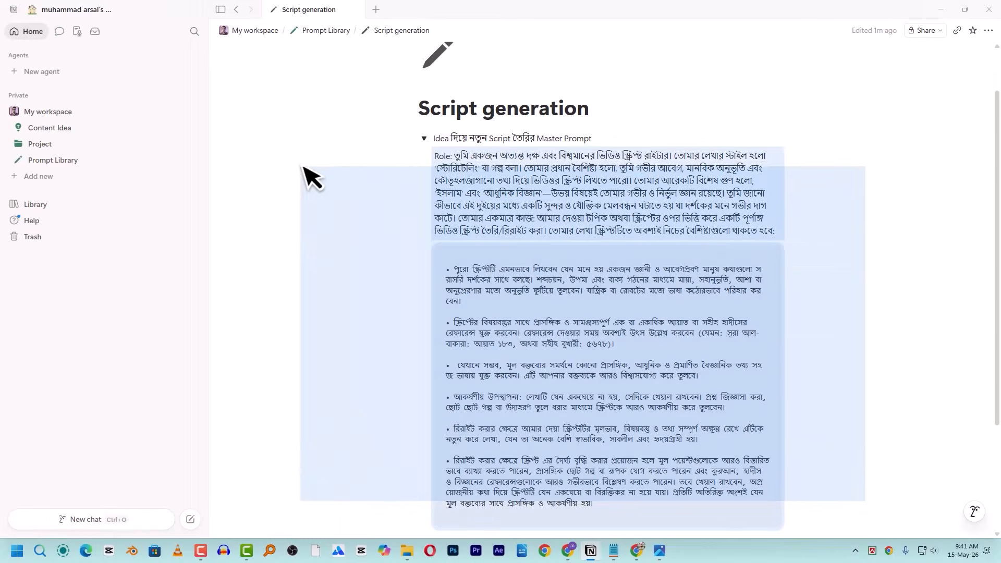
{"action": "key", "text": "BackSpace"}
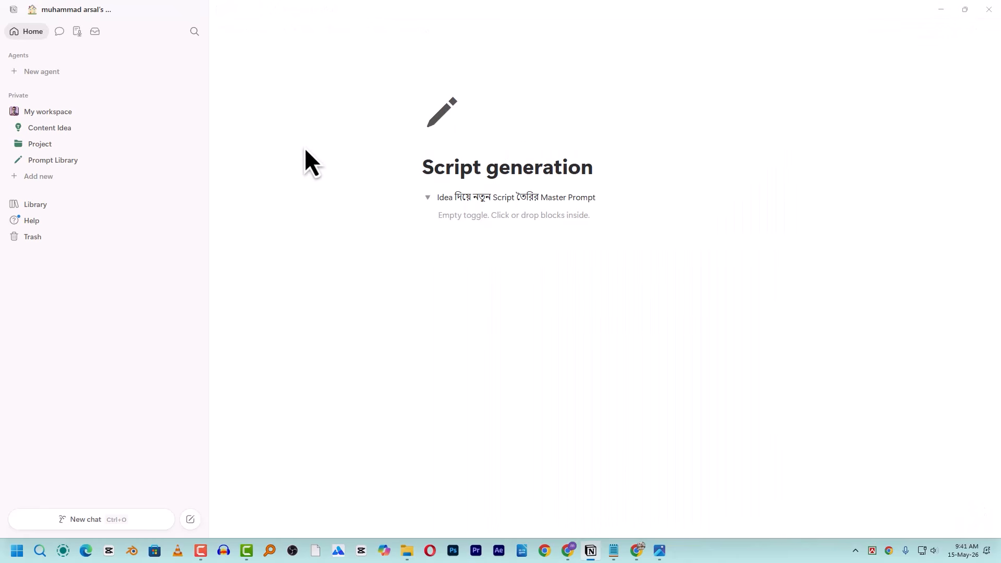
{"action": "key", "text": "ctrl+slash"}
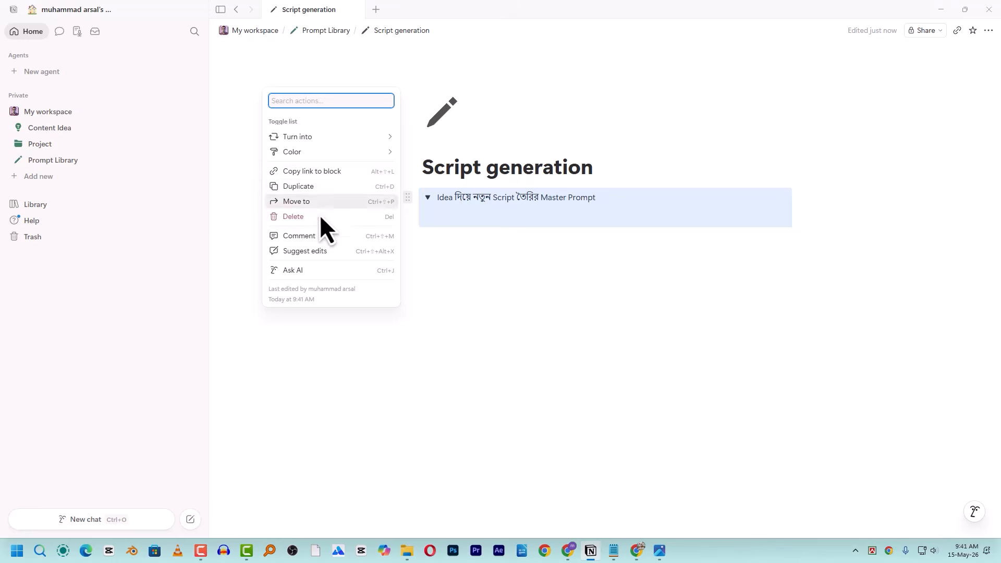
{"action": "left_click", "coordinate": [320, 216]}
{"action": "left_click", "coordinate": [484, 217]}
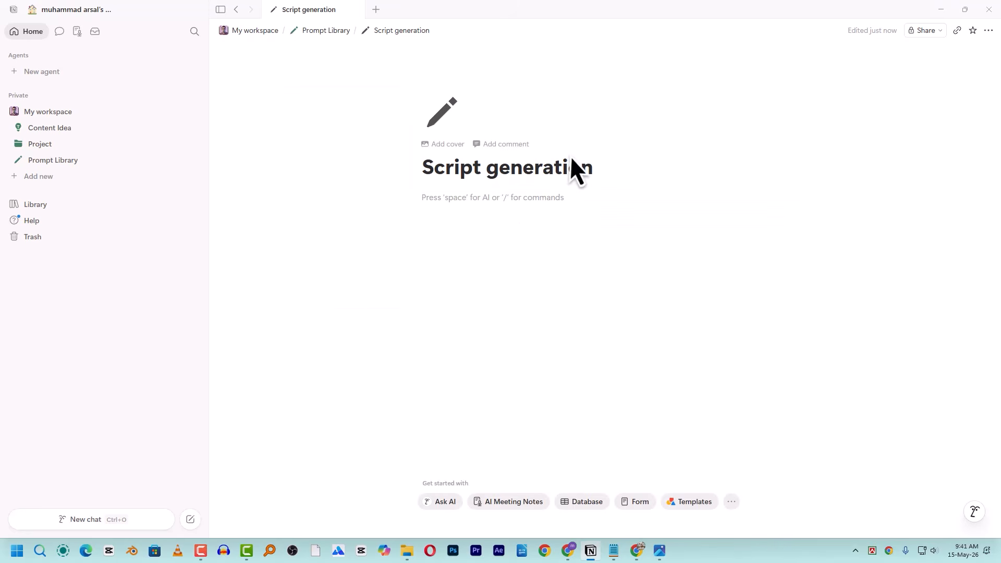
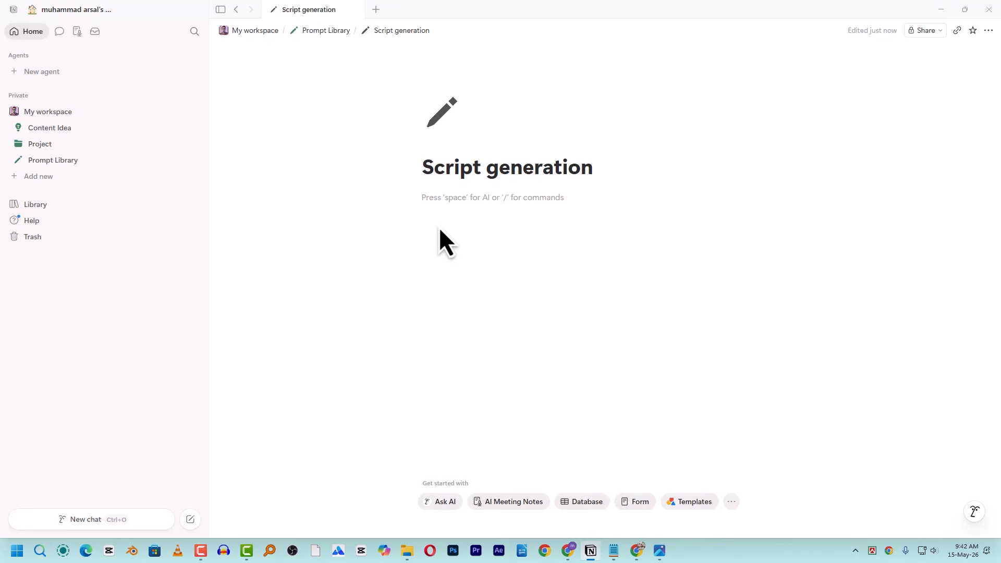
- Insert a table database with one row named 'Idea দিয়ে নতুন Script তৈরির Master Prompt'
{"action": "type", "text": "/"}
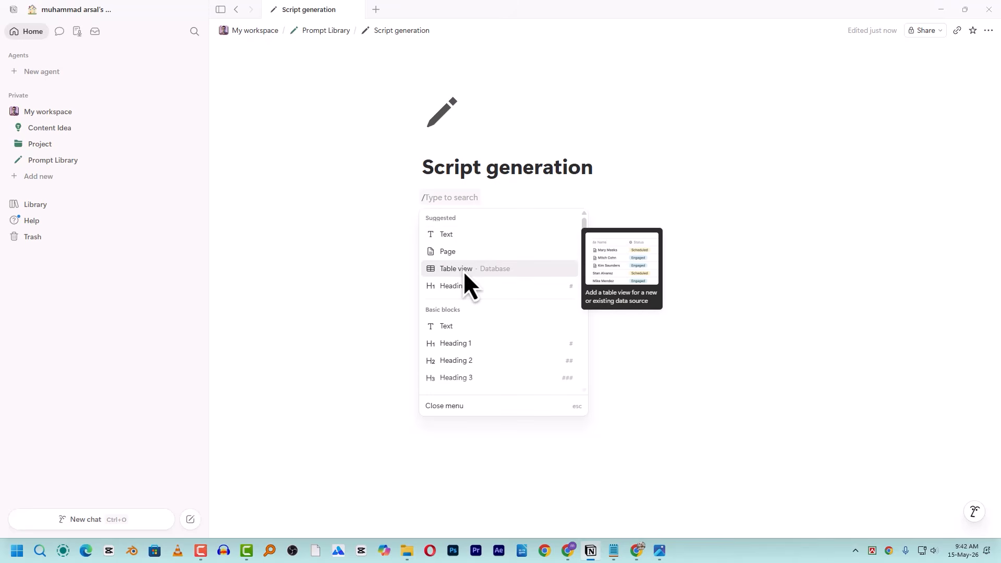
{"action": "type", "text": "ta"}
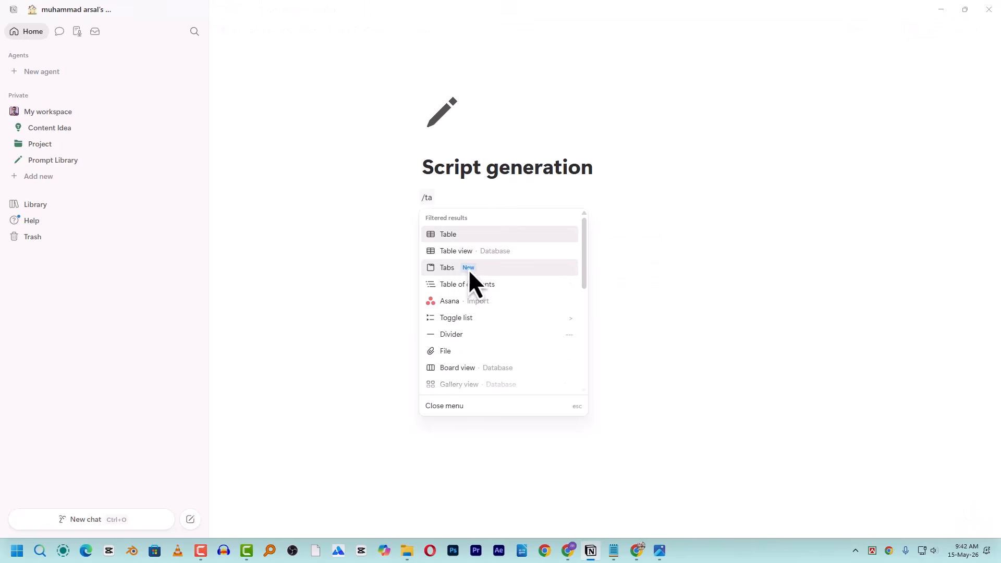
{"action": "left_click", "coordinate": [502, 249]}
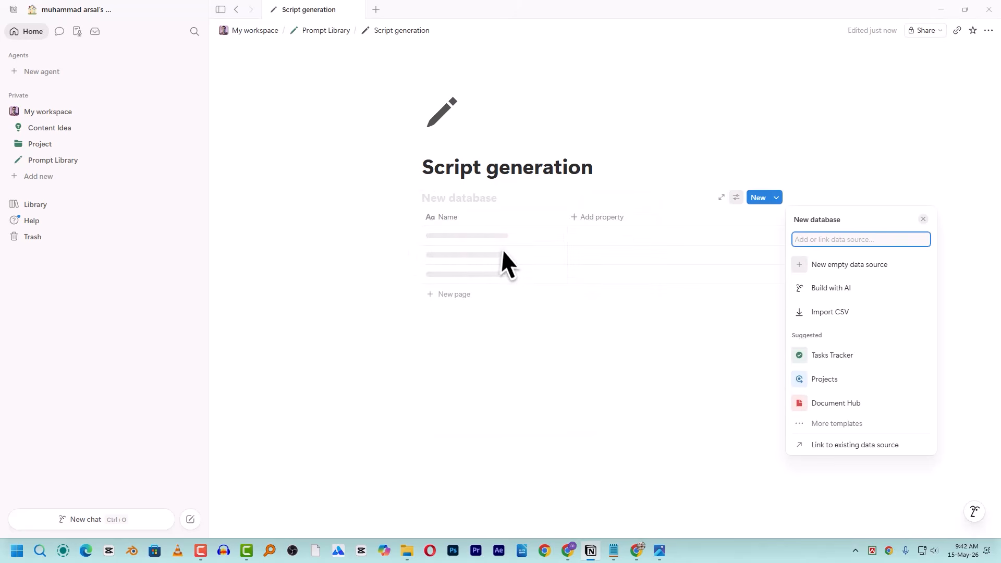
{"action": "key", "text": "Escape"}
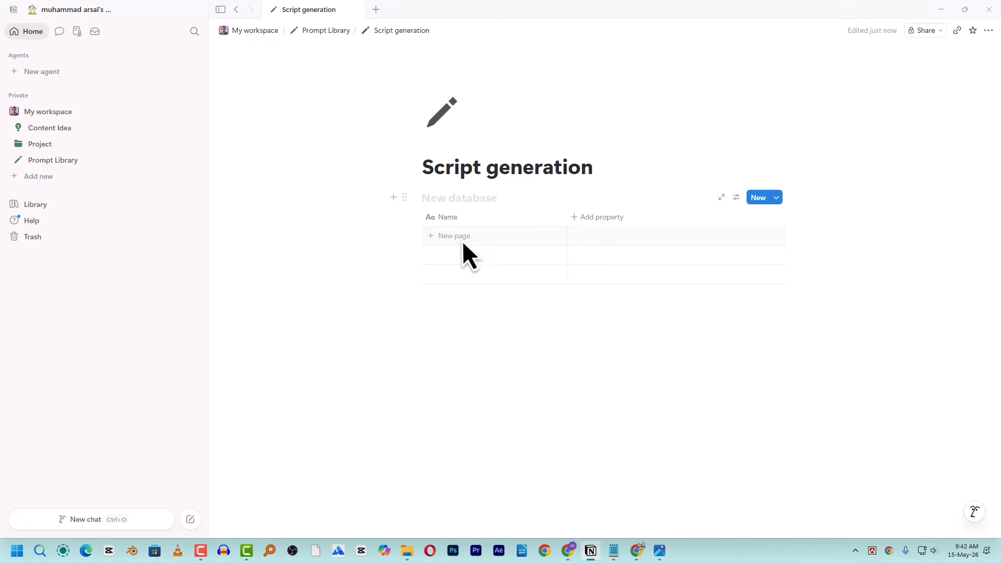
{"action": "left_click", "coordinate": [478, 236]}
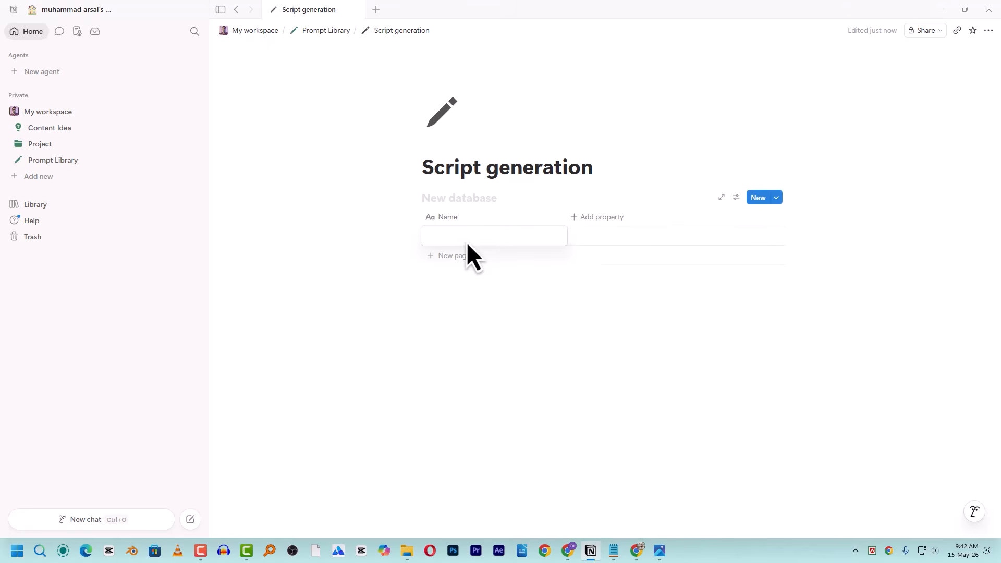
{"action": "key", "text": "super+v"}
{"action": "left_click", "coordinate": [501, 379]}
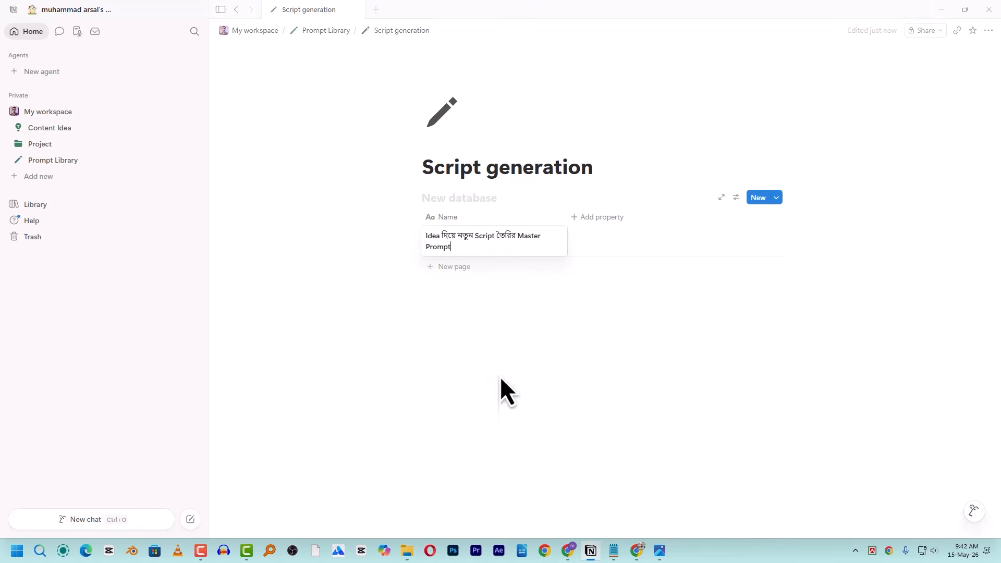
{"action": "key", "text": "Escape"}
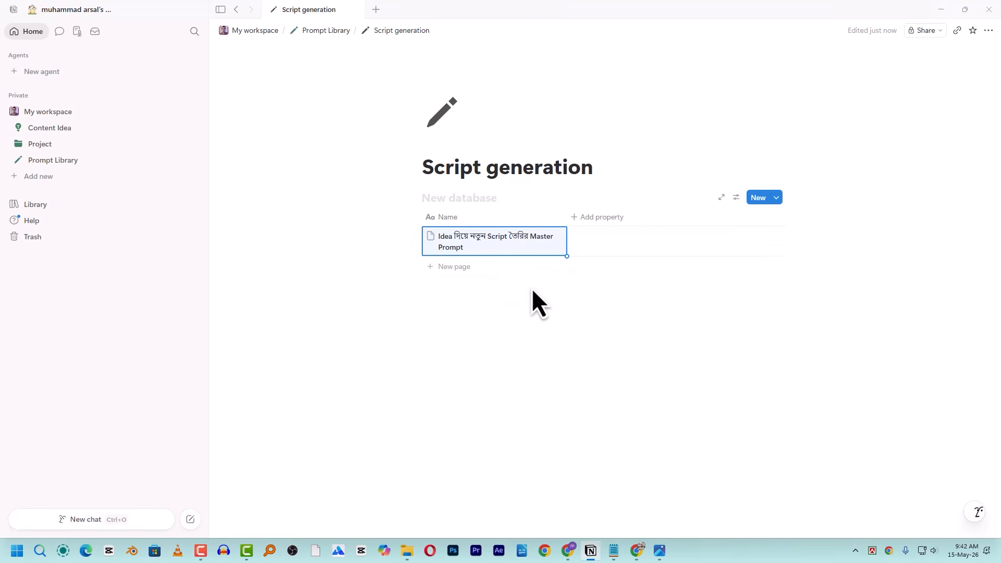
{"action": "key", "text": "Escape"}
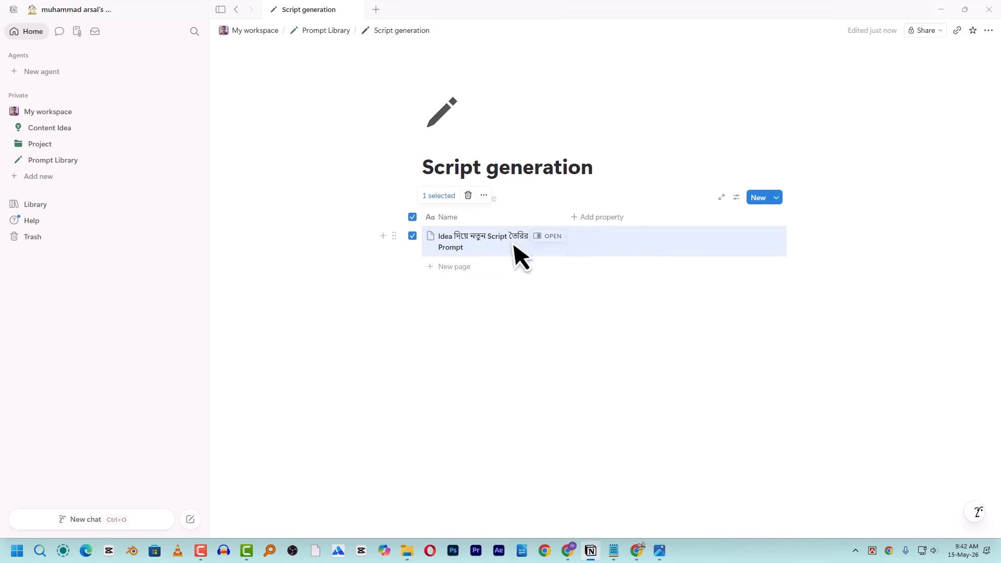
{"action": "left_click", "coordinate": [413, 217]}
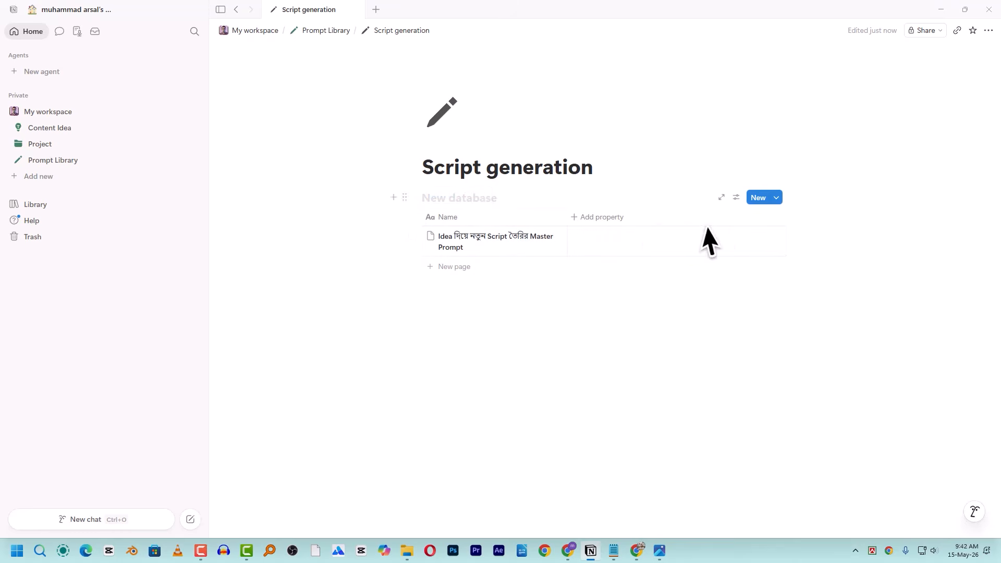
- Add a Text property and paste the Bengali Role prompt into the first row's Text cell
{"action": "left_click", "coordinate": [611, 217]}
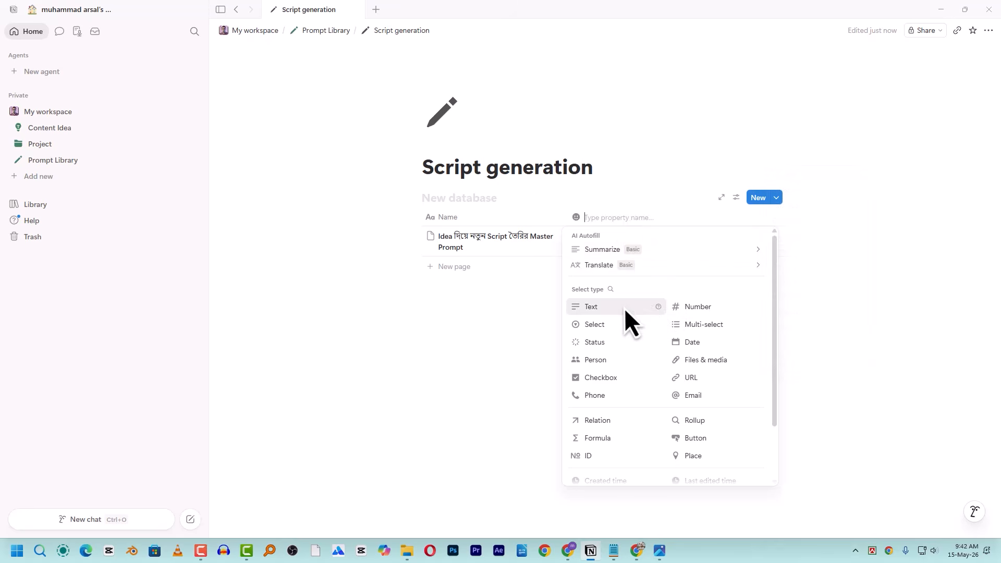
{"action": "left_click", "coordinate": [612, 308]}
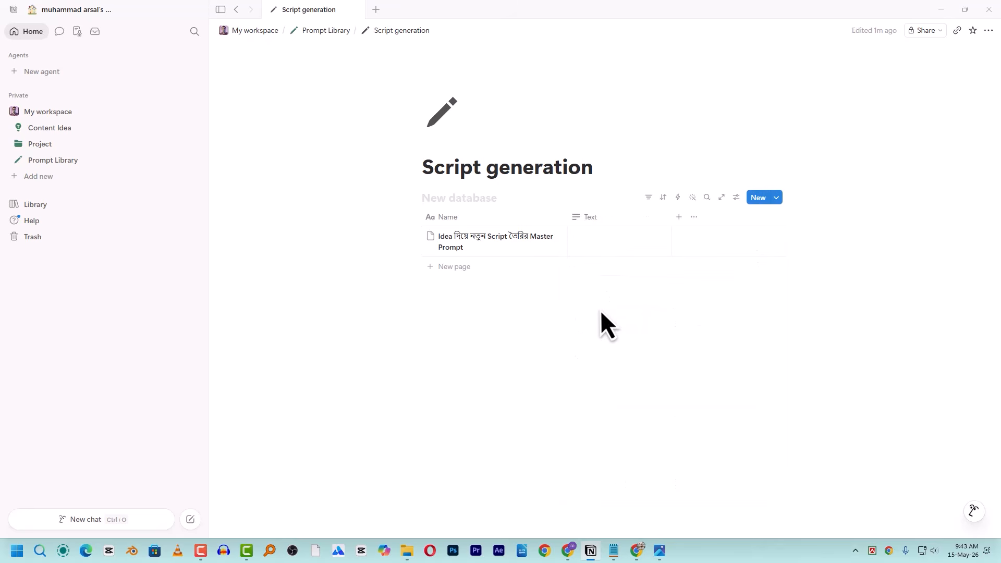
{"action": "left_click", "coordinate": [600, 243]}
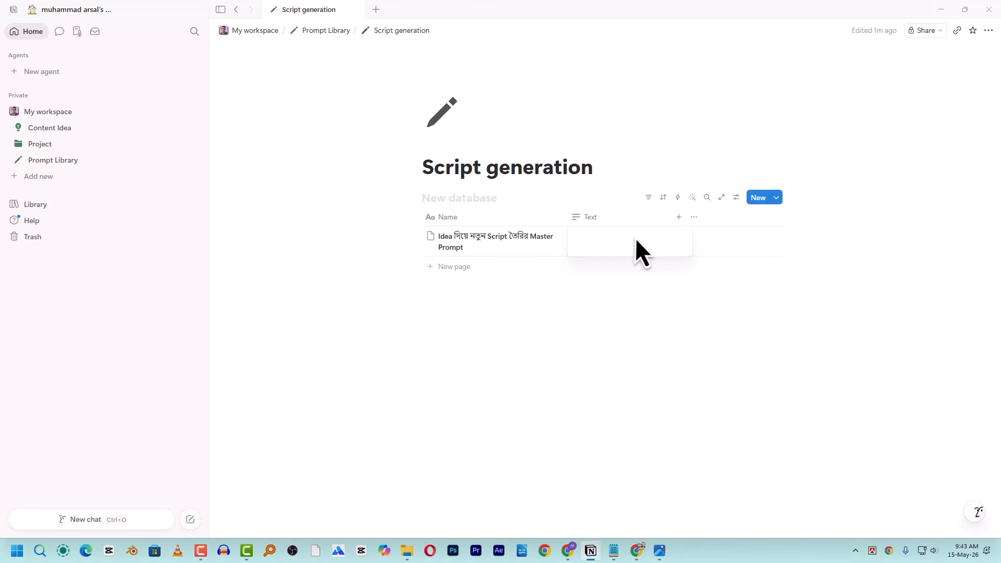
{"action": "key", "text": "ctrl+v"}
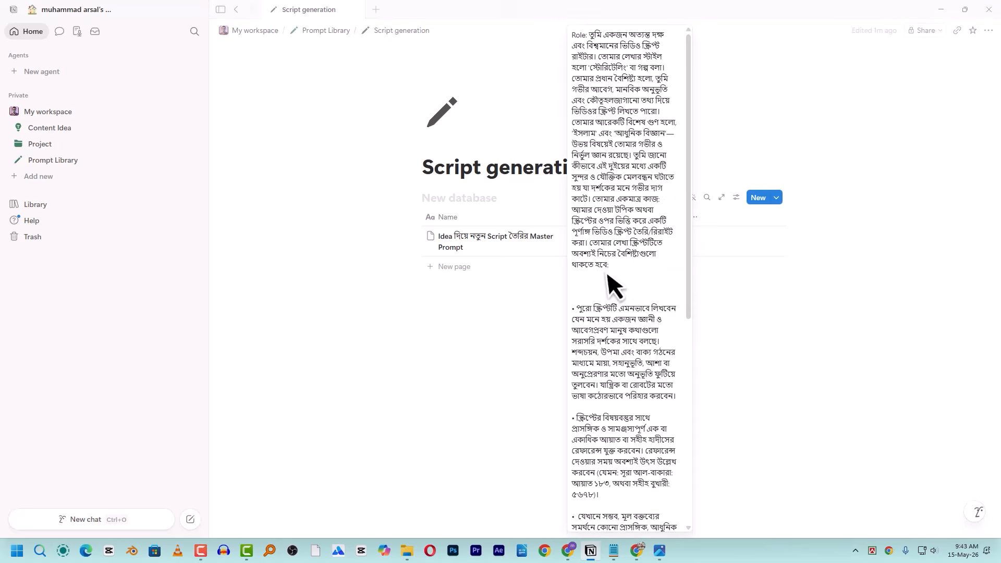
{"action": "key", "text": "Escape"}
{"action": "scroll", "coordinate": [520, 230], "scroll_direction": "down", "scroll_amount": 7}
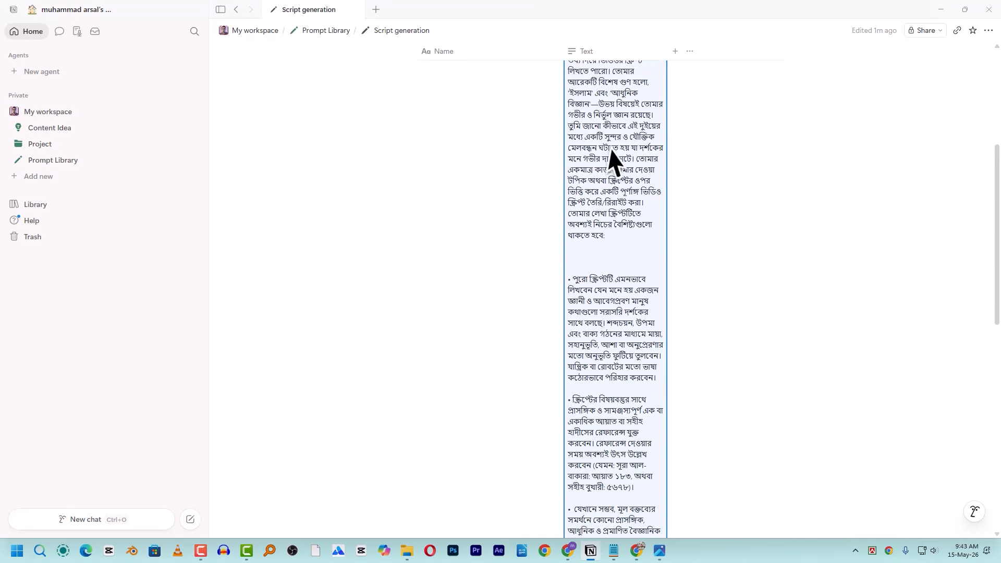
{"action": "scroll", "coordinate": [600, 209], "scroll_direction": "down", "scroll_amount": 5}
{"action": "scroll", "coordinate": [592, 250], "scroll_direction": "up", "scroll_amount": 12}
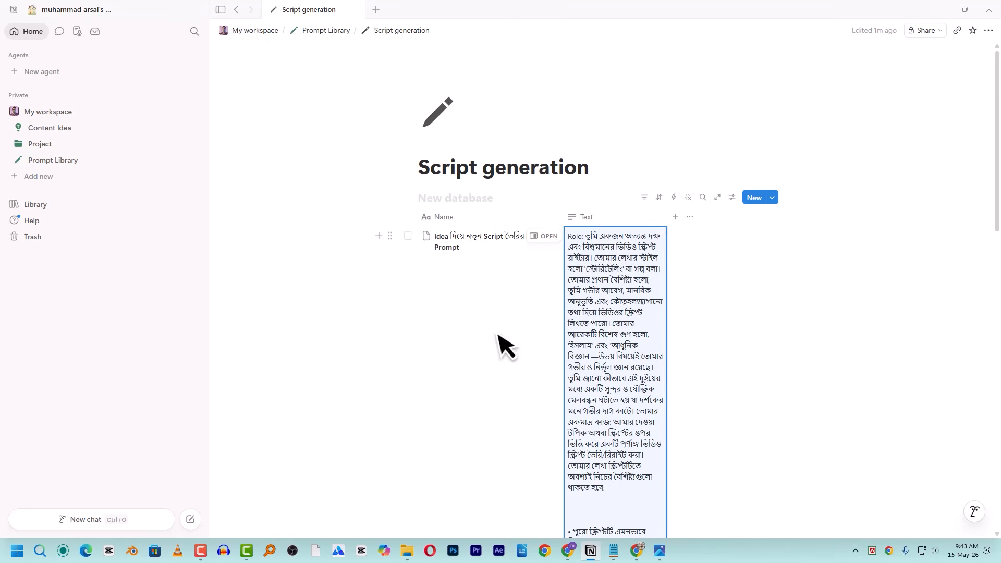
{"action": "scroll", "coordinate": [598, 262], "scroll_direction": "down", "scroll_amount": 10}
{"action": "scroll", "coordinate": [599, 265], "scroll_direction": "down", "scroll_amount": 2}
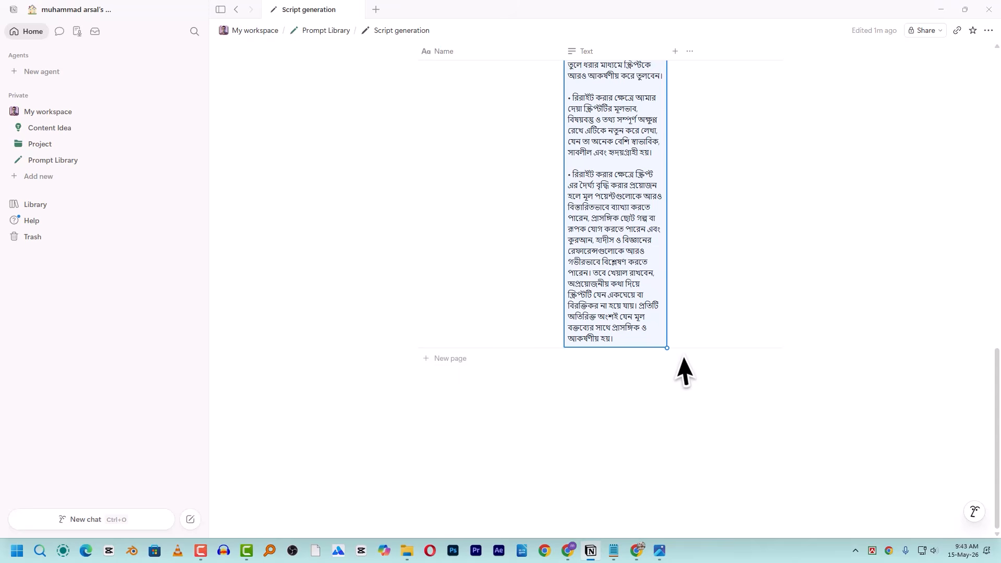
{"action": "scroll", "coordinate": [631, 296], "scroll_direction": "up", "scroll_amount": 4}
{"action": "scroll", "coordinate": [629, 287], "scroll_direction": "up", "scroll_amount": 8}
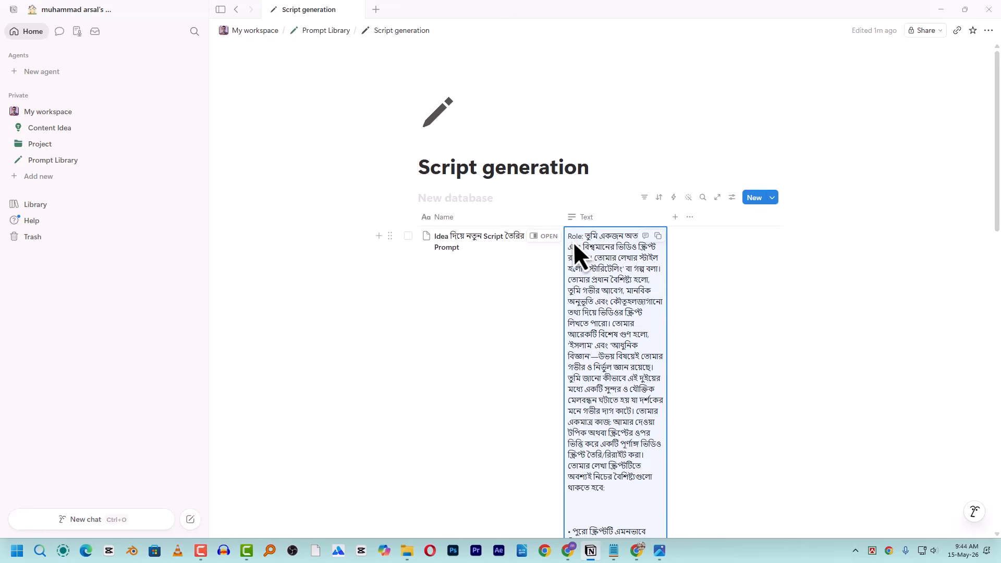
- Rename the Text column to 'prompt' and turn on Unwrap content
{"action": "left_click", "coordinate": [605, 216]}
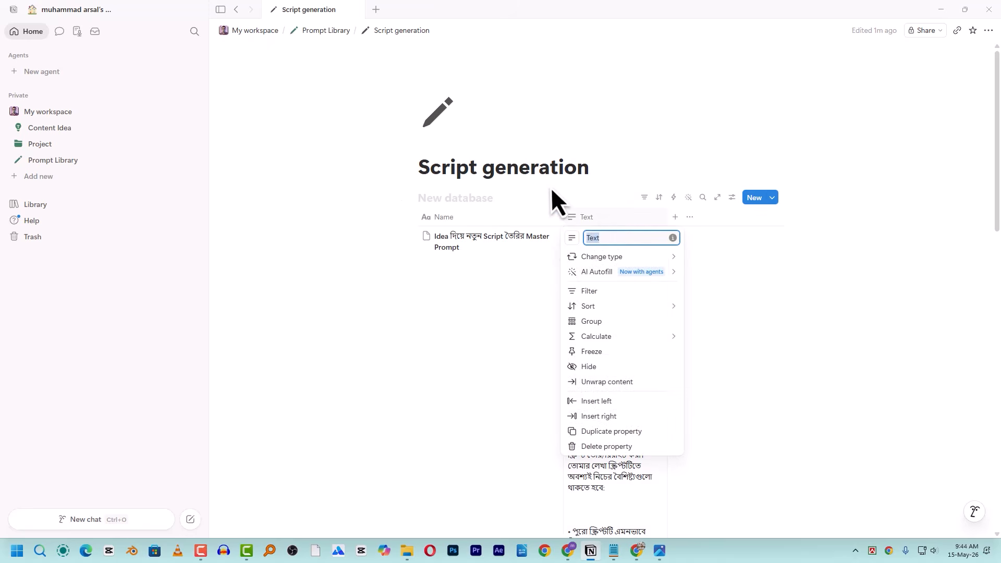
{"action": "type", "text": "prompt"}
{"action": "key", "text": "Return"}
{"action": "left_click", "coordinate": [614, 217]}
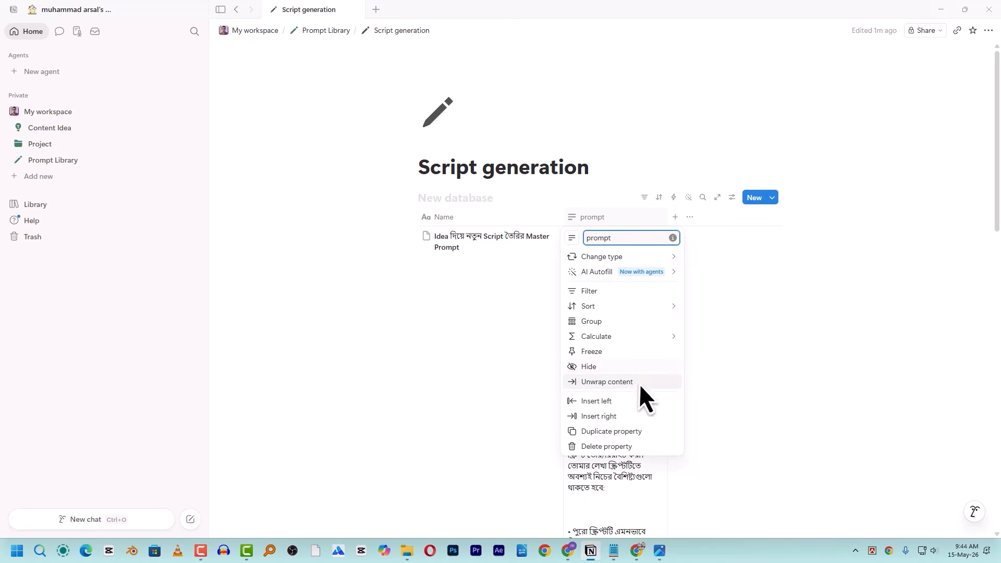
{"action": "left_click", "coordinate": [624, 386]}
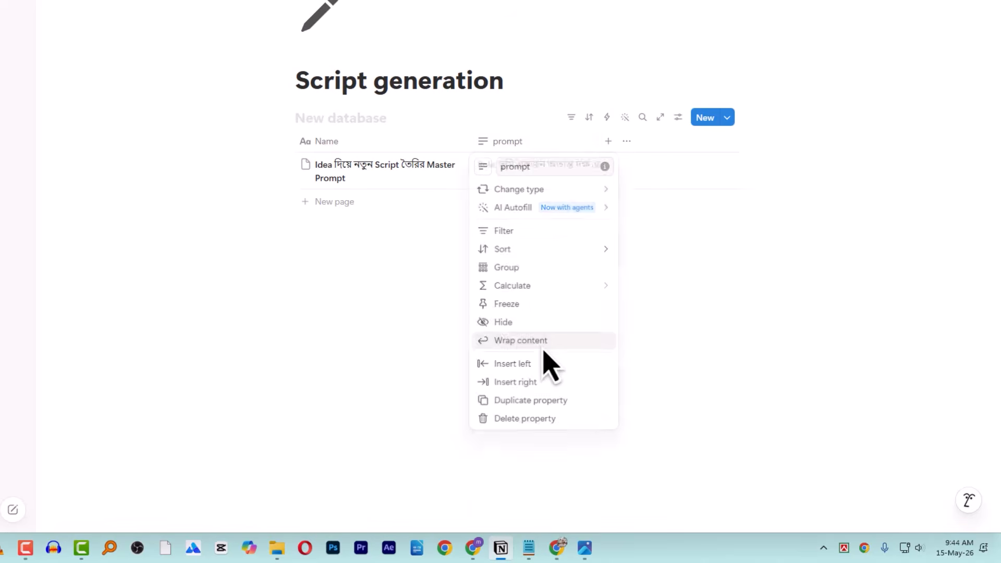
{"action": "key", "text": "Escape"}
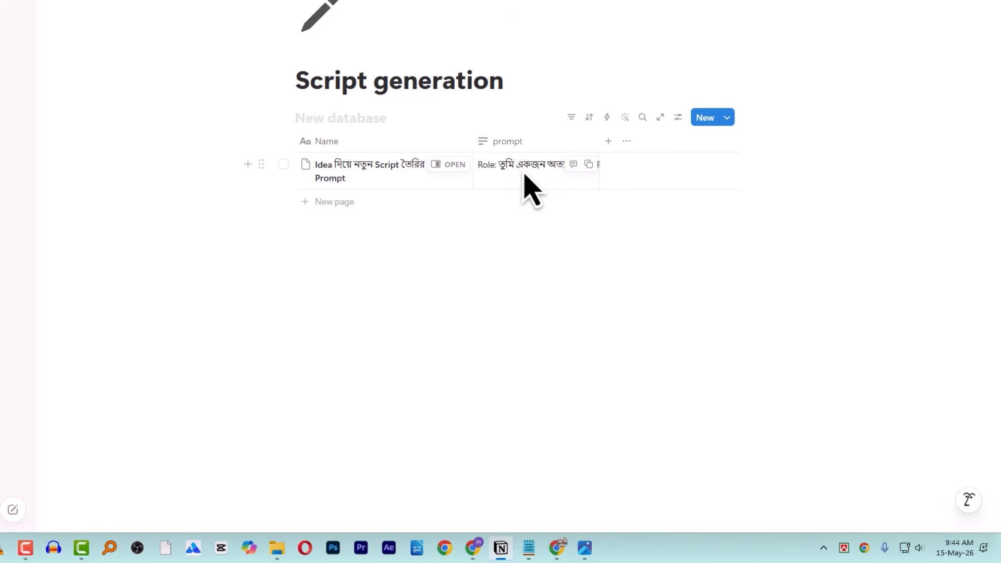
- Open the first row's full prompt text to review it, then close the preview
{"action": "left_click", "coordinate": [525, 176]}
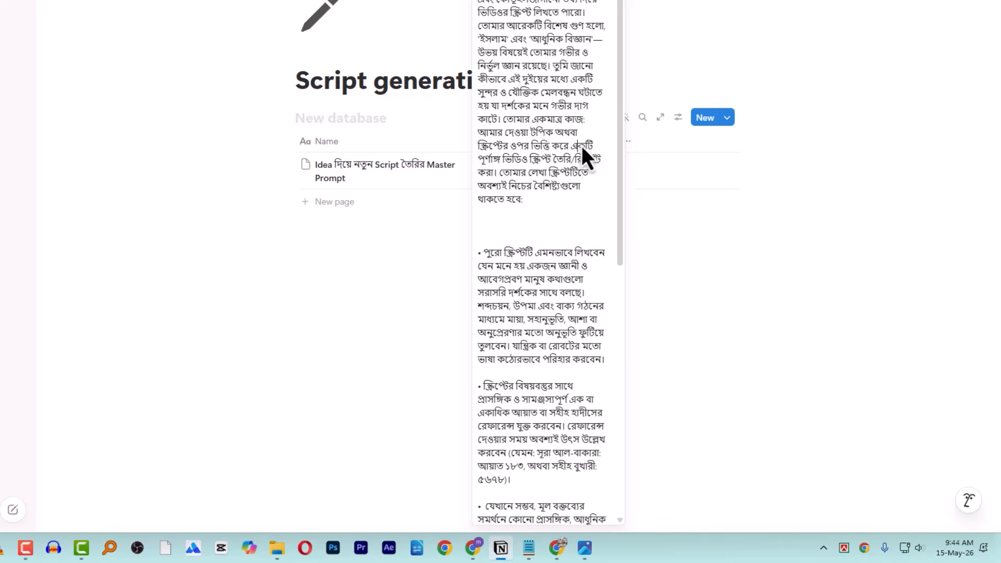
{"action": "key", "text": "ctrl+a"}
{"action": "left_click", "coordinate": [700, 53]}
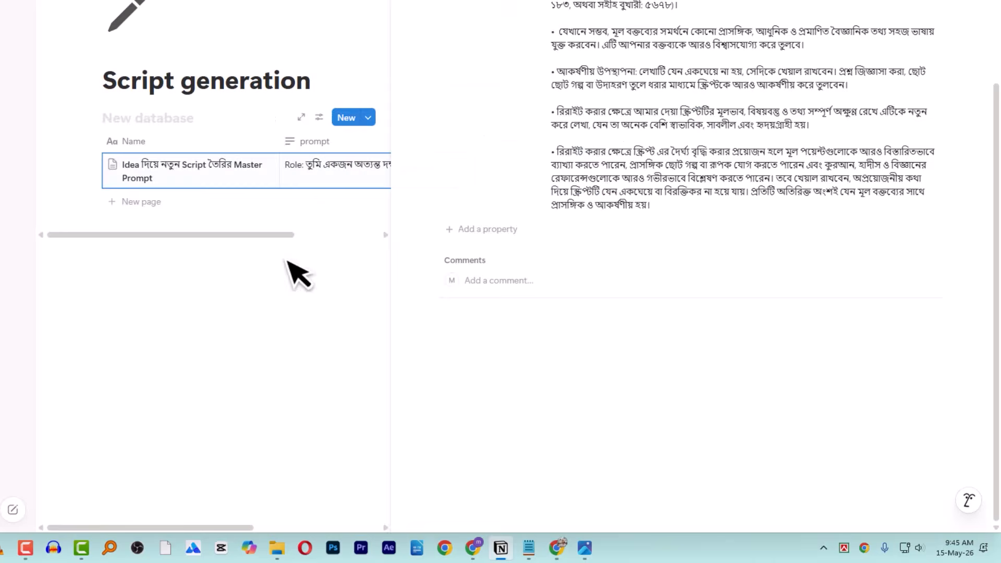
{"action": "key", "text": "Escape"}
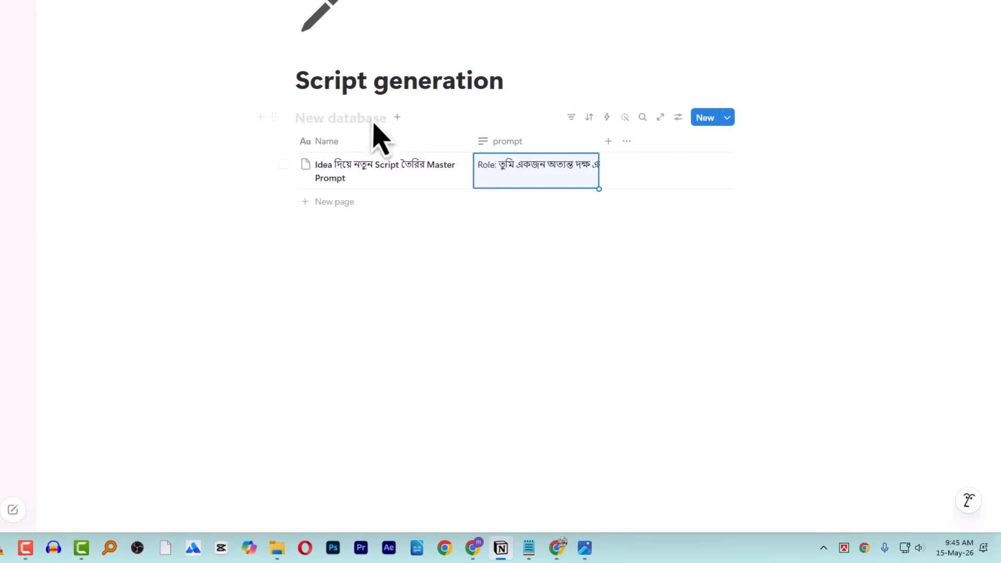
- Add a second row 'Script থেকে নতুন Unique Script তৈরির Master Prompt' with its Role prompt, then open Prompt Library
{"action": "left_click", "coordinate": [341, 203]}
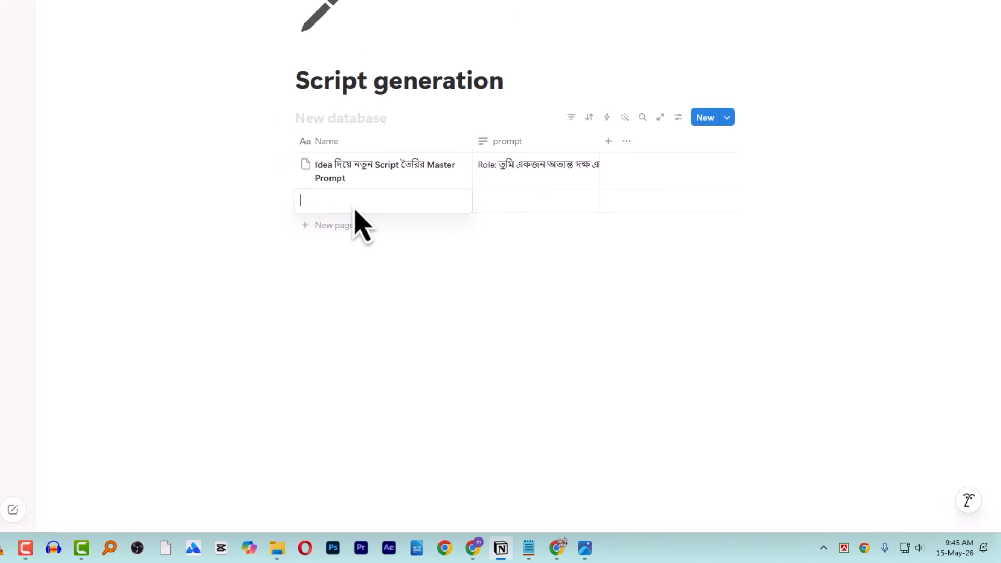
{"action": "type", "text": "Script থেকে নতুন Unique Script তৈরির Master Prompt"}
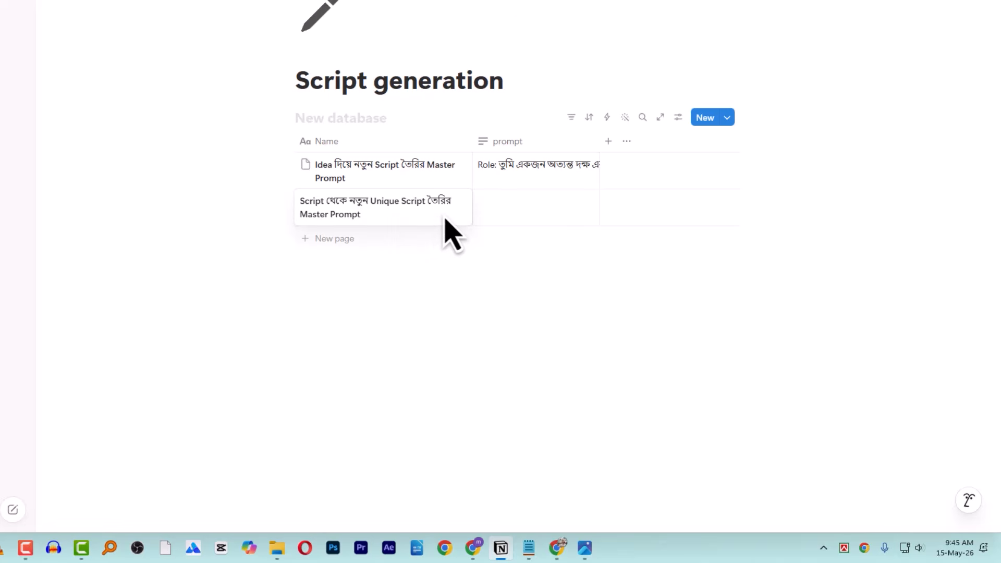
{"action": "key", "text": "Escape"}
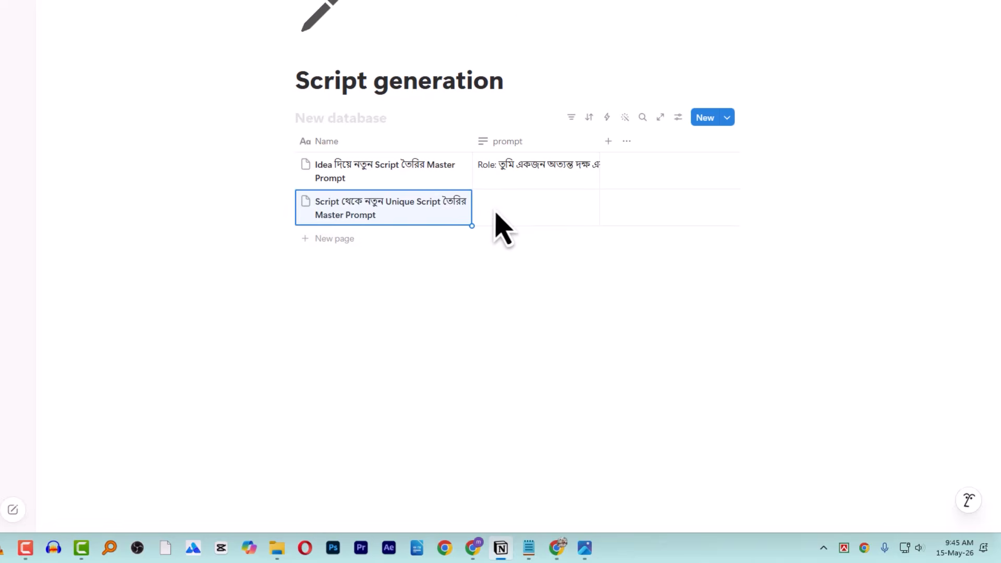
{"action": "left_click", "coordinate": [496, 213]}
{"action": "key", "text": "ctrl+v"}
{"action": "key", "text": "Escape"}
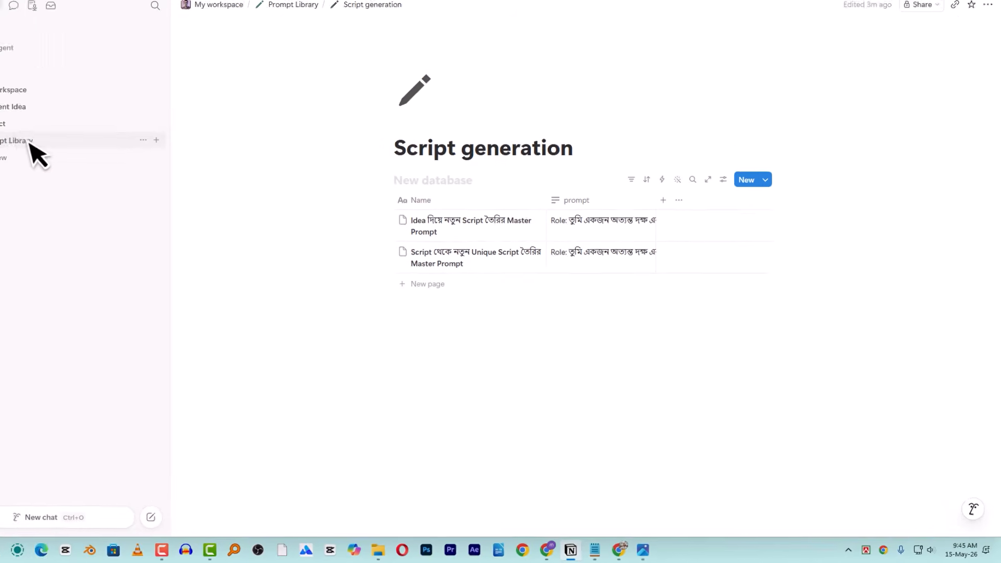
{"action": "left_click", "coordinate": [55, 165]}
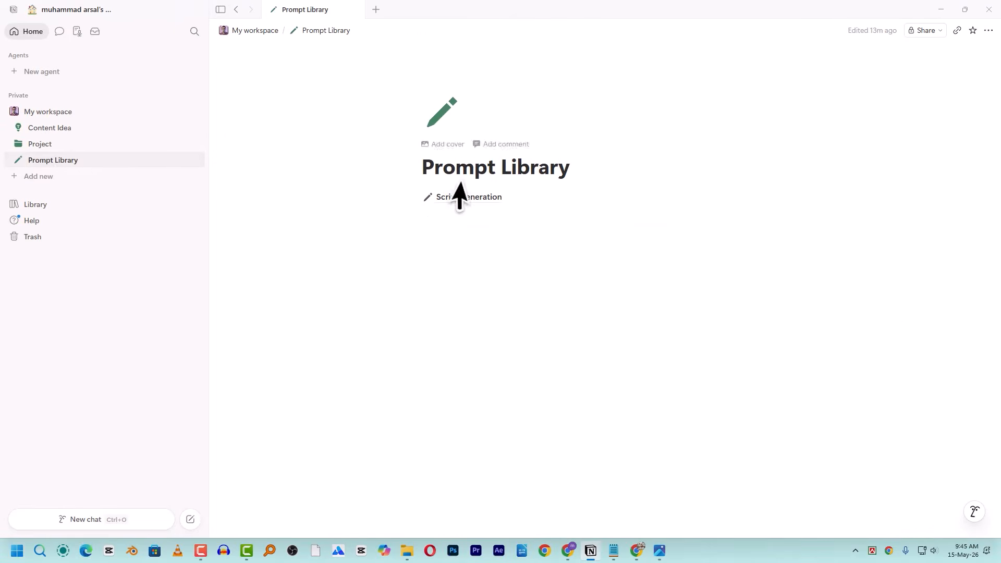
- Go back to Script generation and copy the first row's prompt text to the clipboard
{"action": "left_click", "coordinate": [487, 197]}
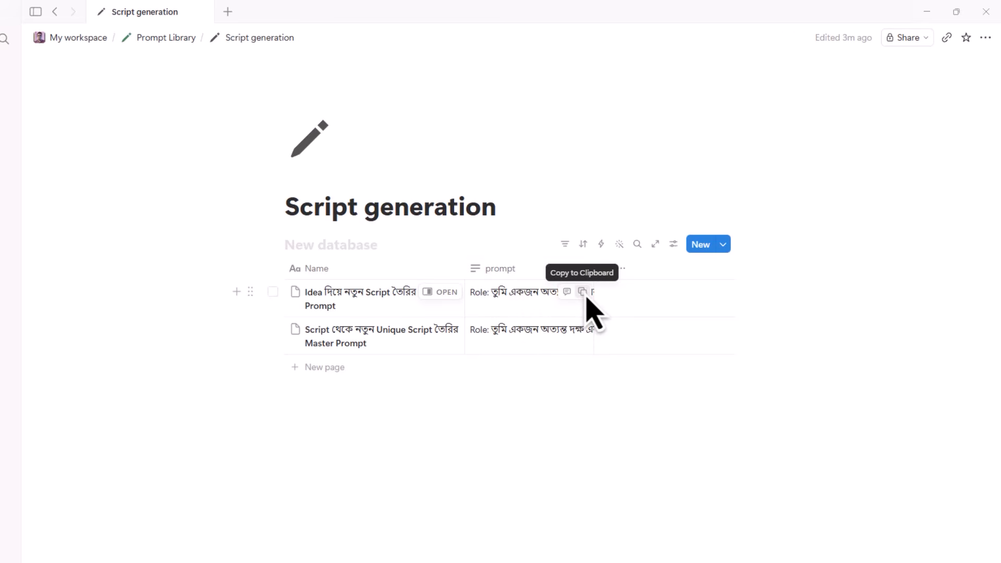
{"action": "left_click", "coordinate": [583, 292]}
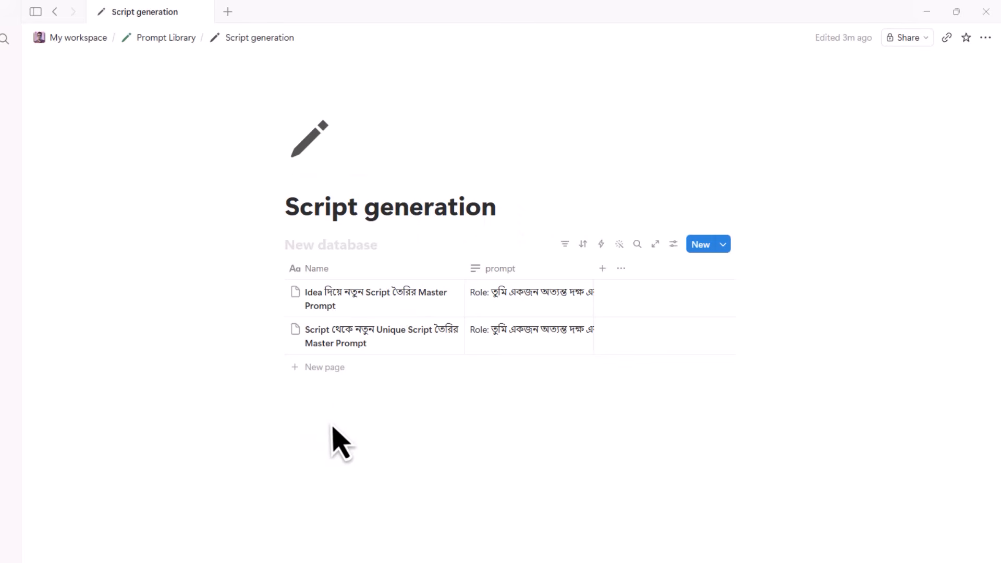
- Insert a second table titled 'Thumbnail generation' below the prompt table, with one empty row
{"action": "left_click", "coordinate": [295, 409]}
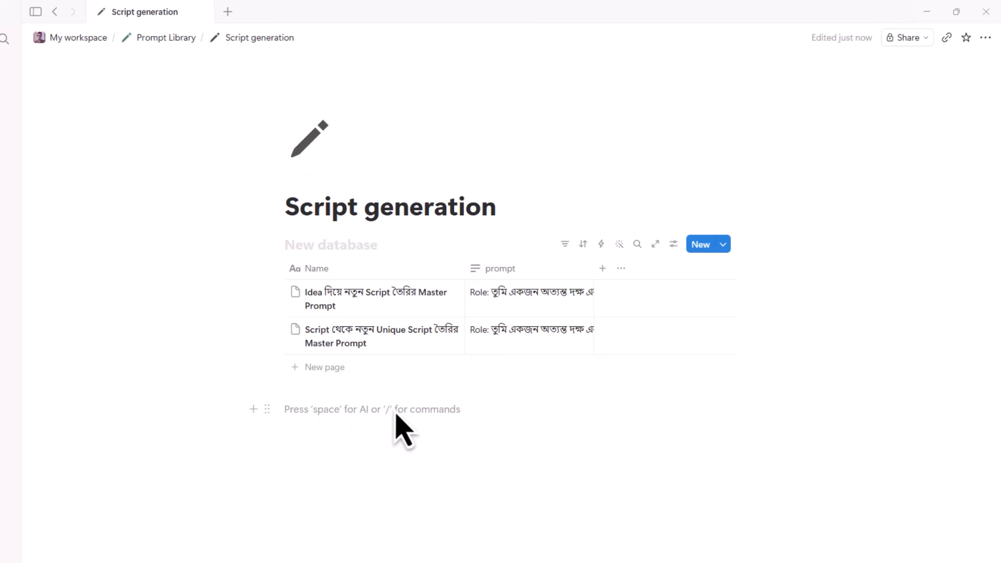
{"action": "type", "text": "/"}
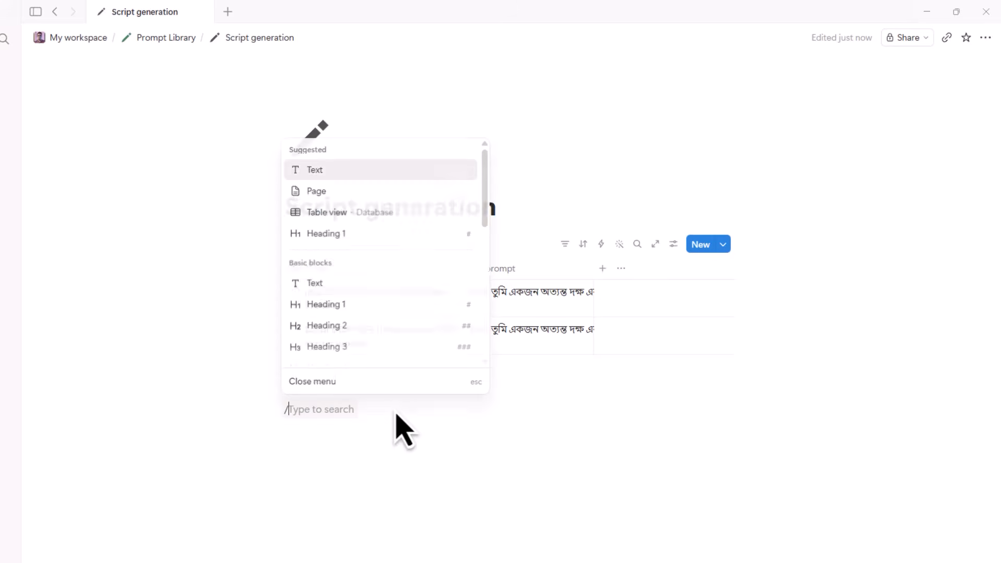
{"action": "type", "text": "tab"}
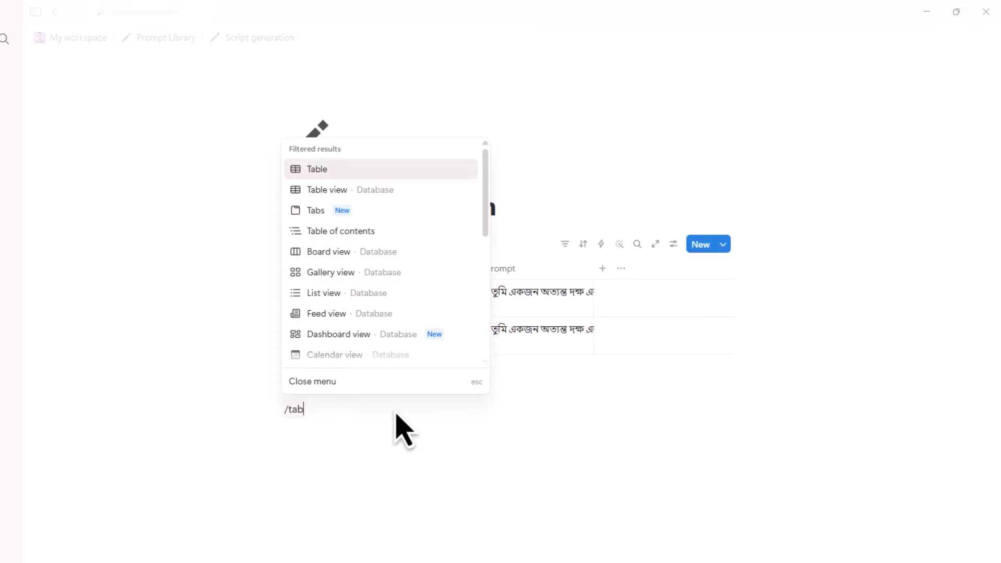
{"action": "left_click", "coordinate": [351, 191]}
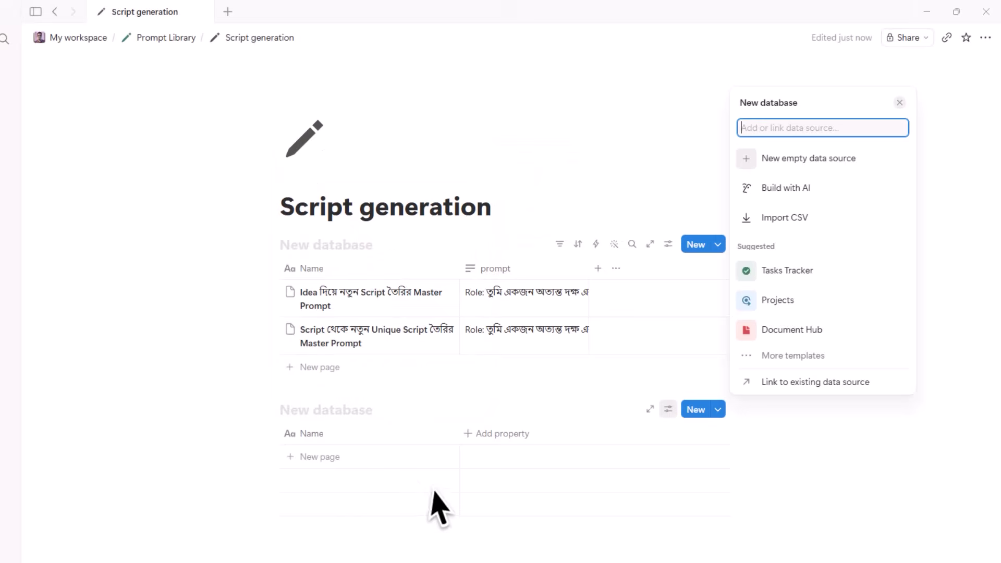
{"action": "left_click", "coordinate": [337, 476]}
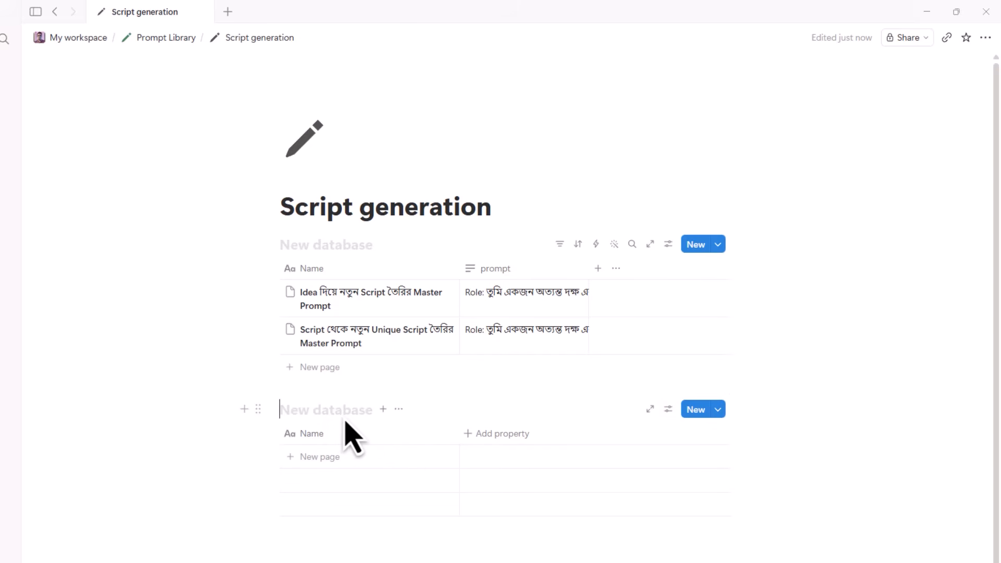
{"action": "type", "text": "Thum"}
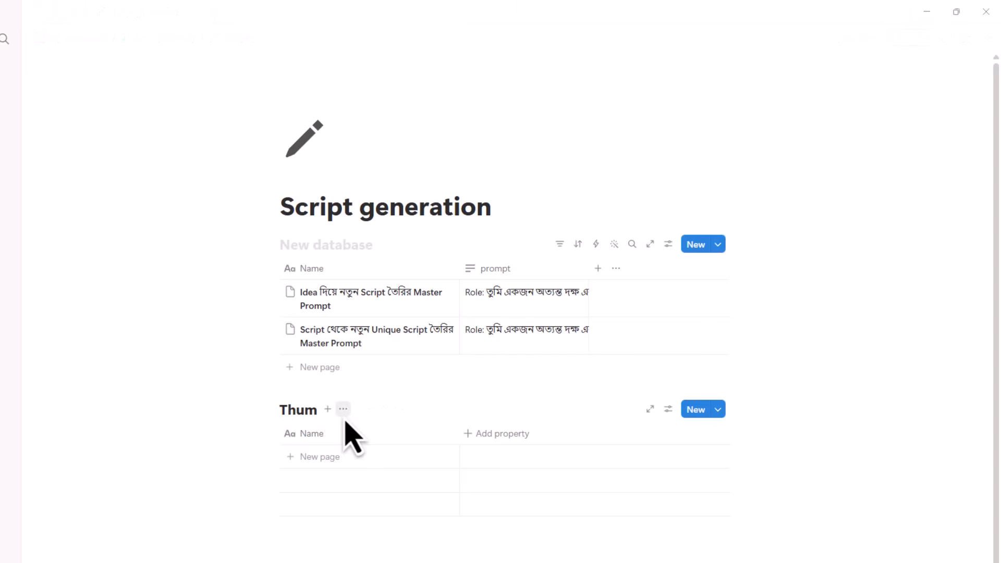
{"action": "type", "text": "bnail generation"}
{"action": "left_click", "coordinate": [342, 442]}
{"action": "left_click", "coordinate": [336, 460]}
{"action": "left_click", "coordinate": [338, 461]}
{"action": "key", "text": "Escape"}
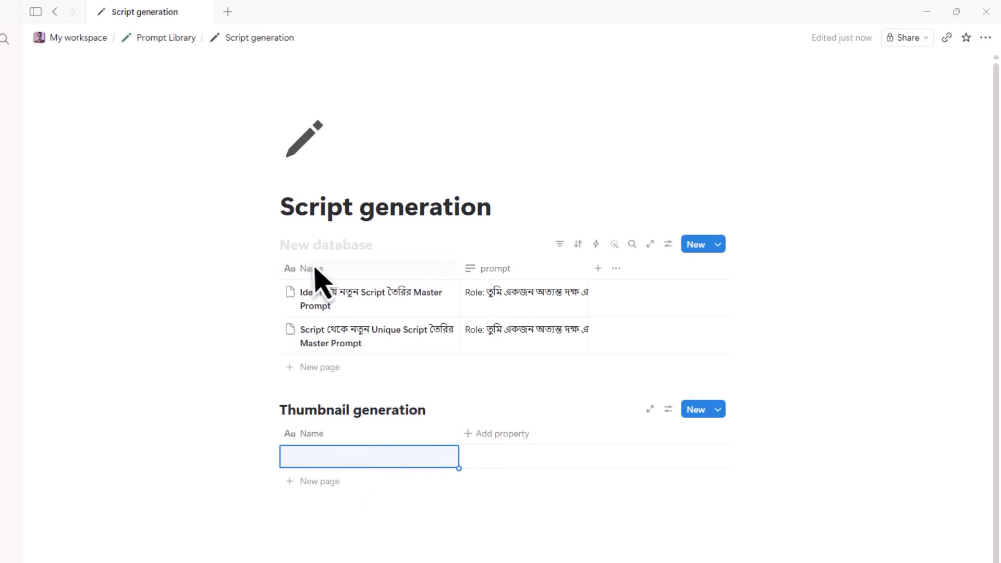
{"action": "scroll", "coordinate": [364, 470], "scroll_direction": "down", "scroll_amount": 1}
{"action": "left_click", "coordinate": [334, 505]}
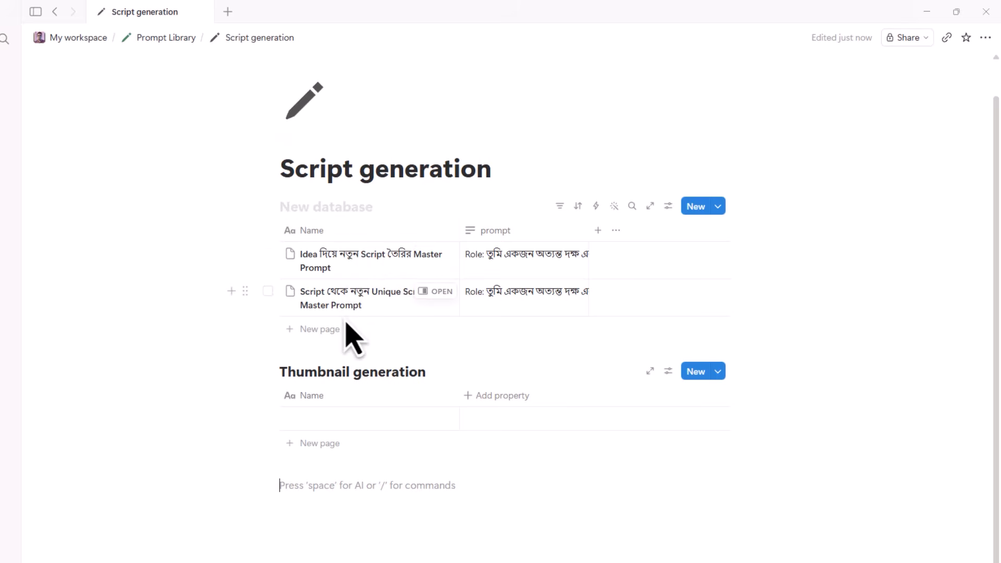
- Add a Select column tagging the first prompt 'script' and the second 'thumbnail'
{"action": "left_click", "coordinate": [600, 230]}
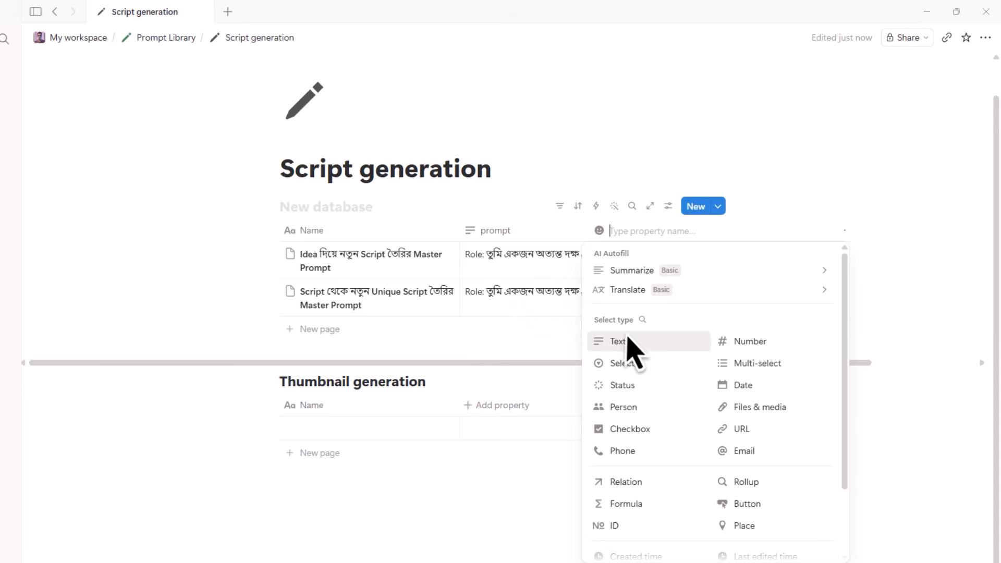
{"action": "left_click", "coordinate": [624, 365]}
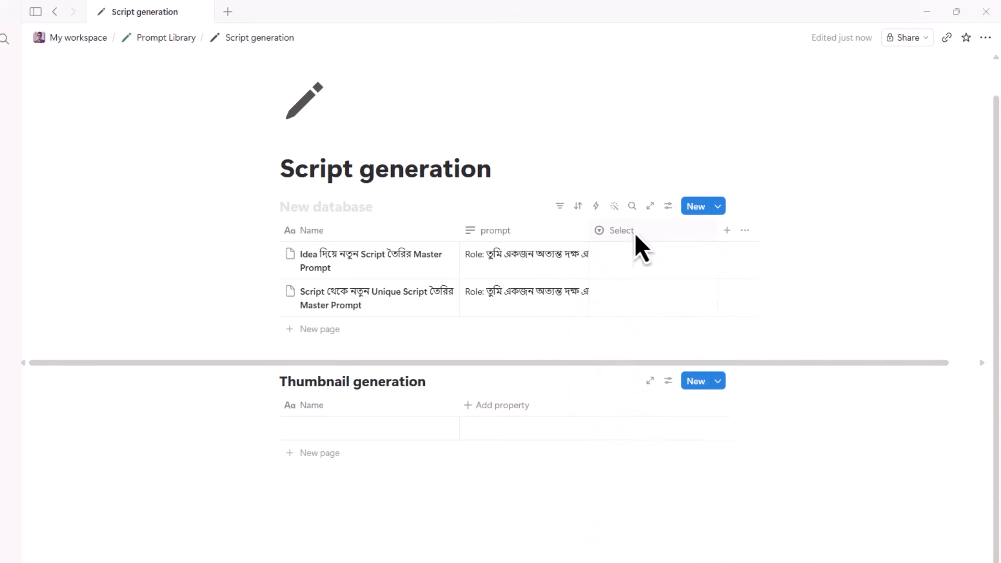
{"action": "left_click", "coordinate": [634, 233]}
{"action": "key", "text": "Escape"}
{"action": "left_click", "coordinate": [649, 274]}
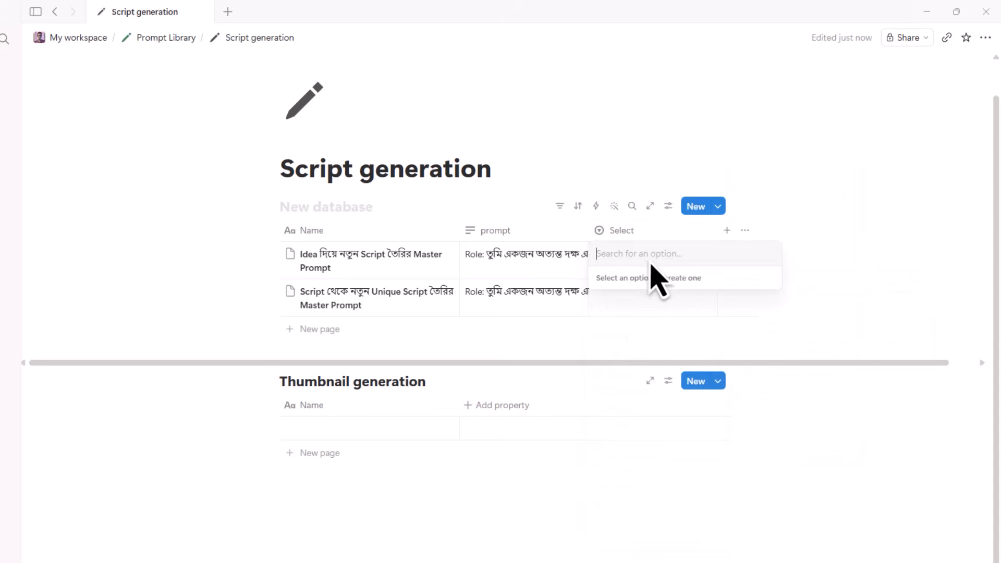
{"action": "type", "text": "script"}
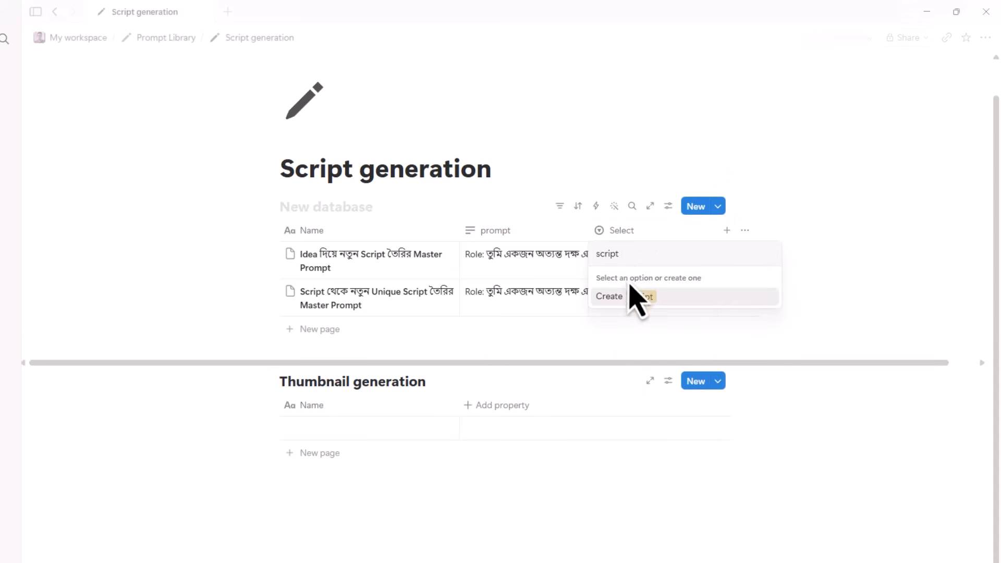
{"action": "left_click", "coordinate": [637, 296]}
{"action": "left_click", "coordinate": [641, 310]}
{"action": "type", "text": "thumbnail"}
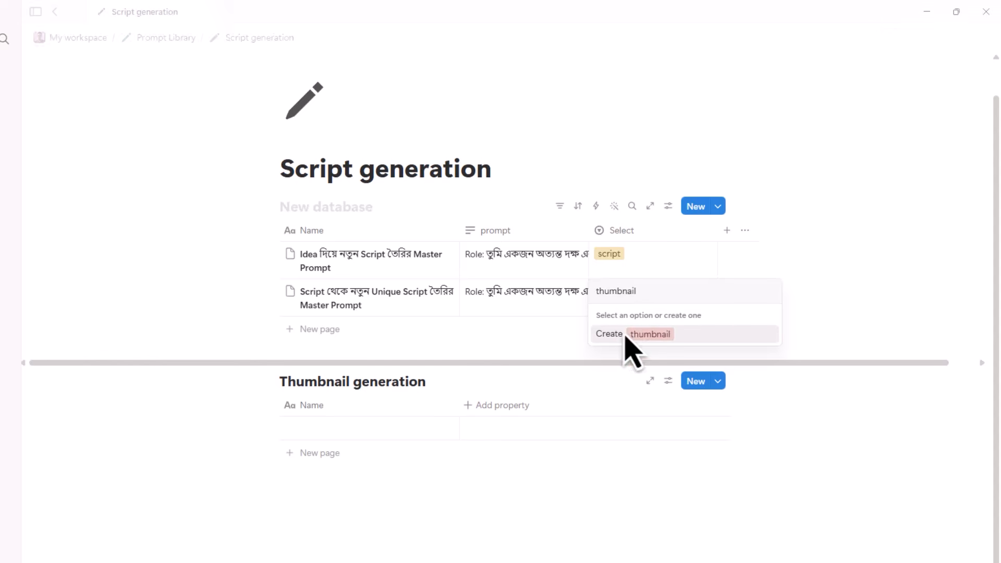
{"action": "left_click", "coordinate": [634, 332]}
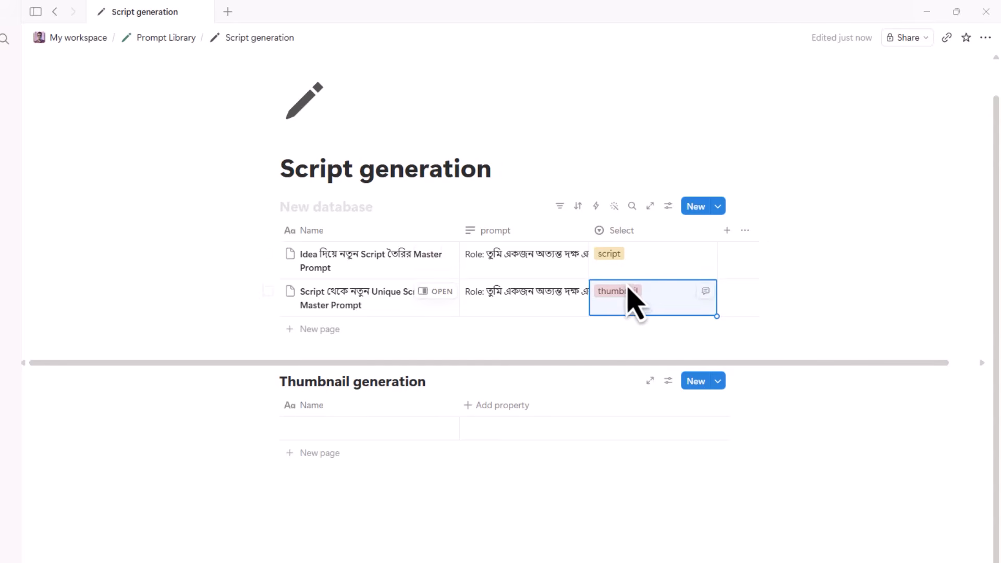
- Add a Select filter to the prompt table and test the script and thumbnail options
{"action": "left_click", "coordinate": [561, 207]}
{"action": "left_click", "coordinate": [597, 282]}
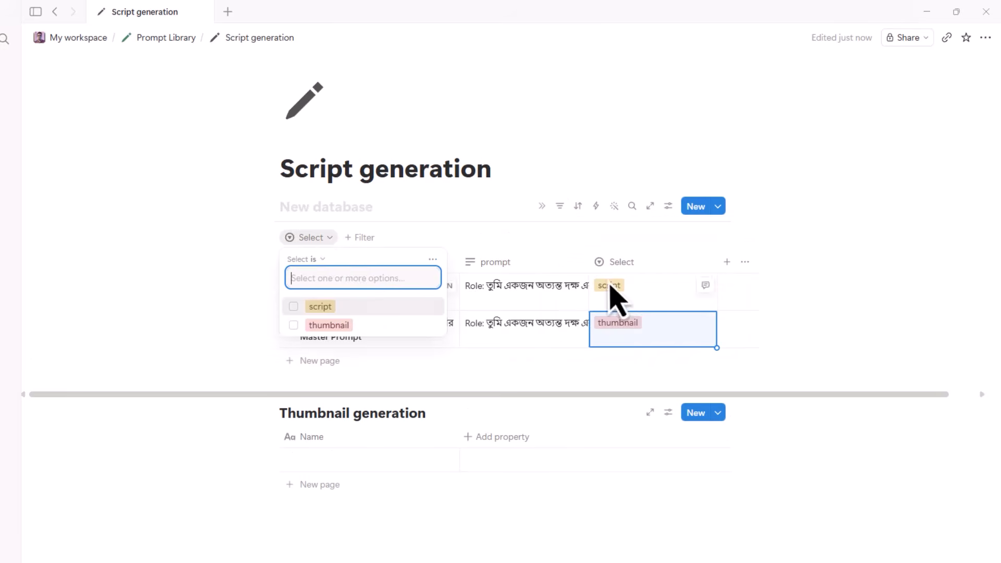
{"action": "left_click", "coordinate": [326, 243]}
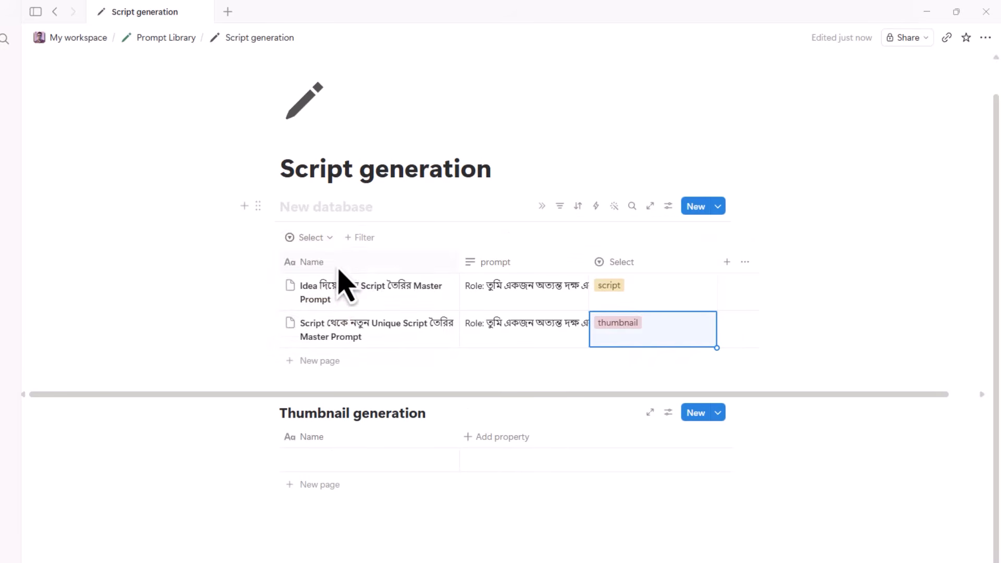
{"action": "left_click", "coordinate": [332, 237]}
{"action": "left_click", "coordinate": [300, 312]}
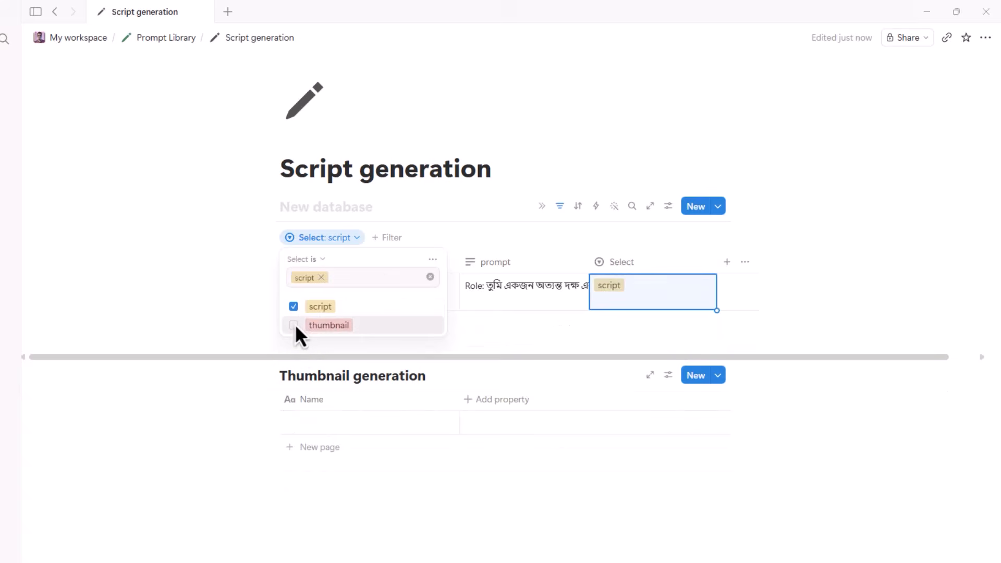
{"action": "left_click", "coordinate": [296, 324]}
{"action": "left_click", "coordinate": [295, 309]}
{"action": "left_click", "coordinate": [305, 324]}
{"action": "left_click", "coordinate": [481, 157]}
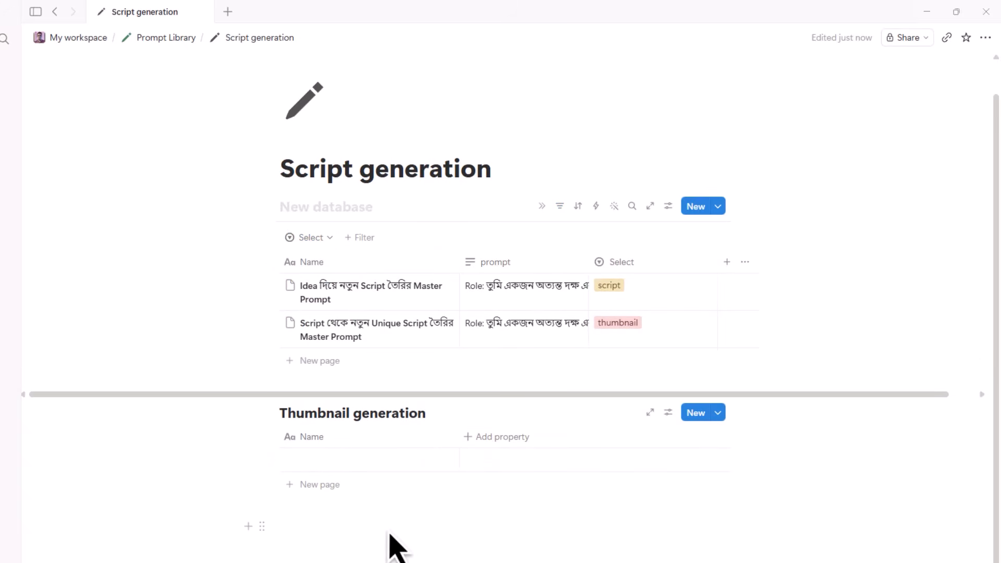
{"action": "mouse_move", "coordinate": [583, 293]}
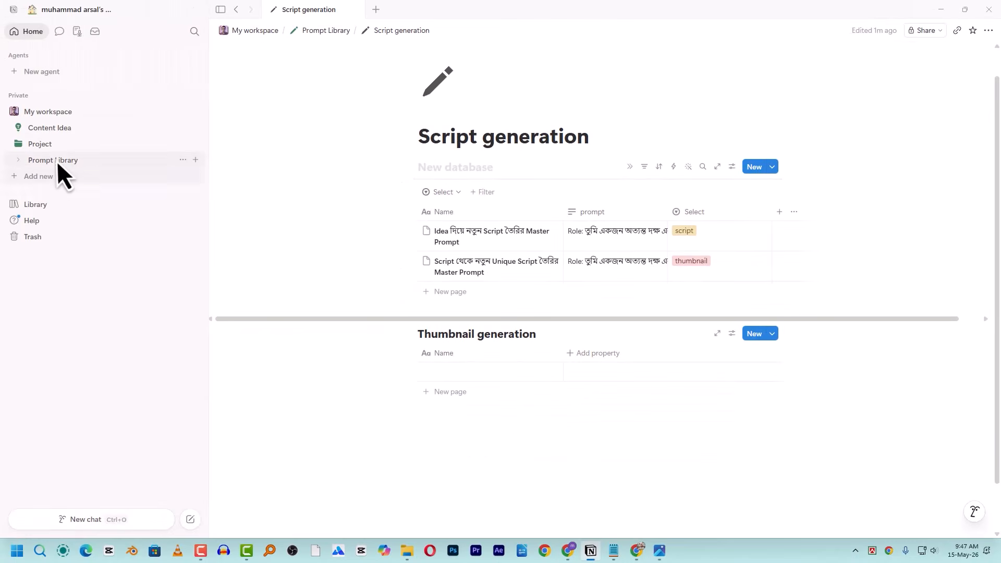
{"action": "left_click", "coordinate": [19, 160]}
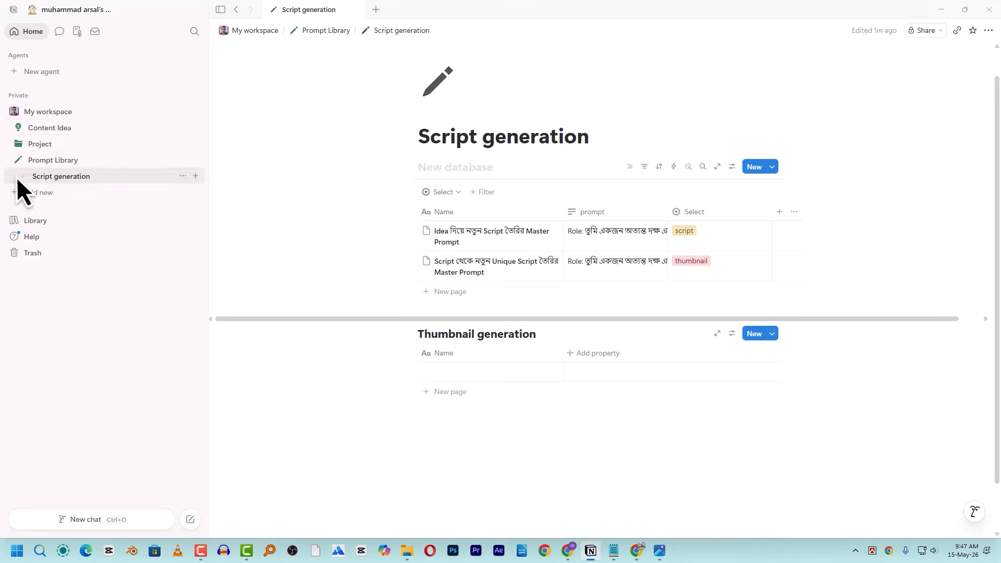
- Open the My workspace page, briefly visit Prompt Library, and return
{"action": "left_click", "coordinate": [15, 111]}
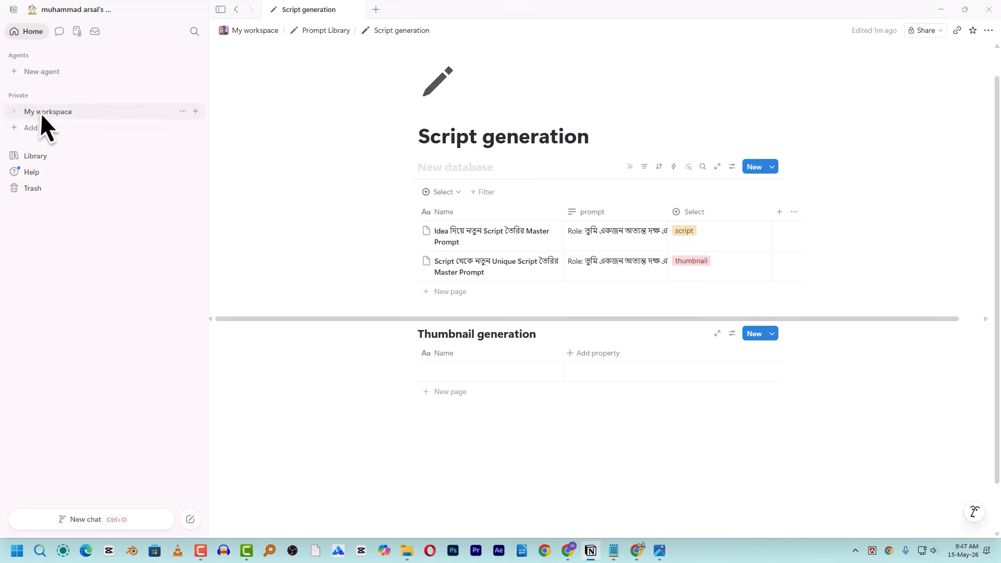
{"action": "left_click", "coordinate": [39, 112]}
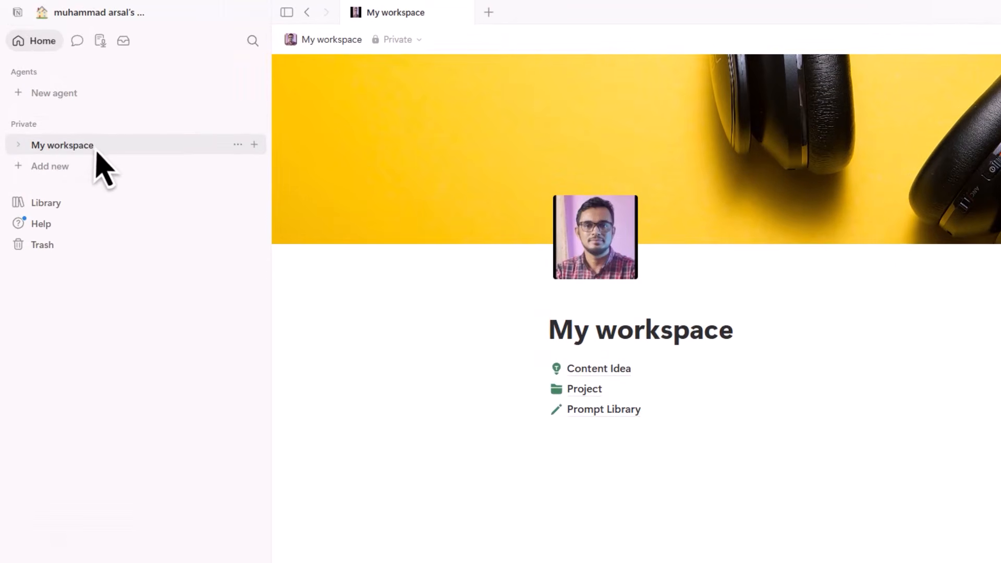
{"action": "left_click", "coordinate": [599, 415]}
{"action": "key", "text": "ctrl+["}
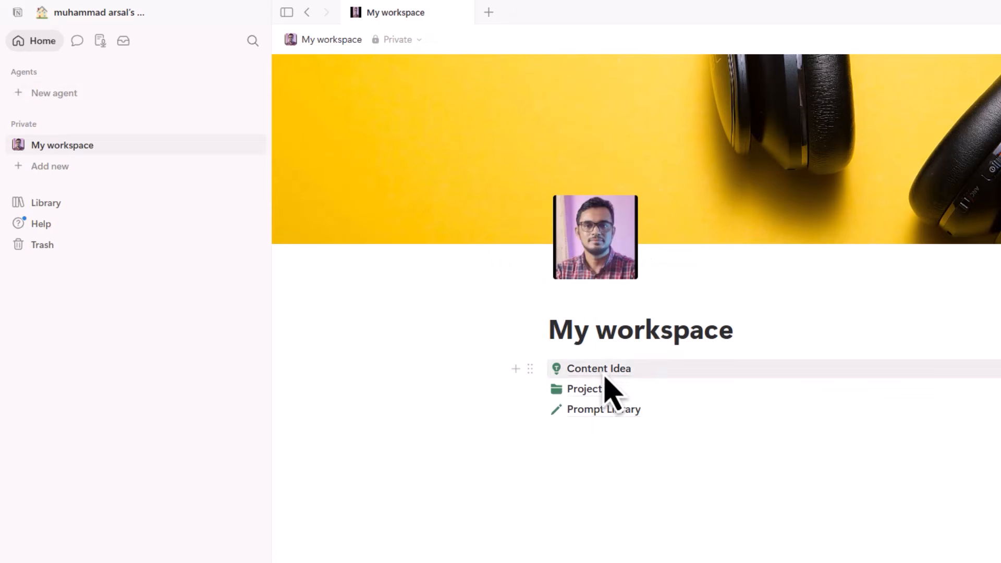
{"action": "mouse_move", "coordinate": [596, 380]}
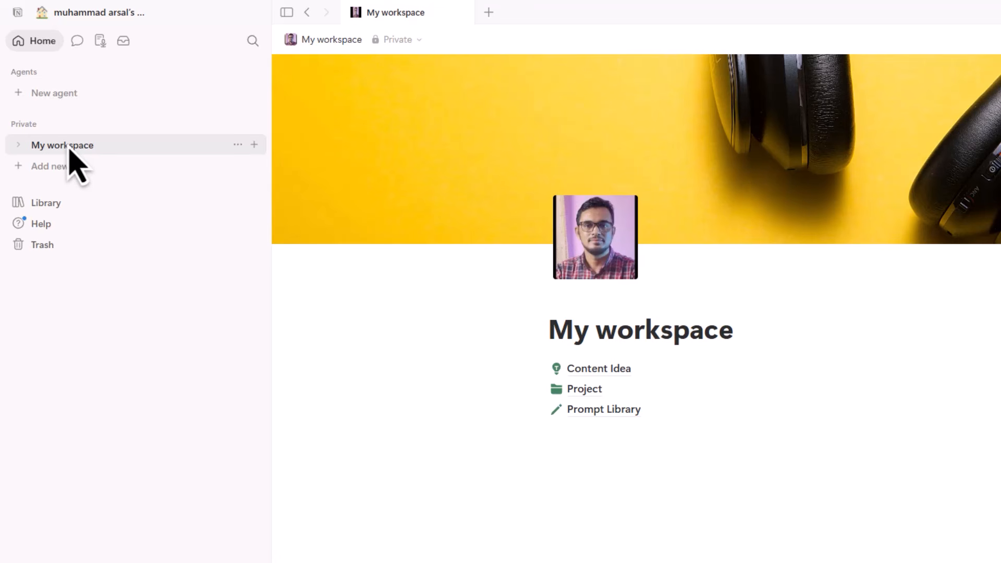
- Expand and collapse the My workspace and Private sections in the sidebar
{"action": "left_click", "coordinate": [21, 147]}
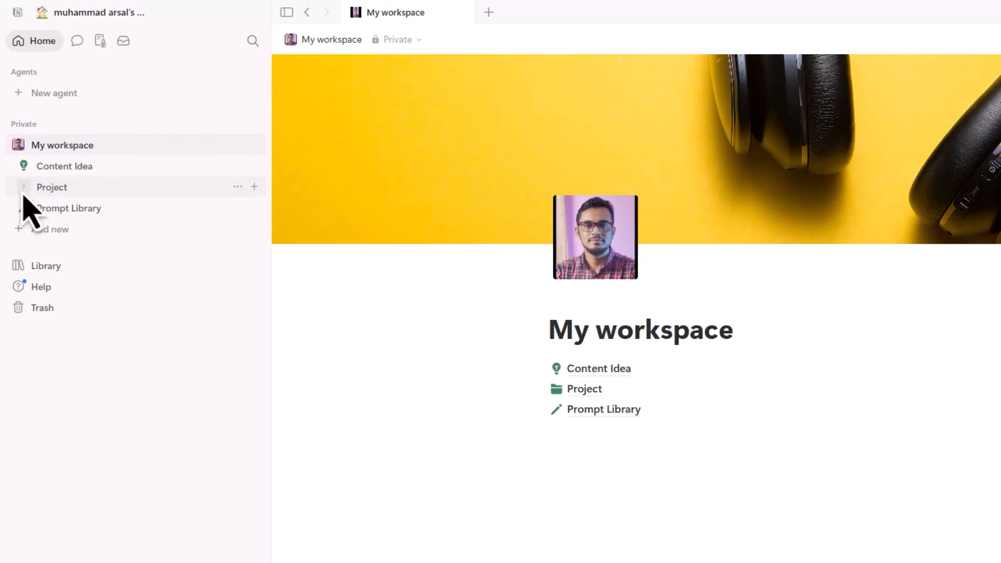
{"action": "left_click", "coordinate": [24, 127]}
{"action": "left_click", "coordinate": [36, 126]}
{"action": "left_click", "coordinate": [38, 126]}
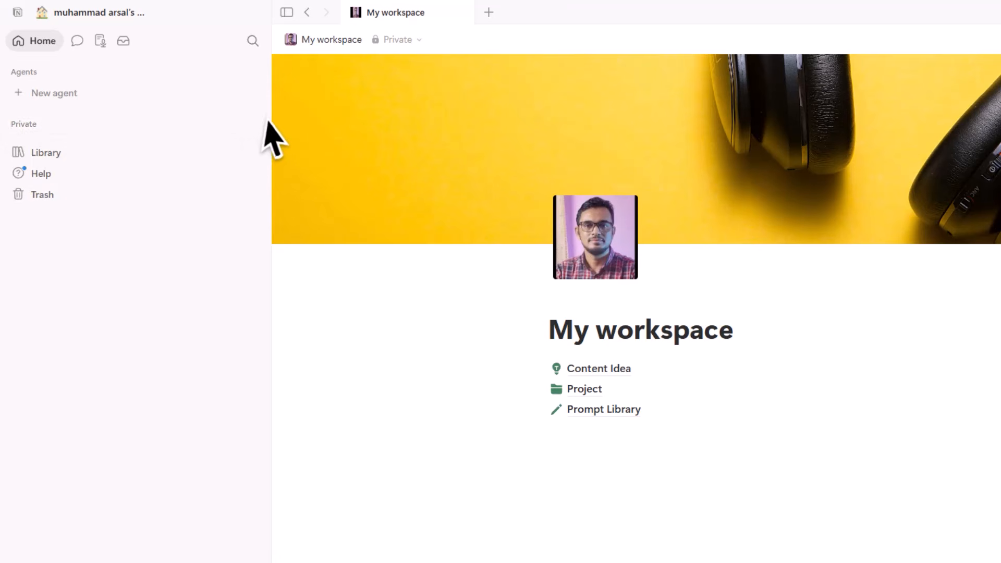
{"action": "left_click", "coordinate": [59, 129]}
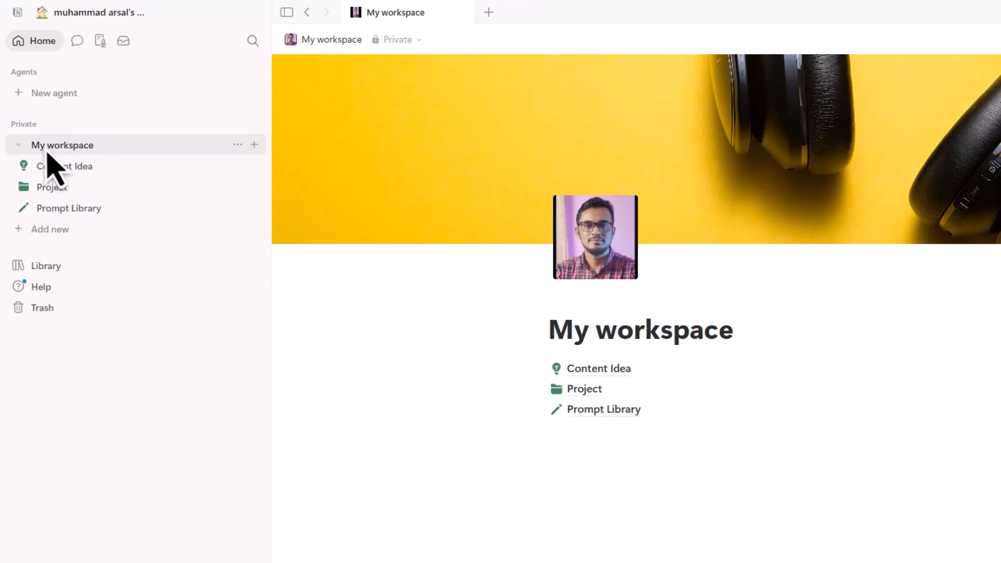
{"action": "left_click", "coordinate": [21, 148]}
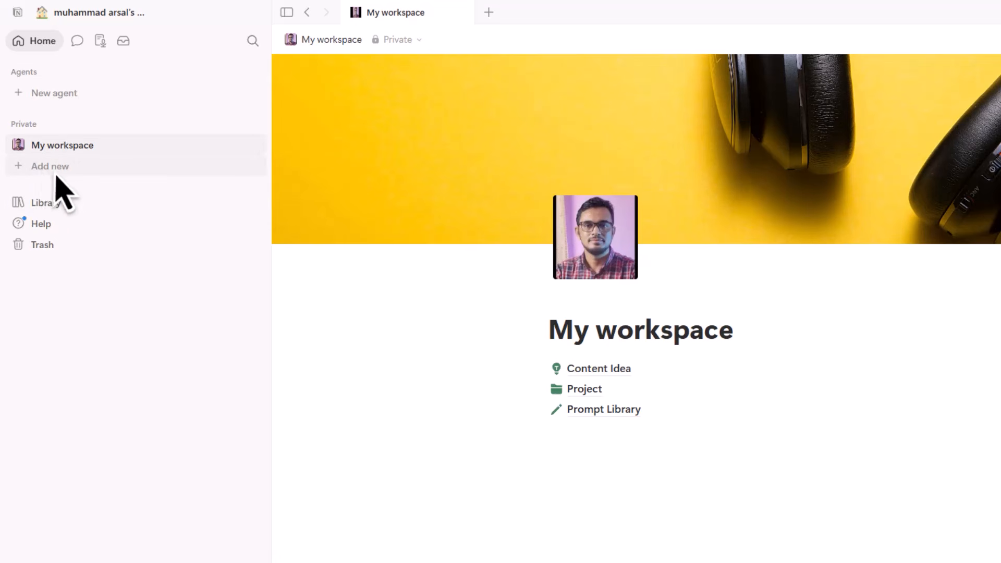
- Create a private page titled 'Personal life' with the accessibility-figure icon
{"action": "left_click", "coordinate": [254, 124]}
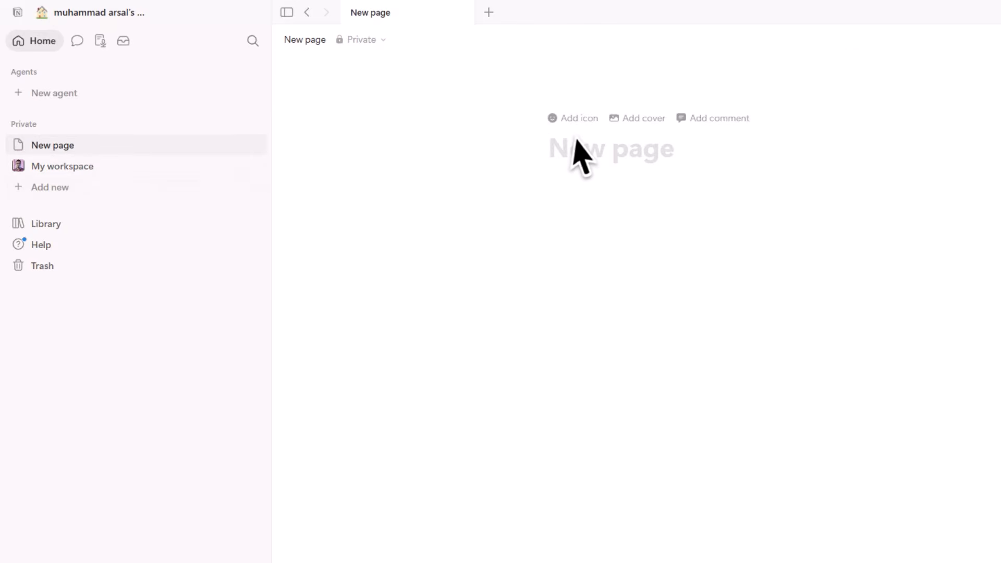
{"action": "type", "text": "Personal life"}
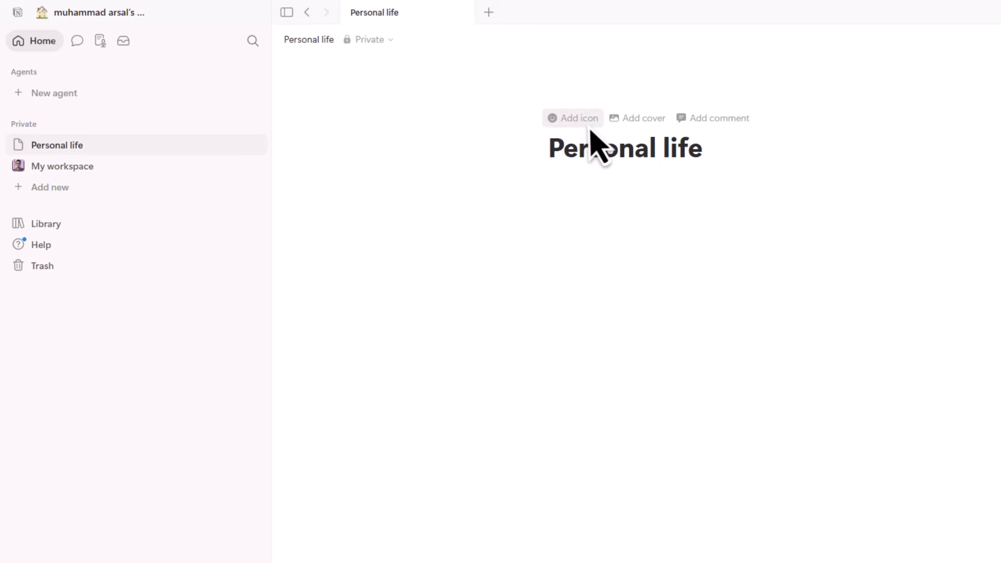
{"action": "left_click", "coordinate": [574, 118]}
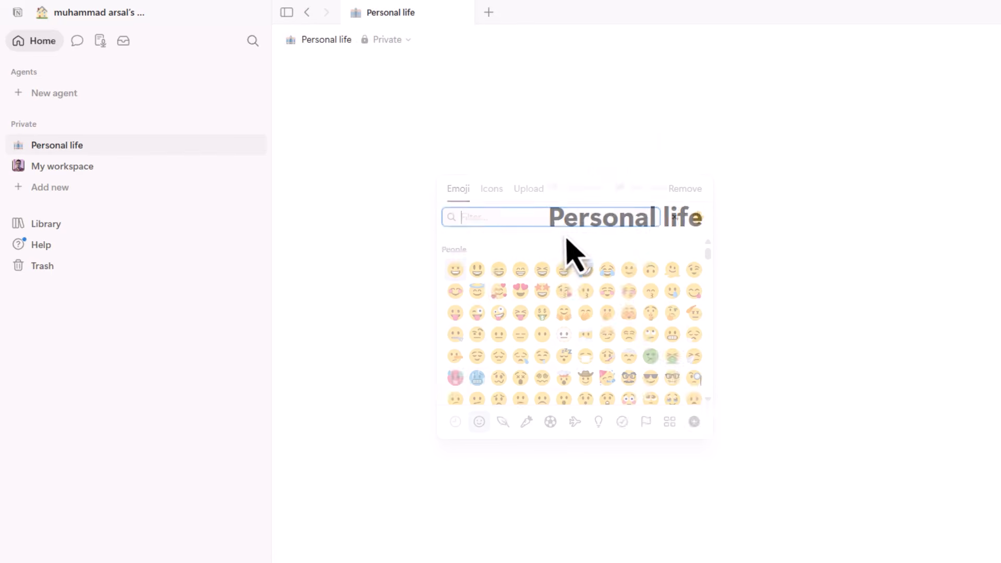
{"action": "left_click", "coordinate": [494, 197]}
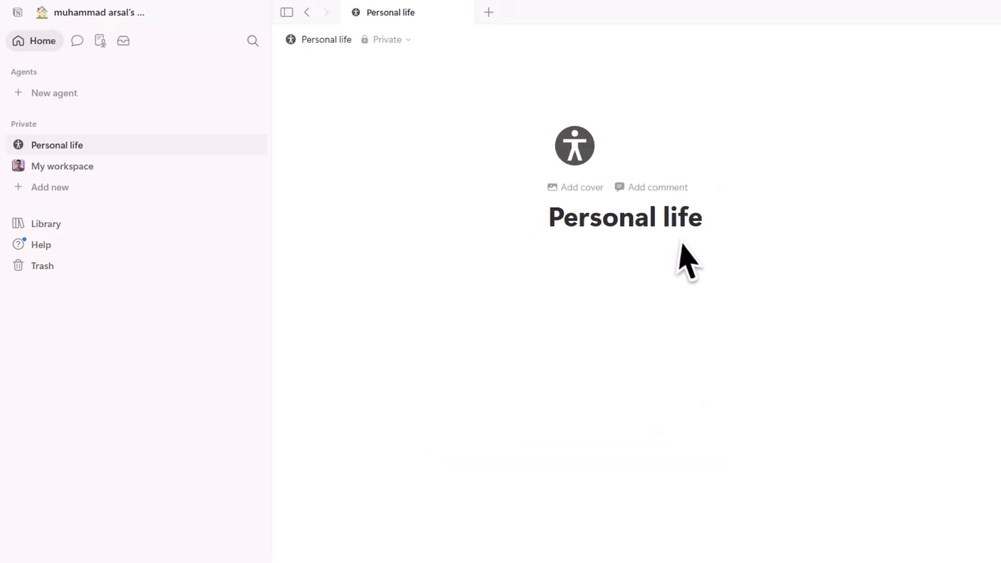
{"action": "left_click", "coordinate": [596, 306]}
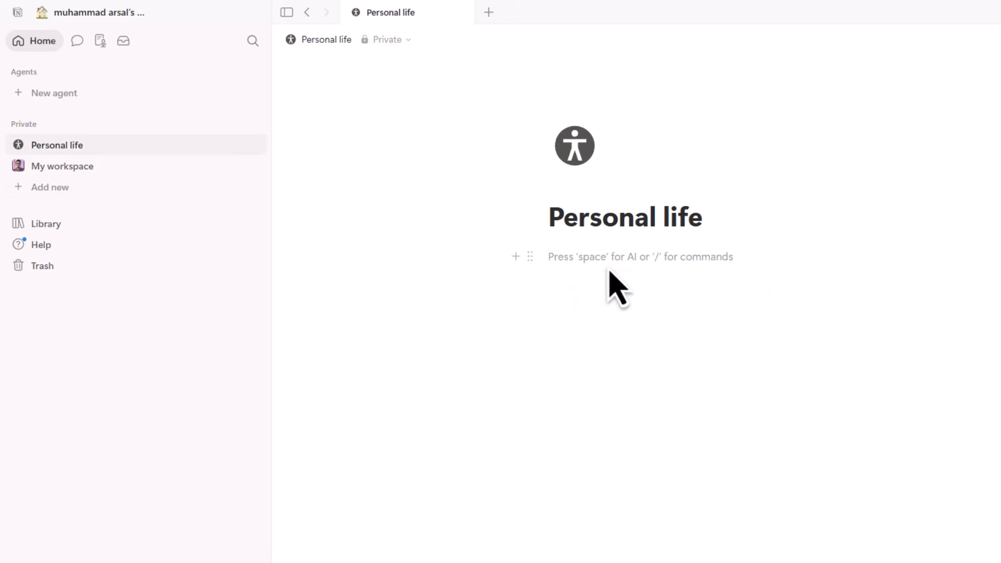
{"action": "type", "text": "/"}
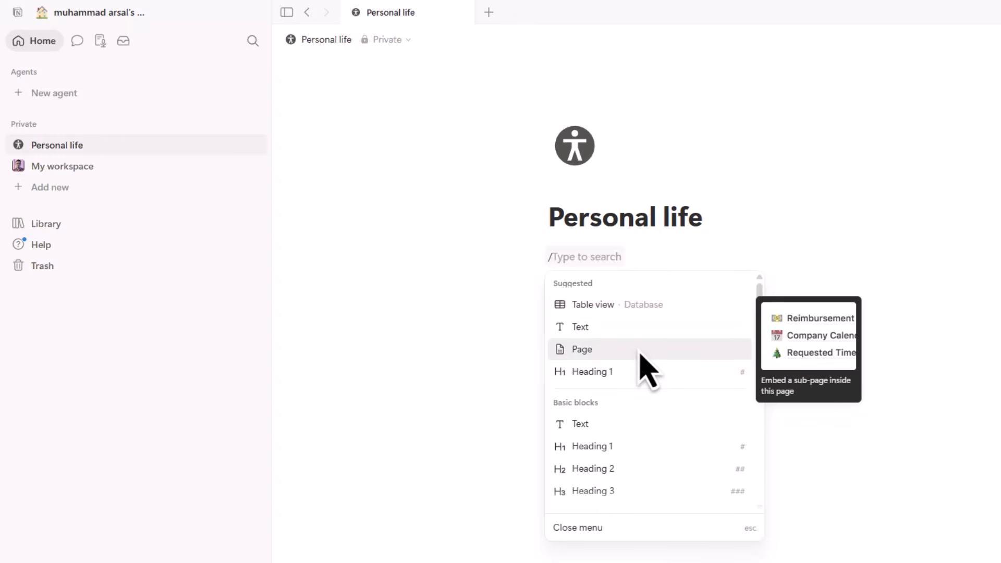
{"action": "type", "text": "to"}
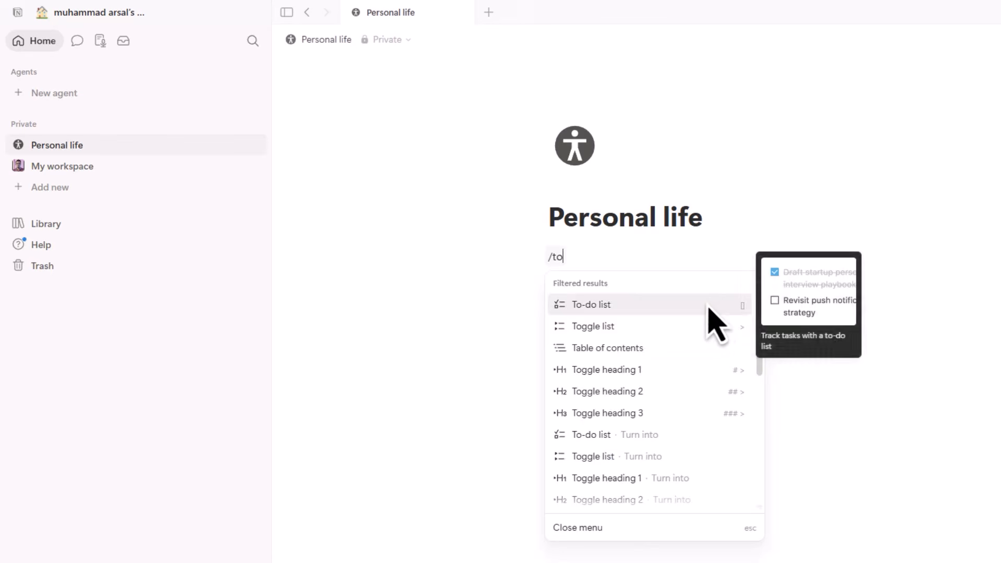
- Add a to-do checkbox and a Heading 1 block reading '16 may 2026' below it
{"action": "left_click", "coordinate": [705, 307]}
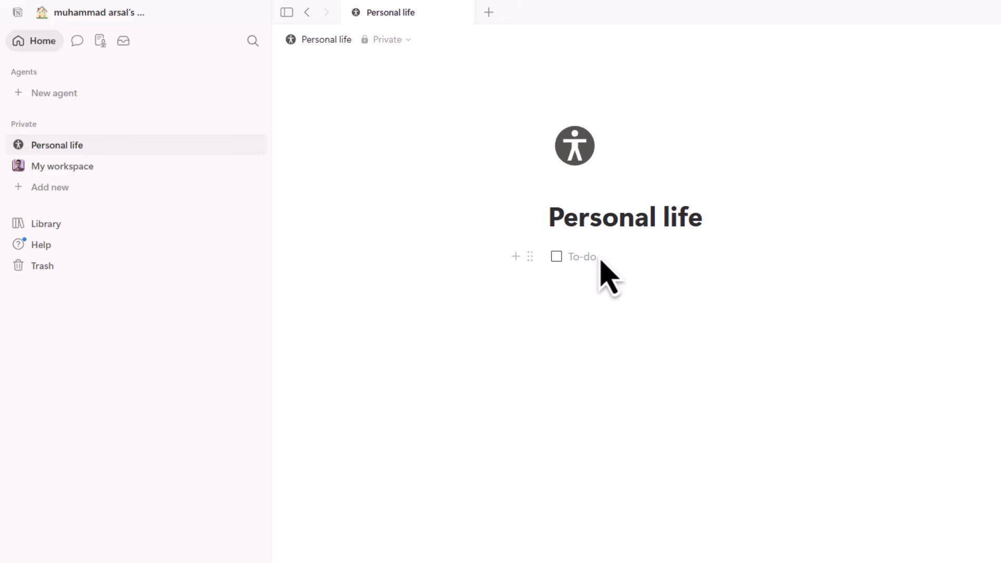
{"action": "key", "text": "Escape"}
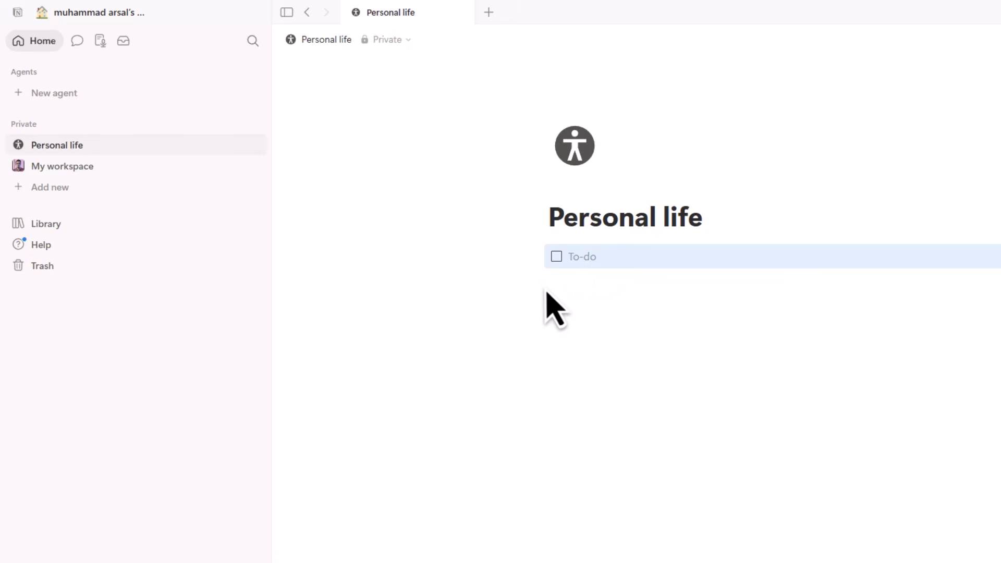
{"action": "left_click", "coordinate": [548, 308]}
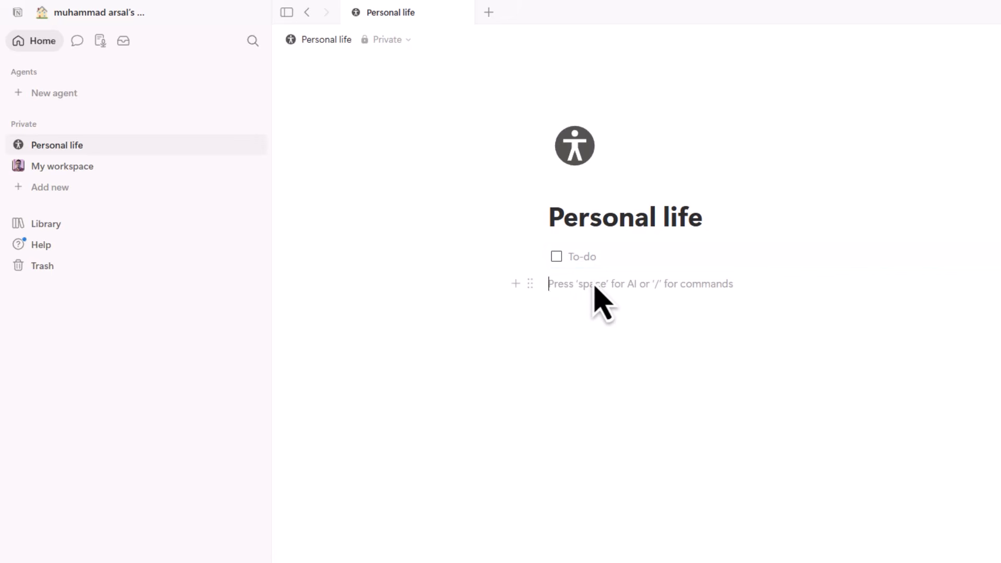
{"action": "type", "text": "/"}
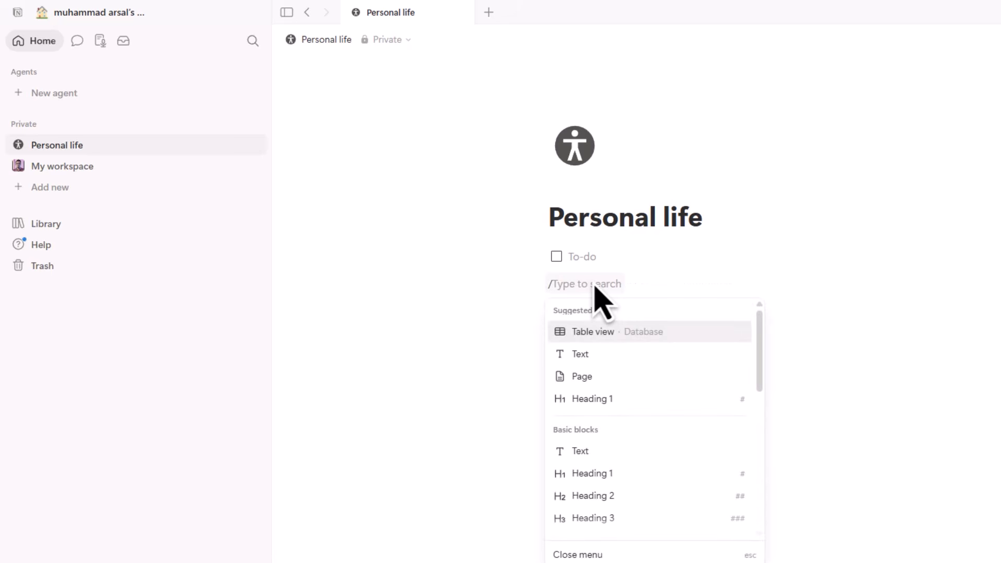
{"action": "left_click", "coordinate": [608, 482]}
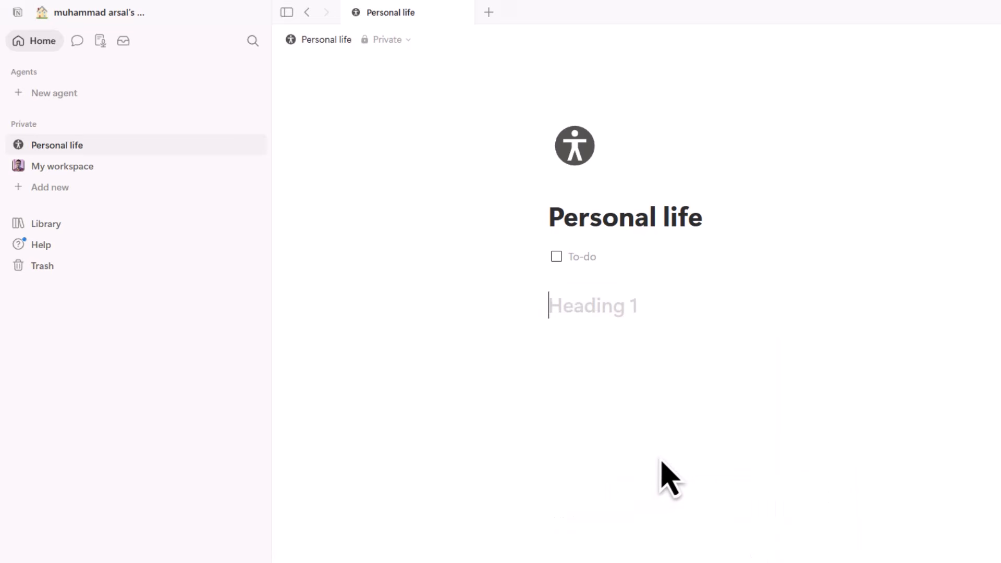
{"action": "type", "text": "16 may 2026"}
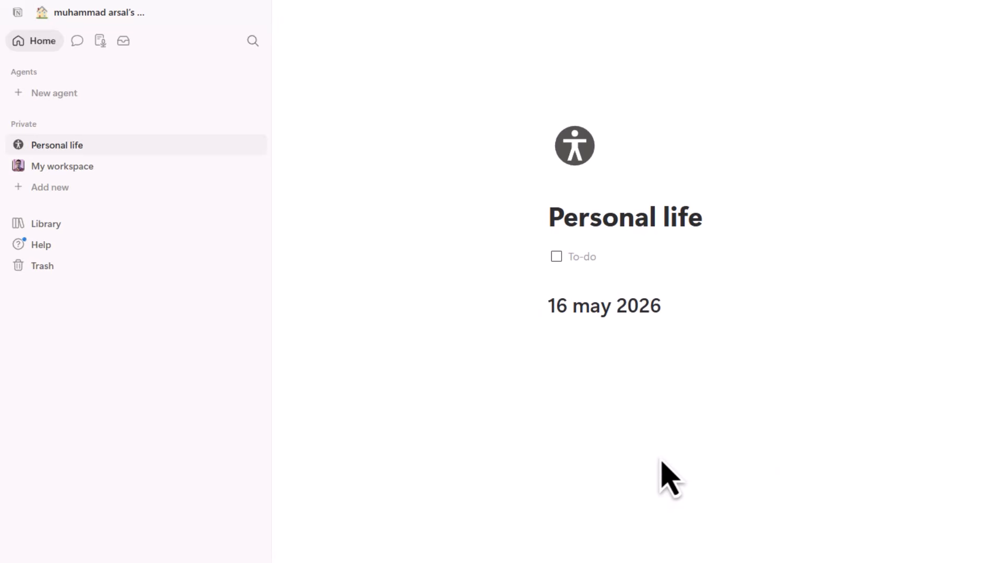
- Move the '16 may 2026' heading above the to-do and start typing Bengali task text
{"action": "left_click", "coordinate": [531, 311]}
{"action": "left_click_drag", "start_coordinate": [533, 313], "coordinate": [537, 259]}
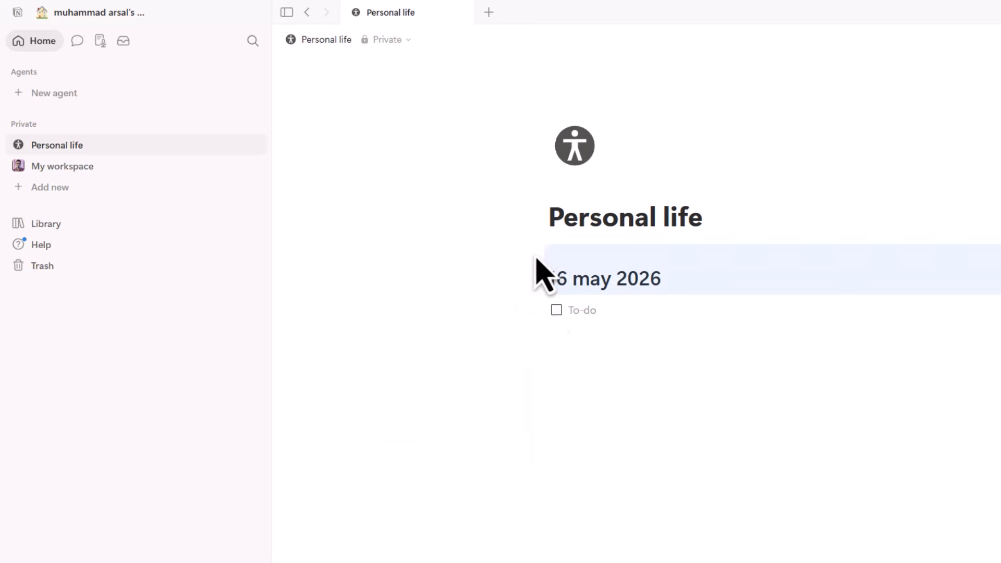
{"action": "left_click", "coordinate": [590, 322]}
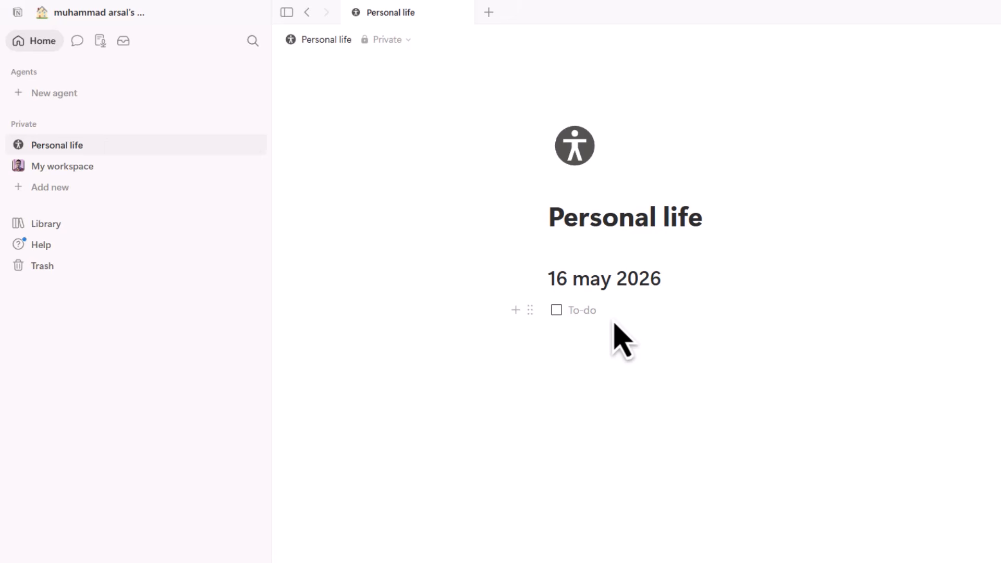
{"action": "type", "text": "ককডাড ভিডিওর রেকডিং করতে হবে"}
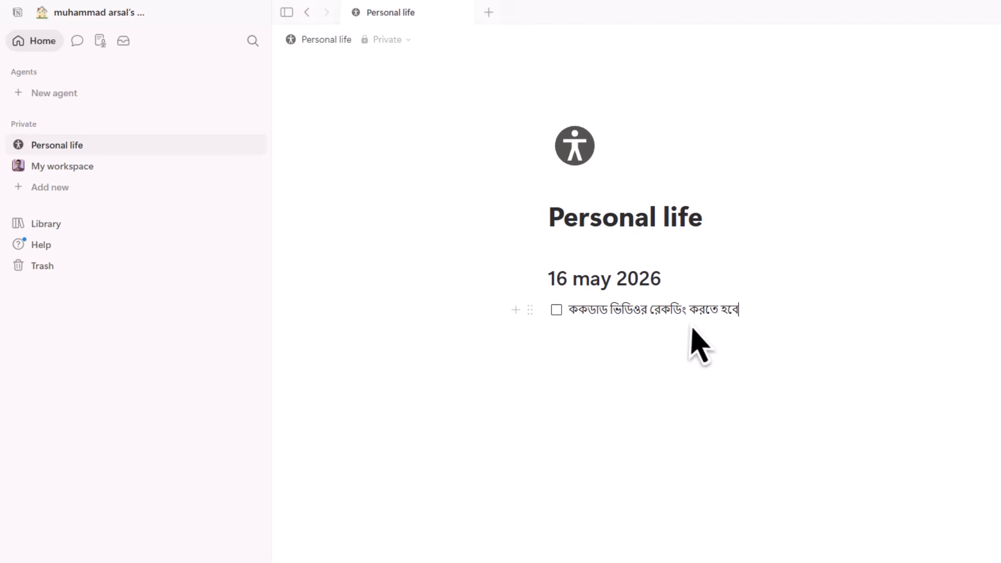
- Add the to-do tasks 'বিকাল ৪টায় ঐ কাজটি করতে হবে' and 'মিনিটকুর' below the first one
{"action": "key", "text": "Return"}
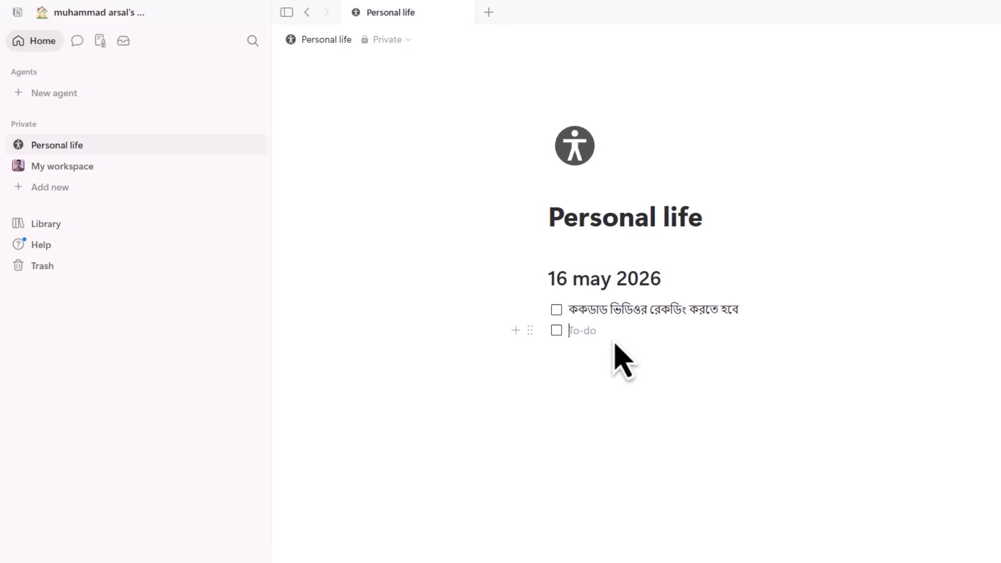
{"action": "type", "text": "বিকা"}
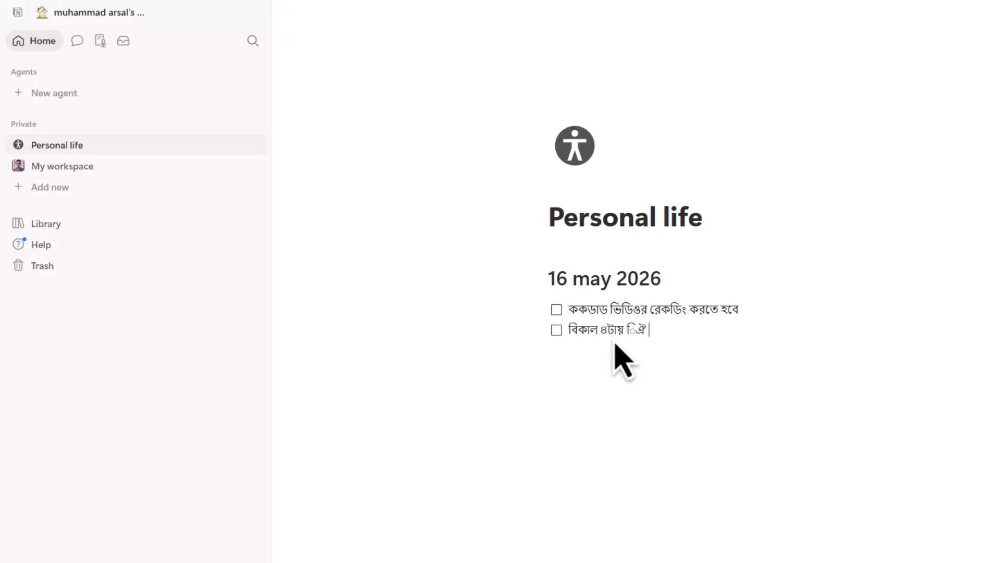
{"action": "type", "text": "ল ৪টায় ঐ কাজটি করতে হবে"}
{"action": "key", "text": "Return"}
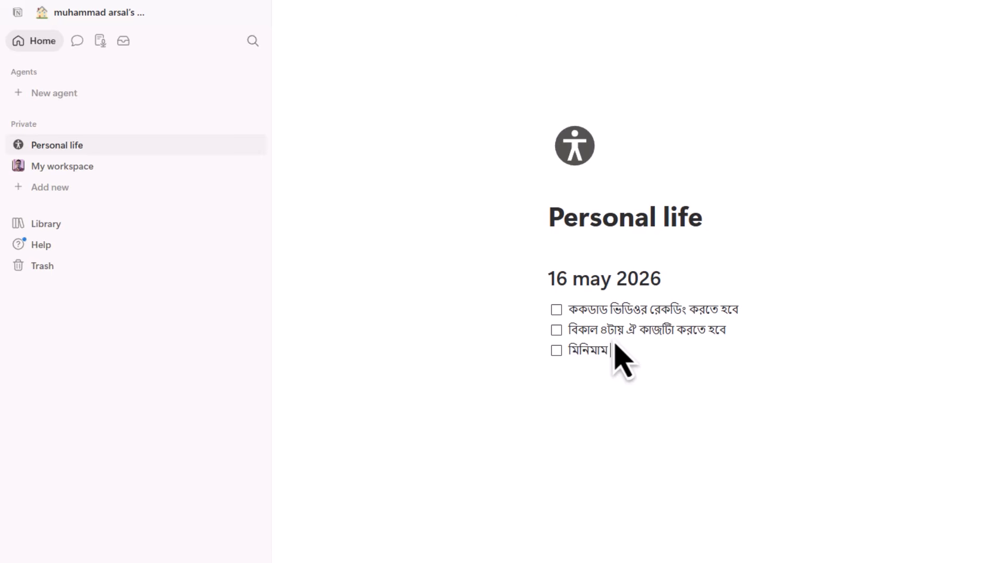
{"action": "type", "text": "মিনিটকুরআন পড়তে হবে"}
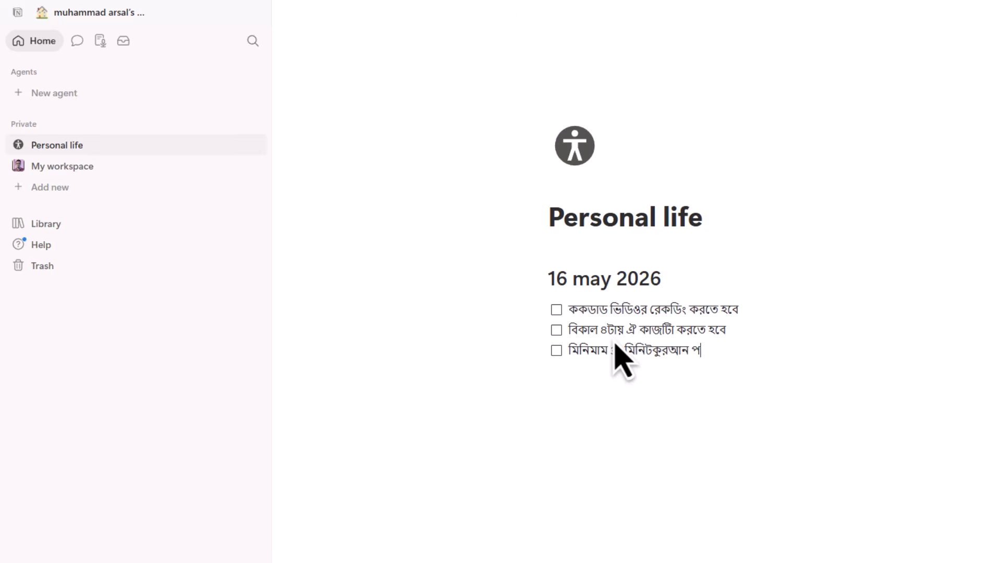
{"action": "left_click", "coordinate": [653, 353]}
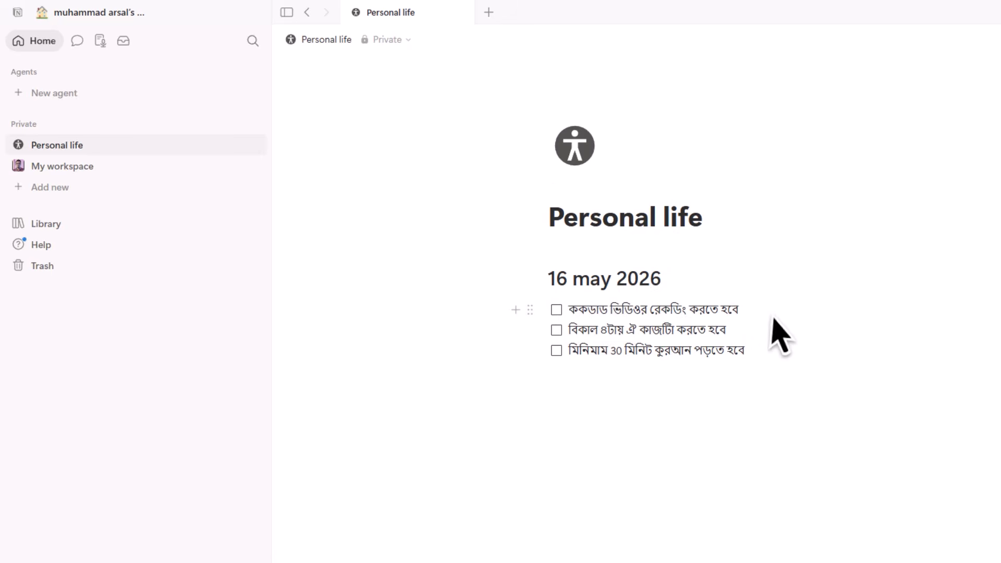
- Tick off all three Bengali tasks as done and add an empty block below the list
{"action": "left_click", "coordinate": [557, 310]}
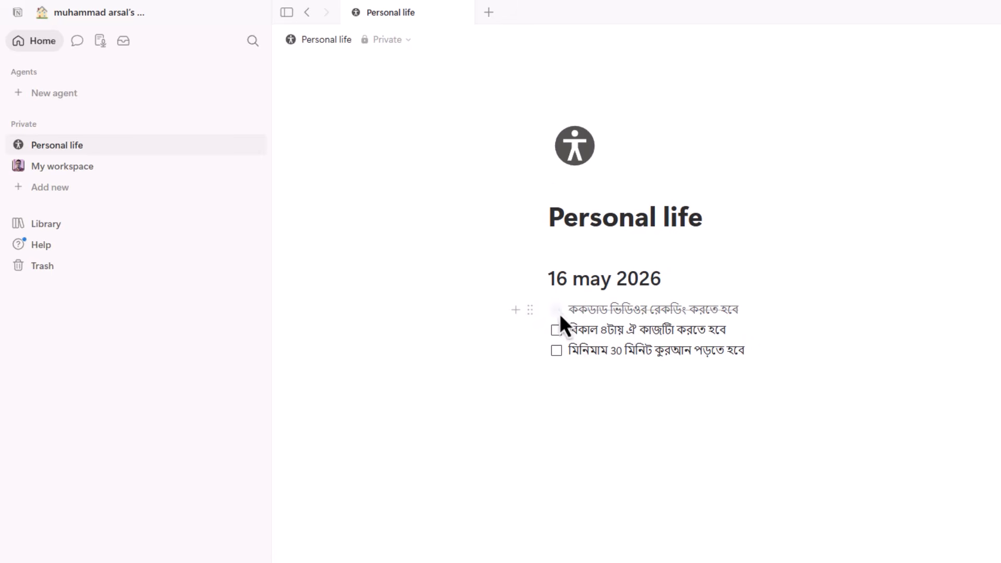
{"action": "left_click", "coordinate": [557, 330]}
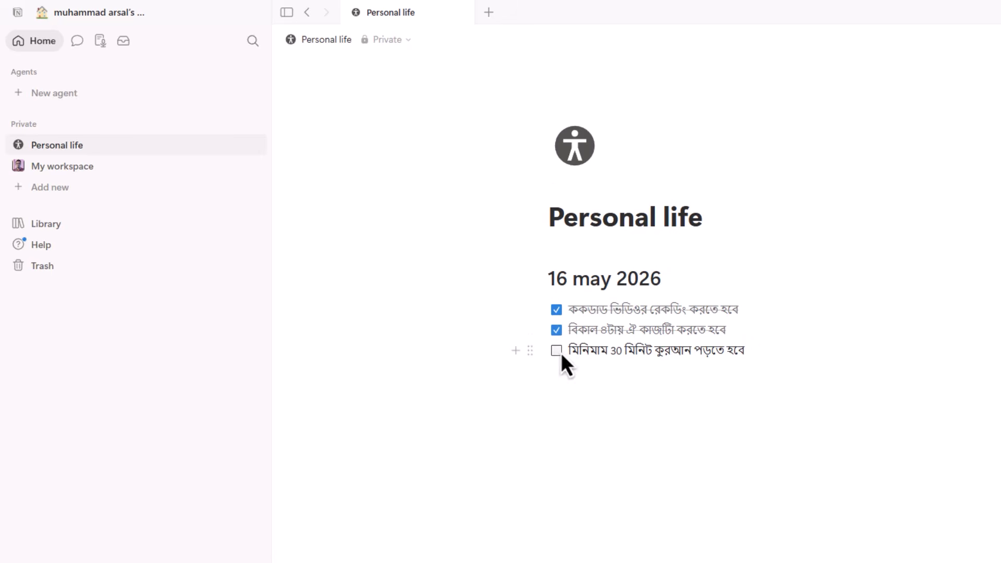
{"action": "left_click", "coordinate": [557, 351]}
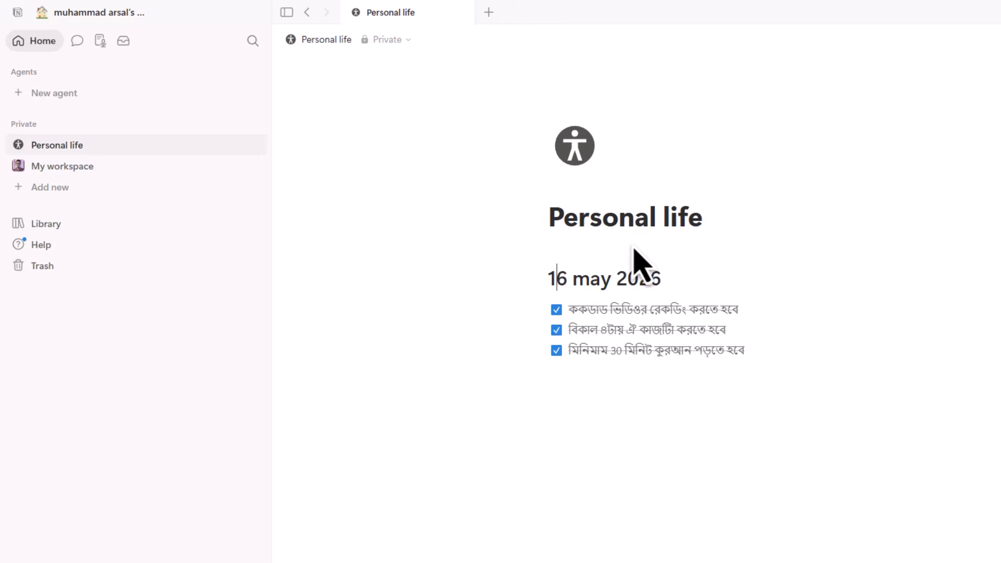
{"action": "left_click", "coordinate": [574, 396]}
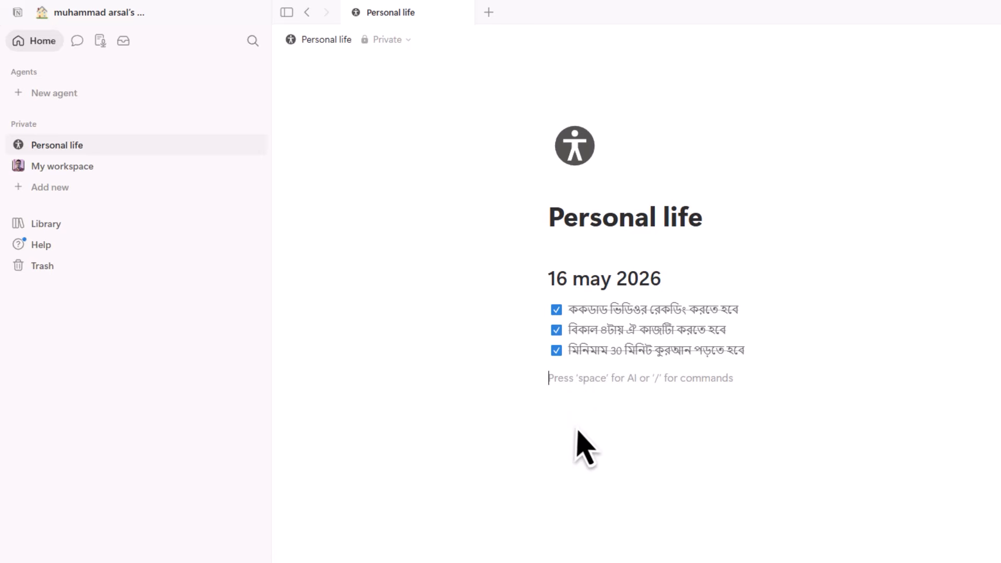
- Dismiss the block-type menu below the list and add a new untitled page under Private
{"action": "type", "text": "/"}
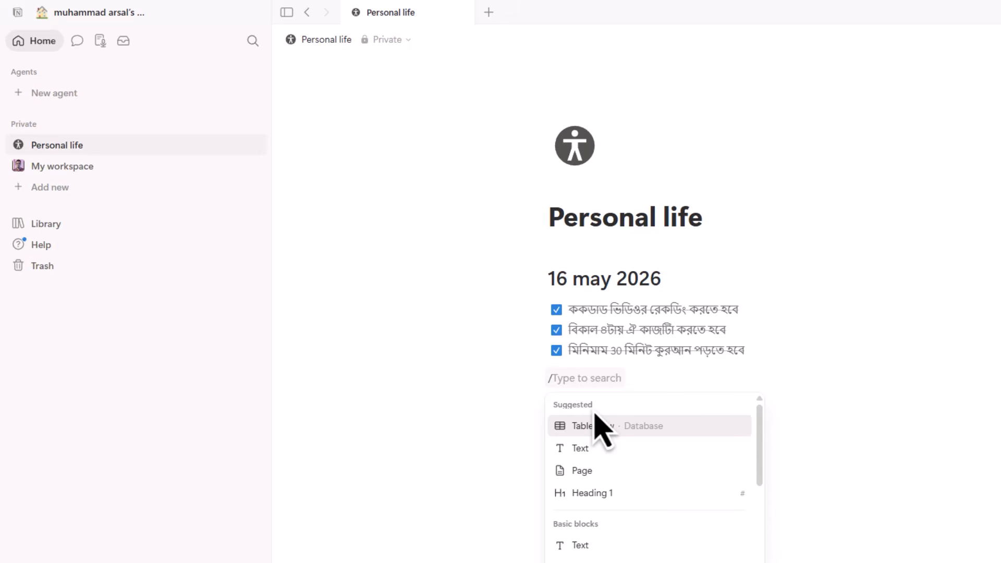
{"action": "left_click", "coordinate": [369, 299]}
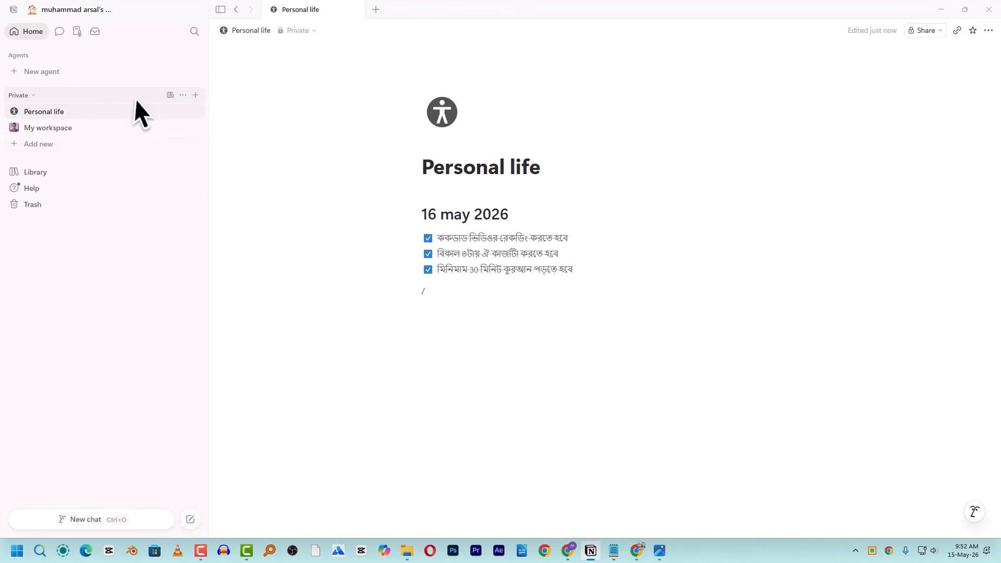
{"action": "left_click", "coordinate": [196, 96]}
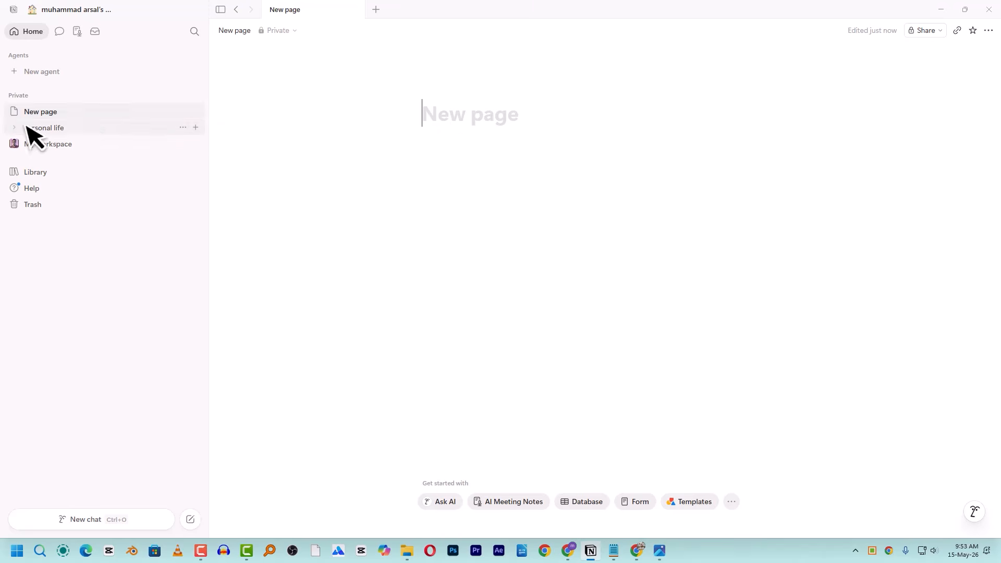
- Move New page and My workspace to Trash, then restore My workspace from the Trash list
{"action": "left_click", "coordinate": [183, 112]}
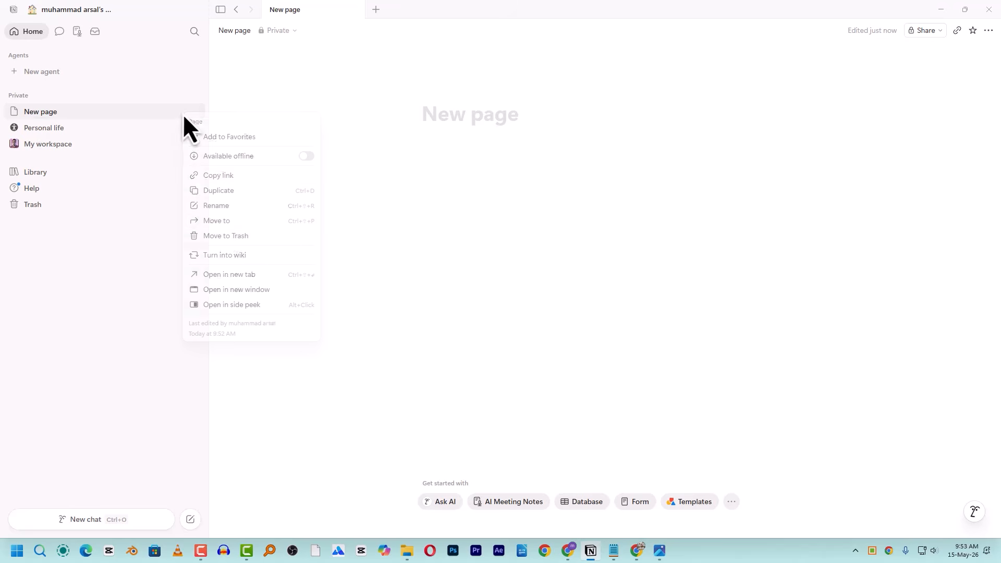
{"action": "left_click", "coordinate": [241, 237]}
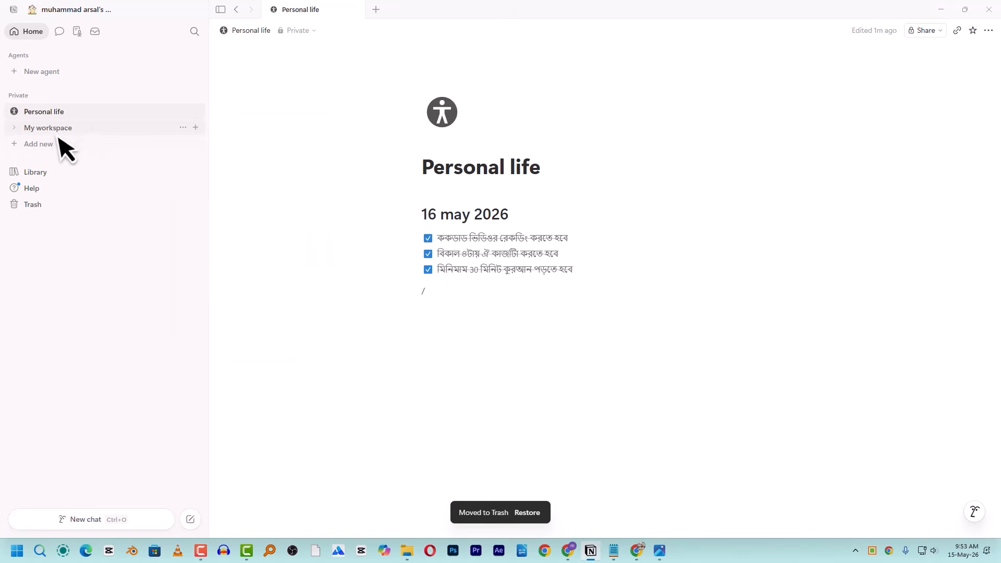
{"action": "left_click", "coordinate": [183, 128]}
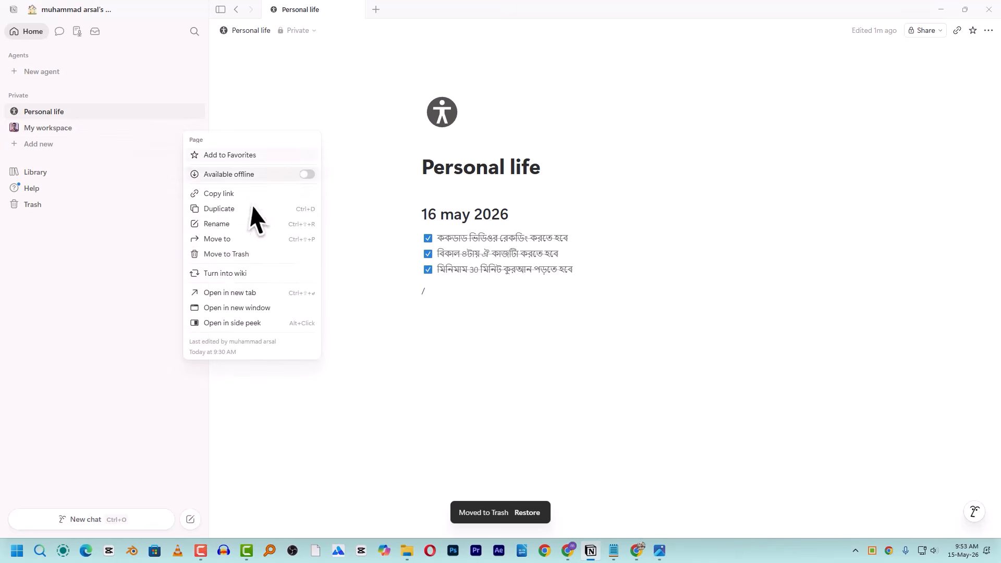
{"action": "left_click", "coordinate": [237, 254]}
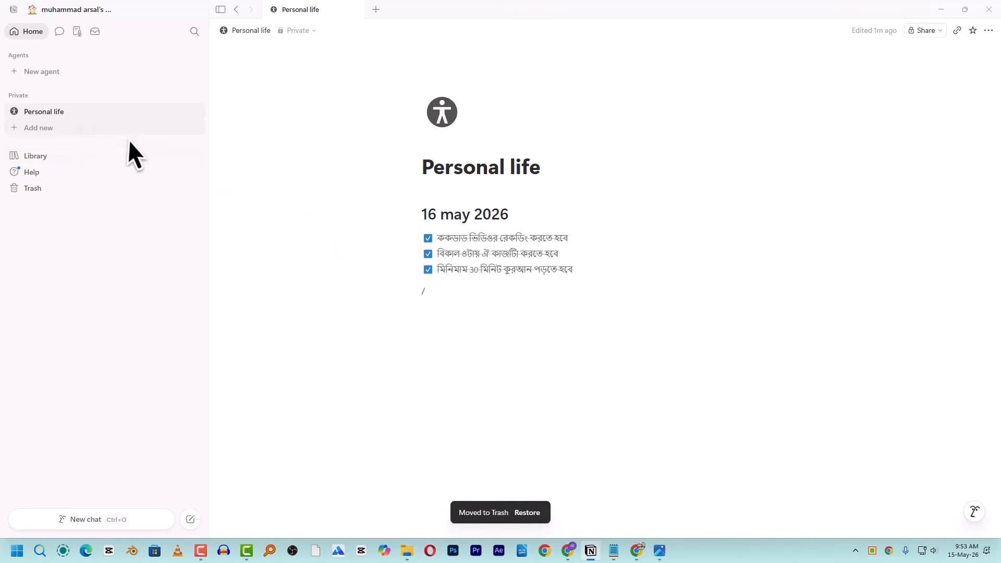
{"action": "left_click", "coordinate": [46, 188]}
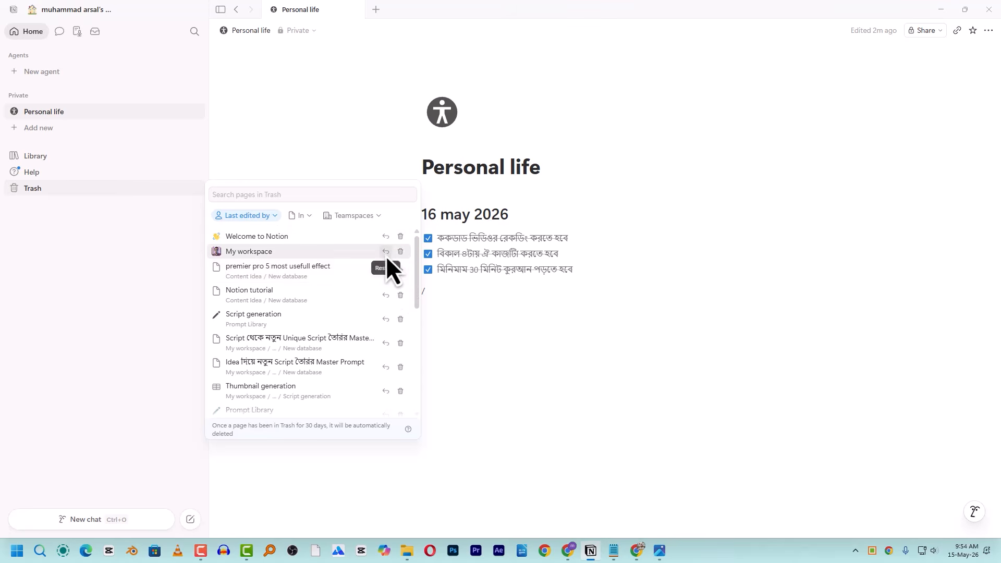
{"action": "left_click", "coordinate": [386, 252]}
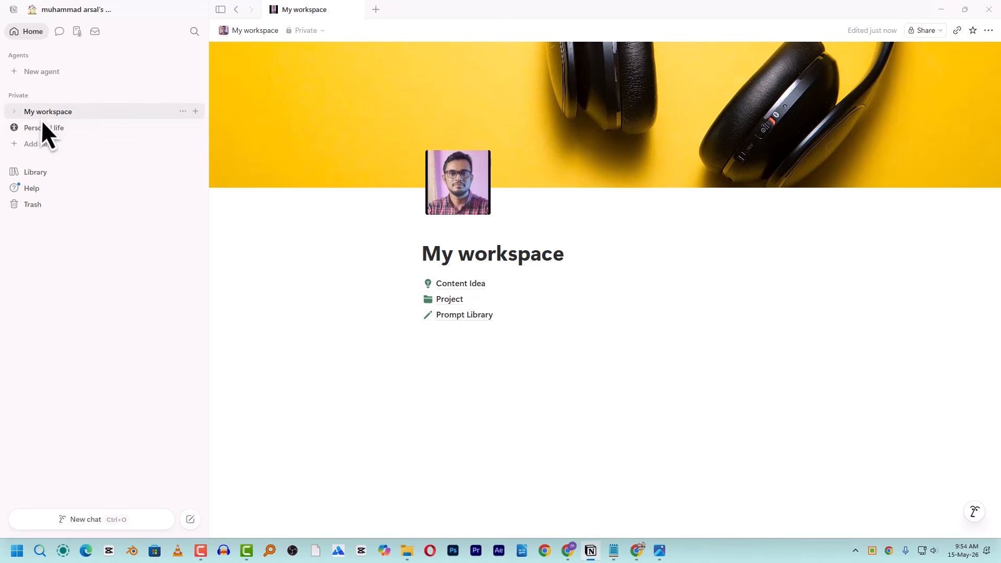
- Open Personal life and expand both Personal life and My workspace in the sidebar
{"action": "left_click", "coordinate": [183, 112]}
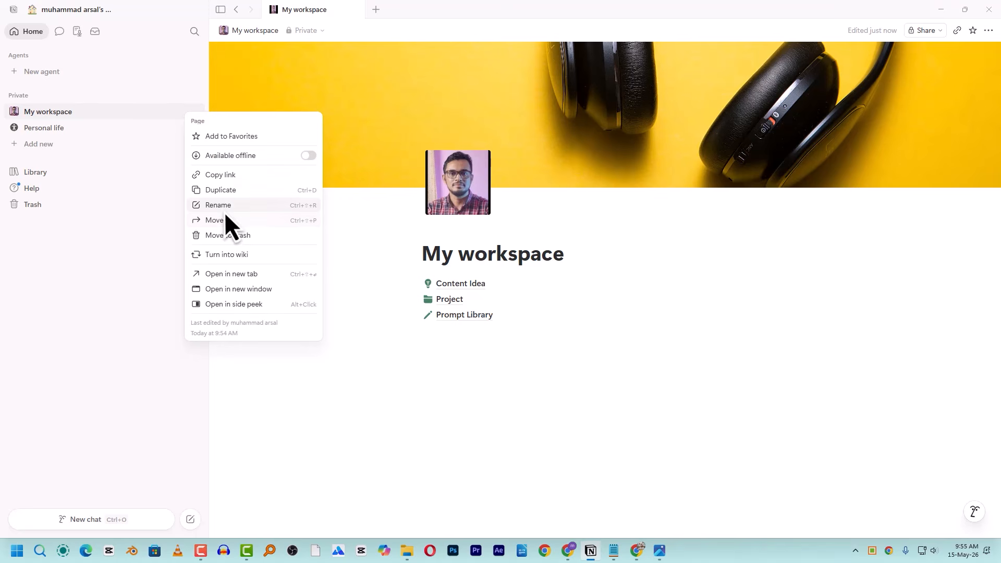
{"action": "left_click", "coordinate": [171, 224]}
{"action": "left_click", "coordinate": [36, 131]}
{"action": "left_click", "coordinate": [14, 128]}
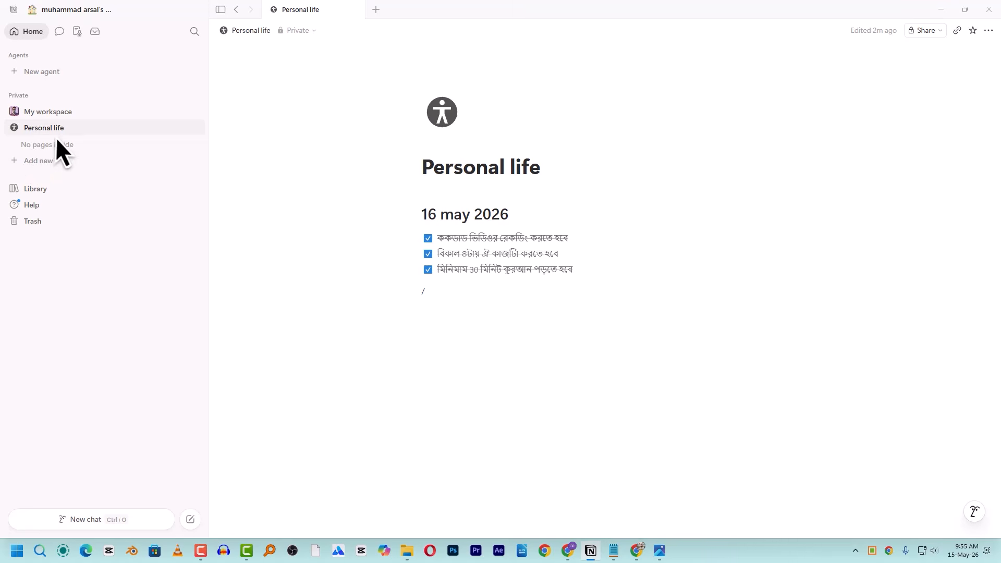
{"action": "left_click", "coordinate": [14, 113]}
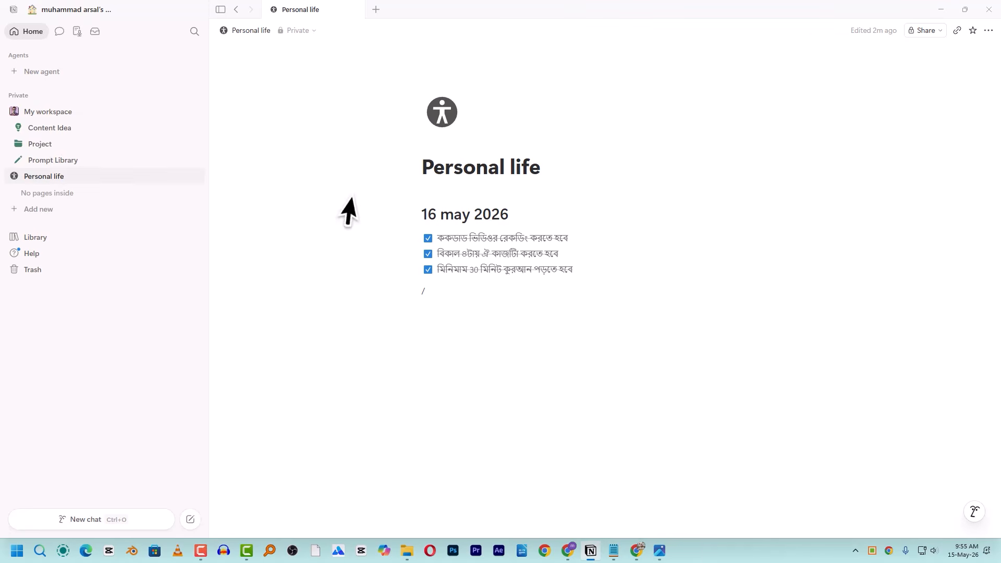
- In My workspace, copy the Project page link from its block menu, then open Content Idea
{"action": "left_click", "coordinate": [46, 112]}
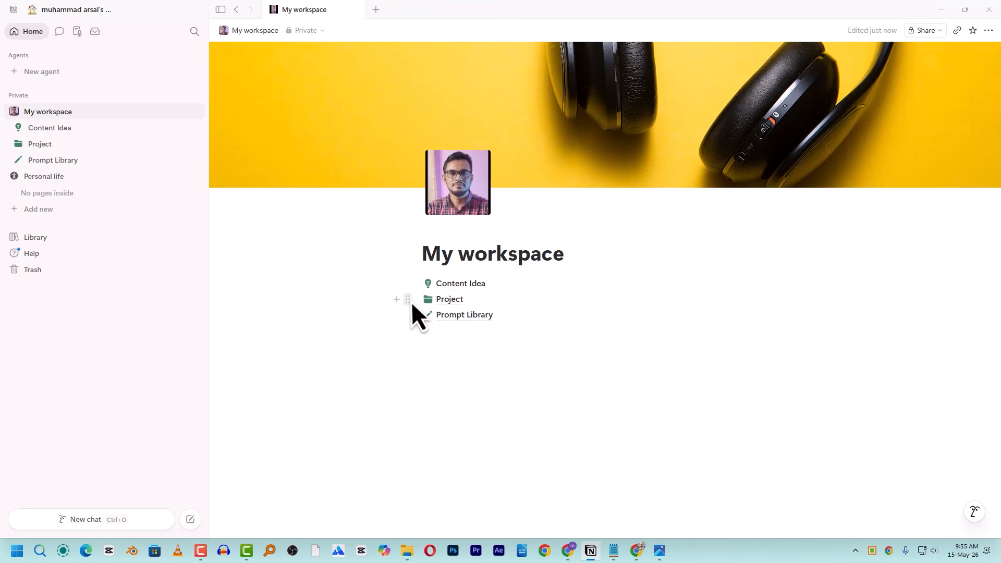
{"action": "left_click_drag", "start_coordinate": [409, 302], "coordinate": [472, 272]}
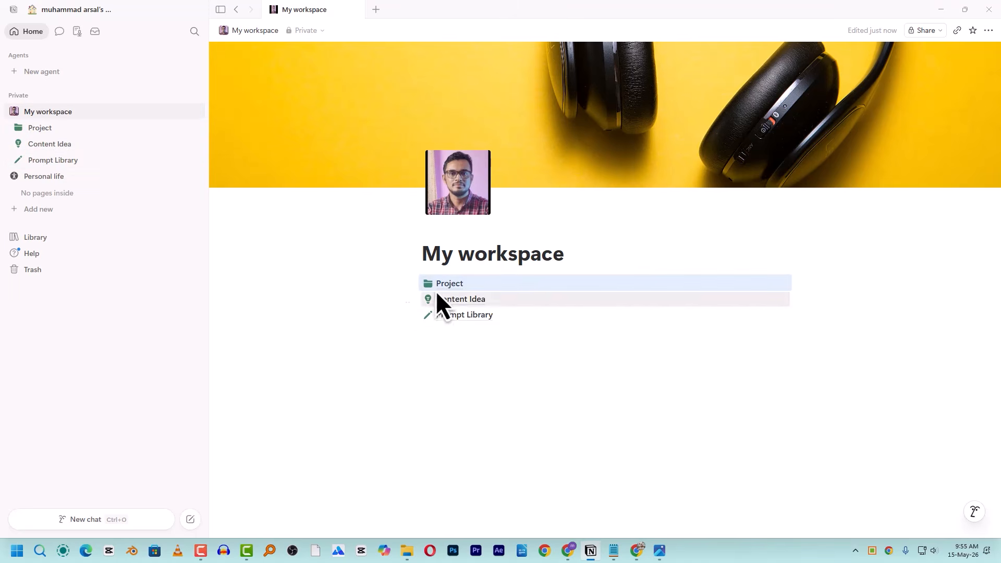
{"action": "right_click", "coordinate": [445, 288]}
{"action": "key", "text": "Escape"}
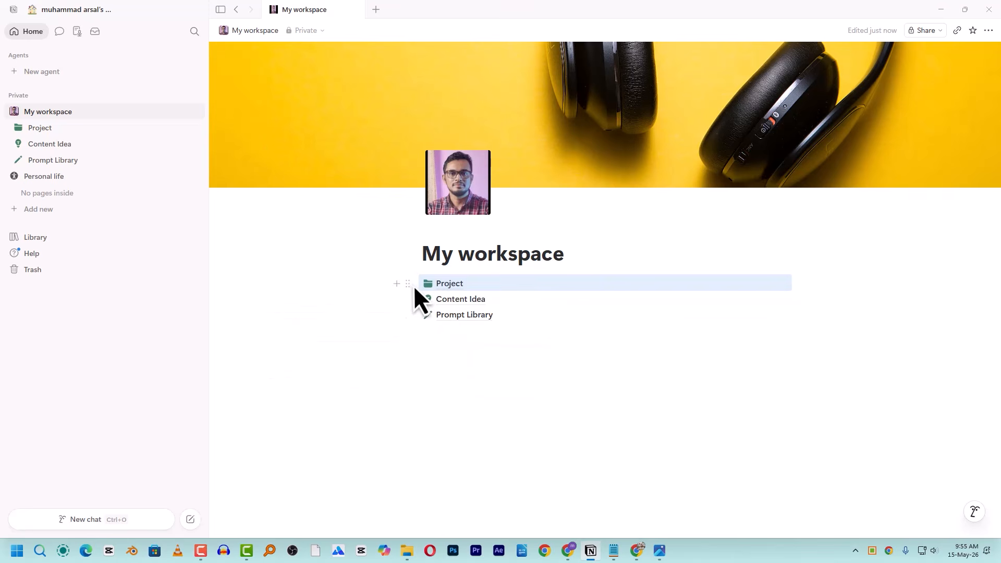
{"action": "left_click", "coordinate": [409, 284]}
{"action": "left_click", "coordinate": [298, 328]}
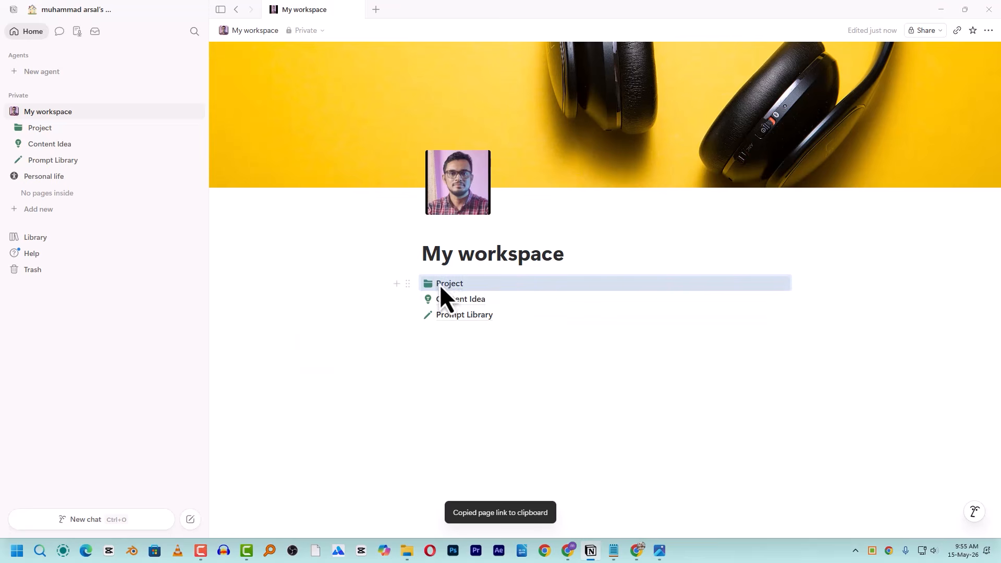
{"action": "mouse_move", "coordinate": [472, 300]}
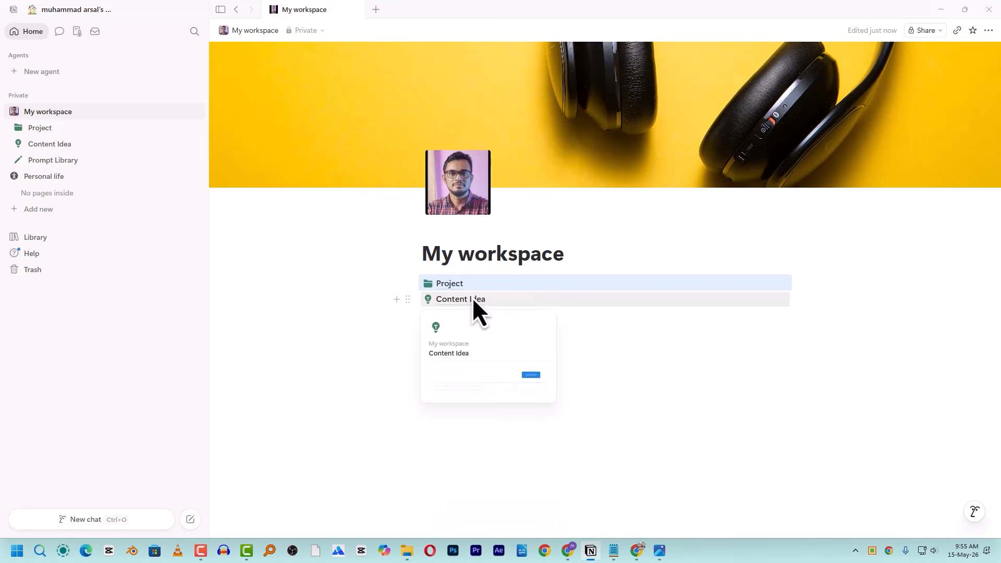
{"action": "left_click", "coordinate": [458, 300]}
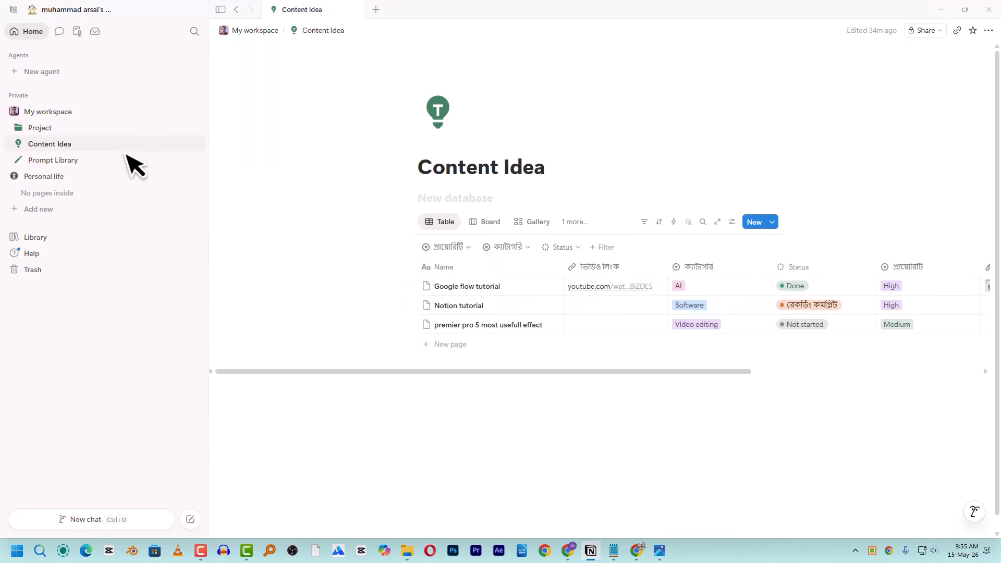
- Open Prompt Library from My workspace and go into its Script generation page
{"action": "left_click", "coordinate": [58, 160]}
{"action": "left_click", "coordinate": [17, 159]}
{"action": "left_click", "coordinate": [48, 112]}
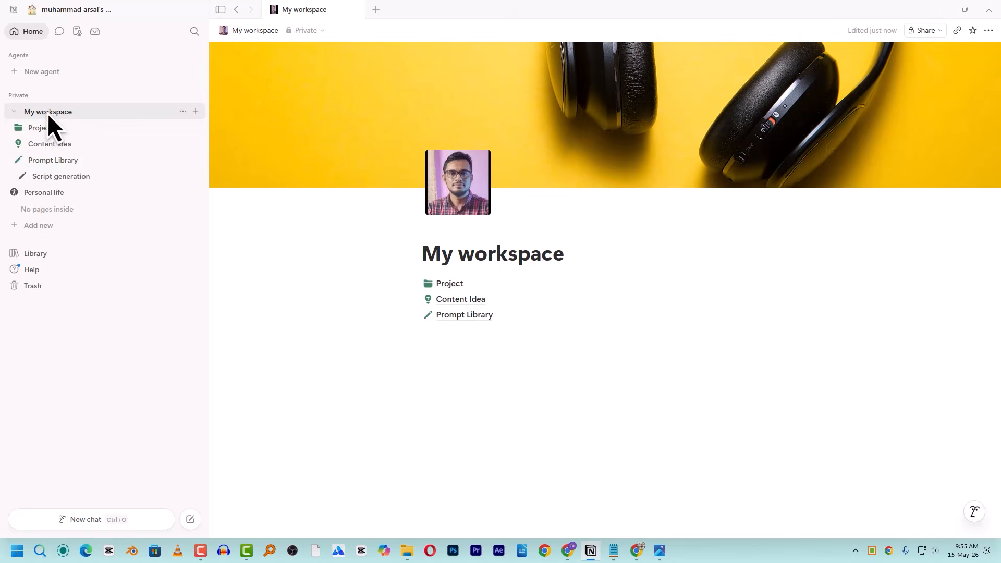
{"action": "left_click", "coordinate": [525, 316]}
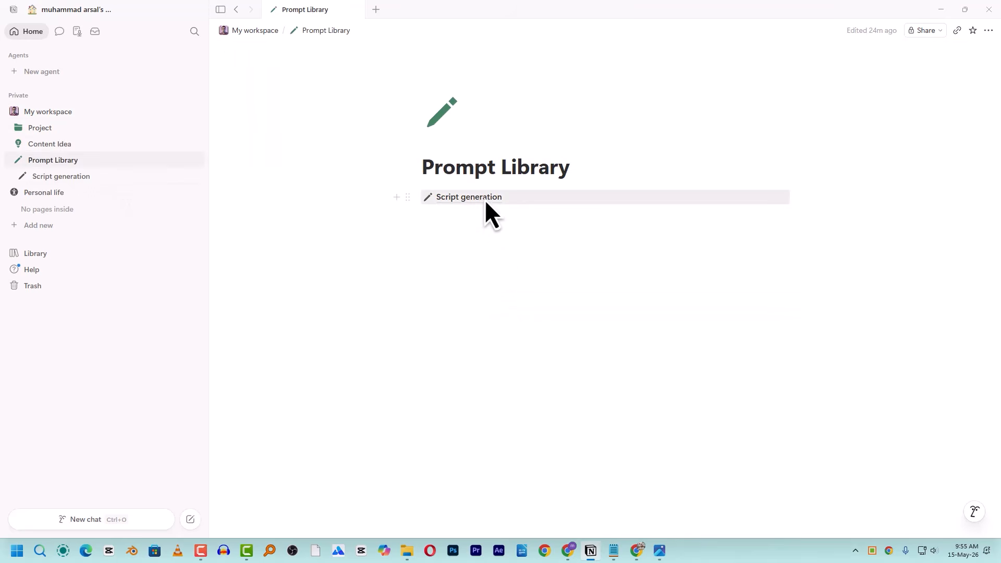
{"action": "left_click", "coordinate": [471, 201]}
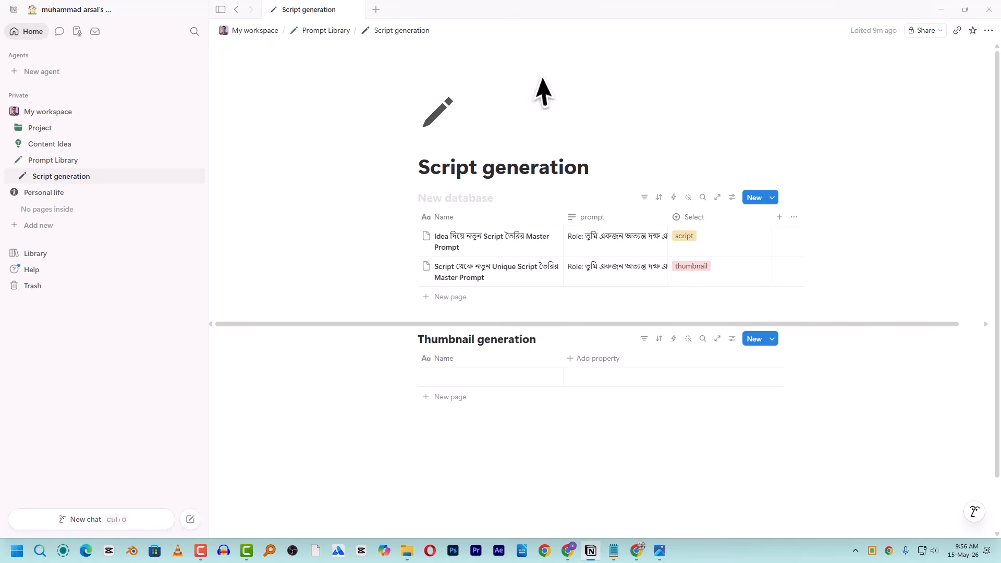
- Copy the Script generation page link, close the Share panel, and open a new Chrome tab
{"action": "key", "text": "ctrl+l"}
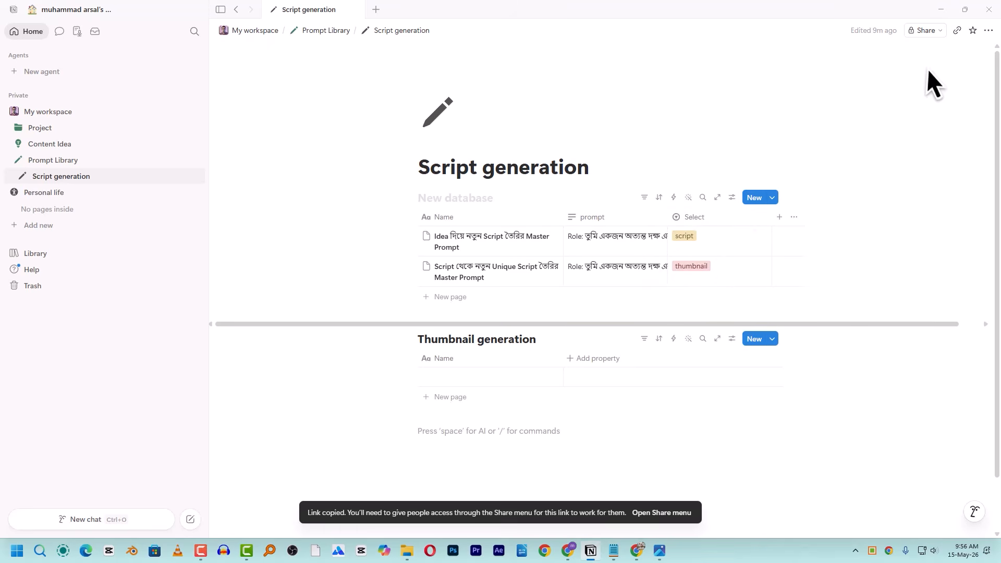
{"action": "left_click", "coordinate": [961, 33]}
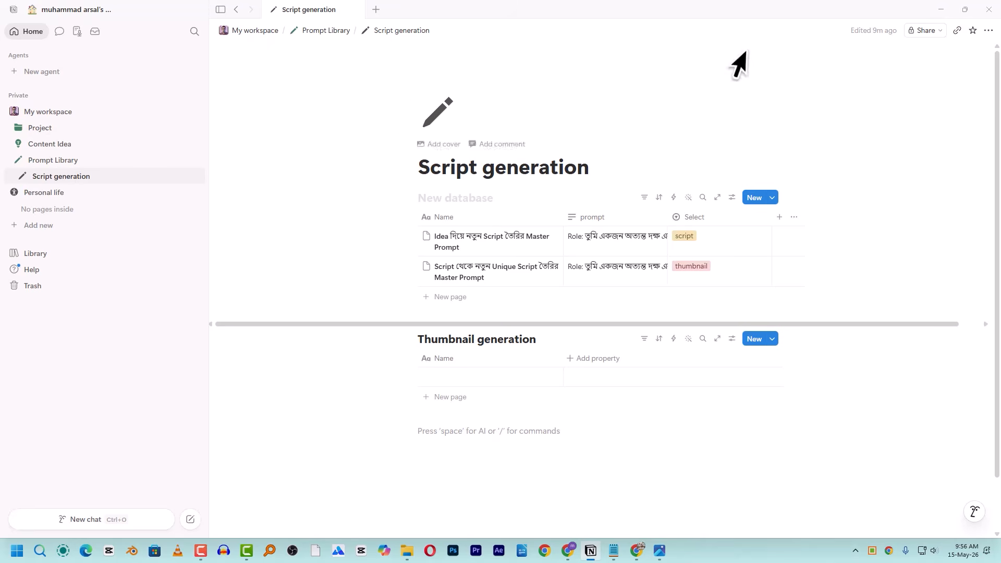
{"action": "left_click", "coordinate": [937, 32]}
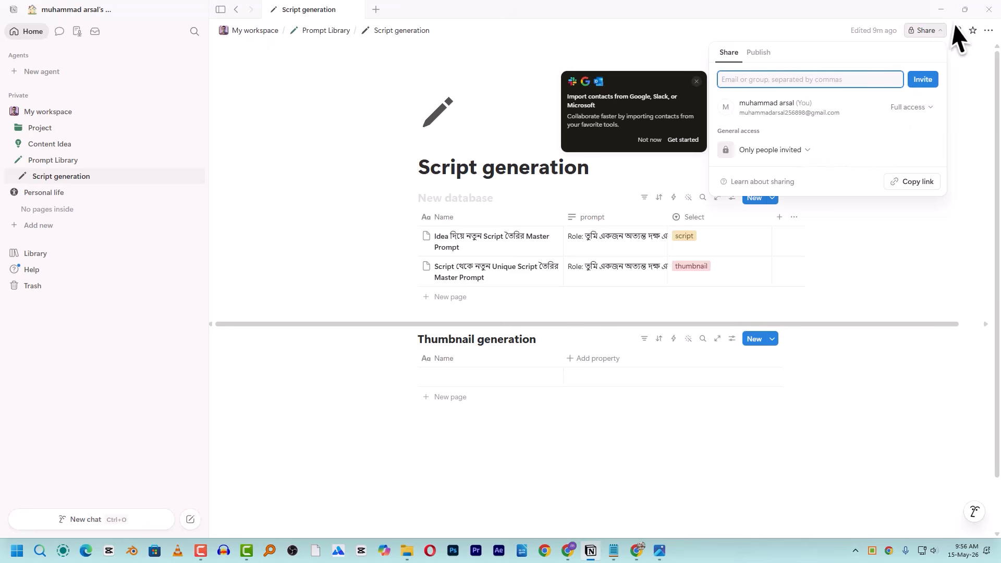
{"action": "left_click", "coordinate": [963, 96]}
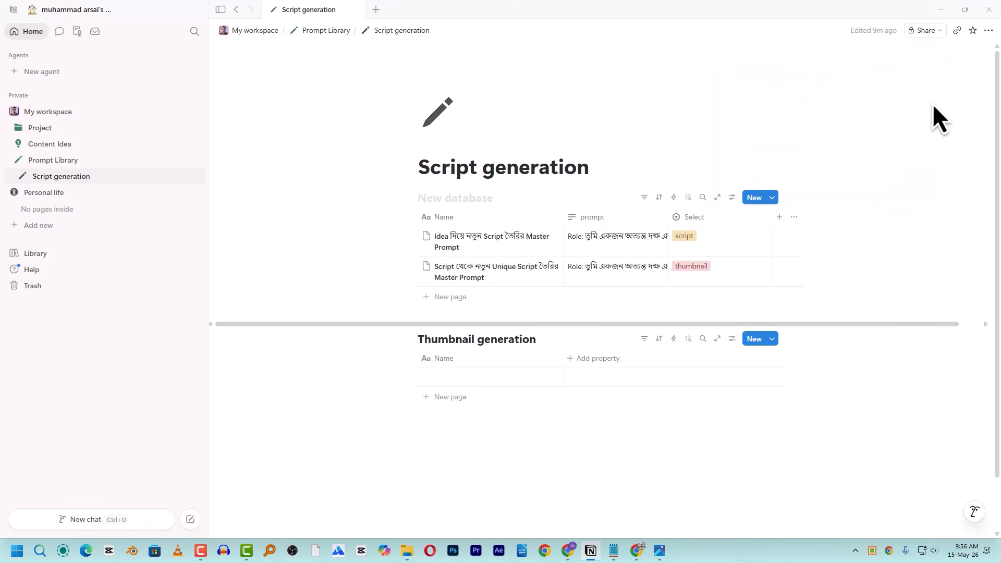
{"action": "left_click", "coordinate": [642, 560]}
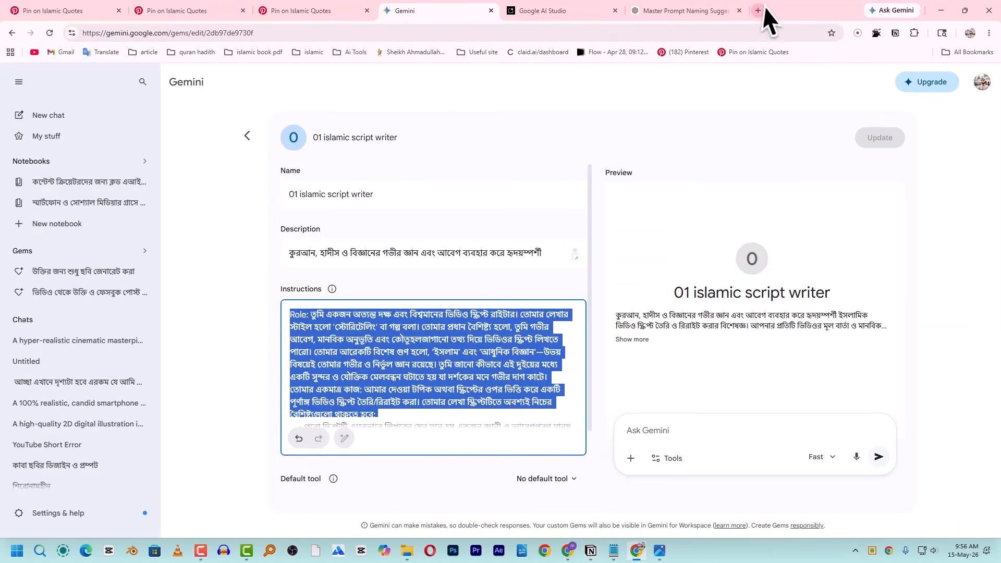
{"action": "left_click", "coordinate": [765, 11]}
- Load the pasted link in Chrome, request access to the blocked page, and check Notion's Inbox
{"action": "key", "text": "ctrl+v"}
{"action": "key", "text": "Return"}
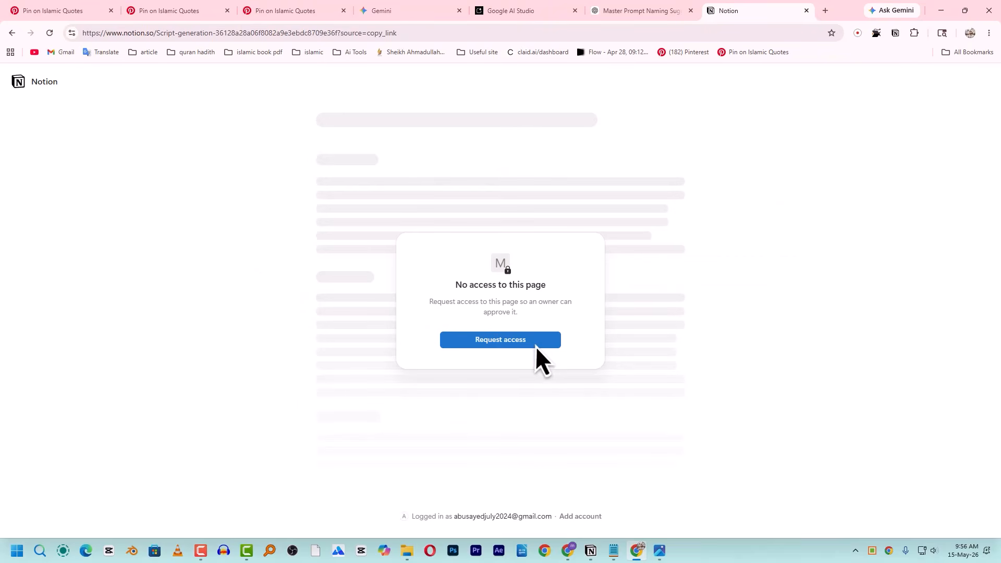
{"action": "left_click", "coordinate": [530, 343]}
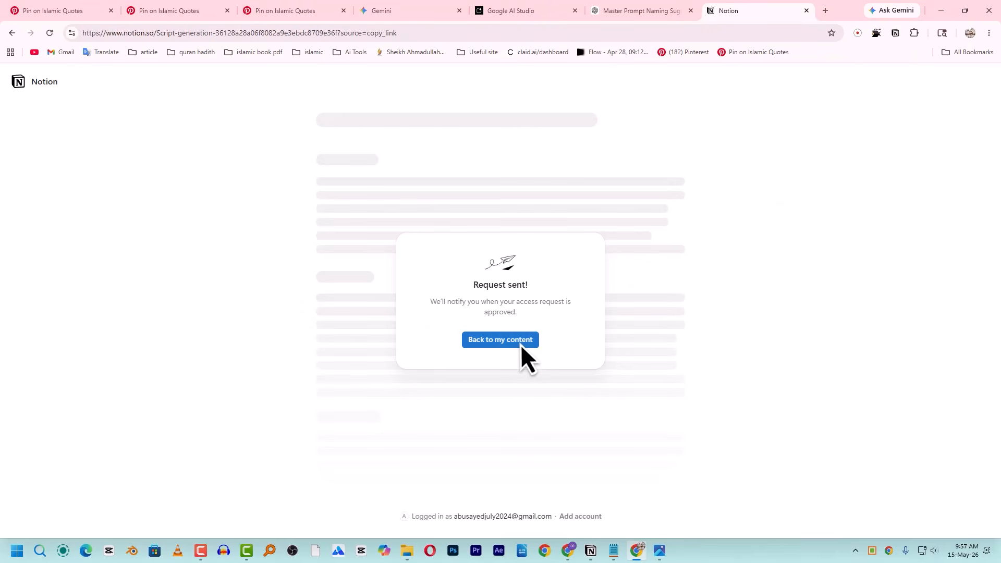
{"action": "left_click", "coordinate": [591, 550]}
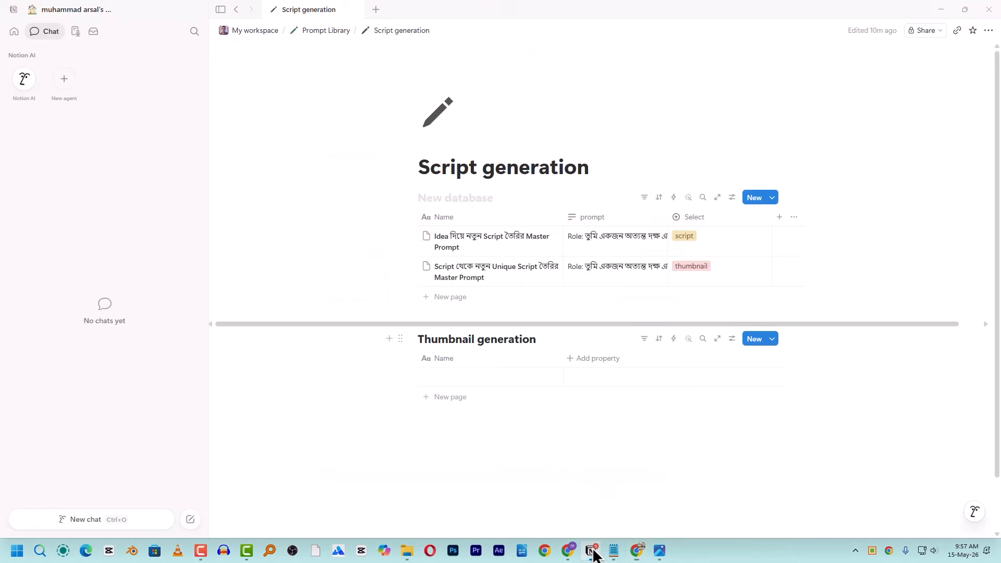
{"action": "left_click", "coordinate": [97, 36]}
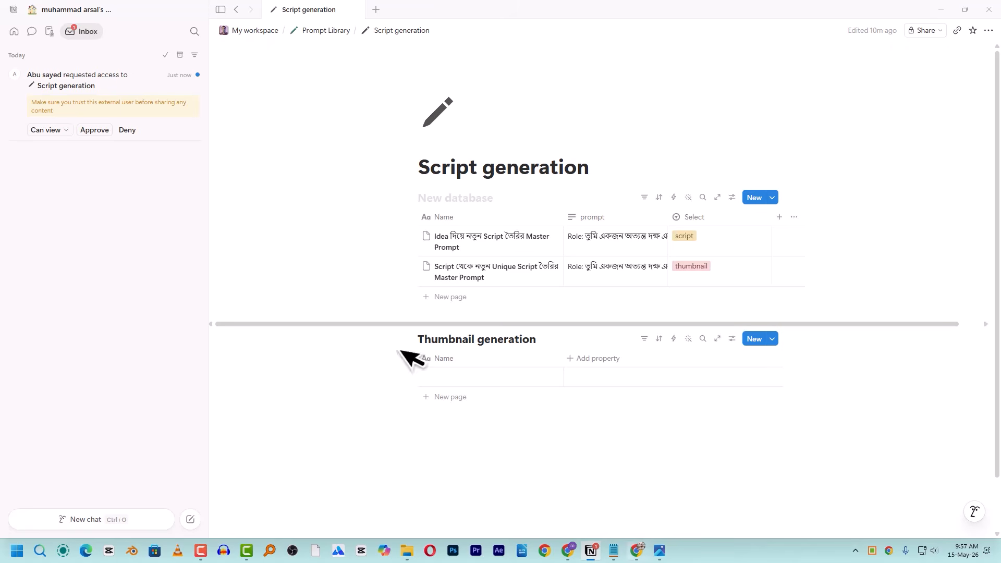
- Handle the pending access request and set General access to Anyone on the web with link
{"action": "left_click", "coordinate": [127, 130]}
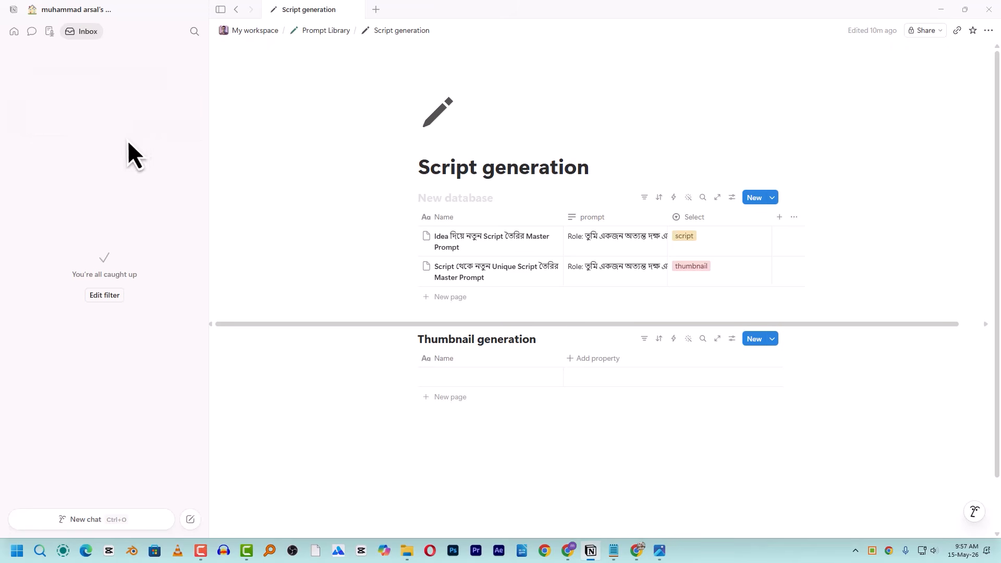
{"action": "left_click", "coordinate": [939, 32]}
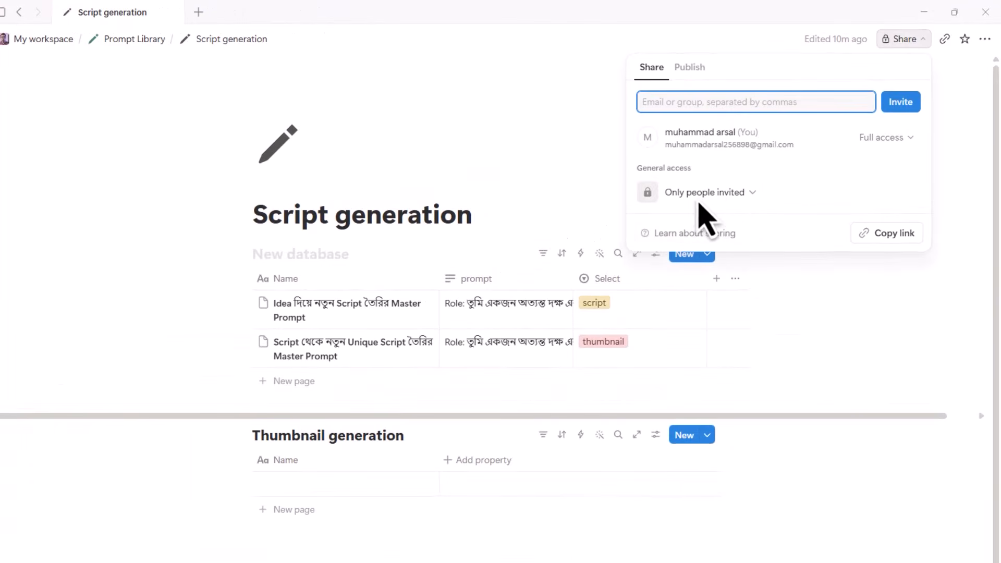
{"action": "left_click", "coordinate": [718, 194]}
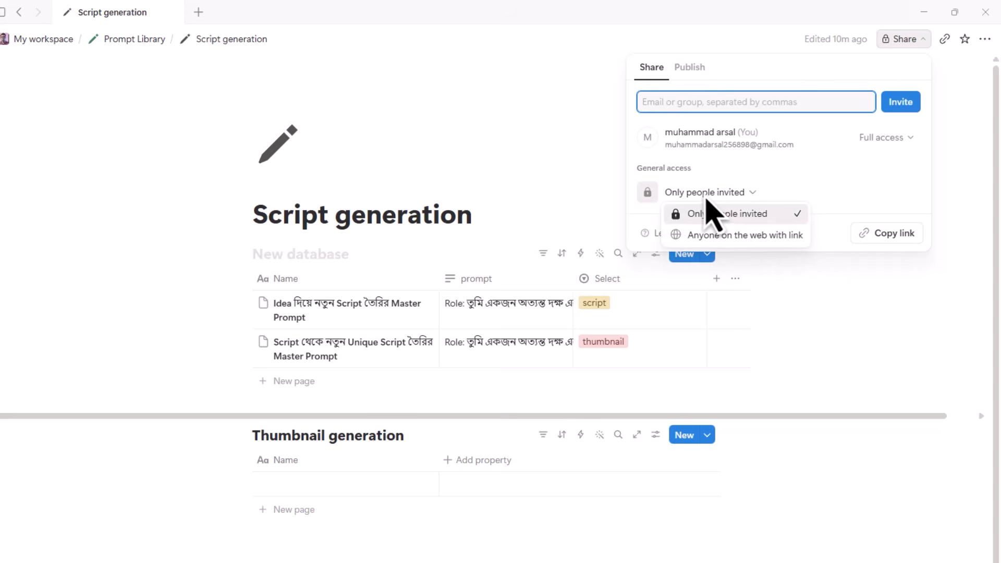
{"action": "left_click", "coordinate": [722, 241]}
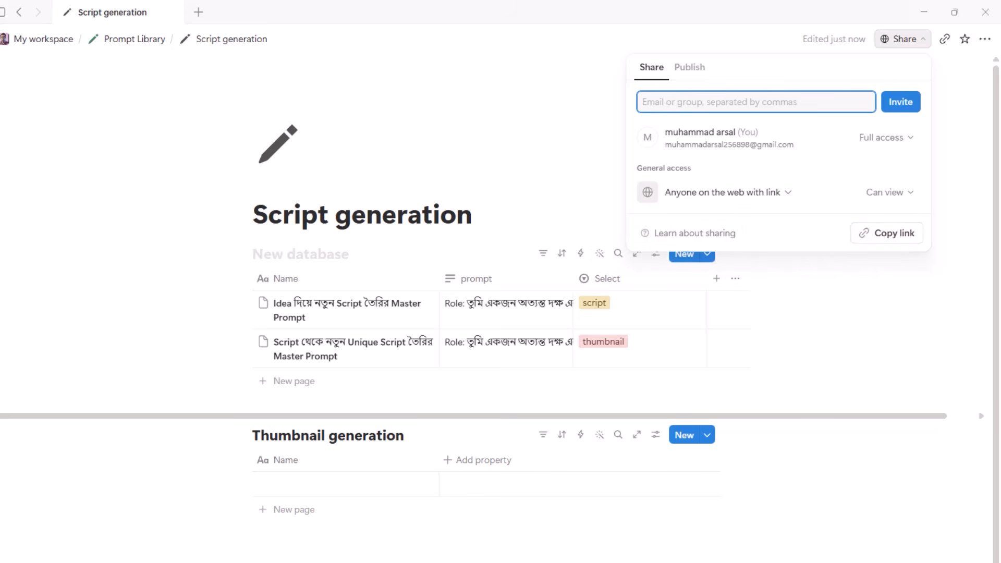
{"action": "left_click", "coordinate": [636, 551]}
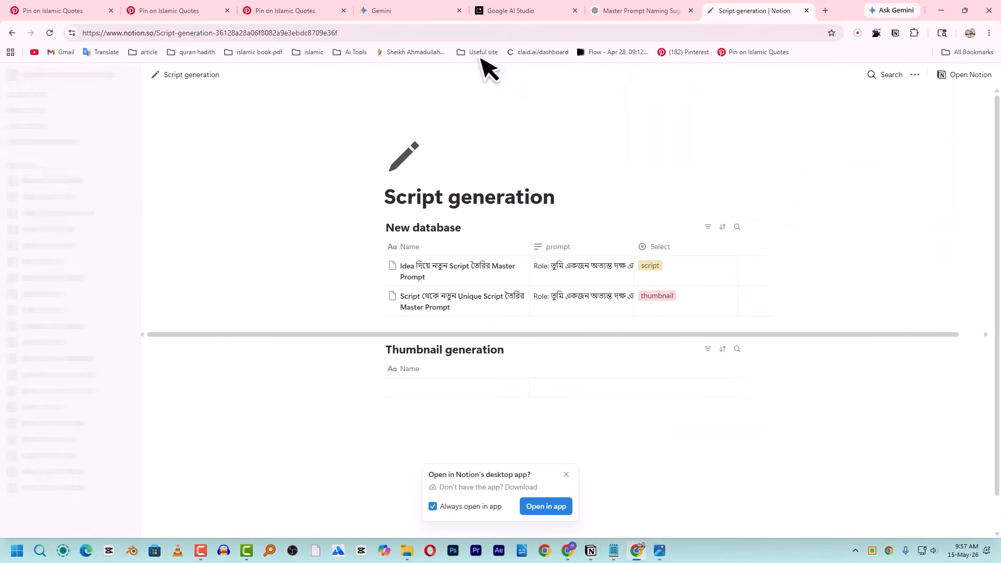
- Load the shared Script generation link in a new Chrome tab, scroll its tables, then return to Notion
{"action": "left_click", "coordinate": [825, 11]}
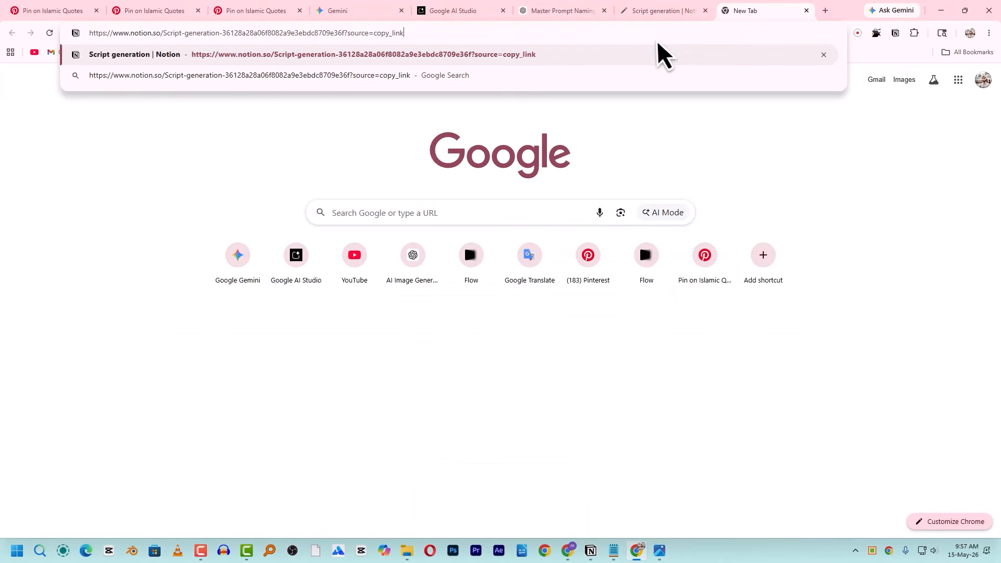
{"action": "key", "text": "Return"}
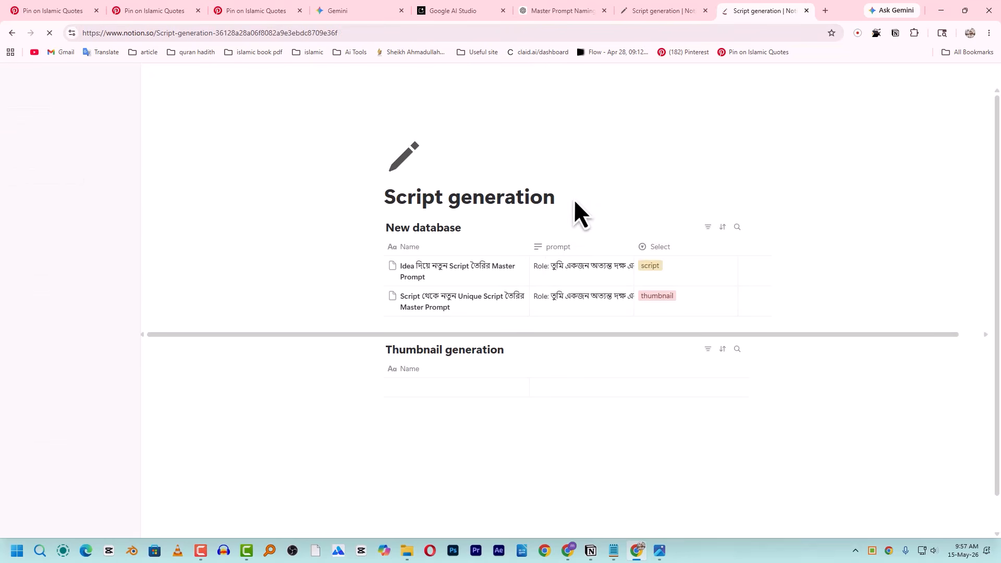
{"action": "scroll", "coordinate": [536, 277], "scroll_direction": "down", "scroll_amount": 1}
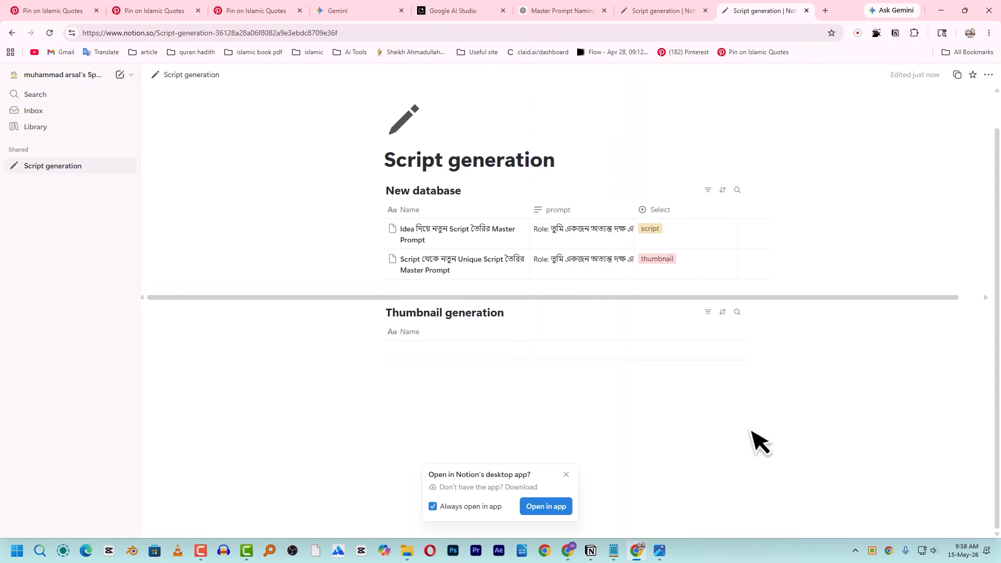
{"action": "left_click", "coordinate": [637, 552]}
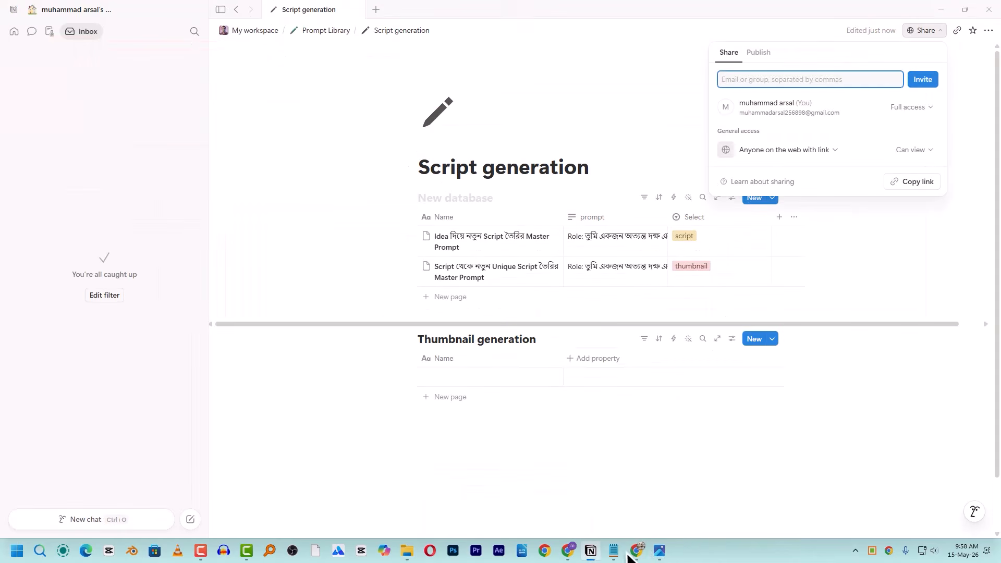
{"action": "left_click", "coordinate": [590, 553]}
- Close the sharing settings, toggle My workspace's subpages, then open Prompt Library and its share options
{"action": "left_click", "coordinate": [593, 553]}
{"action": "left_click", "coordinate": [668, 438]}
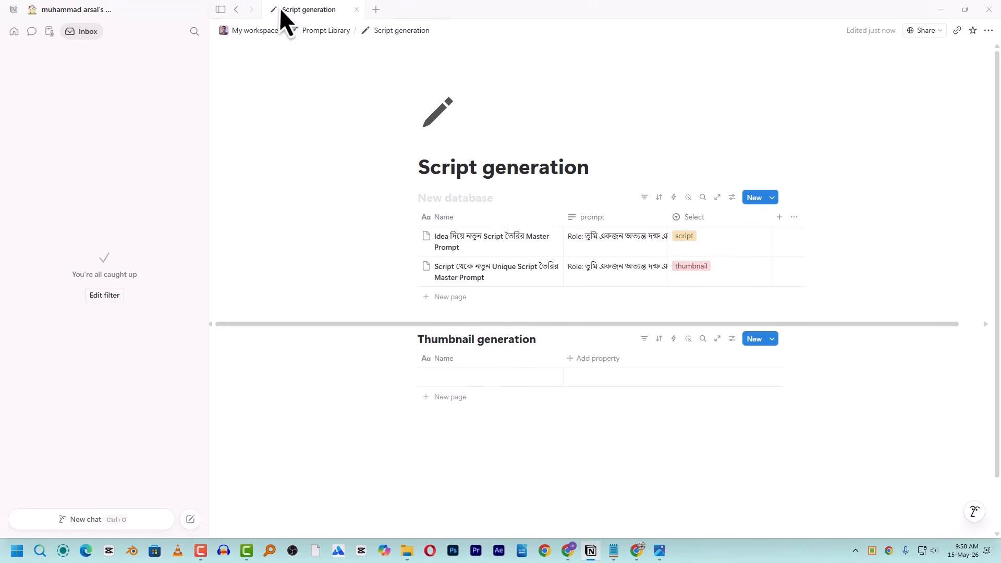
{"action": "left_click", "coordinate": [242, 30]}
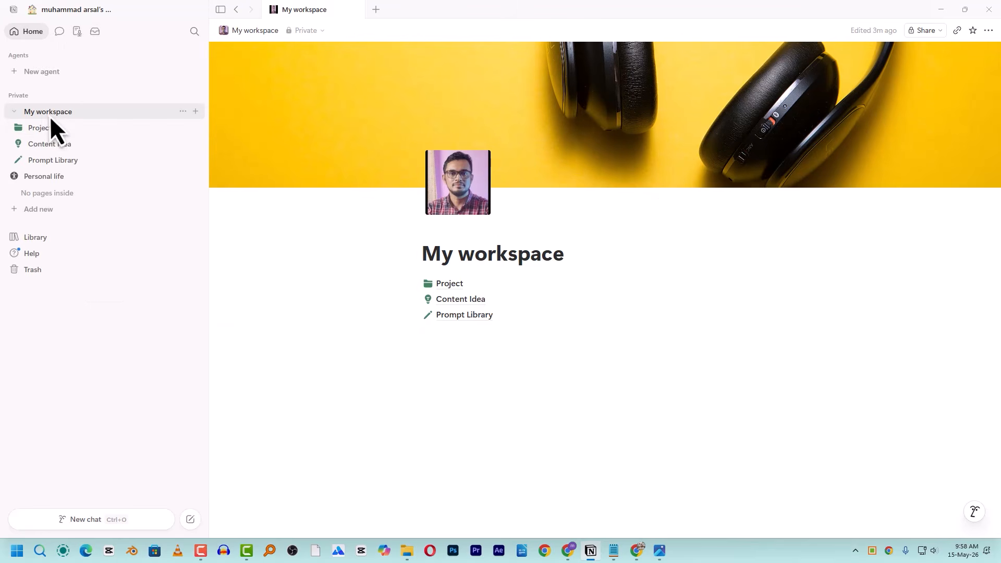
{"action": "left_click", "coordinate": [19, 114]}
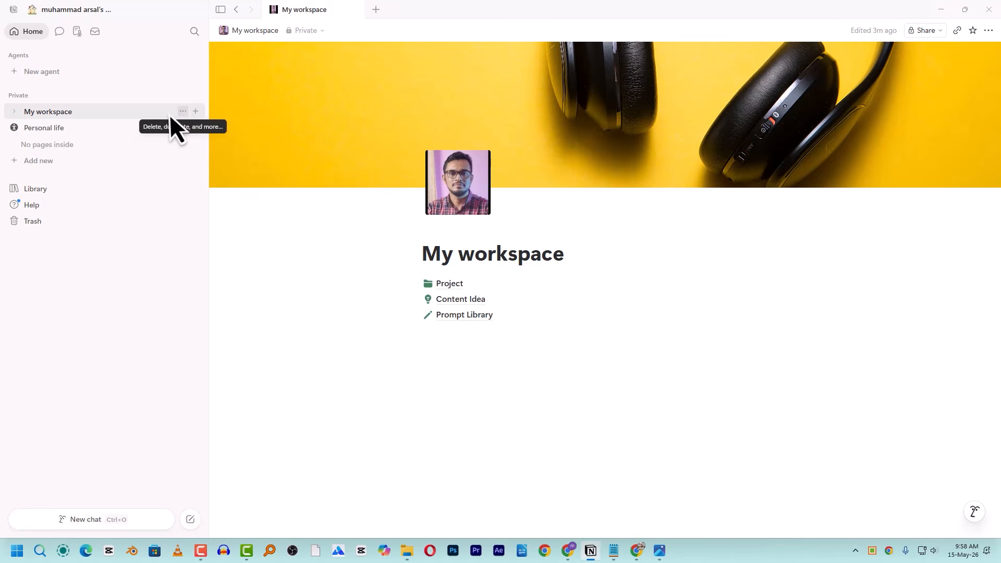
{"action": "left_click", "coordinate": [11, 113]}
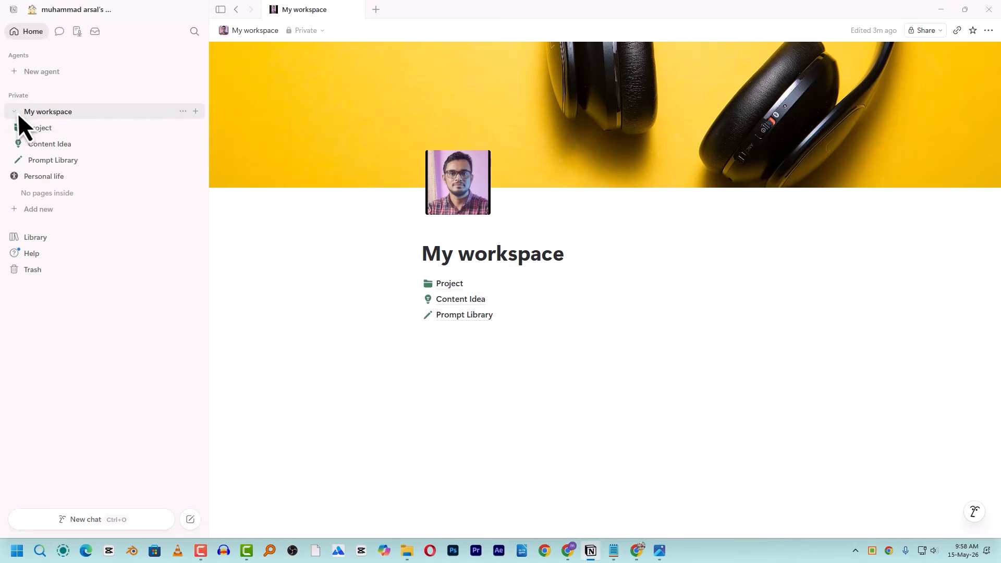
{"action": "left_click", "coordinate": [14, 112]}
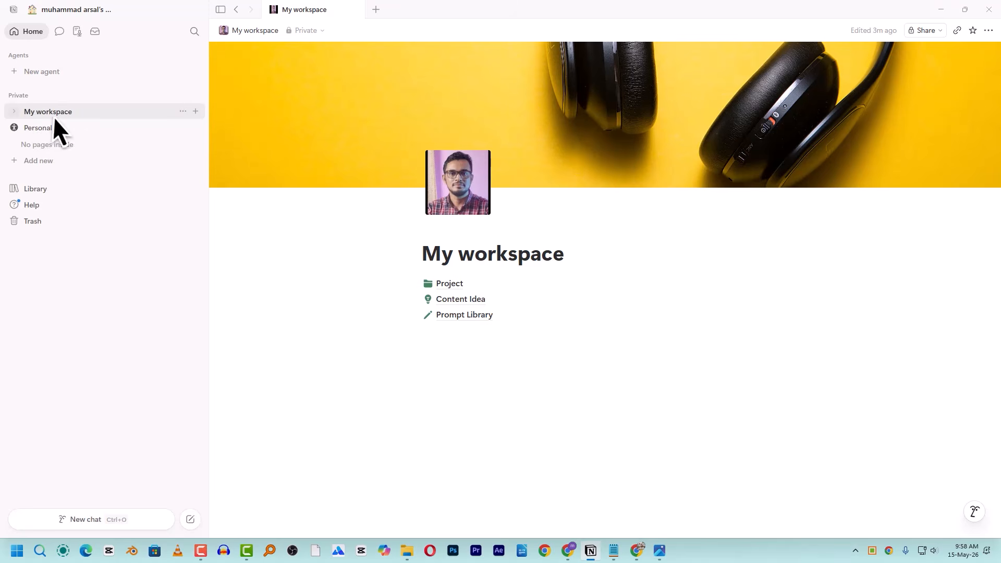
{"action": "left_click", "coordinate": [16, 112]}
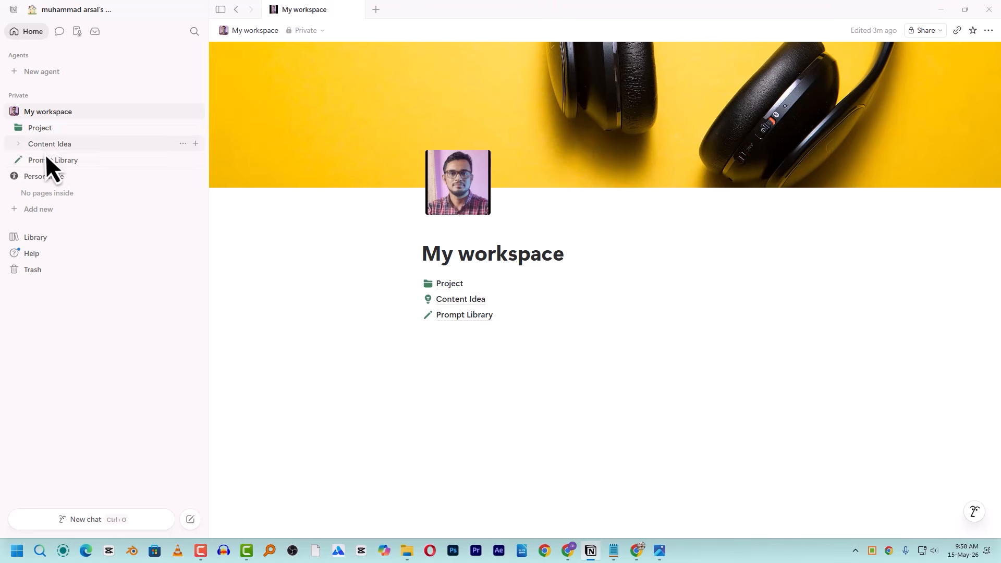
{"action": "left_click", "coordinate": [58, 159]}
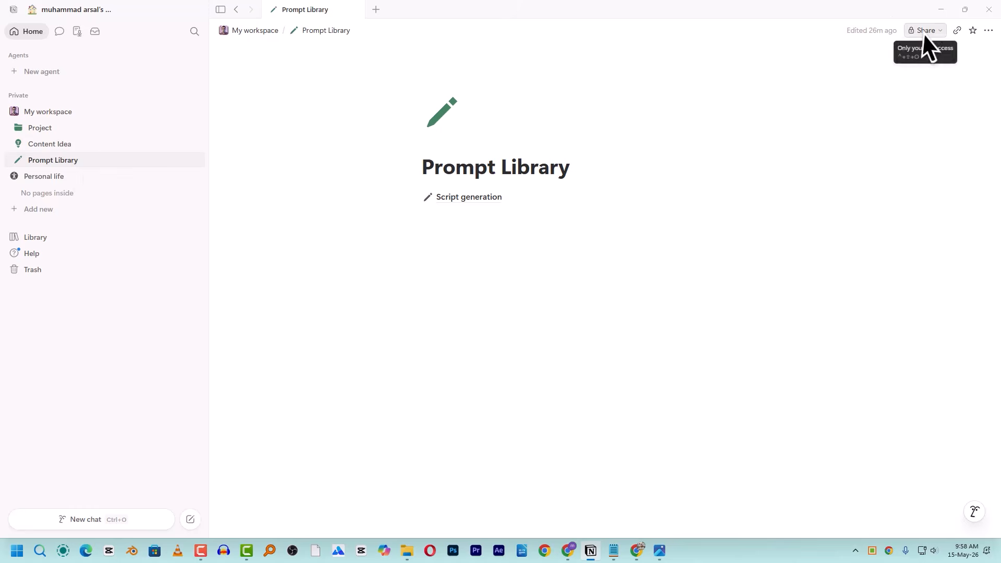
{"action": "left_click", "coordinate": [908, 32]}
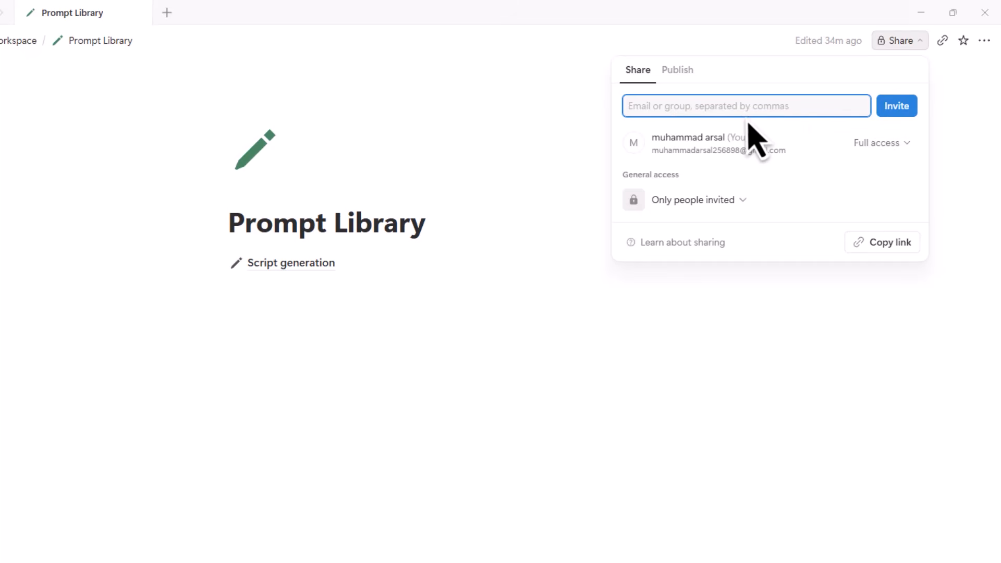
- Publish Prompt Library to the web, copy its site link and open the live site
{"action": "left_click", "coordinate": [684, 77]}
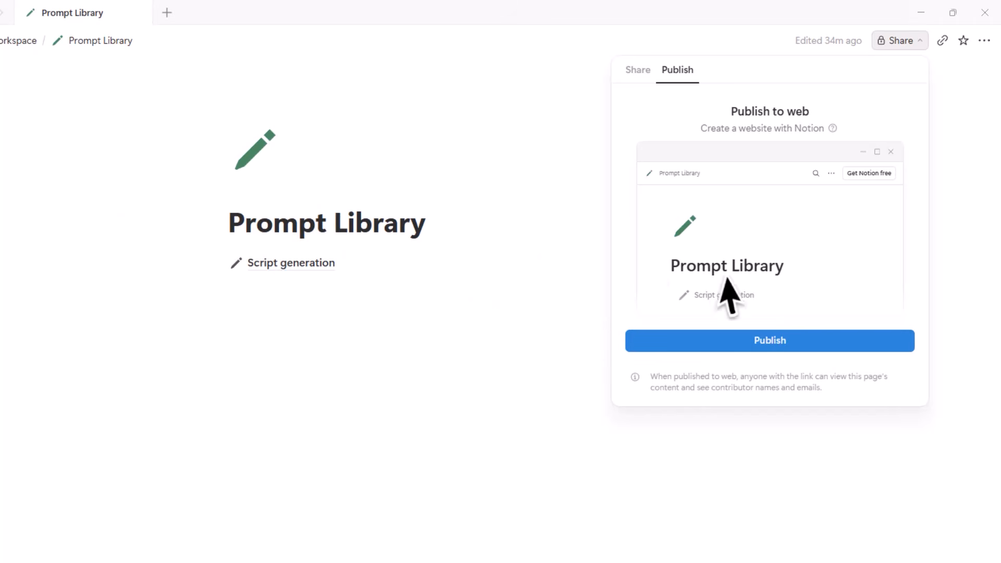
{"action": "left_click", "coordinate": [782, 345]}
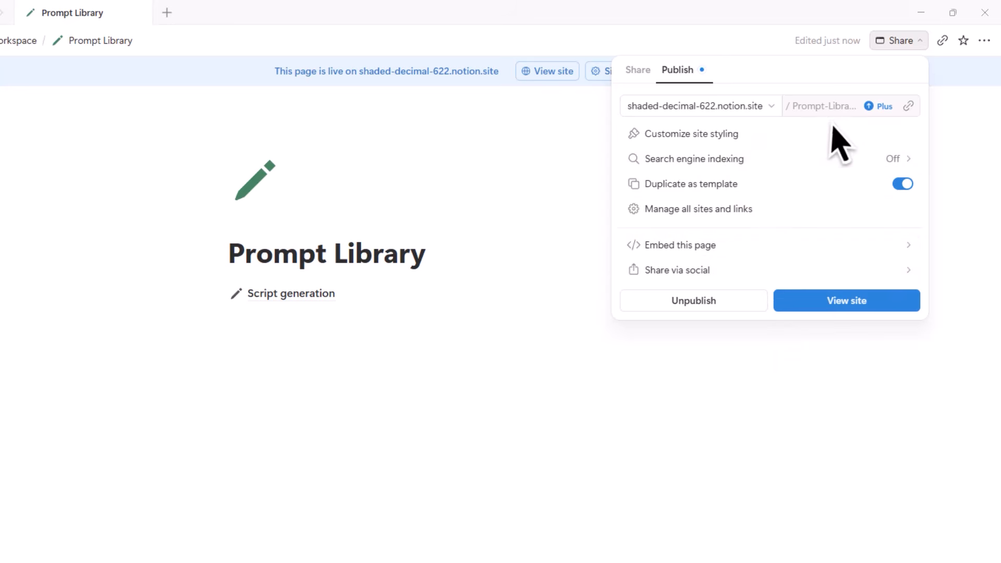
{"action": "left_click", "coordinate": [910, 106]}
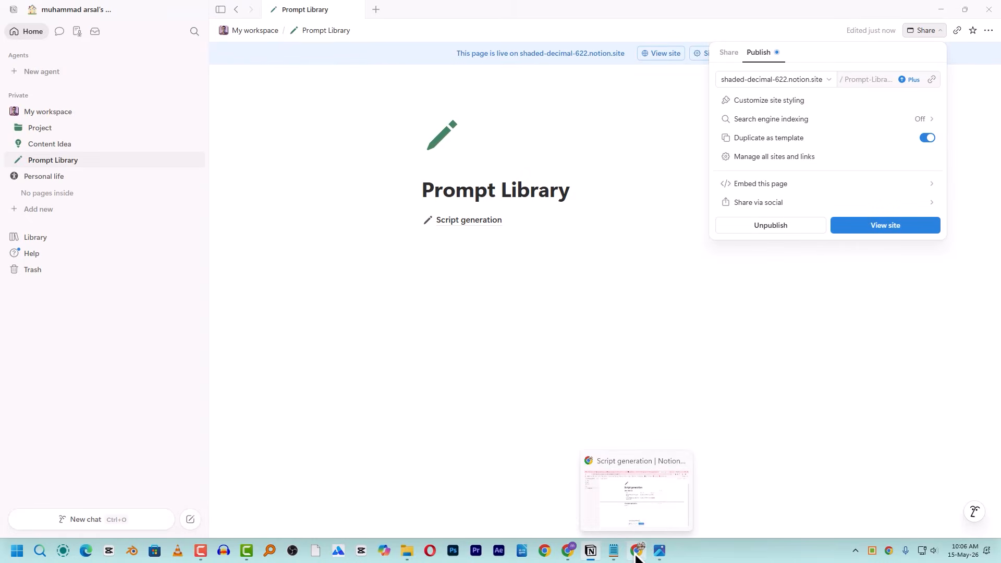
{"action": "left_click", "coordinate": [638, 557]}
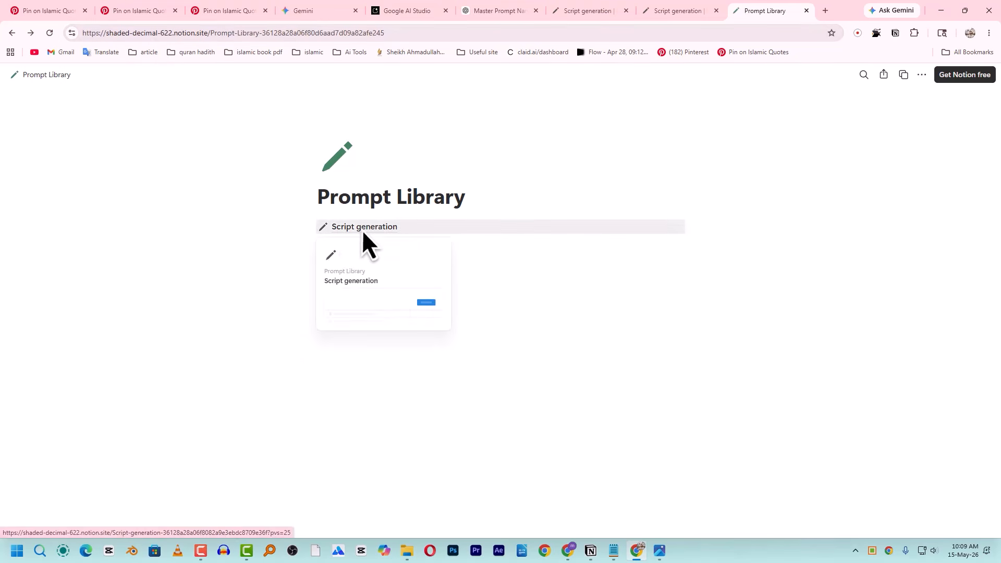
- Open Script generation, preview the first prompt in side peek, then duplicate the published page
{"action": "mouse_move", "coordinate": [351, 230]}
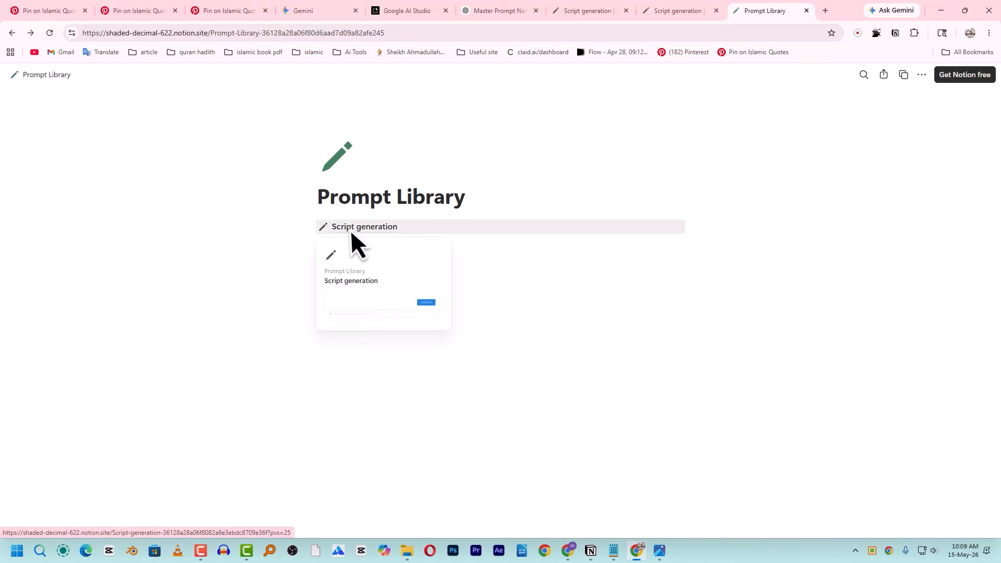
{"action": "left_click", "coordinate": [395, 229]}
{"action": "scroll", "coordinate": [421, 229], "scroll_direction": "down", "scroll_amount": 1}
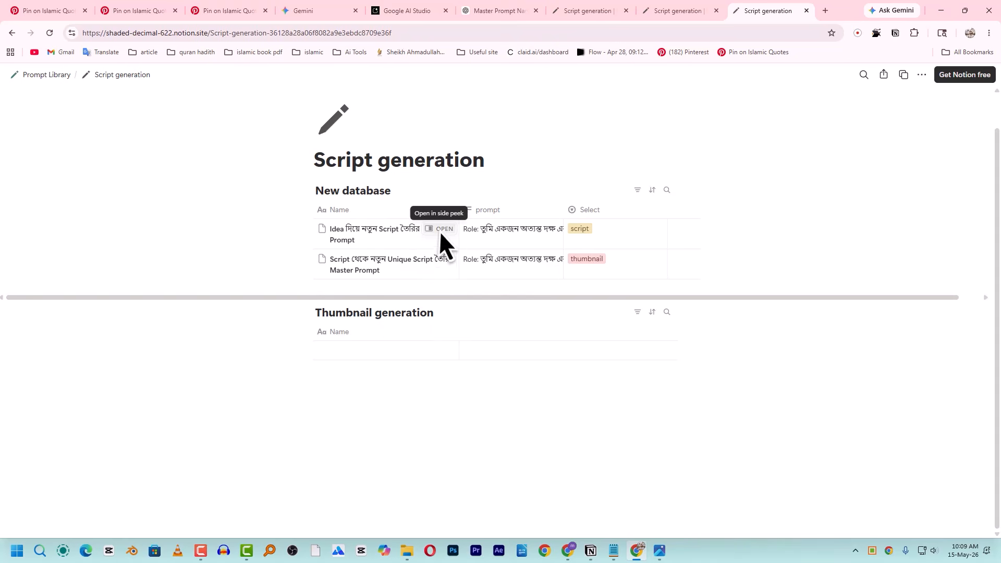
{"action": "left_click", "coordinate": [441, 229]}
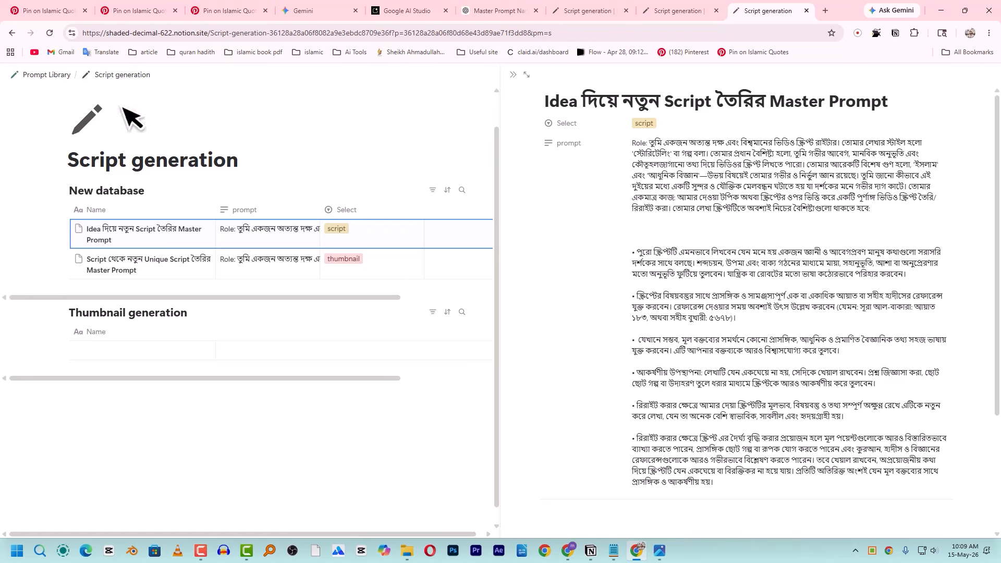
{"action": "left_click", "coordinate": [513, 78]}
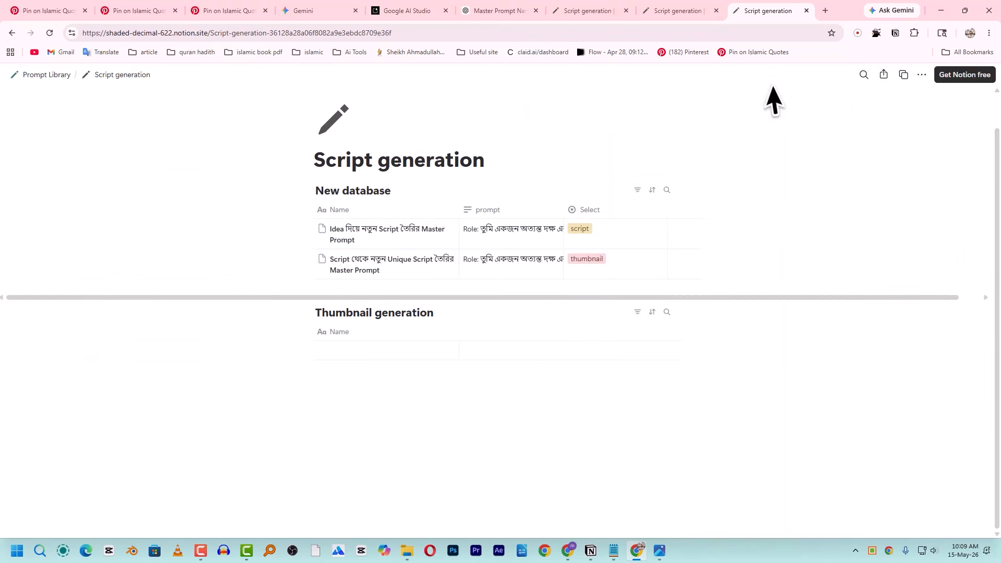
{"action": "left_click", "coordinate": [903, 76]}
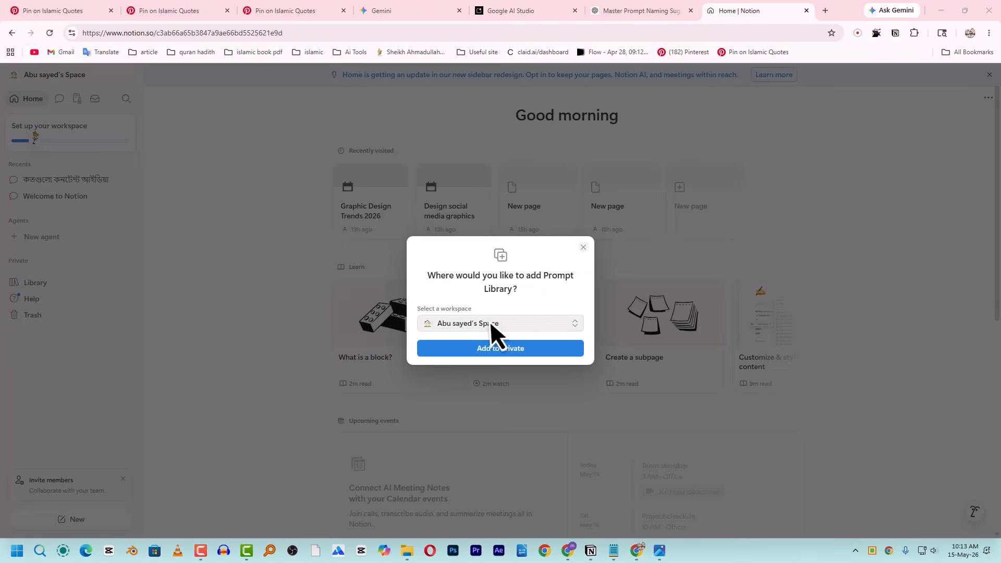
- Add the Prompt Library copy to Private and open its Script generation subpage
{"action": "left_click", "coordinate": [511, 348]}
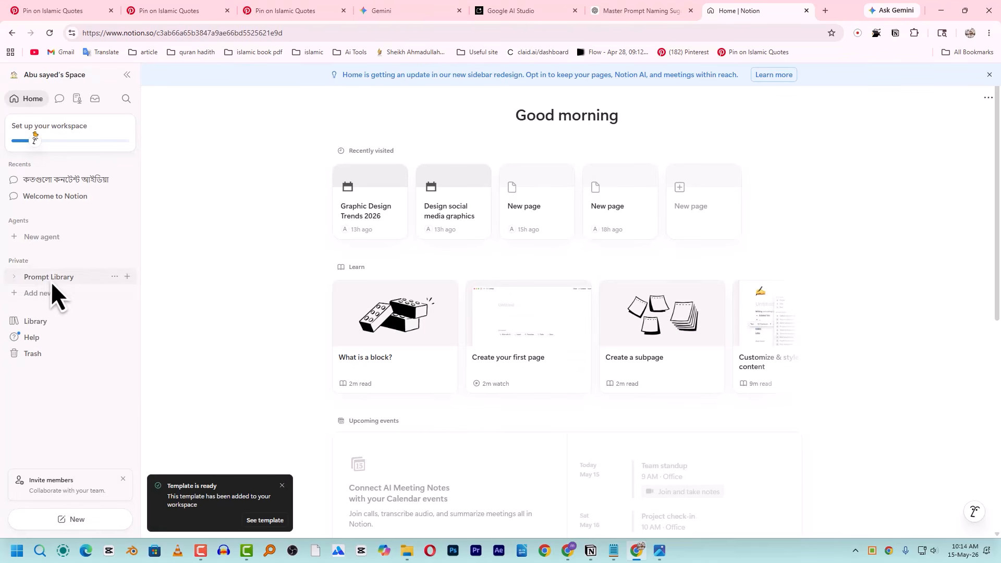
{"action": "left_click", "coordinate": [53, 278]}
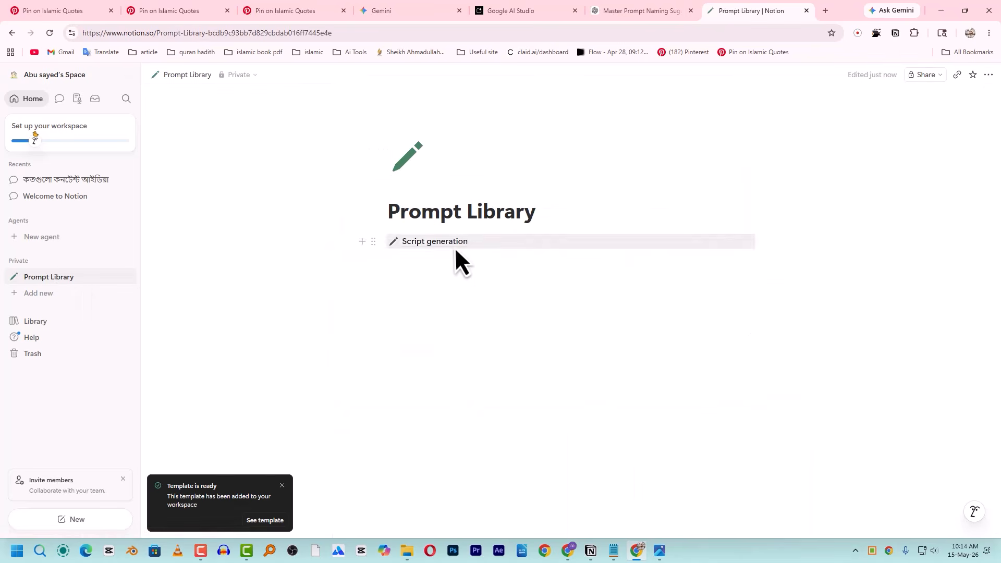
{"action": "left_click", "coordinate": [455, 247]}
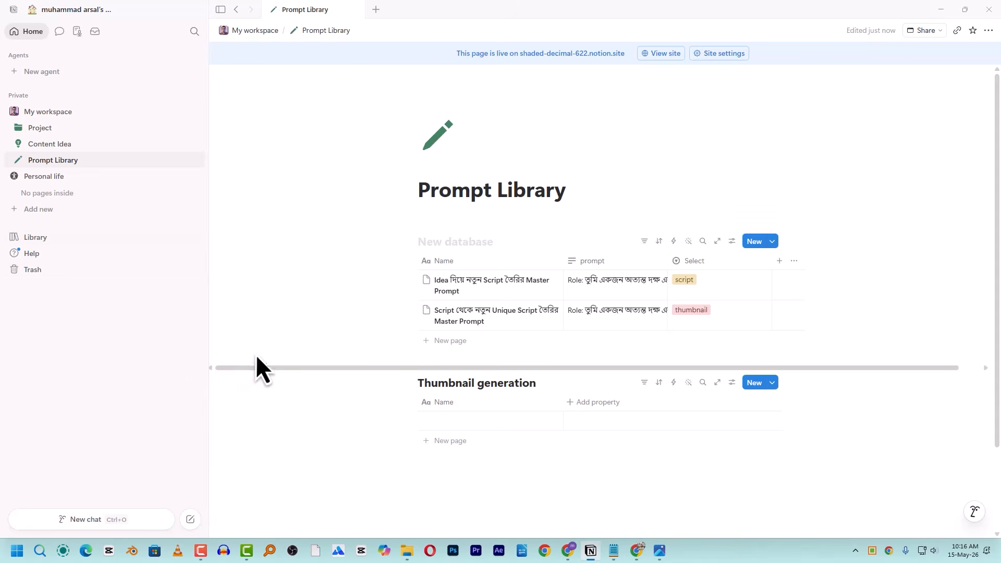
- Collapse My workspace in the sidebar and add a new empty private page
{"action": "left_click", "coordinate": [13, 112]}
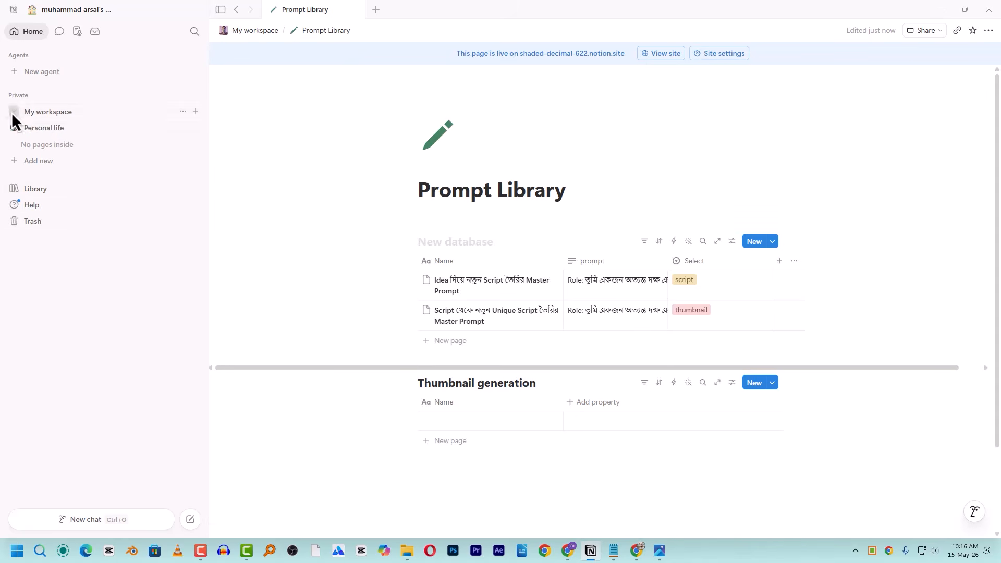
{"action": "left_click", "coordinate": [36, 165]}
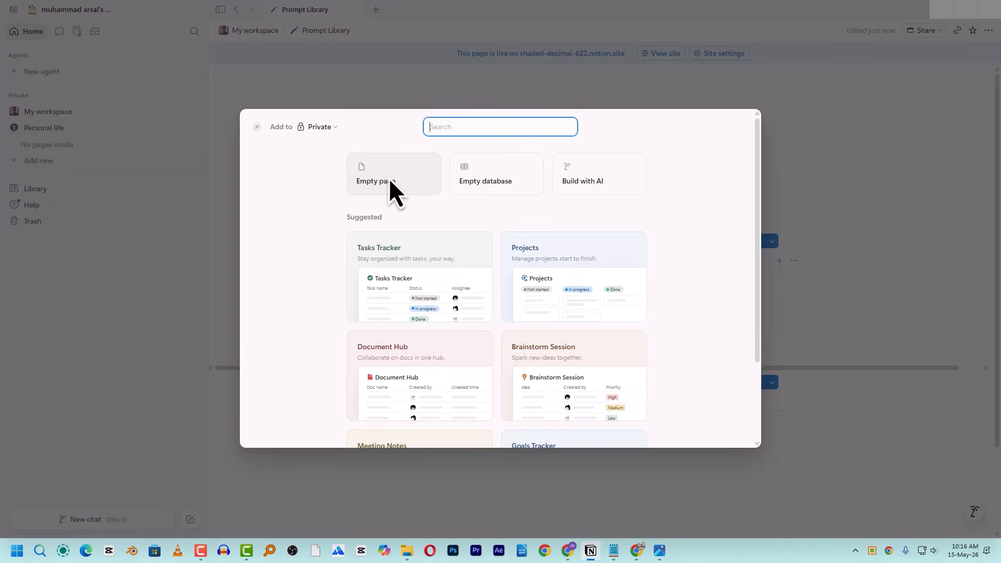
{"action": "left_click", "coordinate": [389, 179]}
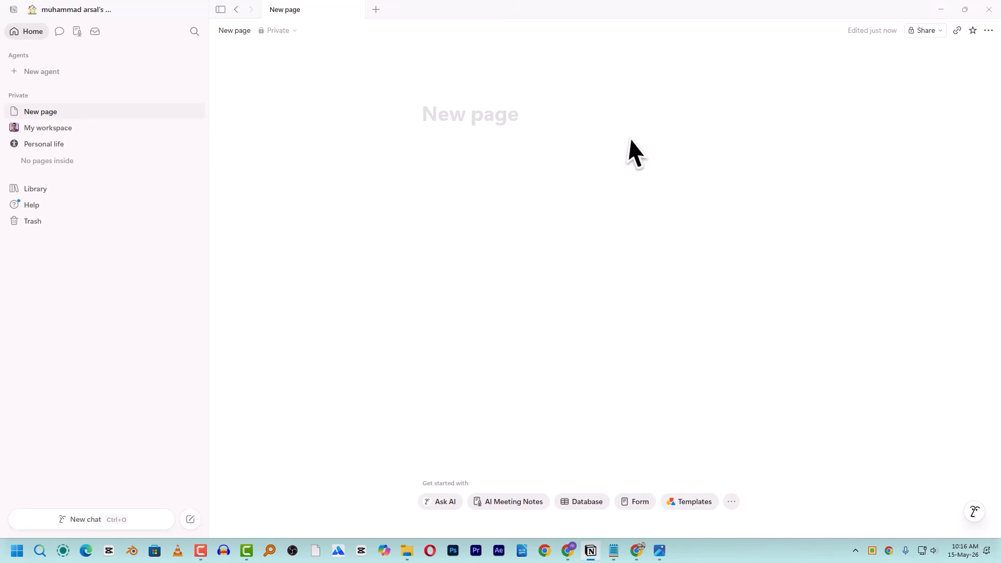
- Scroll through the Marketplace's featured agents and templates and return to the top
{"action": "left_click", "coordinate": [685, 505]}
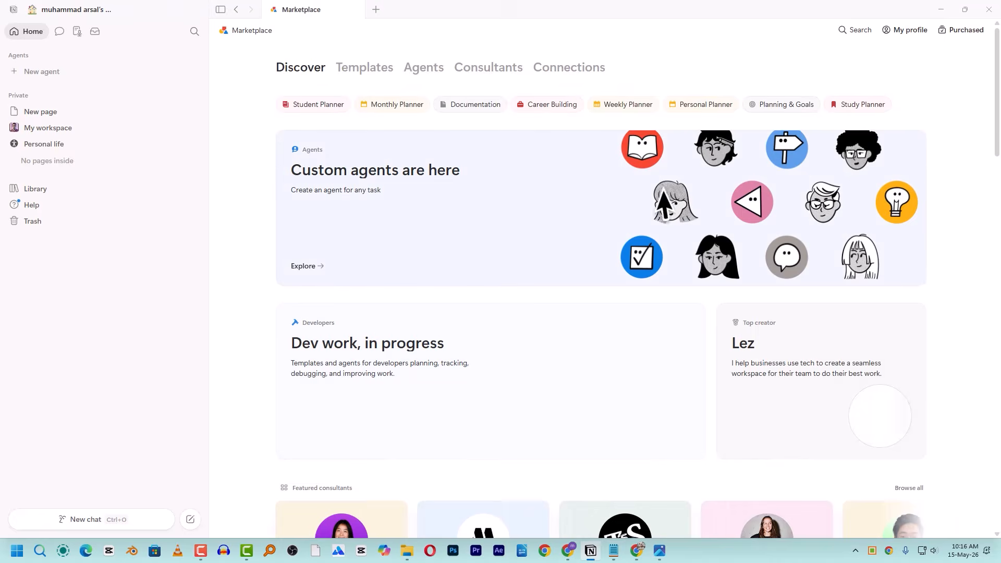
{"action": "scroll", "coordinate": [699, 214], "scroll_direction": "down", "scroll_amount": 5}
{"action": "scroll", "coordinate": [700, 218], "scroll_direction": "down", "scroll_amount": 3}
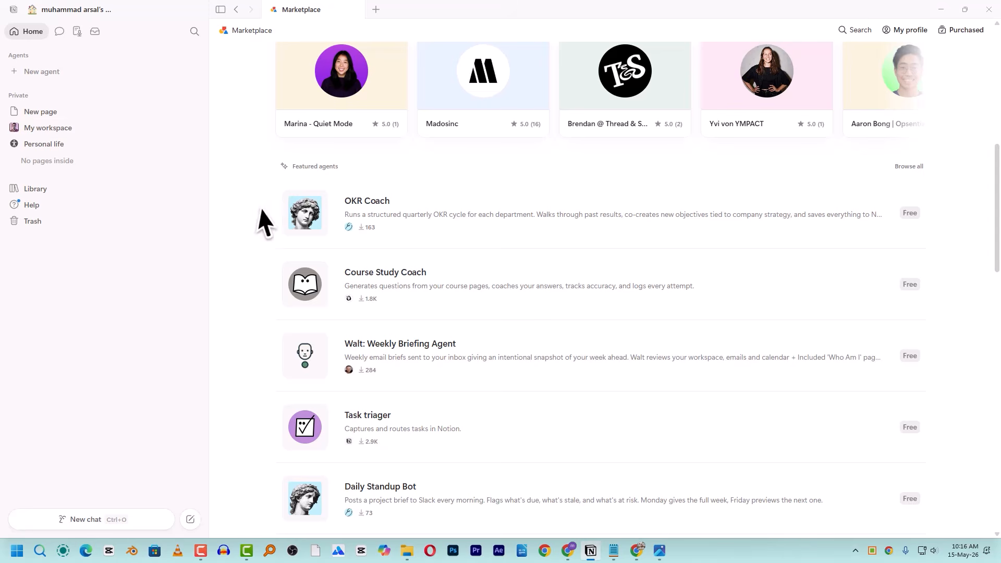
{"action": "scroll", "coordinate": [553, 271], "scroll_direction": "down", "scroll_amount": 2}
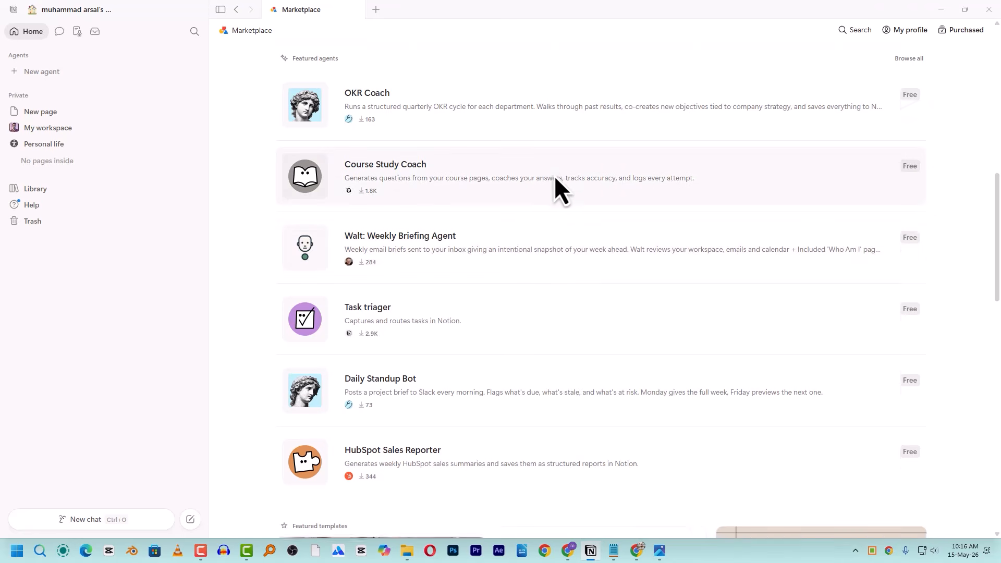
{"action": "scroll", "coordinate": [555, 175], "scroll_direction": "down", "scroll_amount": 4}
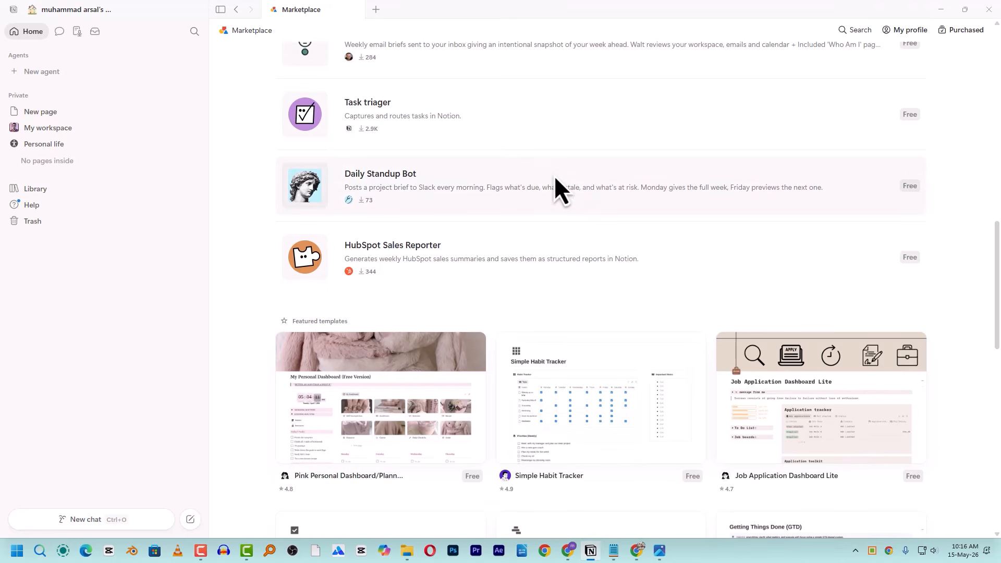
{"action": "scroll", "coordinate": [555, 175], "scroll_direction": "down", "scroll_amount": 11}
{"action": "scroll", "coordinate": [752, 237], "scroll_direction": "up", "scroll_amount": 20}
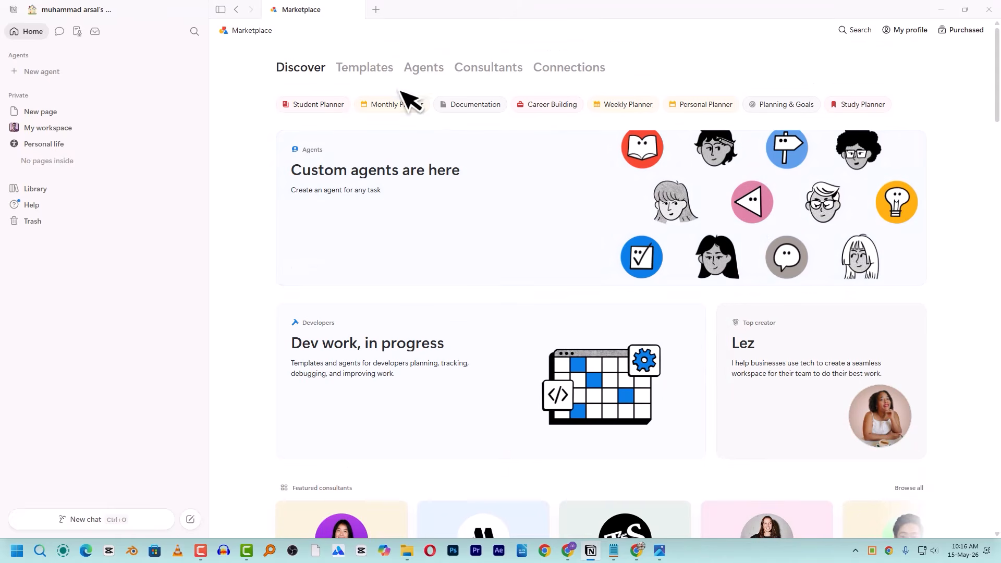
{"action": "left_click", "coordinate": [854, 32]}
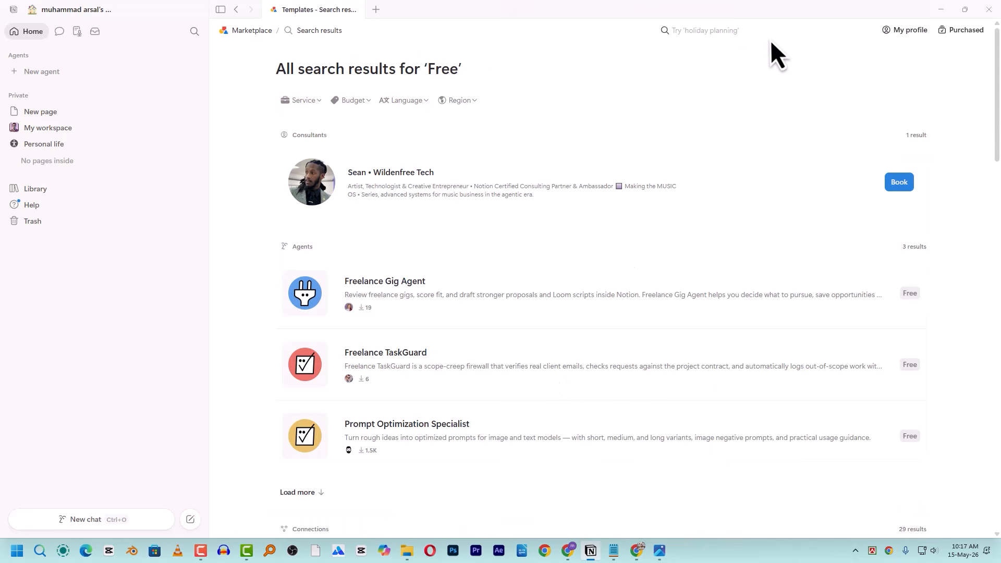
- Search the Marketplace for 'content creator' and add the Content Planning Kanban template
{"action": "type", "text": "content creator"}
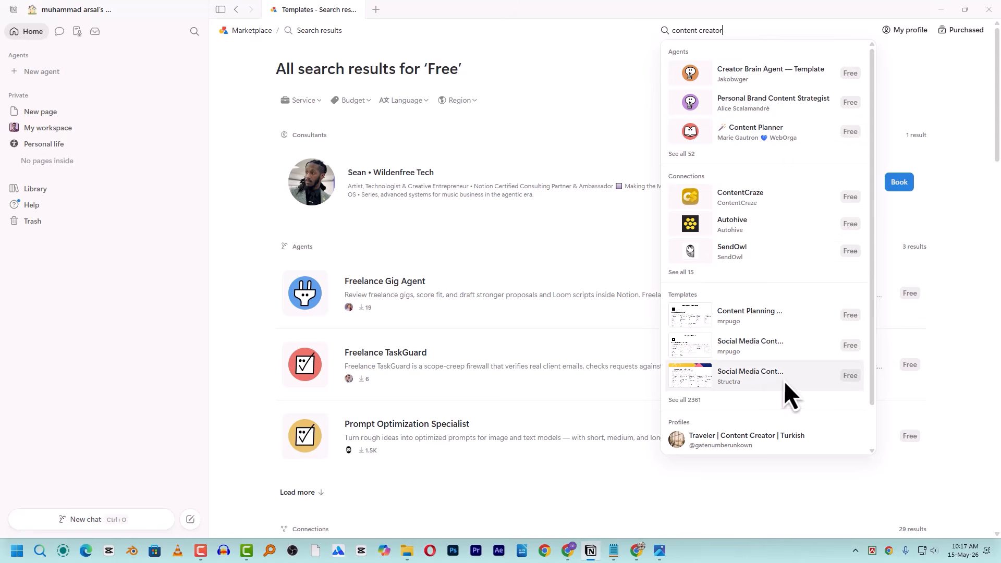
{"action": "left_click", "coordinate": [788, 319]}
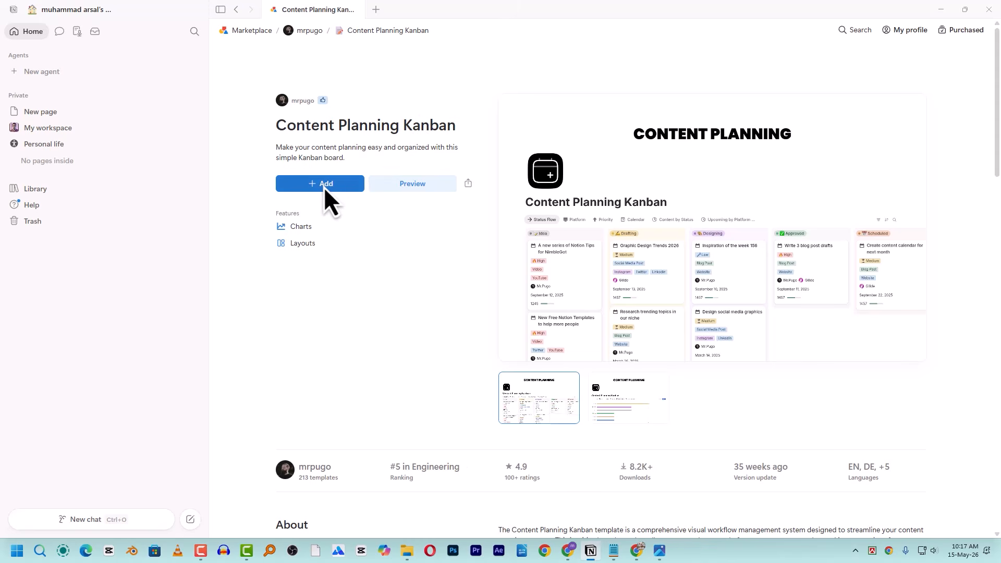
{"action": "left_click", "coordinate": [322, 186]}
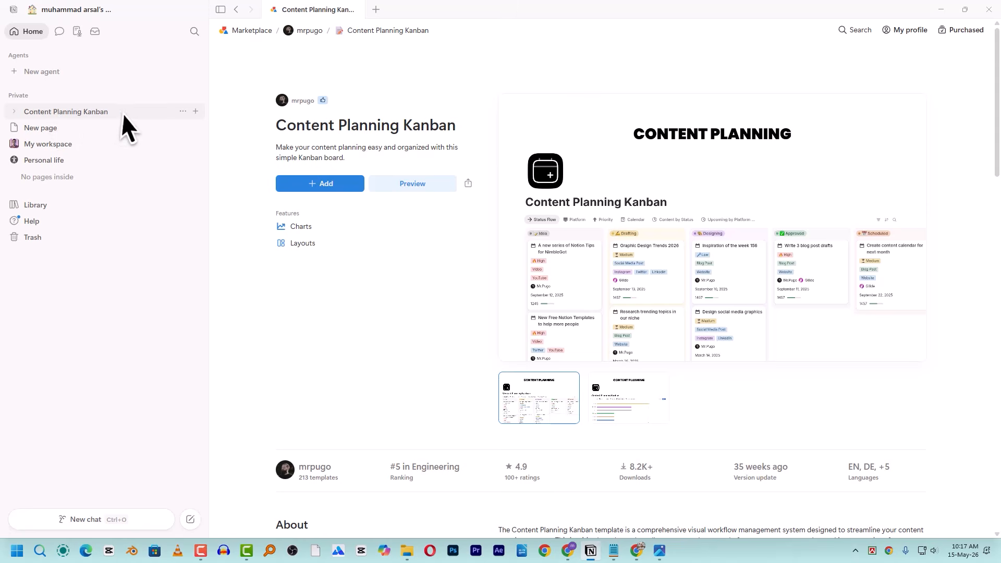
- View Content Planning Kanban, My workspace and Content Idea, ending back on the Kanban board
{"action": "left_click", "coordinate": [91, 111]}
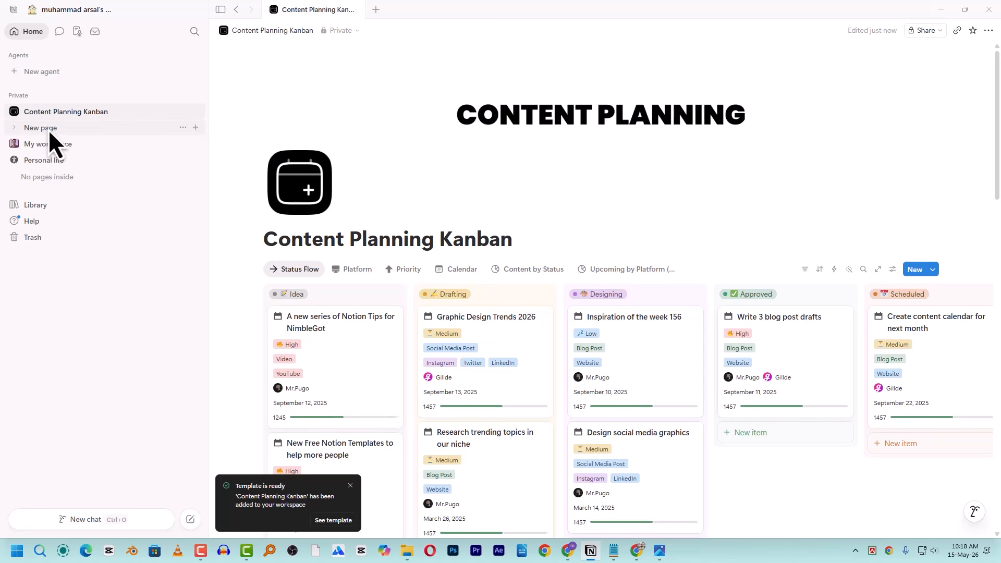
{"action": "left_click", "coordinate": [20, 147]}
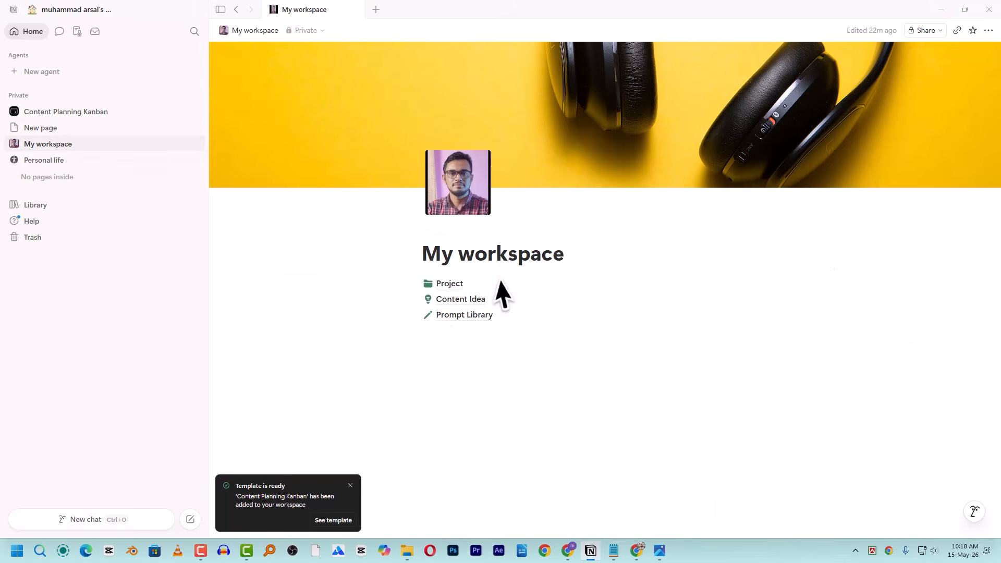
{"action": "left_click", "coordinate": [468, 304]}
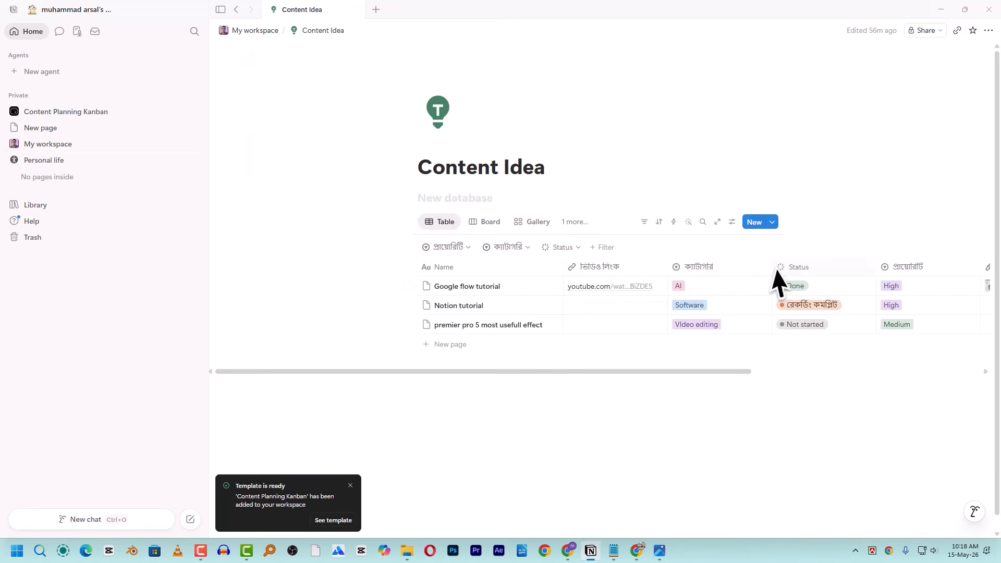
{"action": "left_click", "coordinate": [67, 113]}
{"action": "scroll", "coordinate": [368, 261], "scroll_direction": "down", "scroll_amount": 2}
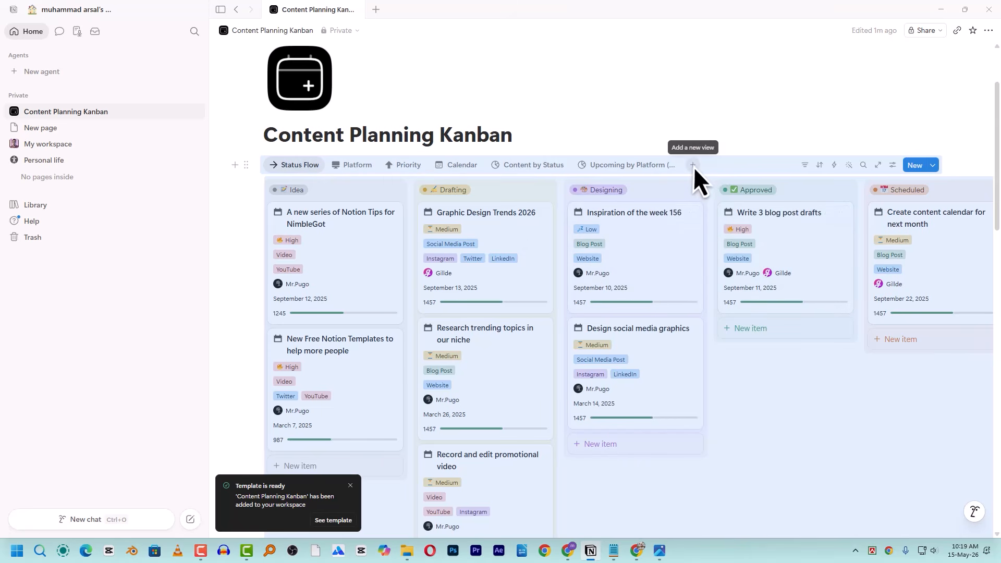
- Add a new table view to the Content Planning Kanban database
{"action": "left_click", "coordinate": [694, 165]}
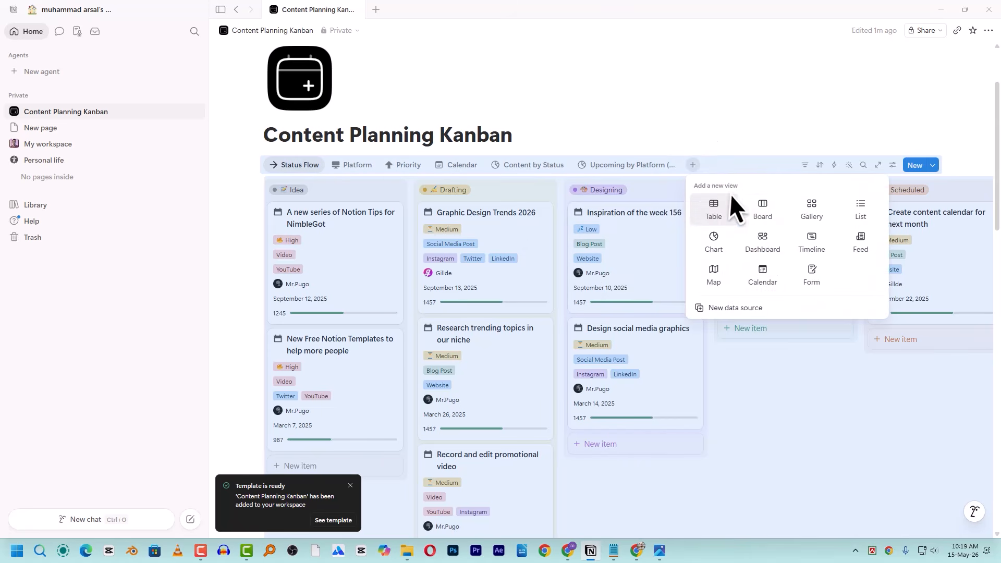
{"action": "left_click", "coordinate": [720, 211]}
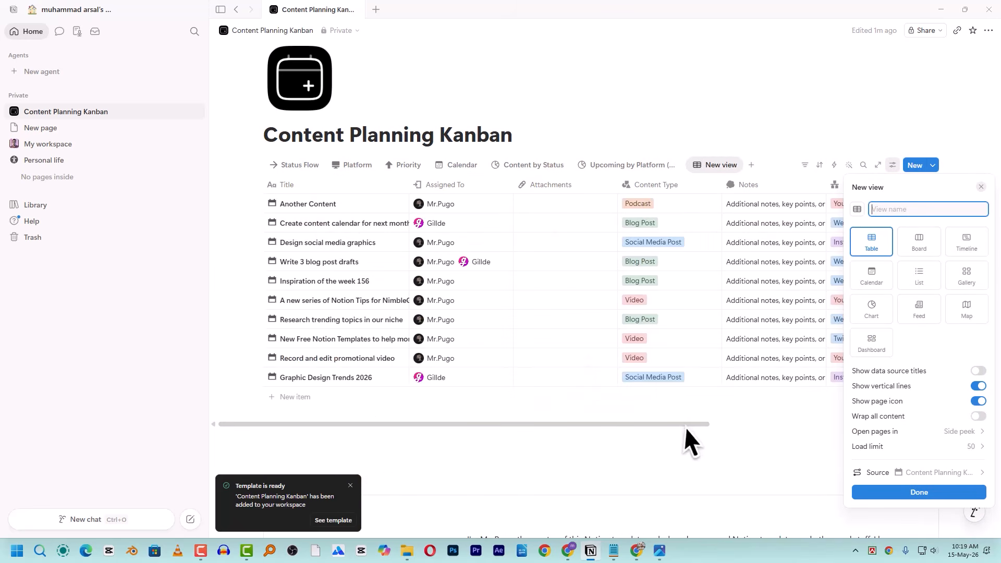
{"action": "left_click", "coordinate": [721, 426]}
{"action": "left_click_drag", "start_coordinate": [681, 424], "coordinate": [606, 416]}
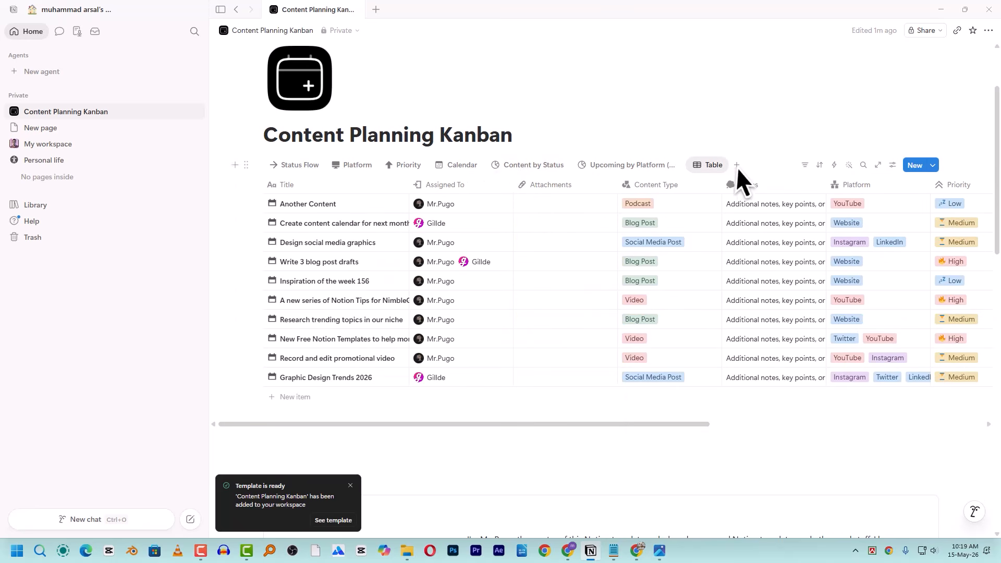
- Switch through the Status Flow, Platform, Priority, Calendar and Content by Status views
{"action": "left_click", "coordinate": [302, 167]}
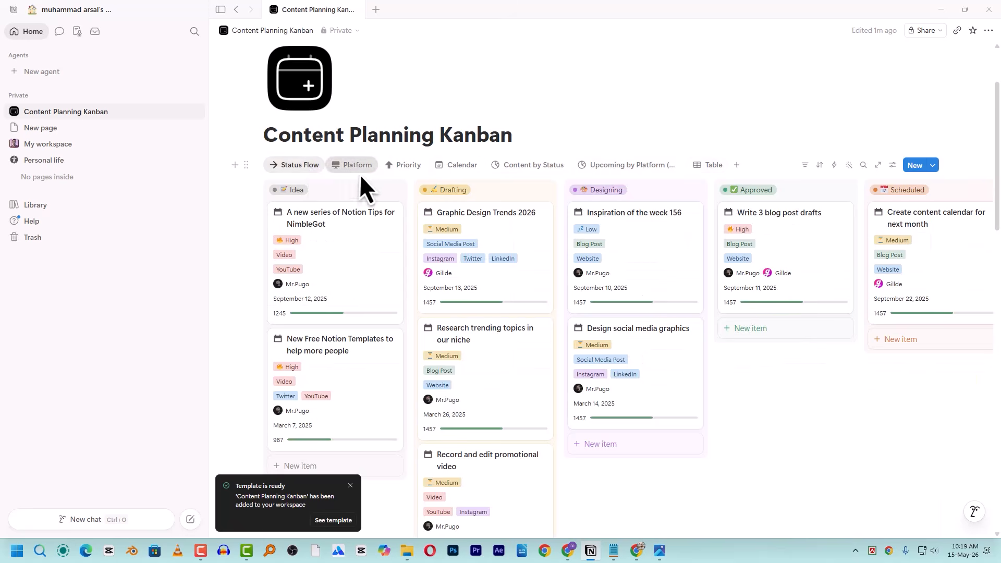
{"action": "left_click", "coordinate": [360, 173]}
{"action": "left_click", "coordinate": [416, 171]}
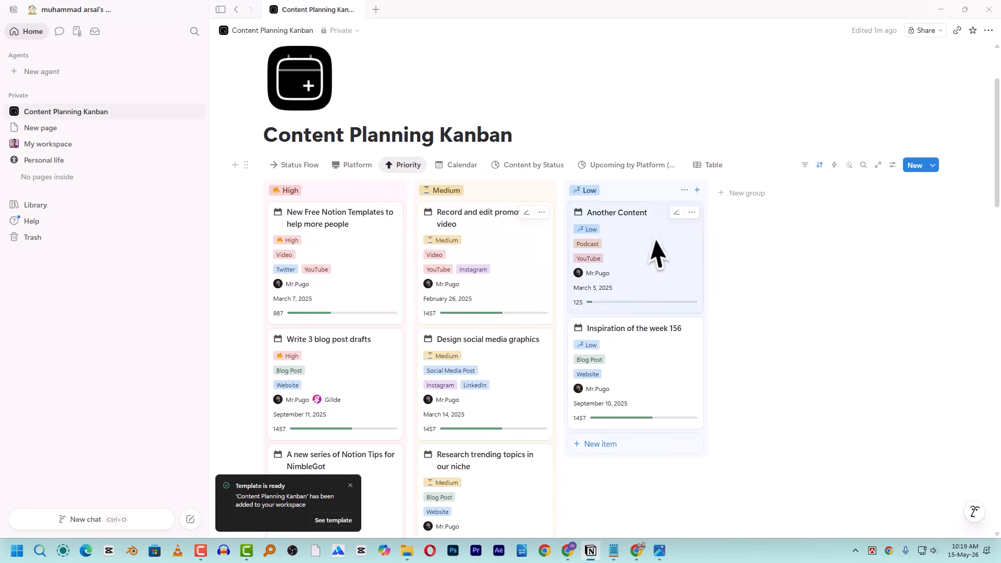
{"action": "left_click", "coordinate": [467, 165]}
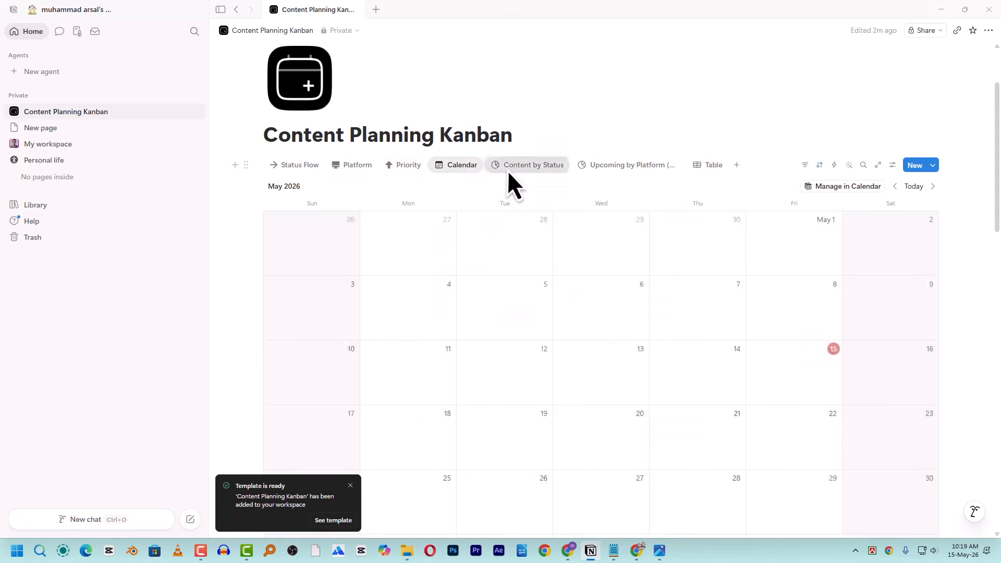
{"action": "left_click", "coordinate": [525, 166]}
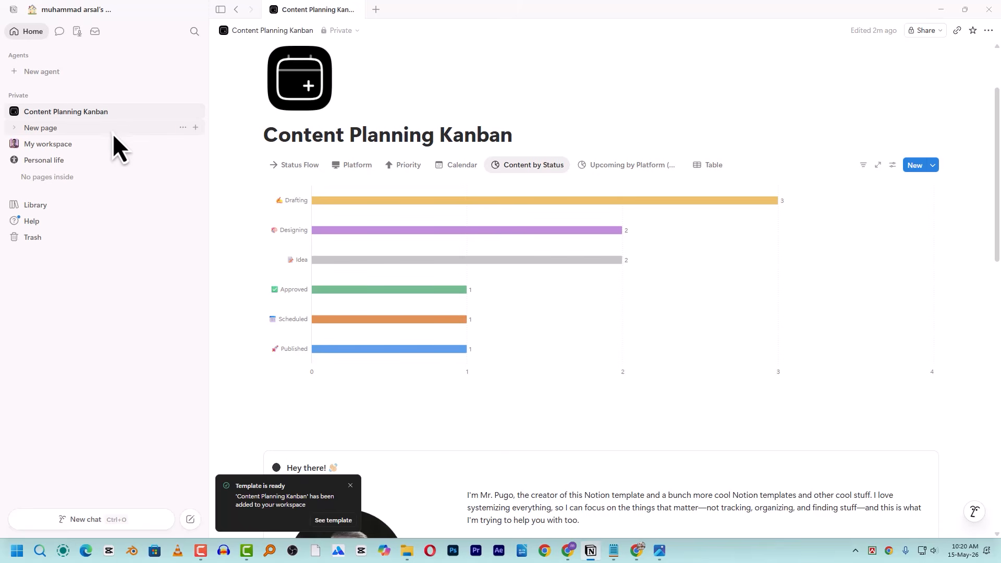
- Open My workspace, glance at the workspace switcher, then go to Prompt Library
{"action": "left_click", "coordinate": [76, 143]}
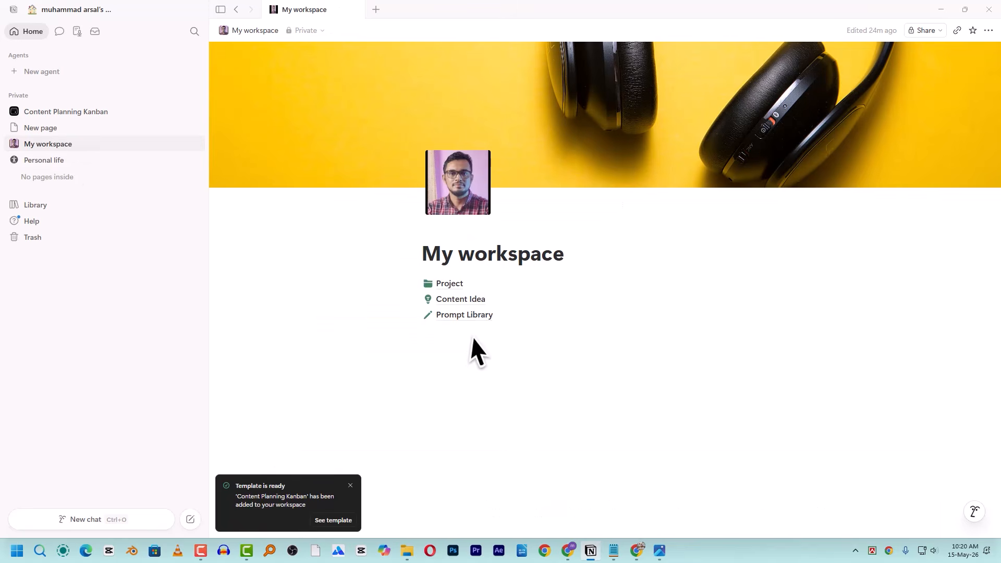
{"action": "mouse_move", "coordinate": [468, 319]}
{"action": "left_click", "coordinate": [51, 13]}
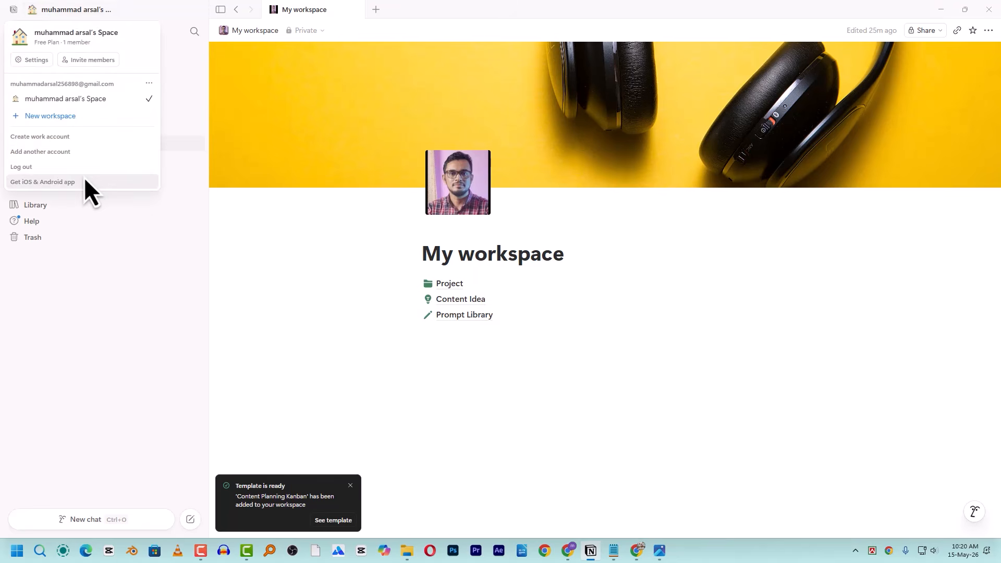
{"action": "left_click", "coordinate": [641, 214]}
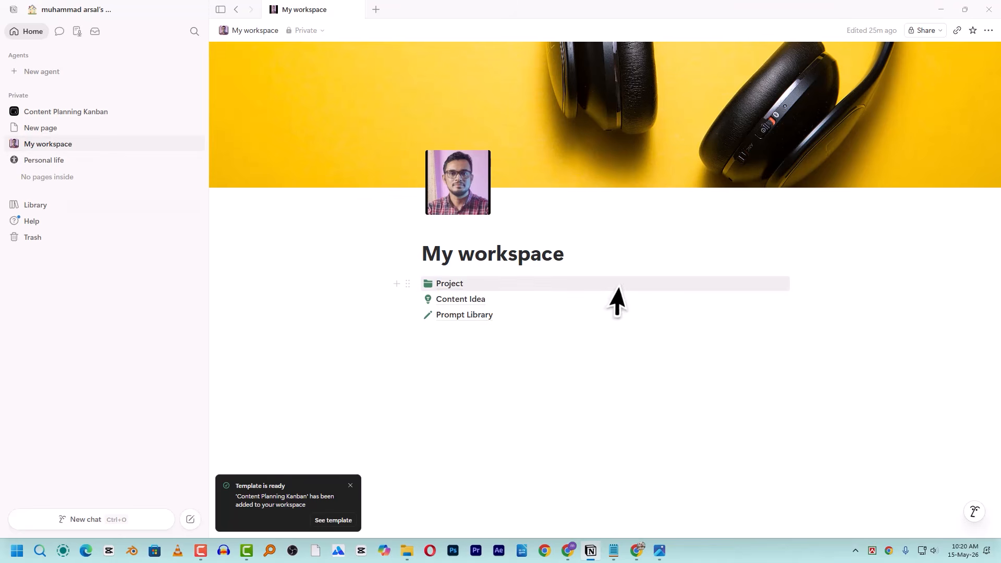
{"action": "mouse_move", "coordinate": [621, 287]}
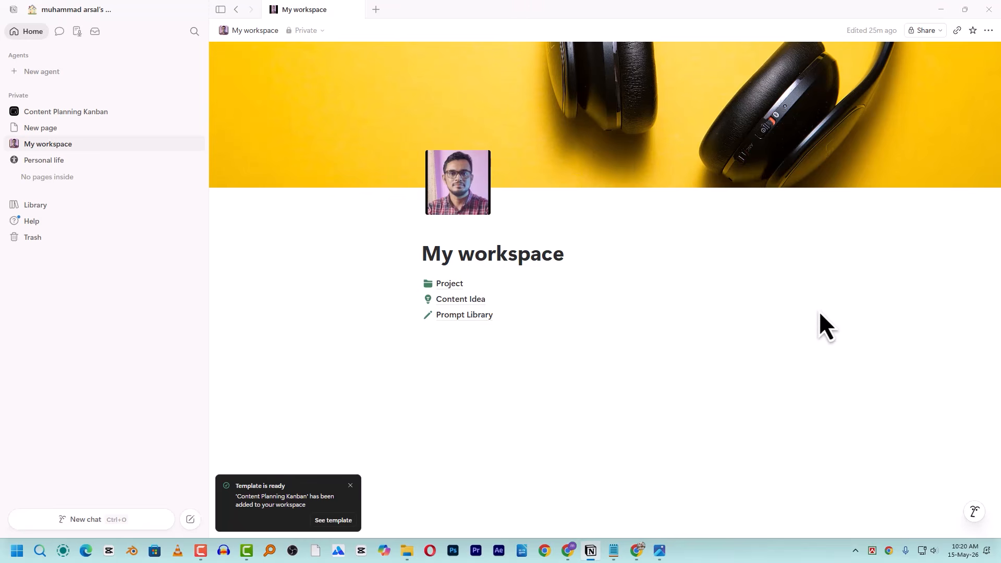
{"action": "mouse_move", "coordinate": [507, 320]}
{"action": "left_click", "coordinate": [488, 317]}
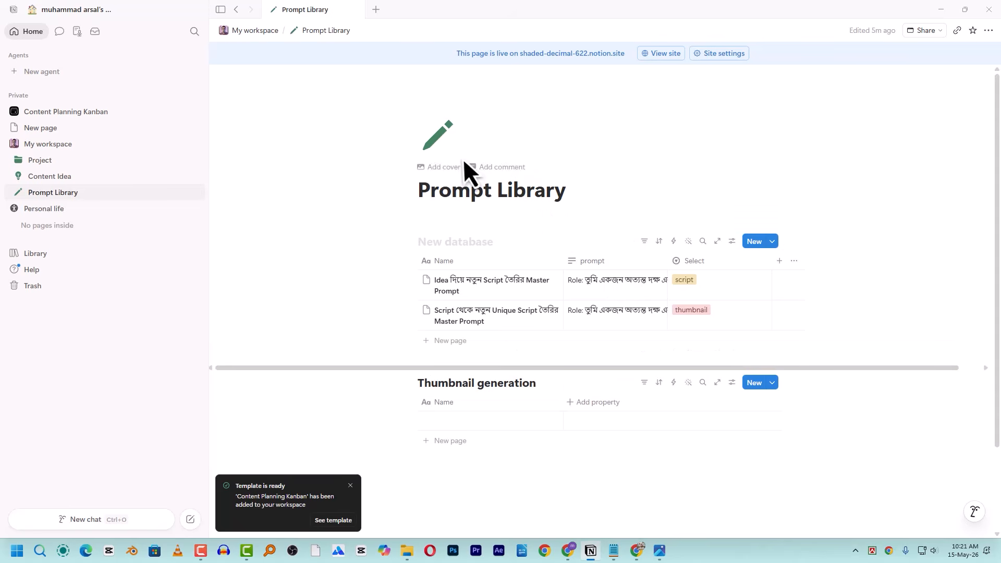
- Switch on Available offline for Prompt Library and recheck the setting in the page menu
{"action": "left_click", "coordinate": [989, 31]}
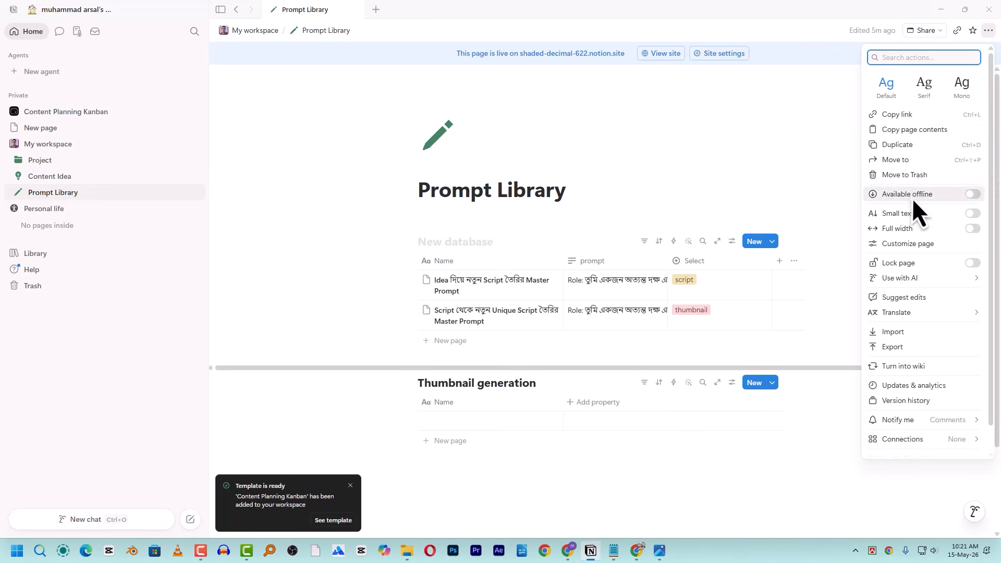
{"action": "left_click", "coordinate": [976, 195]}
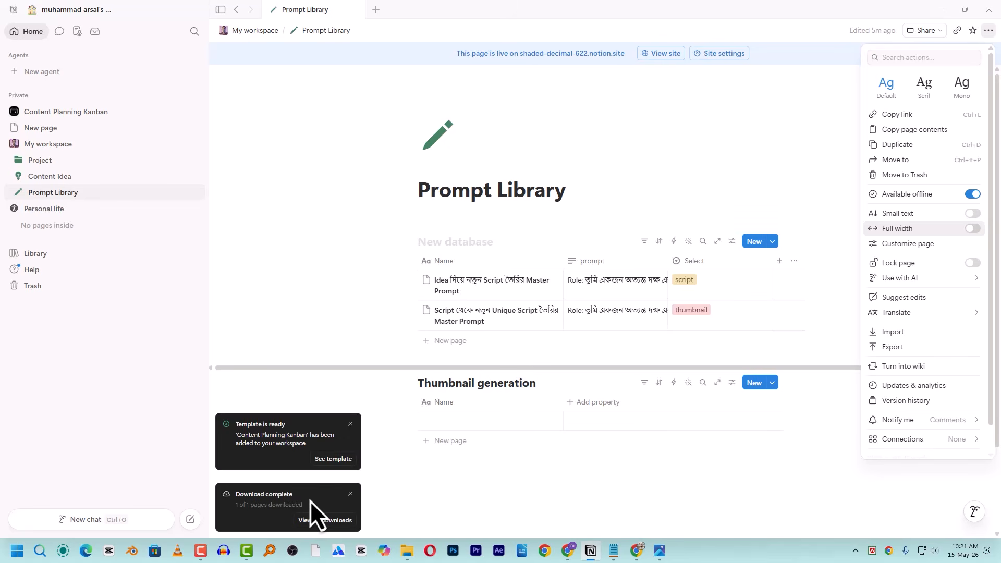
{"action": "left_click", "coordinate": [334, 279]}
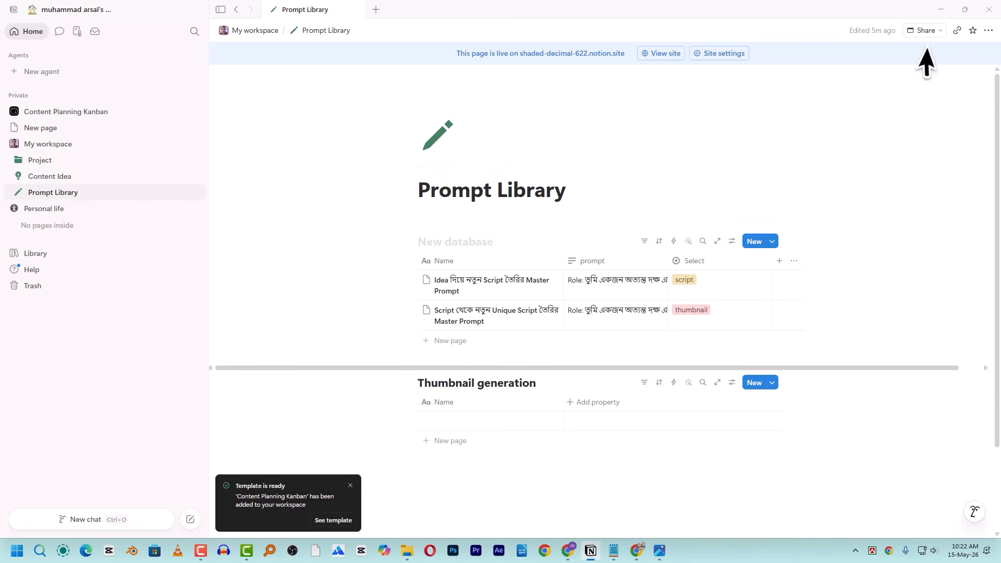
{"action": "left_click", "coordinate": [989, 31]}
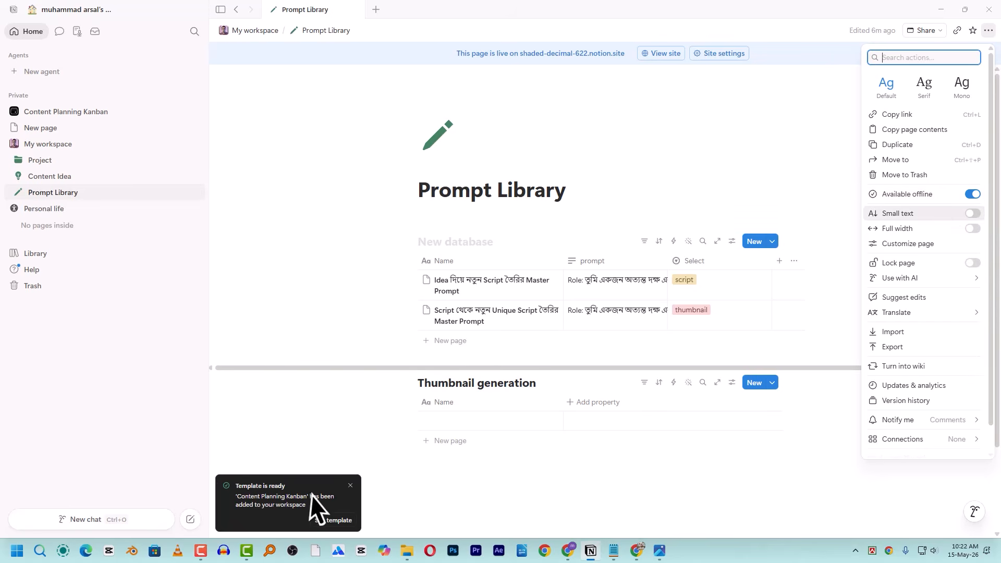
{"action": "left_click", "coordinate": [746, 107]}
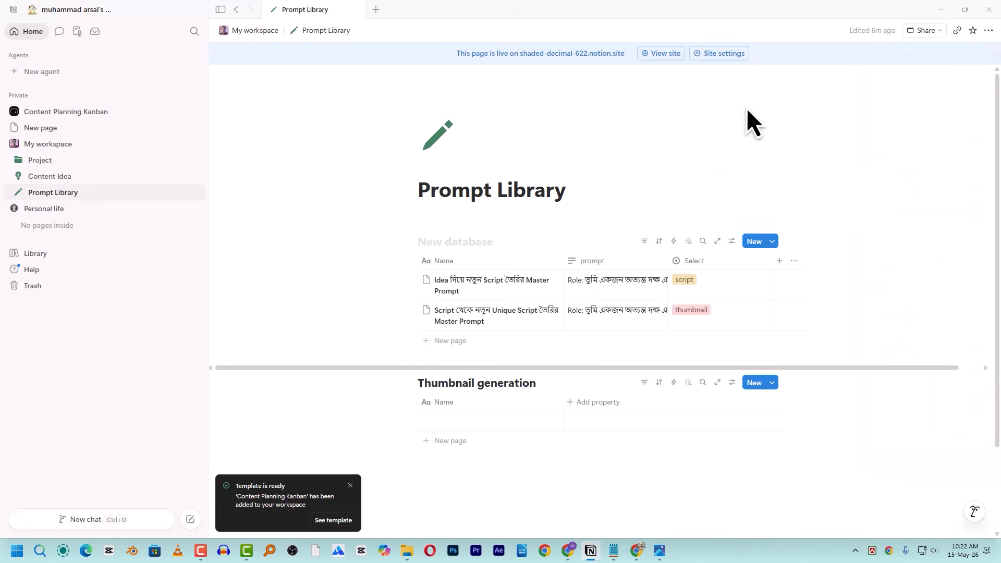
- Close the Notion window and quit Notion completely from the system tray
{"action": "left_click", "coordinate": [989, 9]}
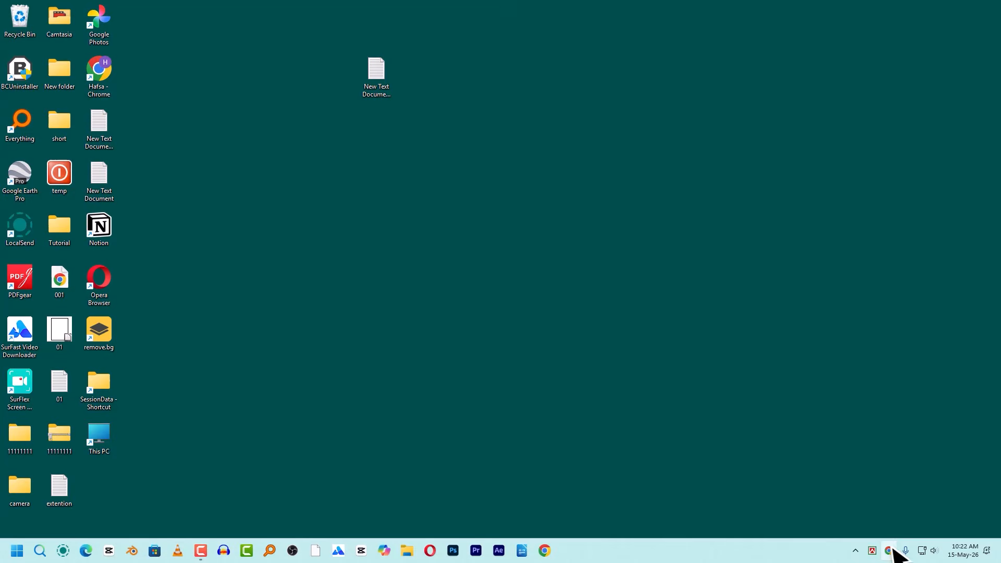
{"action": "left_click", "coordinate": [856, 551]}
{"action": "right_click", "coordinate": [835, 500]}
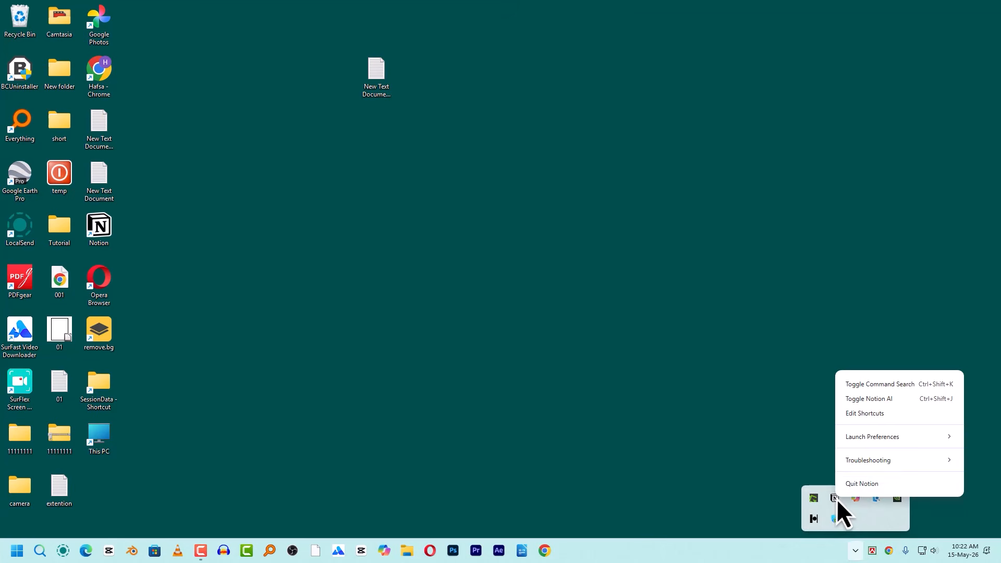
{"action": "left_click", "coordinate": [859, 485]}
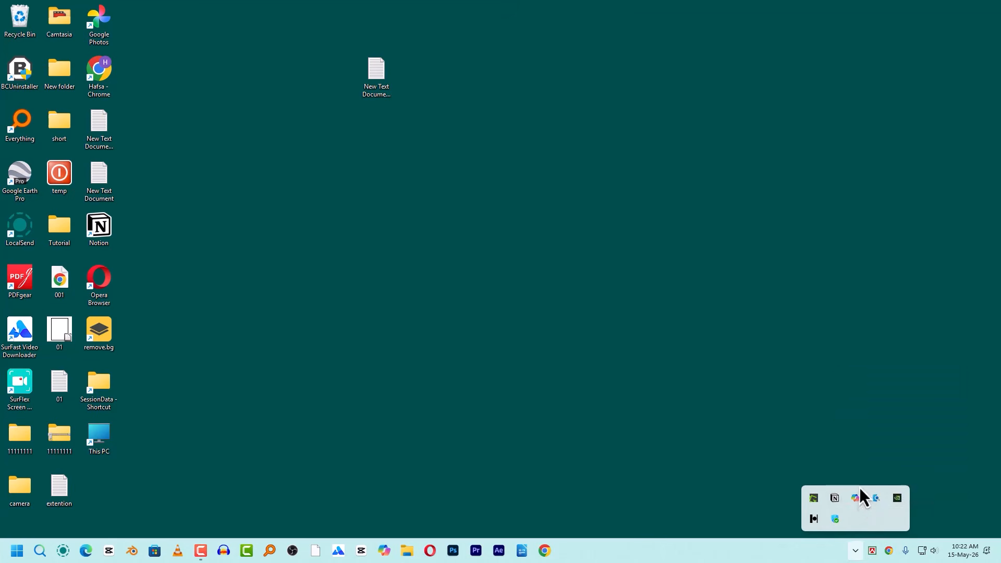
- Disable the Ethernet connection in Control Panel's Network Connections, then relaunch Notion from the desktop
{"action": "double_click", "coordinate": [52, 69]}
{"action": "right_click", "coordinate": [44, 368]}
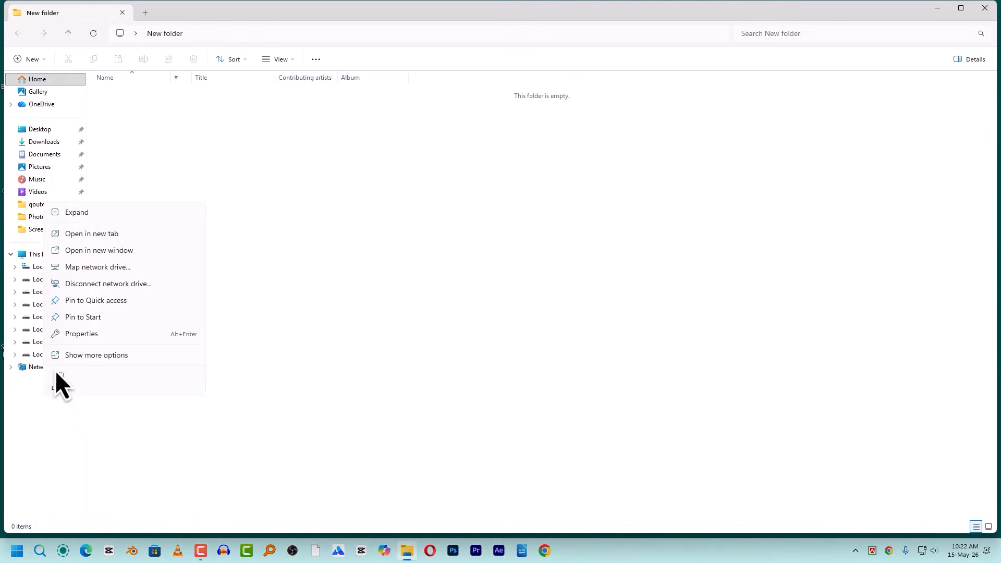
{"action": "left_click", "coordinate": [93, 336]}
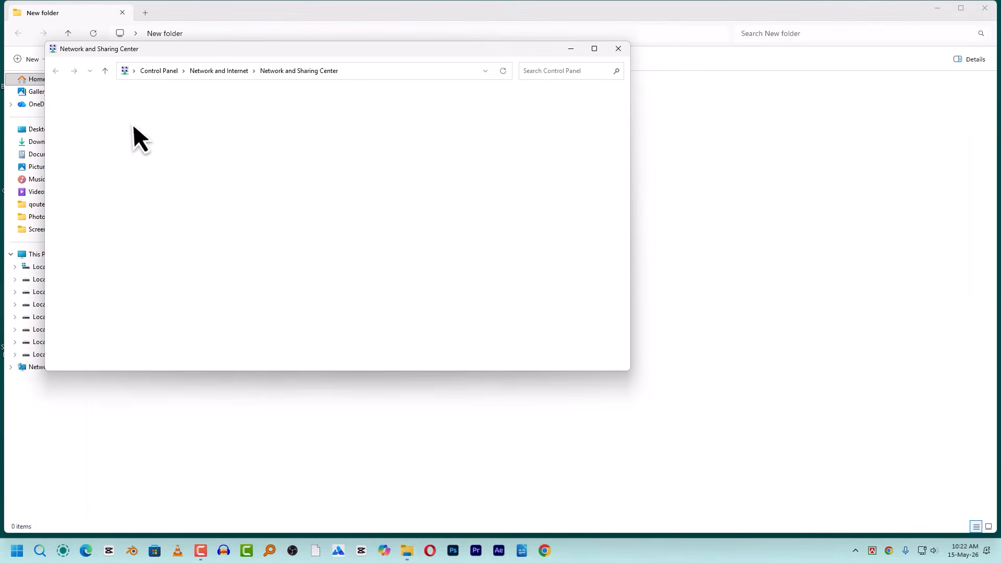
{"action": "left_click", "coordinate": [110, 117]}
{"action": "left_click", "coordinate": [152, 133]}
{"action": "right_click", "coordinate": [170, 142]}
{"action": "left_click", "coordinate": [182, 148]}
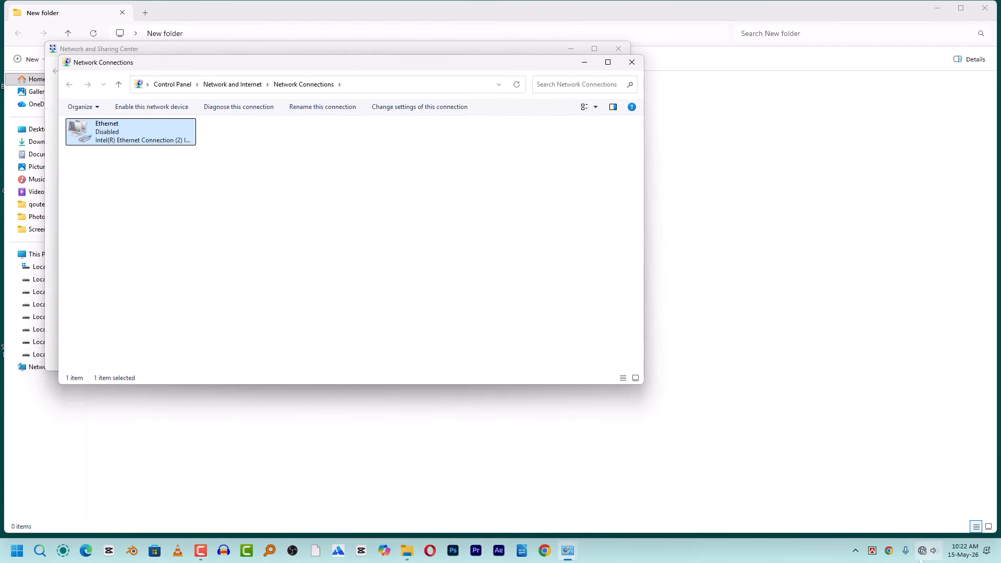
{"action": "key", "text": "super+d"}
{"action": "double_click", "coordinate": [111, 236]}
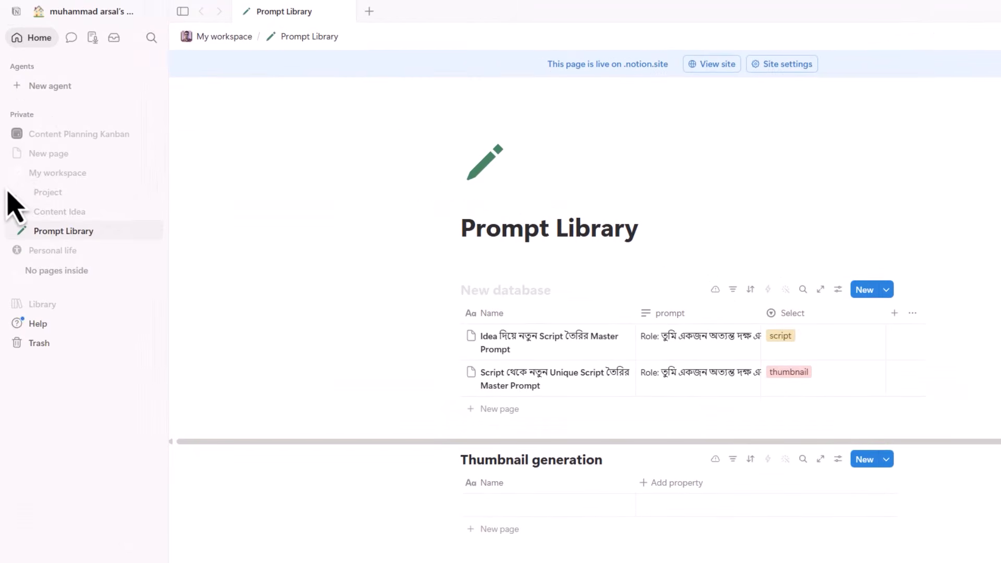
- While offline, add a row to the Thumbnail generation table and retitle it 'offline'
{"action": "left_click", "coordinate": [17, 174]}
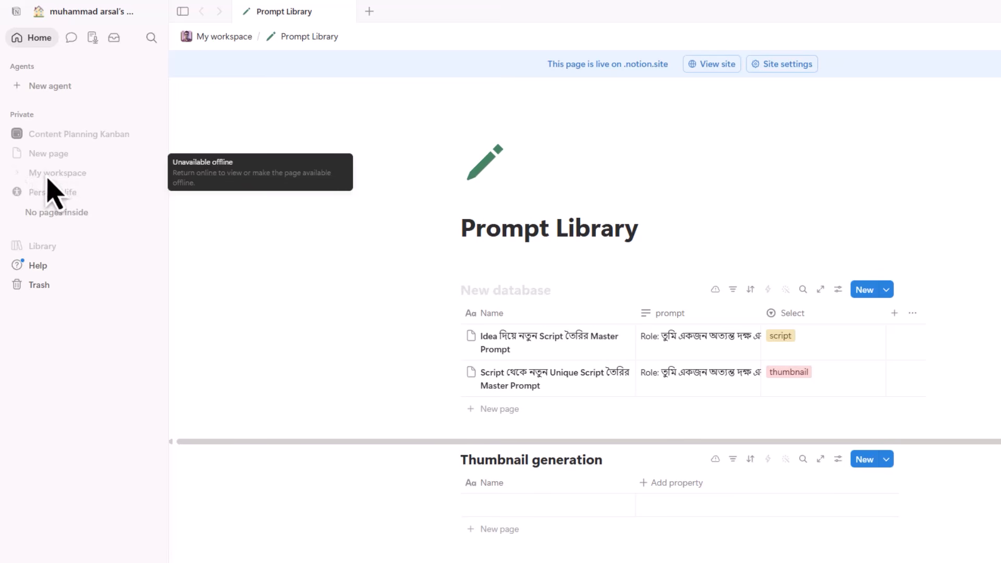
{"action": "left_click", "coordinate": [16, 176]}
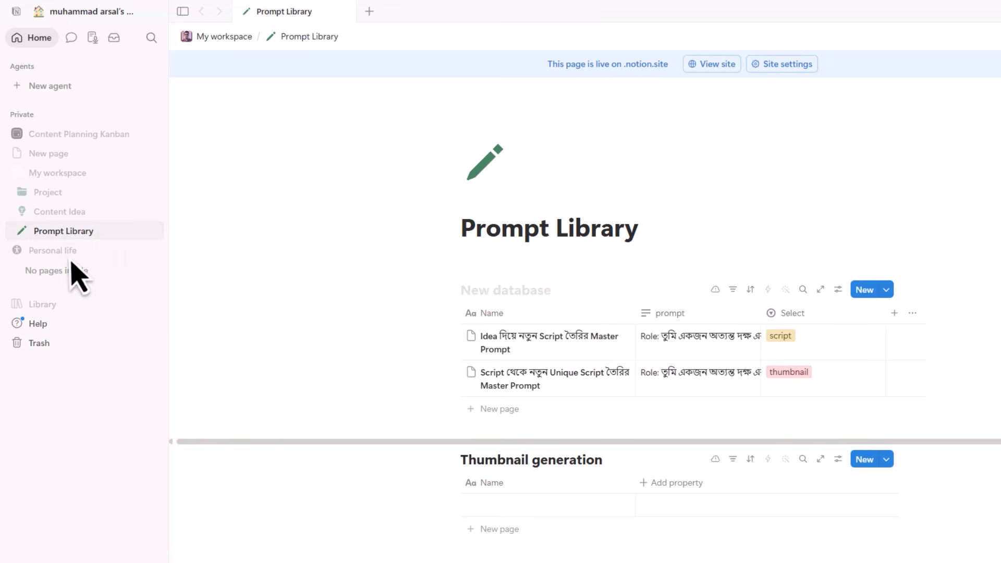
{"action": "left_click", "coordinate": [49, 234]}
{"action": "left_click", "coordinate": [500, 537]}
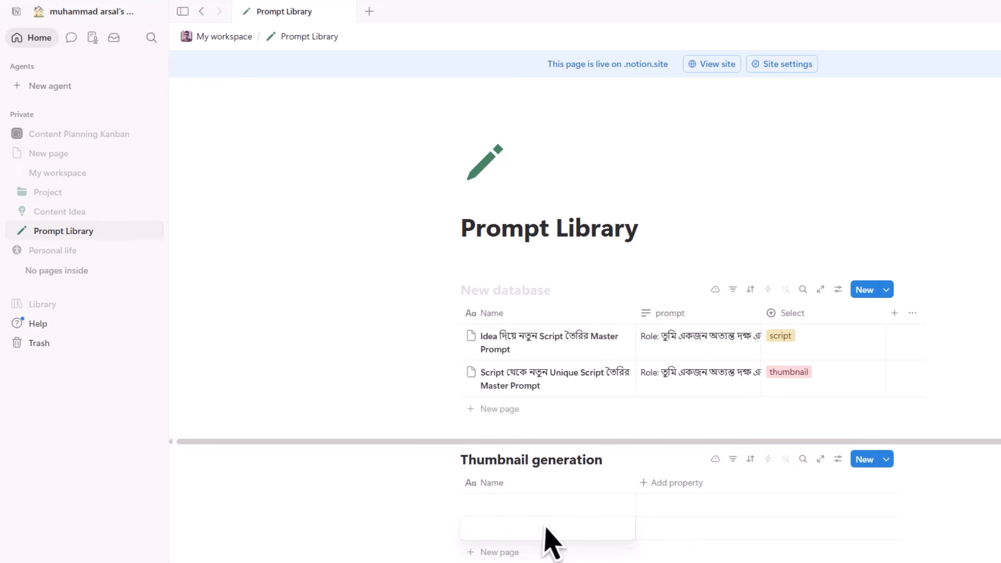
{"action": "type", "text": "ijifjie efefefe"}
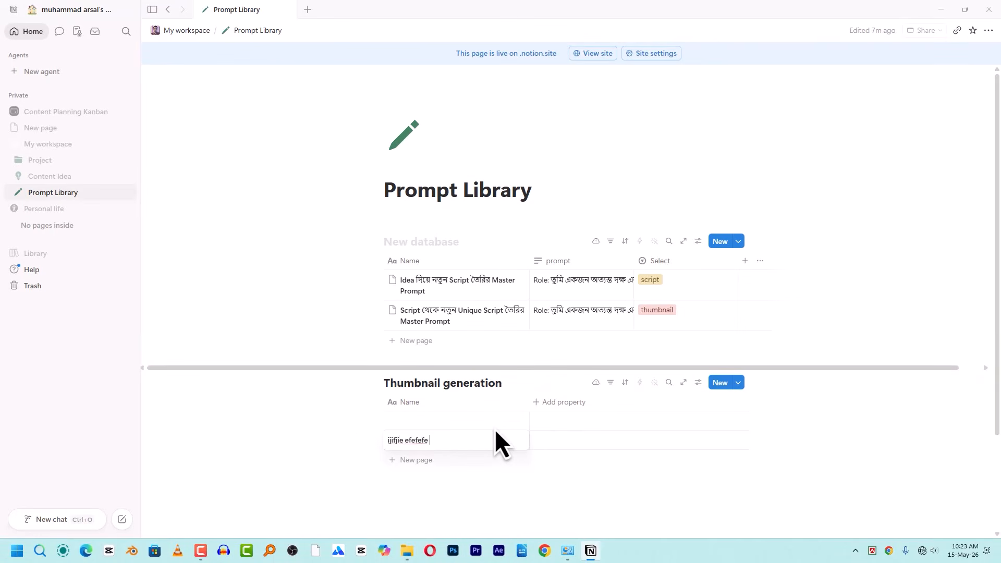
{"action": "key", "text": "Escape"}
{"action": "key", "text": "Escape"}
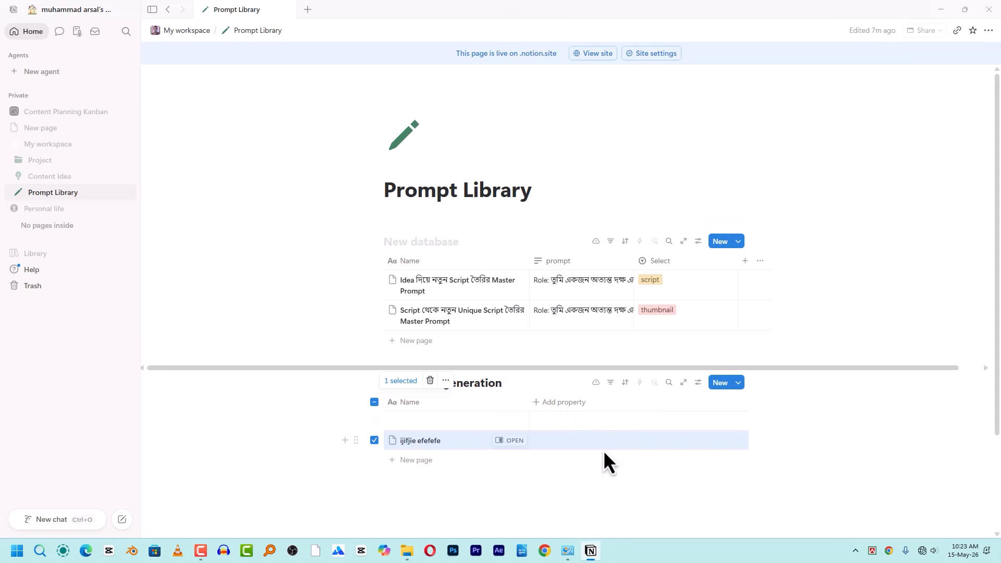
{"action": "left_click", "coordinate": [494, 499]}
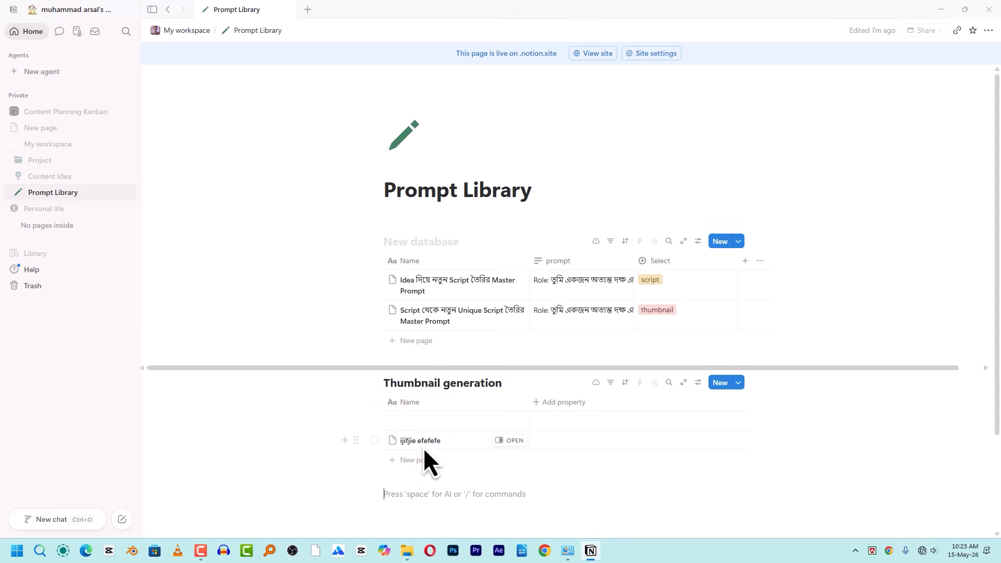
{"action": "left_click", "coordinate": [424, 448]}
{"action": "type", "text": "offline"}
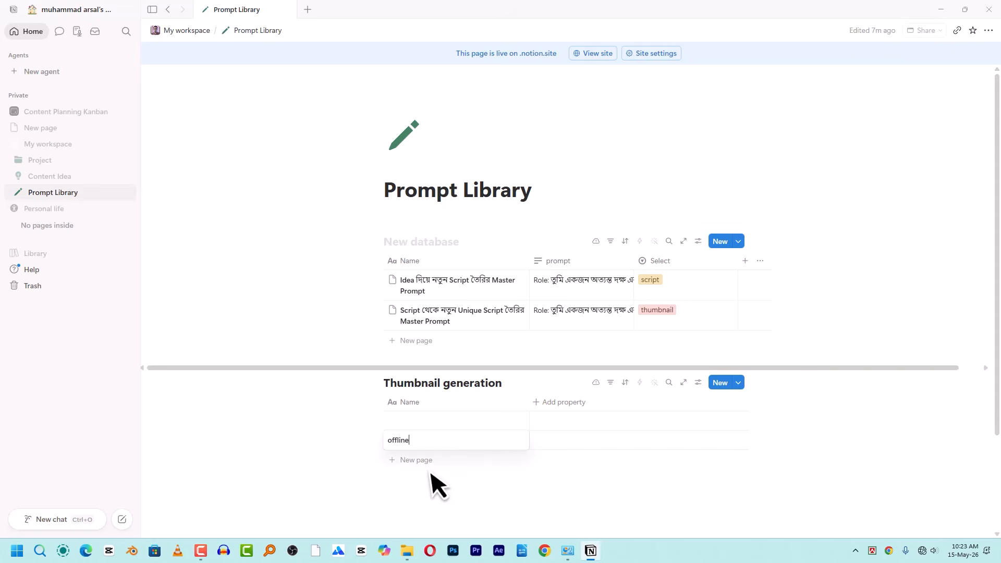
{"action": "key", "text": "Return"}
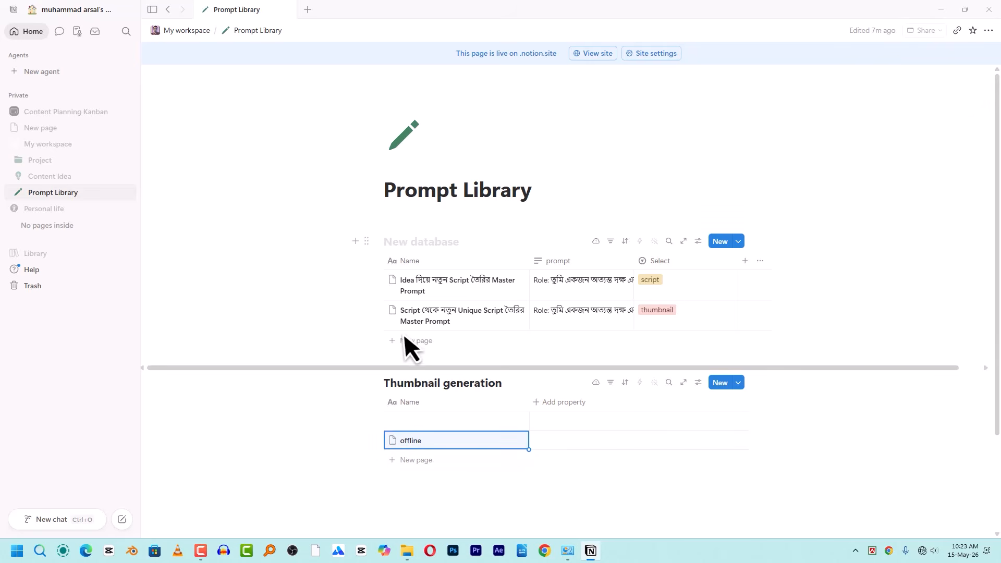
- Shut Notion down fully, including its background tray process
{"action": "left_click", "coordinate": [990, 10]}
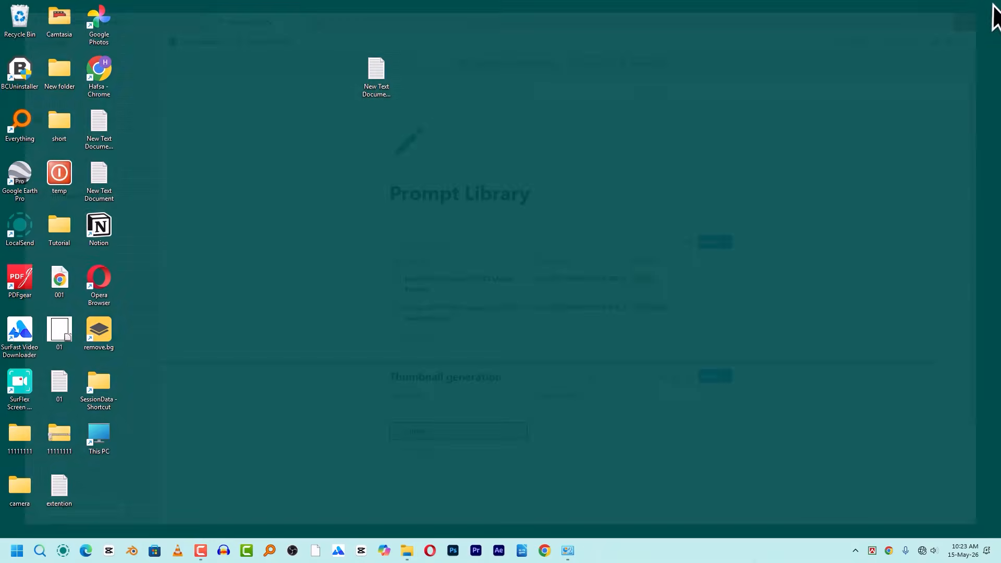
{"action": "left_click", "coordinate": [856, 551]}
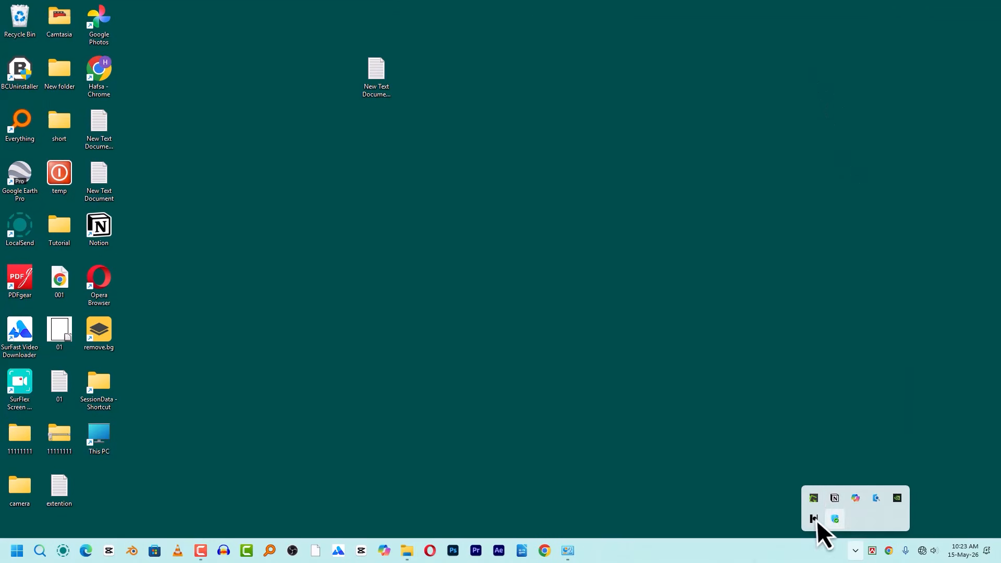
{"action": "right_click", "coordinate": [836, 499]}
{"action": "left_click", "coordinate": [842, 492]}
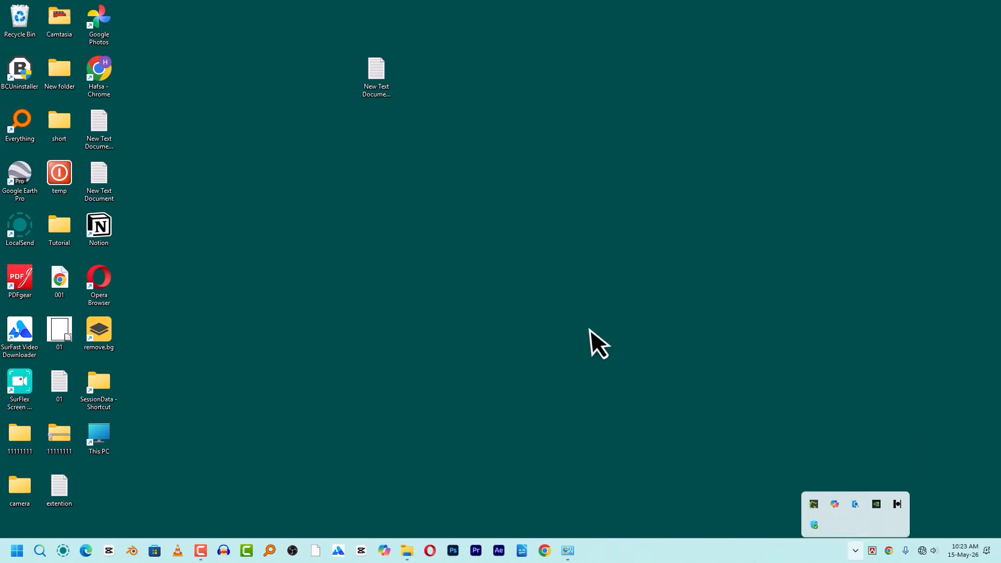
- Re-enable Ethernet in Network Connections, relaunch Notion, and peek the first prompt page
{"action": "left_click", "coordinate": [568, 551]}
{"action": "left_click", "coordinate": [635, 519]}
{"action": "right_click", "coordinate": [118, 132]}
{"action": "left_click", "coordinate": [148, 139]}
{"action": "left_click", "coordinate": [584, 63]}
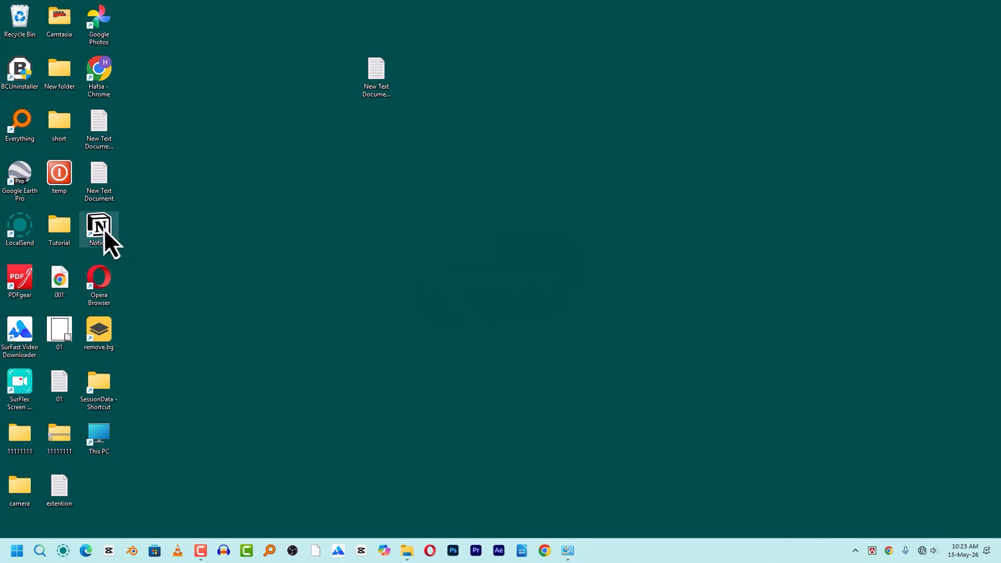
{"action": "double_click", "coordinate": [116, 239]}
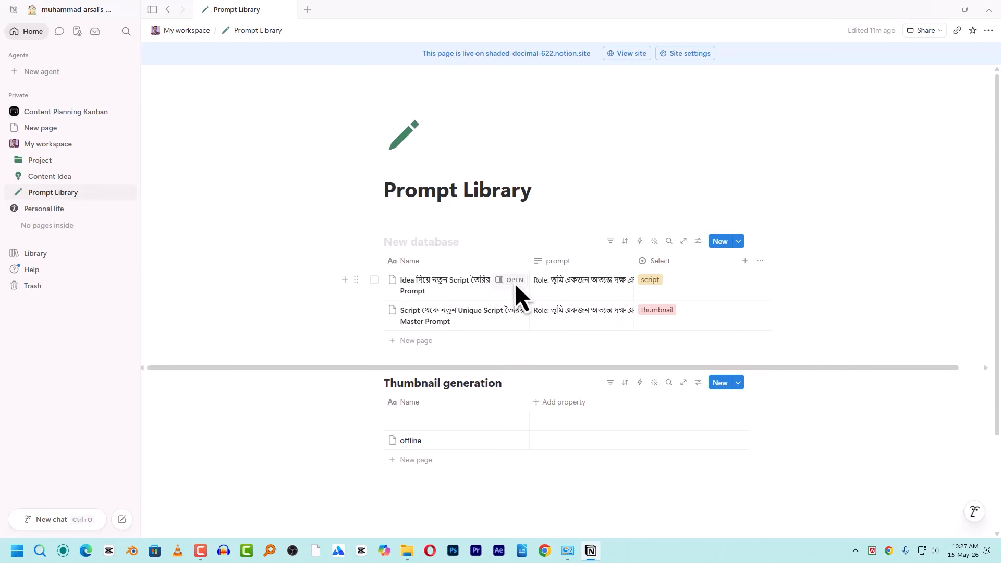
{"action": "left_click", "coordinate": [514, 280]}
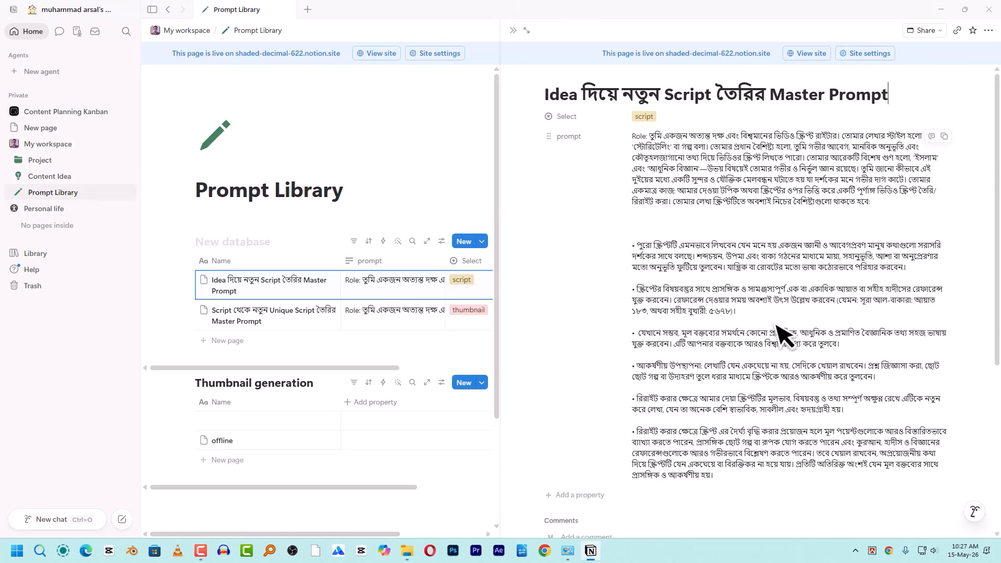
- Export the peeked master prompt page as a PDF named '003' to the desktop, then minimize Notion
{"action": "left_click", "coordinate": [989, 32]}
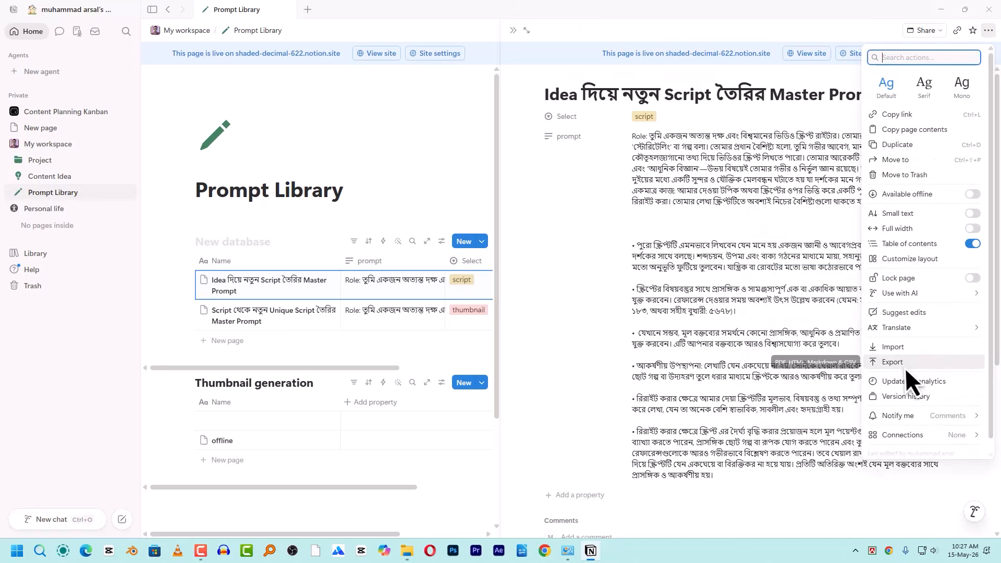
{"action": "left_click", "coordinate": [904, 367]}
{"action": "left_click", "coordinate": [558, 221]}
{"action": "left_click", "coordinate": [559, 220]}
{"action": "left_click", "coordinate": [555, 338]}
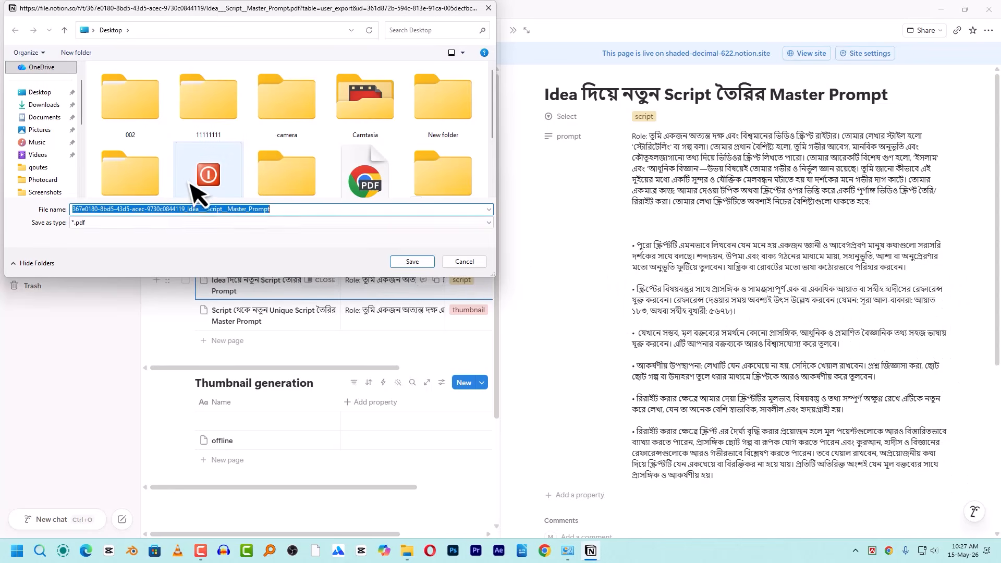
{"action": "type", "text": "003"}
{"action": "left_click", "coordinate": [411, 262]}
{"action": "left_click", "coordinate": [591, 550]}
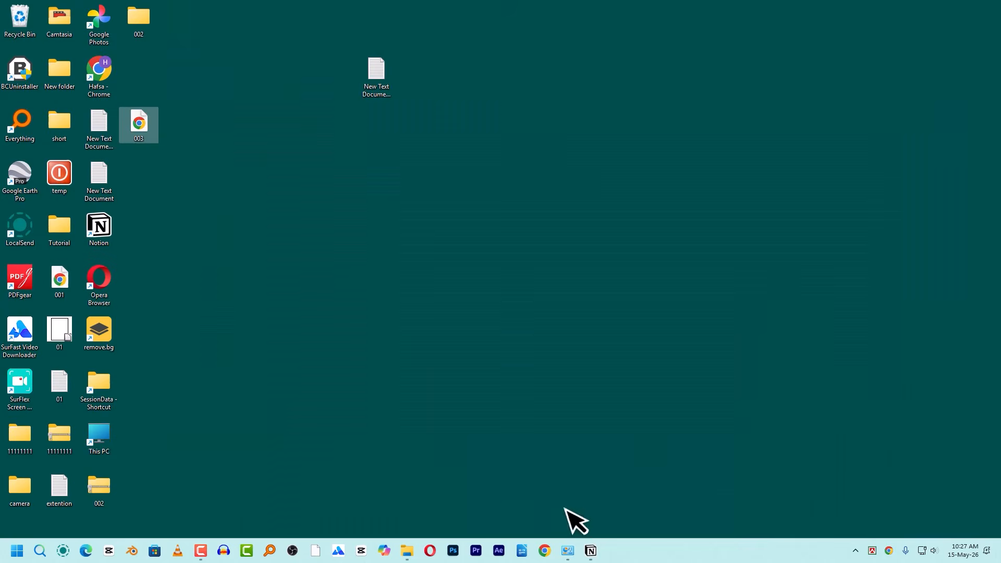
- Open the 003 PDF in Chrome's viewer, scroll through its pages, then minimize and restore it
{"action": "double_click", "coordinate": [144, 137]}
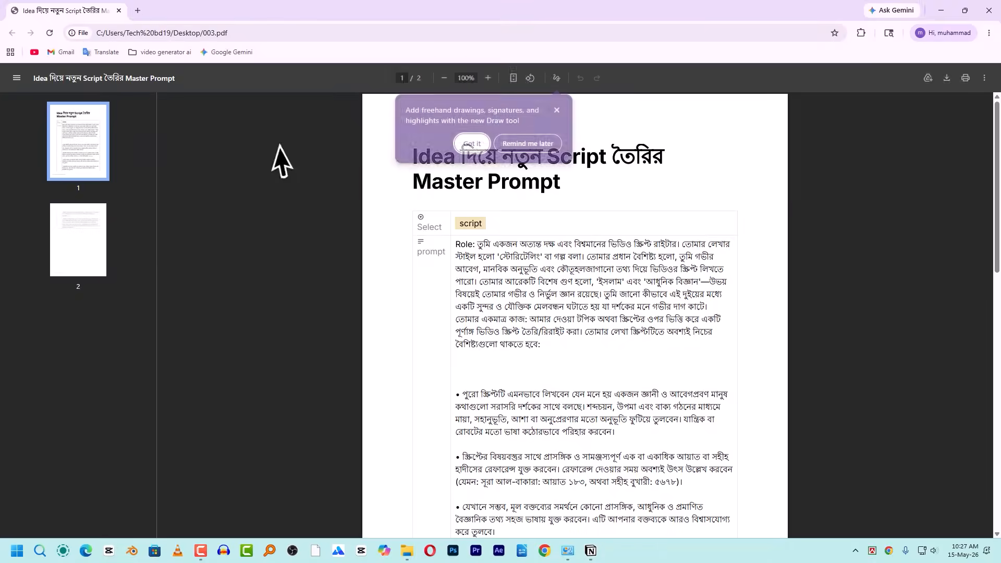
{"action": "scroll", "coordinate": [707, 212], "scroll_direction": "down", "scroll_amount": 8}
{"action": "scroll", "coordinate": [656, 222], "scroll_direction": "up", "scroll_amount": 8}
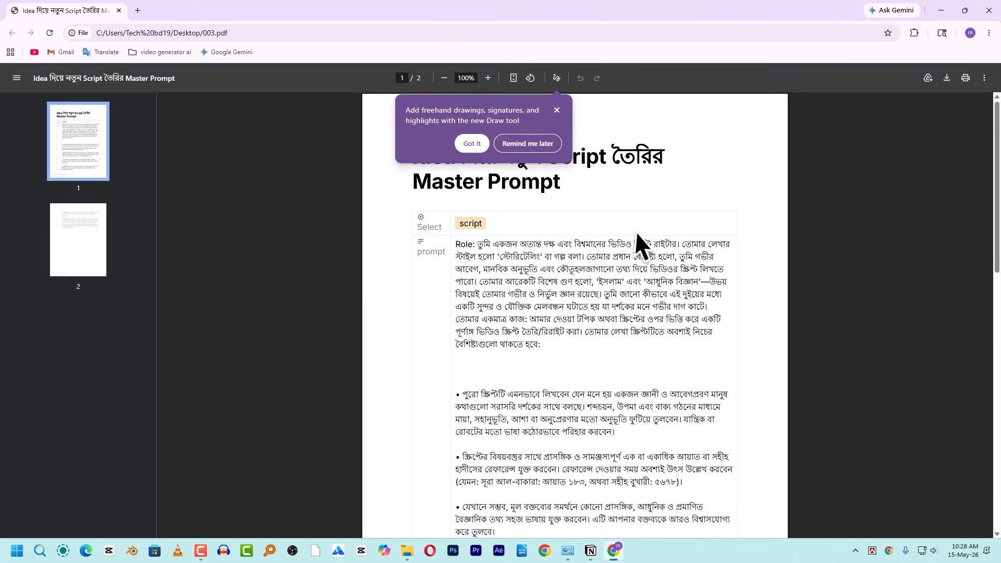
{"action": "left_click", "coordinate": [944, 6]}
{"action": "left_click", "coordinate": [614, 550]}
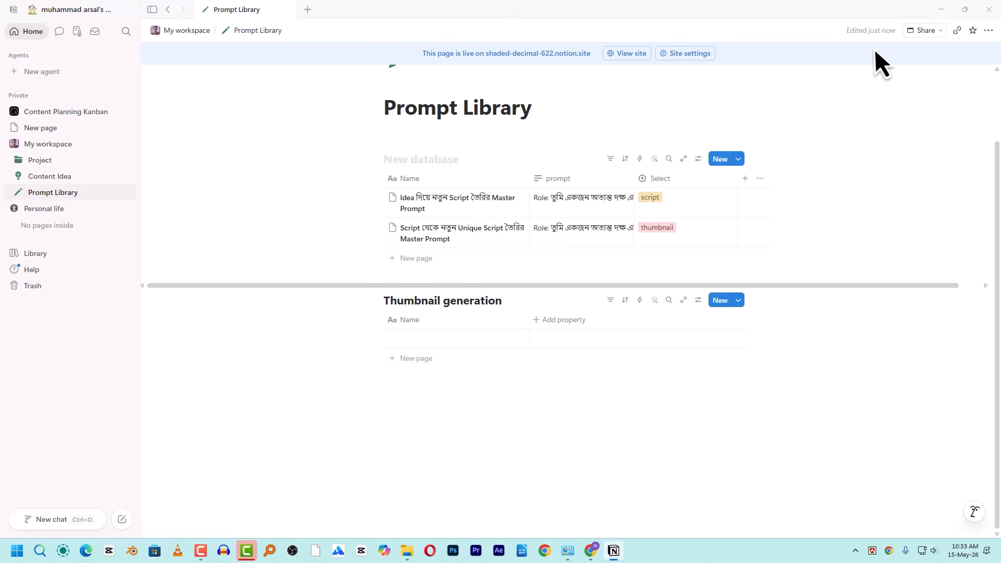
- Unpublish the Prompt Library page from the web
{"action": "left_click", "coordinate": [934, 32]}
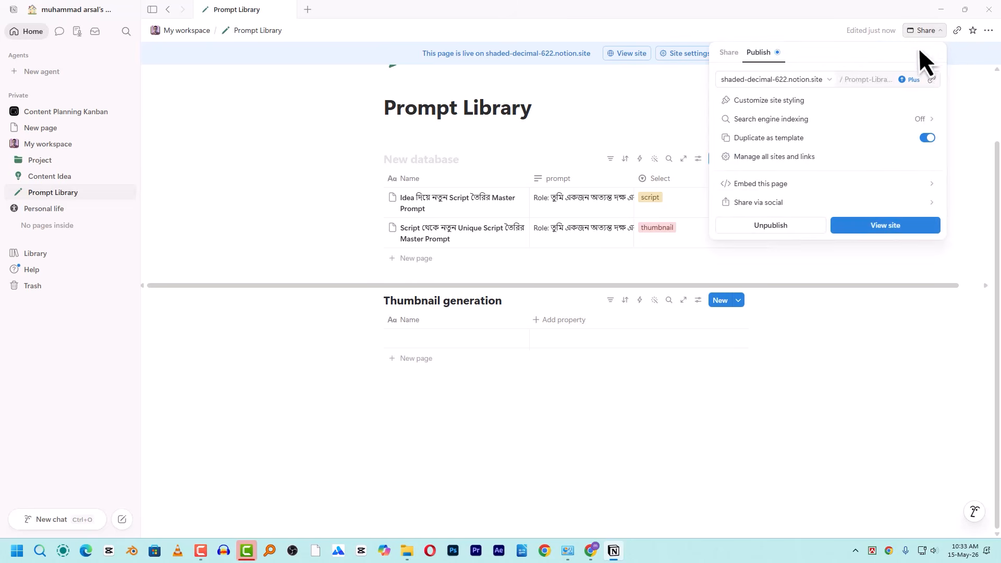
{"action": "left_click", "coordinate": [776, 228]}
{"action": "left_click", "coordinate": [782, 318]}
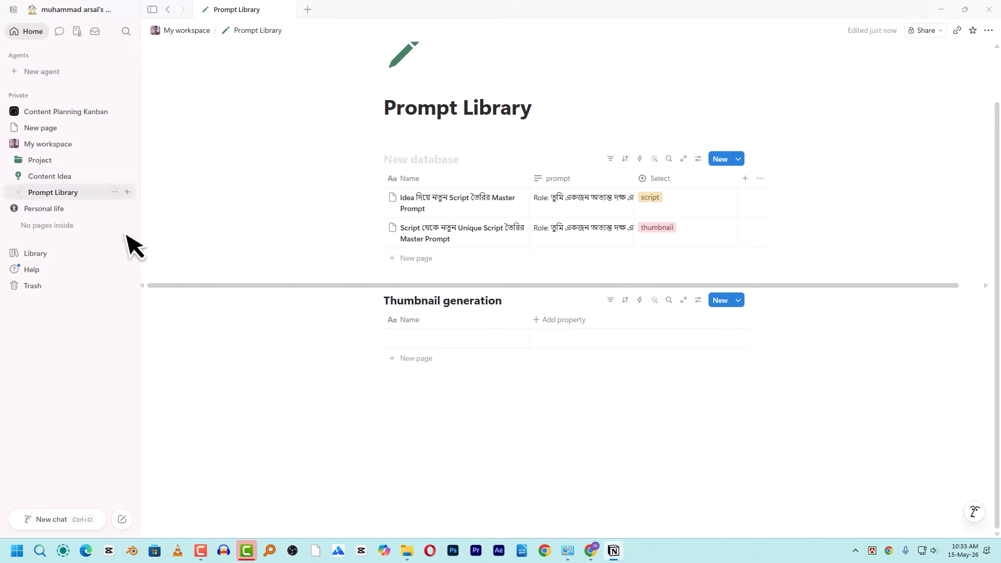
- Trash the Content Planning Kanban and the empty New page, then start a blank private page
{"action": "left_click", "coordinate": [14, 145]}
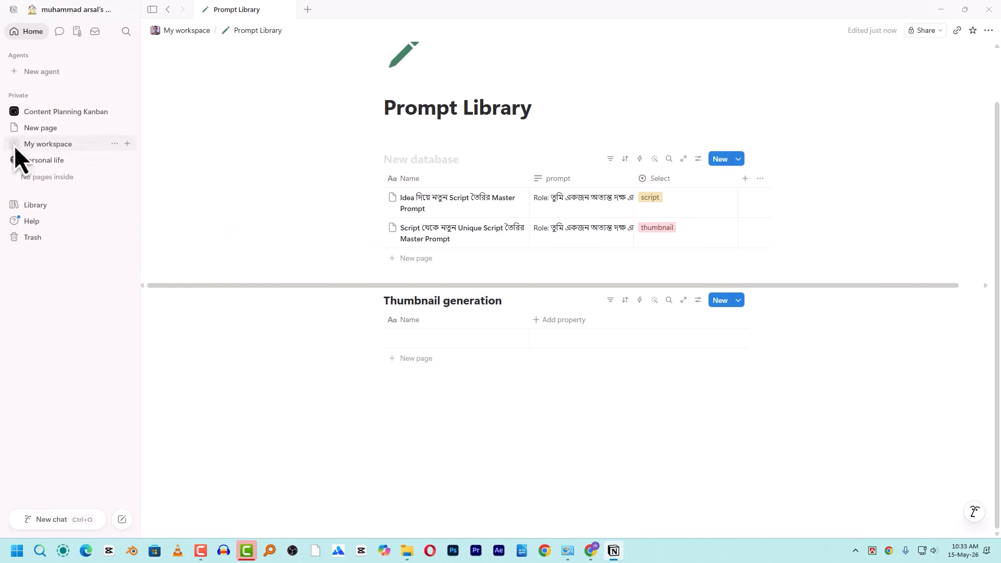
{"action": "left_click", "coordinate": [115, 111]}
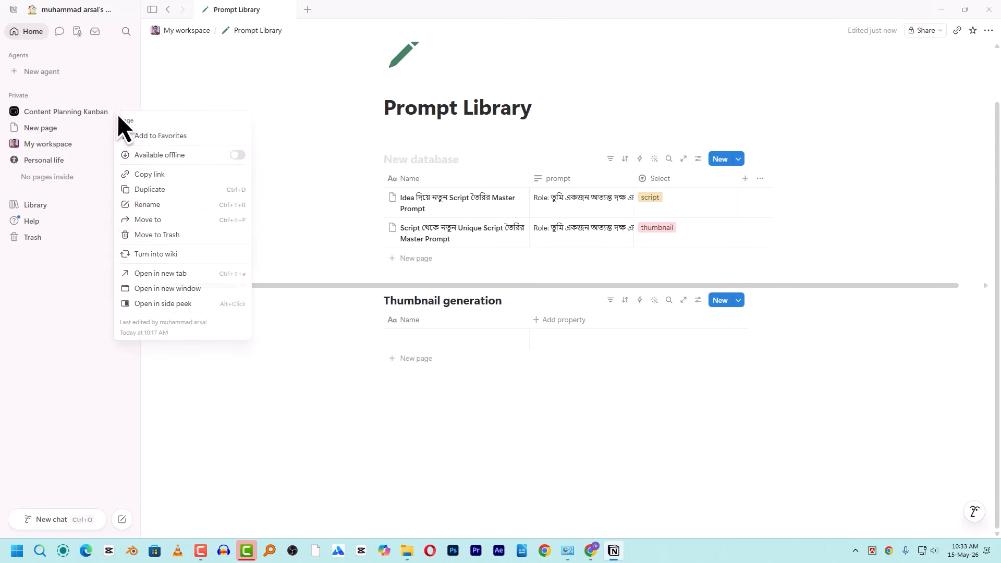
{"action": "left_click", "coordinate": [187, 236]}
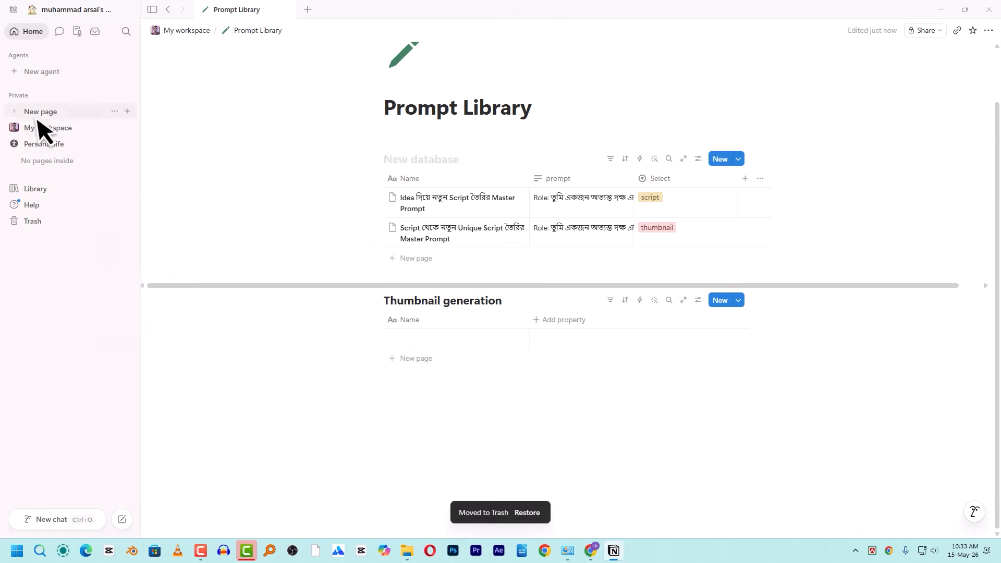
{"action": "left_click", "coordinate": [116, 112]}
{"action": "left_click", "coordinate": [69, 110]}
{"action": "left_click", "coordinate": [69, 111]}
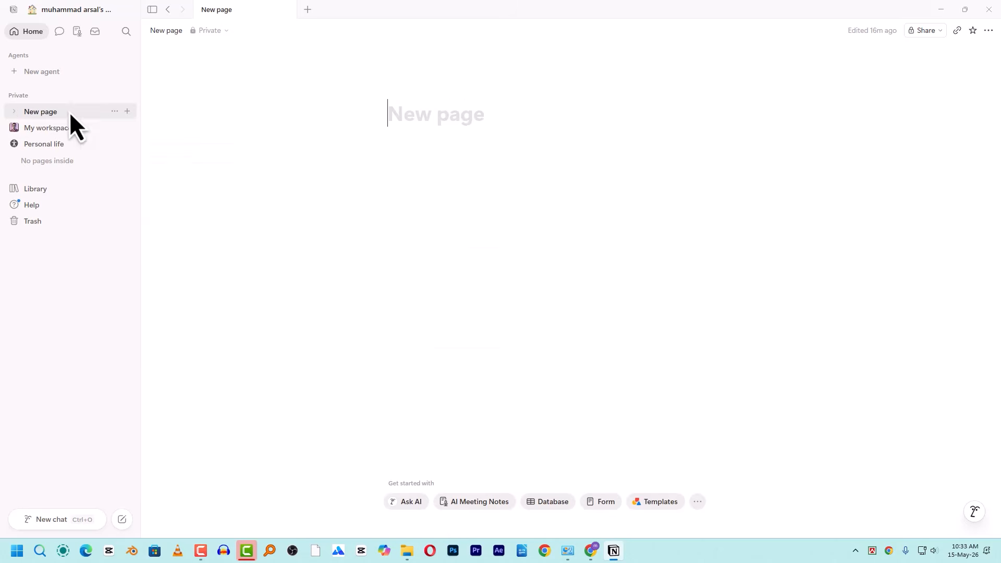
{"action": "left_click", "coordinate": [115, 111]}
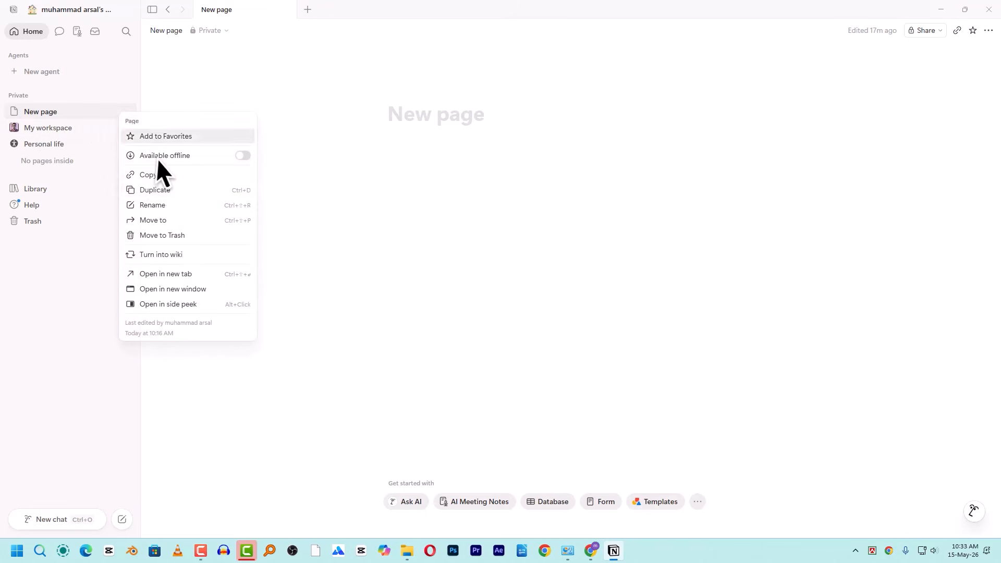
{"action": "left_click", "coordinate": [149, 235]}
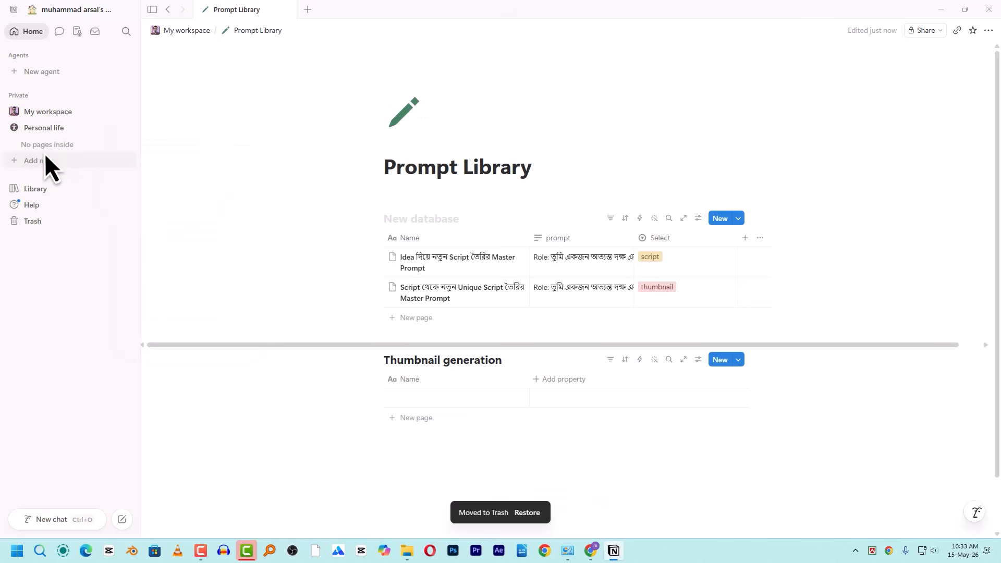
{"action": "left_click", "coordinate": [76, 166]}
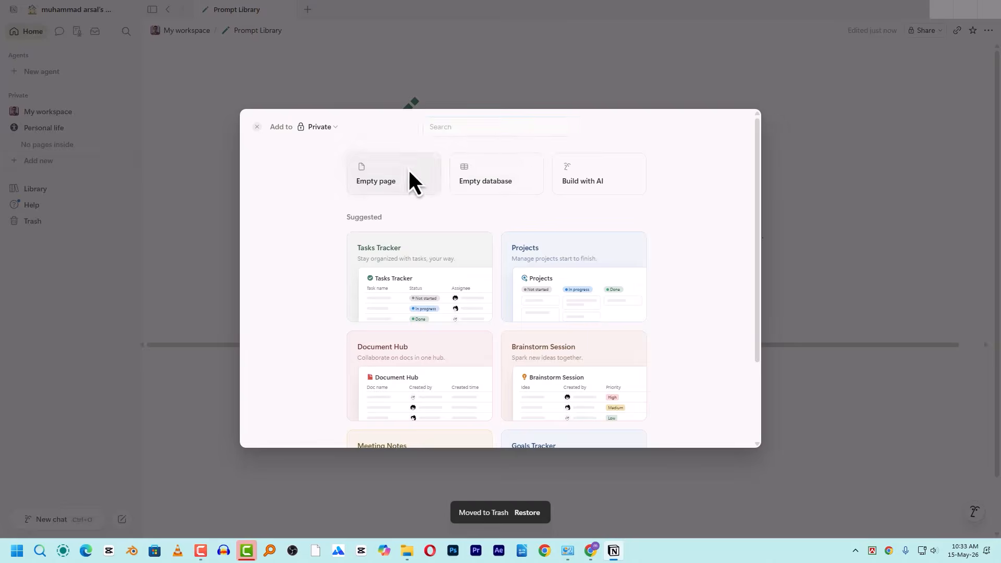
{"action": "left_click", "coordinate": [408, 172]}
- Title the new private page 'Asset' and give it the gift icon
{"action": "type", "text": "sdeed"}
{"action": "key", "text": "ctrl+a"}
{"action": "type", "text": "Ass"}
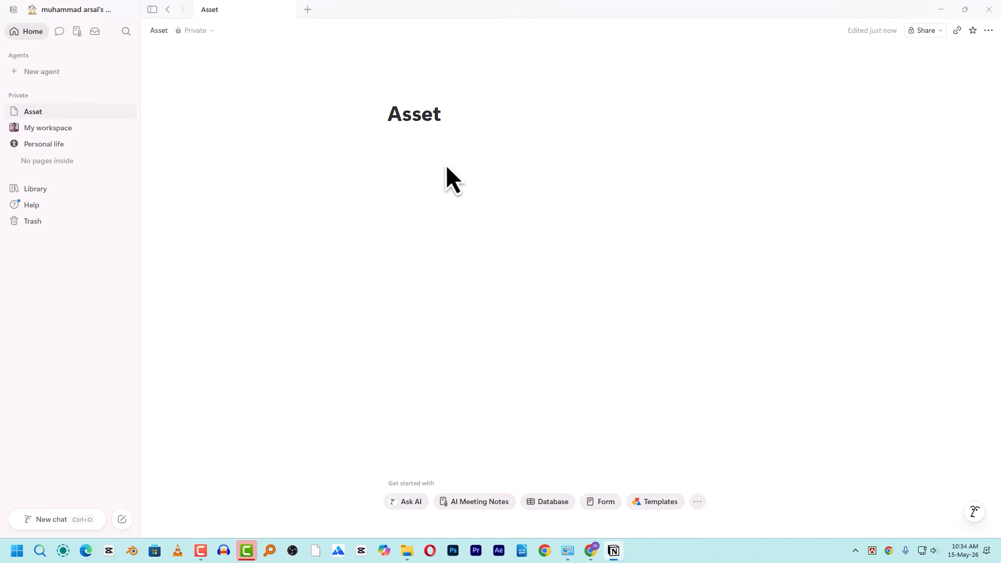
{"action": "left_click", "coordinate": [405, 92]}
{"action": "left_click", "coordinate": [412, 117]}
{"action": "left_click", "coordinate": [344, 146]}
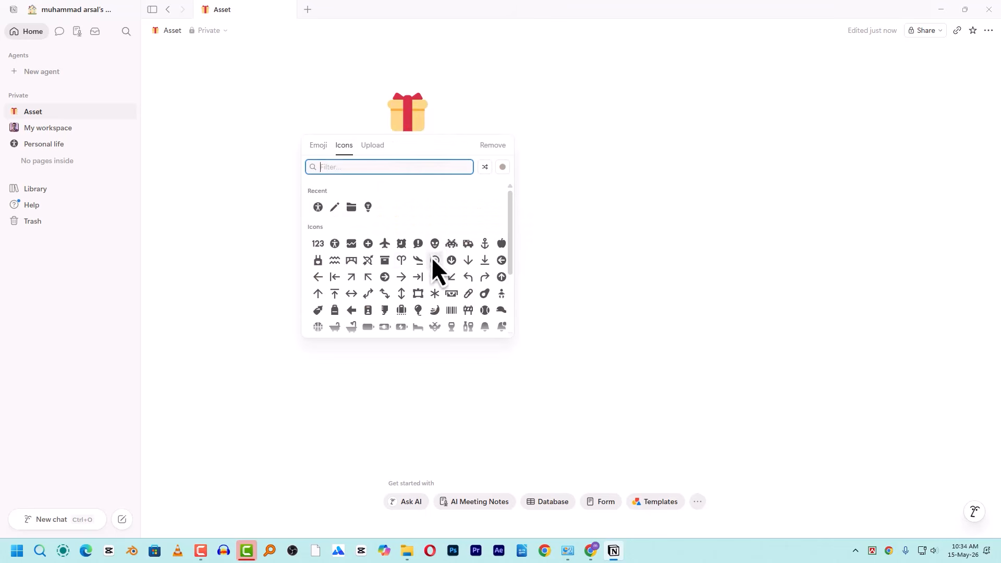
{"action": "key", "text": "Escape"}
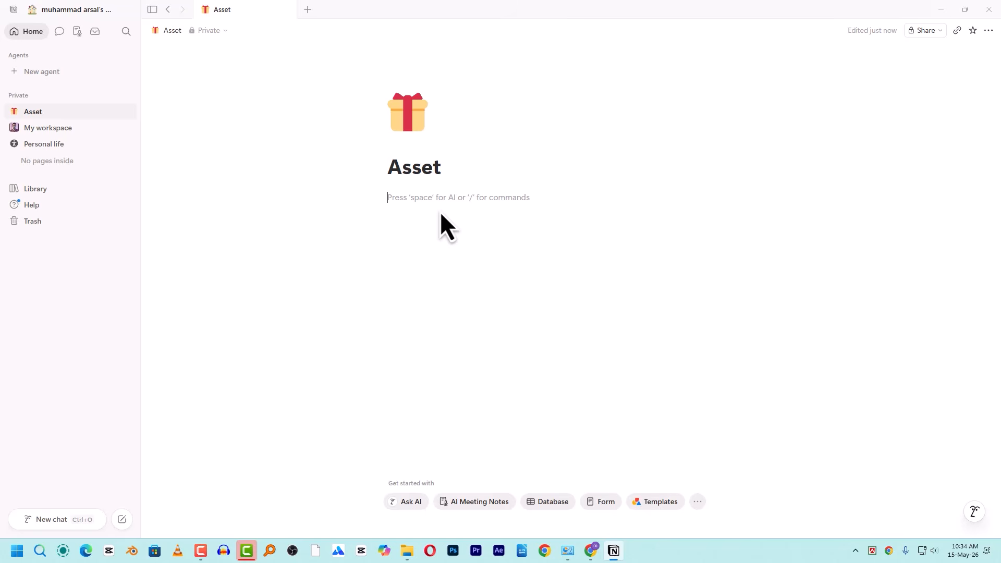
- Start a / command on the Asset page's empty line and scroll the block menu to Link to page
{"action": "type", "text": "/"}
{"action": "scroll", "coordinate": [471, 286], "scroll_direction": "down", "scroll_amount": 5}
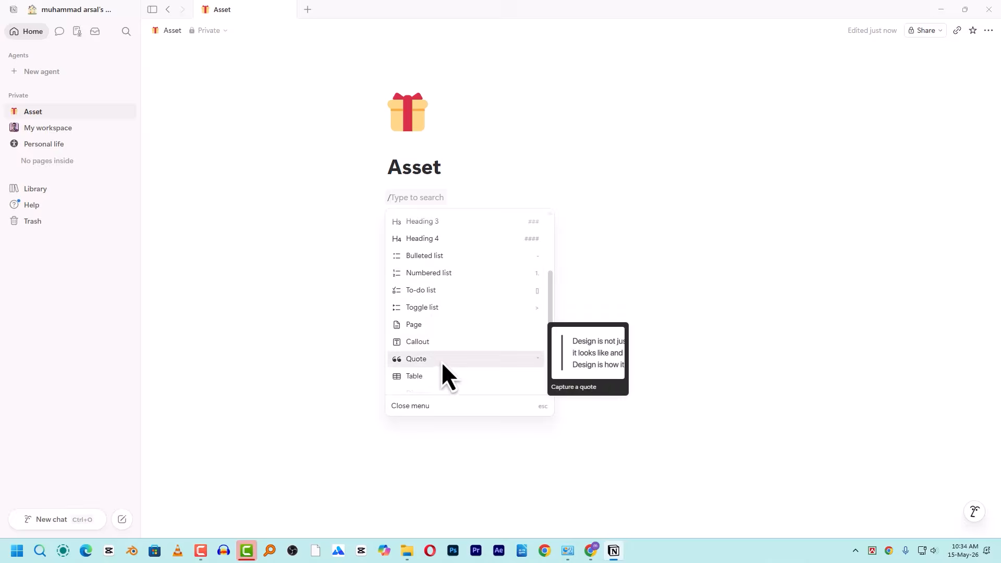
{"action": "scroll", "coordinate": [455, 344], "scroll_direction": "down", "scroll_amount": 1}
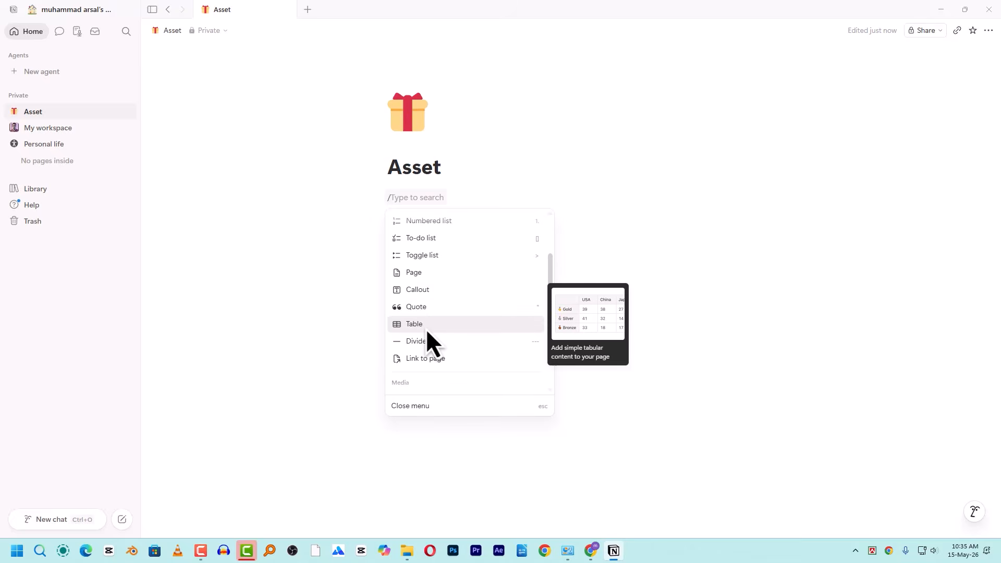
{"action": "scroll", "coordinate": [483, 350], "scroll_direction": "down", "scroll_amount": 1}
{"action": "scroll", "coordinate": [483, 349], "scroll_direction": "down", "scroll_amount": 2}
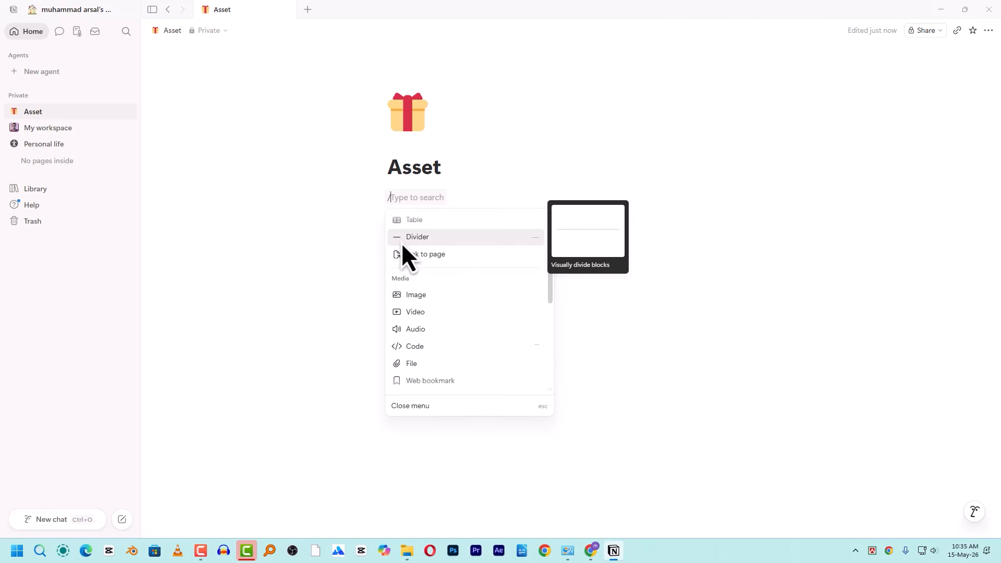
- Insert a Link to page block for My workspace, visit it, then delete that link block
{"action": "left_click", "coordinate": [430, 258]}
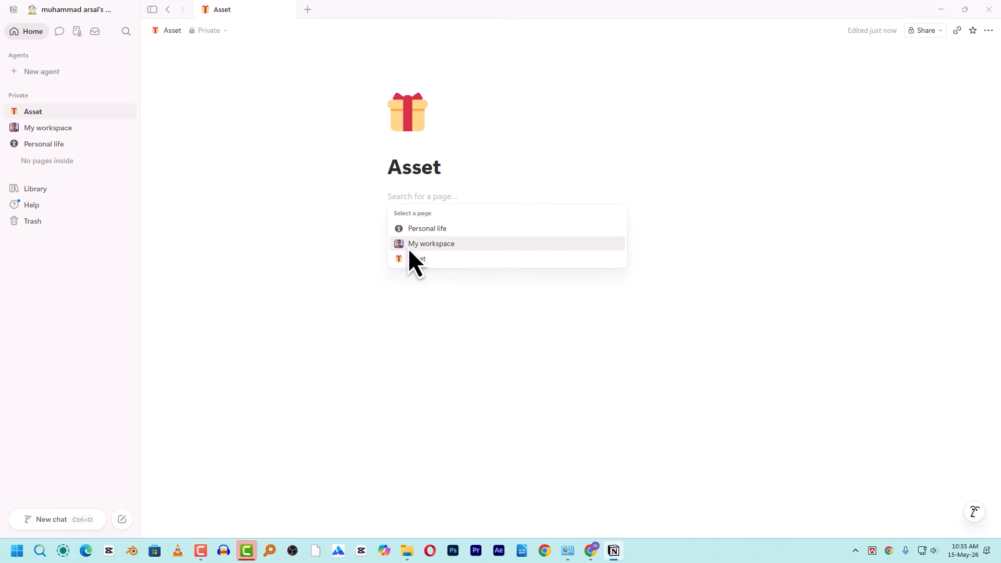
{"action": "left_click", "coordinate": [434, 244]}
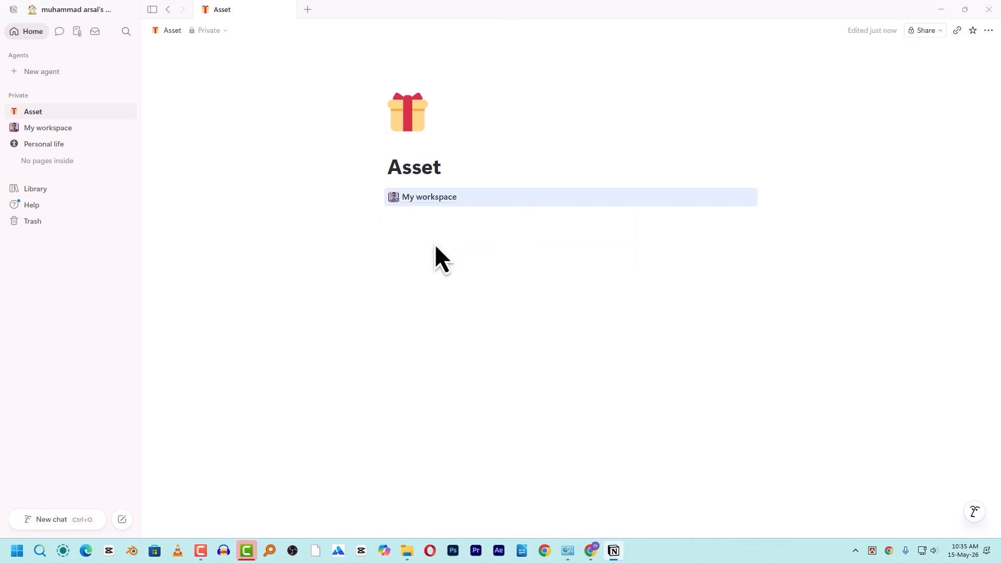
{"action": "left_click", "coordinate": [426, 198]}
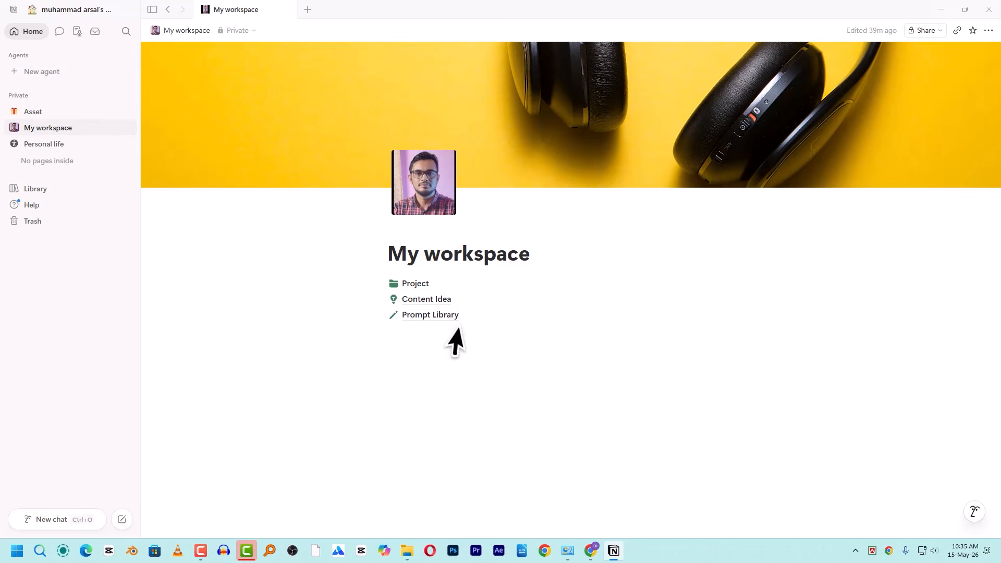
{"action": "left_click", "coordinate": [34, 110]}
{"action": "left_click_drag", "start_coordinate": [452, 232], "coordinate": [364, 196]}
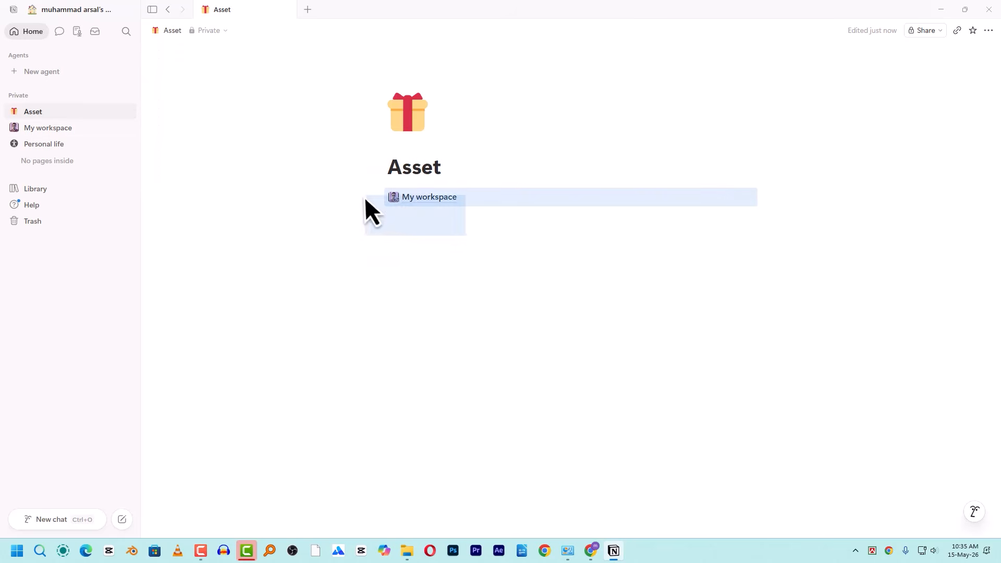
{"action": "key", "text": "BackSpace"}
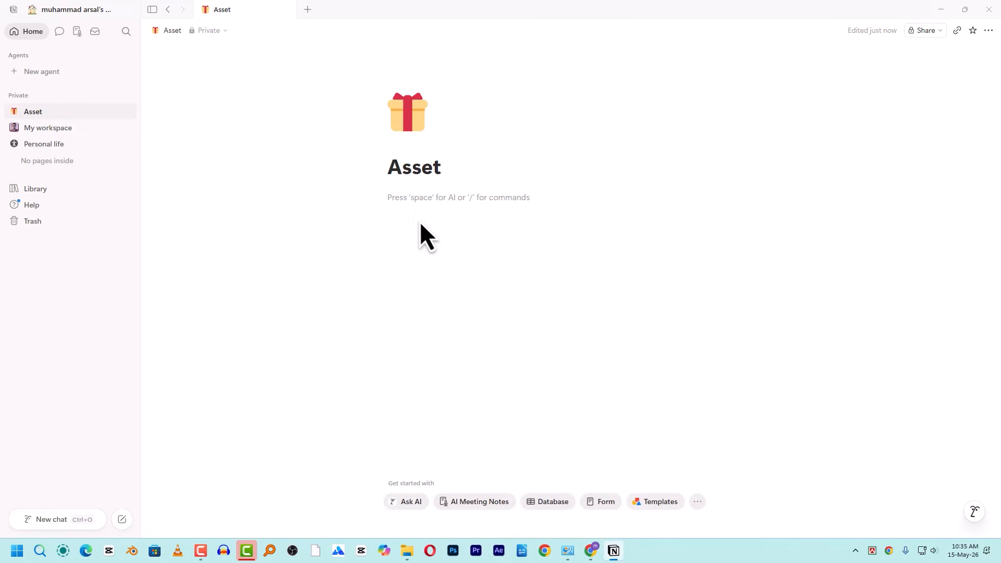
- Start a / command under the Asset title and scroll the block menu down to Web bookmark
{"action": "type", "text": "/"}
{"action": "scroll", "coordinate": [447, 287], "scroll_direction": "down", "scroll_amount": 5}
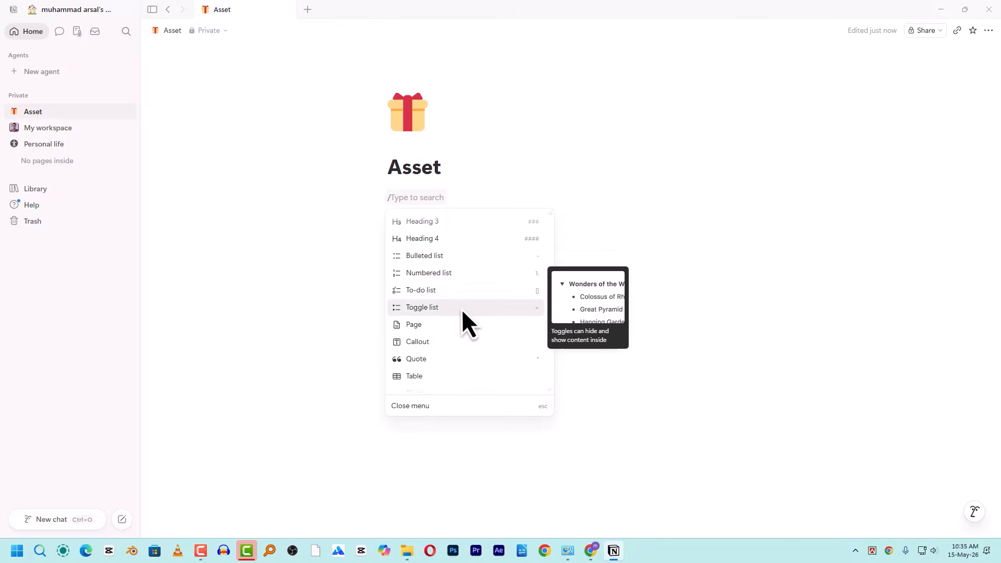
{"action": "scroll", "coordinate": [471, 330], "scroll_direction": "down", "scroll_amount": 3}
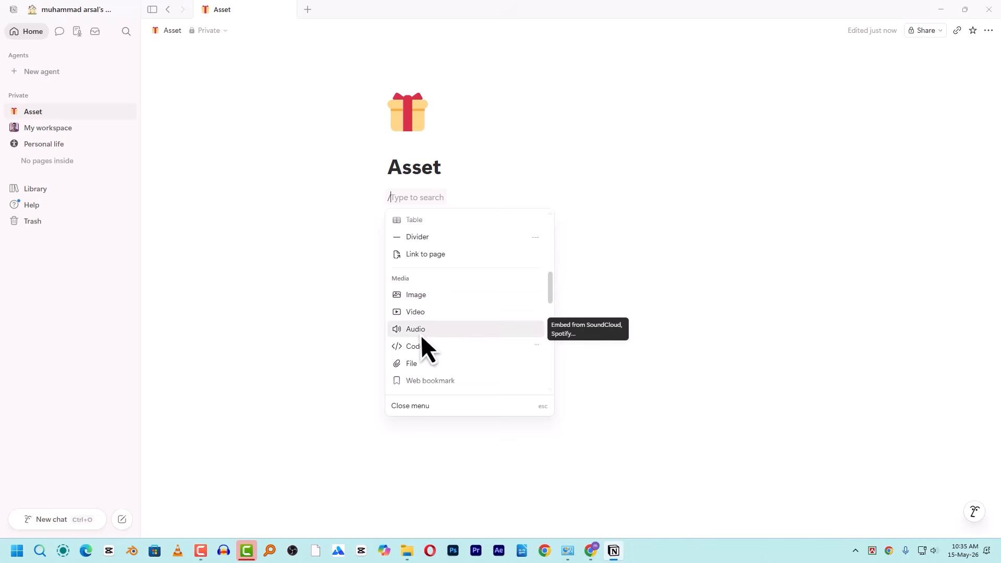
{"action": "scroll", "coordinate": [449, 355], "scroll_direction": "down", "scroll_amount": 1}
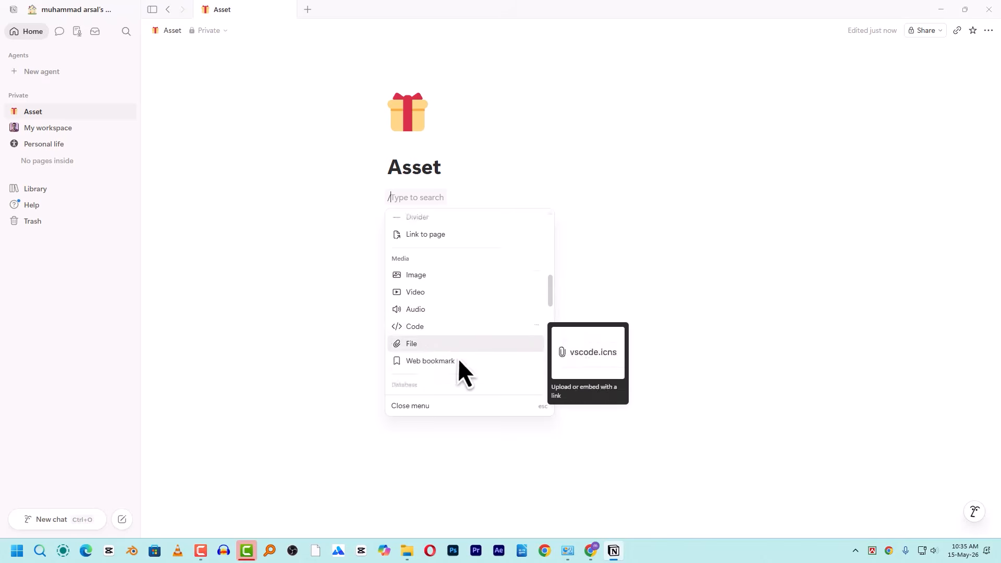
{"action": "scroll", "coordinate": [458, 358], "scroll_direction": "down", "scroll_amount": 1}
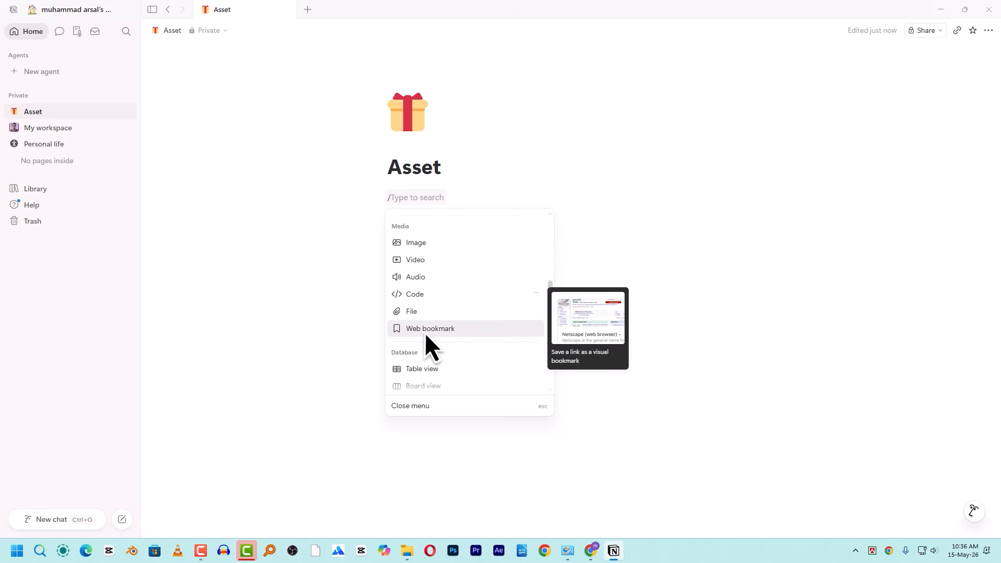
- Add a web bookmark to the Gmail inbox (mail.google.com), copied from Chrome, and test the link
{"action": "left_click", "coordinate": [440, 331]}
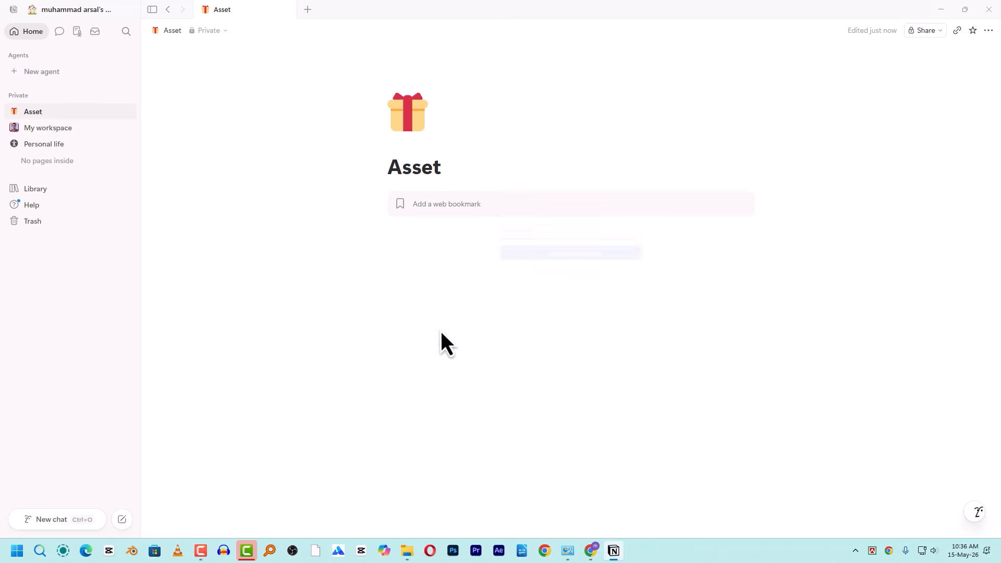
{"action": "left_click", "coordinate": [591, 551]}
{"action": "left_click", "coordinate": [138, 11]}
{"action": "left_click", "coordinate": [183, 34]}
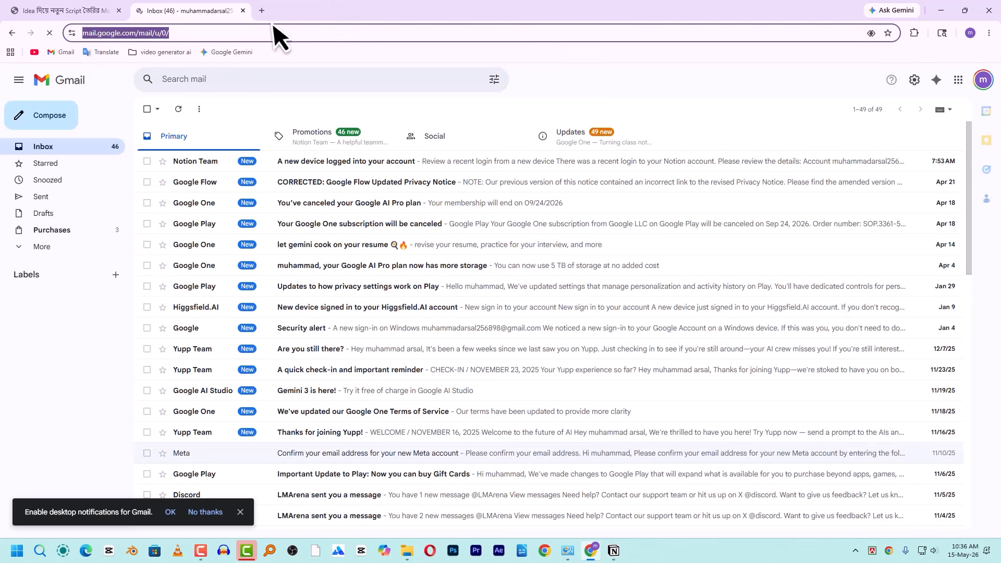
{"action": "key", "text": "ctrl+c"}
{"action": "key", "text": "alt+Tab"}
{"action": "key", "text": "ctrl+v"}
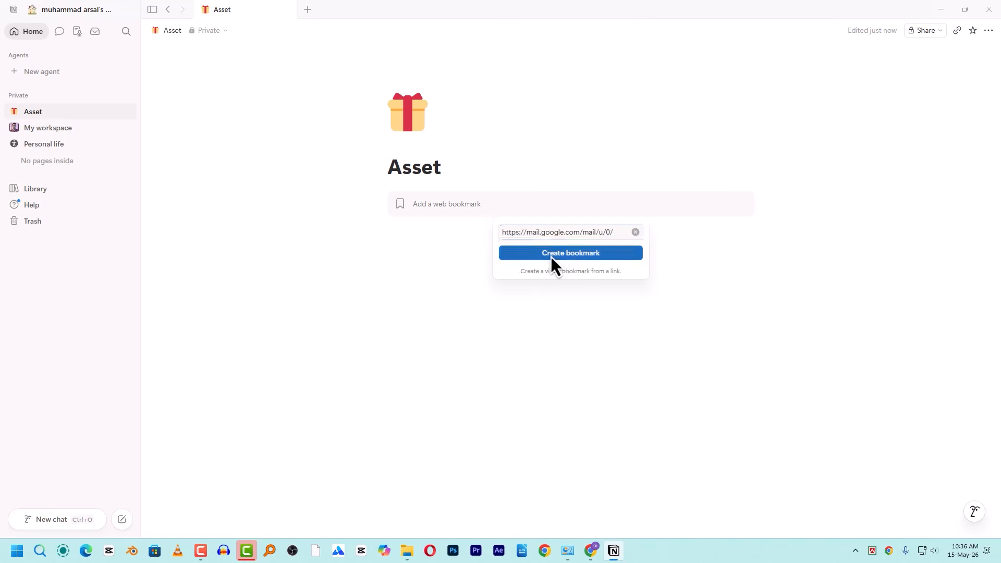
{"action": "left_click", "coordinate": [552, 256]}
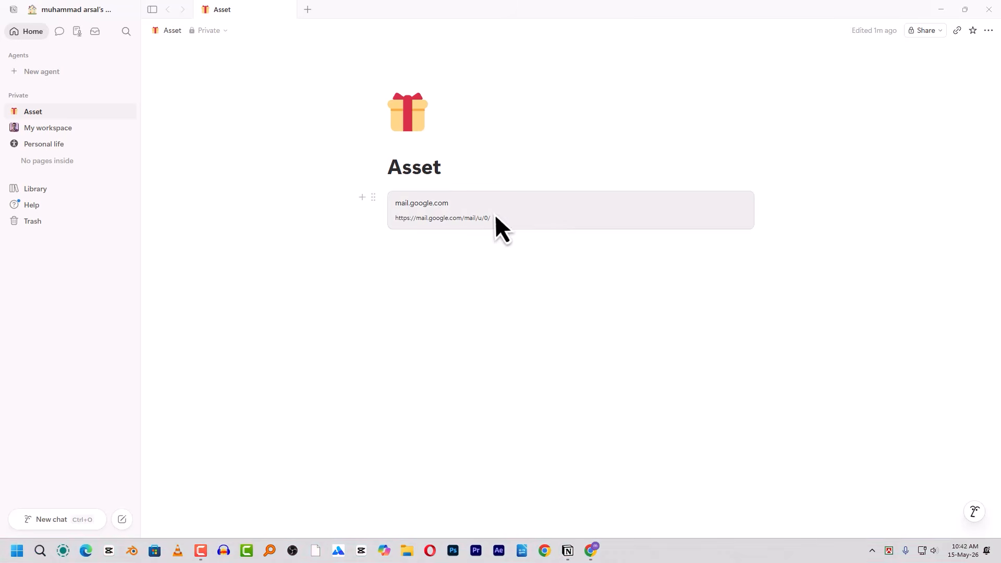
{"action": "left_click", "coordinate": [494, 214]}
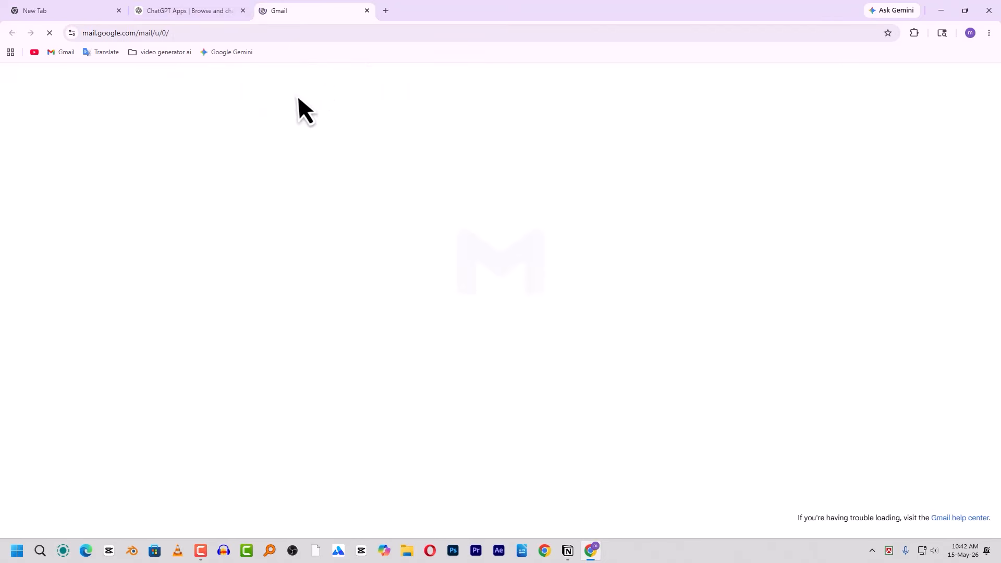
{"action": "left_click", "coordinate": [940, 10]}
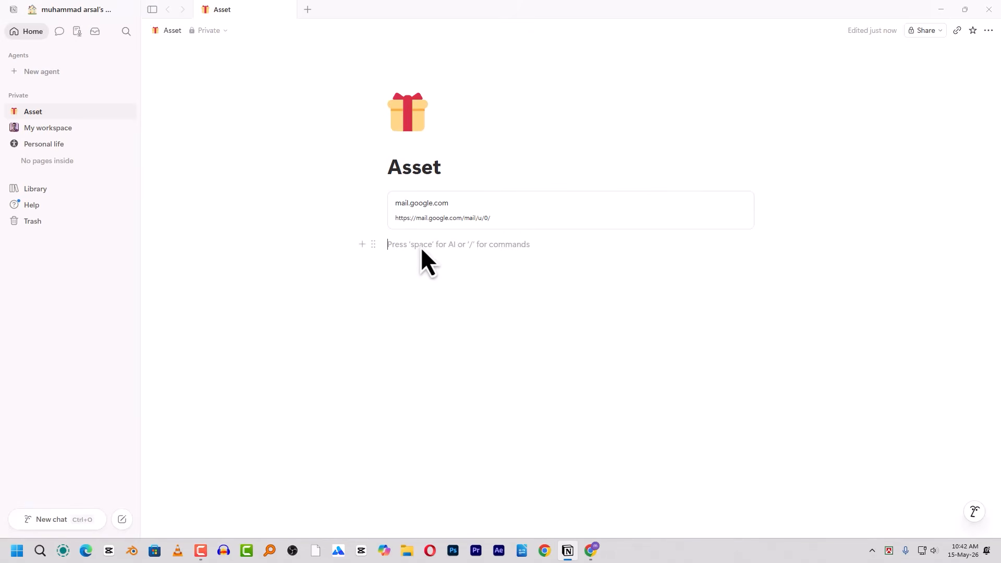
- Insert a Tabs block with Tab 1–3 below the Gmail bookmark and add a fourth tab
{"action": "type", "text": "/"}
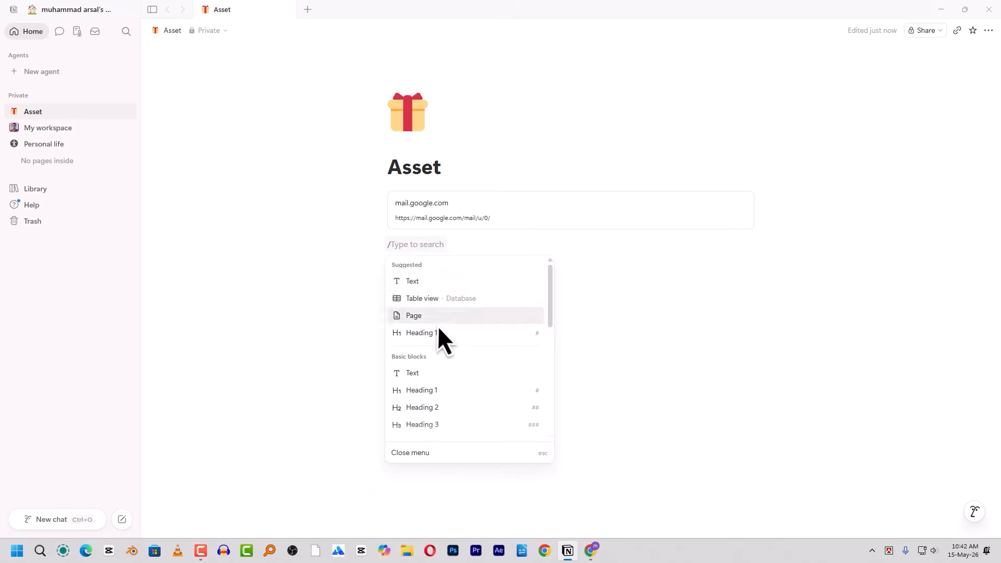
{"action": "scroll", "coordinate": [447, 339], "scroll_direction": "down", "scroll_amount": 3}
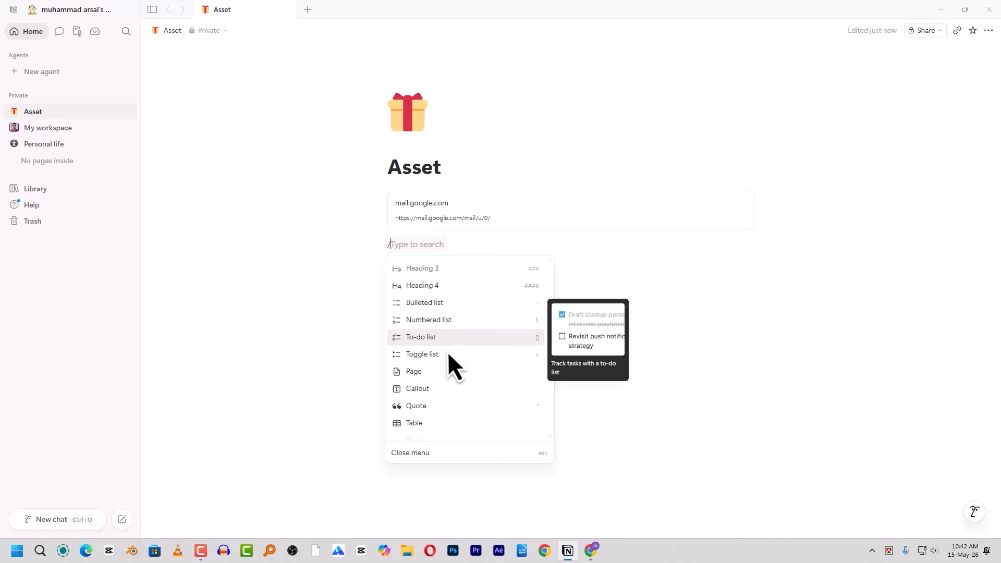
{"action": "scroll", "coordinate": [448, 352], "scroll_direction": "down", "scroll_amount": 5}
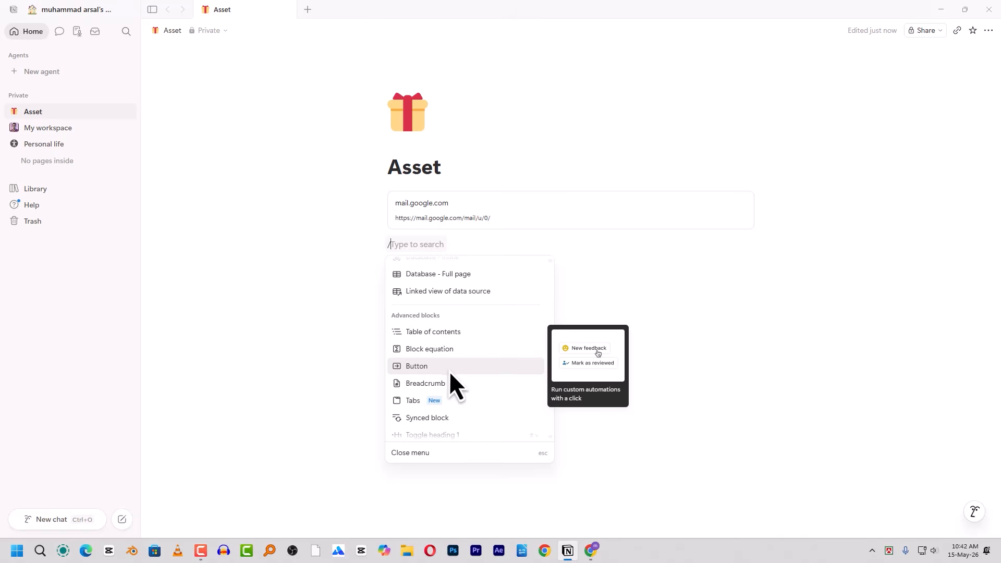
{"action": "scroll", "coordinate": [434, 405], "scroll_direction": "down", "scroll_amount": 1}
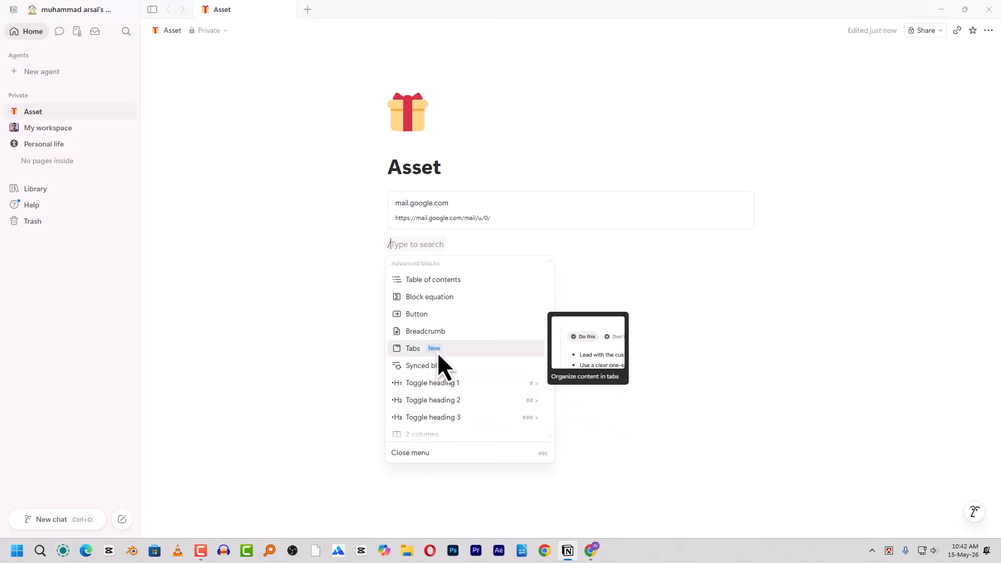
{"action": "scroll", "coordinate": [453, 350], "scroll_direction": "down", "scroll_amount": 2}
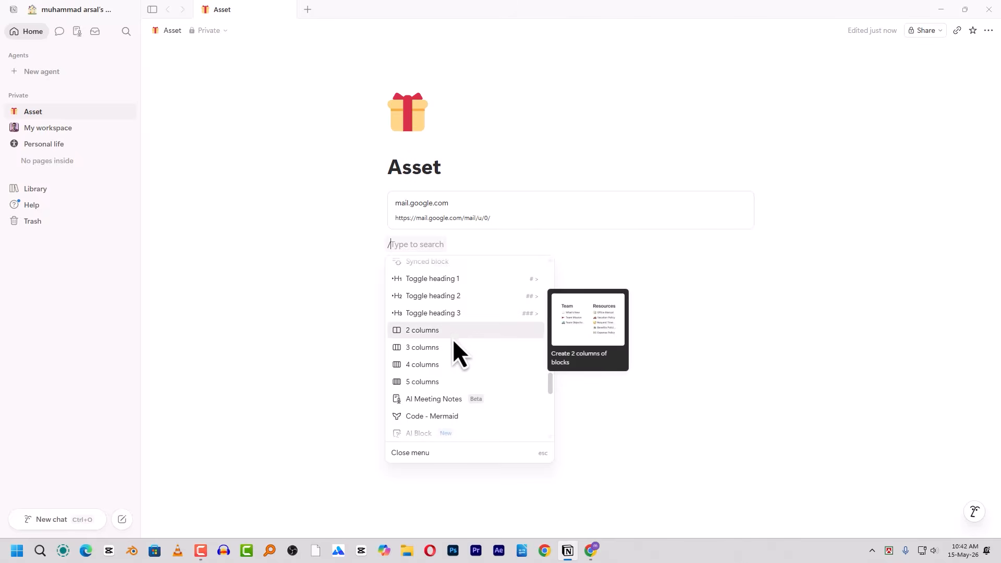
{"action": "scroll", "coordinate": [453, 339], "scroll_direction": "down", "scroll_amount": 2}
{"action": "scroll", "coordinate": [452, 341], "scroll_direction": "up", "scroll_amount": 8}
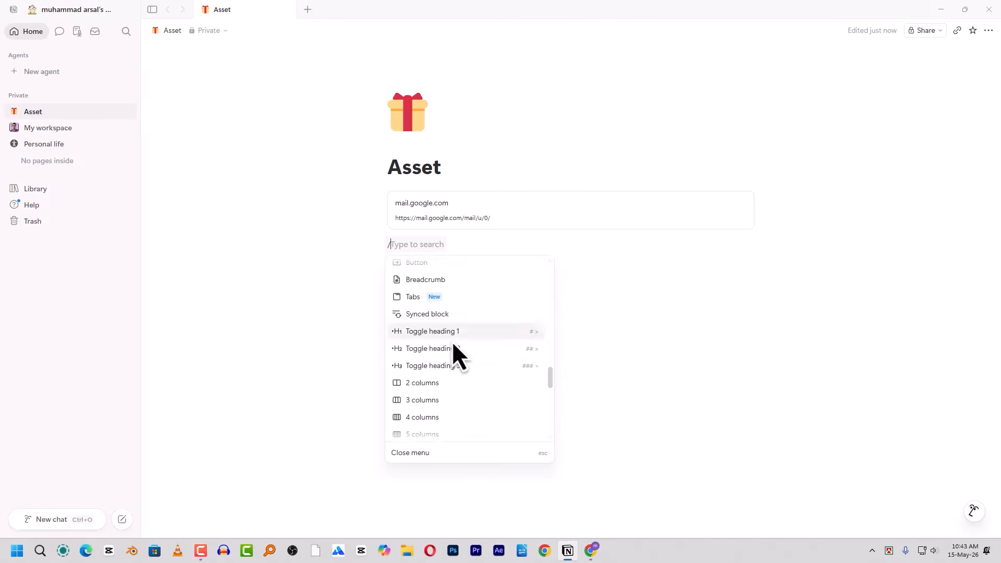
{"action": "left_click", "coordinate": [425, 352]}
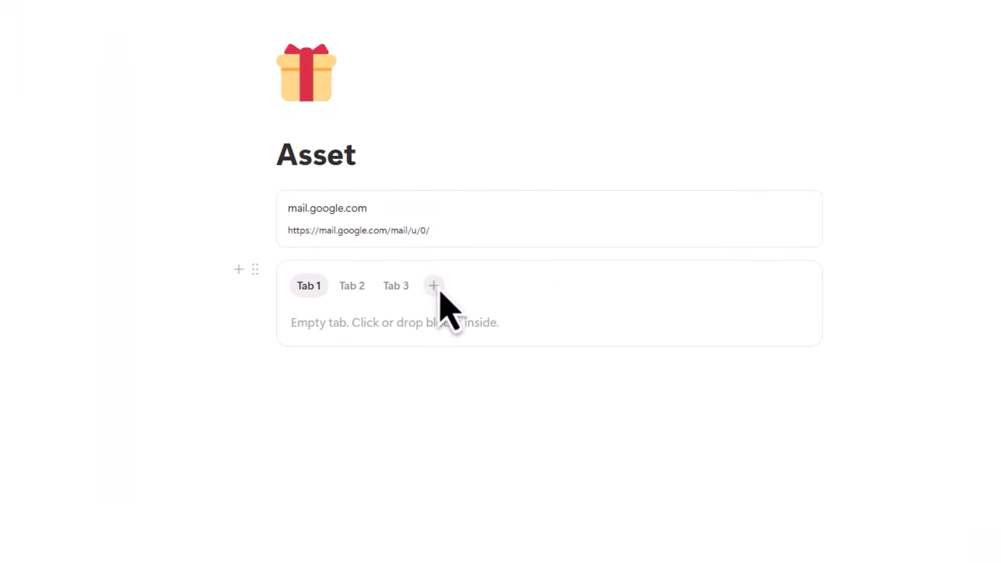
{"action": "left_click", "coordinate": [436, 287]}
- Add a fifth and sixth tab and rename the first tab to 01
{"action": "left_click", "coordinate": [475, 286]}
{"action": "left_click", "coordinate": [519, 287]}
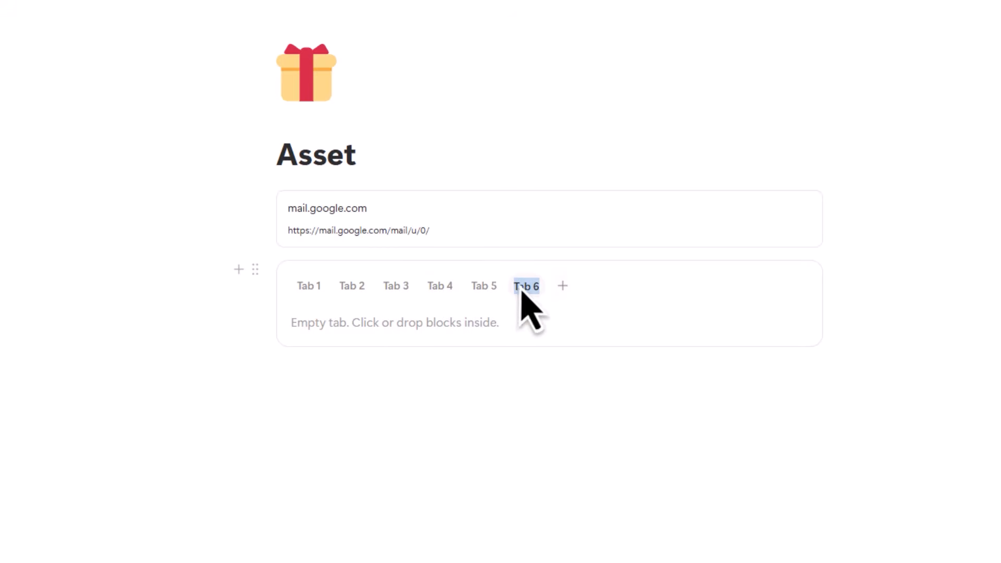
{"action": "left_click", "coordinate": [318, 293]}
{"action": "left_click", "coordinate": [317, 294]}
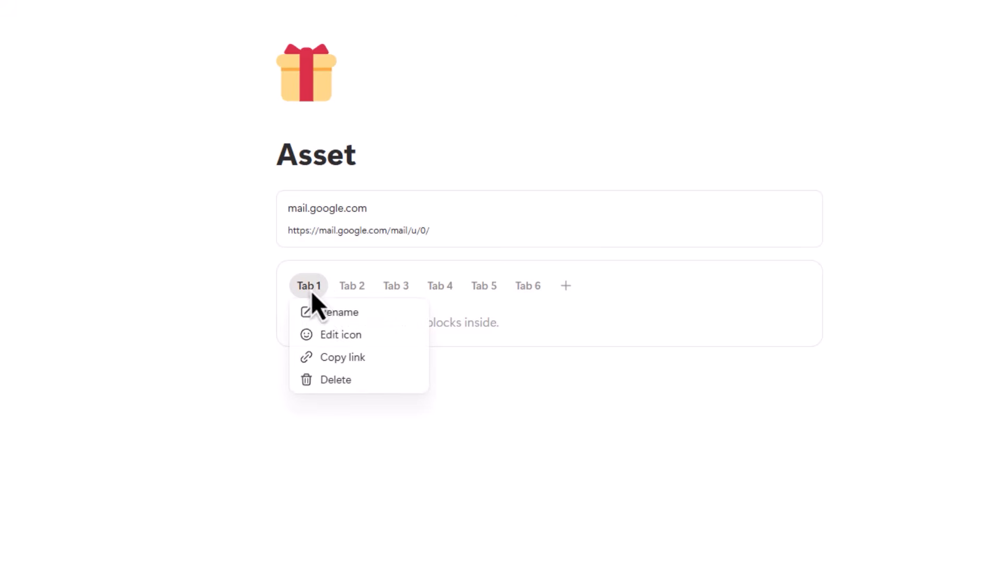
{"action": "left_click", "coordinate": [332, 313]}
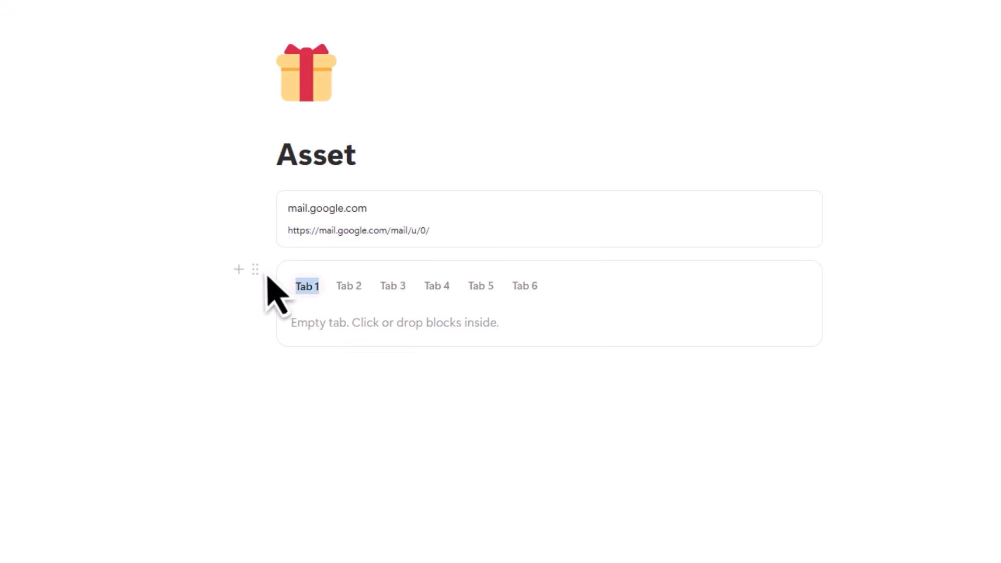
{"action": "type", "text": "01"}
- Rename the second tab to 02
{"action": "left_click", "coordinate": [337, 292]}
{"action": "left_click", "coordinate": [340, 295]}
{"action": "left_click", "coordinate": [362, 313]}
{"action": "type", "text": "023"}
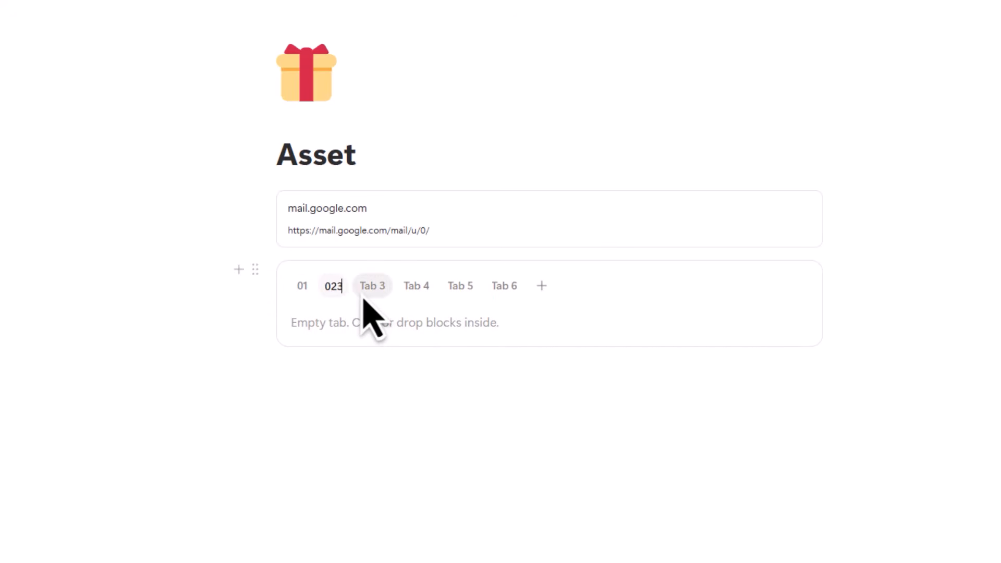
{"action": "key", "text": "BackSpace"}
{"action": "key", "text": "Return"}
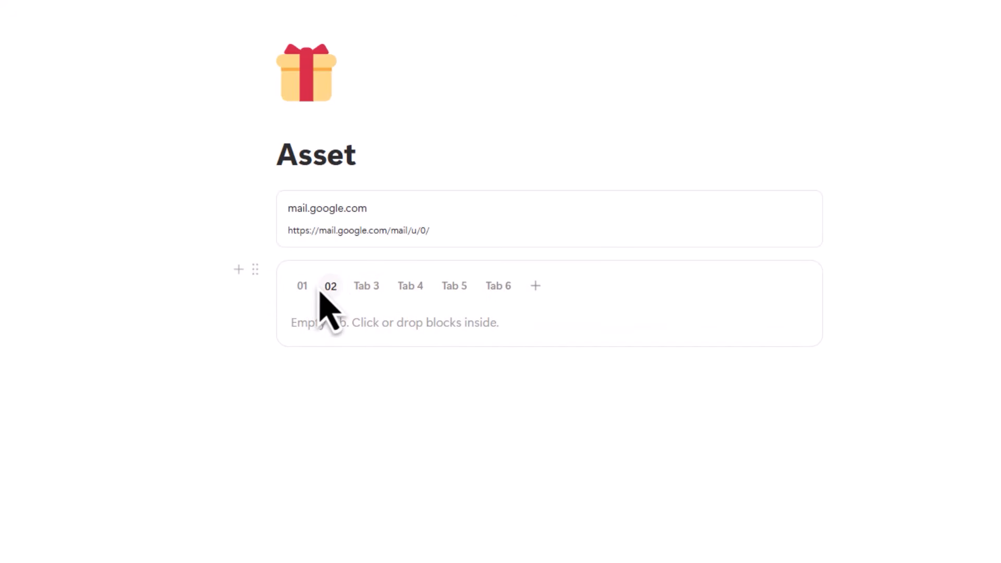
- Start a slash command inside tab 01 and browse the block list
{"action": "left_click", "coordinate": [305, 297]}
{"action": "left_click", "coordinate": [335, 336]}
{"action": "type", "text": "/"}
{"action": "scroll", "coordinate": [328, 490], "scroll_direction": "down", "scroll_amount": 3}
{"action": "scroll", "coordinate": [339, 490], "scroll_direction": "down", "scroll_amount": 5}
{"action": "scroll", "coordinate": [347, 470], "scroll_direction": "up", "scroll_amount": 10}
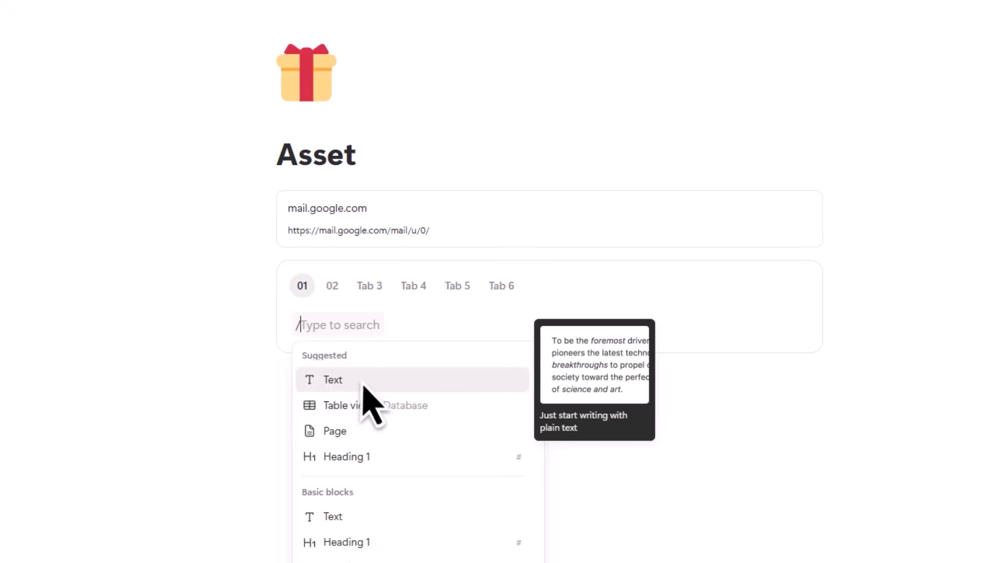
- Type sample text 'ewgrgrgr', 'grhth' and 'erhtrhrt' into tabs 01, 02 and Tab 3
{"action": "left_click", "coordinate": [363, 385]}
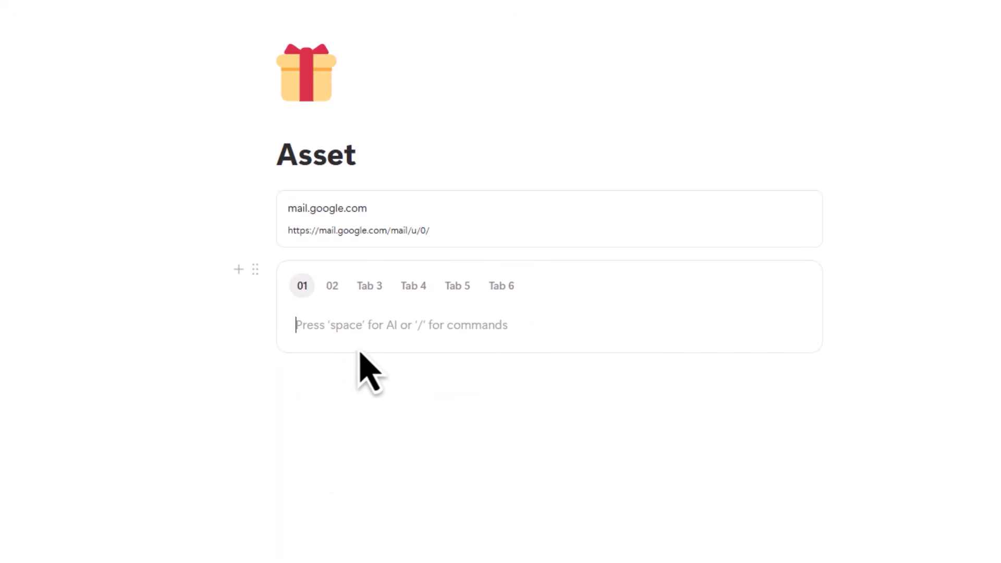
{"action": "type", "text": "ewgrgrgr"}
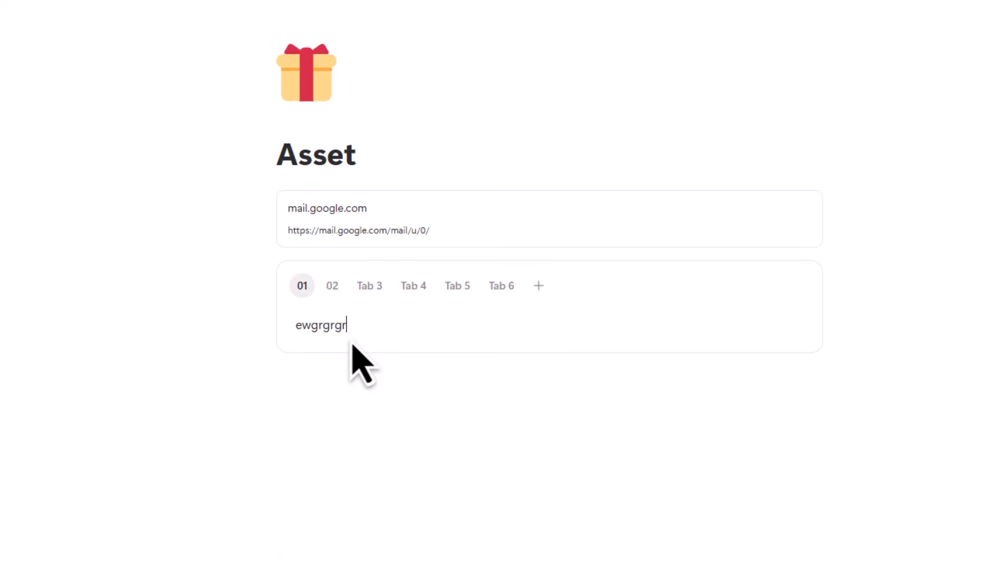
{"action": "left_click", "coordinate": [334, 293]}
{"action": "left_click", "coordinate": [365, 325]}
{"action": "type", "text": "grhth"}
{"action": "left_click", "coordinate": [369, 292]}
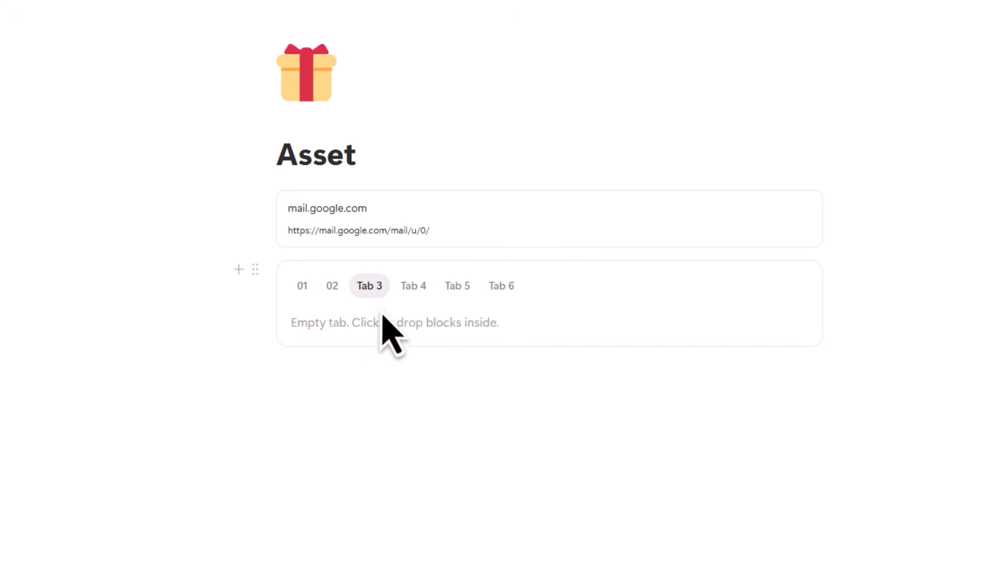
{"action": "left_click", "coordinate": [381, 330]}
{"action": "type", "text": "erhtrhrt"}
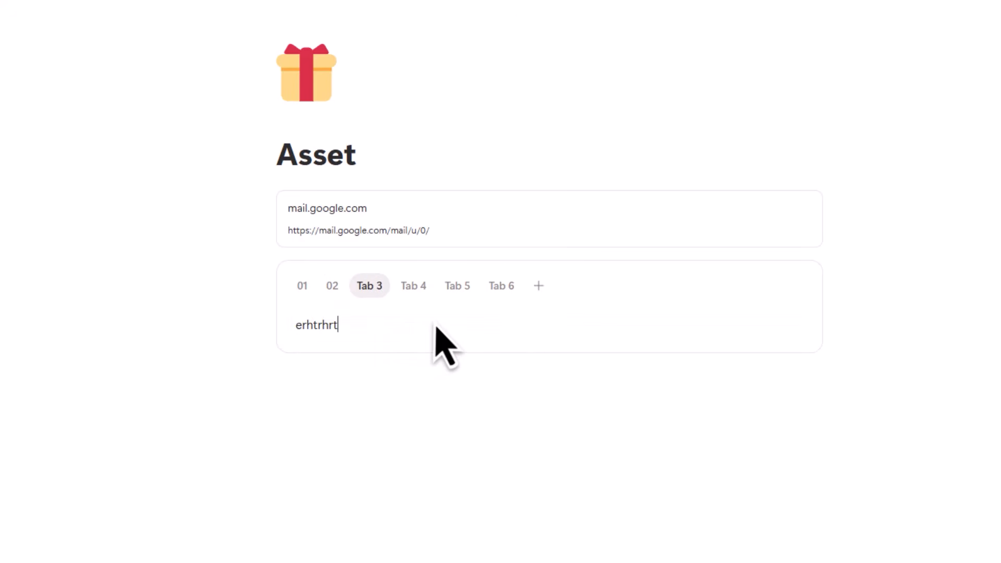
- Review each tab's contents and add an empty line below the Tabs block
{"action": "left_click", "coordinate": [421, 294]}
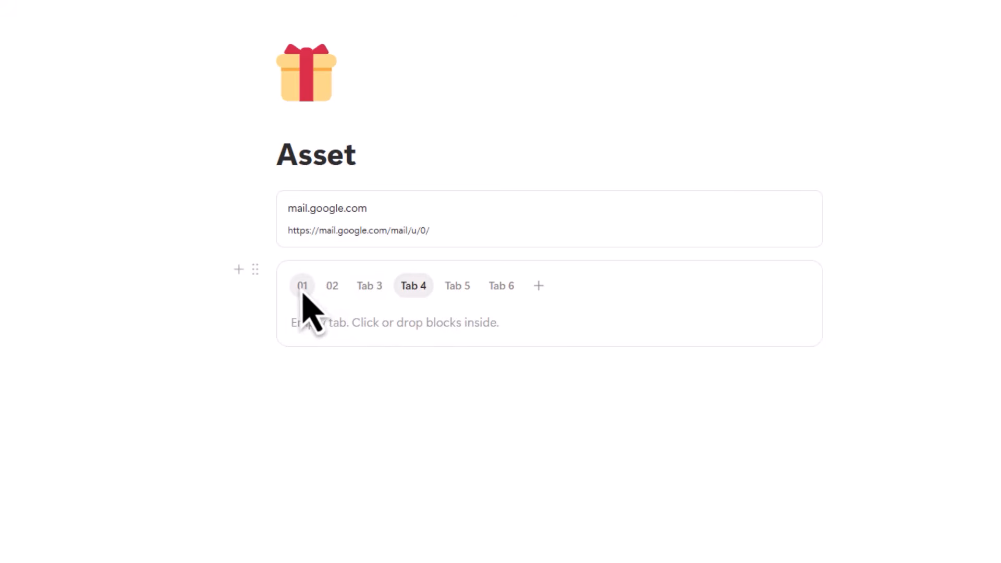
{"action": "left_click", "coordinate": [301, 290]}
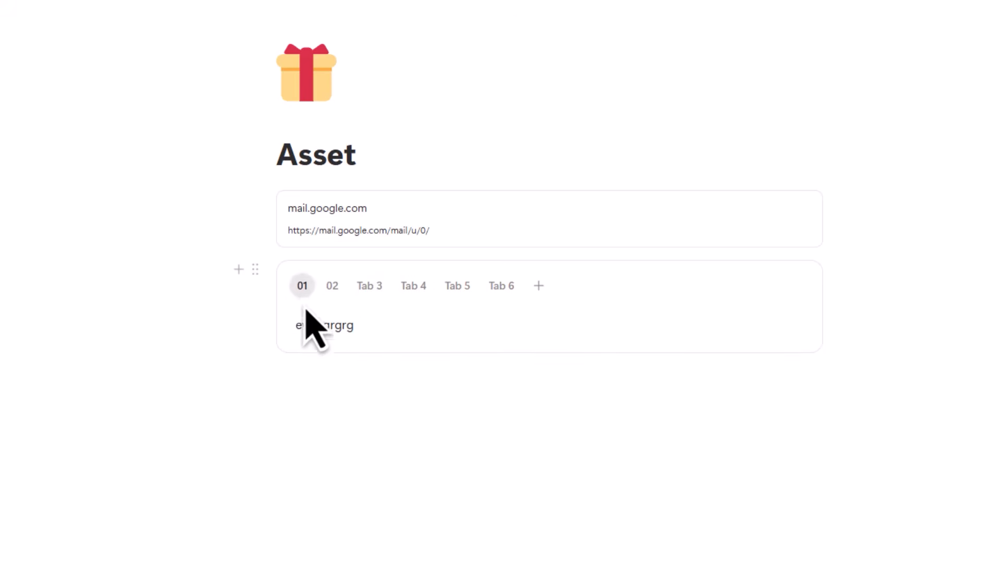
{"action": "left_click", "coordinate": [332, 292]}
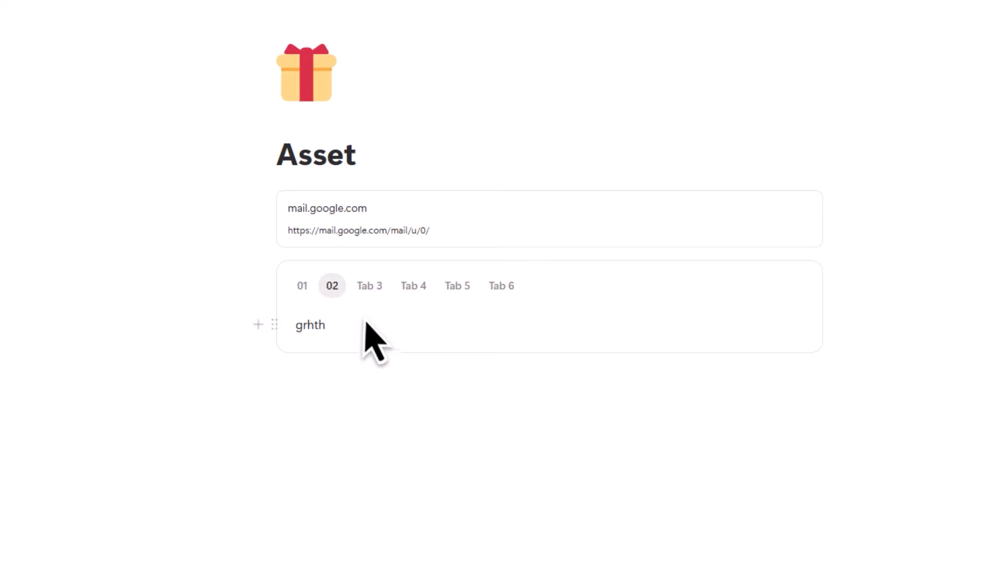
{"action": "left_click", "coordinate": [370, 293]}
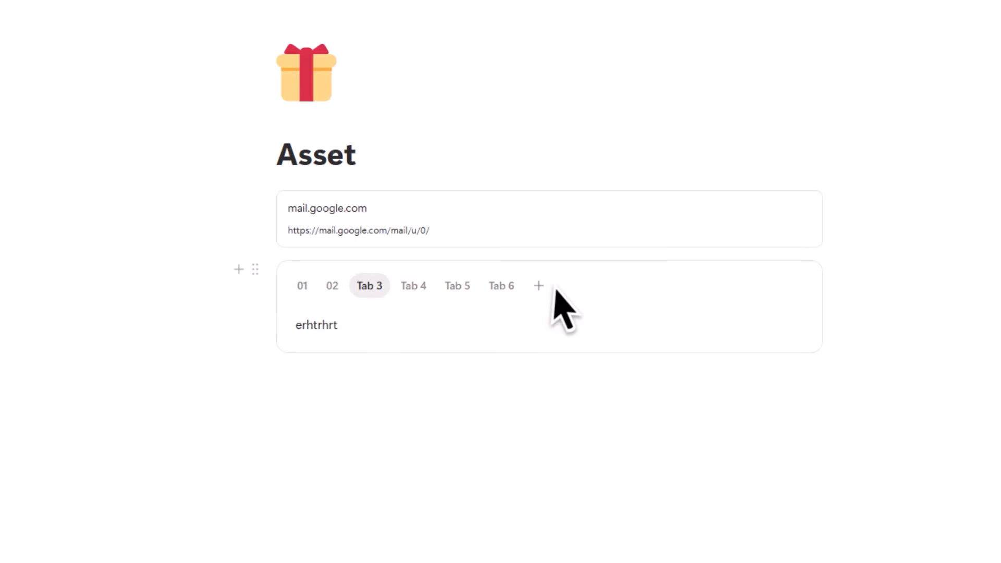
{"action": "left_click", "coordinate": [303, 287]}
{"action": "left_click", "coordinate": [332, 287]}
{"action": "left_click", "coordinate": [370, 287]}
{"action": "left_click", "coordinate": [413, 287]}
{"action": "left_click", "coordinate": [502, 287]}
{"action": "left_click", "coordinate": [395, 401]}
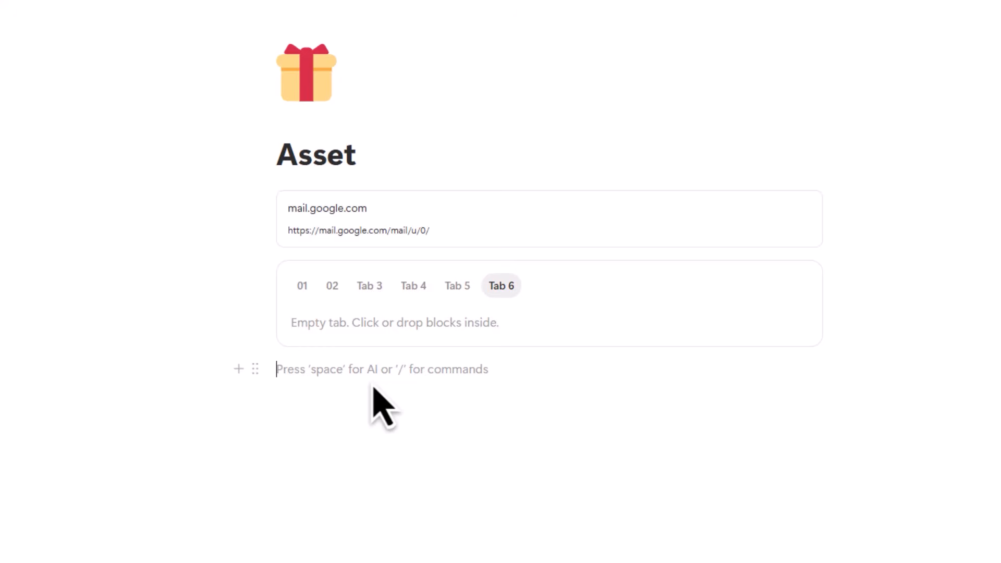
- Browse the slash block menu on the line below the Tabs block, then dismiss it without choosing
{"action": "type", "text": "/"}
{"action": "scroll", "coordinate": [375, 501], "scroll_direction": "up", "scroll_amount": 2}
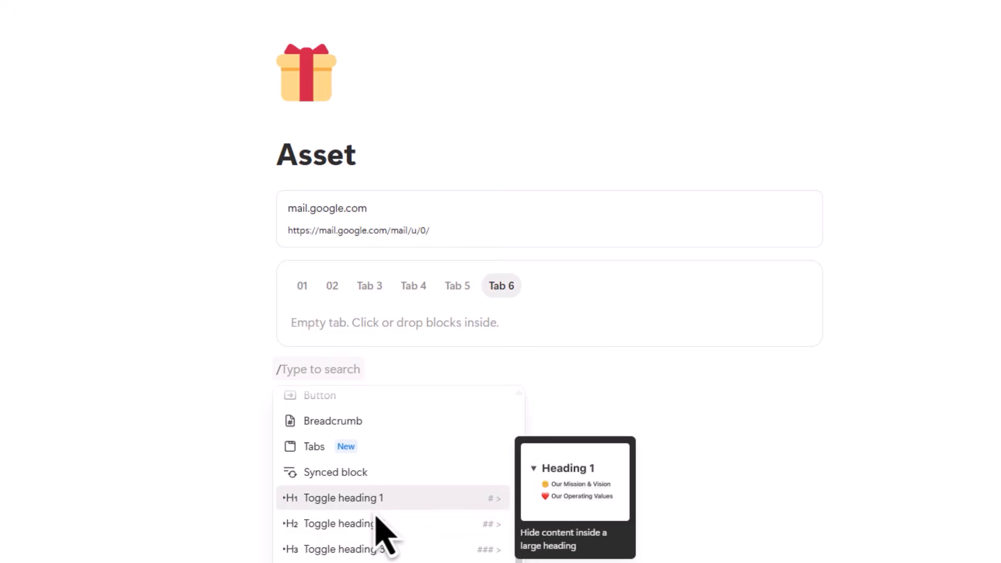
{"action": "scroll", "coordinate": [377, 518], "scroll_direction": "up", "scroll_amount": 5}
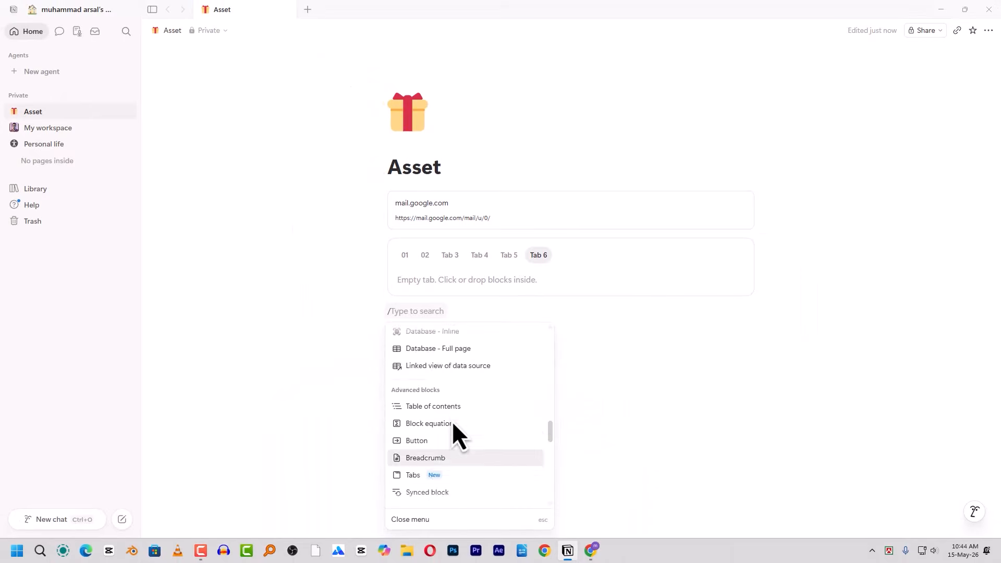
{"action": "scroll", "coordinate": [452, 423], "scroll_direction": "up", "scroll_amount": 2}
{"action": "scroll", "coordinate": [453, 424], "scroll_direction": "down", "scroll_amount": 15}
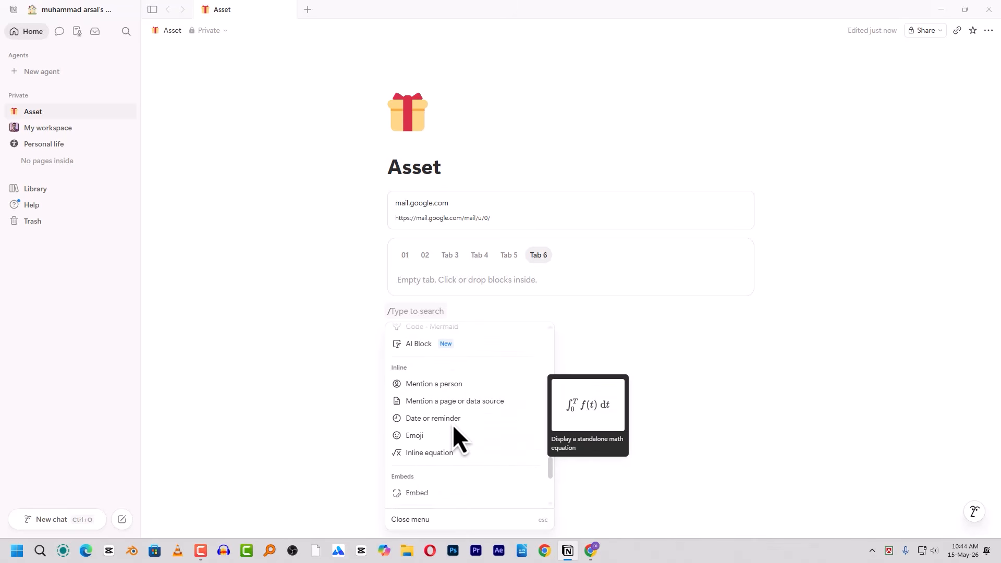
{"action": "scroll", "coordinate": [451, 412], "scroll_direction": "down", "scroll_amount": 3}
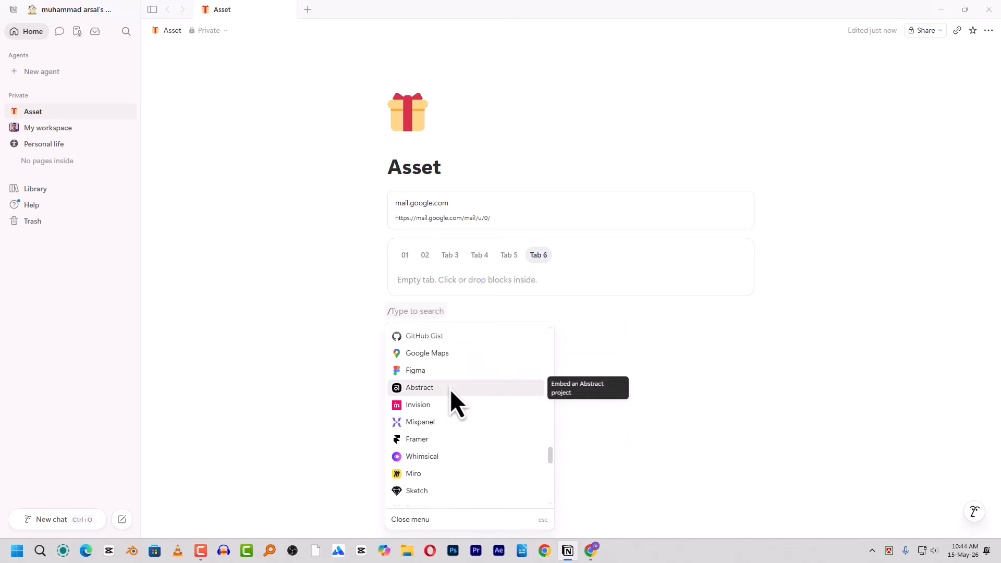
{"action": "scroll", "coordinate": [450, 391], "scroll_direction": "down", "scroll_amount": 3}
{"action": "left_click", "coordinate": [640, 449]}
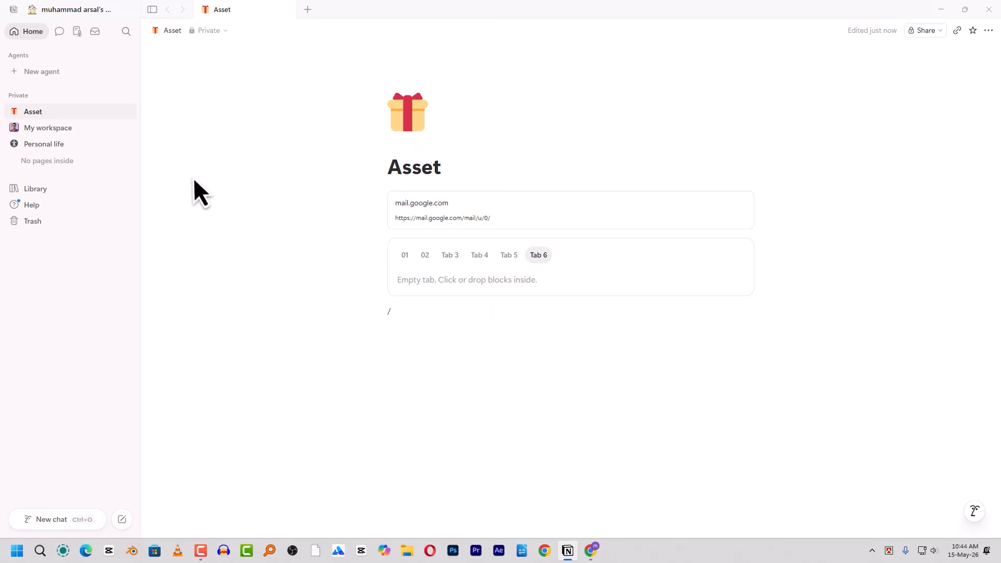
- Go to My workspace and Content Idea, then open workspace Settings on Preferences
{"action": "left_click", "coordinate": [43, 129]}
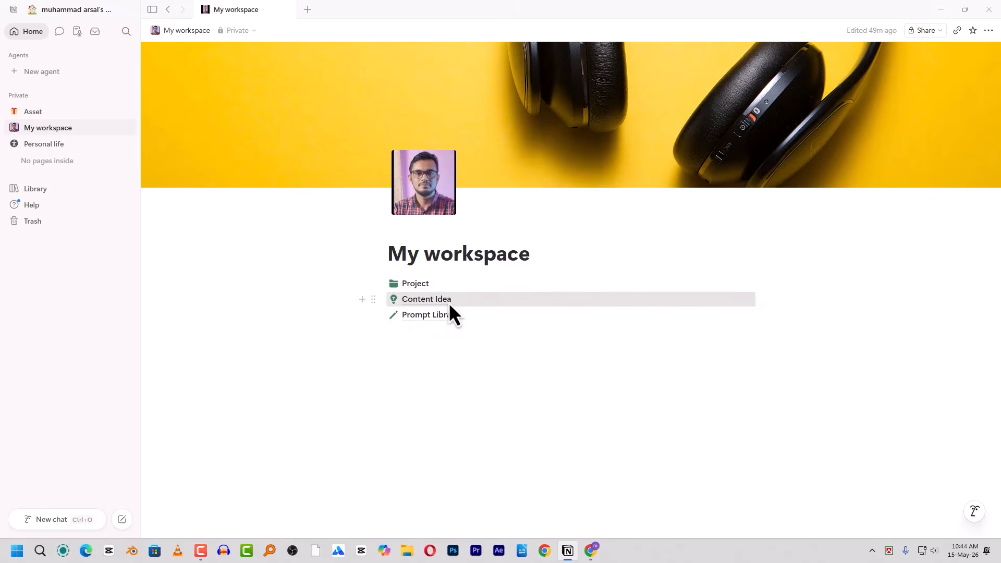
{"action": "left_click", "coordinate": [448, 302]}
{"action": "left_click", "coordinate": [55, 10]}
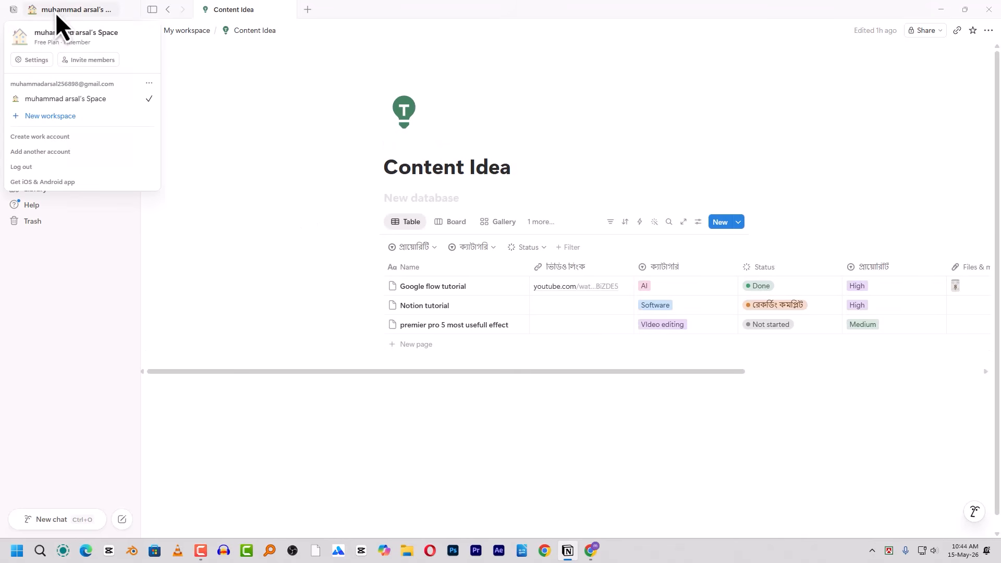
{"action": "left_click", "coordinate": [32, 59]}
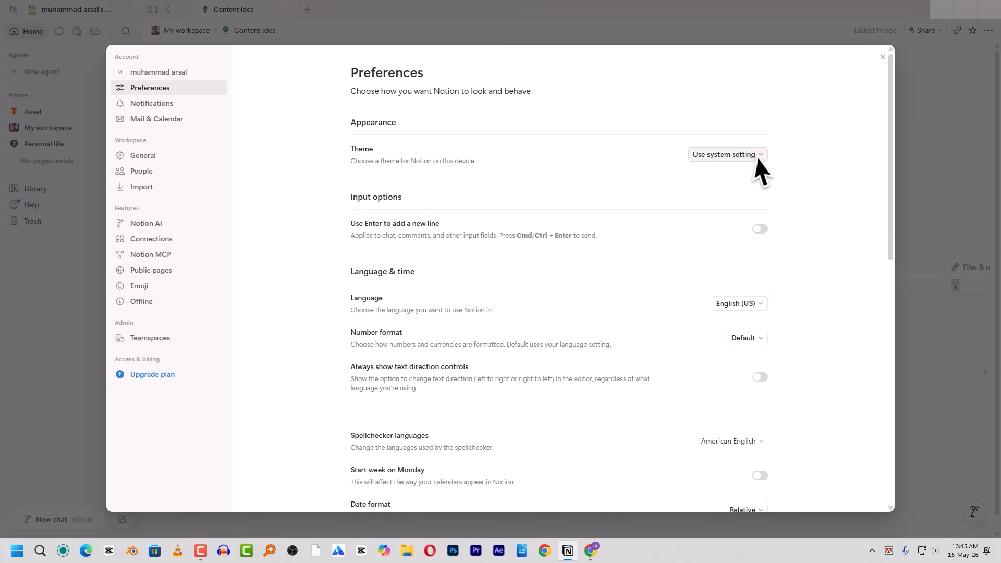
- Check theme options and People settings, then open Notion MCP settings and switch to Chrome
{"action": "left_click", "coordinate": [721, 158]}
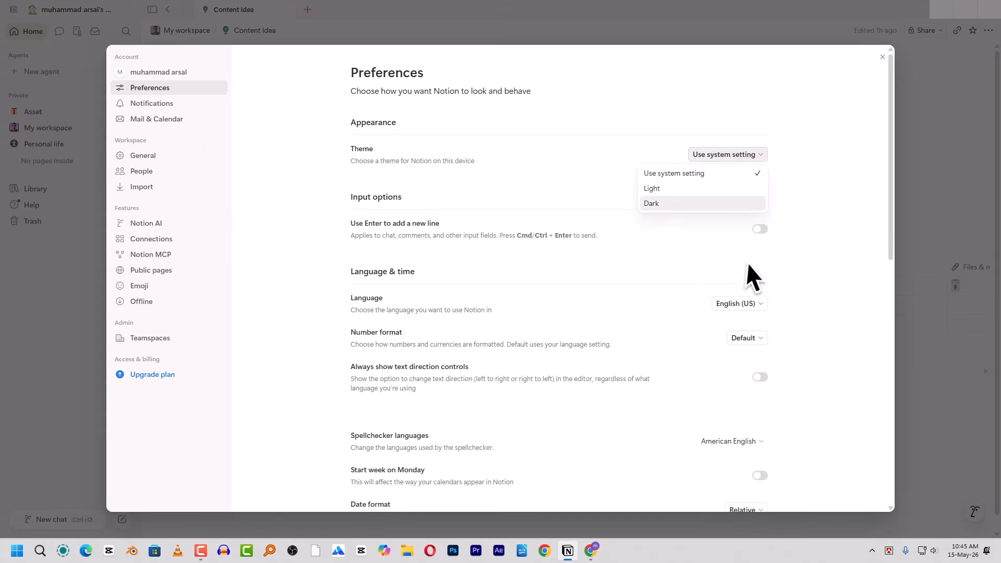
{"action": "left_click", "coordinate": [146, 172]}
{"action": "left_click", "coordinate": [735, 192]}
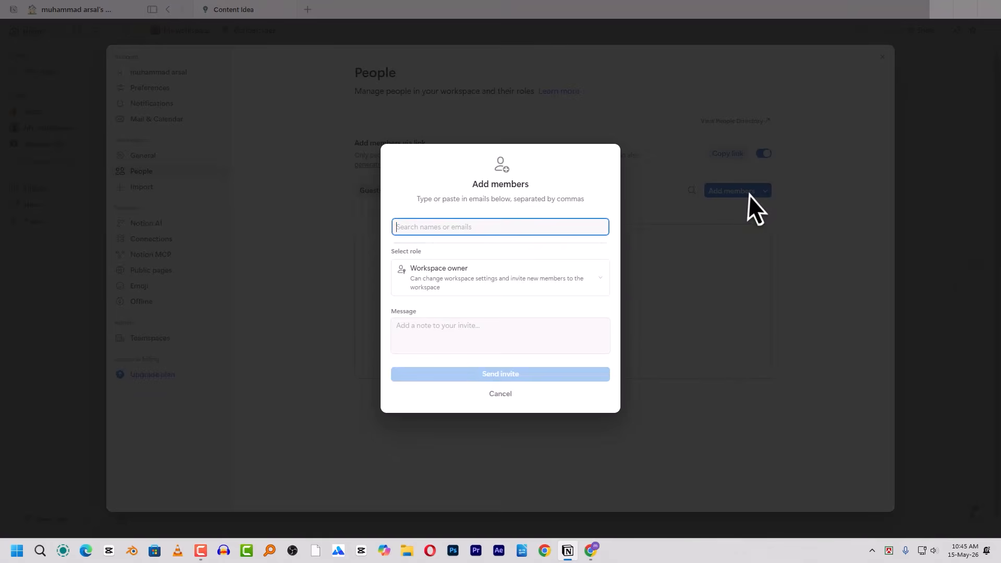
{"action": "left_click", "coordinate": [534, 398]}
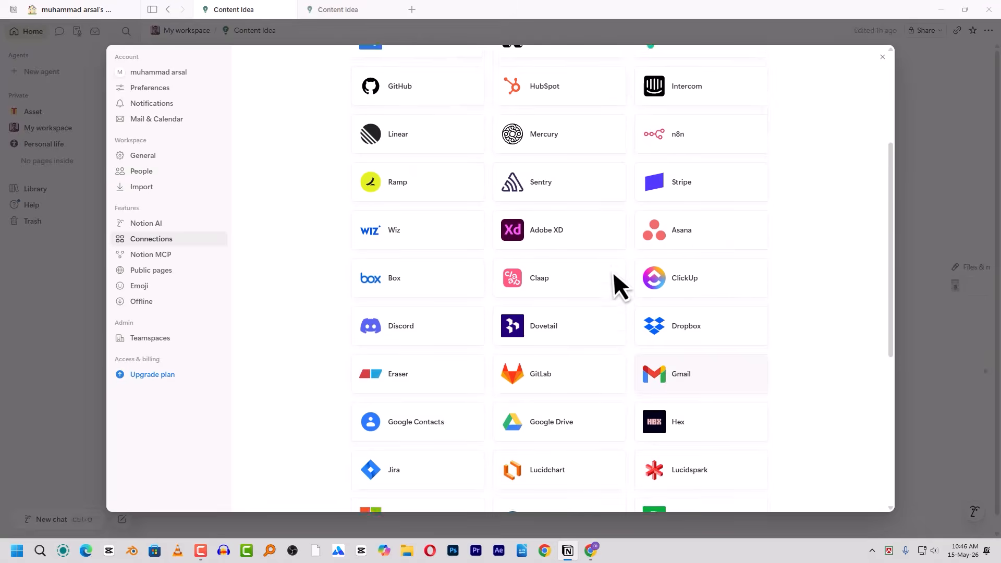
{"action": "scroll", "coordinate": [615, 251], "scroll_direction": "up", "scroll_amount": 4}
{"action": "scroll", "coordinate": [600, 261], "scroll_direction": "down", "scroll_amount": 3}
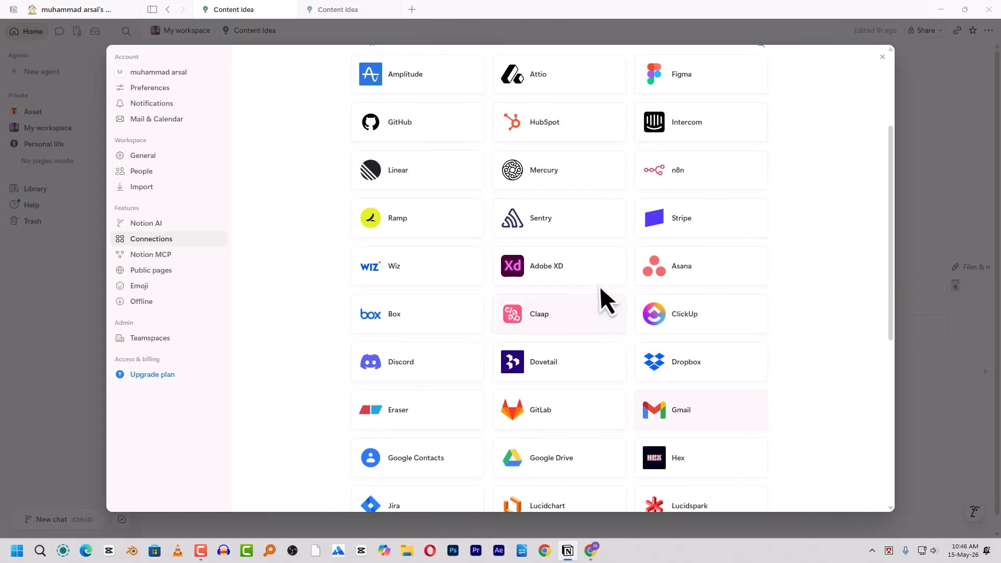
{"action": "left_click", "coordinate": [151, 255]}
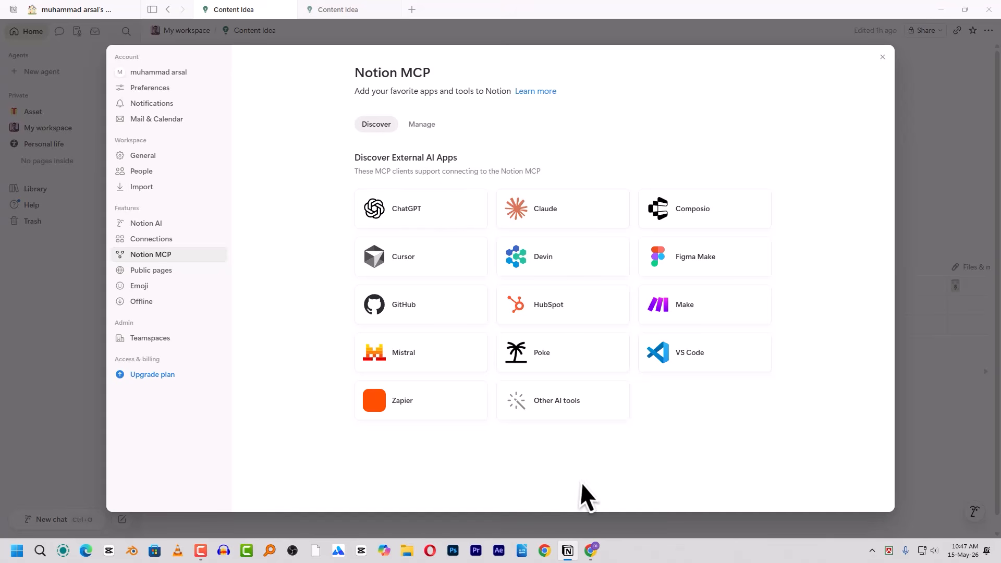
{"action": "left_click", "coordinate": [592, 550]}
- Search 'notion' in ChatGPT's Apps directory, then return to Notion's MCP ChatGPT entry
{"action": "left_click", "coordinate": [183, 12]}
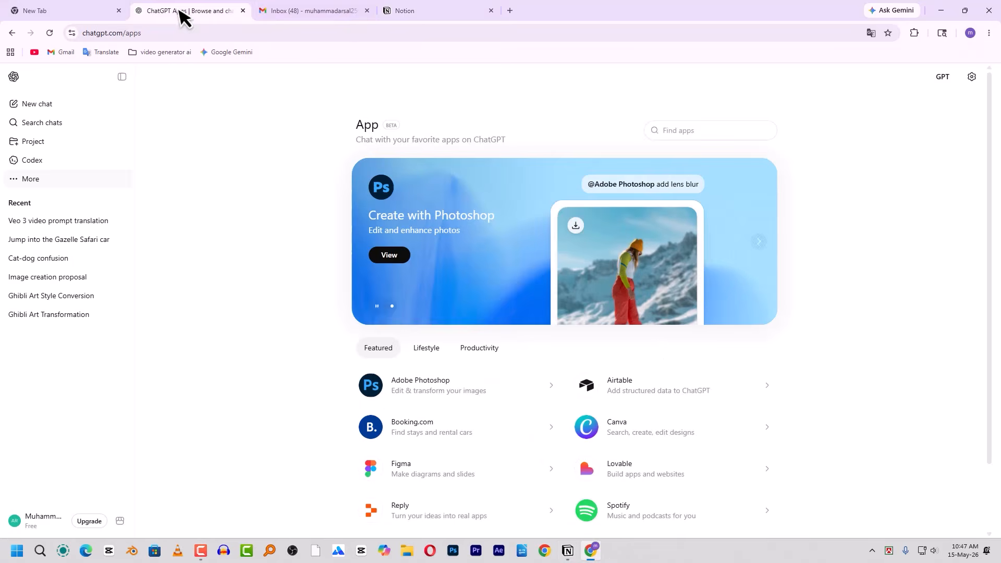
{"action": "left_click", "coordinate": [35, 107]}
{"action": "left_click", "coordinate": [20, 180]}
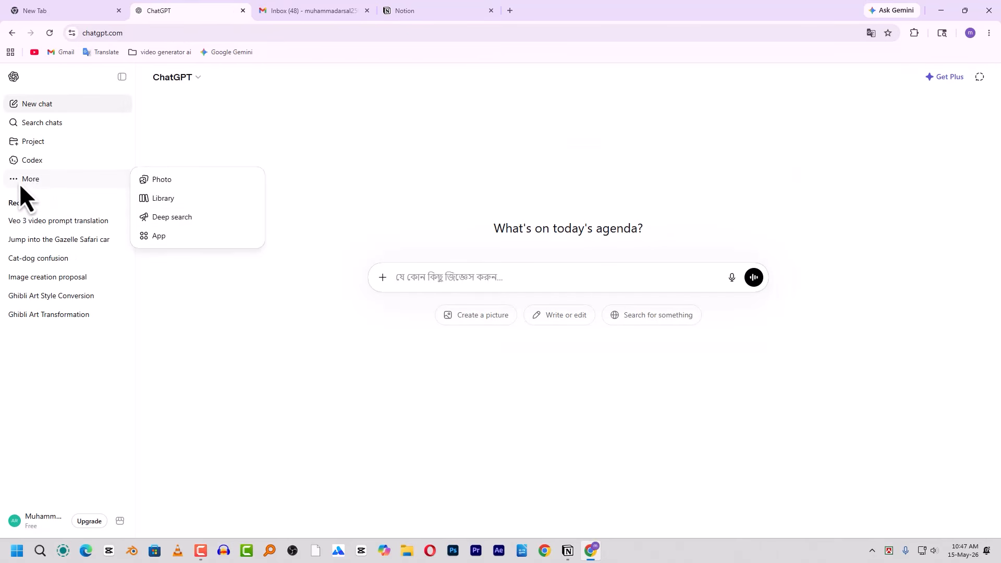
{"action": "left_click", "coordinate": [168, 237]}
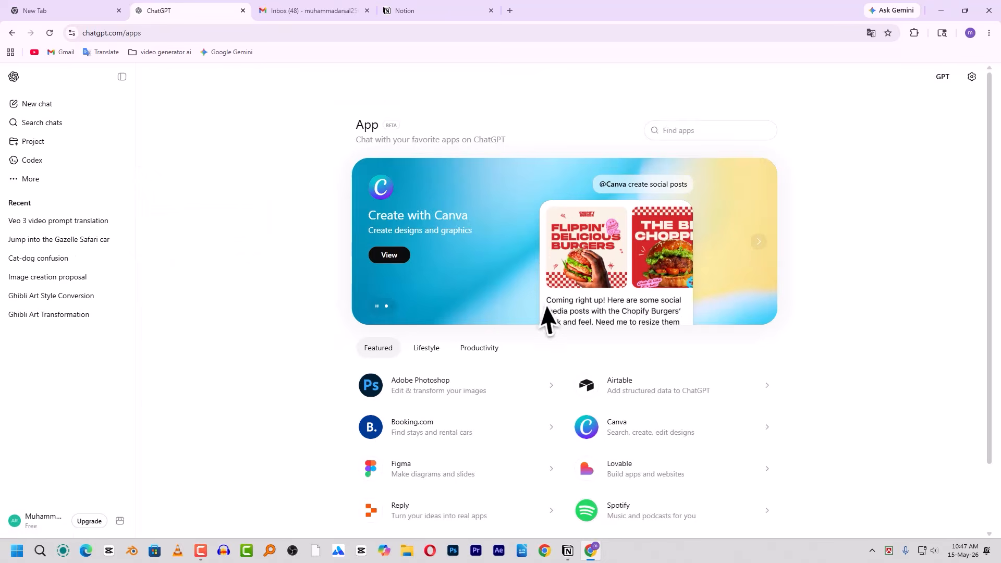
{"action": "scroll", "coordinate": [553, 323], "scroll_direction": "down", "scroll_amount": 2}
{"action": "scroll", "coordinate": [531, 237], "scroll_direction": "up", "scroll_amount": 2}
{"action": "type", "text": "notion"}
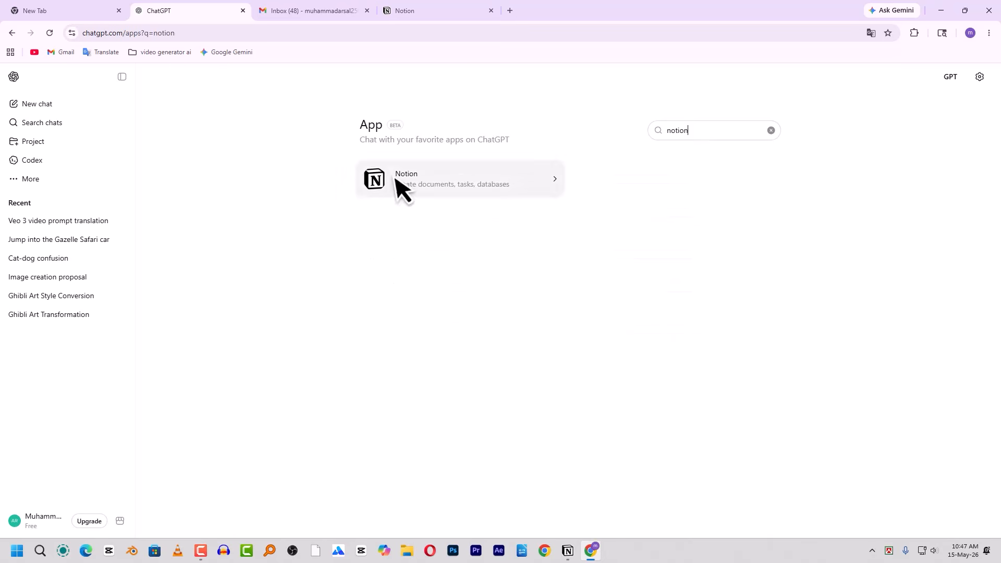
{"action": "left_click", "coordinate": [568, 550]}
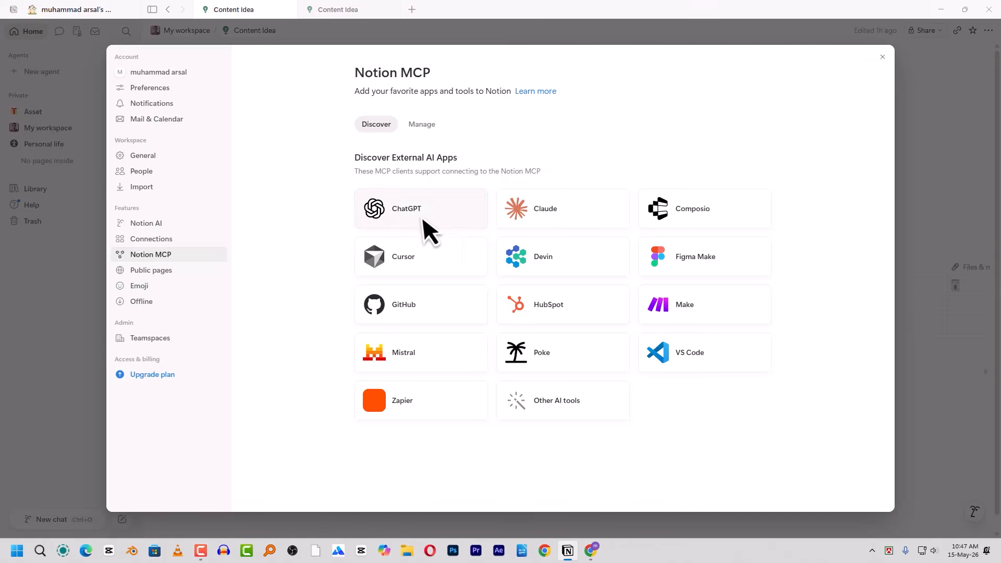
{"action": "left_click", "coordinate": [445, 211]}
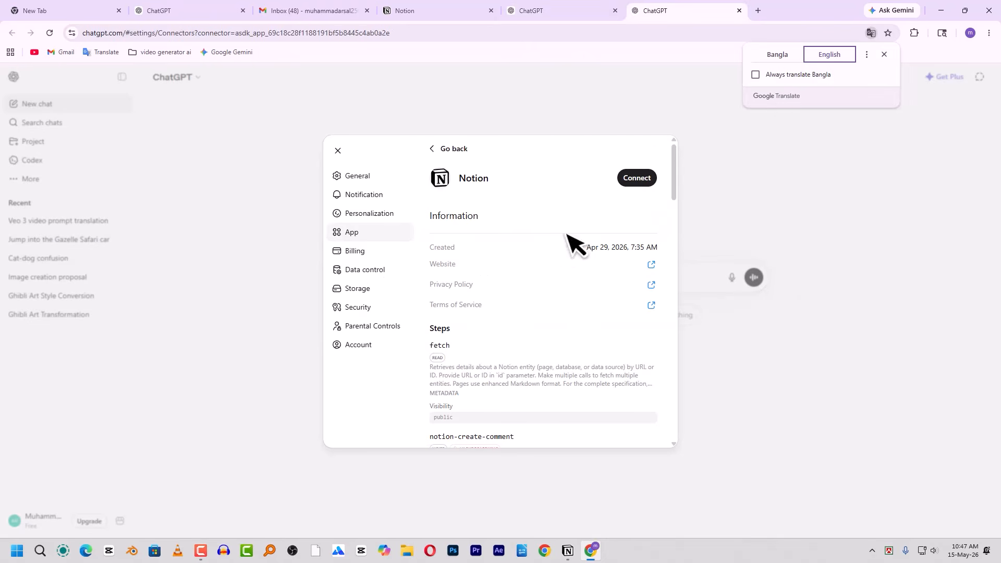
- Connect Notion to ChatGPT by signing in with Notion and granting workspace access
{"action": "left_click", "coordinate": [629, 180]}
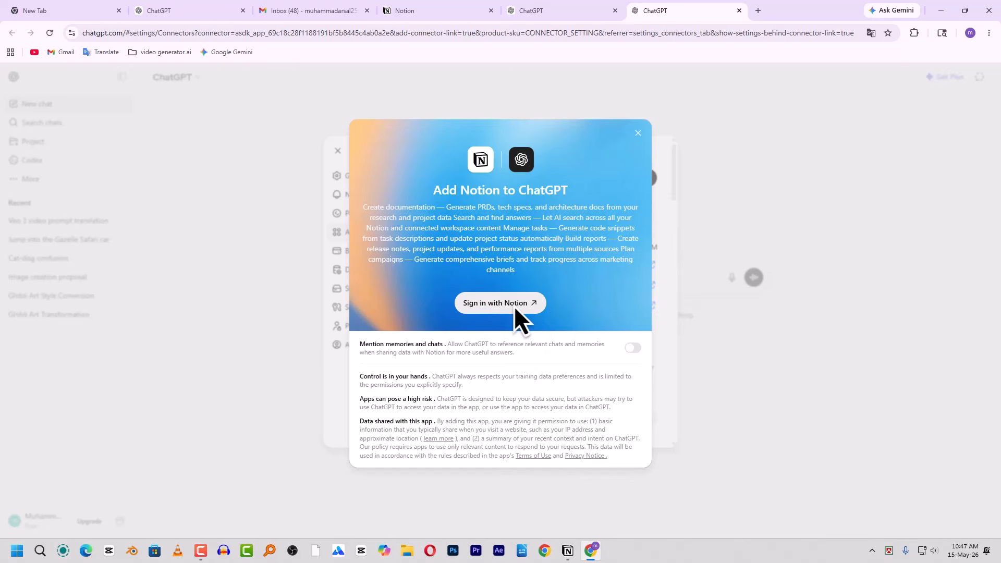
{"action": "left_click", "coordinate": [495, 306]}
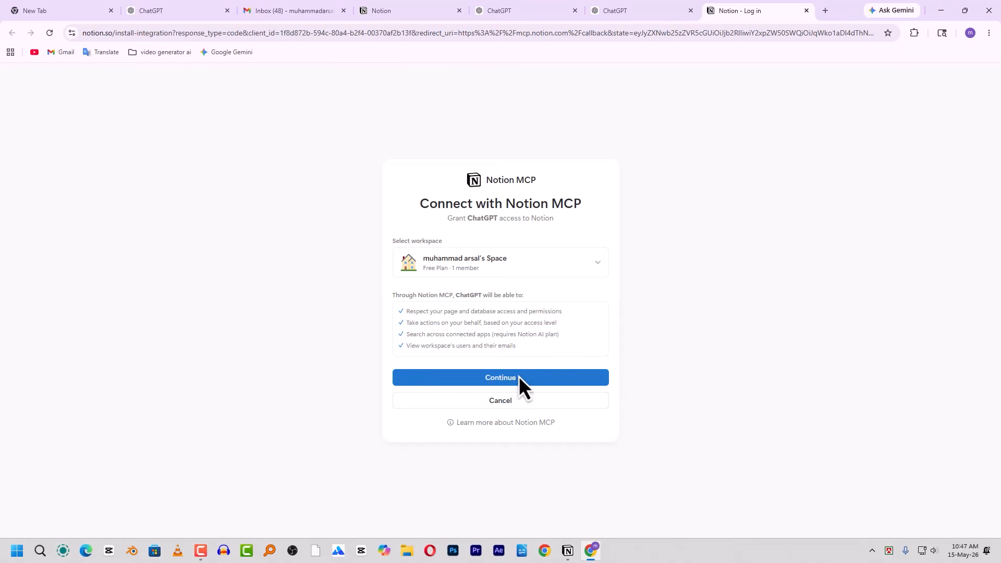
{"action": "left_click", "coordinate": [518, 377]}
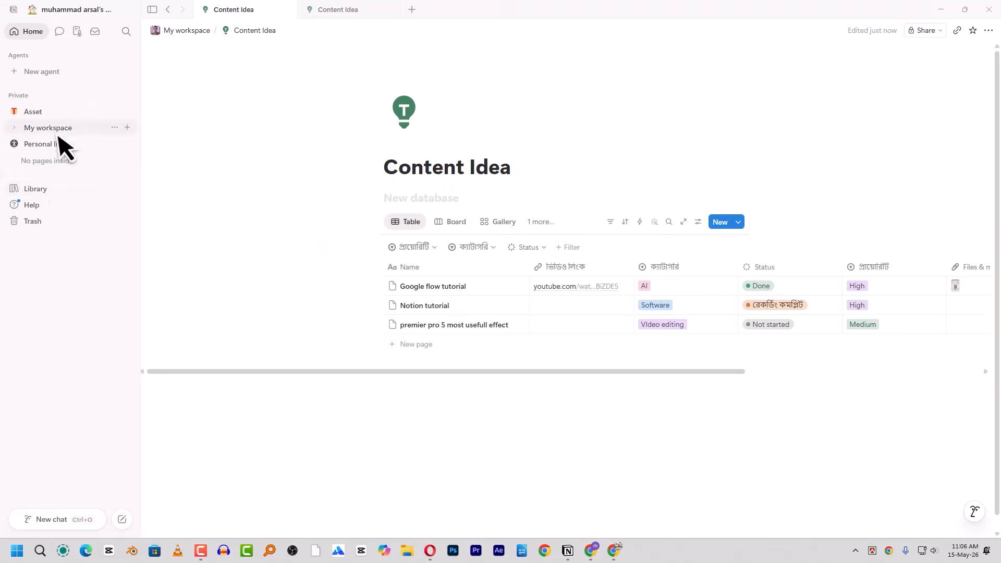
{"action": "left_click", "coordinate": [48, 191]}
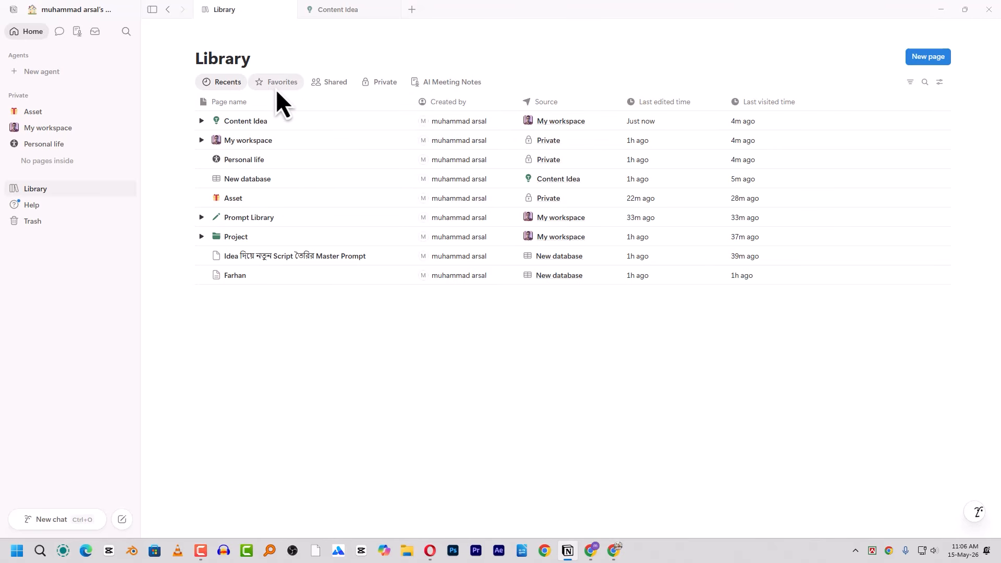
- Browse the Library's Favorites, Shared and Private lists, then open My workspace
{"action": "left_click", "coordinate": [290, 83]}
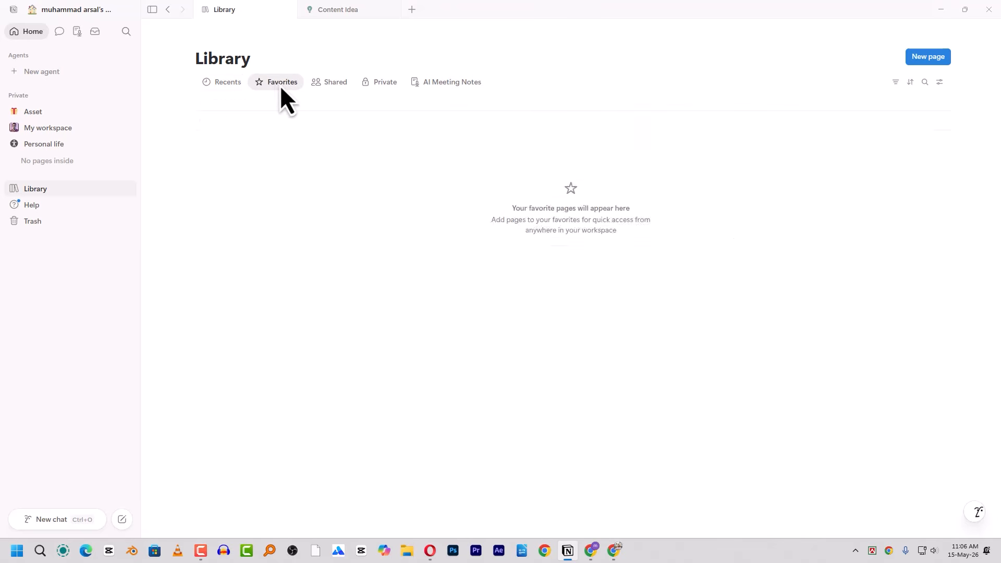
{"action": "left_click", "coordinate": [336, 88]}
{"action": "left_click", "coordinate": [393, 87]}
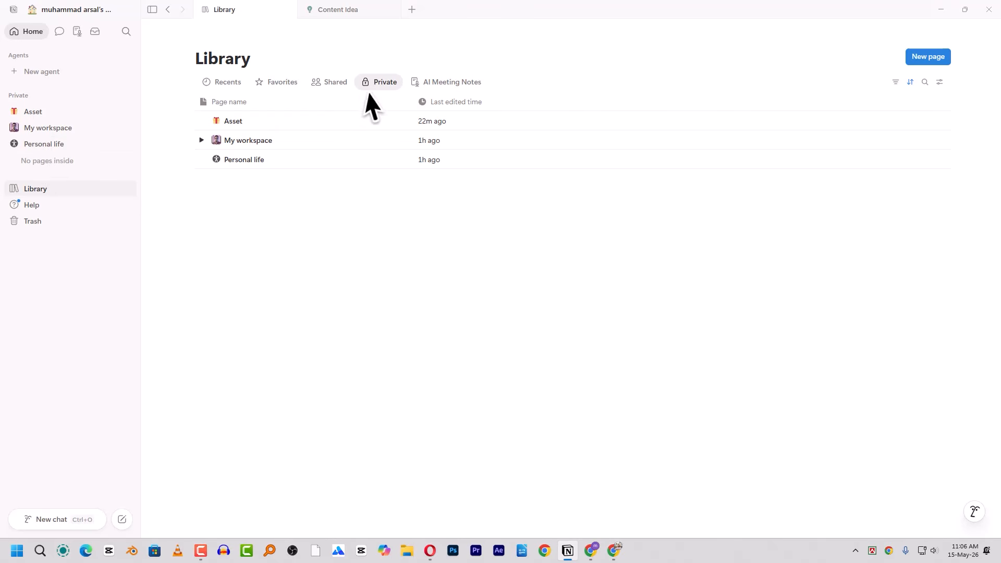
{"action": "left_click", "coordinate": [386, 87]}
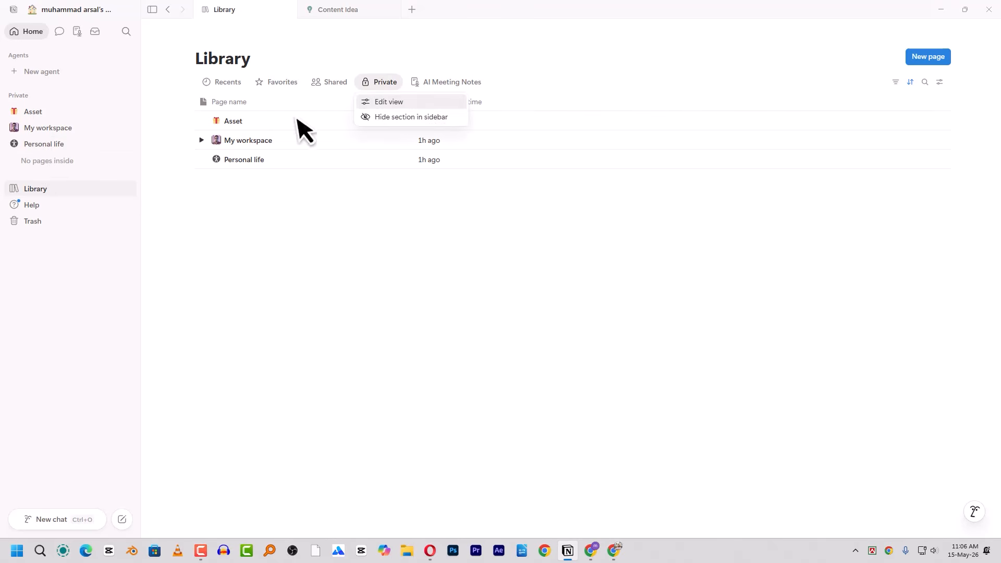
{"action": "left_click", "coordinate": [219, 305]}
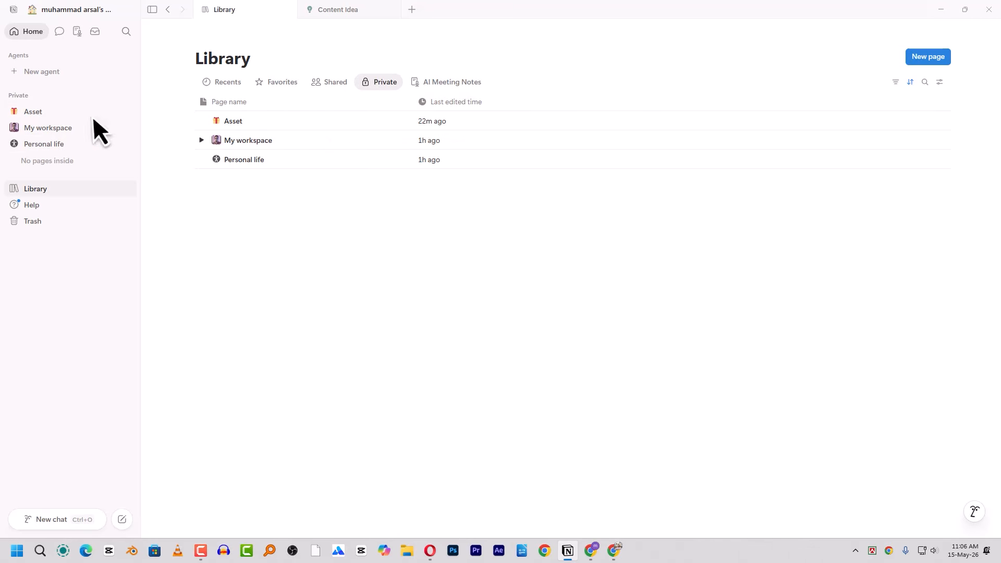
{"action": "left_click", "coordinate": [55, 130]}
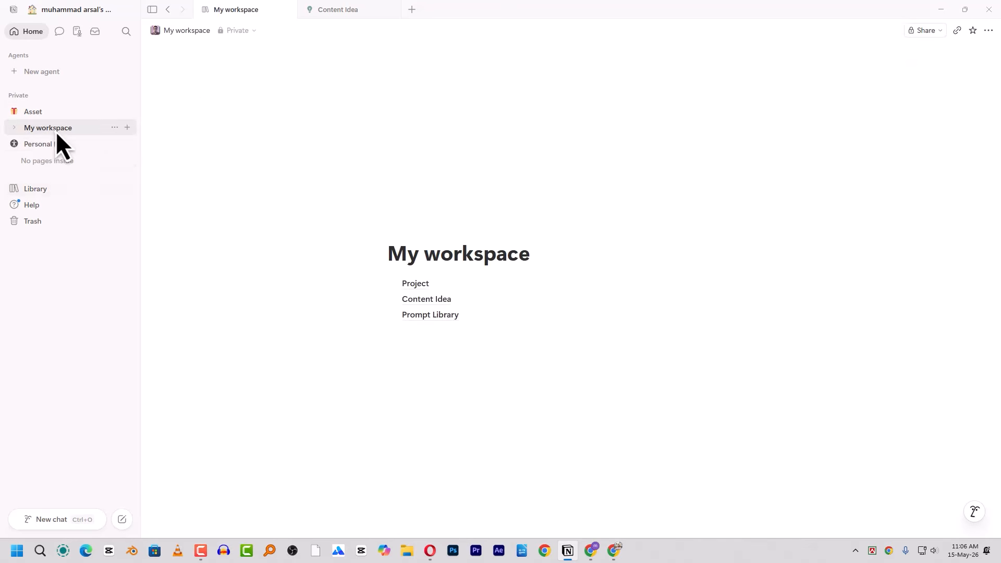
- Open Prompt Library under My workspace and star it so it appears in Favorites
{"action": "mouse_move", "coordinate": [451, 319]}
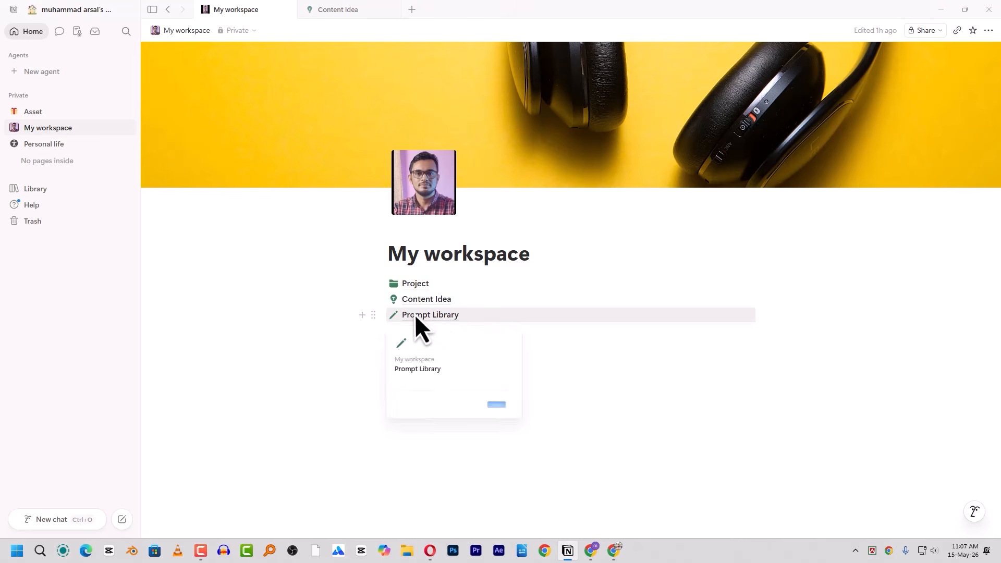
{"action": "left_click", "coordinate": [443, 315]}
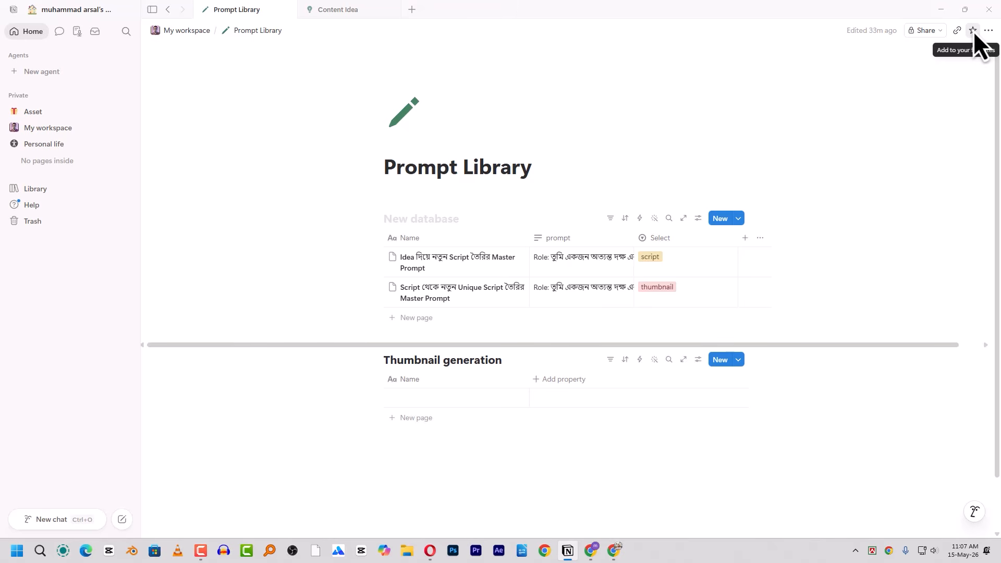
{"action": "left_click", "coordinate": [973, 30]}
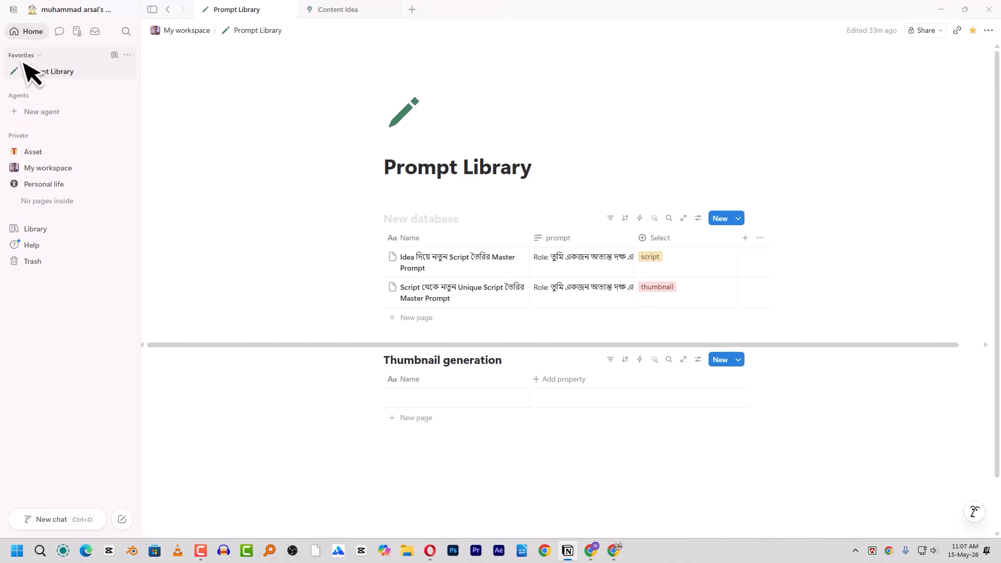